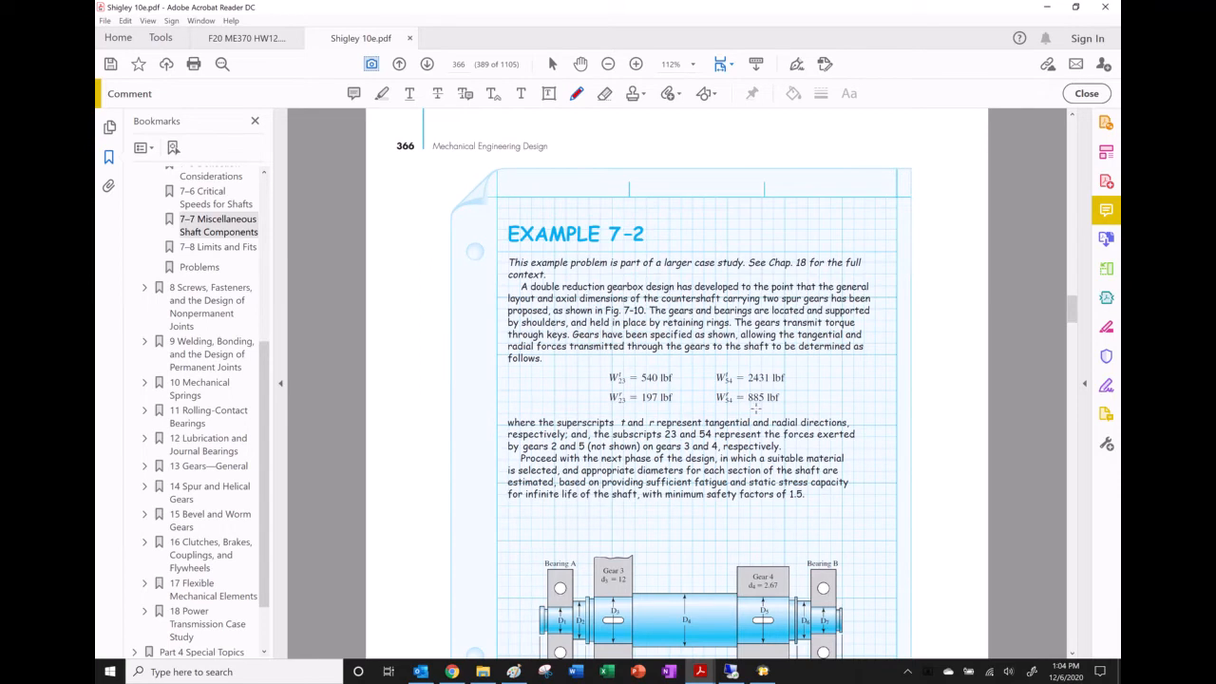
- View the Figure 7-10 shaft layout in the textbook, and switch to the stepped shaft model in SOLIDWORKS on the remote desktop
{"action": "scroll", "coordinate": [681, 400], "scroll_direction": "down", "scroll_amount": 3}
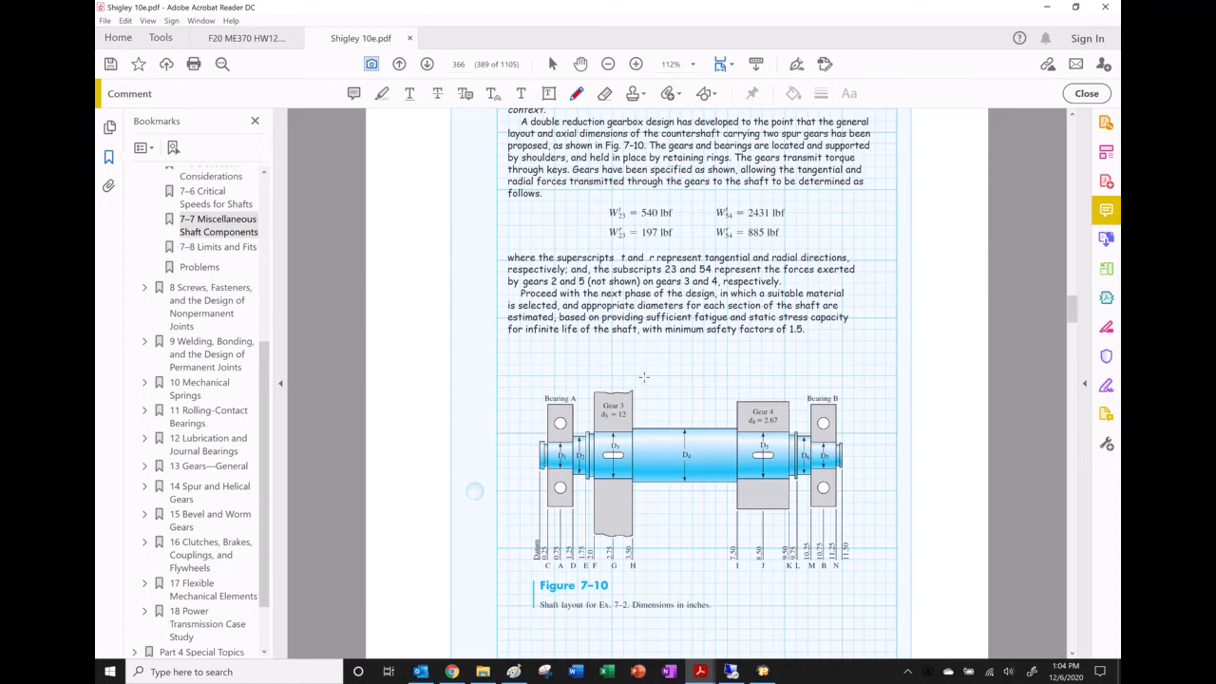
{"action": "left_click", "coordinate": [730, 671]}
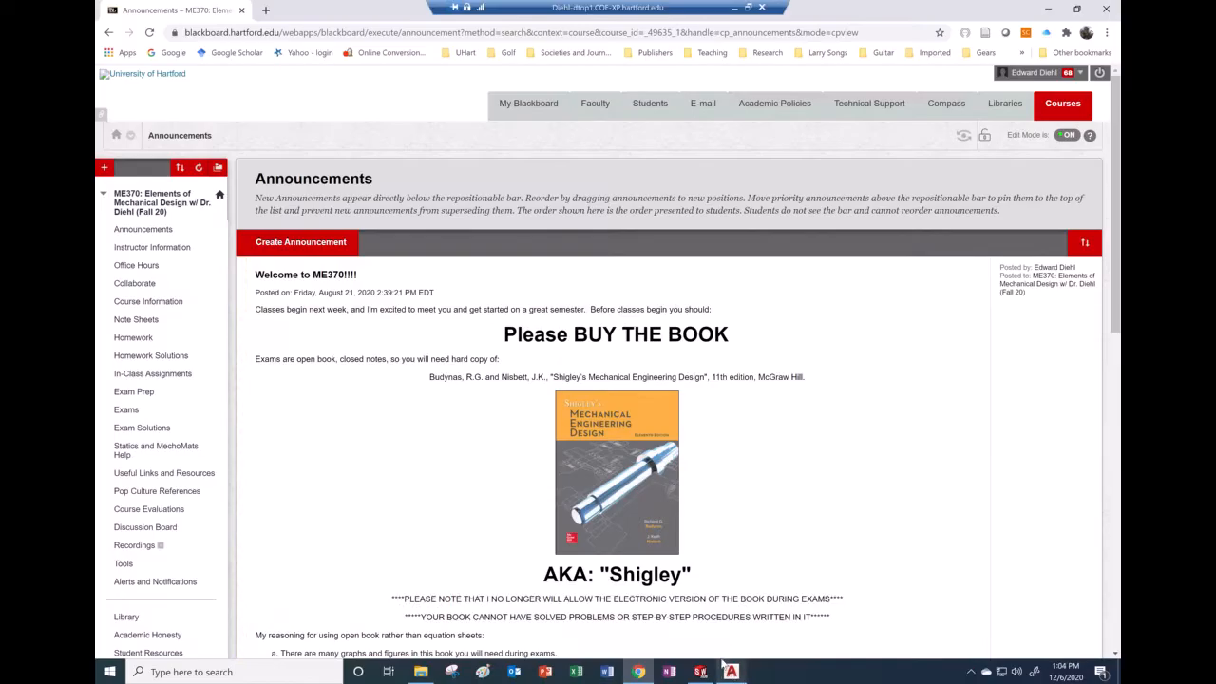
{"action": "left_click", "coordinate": [700, 672]}
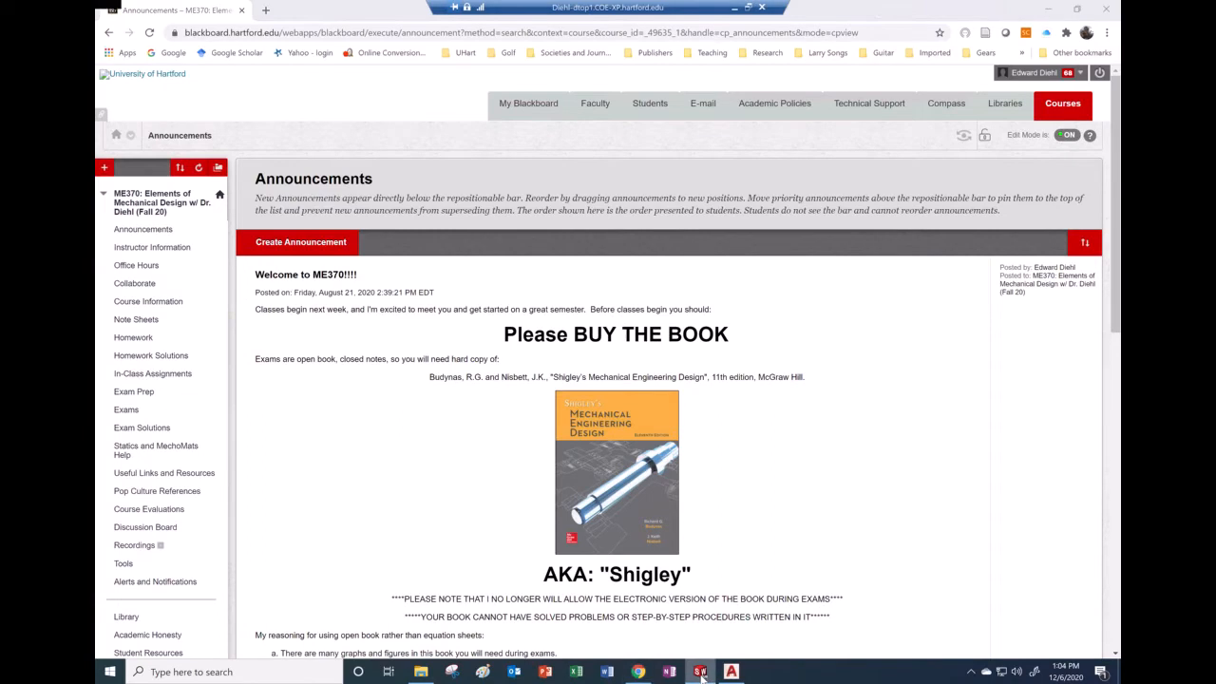
{"action": "middle_click_drag", "start_coordinate": [733, 450], "coordinate": [523, 485]}
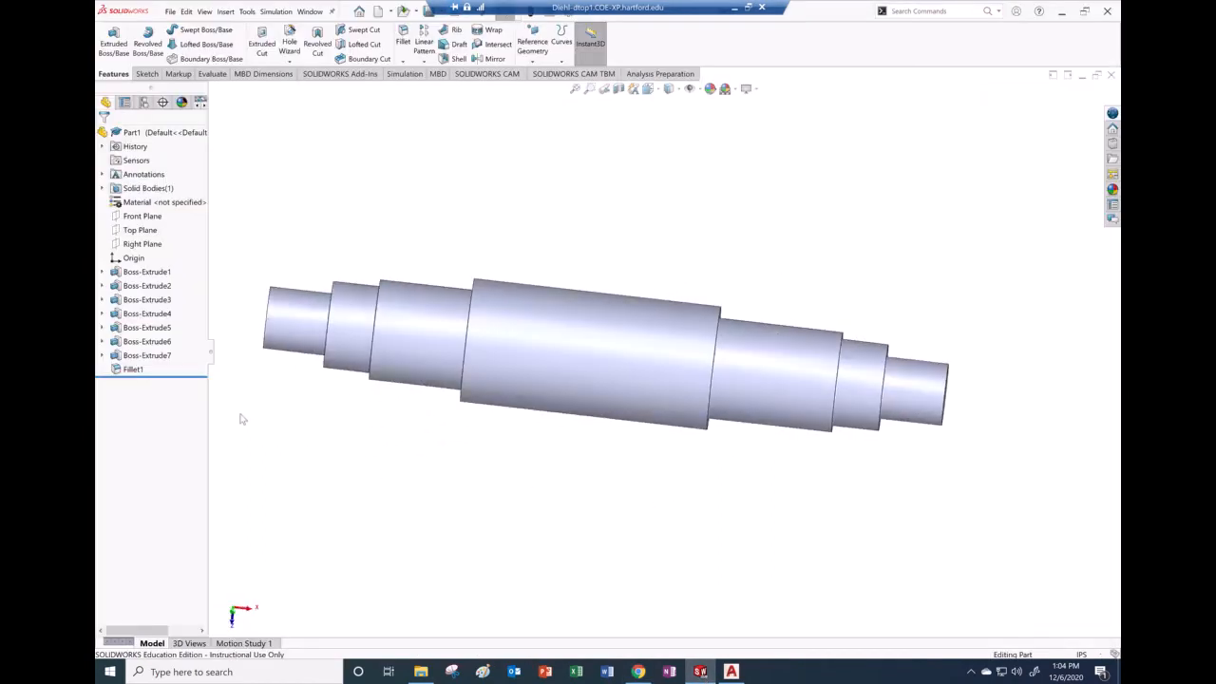
- Roll the shaft's feature history back to the first extrusion, and roll it forward to the end past the fillet
{"action": "left_click", "coordinate": [135, 246]}
{"action": "left_click_drag", "start_coordinate": [179, 382], "coordinate": [192, 297]}
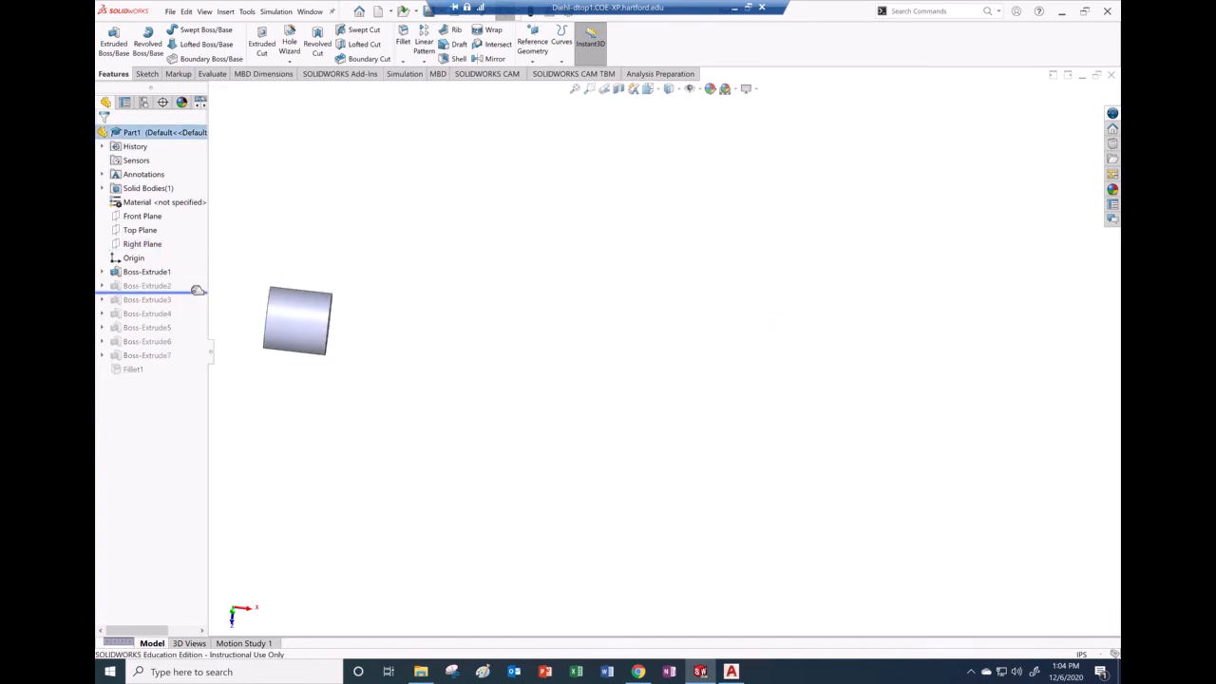
{"action": "left_click_drag", "start_coordinate": [196, 290], "coordinate": [190, 371]}
{"action": "middle_click_drag", "start_coordinate": [336, 396], "coordinate": [408, 390]}
{"action": "scroll", "coordinate": [361, 380], "scroll_direction": "down", "scroll_amount": 1}
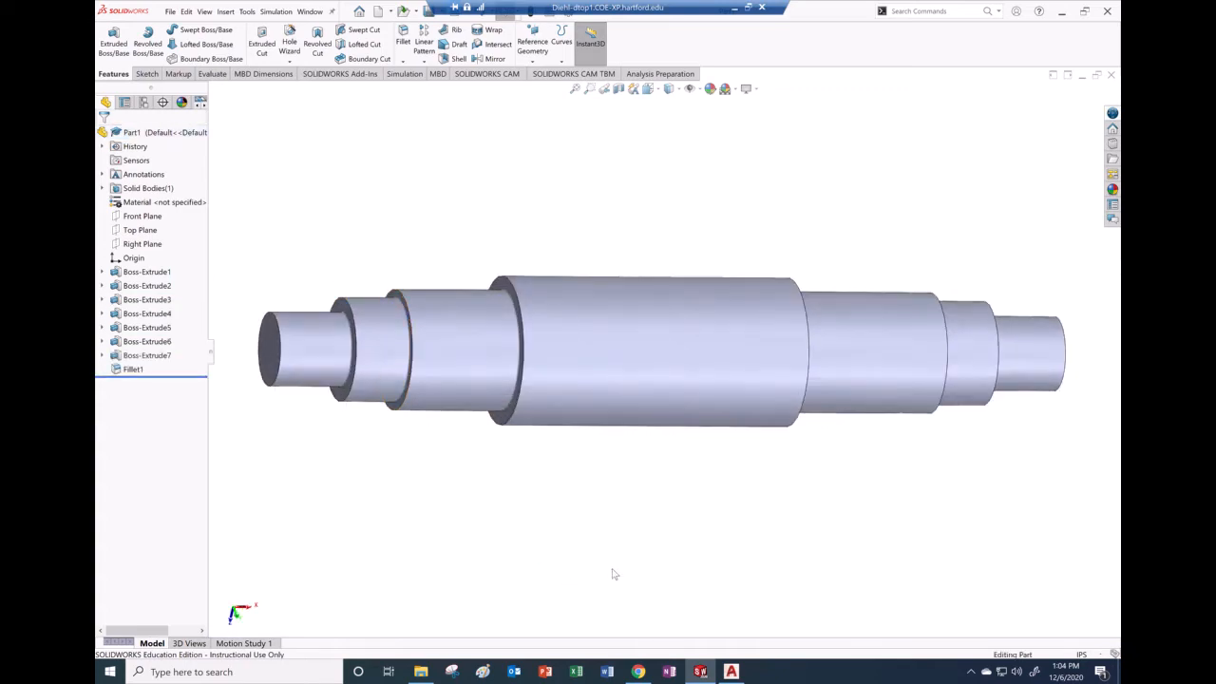
- Examine the fillets at the shaft's shoulders up close and the overall stepped profile from the side
{"action": "scroll", "coordinate": [399, 347], "scroll_direction": "down", "scroll_amount": 3}
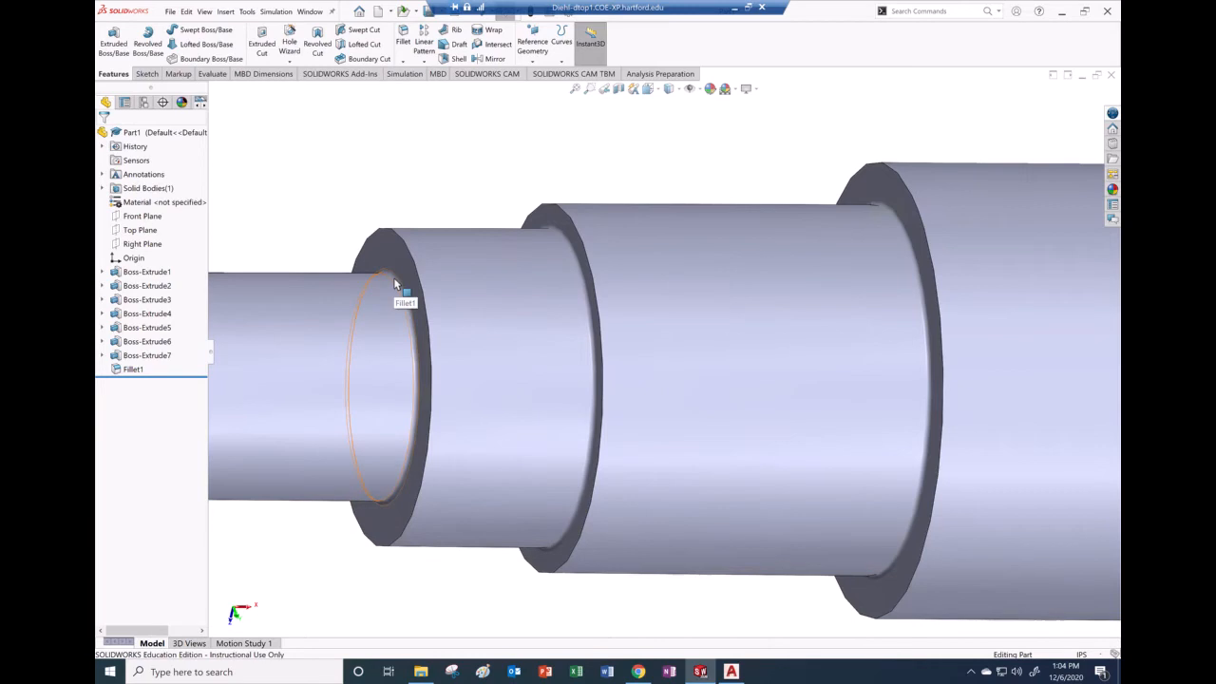
{"action": "scroll", "coordinate": [398, 285], "scroll_direction": "down", "scroll_amount": 2}
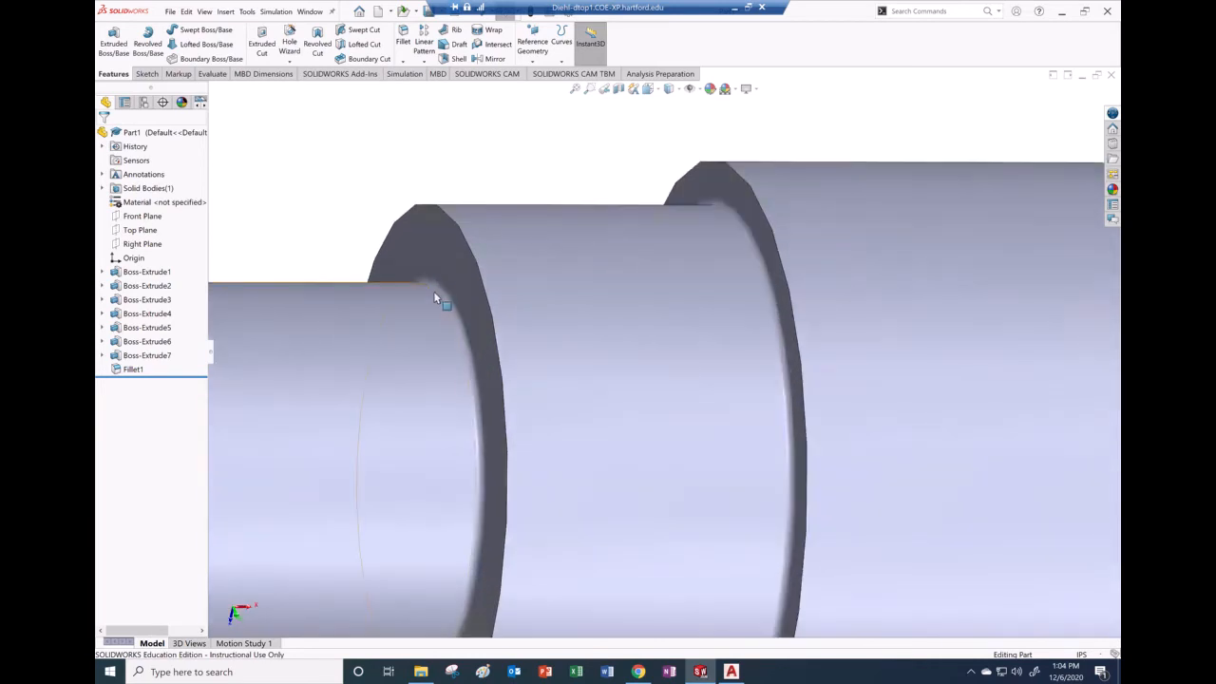
{"action": "left_click", "coordinate": [442, 294]}
{"action": "left_click", "coordinate": [363, 195]}
{"action": "scroll", "coordinate": [380, 209], "scroll_direction": "up", "scroll_amount": 3}
{"action": "scroll", "coordinate": [513, 238], "scroll_direction": "up", "scroll_amount": 1}
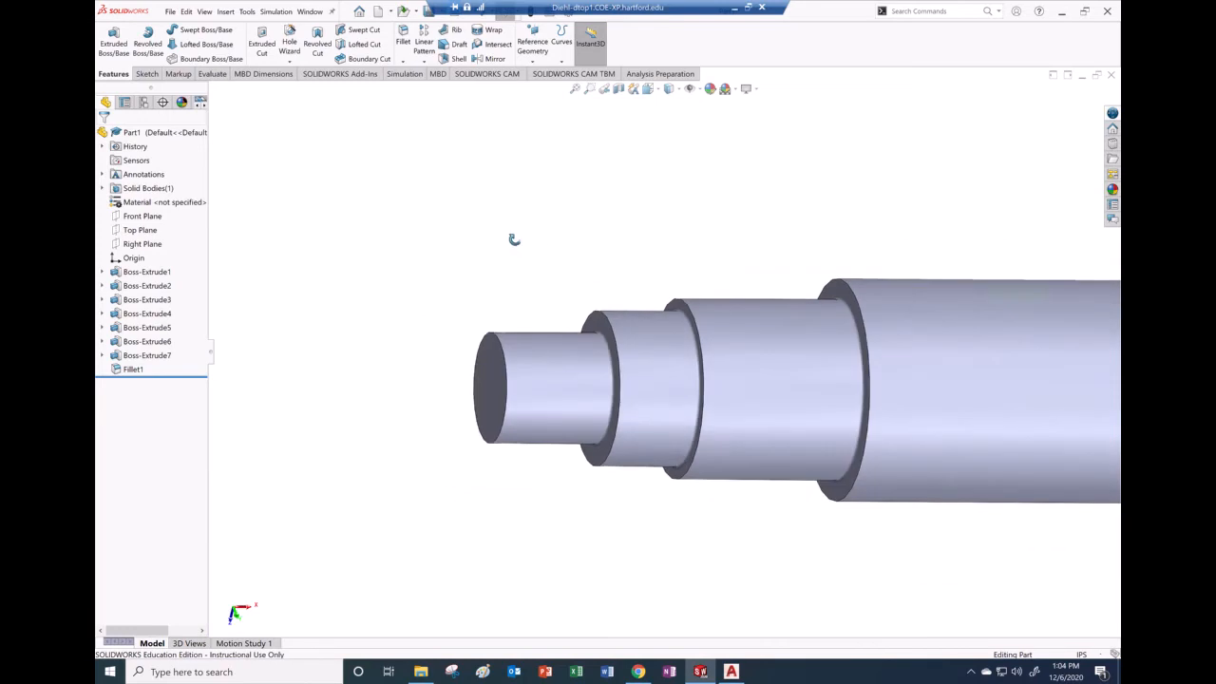
{"action": "scroll", "coordinate": [592, 275], "scroll_direction": "up", "scroll_amount": 5}
{"action": "scroll", "coordinate": [792, 318], "scroll_direction": "down", "scroll_amount": 3}
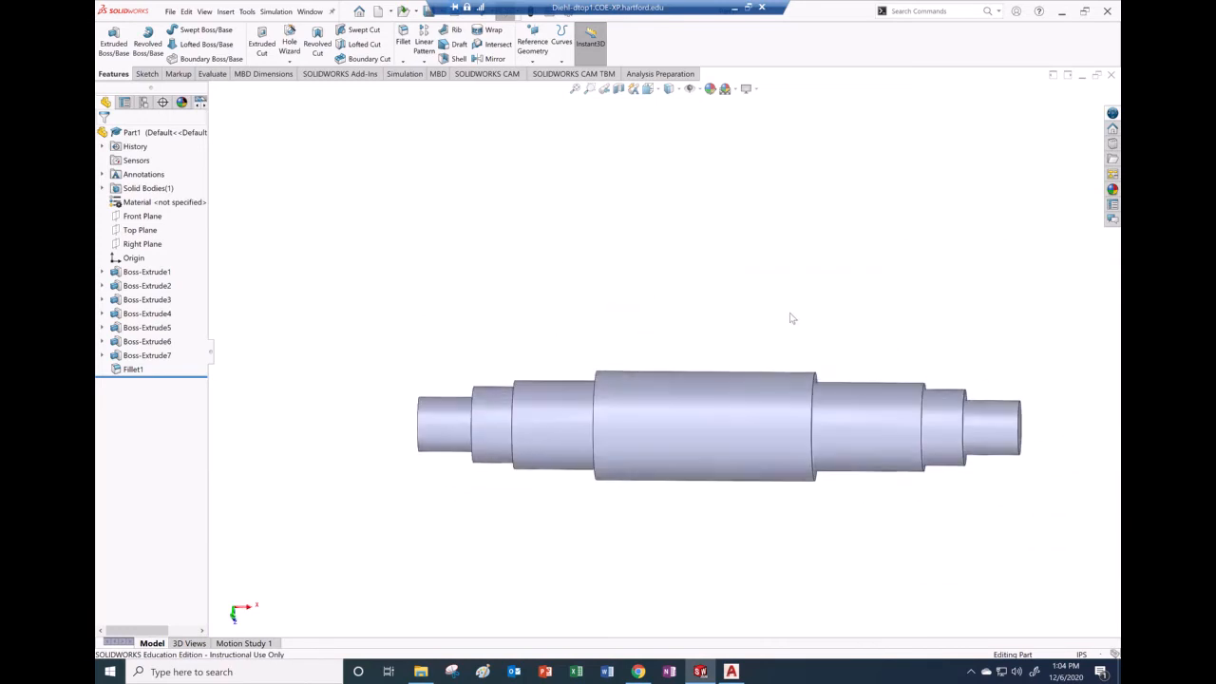
{"action": "scroll", "coordinate": [936, 393], "scroll_direction": "up", "scroll_amount": 2}
{"action": "scroll", "coordinate": [931, 396], "scroll_direction": "down", "scroll_amount": 2}
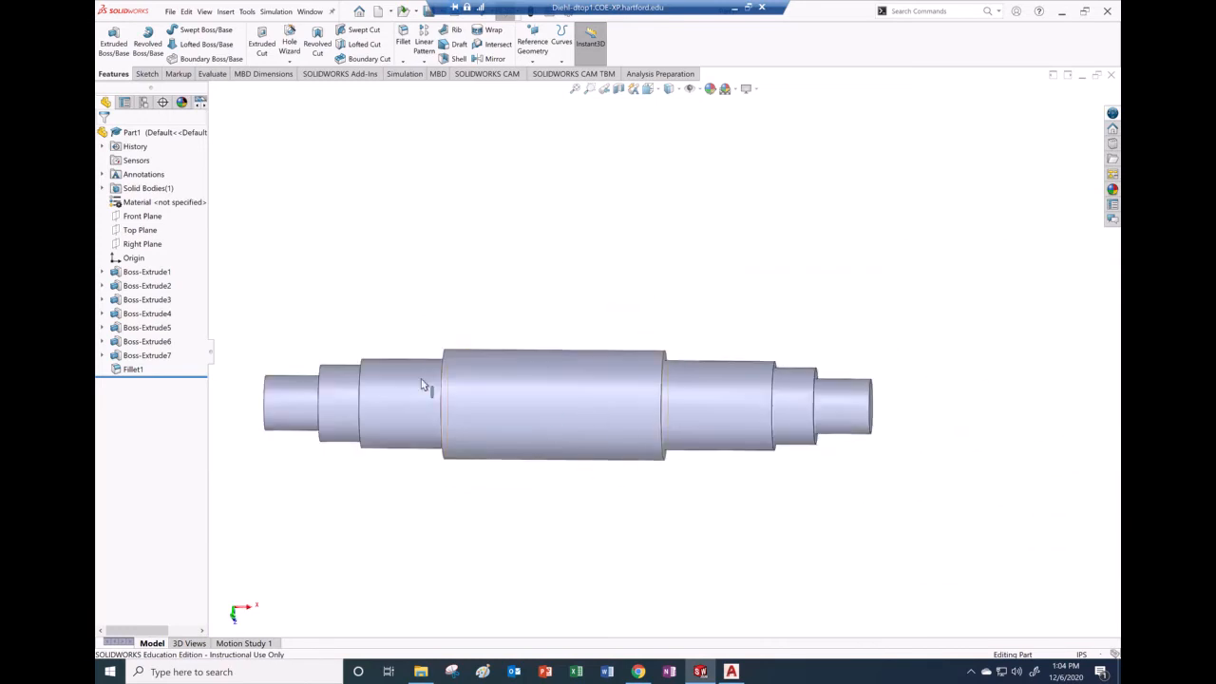
- Switch back to the textbook in Acrobat Reader, and find Table 11-2 of ball bearing dimensions in chapter 11, Rolling-Contact Bearings
{"action": "left_click", "coordinate": [736, 11]}
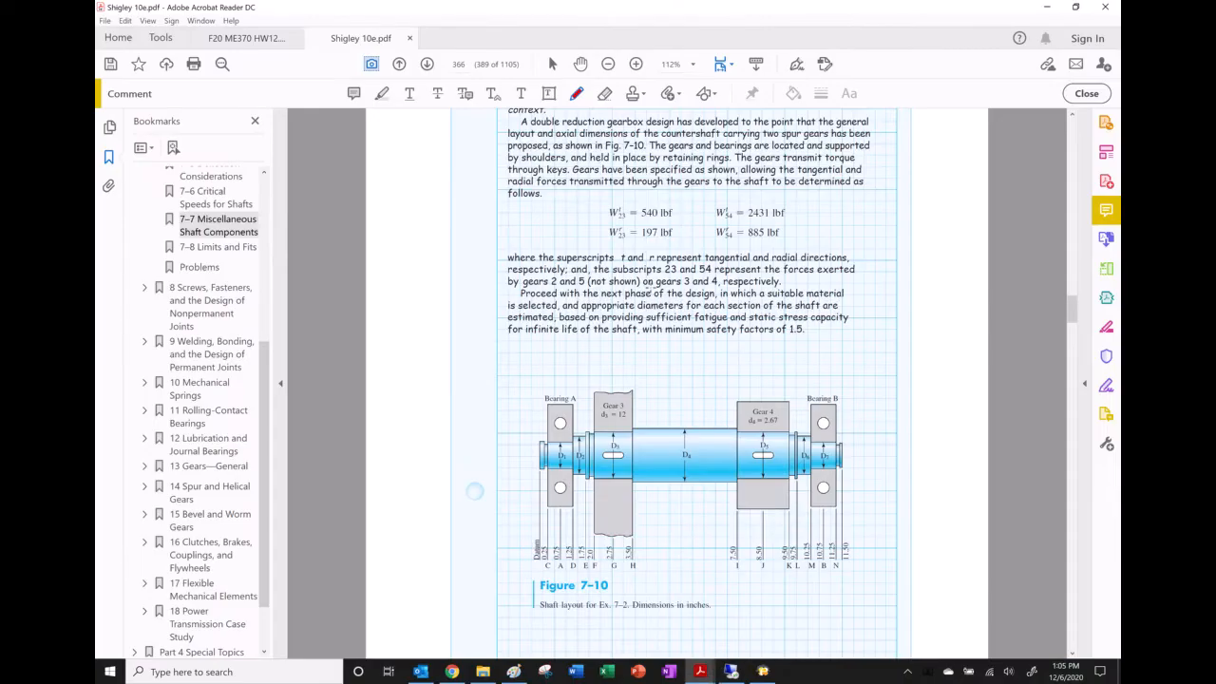
{"action": "left_click", "coordinate": [177, 417]}
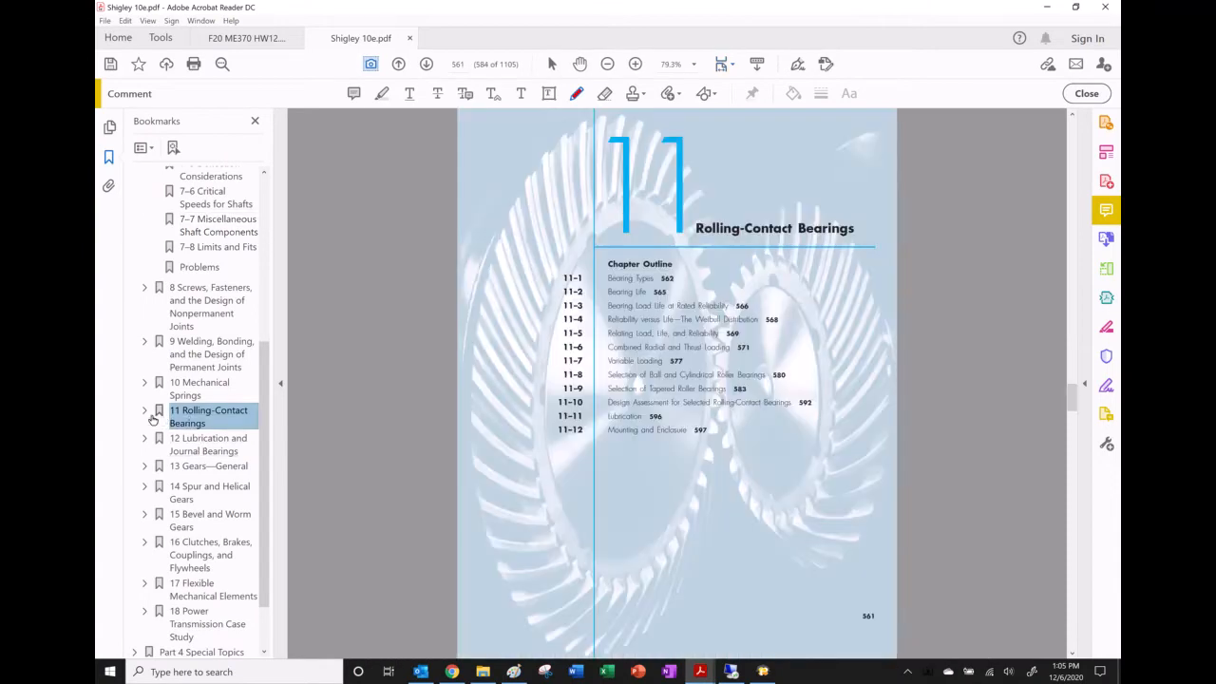
{"action": "left_click", "coordinate": [145, 413]}
{"action": "left_click", "coordinate": [195, 443]}
{"action": "scroll", "coordinate": [505, 432], "scroll_direction": "down", "scroll_amount": 1}
{"action": "scroll", "coordinate": [542, 448], "scroll_direction": "down", "scroll_amount": 20}
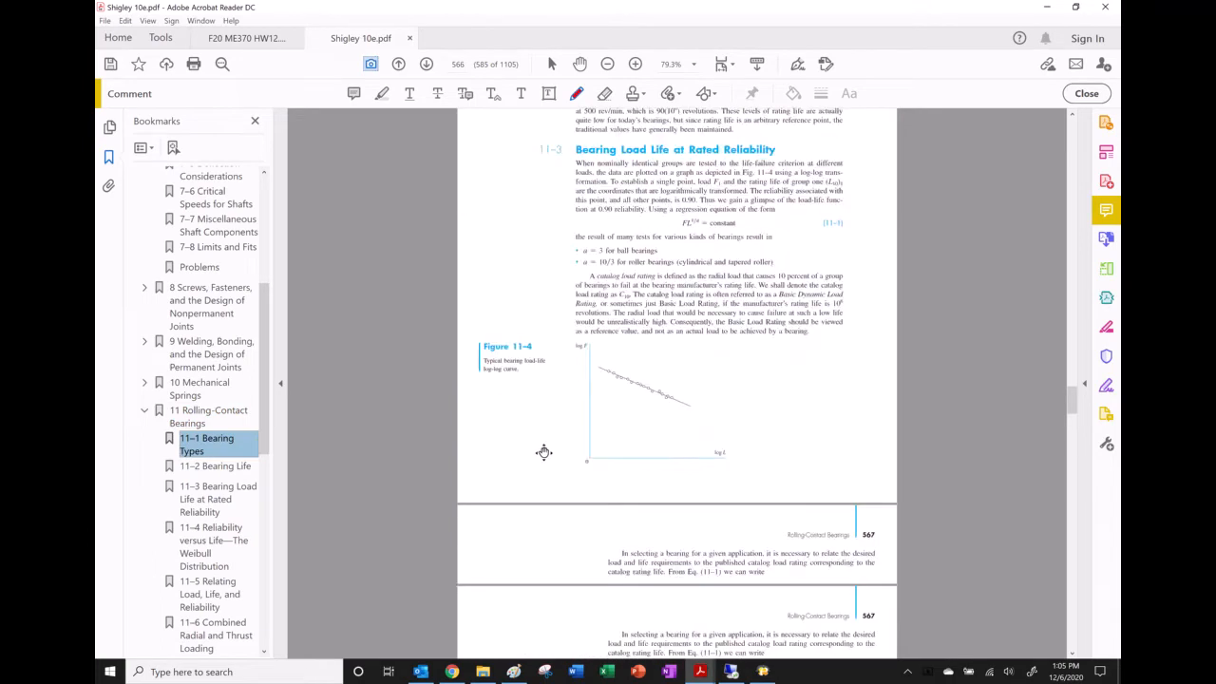
{"action": "scroll", "coordinate": [544, 452], "scroll_direction": "down", "scroll_amount": 15}
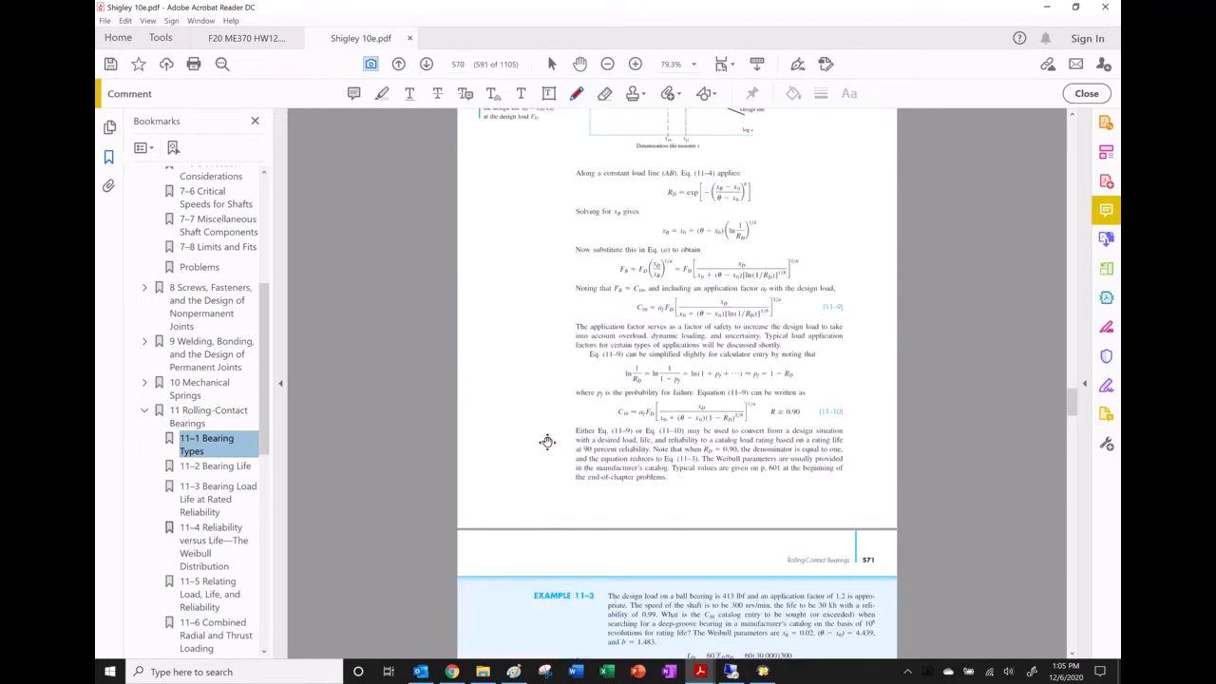
{"action": "scroll", "coordinate": [547, 441], "scroll_direction": "down", "scroll_amount": 10}
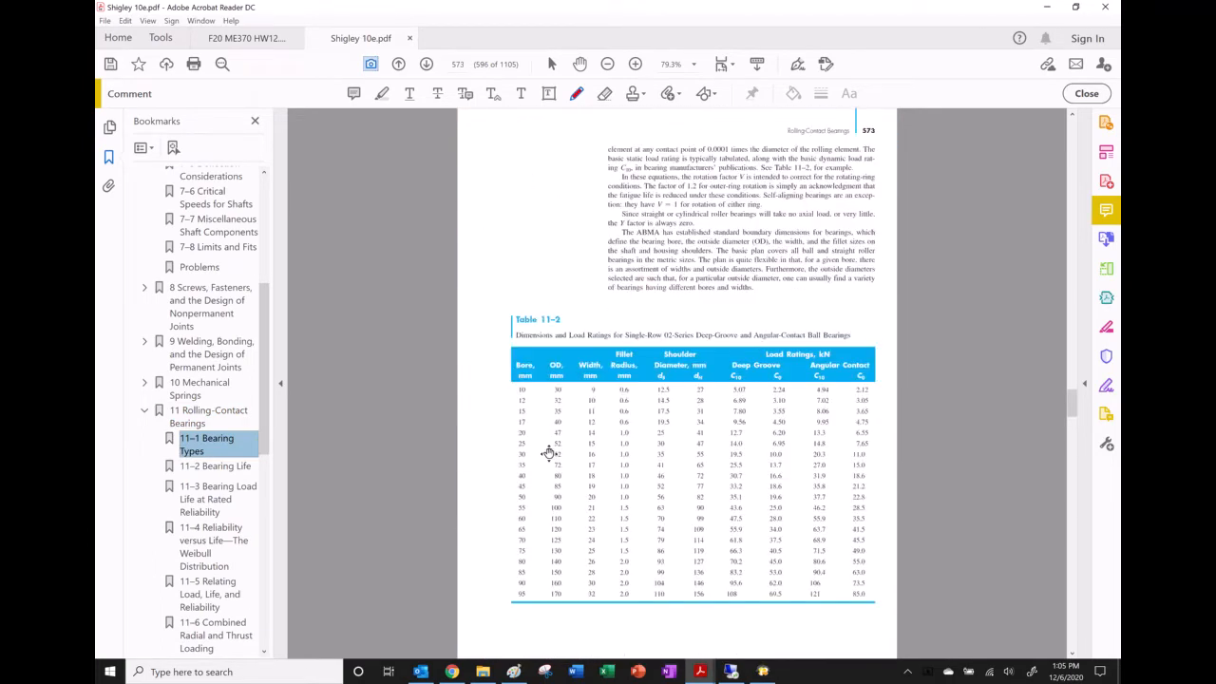
{"action": "scroll", "coordinate": [547, 437], "scroll_direction": "up", "scroll_amount": 5}
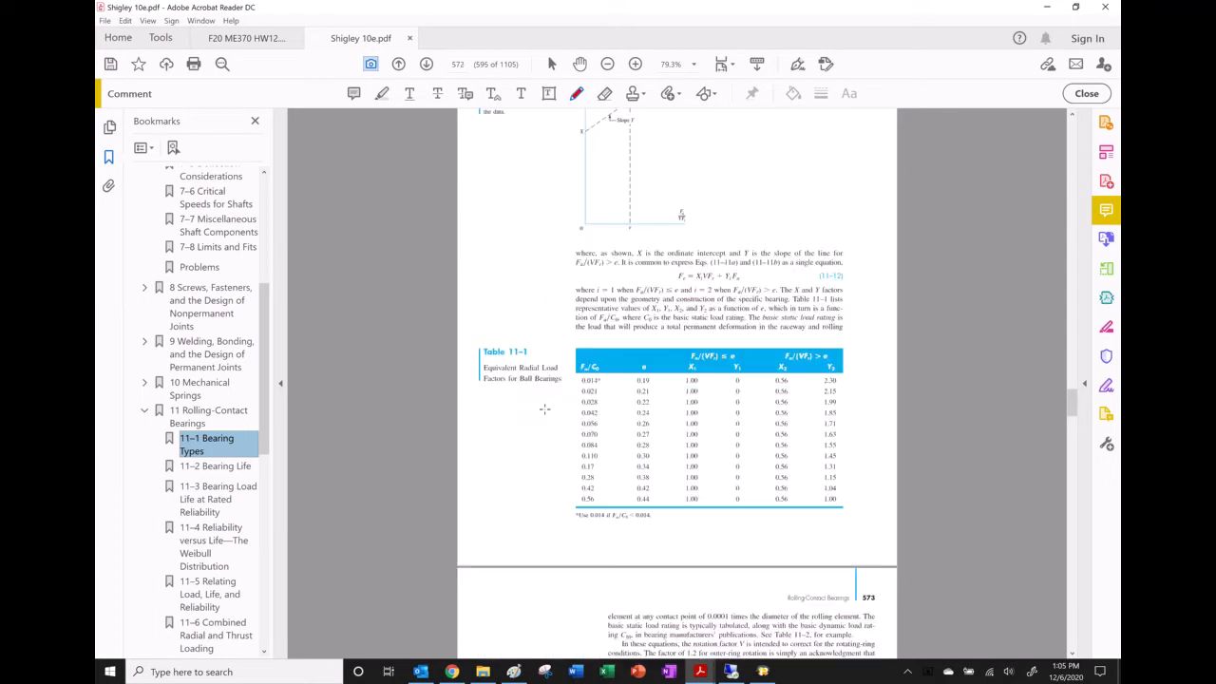
{"action": "scroll", "coordinate": [538, 402], "scroll_direction": "down", "scroll_amount": 5}
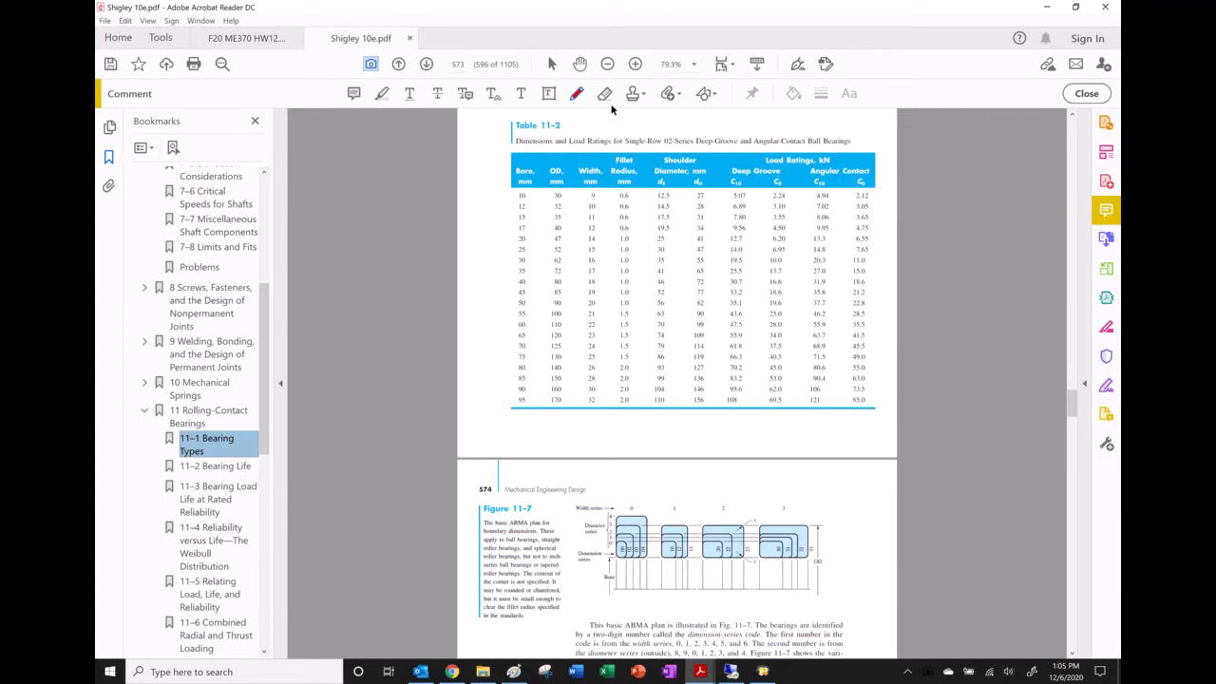
- Enlarge Table 11-2 to 125%, and mark the entire row for the 25 mm bore bearing
{"action": "left_click", "coordinate": [636, 63]}
{"action": "left_click", "coordinate": [636, 64]}
{"action": "left_click", "coordinate": [636, 63]}
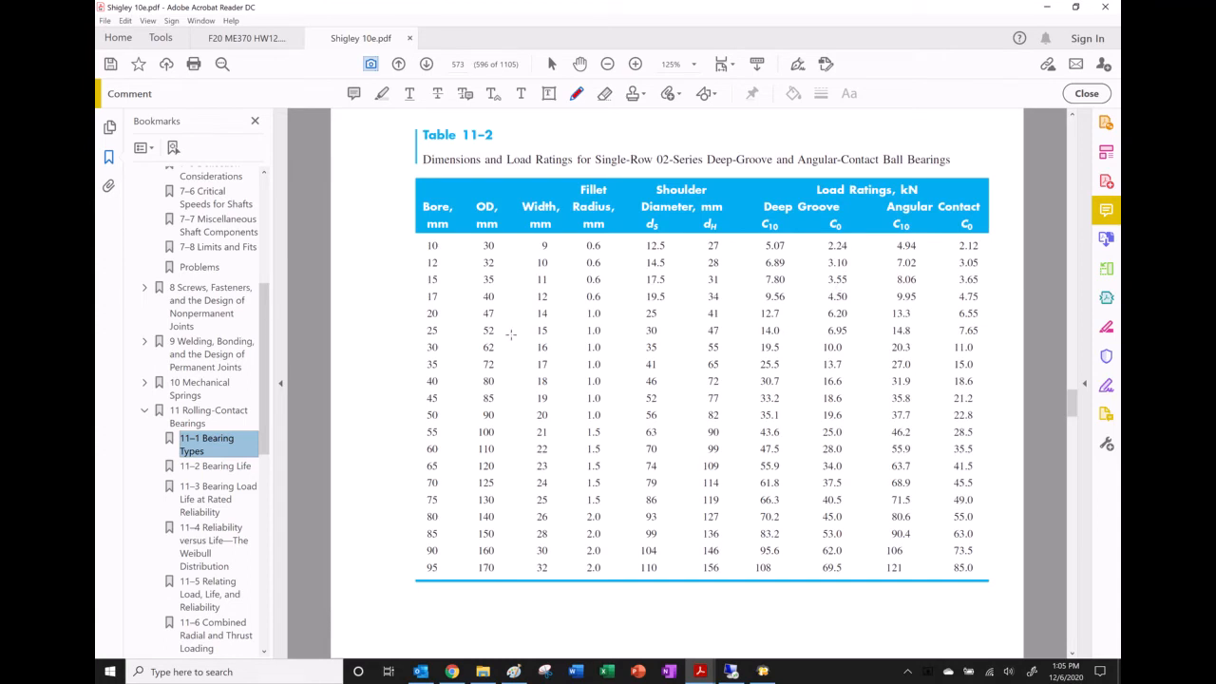
{"action": "left_click_drag", "start_coordinate": [420, 321], "coordinate": [467, 337]}
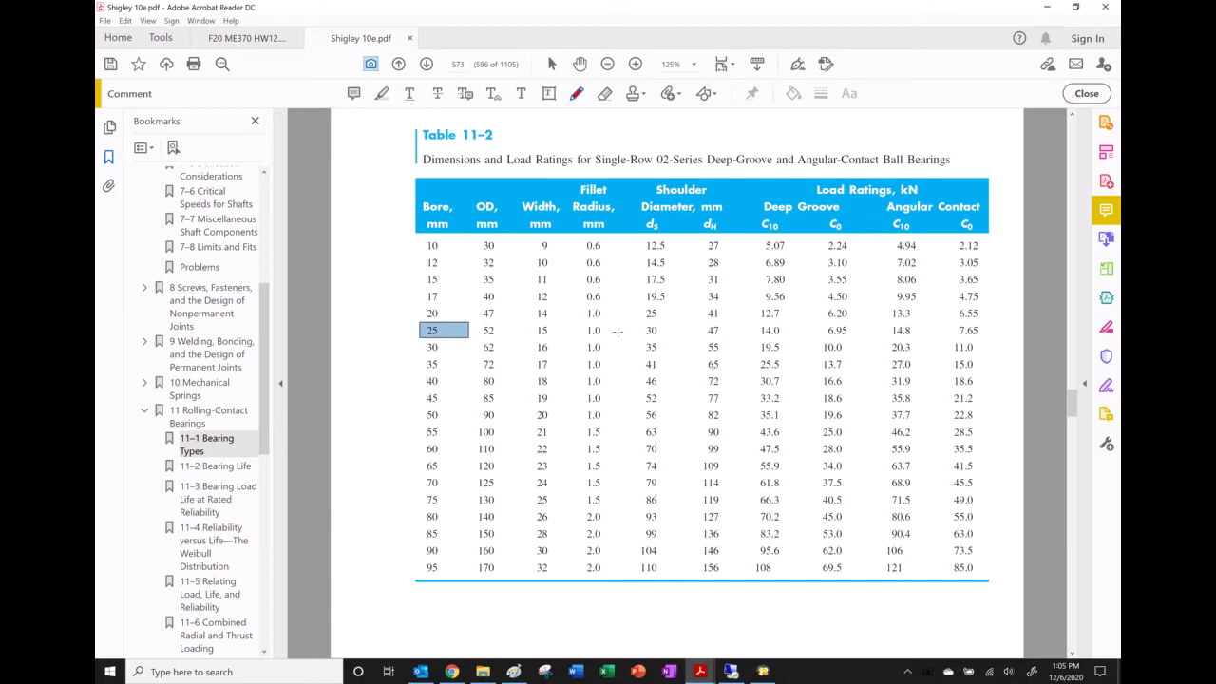
{"action": "left_click_drag", "start_coordinate": [412, 324], "coordinate": [964, 333]}
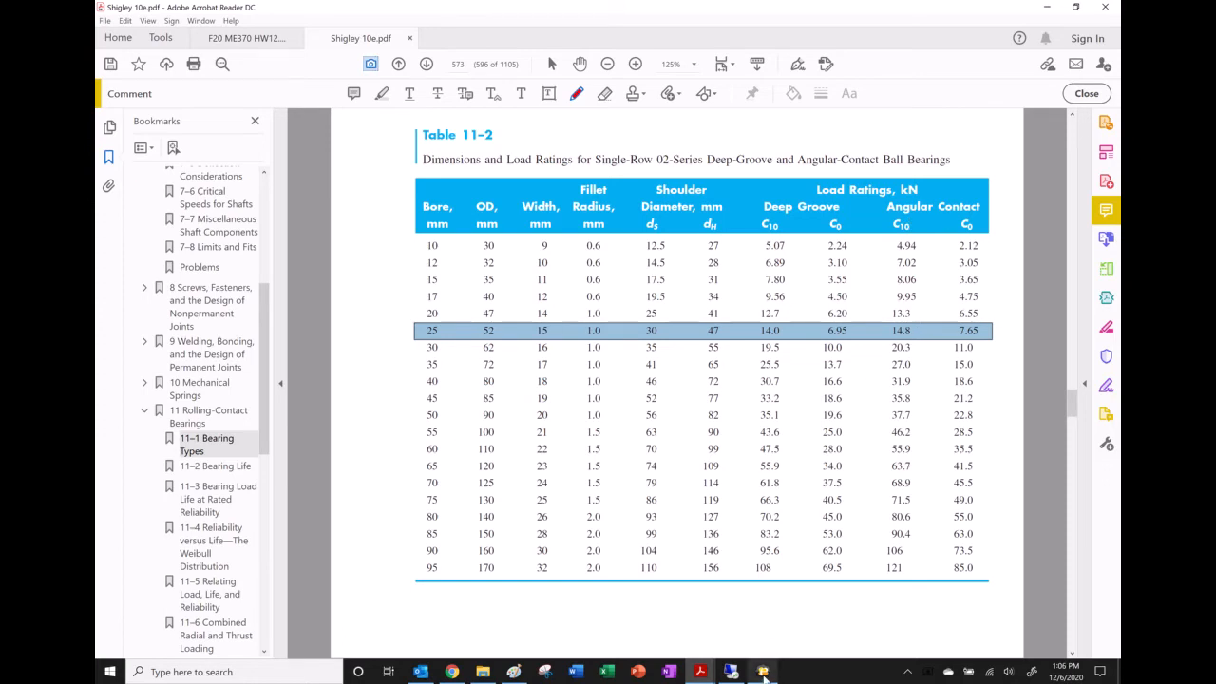
- Look at the shaft model in SOLIDWORKS again, and return to the textbook in Acrobat Reader
{"action": "left_click", "coordinate": [763, 673]}
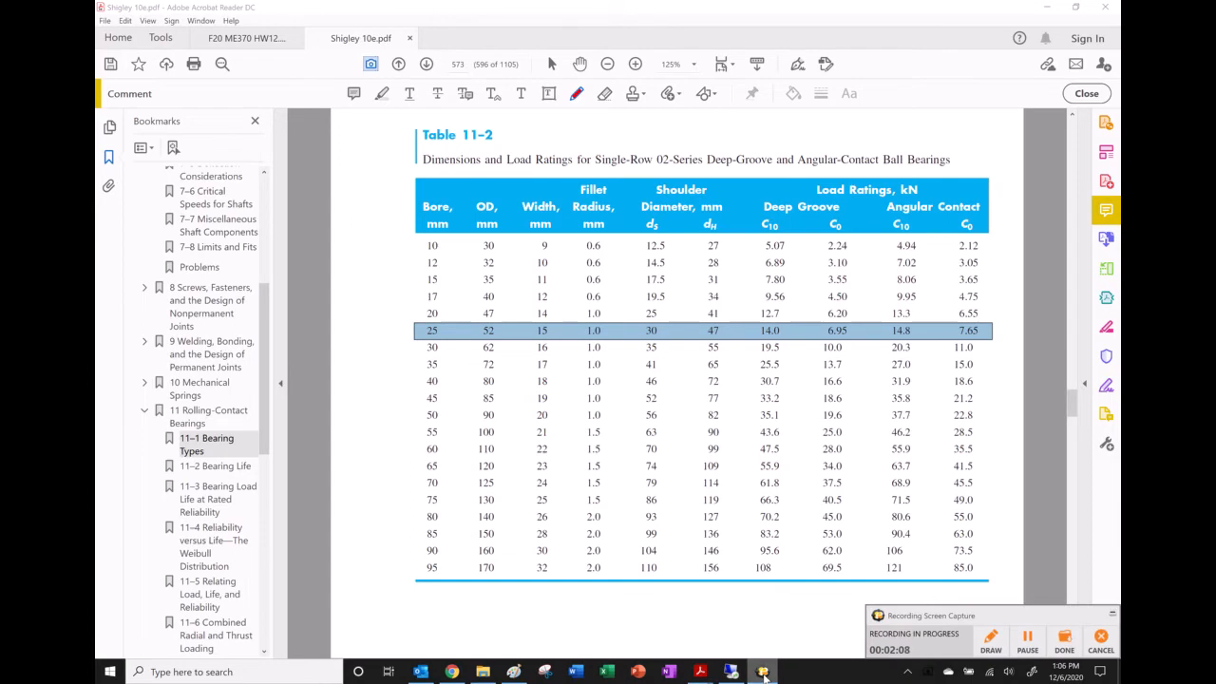
{"action": "left_click", "coordinate": [732, 672]}
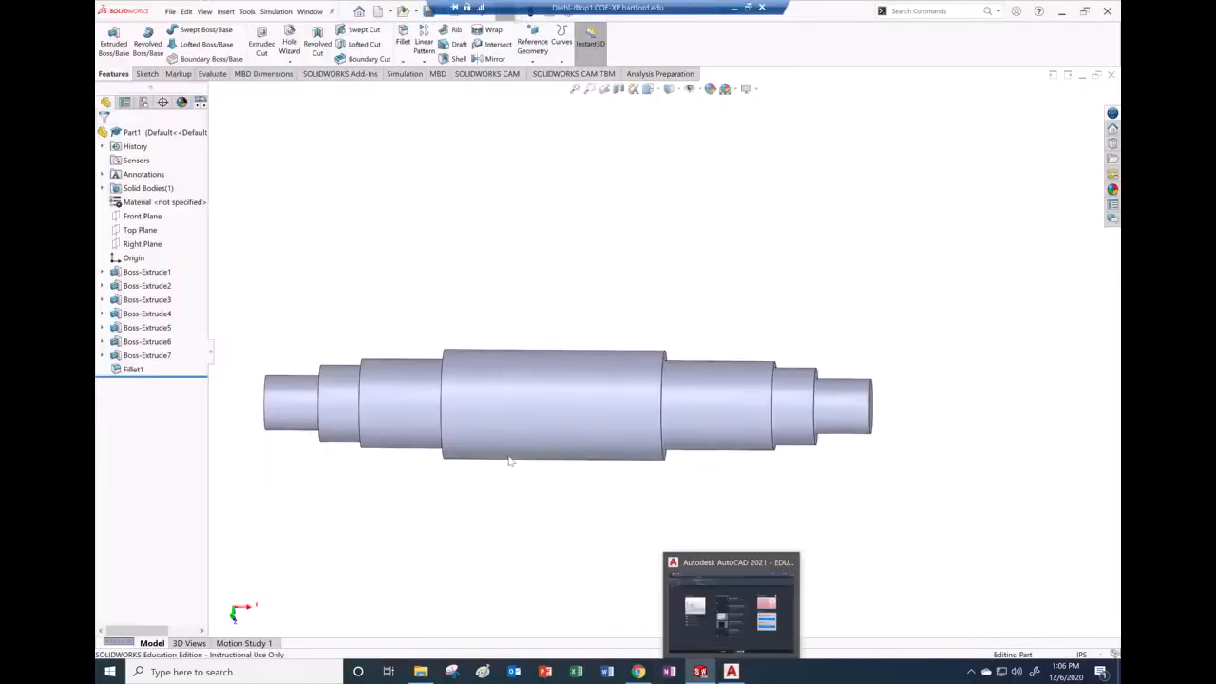
{"action": "left_click", "coordinate": [700, 672]}
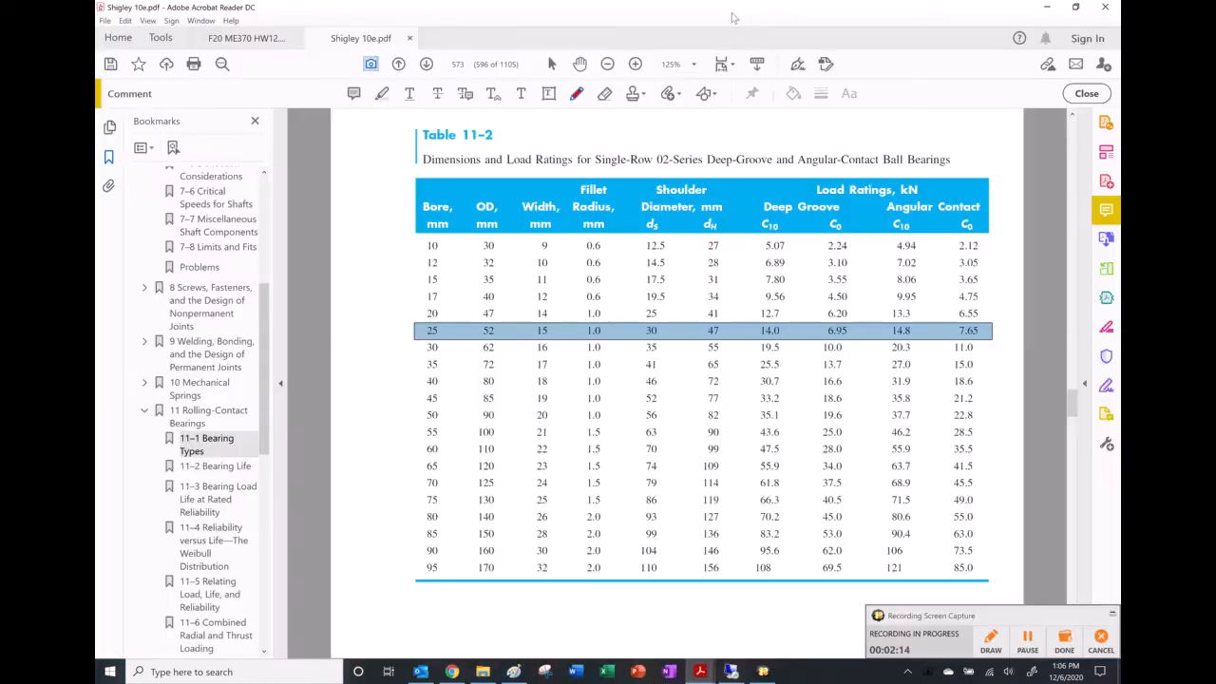
{"action": "left_click", "coordinate": [733, 8]}
- Go to section 7–4, Shaft Design for Stress, and find the Example 7-2 solution on page 367, showing whole pages
{"action": "left_click_drag", "start_coordinate": [263, 344], "coordinate": [267, 299]}
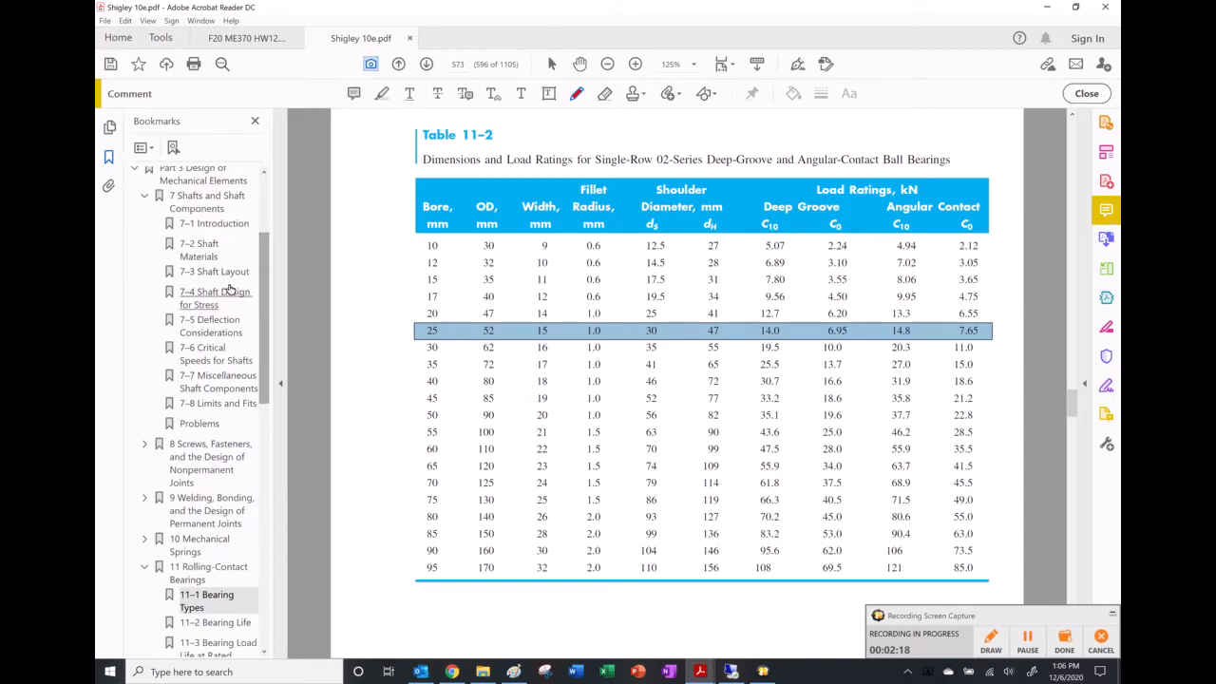
{"action": "left_click", "coordinate": [214, 296]}
{"action": "scroll", "coordinate": [556, 285], "scroll_direction": "down", "scroll_amount": 15}
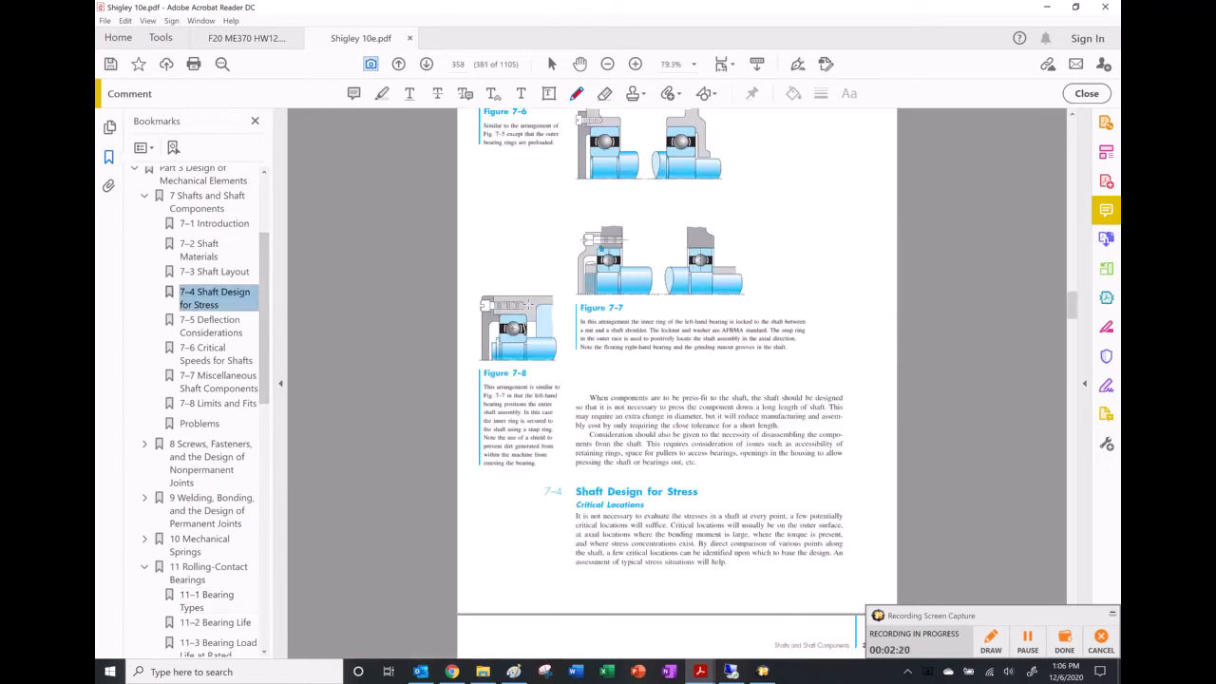
{"action": "scroll", "coordinate": [596, 391], "scroll_direction": "down", "scroll_amount": 20}
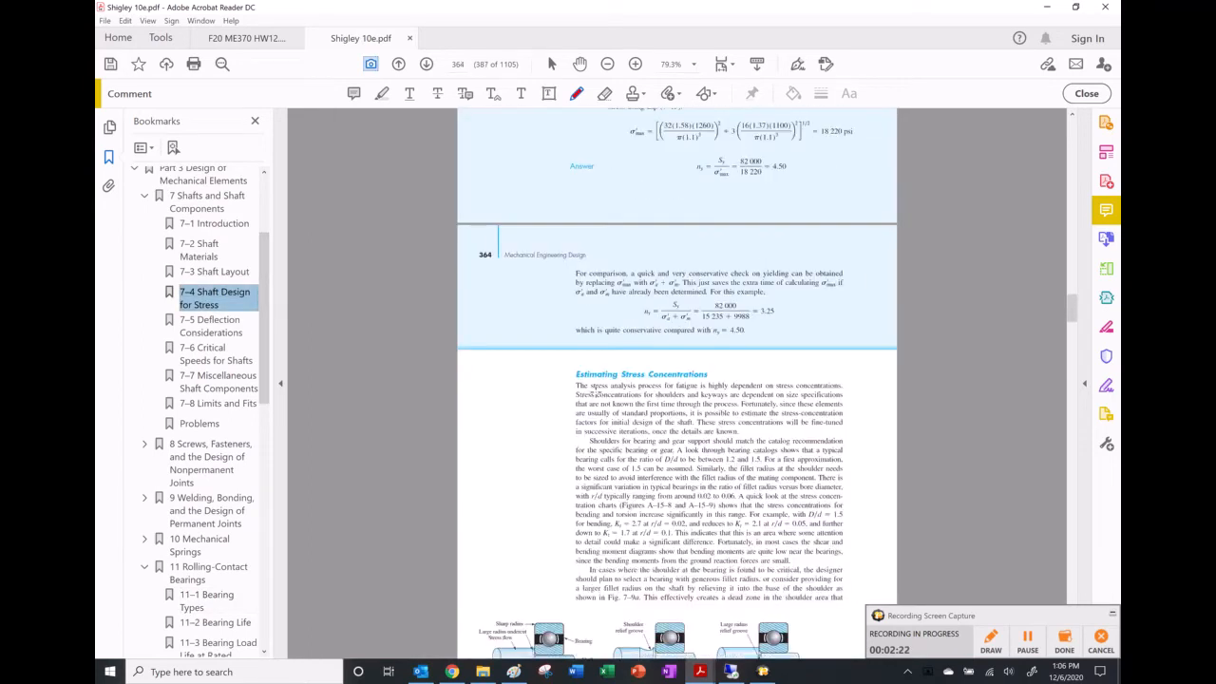
{"action": "scroll", "coordinate": [597, 347], "scroll_direction": "up", "scroll_amount": 12}
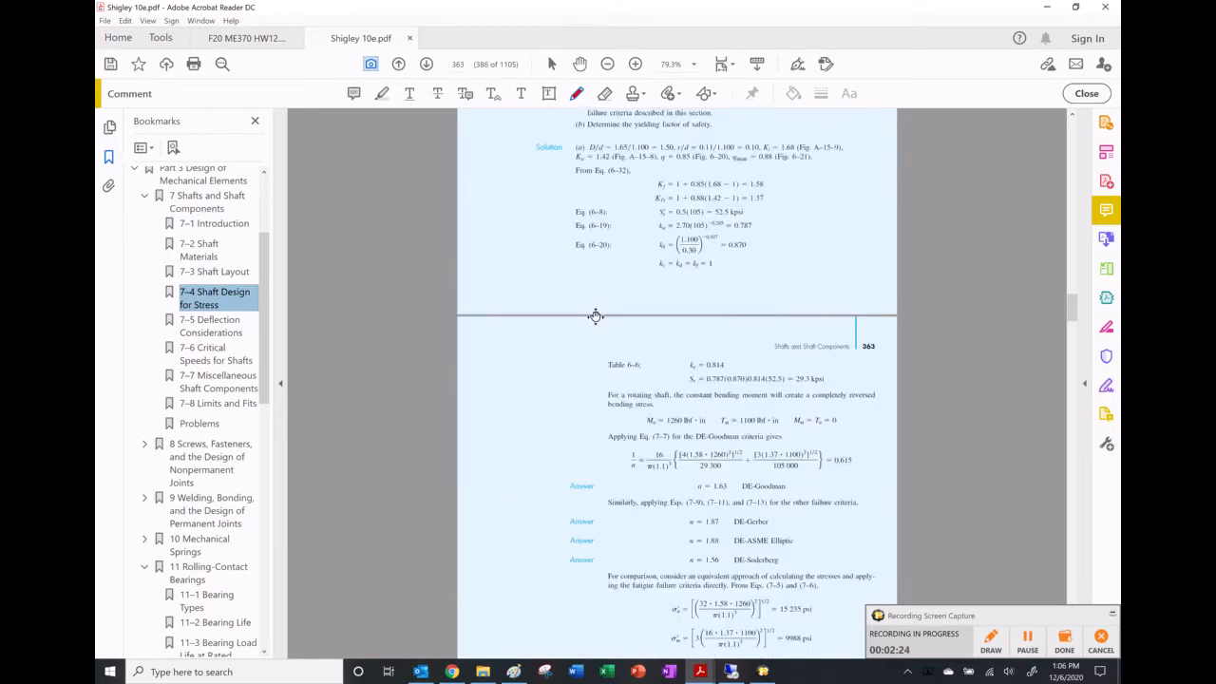
{"action": "scroll", "coordinate": [595, 316], "scroll_direction": "up", "scroll_amount": 15}
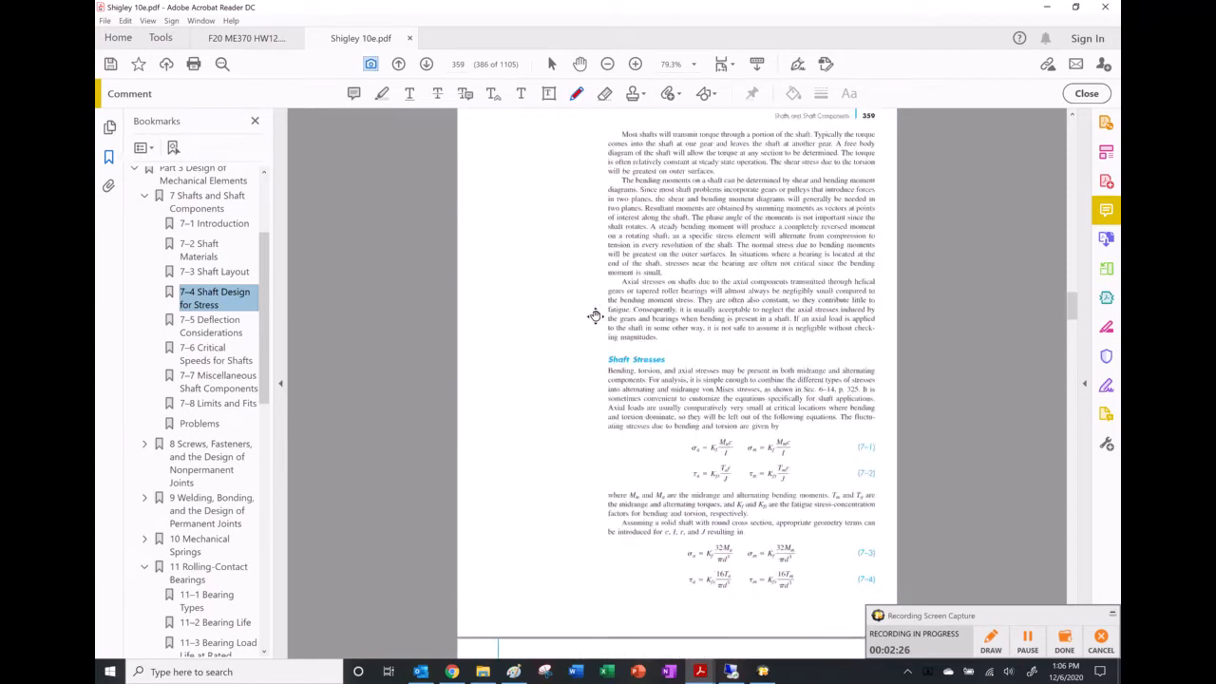
{"action": "left_click", "coordinate": [732, 66]}
{"action": "left_click", "coordinate": [750, 102]}
{"action": "scroll", "coordinate": [642, 313], "scroll_direction": "down", "scroll_amount": 6}
{"action": "scroll", "coordinate": [639, 313], "scroll_direction": "down", "scroll_amount": 2}
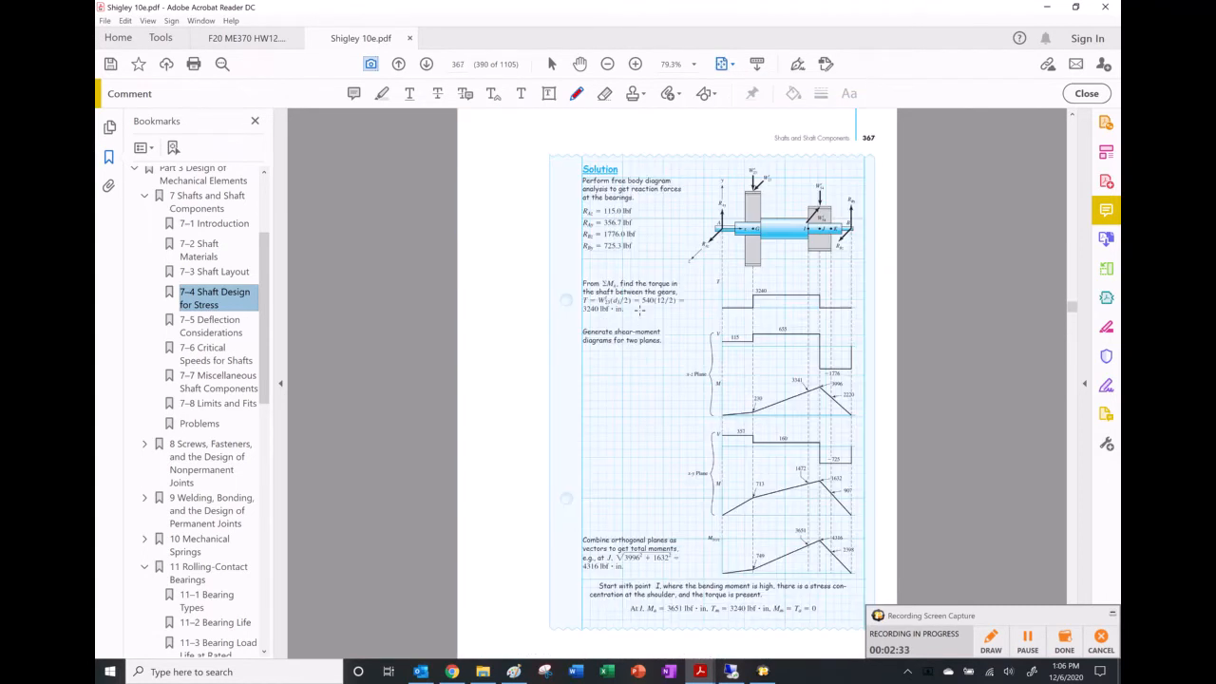
- Fit page 367 to the window width, and temporarily mark the two reaction forces at bearing A
{"action": "left_click", "coordinate": [729, 67]}
{"action": "left_click", "coordinate": [741, 84]}
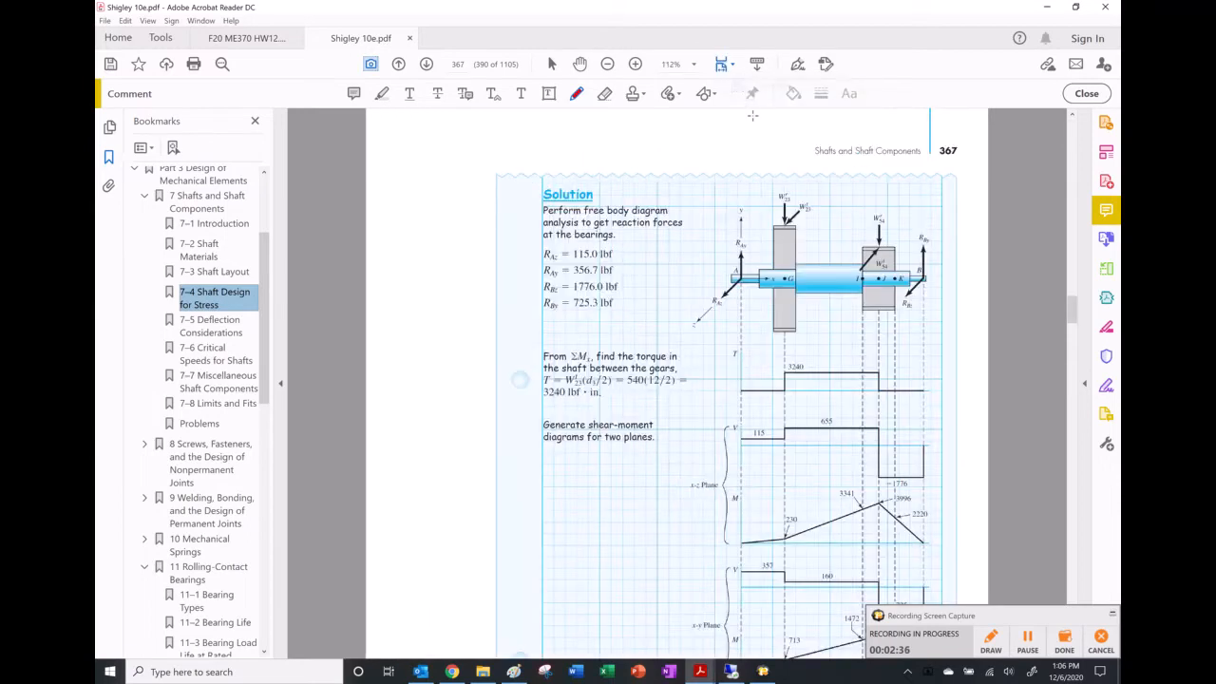
{"action": "left_click_drag", "start_coordinate": [533, 240], "coordinate": [630, 279]}
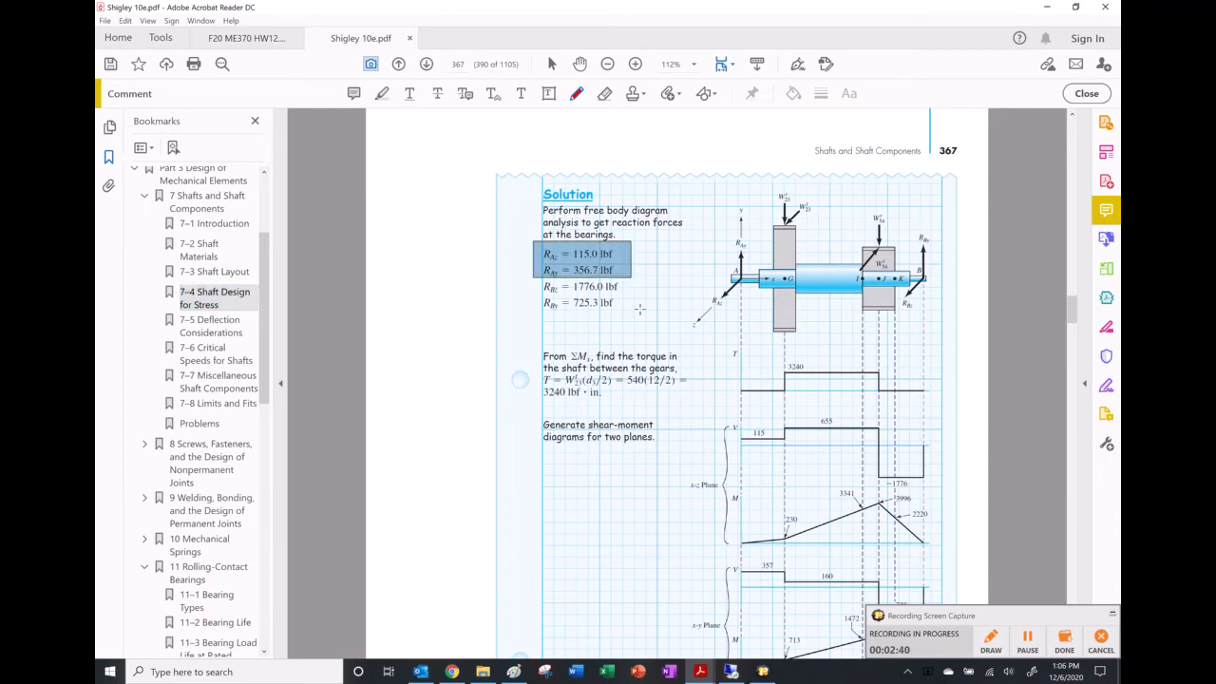
{"action": "left_click", "coordinate": [624, 280]}
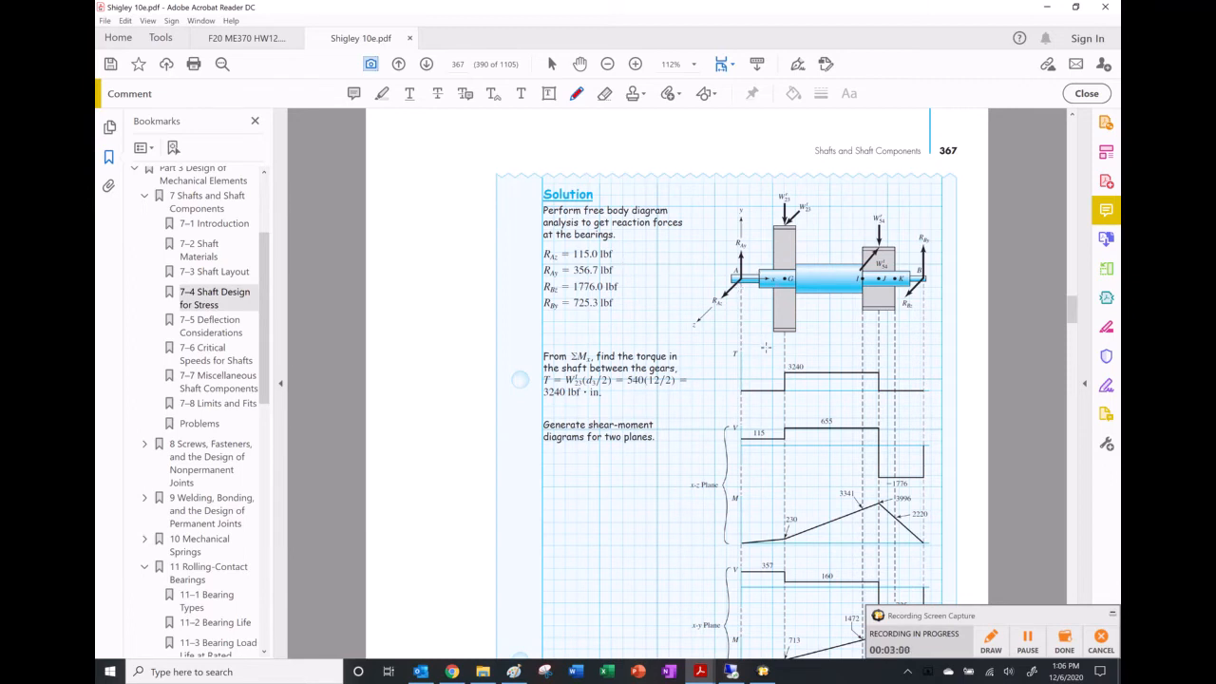
- Look through the Example 7-2 solution on pages 367 to 369, and return to the shaft layout in Figure 7-10
{"action": "scroll", "coordinate": [658, 283], "scroll_direction": "down", "scroll_amount": 15}
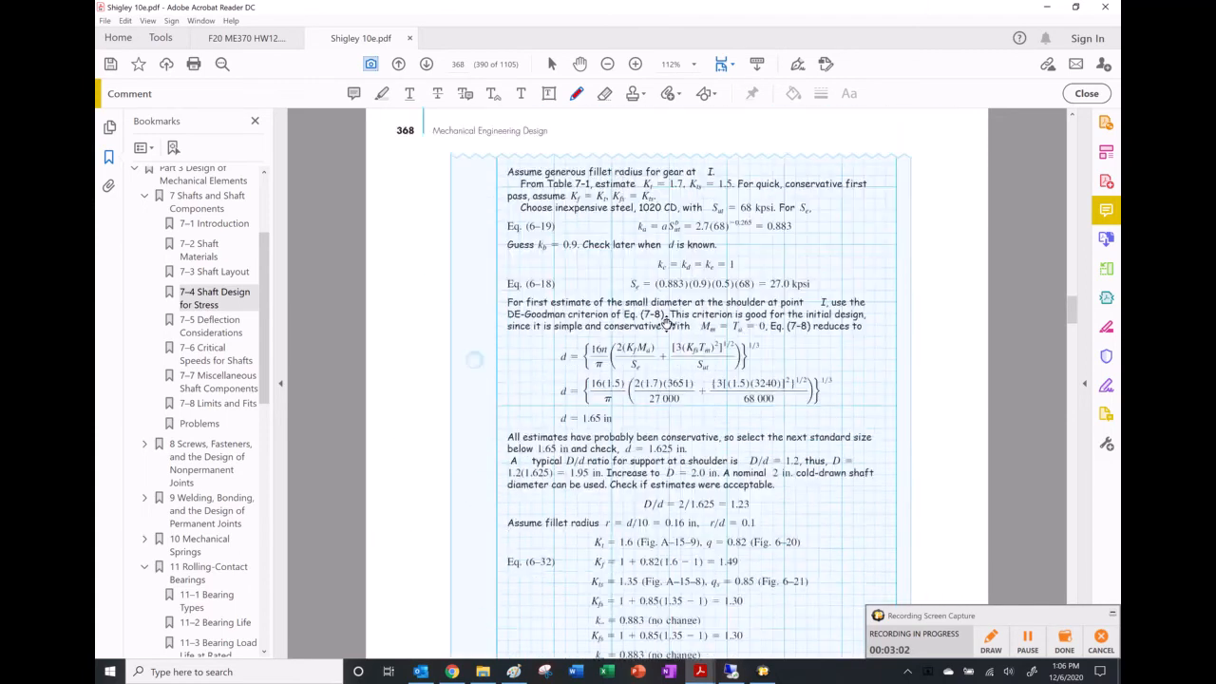
{"action": "scroll", "coordinate": [680, 283], "scroll_direction": "down", "scroll_amount": 20}
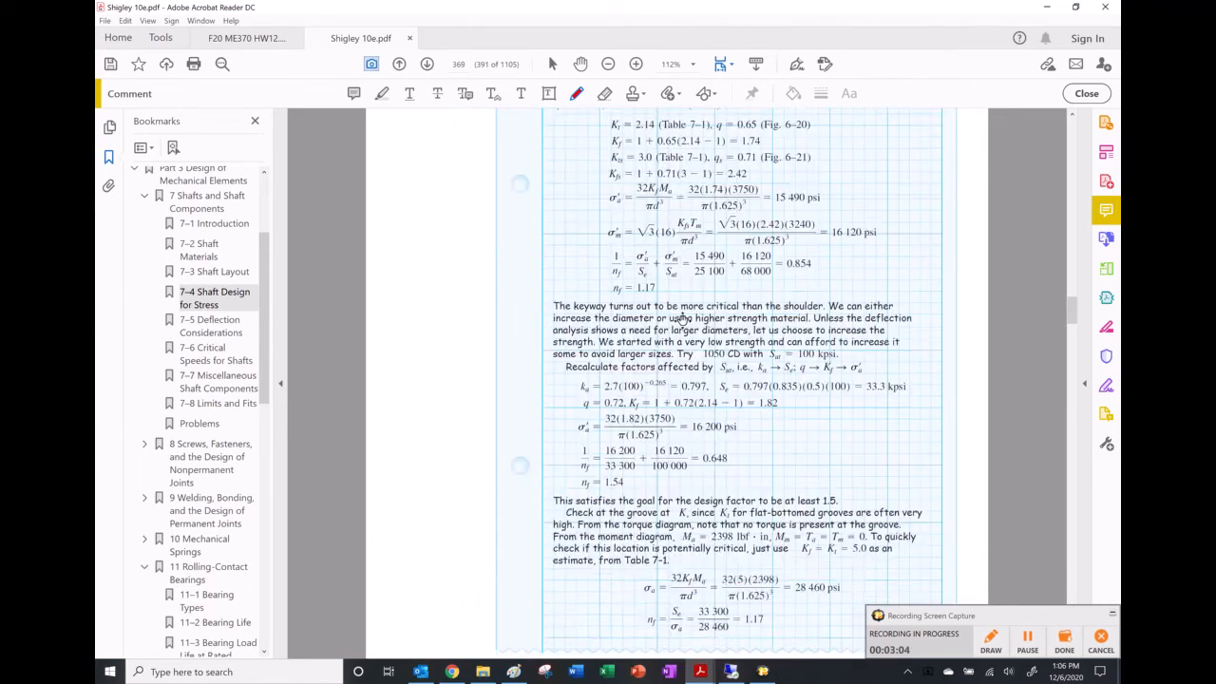
{"action": "scroll", "coordinate": [688, 327], "scroll_direction": "down", "scroll_amount": 13}
{"action": "scroll", "coordinate": [687, 285], "scroll_direction": "up", "scroll_amount": 16}
{"action": "scroll", "coordinate": [688, 244], "scroll_direction": "up", "scroll_amount": 20}
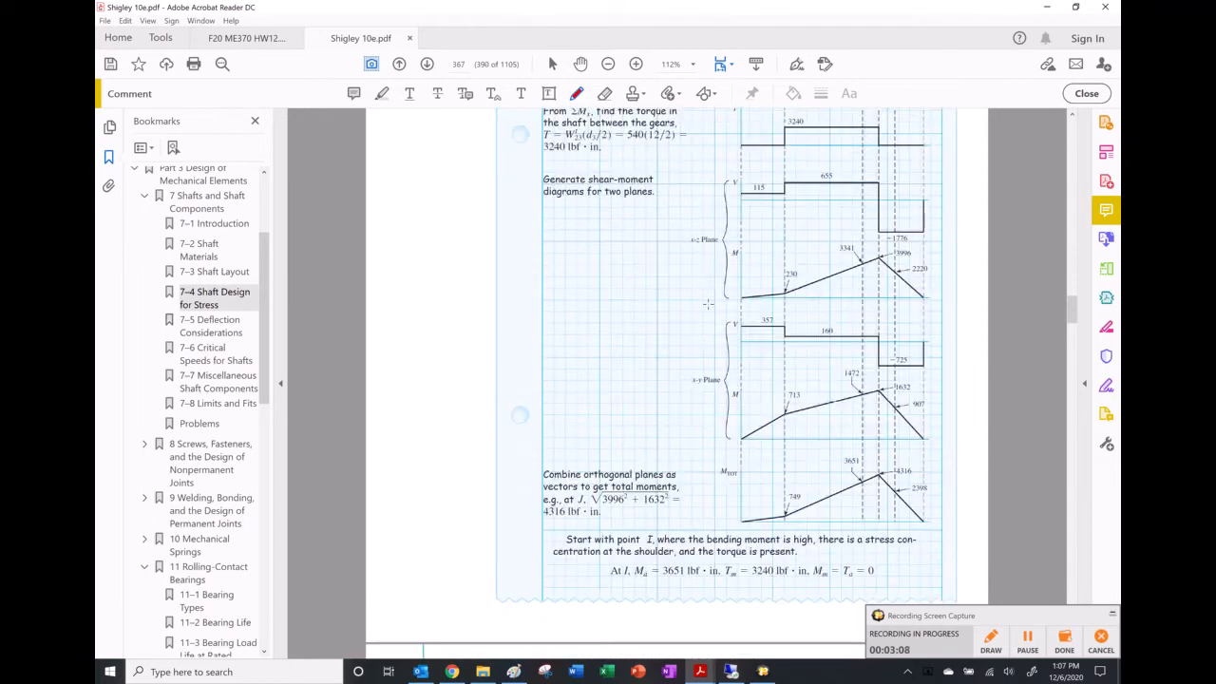
{"action": "scroll", "coordinate": [691, 285], "scroll_direction": "down", "scroll_amount": 2}
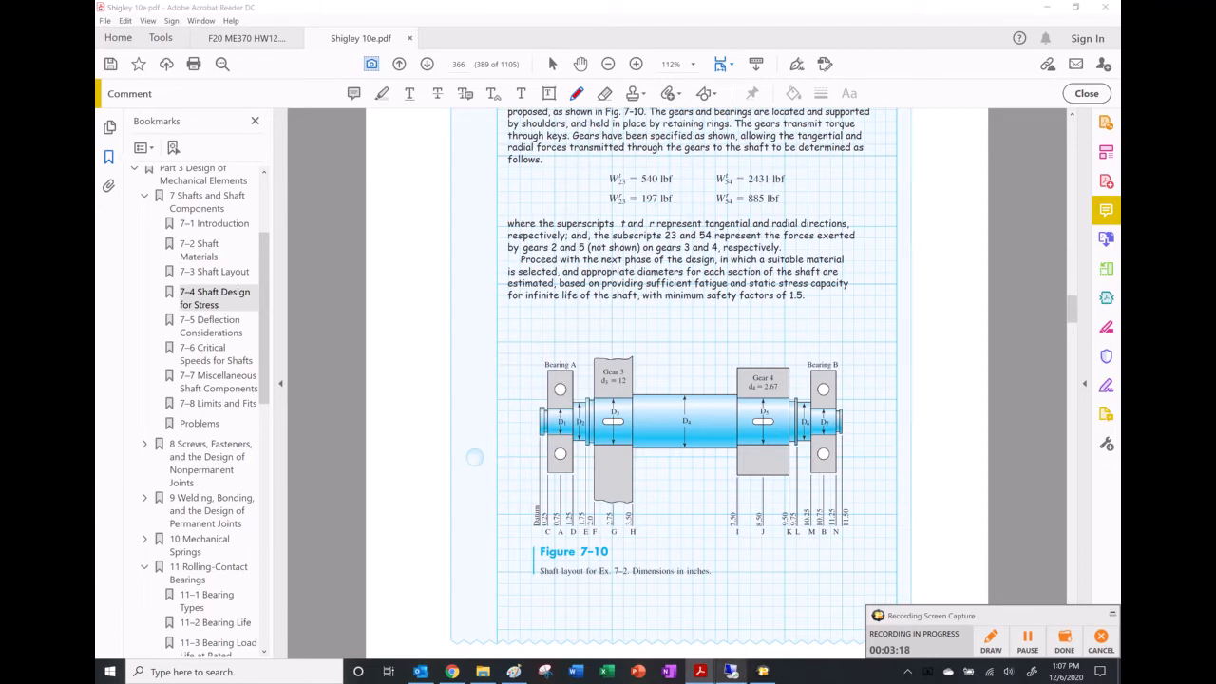
- Switch to the shaft part in SOLIDWORKS, and choose the ME 370 Solidworks Files folder for saving it as a new file
{"action": "left_click", "coordinate": [732, 672]}
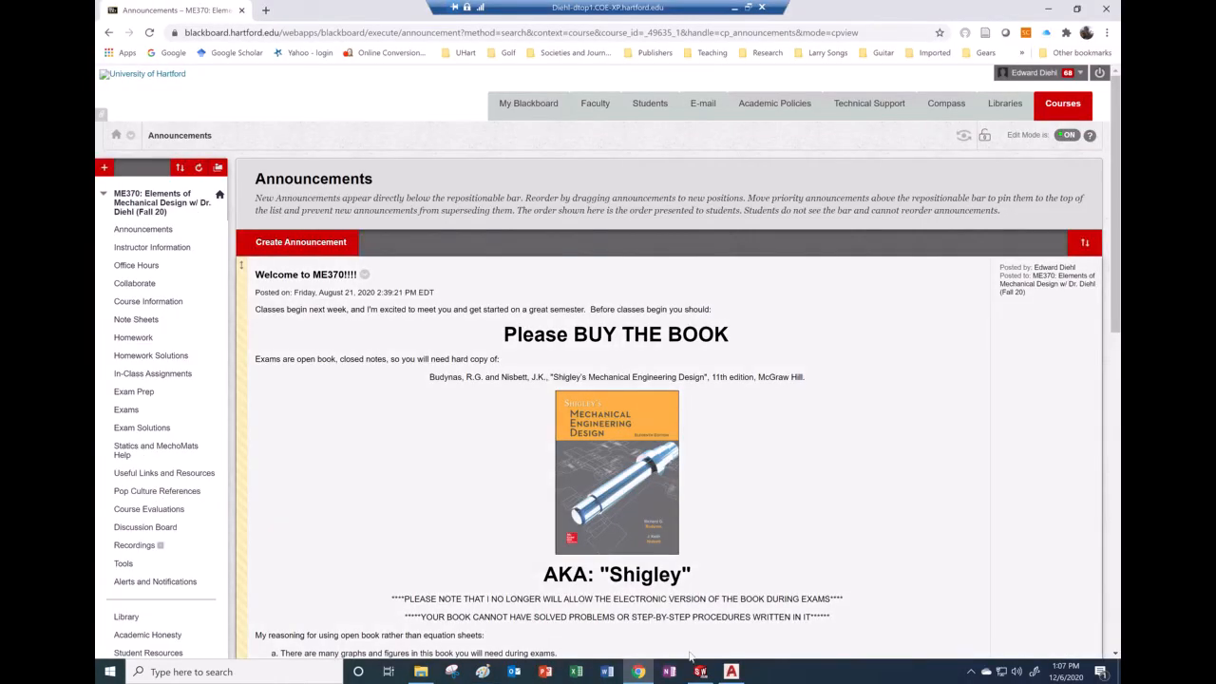
{"action": "left_click", "coordinate": [700, 671]}
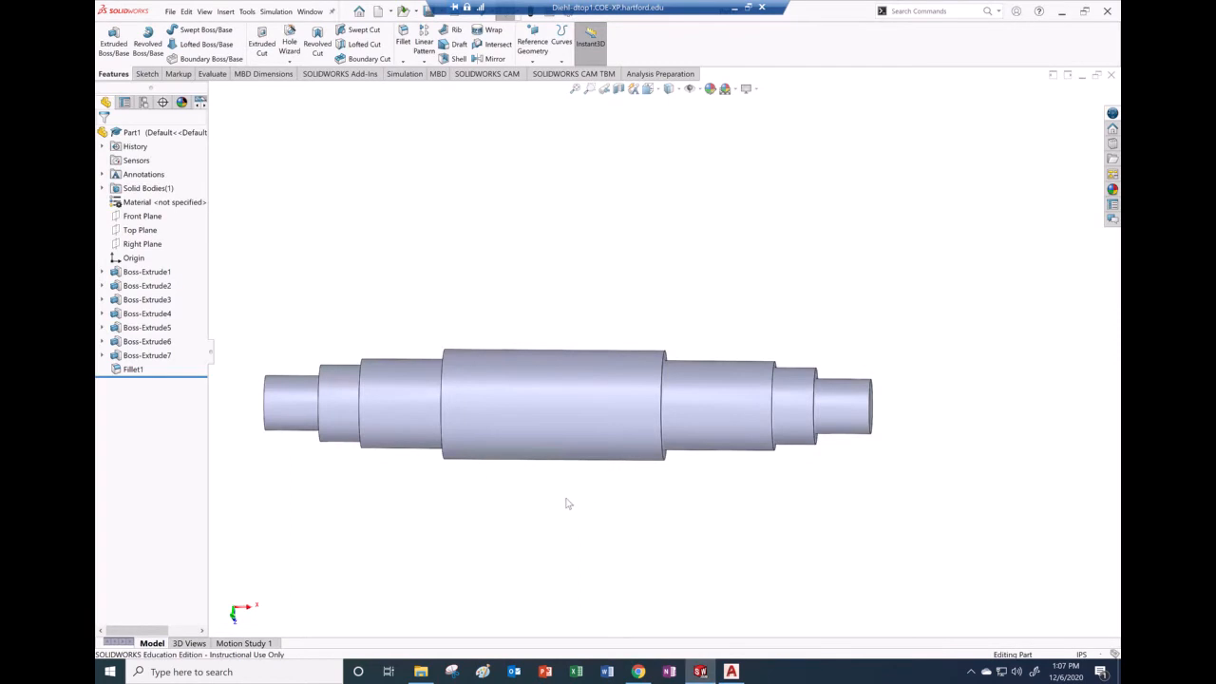
{"action": "left_click", "coordinate": [186, 12]}
{"action": "mouse_move", "coordinate": [170, 12]}
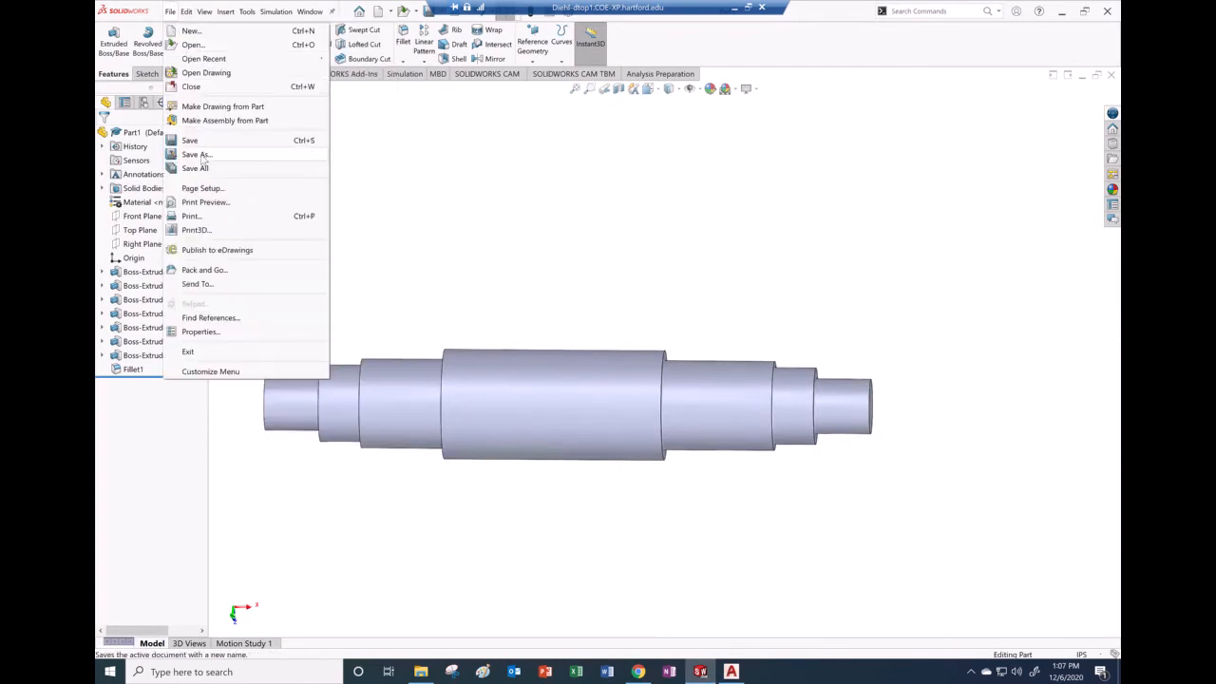
{"action": "left_click", "coordinate": [197, 155]}
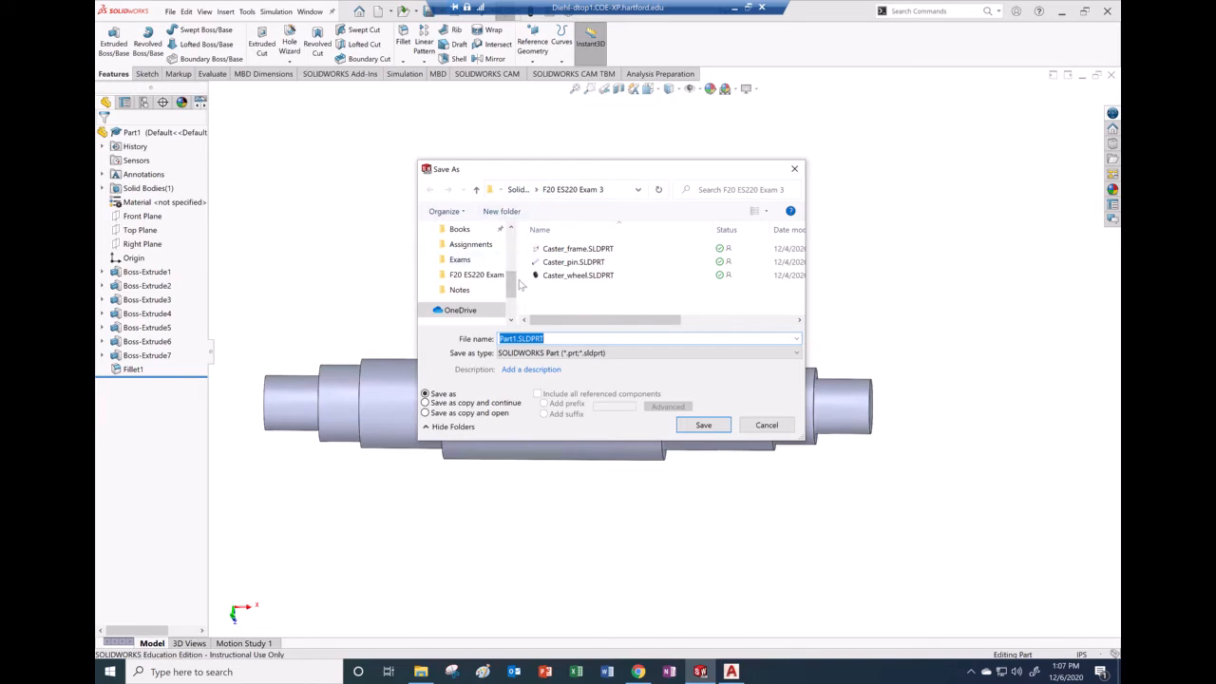
{"action": "scroll", "coordinate": [510, 275], "scroll_direction": "up", "scroll_amount": 3}
{"action": "scroll", "coordinate": [490, 276], "scroll_direction": "down", "scroll_amount": 1}
{"action": "left_click", "coordinate": [470, 290]}
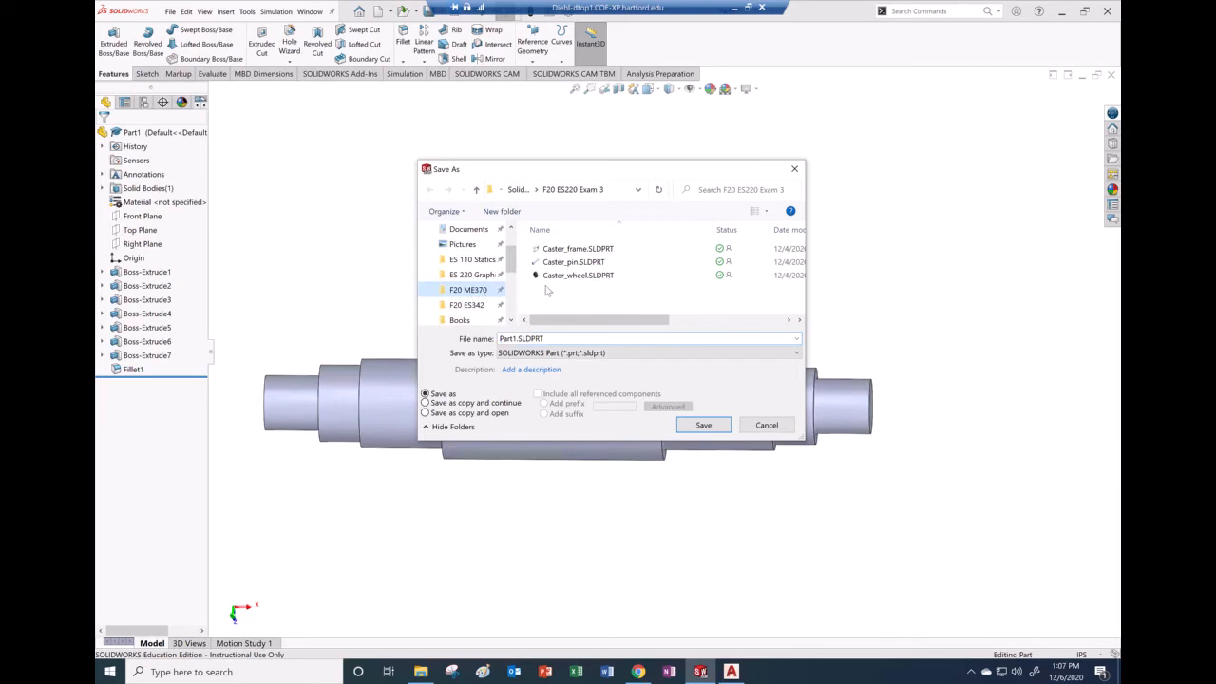
{"action": "left_click", "coordinate": [524, 189]}
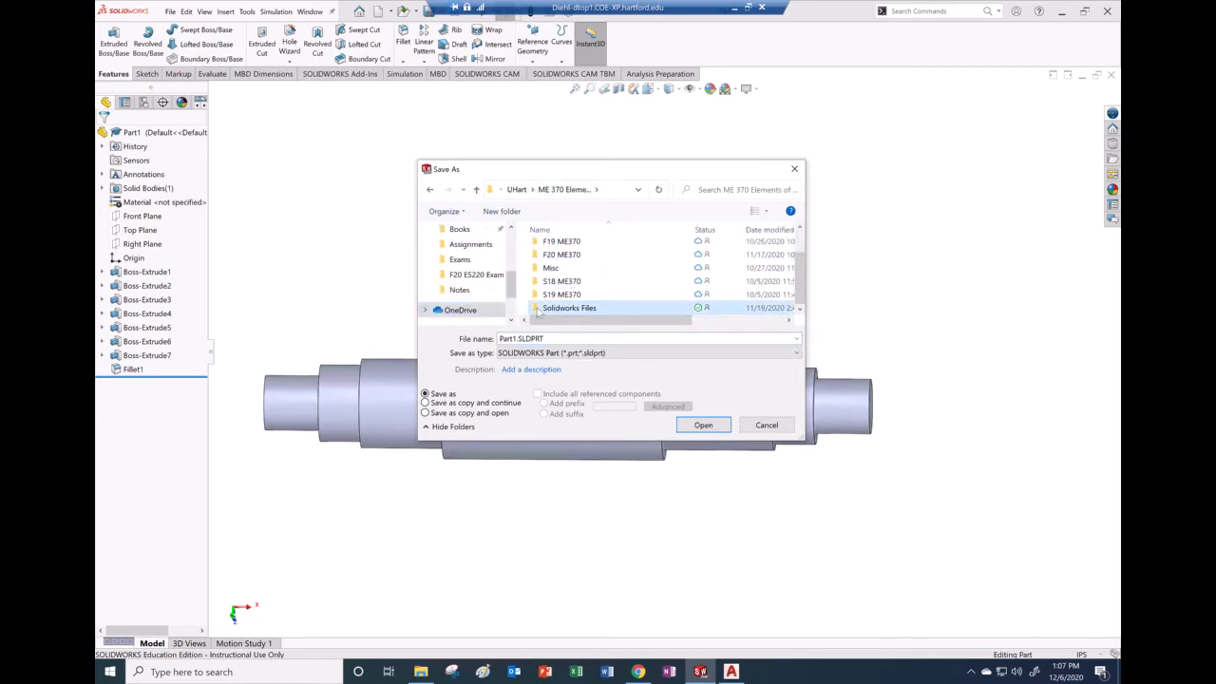
{"action": "double_click", "coordinate": [569, 308]}
- Name the part file "F20 ME370 HW12 Example 7-2" and save it
{"action": "double_click", "coordinate": [555, 339]}
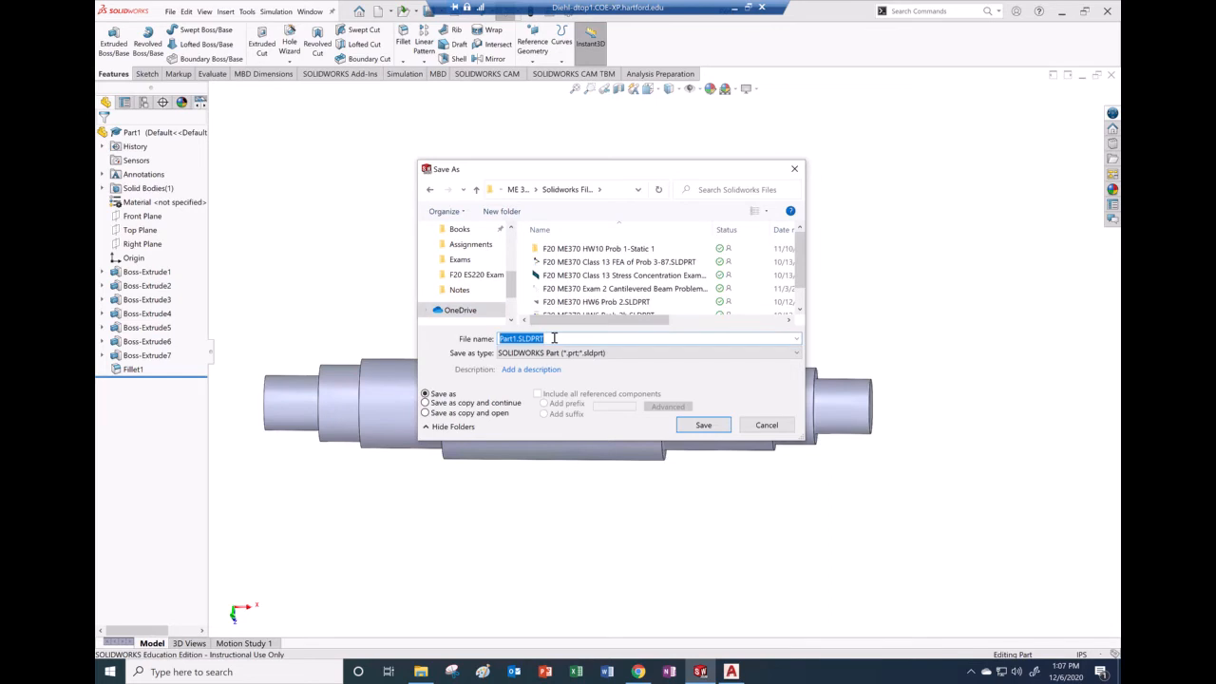
{"action": "type", "text": "F20 ME370"}
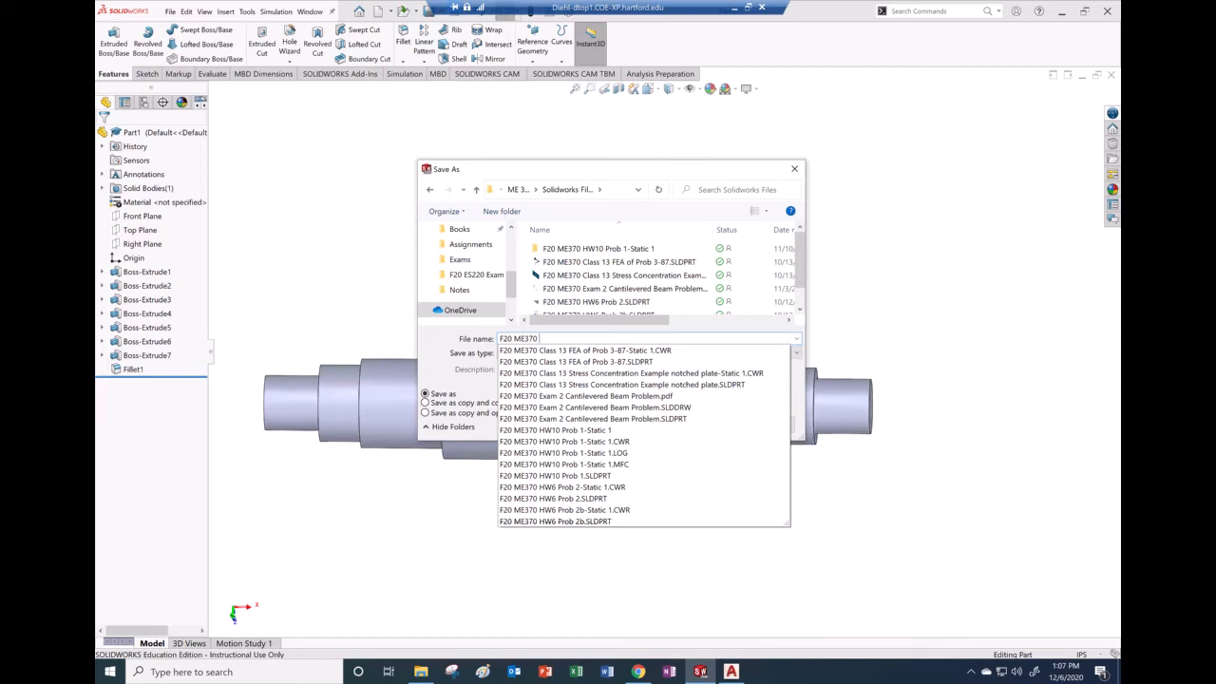
{"action": "type", "text": "HW12 Example 7-2"}
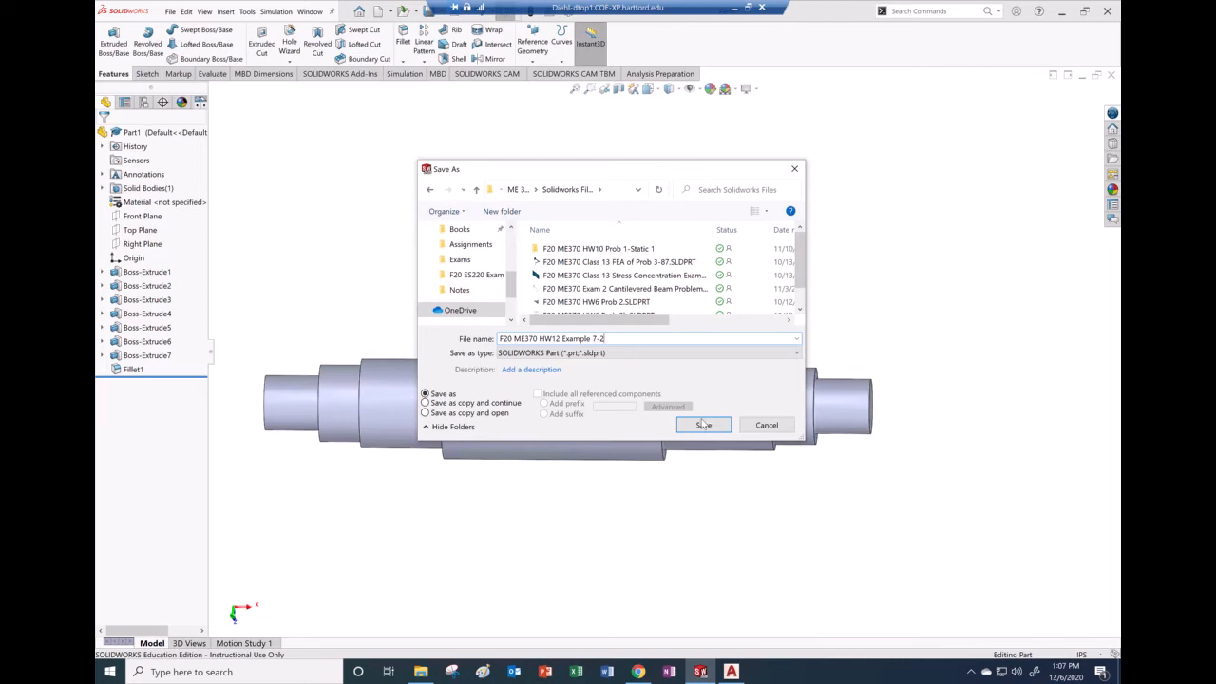
{"action": "left_click", "coordinate": [702, 425]}
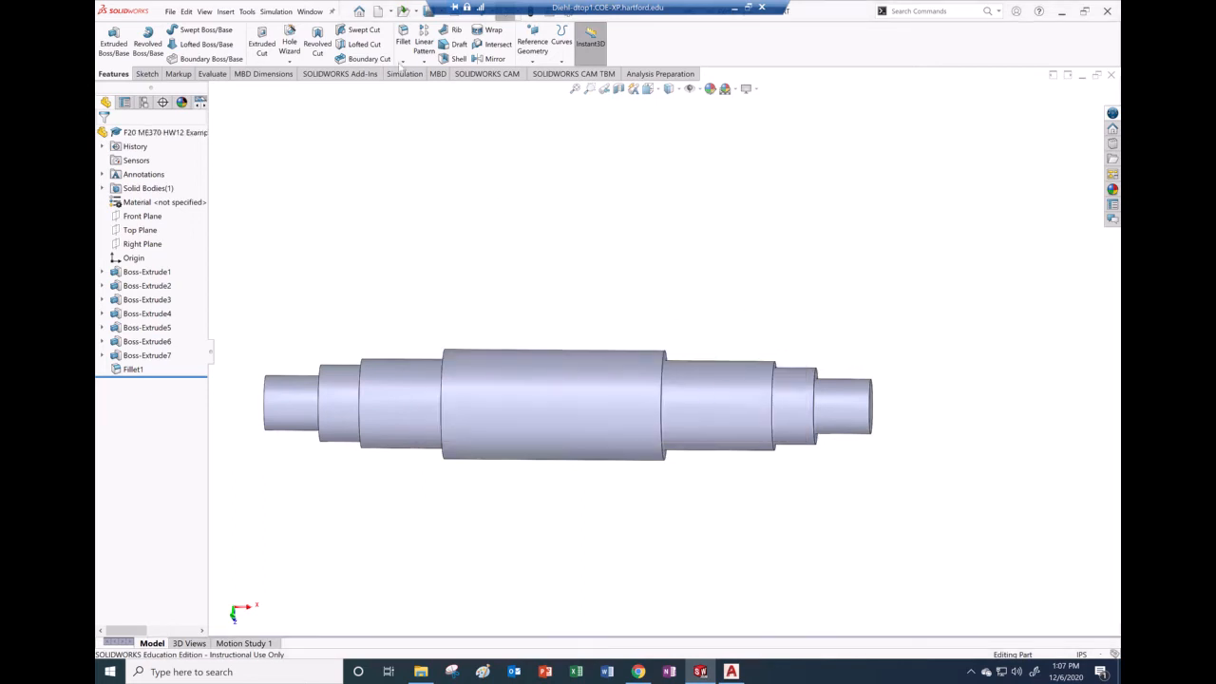
- Create a new drawing on a B (ANSI) Landscape sheet with the sheet format displayed
{"action": "left_click", "coordinate": [171, 13]}
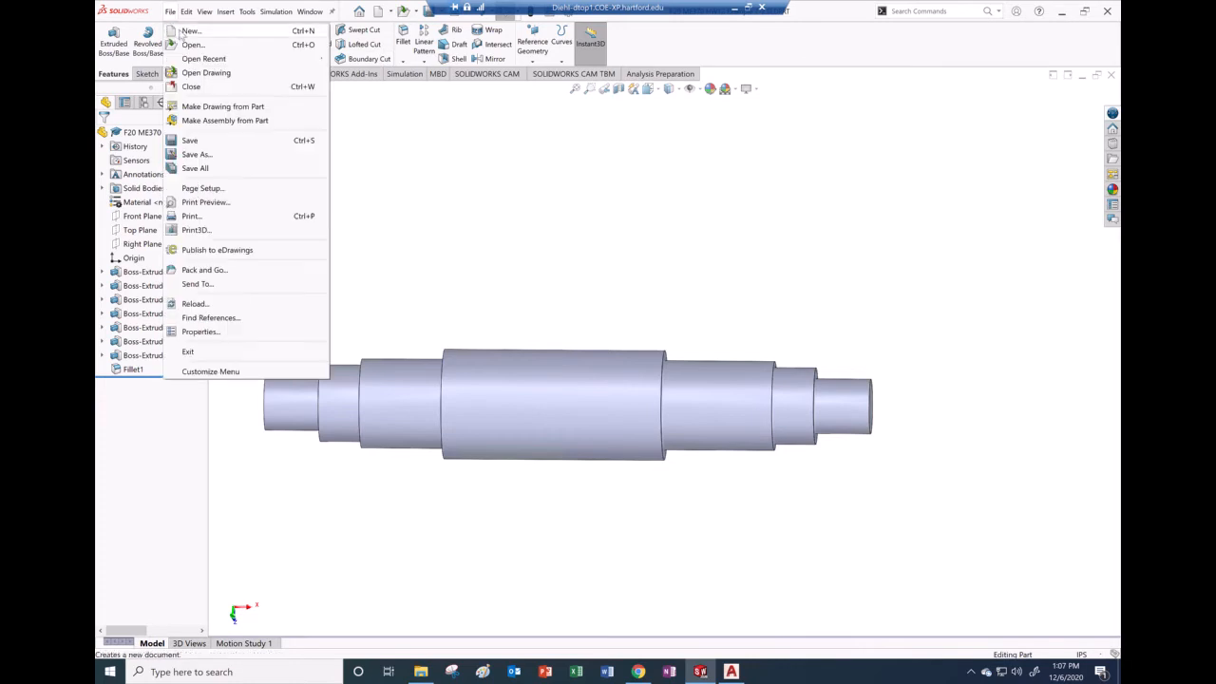
{"action": "left_click", "coordinate": [189, 29]}
{"action": "left_click", "coordinate": [478, 126]}
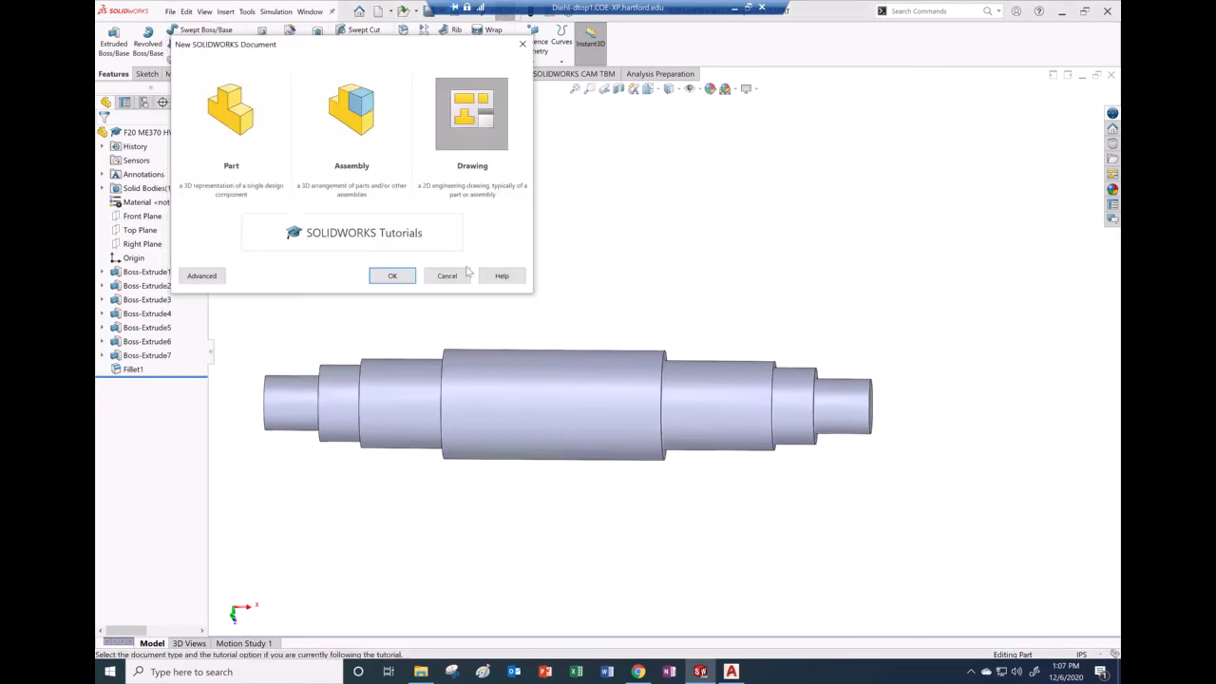
{"action": "left_click", "coordinate": [392, 275]}
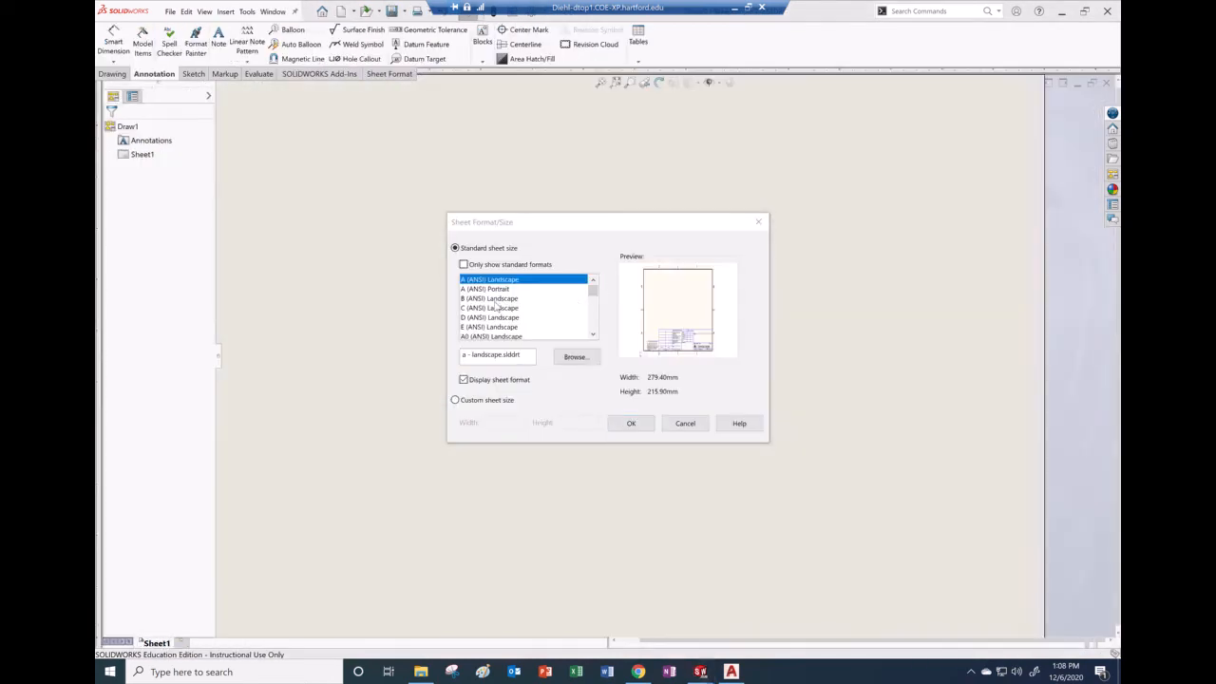
{"action": "left_click", "coordinate": [496, 298]}
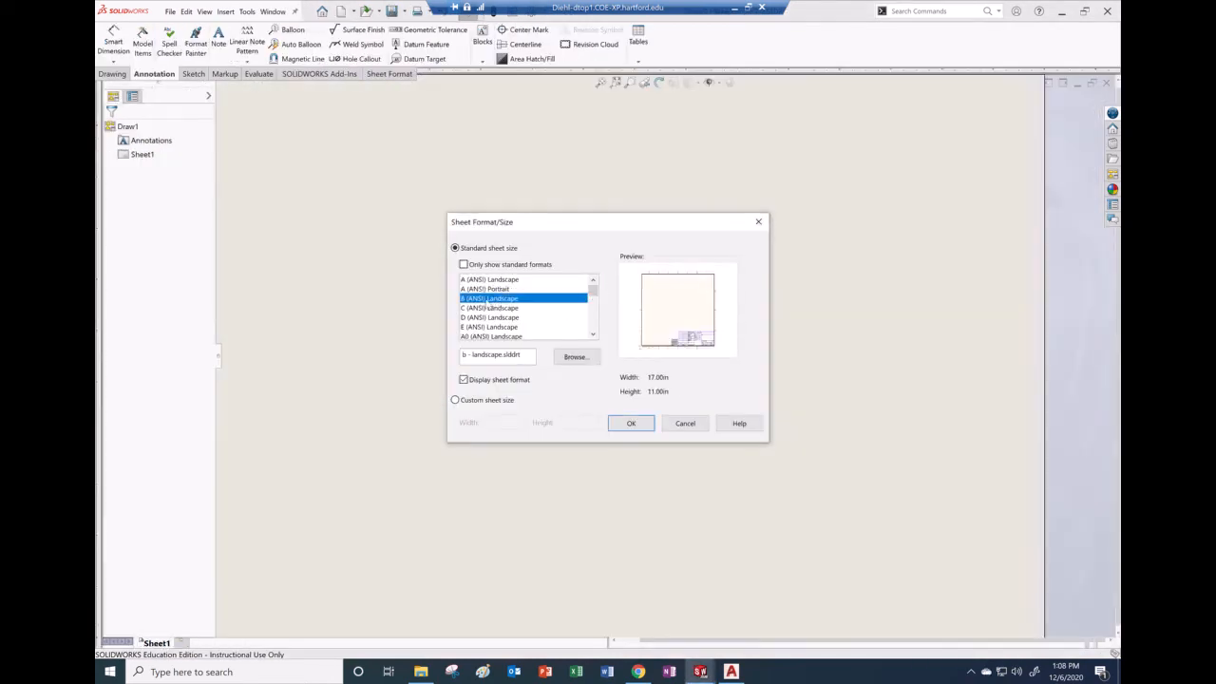
{"action": "left_click", "coordinate": [634, 424]}
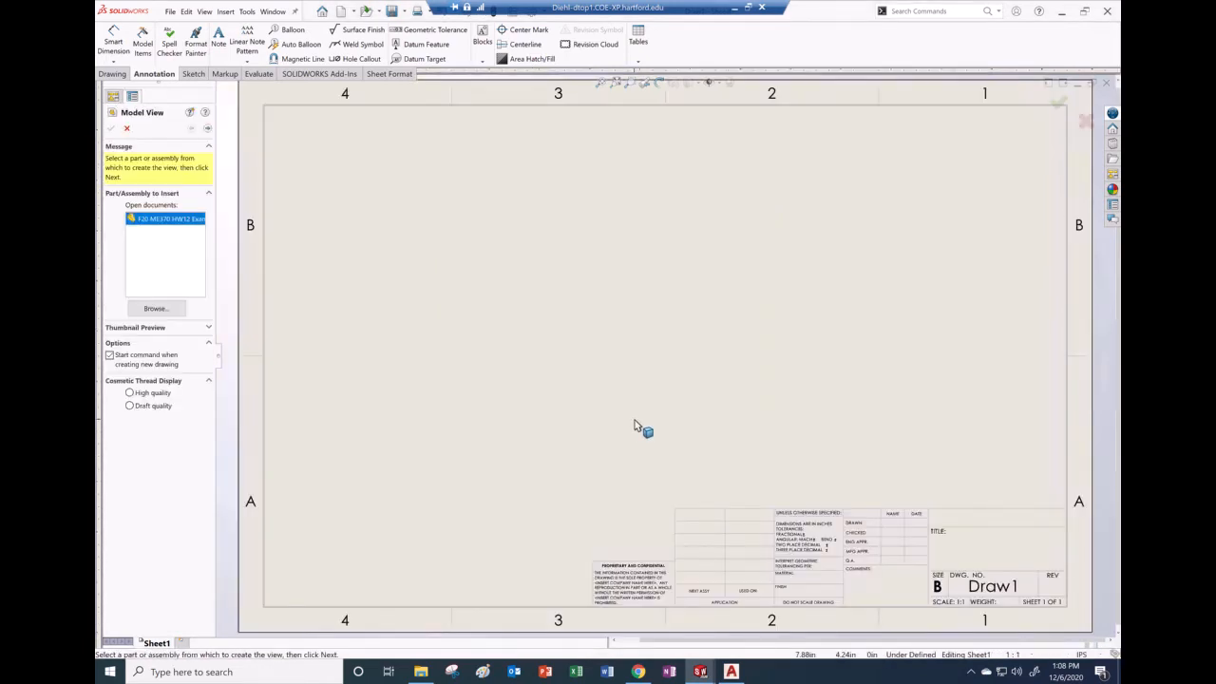
- Place a single lengthwise view of the saved shaft part near the middle of the sheet, without any projected views
{"action": "left_click", "coordinate": [207, 129]}
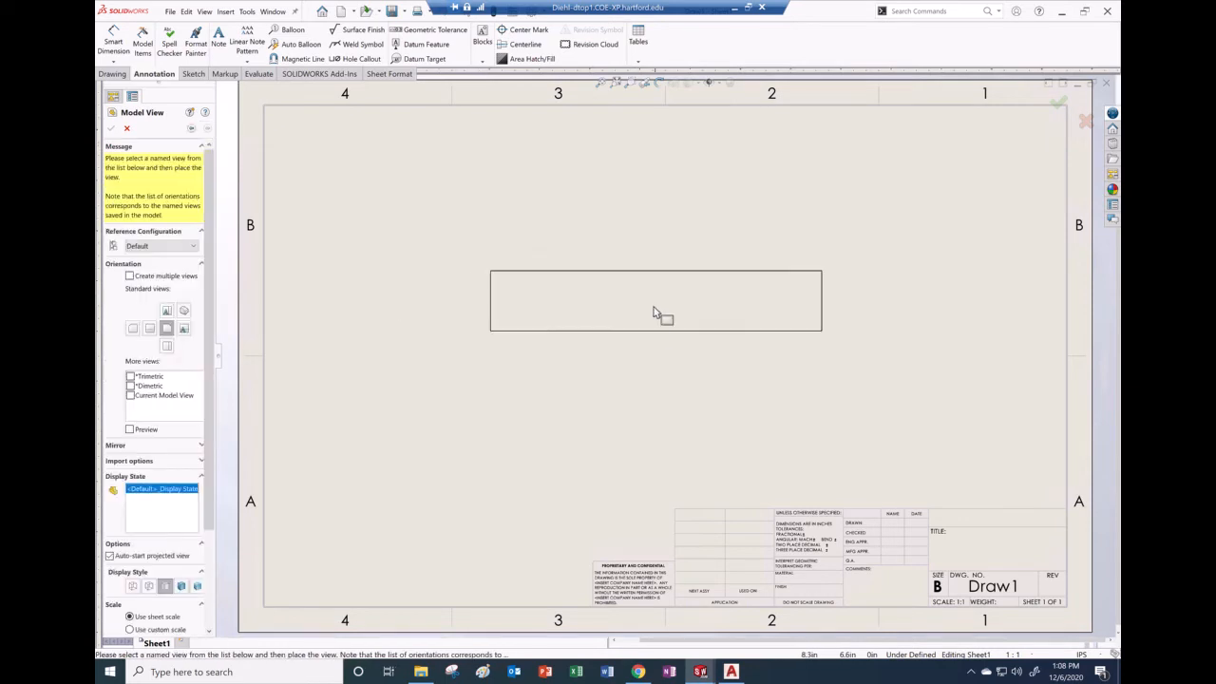
{"action": "left_click", "coordinate": [619, 312]}
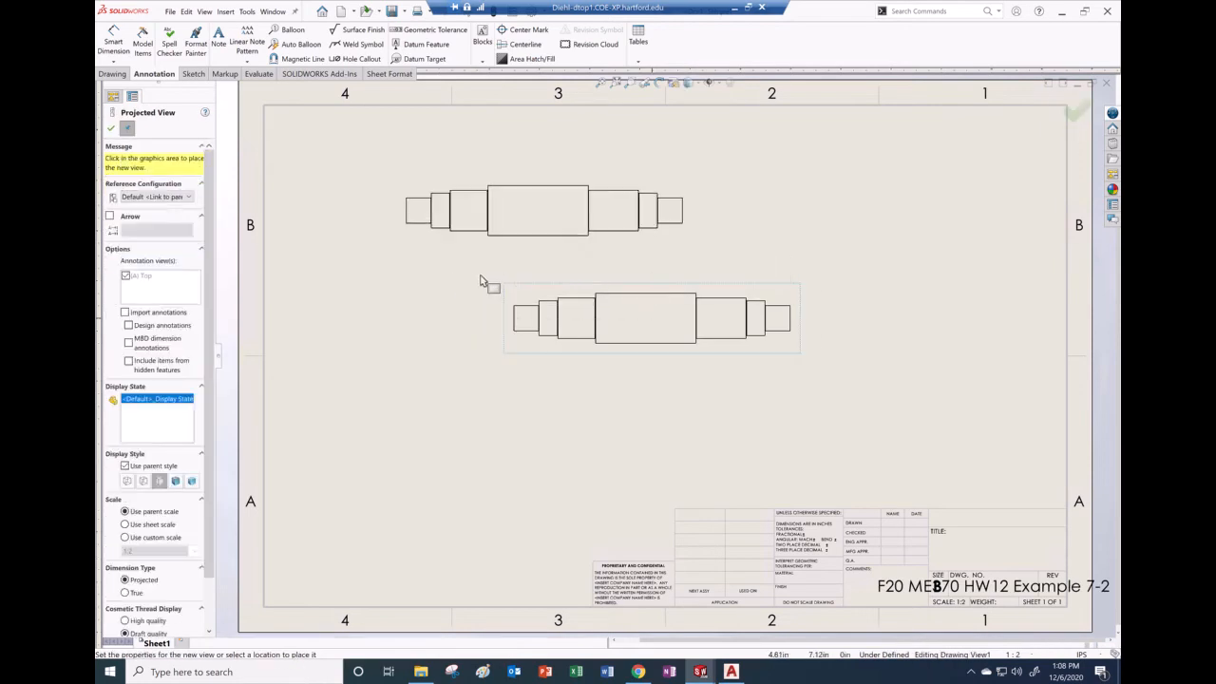
{"action": "key", "text": "Escape"}
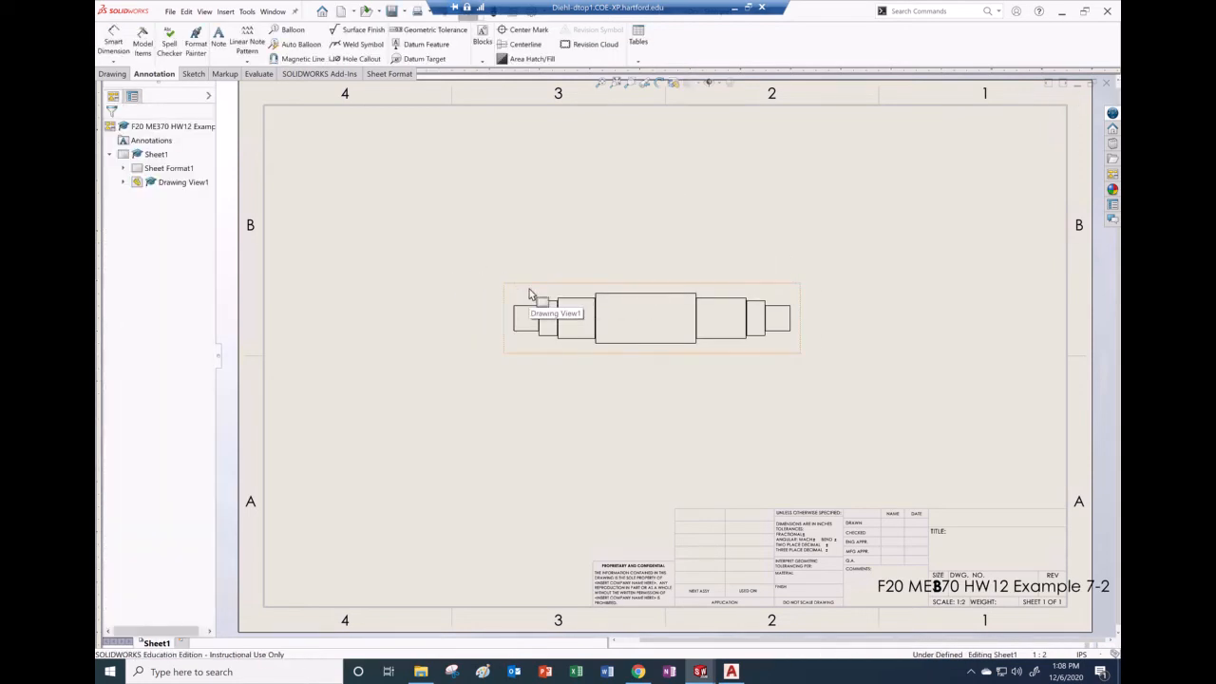
- Switch the shaft's drawing view to a custom scale of 1:2
{"action": "left_click", "coordinate": [532, 300]}
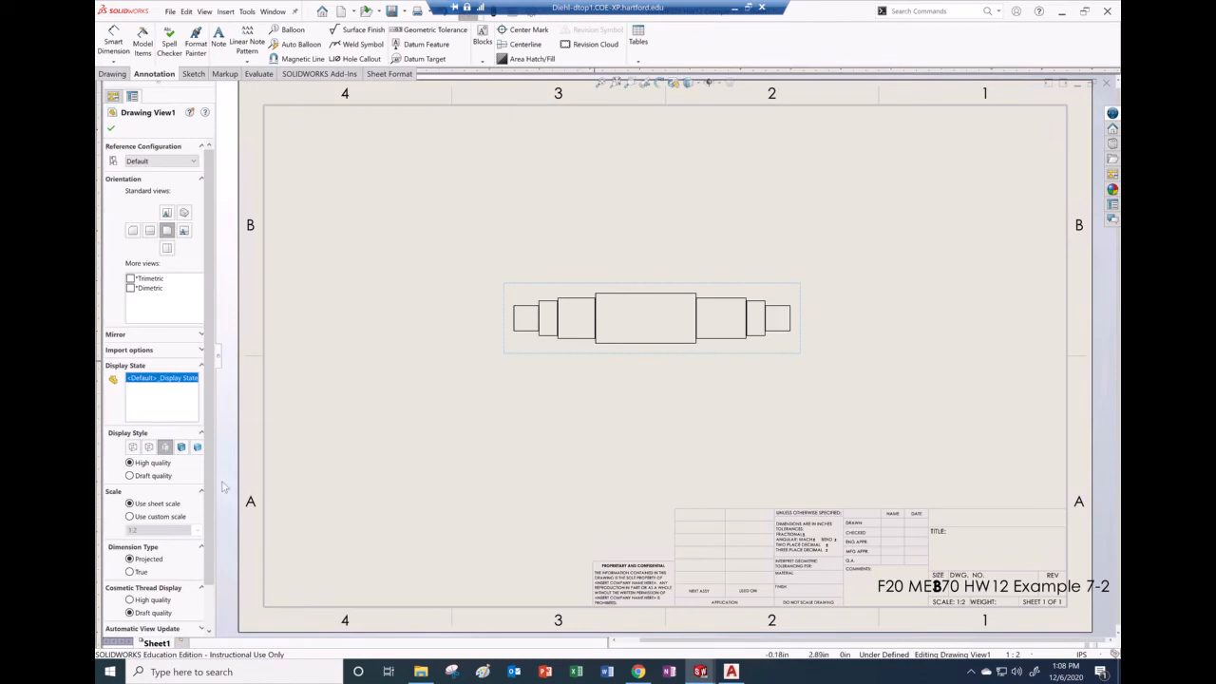
{"action": "scroll", "coordinate": [187, 515], "scroll_direction": "down", "scroll_amount": 2}
{"action": "left_click", "coordinate": [130, 470]}
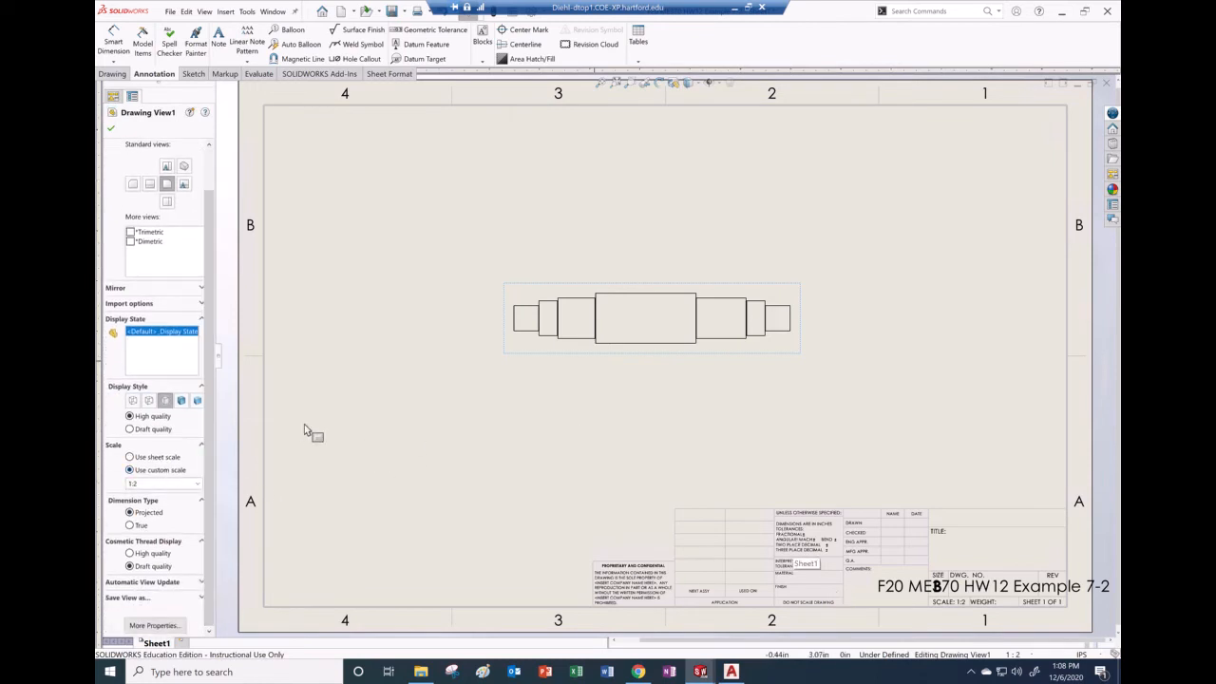
{"action": "left_click", "coordinate": [111, 129]}
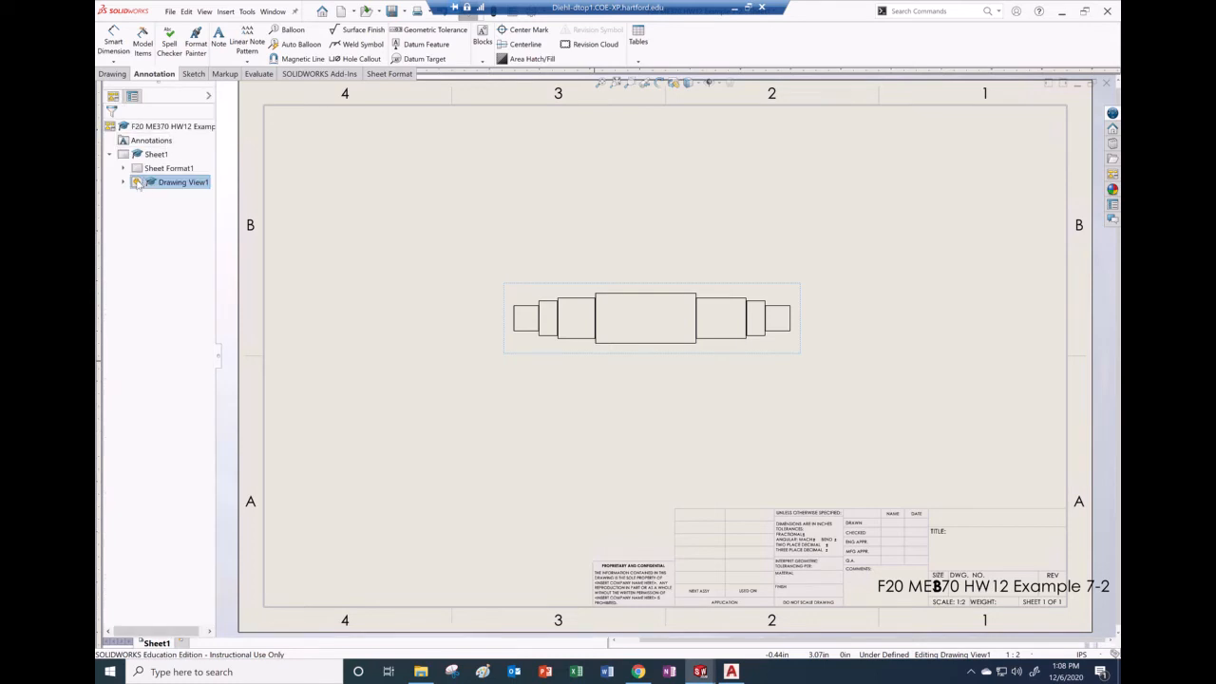
- Set the scale of Sheet1 to 1:1 in its sheet properties
{"action": "right_click", "coordinate": [136, 153]}
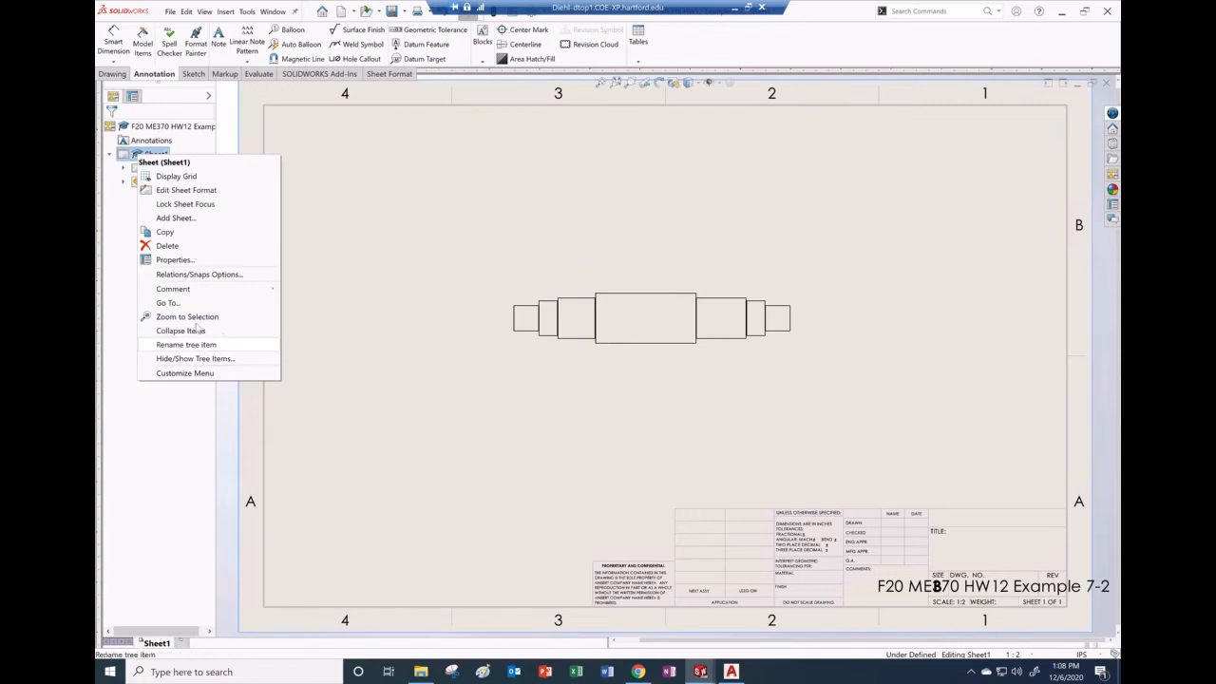
{"action": "left_click", "coordinate": [177, 259]}
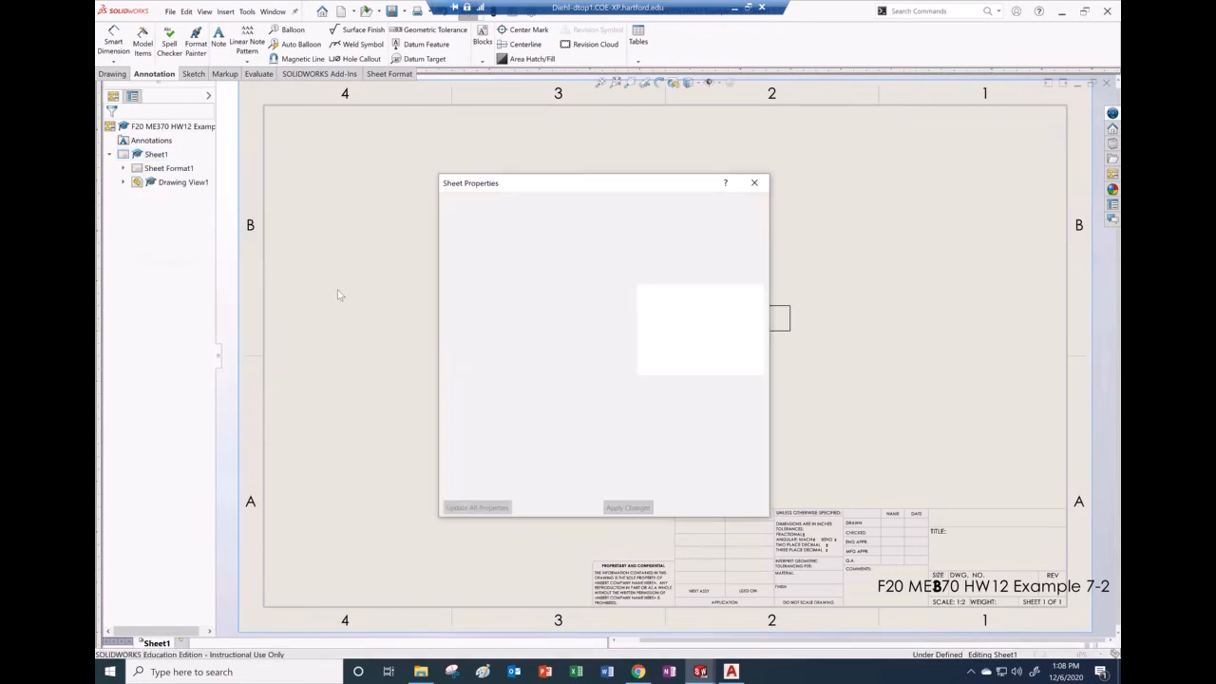
{"action": "left_click", "coordinate": [533, 244]}
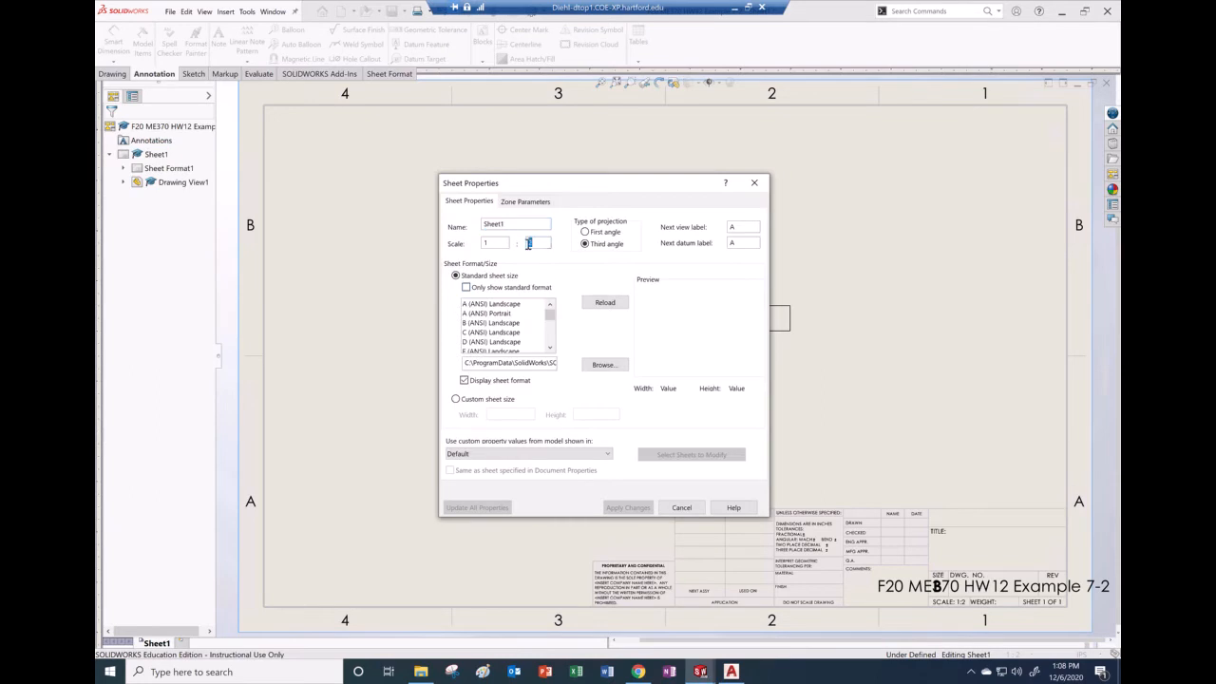
{"action": "type", "text": "1"}
{"action": "left_click", "coordinate": [628, 507]}
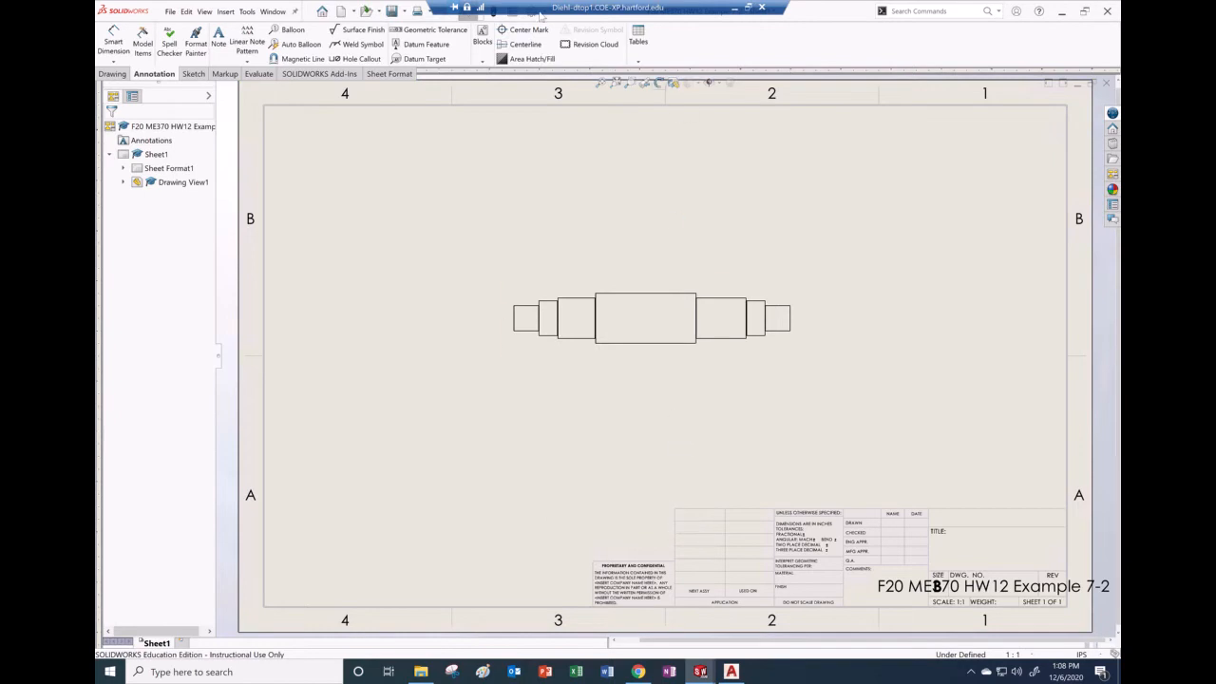
- Move the remote desktop bar clear of the toolbar, and make the shaft's drawing view use the sheet scale
{"action": "left_click_drag", "start_coordinate": [592, 8], "coordinate": [730, 8]}
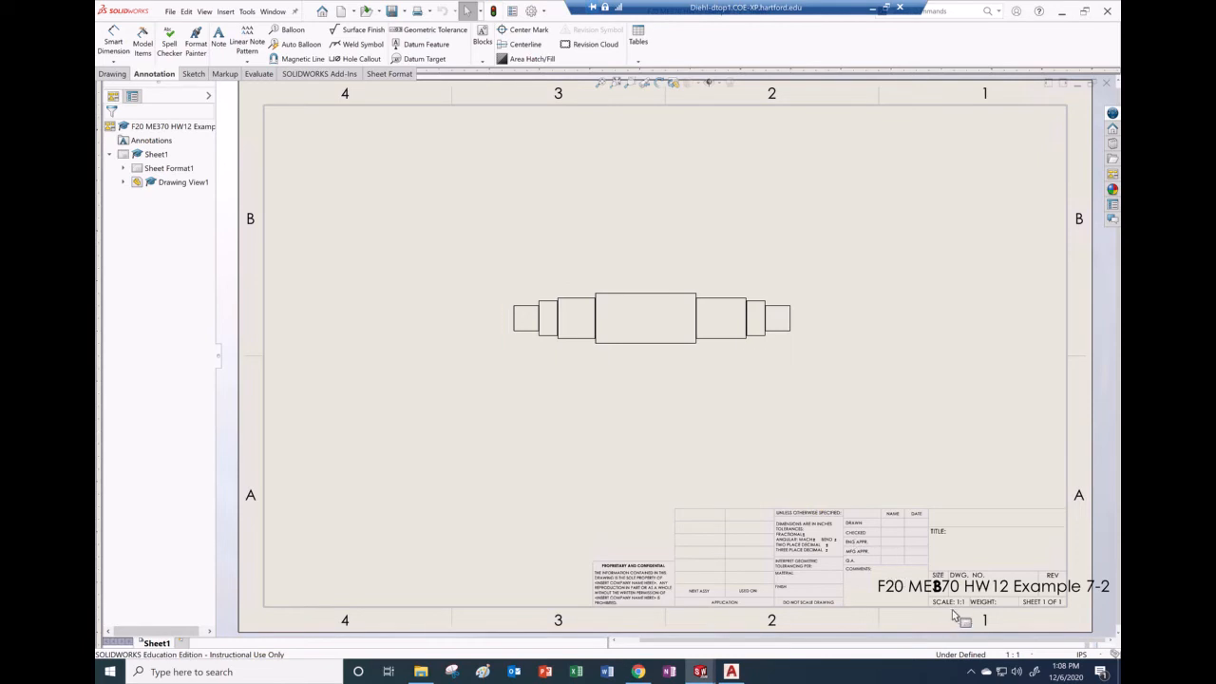
{"action": "left_click", "coordinate": [673, 362]}
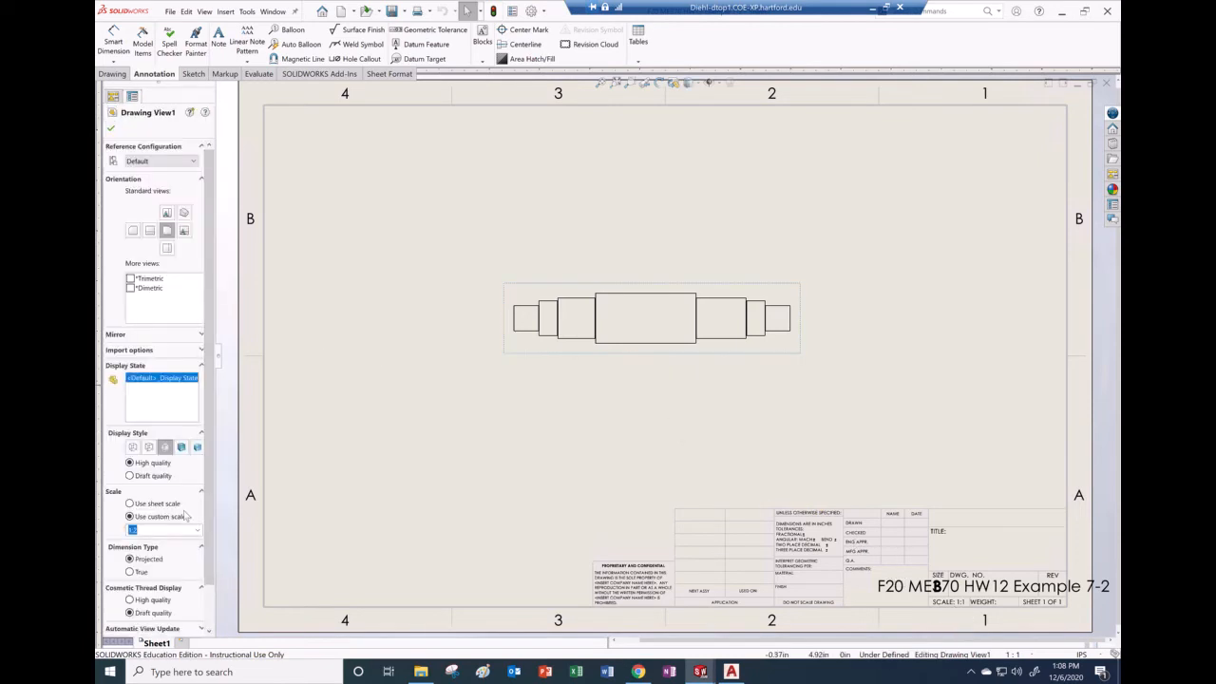
{"action": "left_click", "coordinate": [147, 506]}
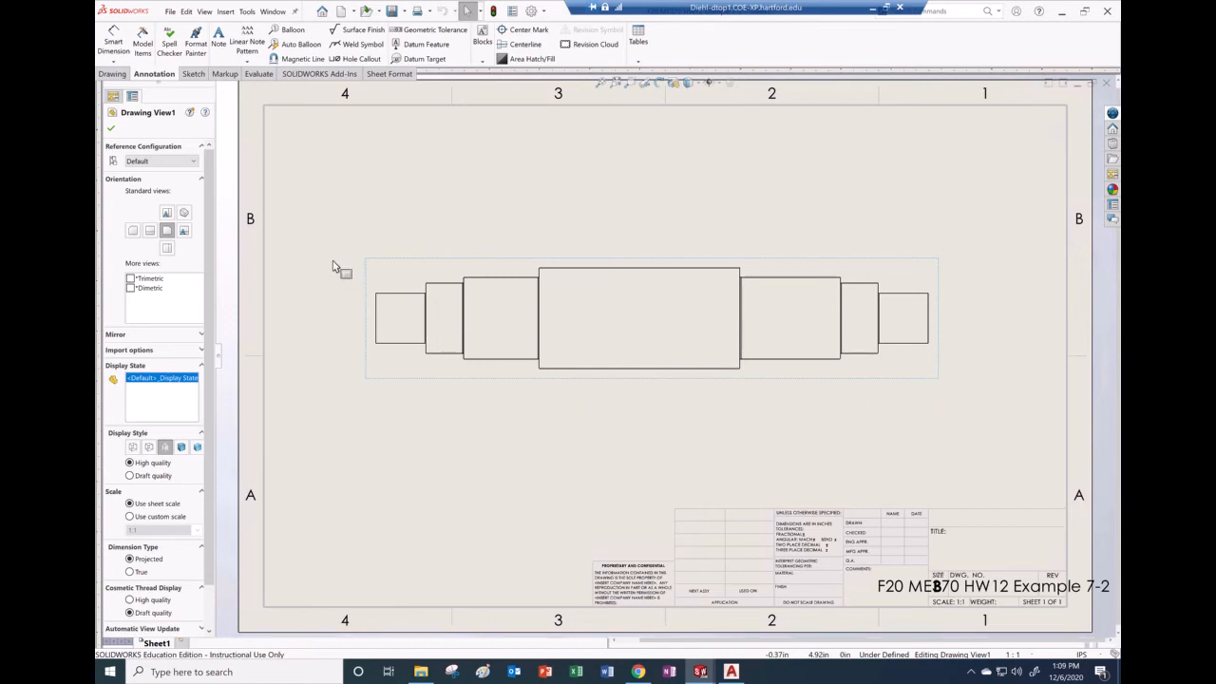
{"action": "left_click", "coordinate": [112, 131]}
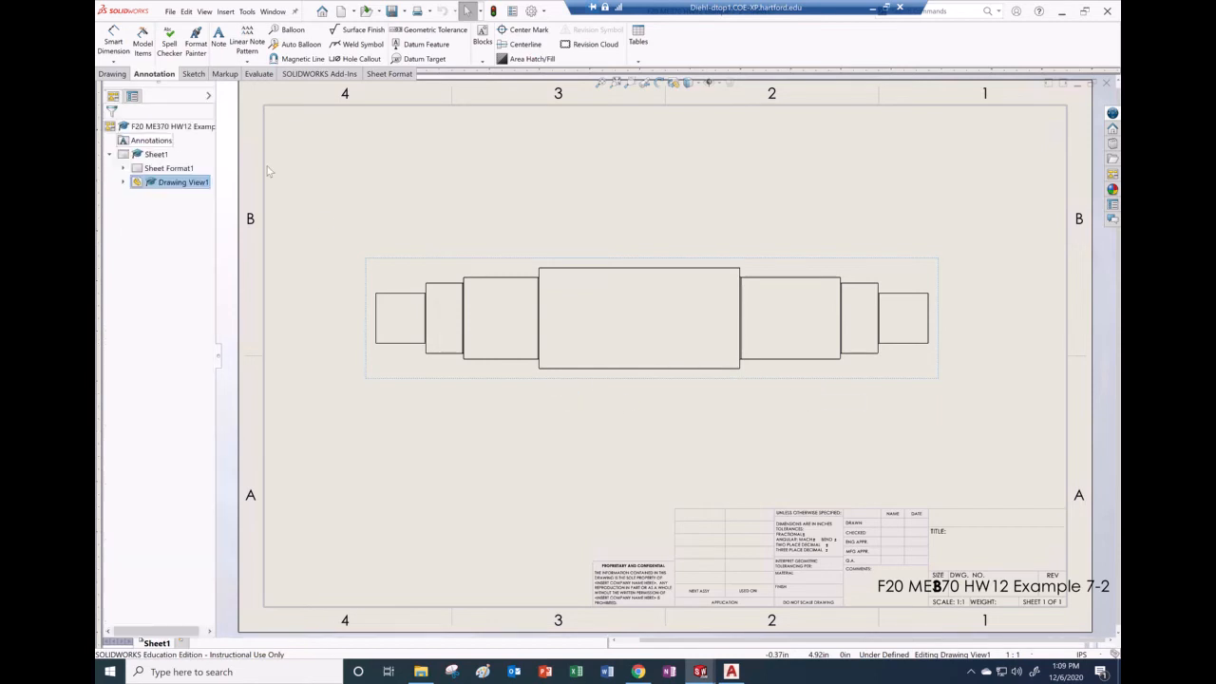
- Display the shaft's drawing view with tangent edges removed
{"action": "left_click", "coordinate": [384, 193]}
{"action": "left_click", "coordinate": [409, 283]}
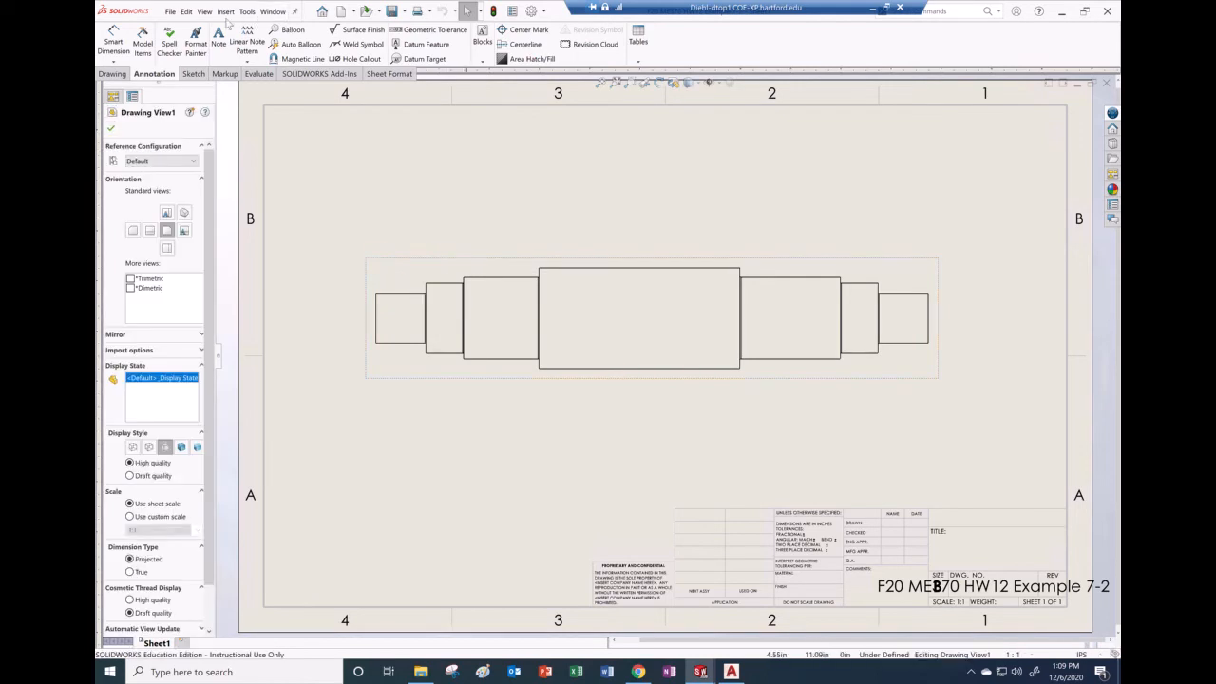
{"action": "left_click", "coordinate": [207, 13]}
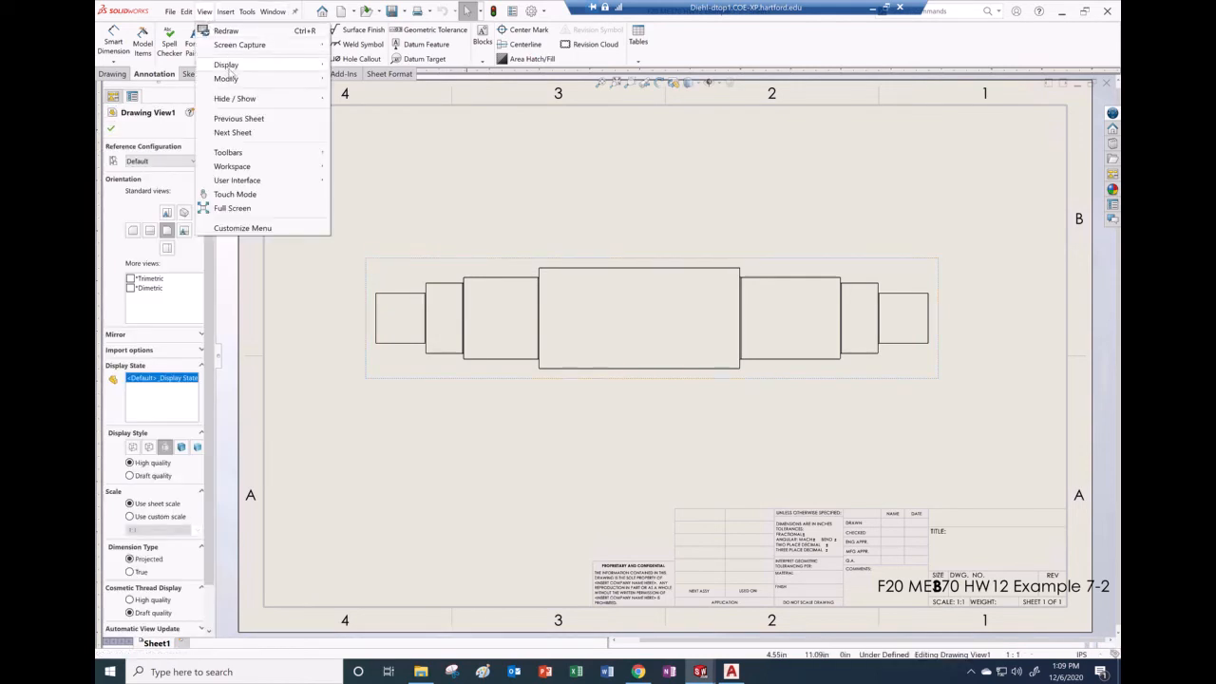
{"action": "mouse_move", "coordinate": [228, 80]}
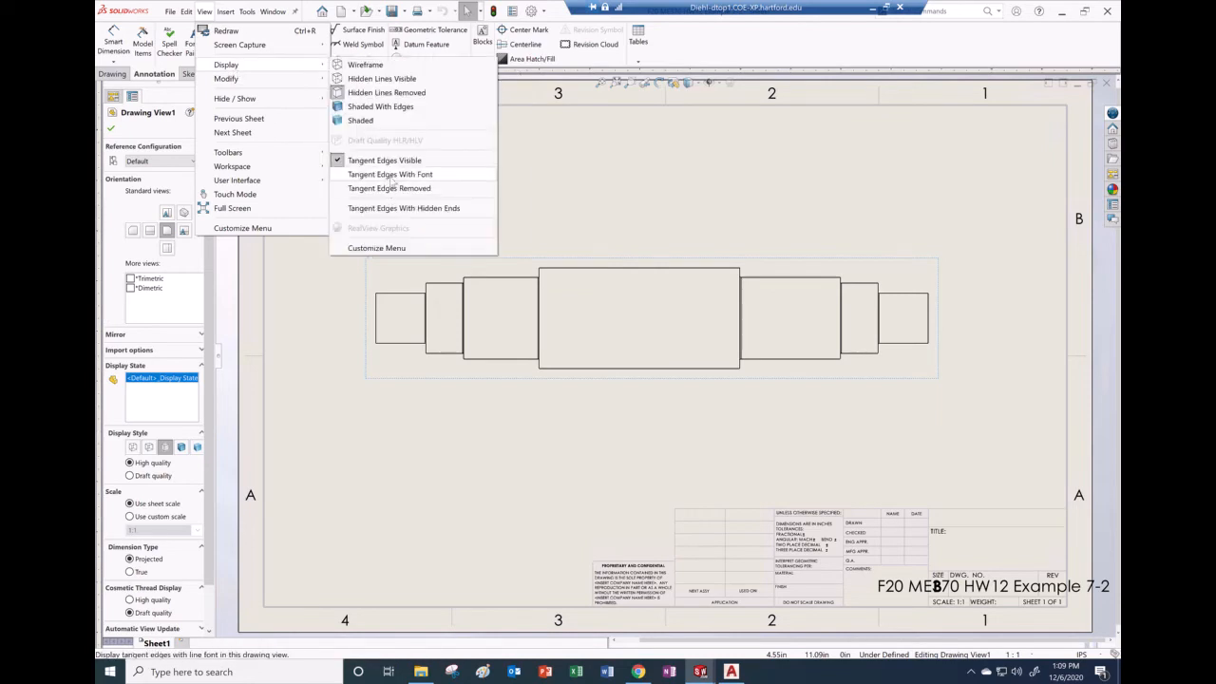
{"action": "left_click", "coordinate": [387, 188]}
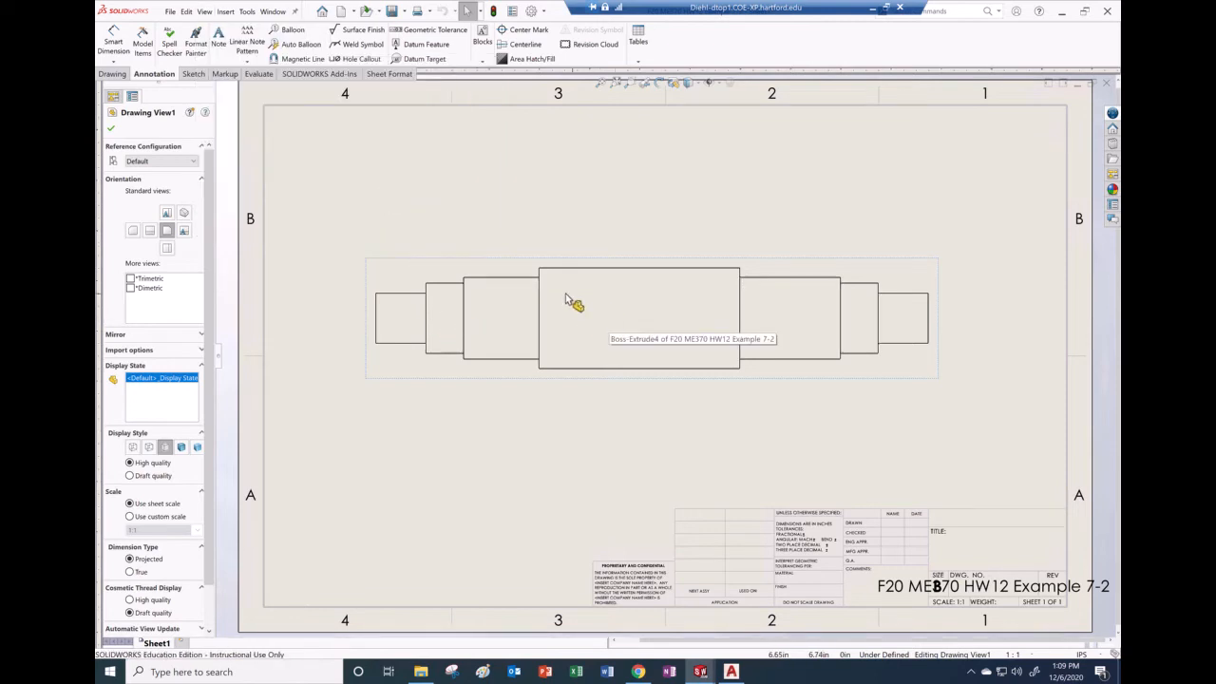
- Examine the outline and shoulder edges along the whole shaft view
{"action": "key", "text": "f"}
{"action": "scroll", "coordinate": [498, 310], "scroll_direction": "down", "scroll_amount": 8}
{"action": "scroll", "coordinate": [539, 323], "scroll_direction": "down", "scroll_amount": 3}
{"action": "scroll", "coordinate": [544, 312], "scroll_direction": "up", "scroll_amount": 10}
{"action": "scroll", "coordinate": [802, 353], "scroll_direction": "down", "scroll_amount": 4}
{"action": "scroll", "coordinate": [792, 353], "scroll_direction": "up", "scroll_amount": 2}
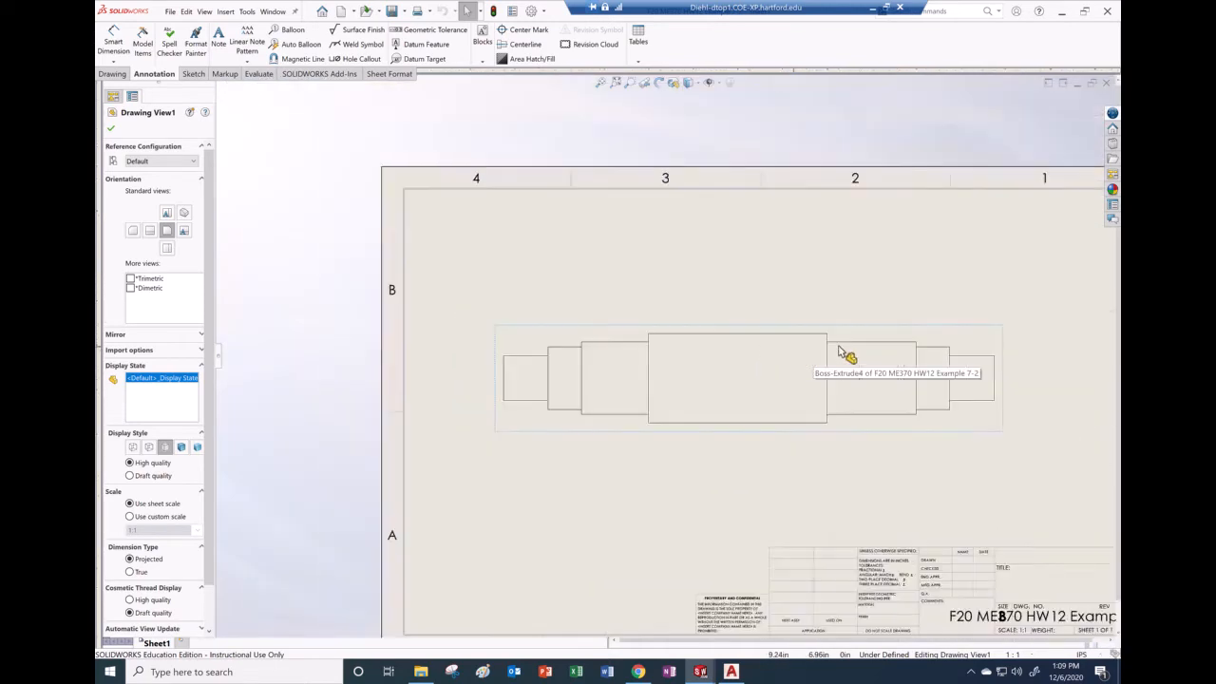
{"action": "scroll", "coordinate": [873, 361], "scroll_direction": "up", "scroll_amount": 1}
{"action": "scroll", "coordinate": [764, 371], "scroll_direction": "down", "scroll_amount": 2}
{"action": "scroll", "coordinate": [766, 371], "scroll_direction": "down", "scroll_amount": 1}
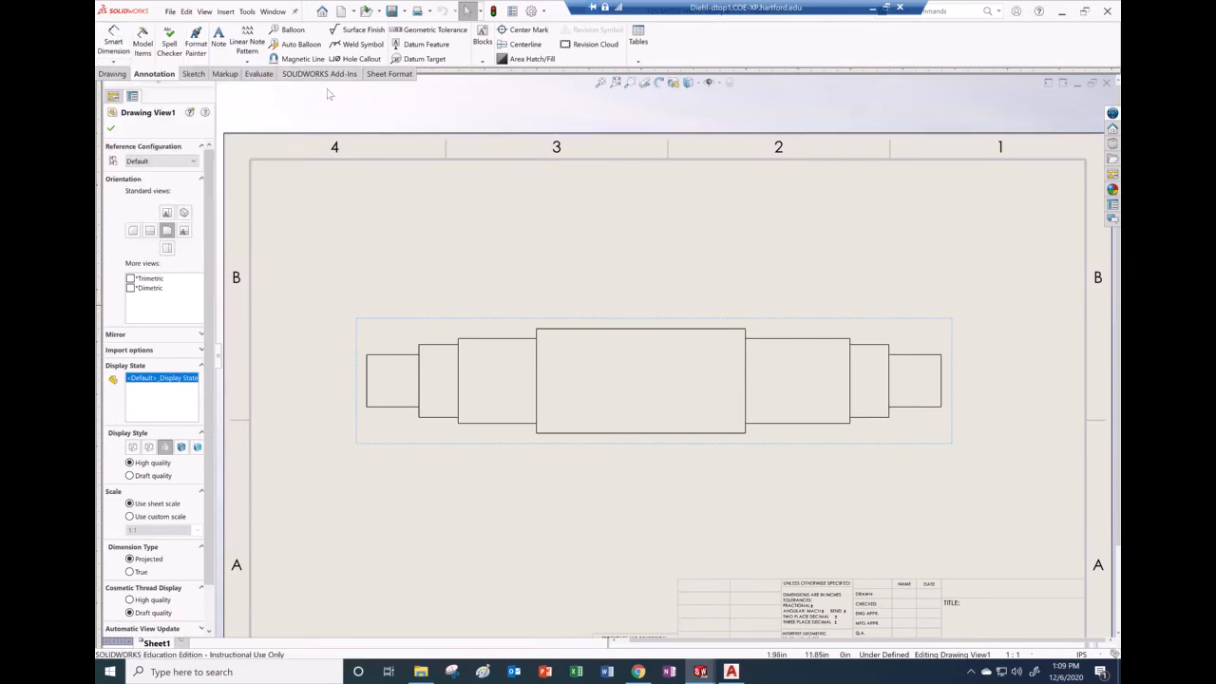
- Draw a diagonal centerline about 1.40 in long across the shaft's left end section, from its upper outer corner to the start of the lower fillet
{"action": "left_click", "coordinate": [191, 74]}
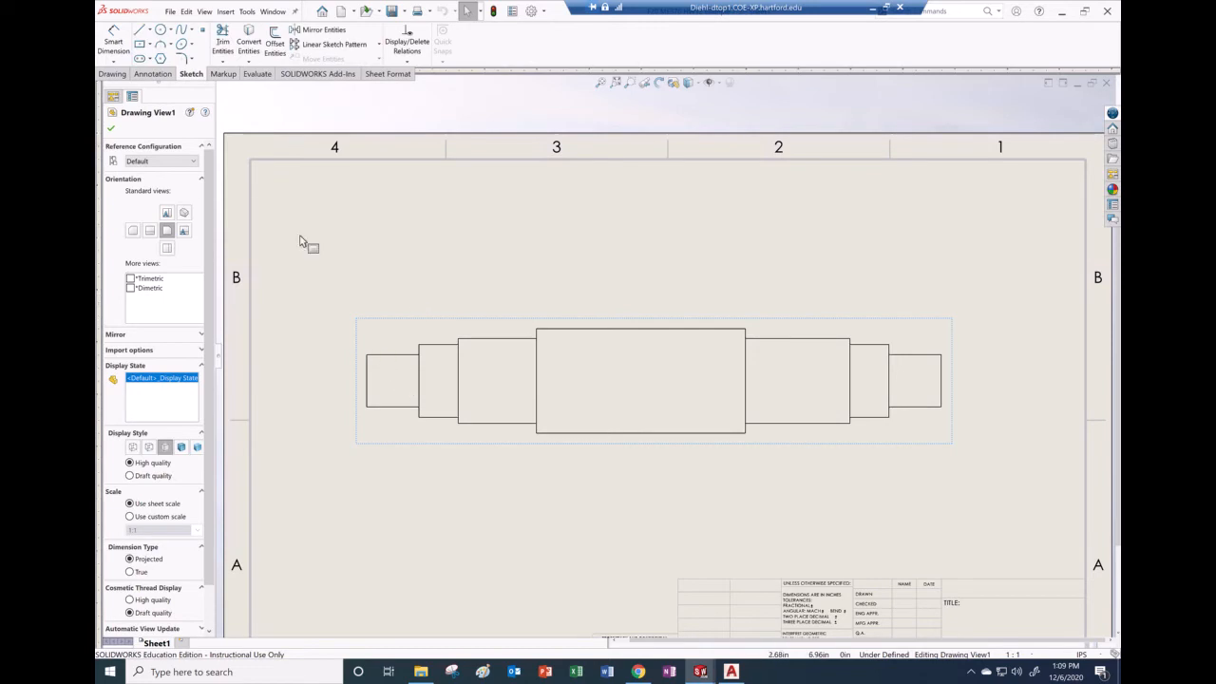
{"action": "left_click", "coordinate": [149, 32]}
{"action": "left_click", "coordinate": [152, 58]}
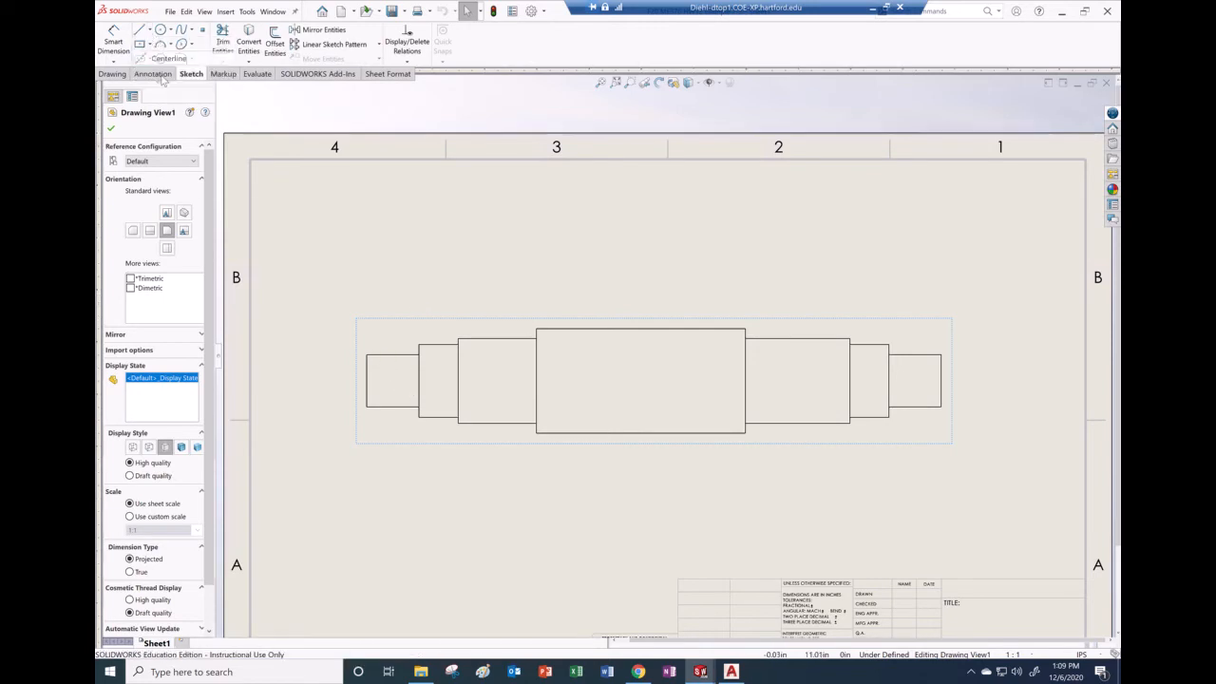
{"action": "scroll", "coordinate": [409, 366], "scroll_direction": "down", "scroll_amount": 6}
{"action": "scroll", "coordinate": [532, 418], "scroll_direction": "down", "scroll_amount": 2}
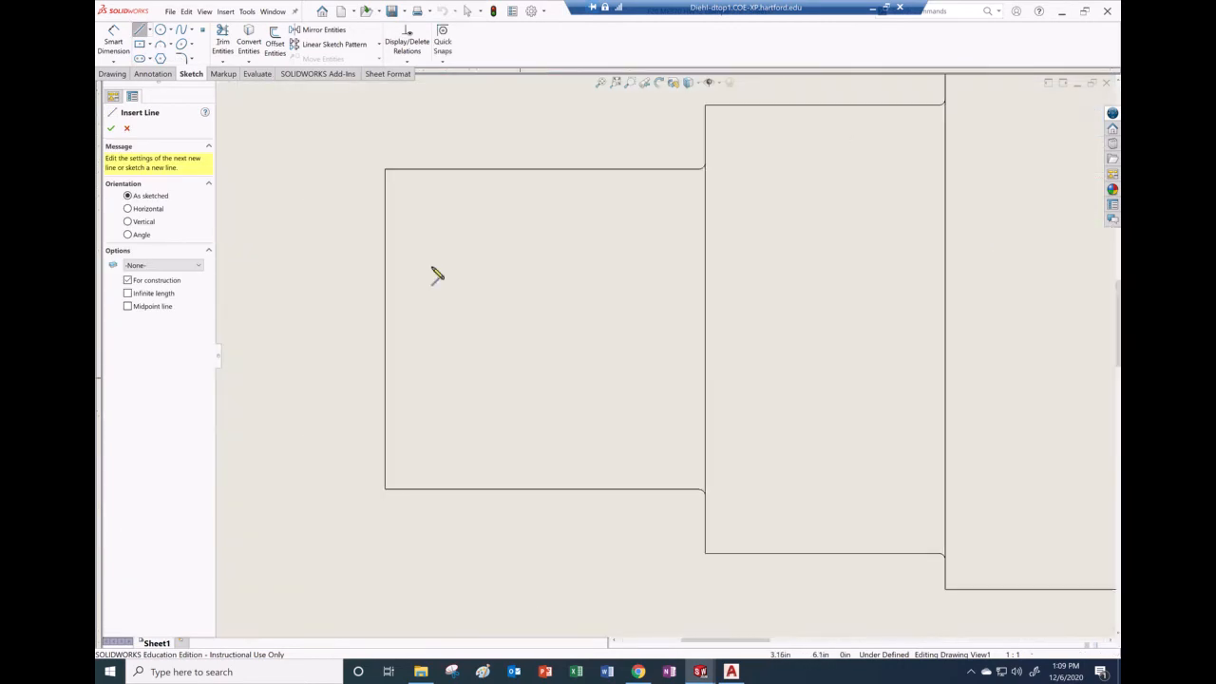
{"action": "left_click", "coordinate": [386, 170]}
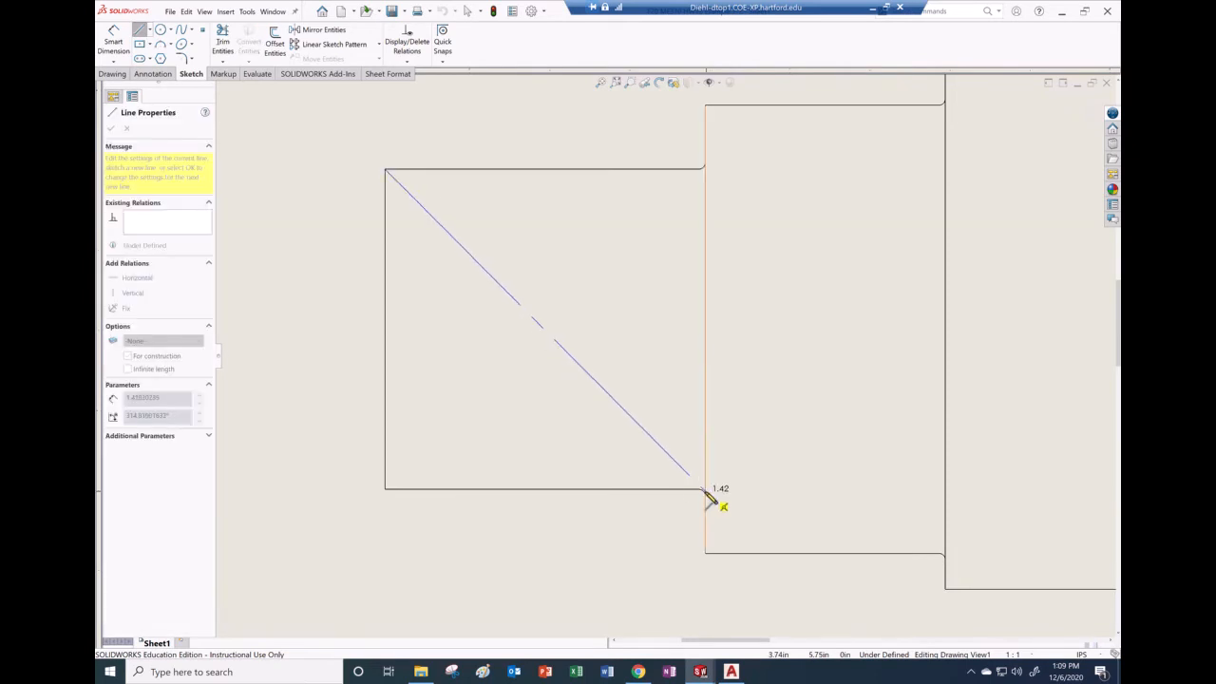
{"action": "scroll", "coordinate": [708, 497], "scroll_direction": "down", "scroll_amount": 5}
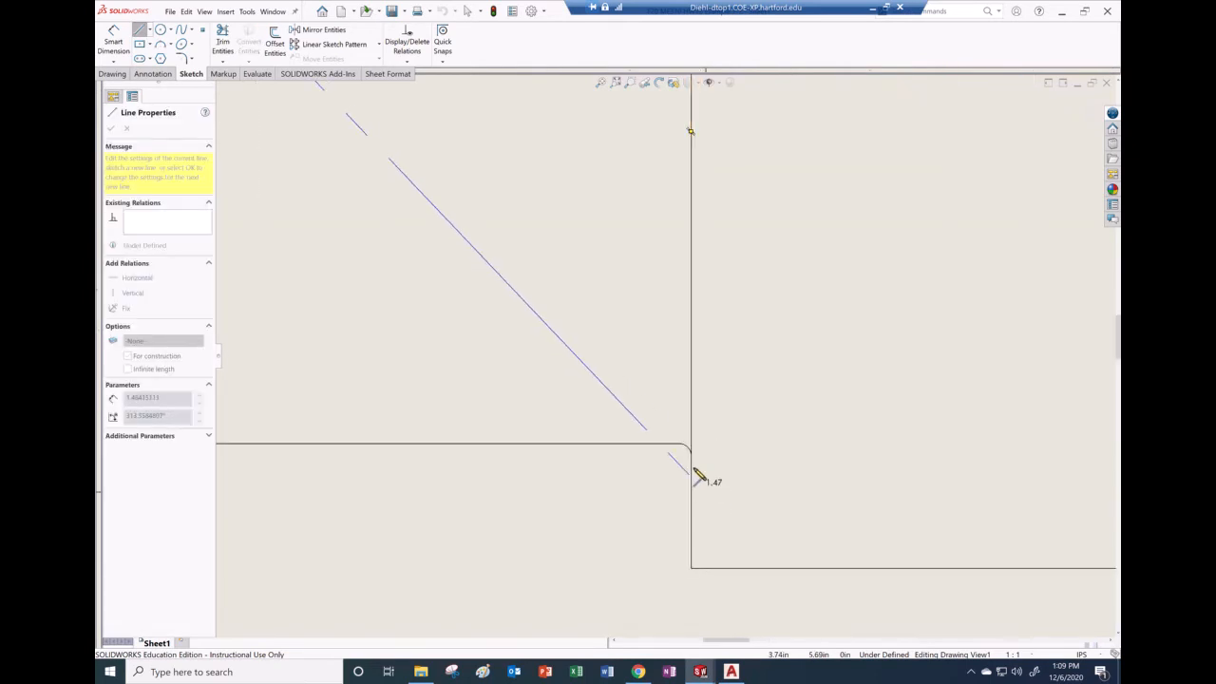
{"action": "left_click", "coordinate": [671, 418]}
{"action": "scroll", "coordinate": [673, 445], "scroll_direction": "up", "scroll_amount": 5}
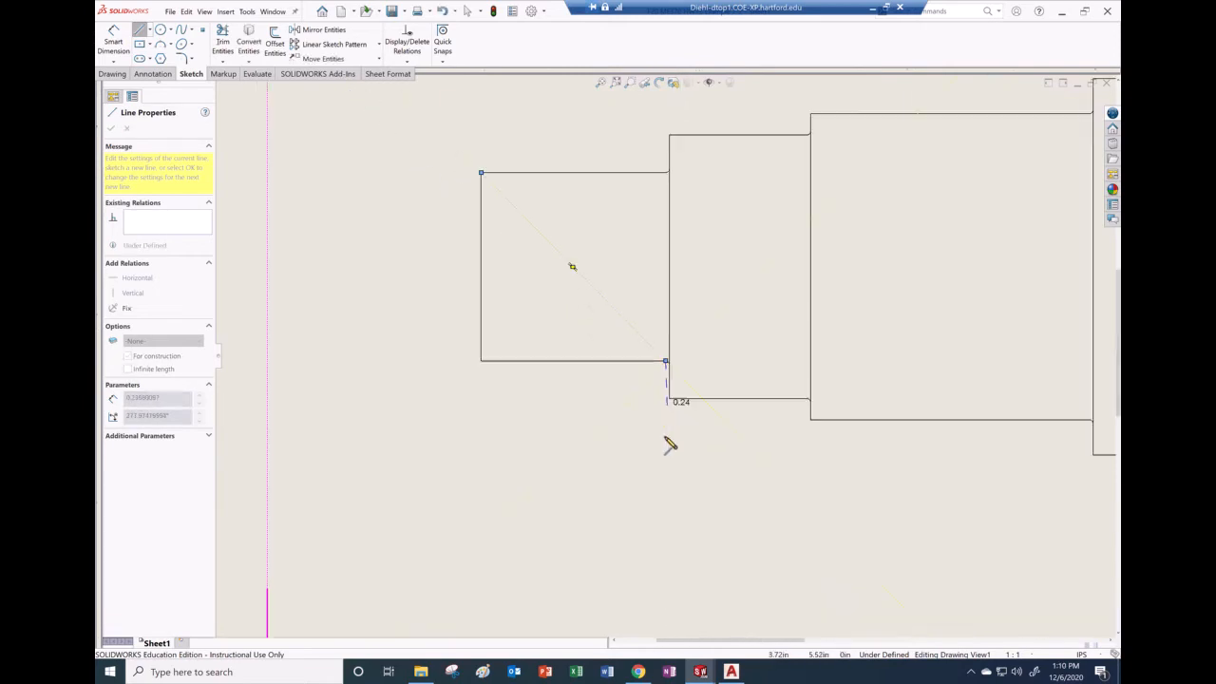
{"action": "key", "text": "Escape"}
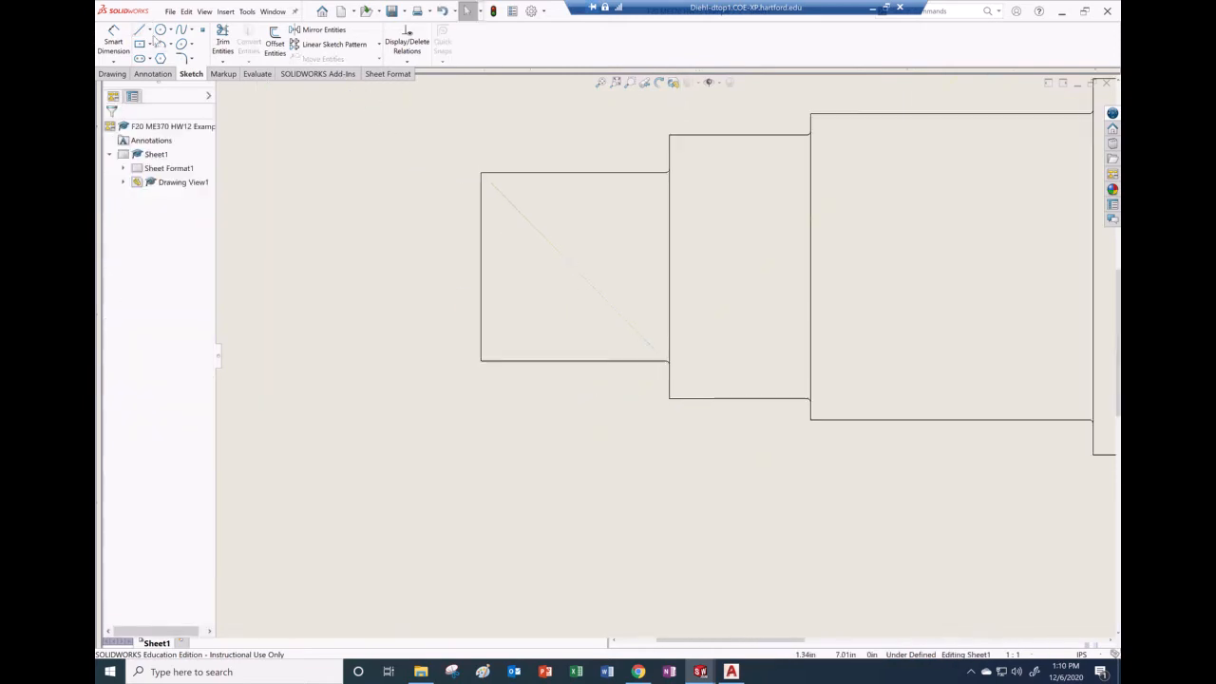
- Add the crossing diagonal centerline, about 1.40 in long, from the left end section's upper fillet start to its lower outer corner
{"action": "left_click", "coordinate": [149, 29]}
{"action": "left_click", "coordinate": [152, 55]}
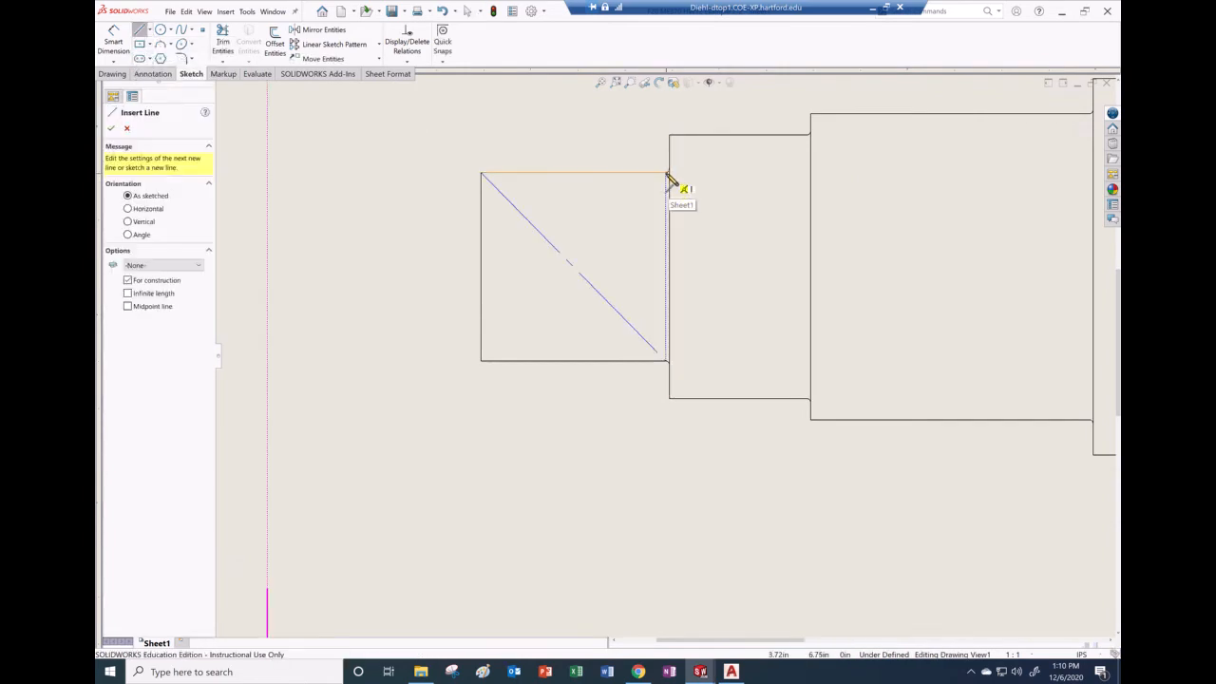
{"action": "scroll", "coordinate": [676, 190], "scroll_direction": "down", "scroll_amount": 3}
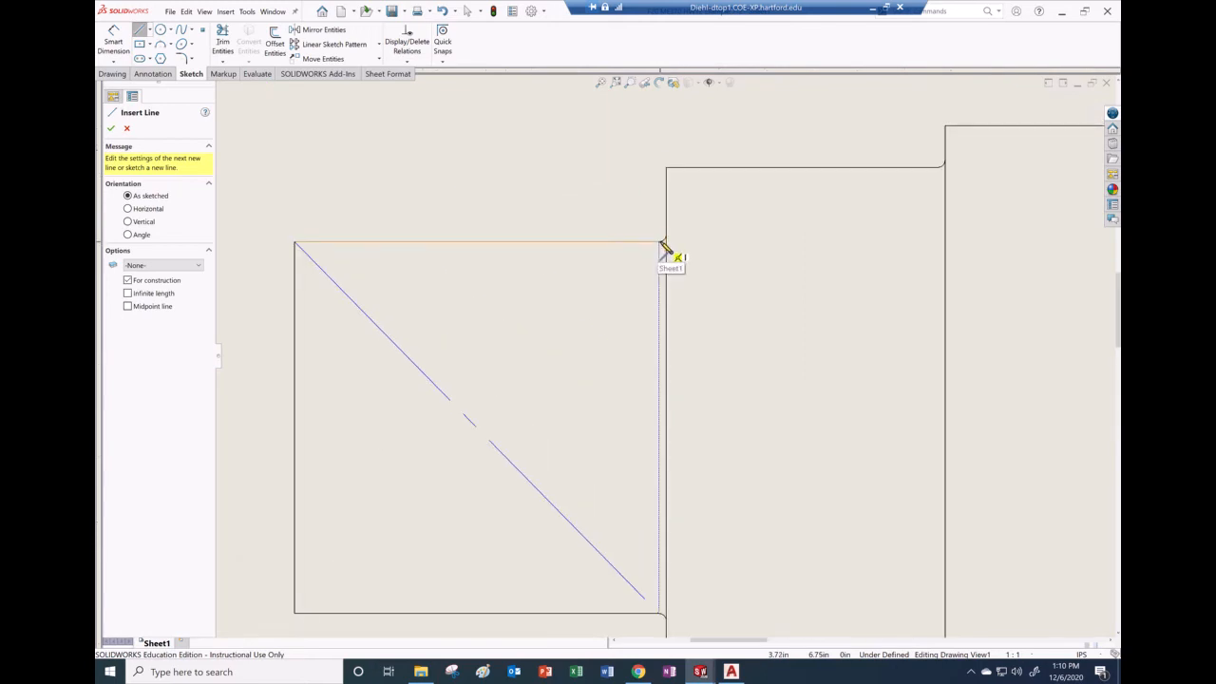
{"action": "left_click", "coordinate": [660, 237]}
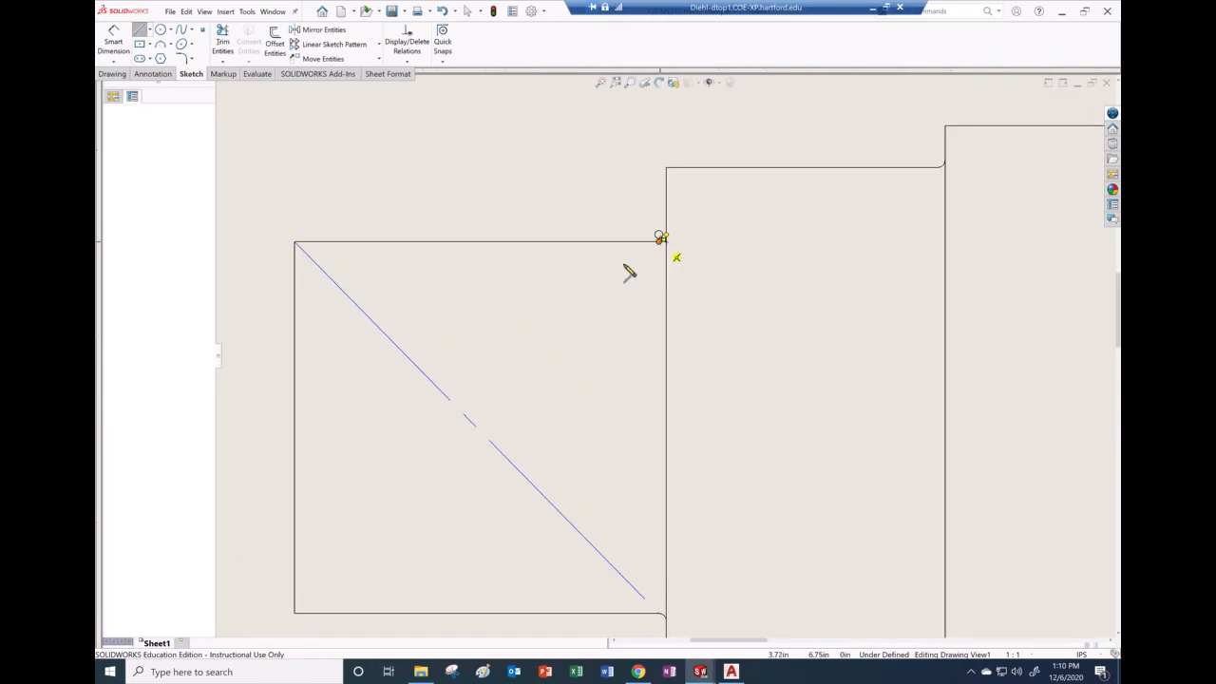
{"action": "left_click", "coordinate": [295, 614]}
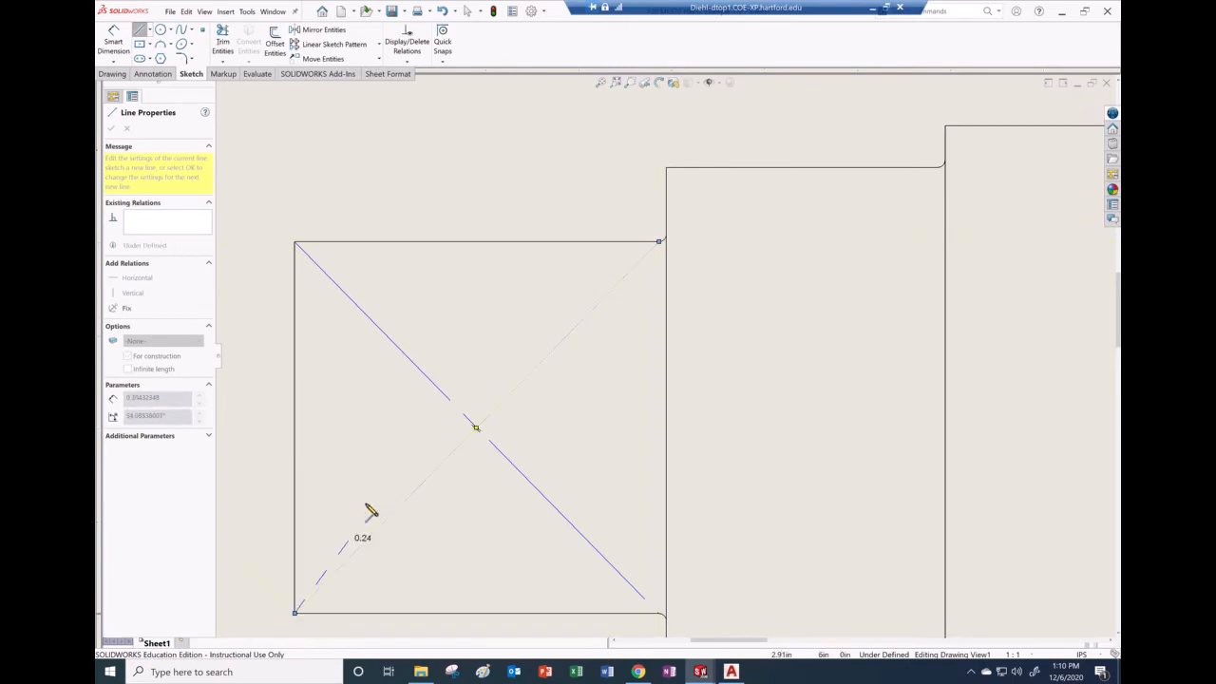
{"action": "key", "text": "Escape"}
{"action": "key", "text": "Escape"}
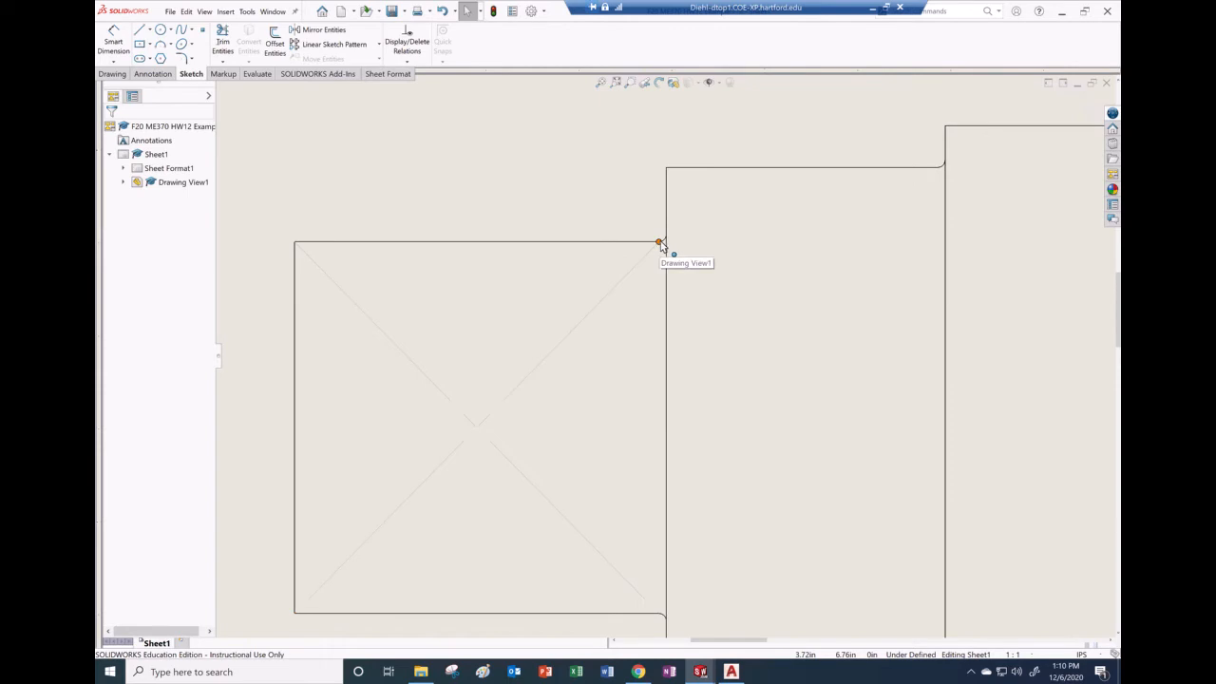
- Move the second diagonal's upper endpoint from the fillet start onto the shoulder edge, level with the end section's top edge
{"action": "scroll", "coordinate": [660, 245], "scroll_direction": "down", "scroll_amount": 4}
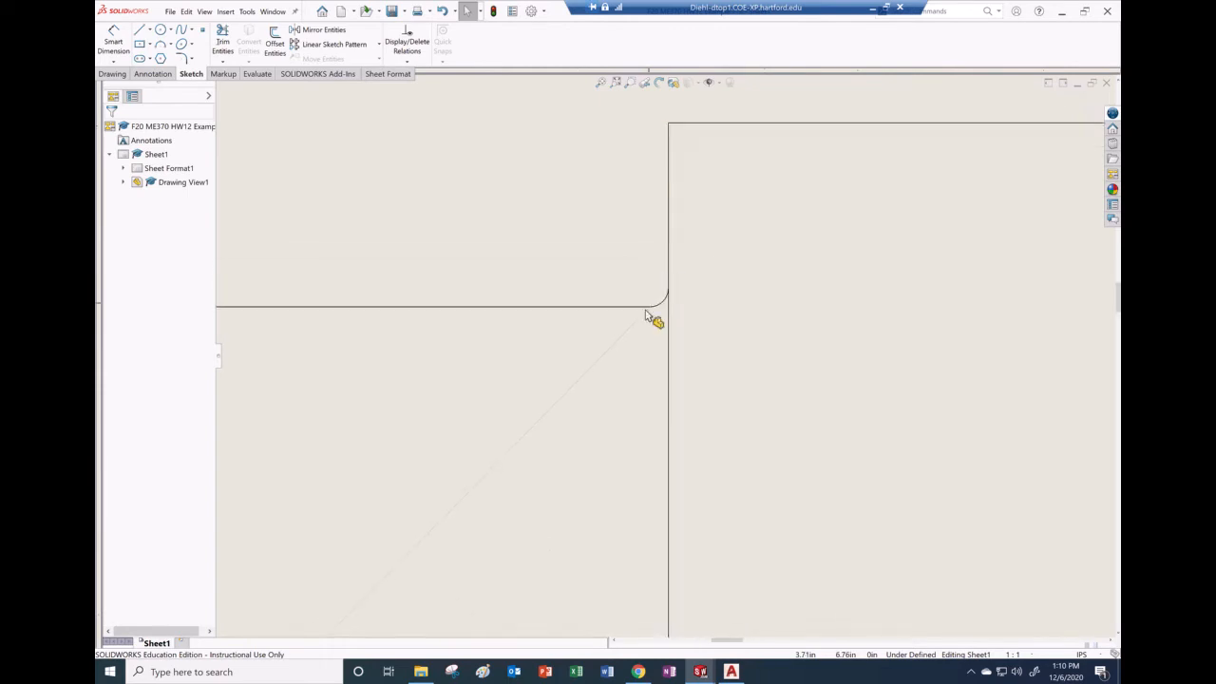
{"action": "left_click", "coordinate": [645, 311]}
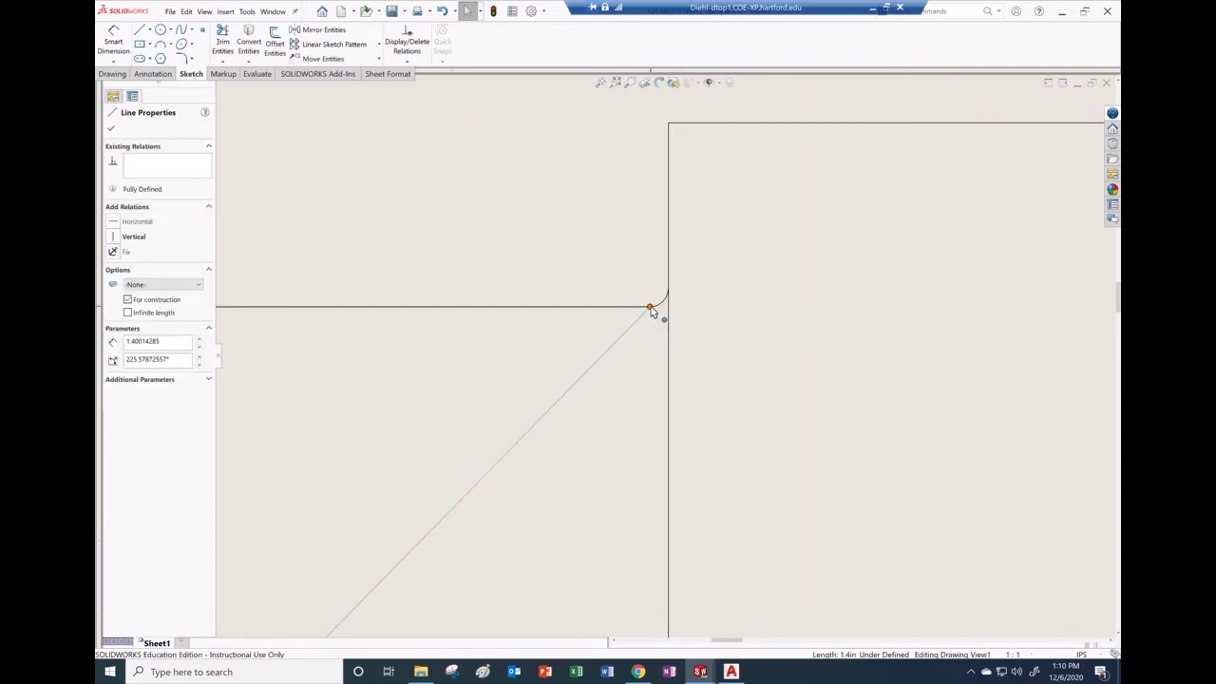
{"action": "mouse_move", "coordinate": [651, 309]}
{"action": "left_mouse_down"}
{"action": "mouse_move", "coordinate": [675, 312]}
{"action": "mouse_move", "coordinate": [659, 317]}
{"action": "left_mouse_up"}
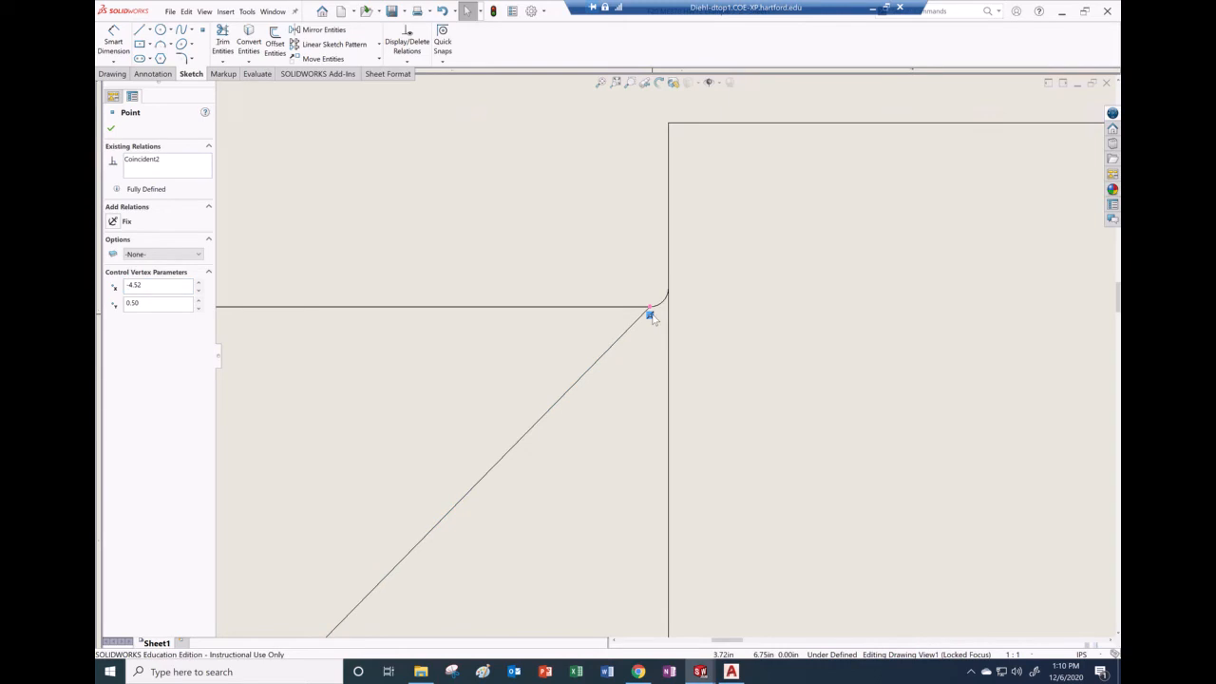
{"action": "left_click", "coordinate": [649, 310]}
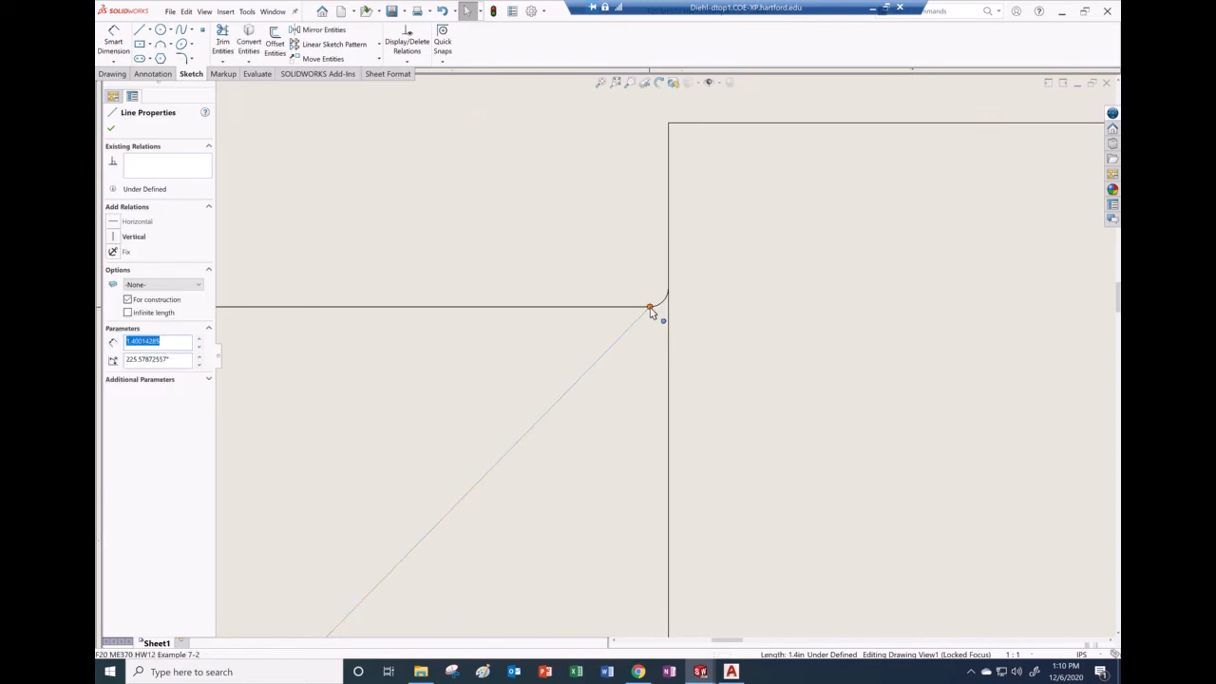
{"action": "left_click_drag", "start_coordinate": [662, 310], "coordinate": [668, 308]}
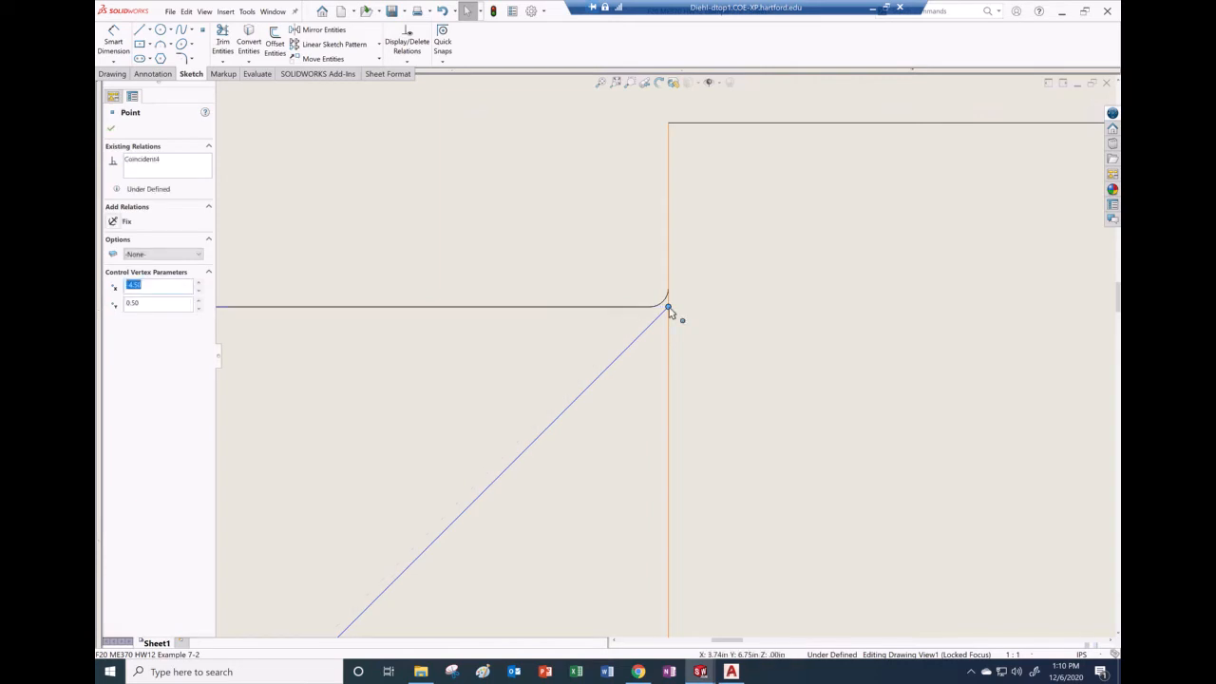
{"action": "double_click", "coordinate": [700, 346]}
- Move the first diagonal's lower endpoint from the fillet start onto the shoulder edge, level with the left end section's bottom edge
{"action": "scroll", "coordinate": [655, 349], "scroll_direction": "up", "scroll_amount": 1}
{"action": "scroll", "coordinate": [654, 349], "scroll_direction": "up", "scroll_amount": 3}
{"action": "scroll", "coordinate": [680, 559], "scroll_direction": "down", "scroll_amount": 1}
{"action": "scroll", "coordinate": [680, 562], "scroll_direction": "down", "scroll_amount": 3}
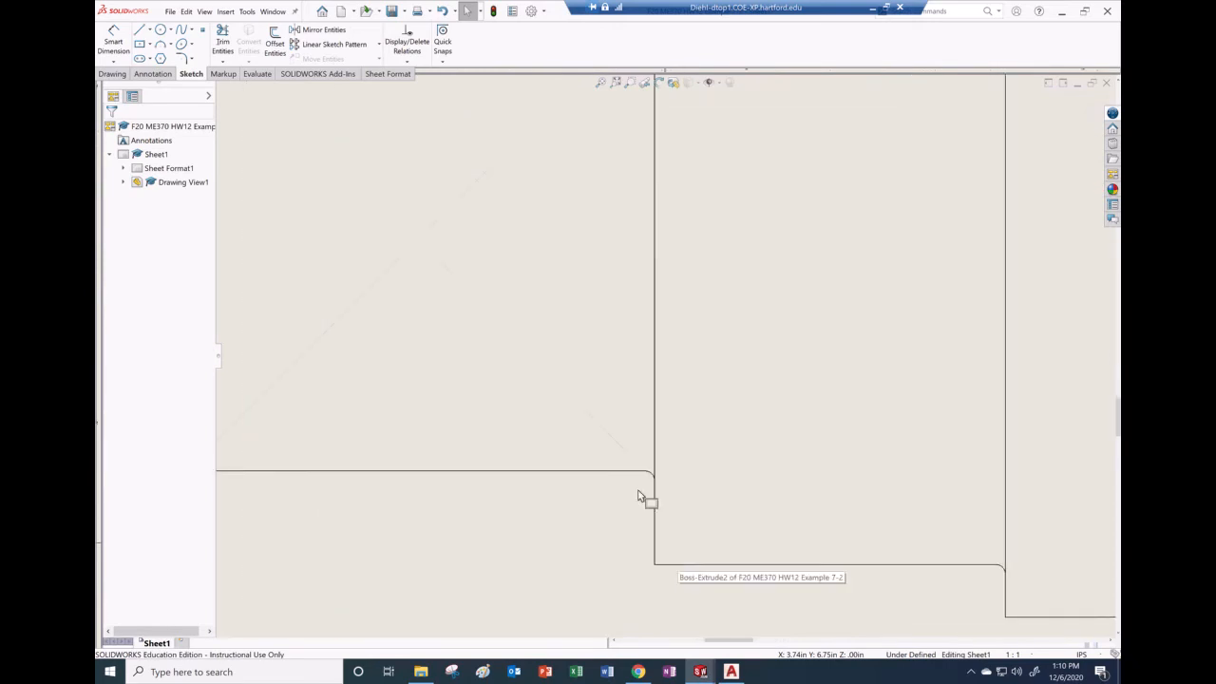
{"action": "left_click", "coordinate": [618, 350]}
{"action": "scroll", "coordinate": [636, 368], "scroll_direction": "down", "scroll_amount": 1}
{"action": "scroll", "coordinate": [655, 385], "scroll_direction": "down", "scroll_amount": 1}
{"action": "mouse_move", "coordinate": [665, 391]}
{"action": "left_mouse_down"}
{"action": "mouse_move", "coordinate": [686, 390]}
{"action": "mouse_move", "coordinate": [668, 390]}
{"action": "left_mouse_up"}
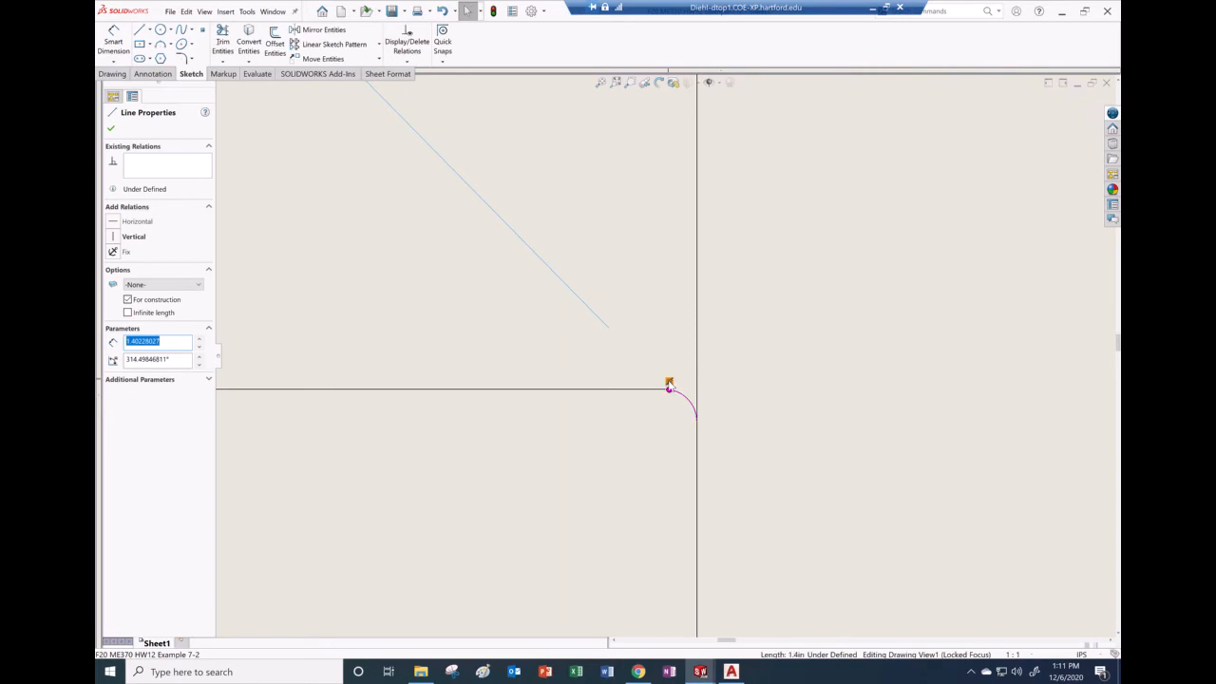
{"action": "key", "text": "Escape"}
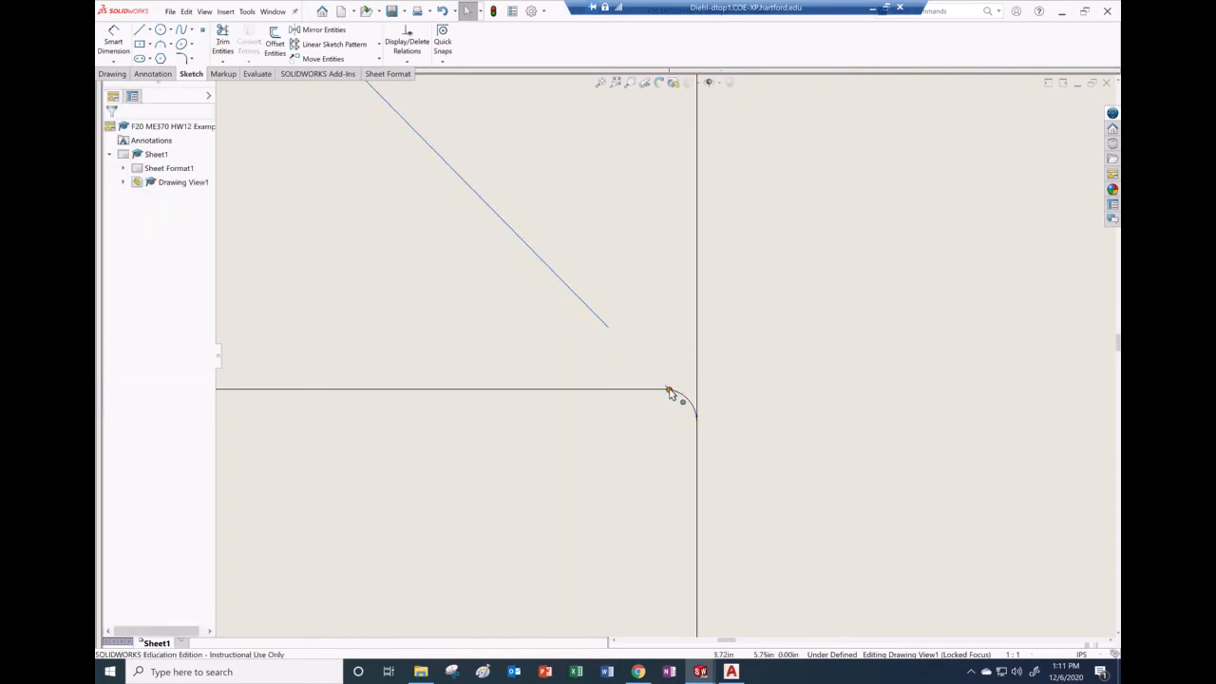
{"action": "left_click", "coordinate": [703, 400]}
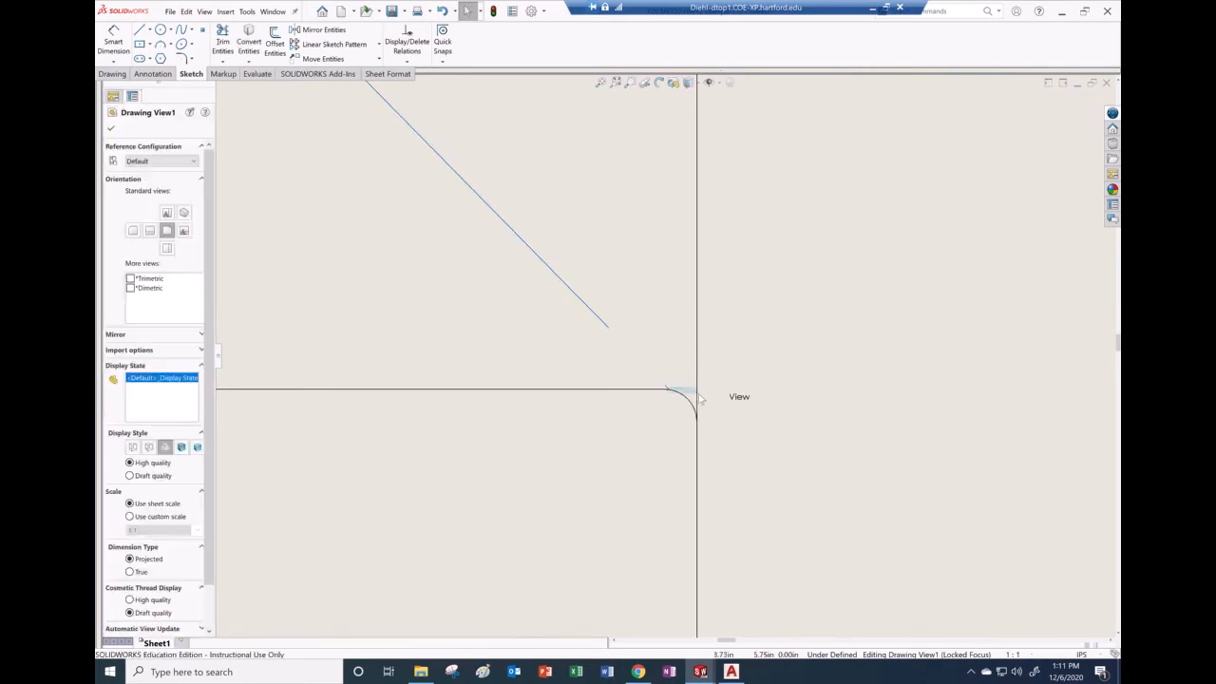
{"action": "left_click", "coordinate": [607, 326]}
{"action": "left_click_drag", "start_coordinate": [669, 393], "coordinate": [698, 391]}
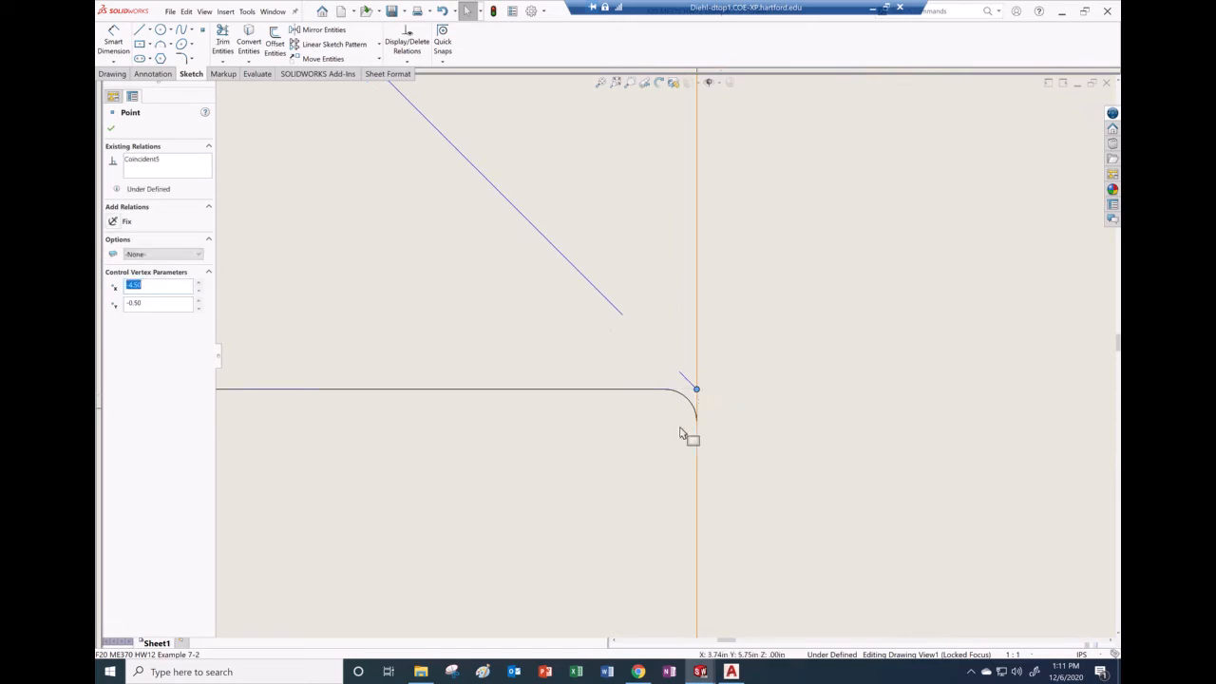
{"action": "left_click", "coordinate": [727, 418]}
- Draw a diagonal centerline about 1.41 in long across the right end section, from its upper outer corner to the shoulder edge at bottom-edge level
{"action": "scroll", "coordinate": [731, 425], "scroll_direction": "up", "scroll_amount": 5}
{"action": "scroll", "coordinate": [669, 420], "scroll_direction": "up", "scroll_amount": 5}
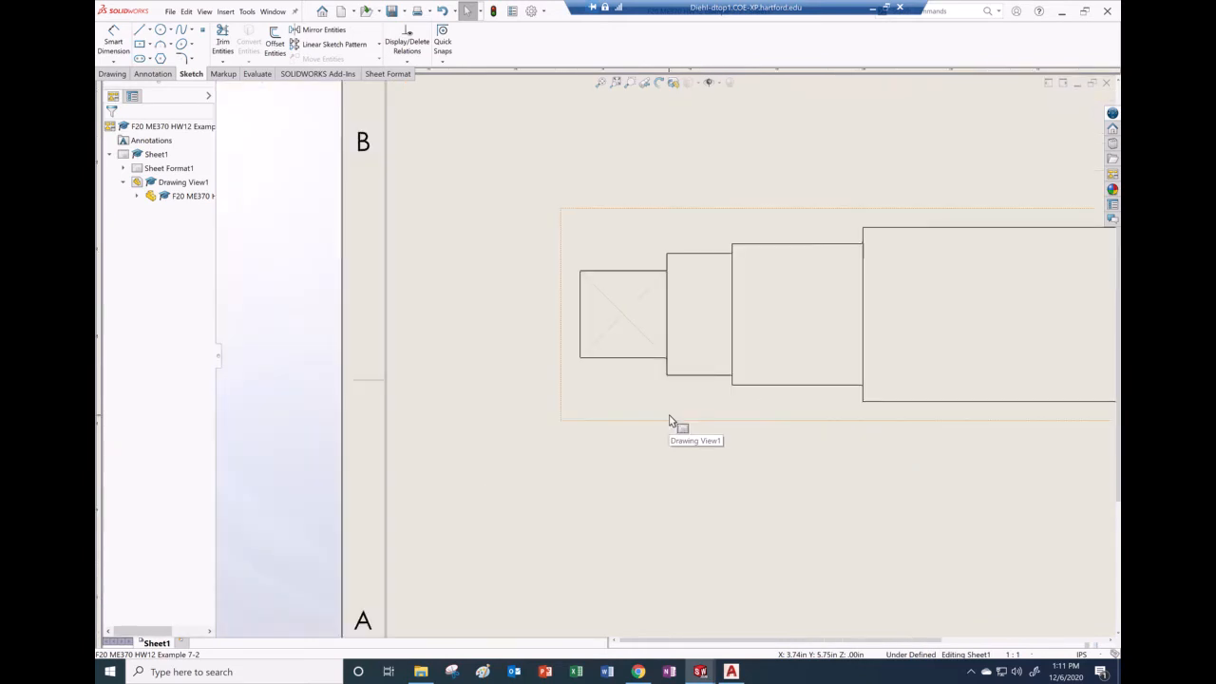
{"action": "scroll", "coordinate": [907, 371], "scroll_direction": "down", "scroll_amount": 1}
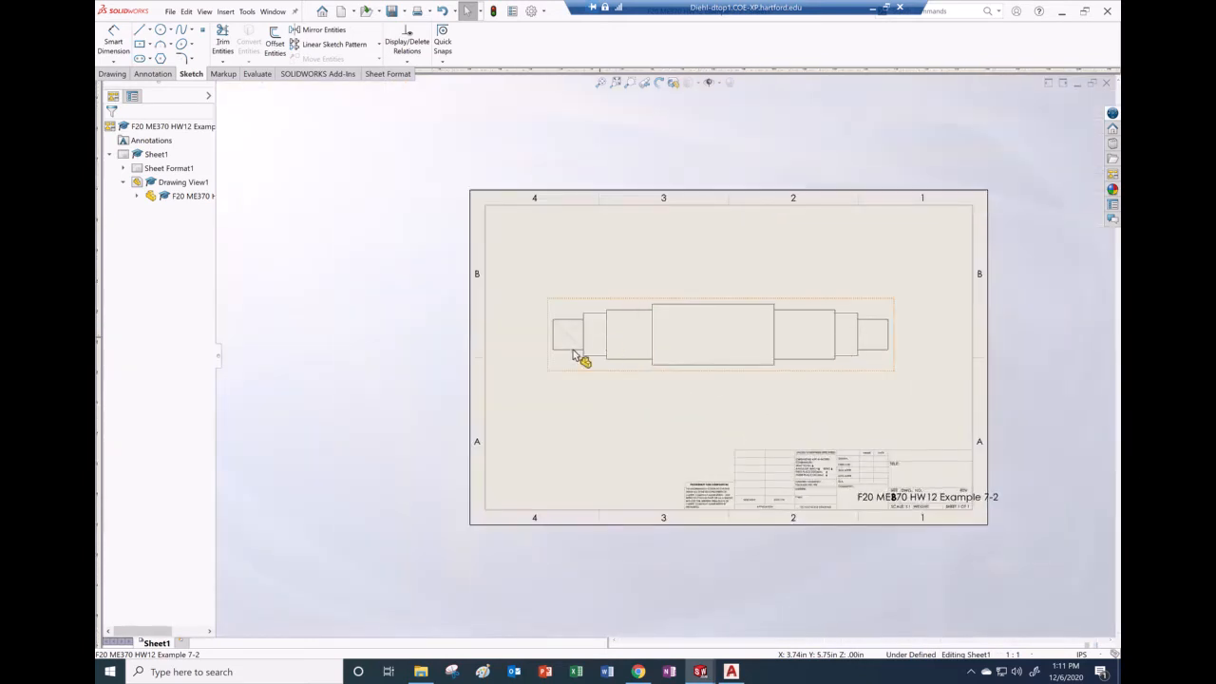
{"action": "scroll", "coordinate": [867, 350], "scroll_direction": "down", "scroll_amount": 3}
{"action": "scroll", "coordinate": [803, 353], "scroll_direction": "down", "scroll_amount": 5}
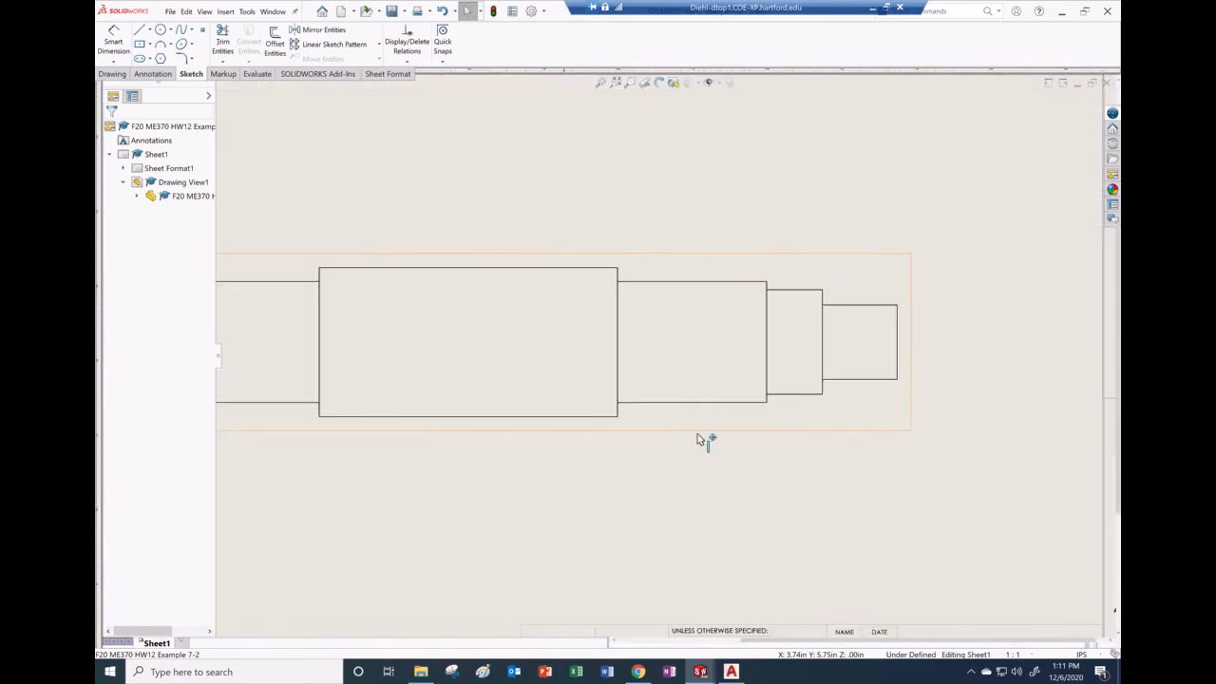
{"action": "scroll", "coordinate": [800, 335], "scroll_direction": "down", "scroll_amount": 3}
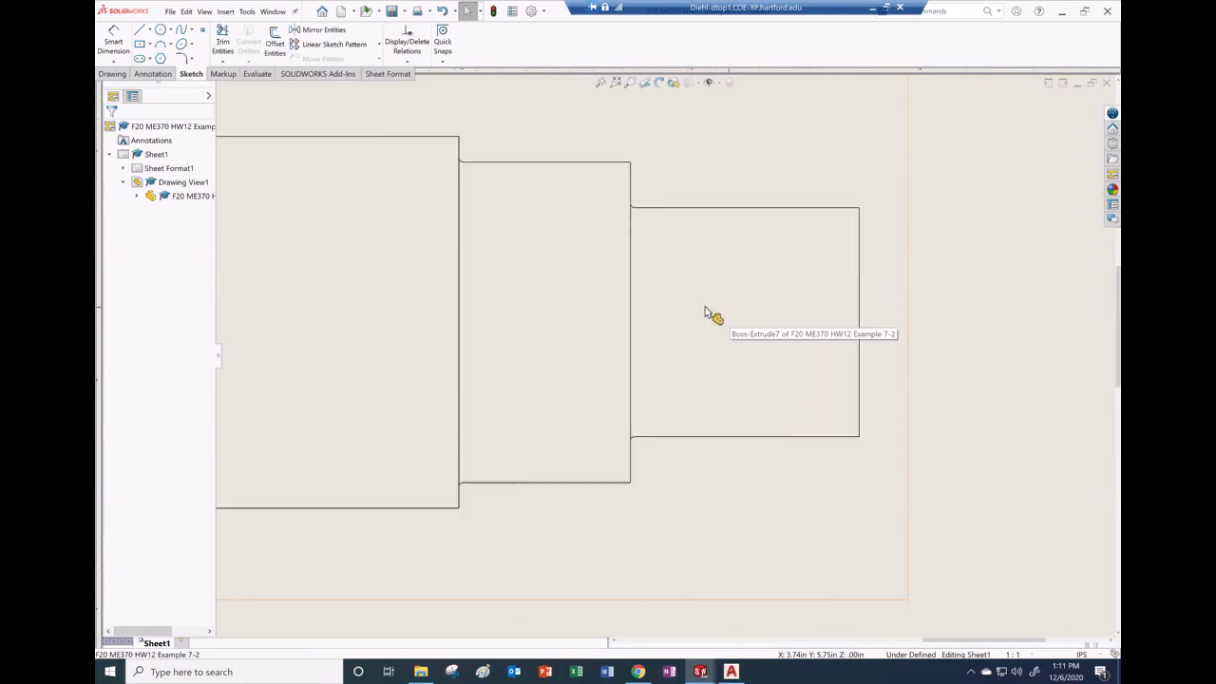
{"action": "scroll", "coordinate": [649, 309], "scroll_direction": "down", "scroll_amount": 2}
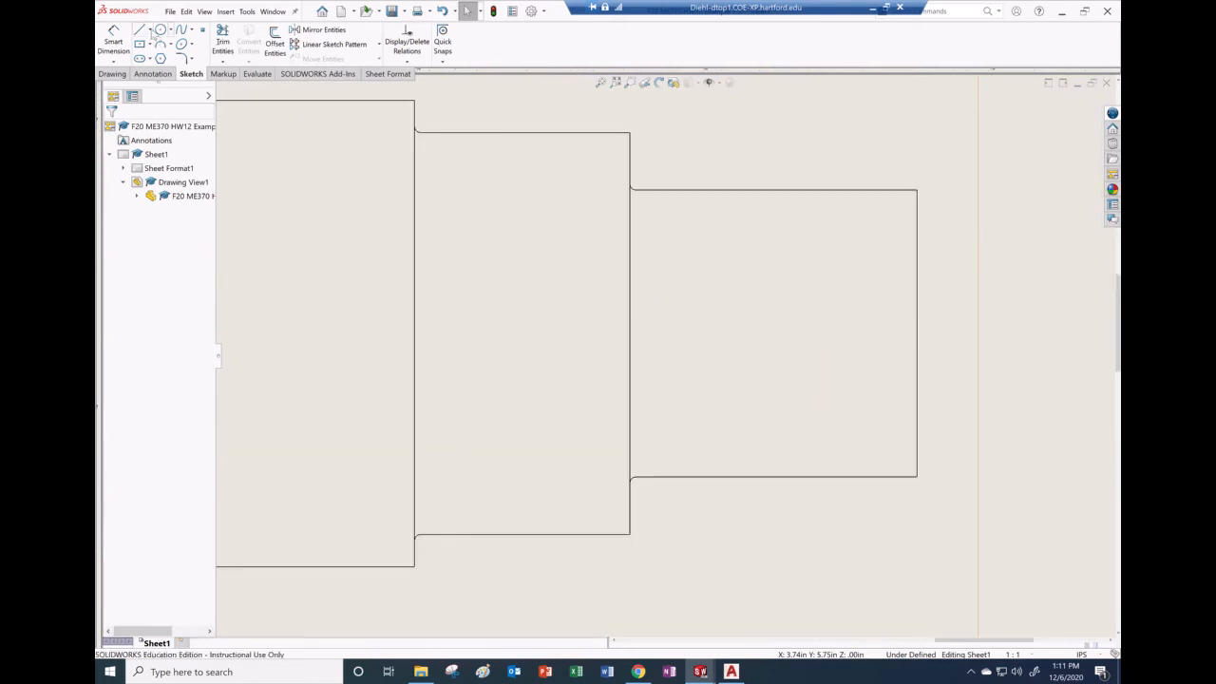
{"action": "left_click", "coordinate": [149, 32]}
{"action": "left_click", "coordinate": [145, 59]}
{"action": "left_click", "coordinate": [916, 191]}
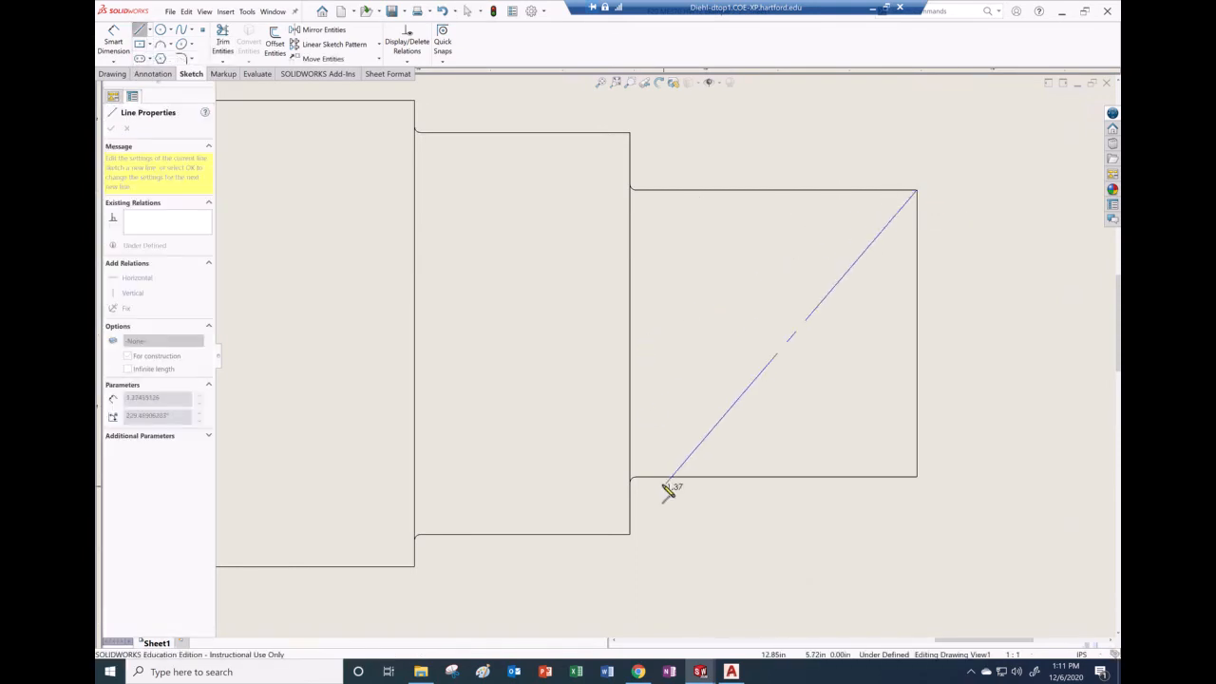
{"action": "scroll", "coordinate": [641, 471], "scroll_direction": "down", "scroll_amount": 4}
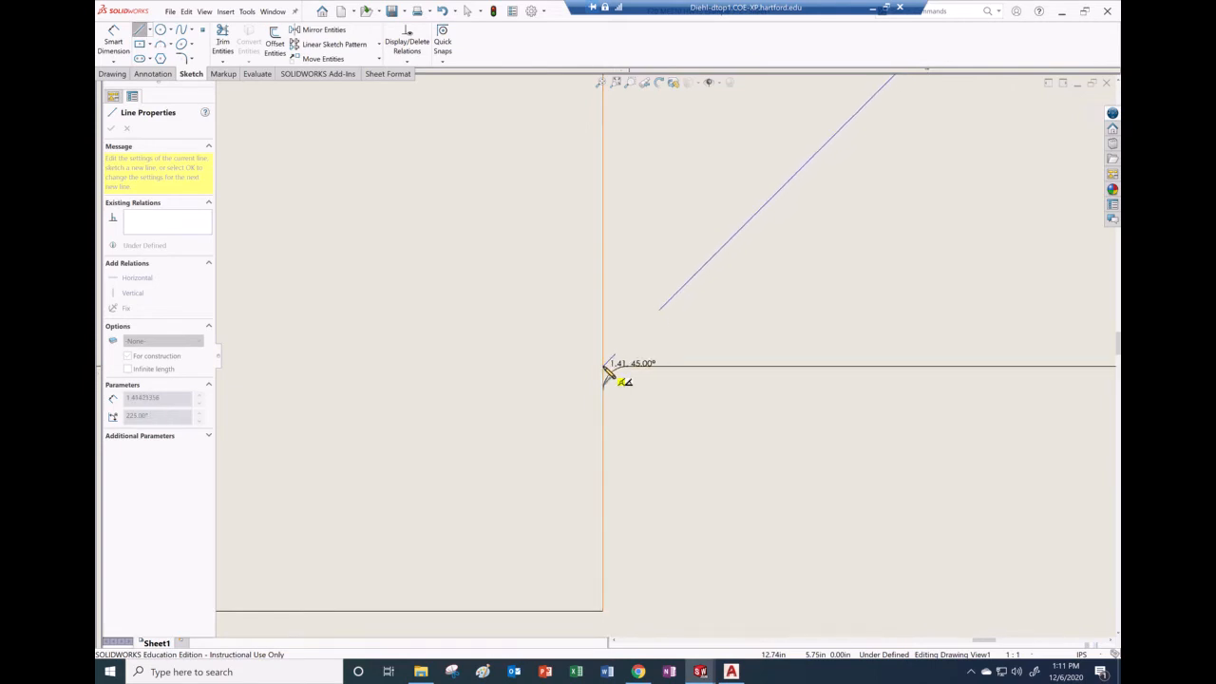
{"action": "left_click", "coordinate": [605, 370]}
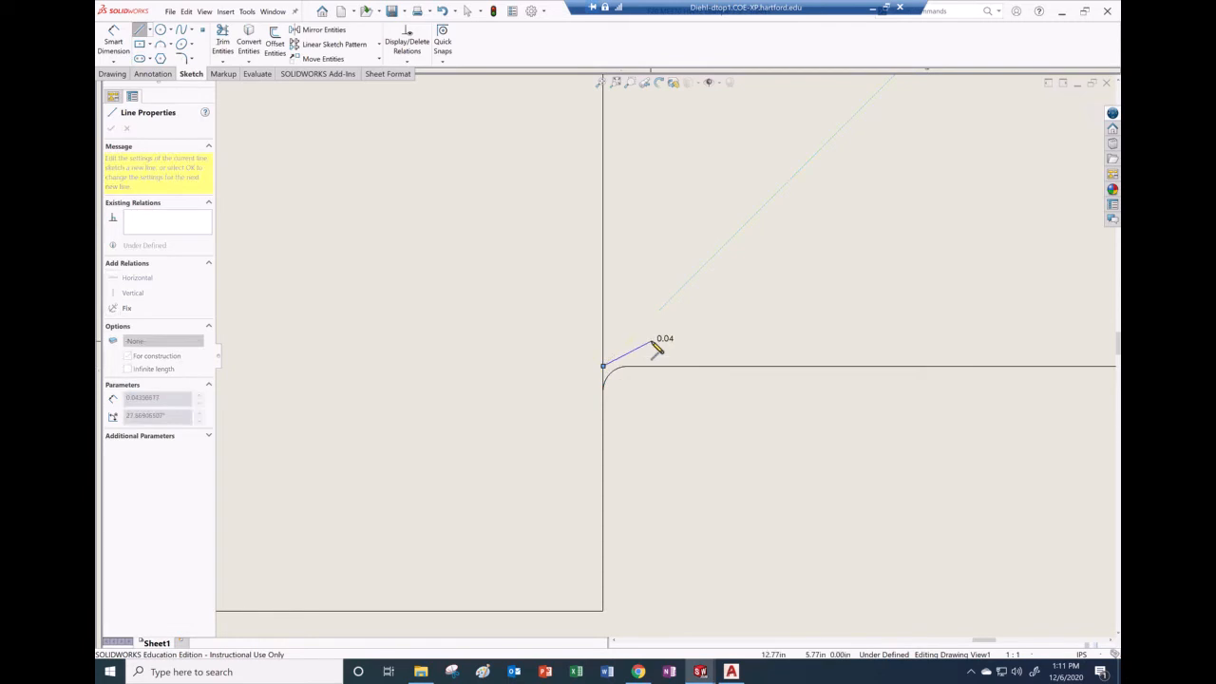
{"action": "key", "text": "Escape"}
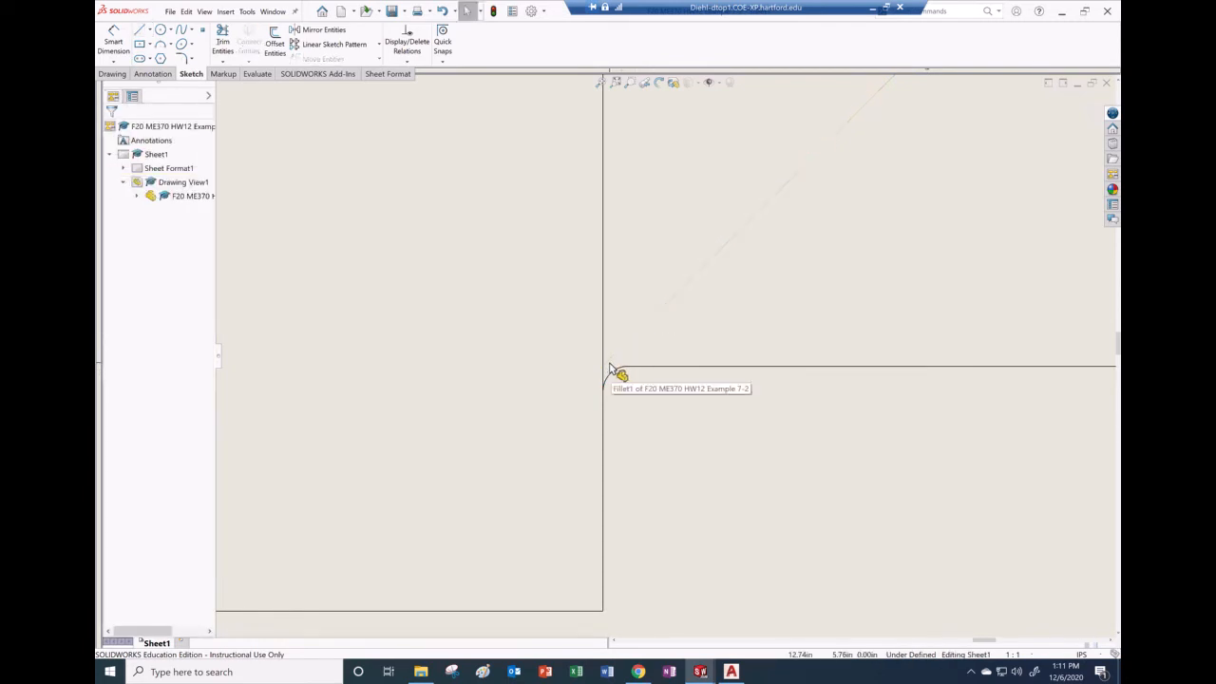
- Draw a horizontal centerline about 0.02 in long from the right end section's lower fillet start to the diagonal's endpoint on the shoulder edge
{"action": "left_click", "coordinate": [149, 30]}
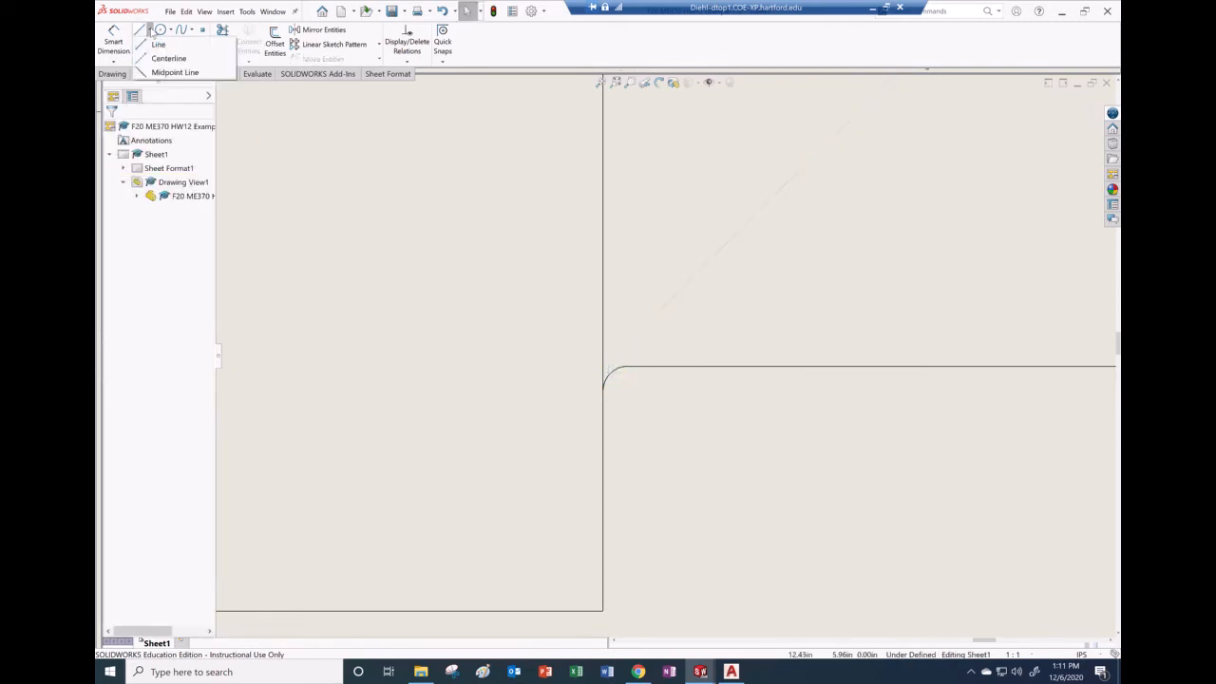
{"action": "left_click", "coordinate": [161, 58]}
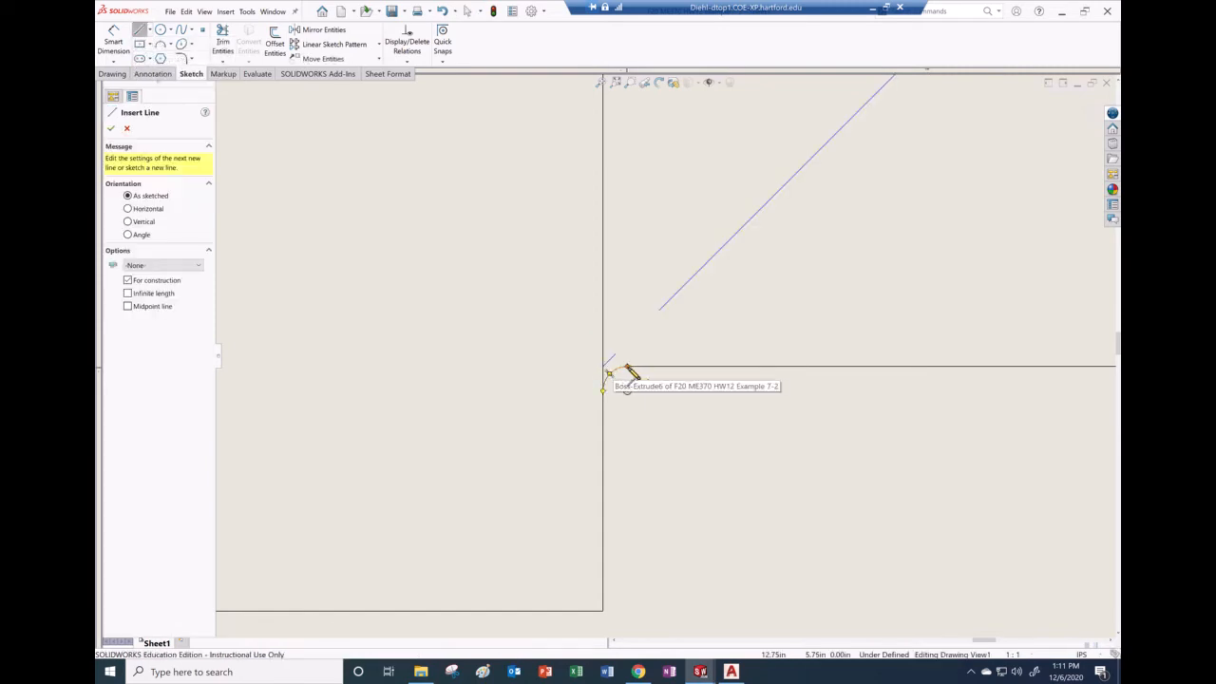
{"action": "left_click", "coordinate": [603, 367]}
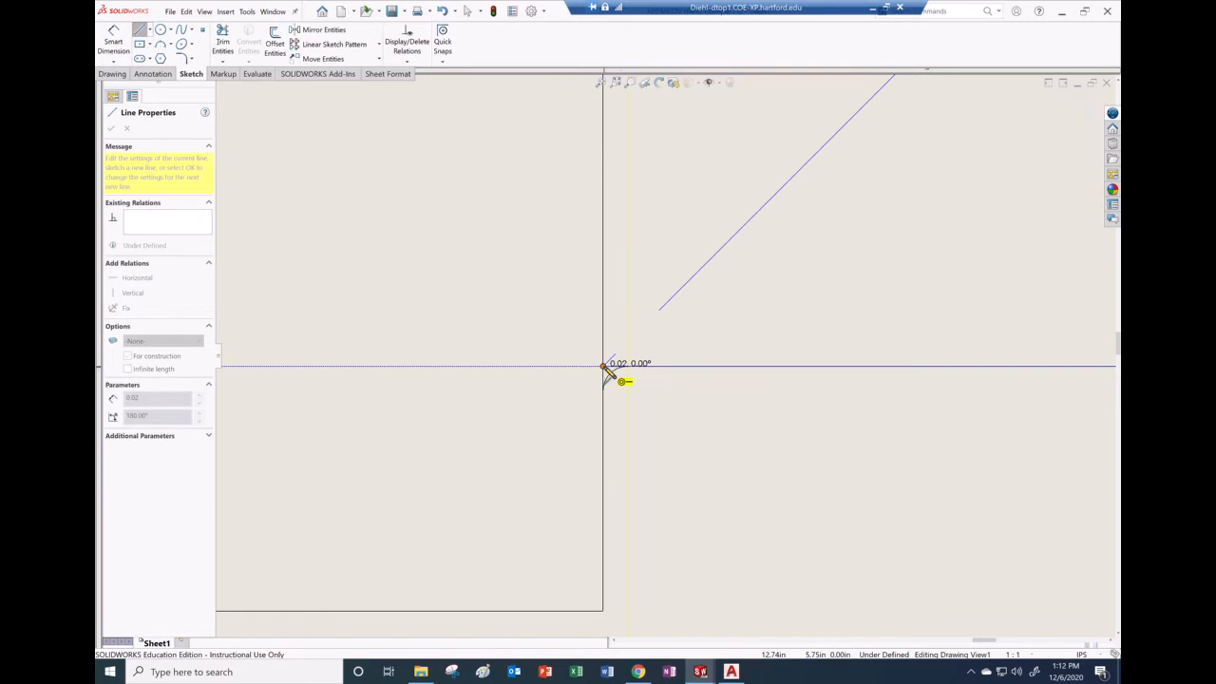
{"action": "key", "text": "Escape"}
{"action": "key", "text": "Escape"}
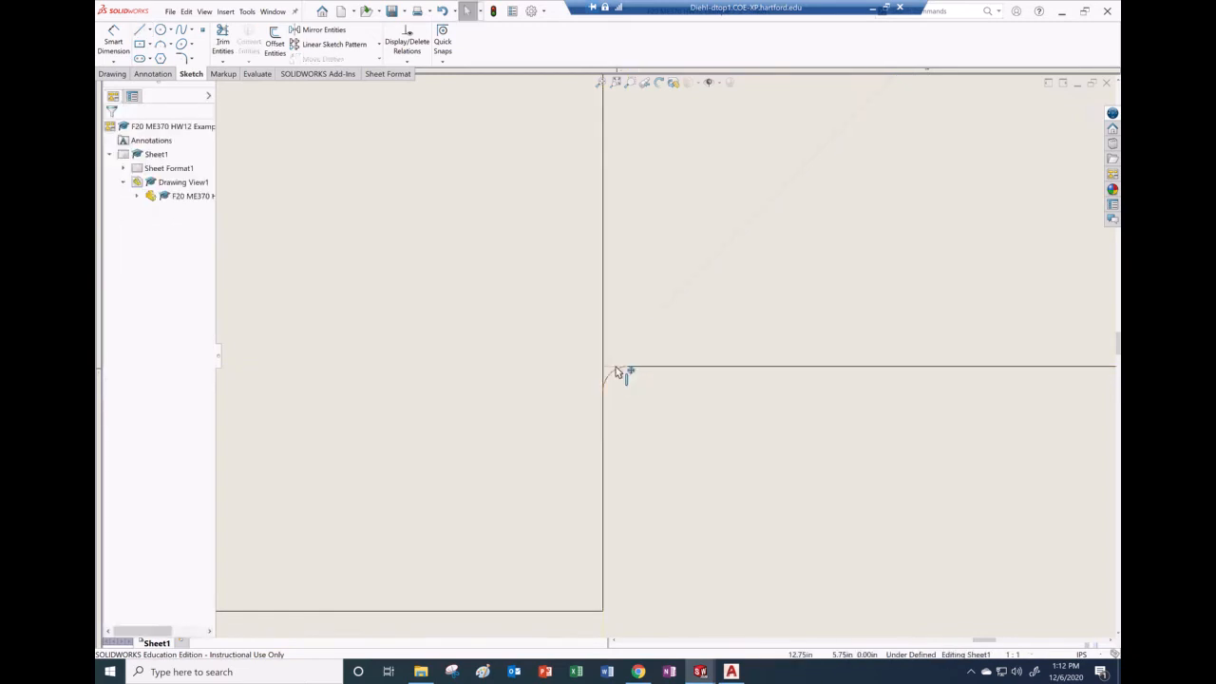
{"action": "left_click", "coordinate": [614, 366]}
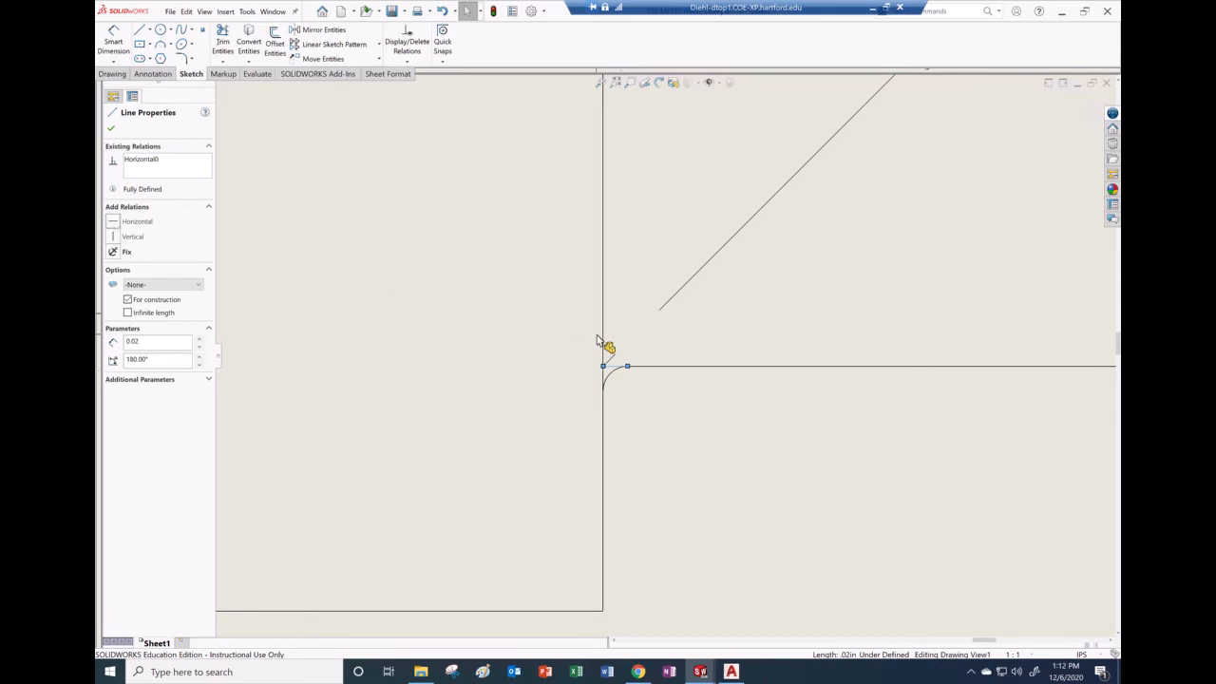
{"action": "key", "text": "Delete"}
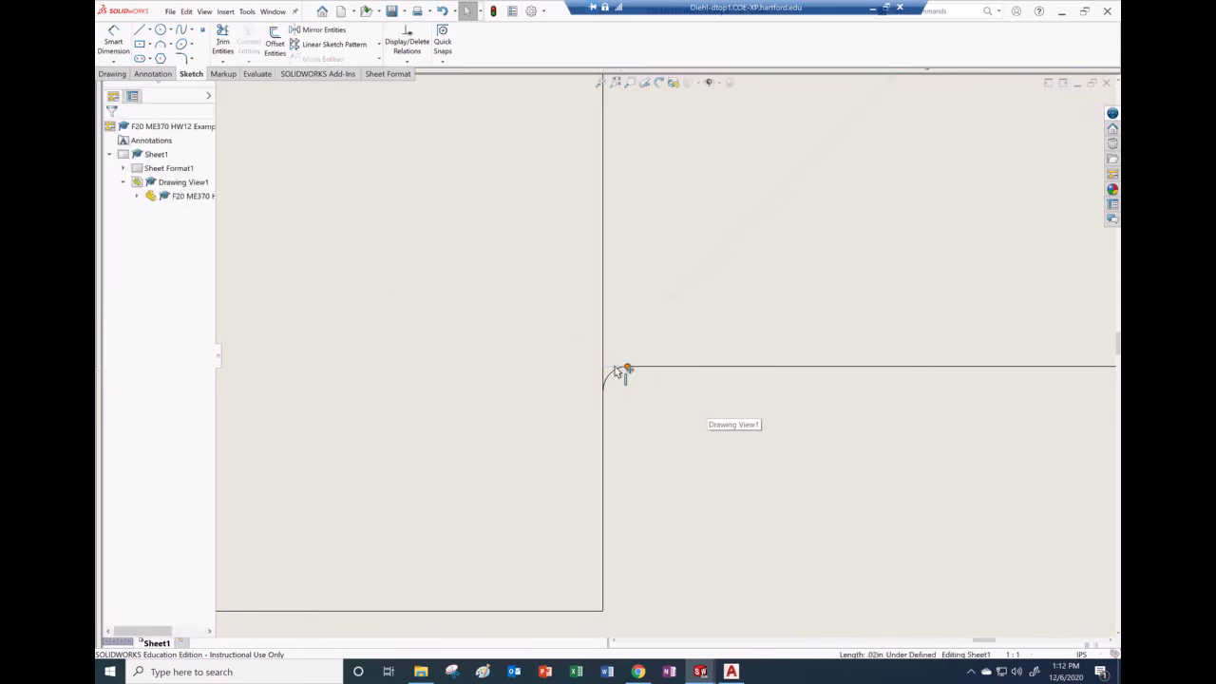
- Draw the crossing diagonal centerline from the right end section's lower outer corner to the shoulder edge, continuing about 0.02 in horizontally to the upper fillet's start
{"action": "scroll", "coordinate": [680, 415], "scroll_direction": "up", "scroll_amount": 3}
{"action": "scroll", "coordinate": [680, 416], "scroll_direction": "up", "scroll_amount": 5}
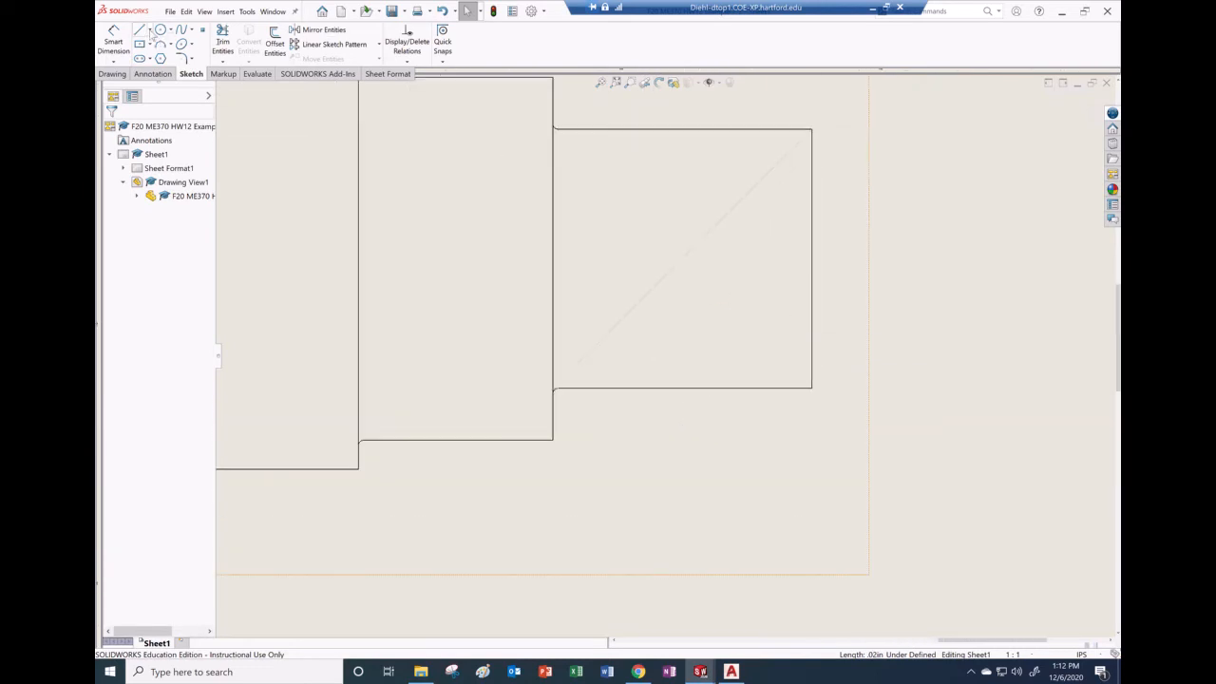
{"action": "left_click", "coordinate": [140, 30]}
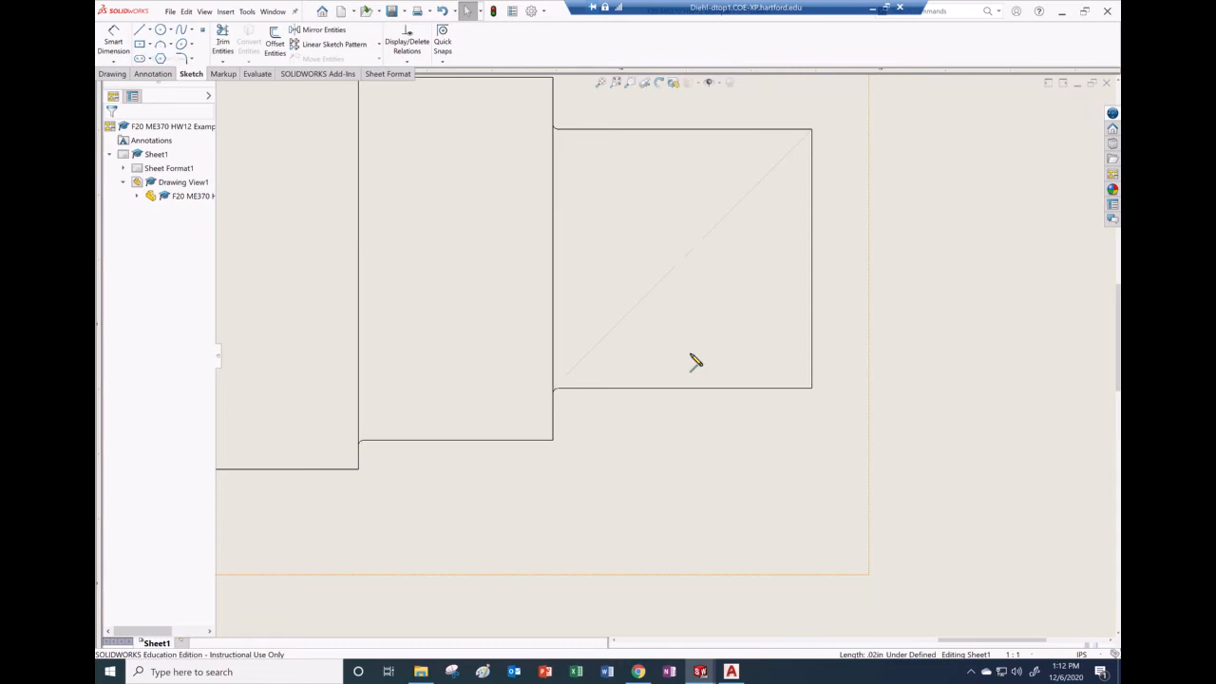
{"action": "left_click", "coordinate": [812, 389]}
{"action": "scroll", "coordinate": [608, 171], "scroll_direction": "down", "scroll_amount": 6}
{"action": "scroll", "coordinate": [551, 177], "scroll_direction": "down", "scroll_amount": 3}
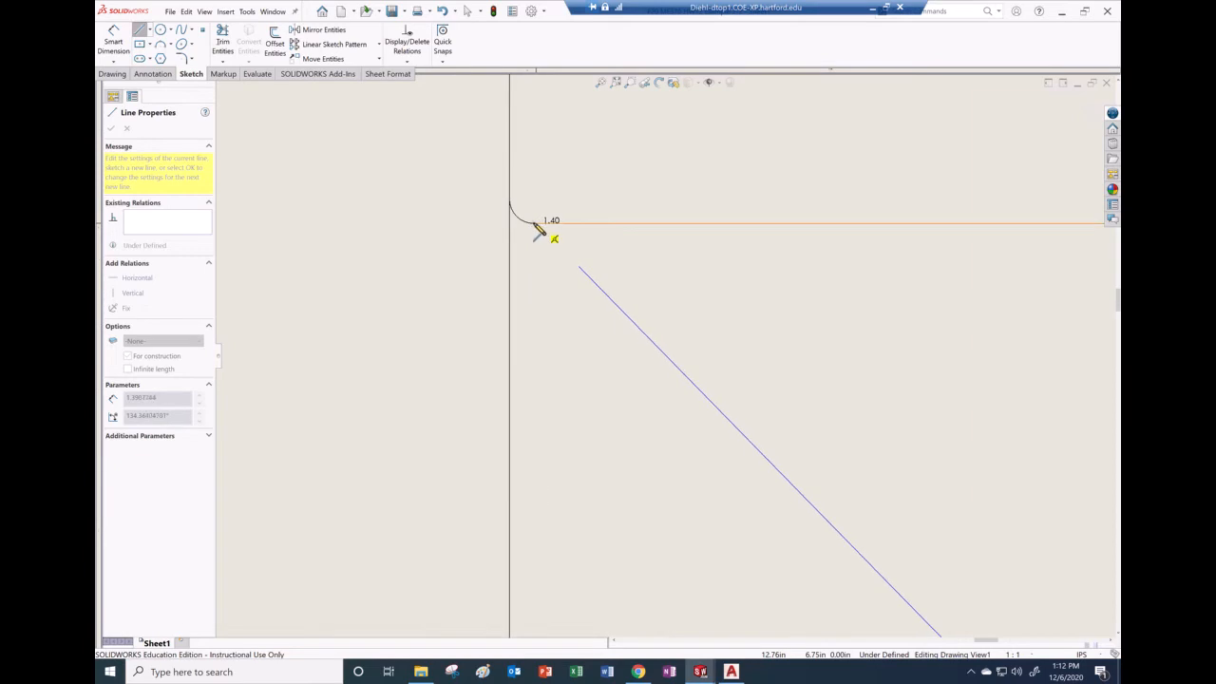
{"action": "left_click", "coordinate": [510, 224]}
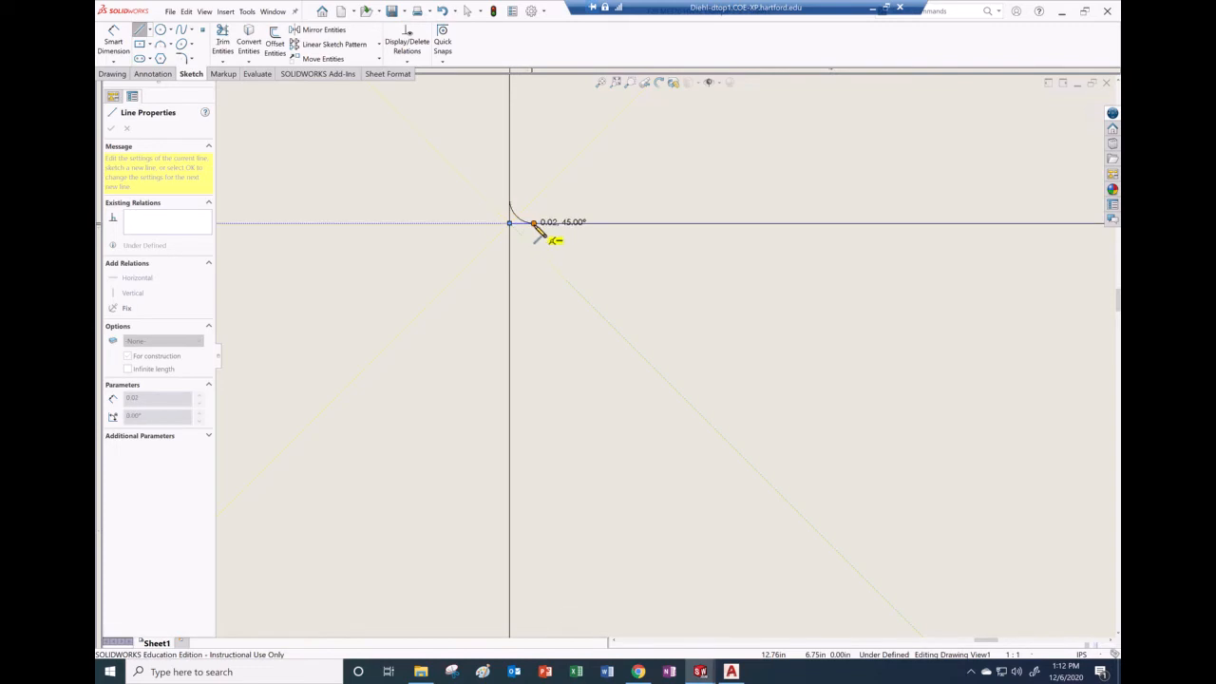
{"action": "key", "text": "Escape"}
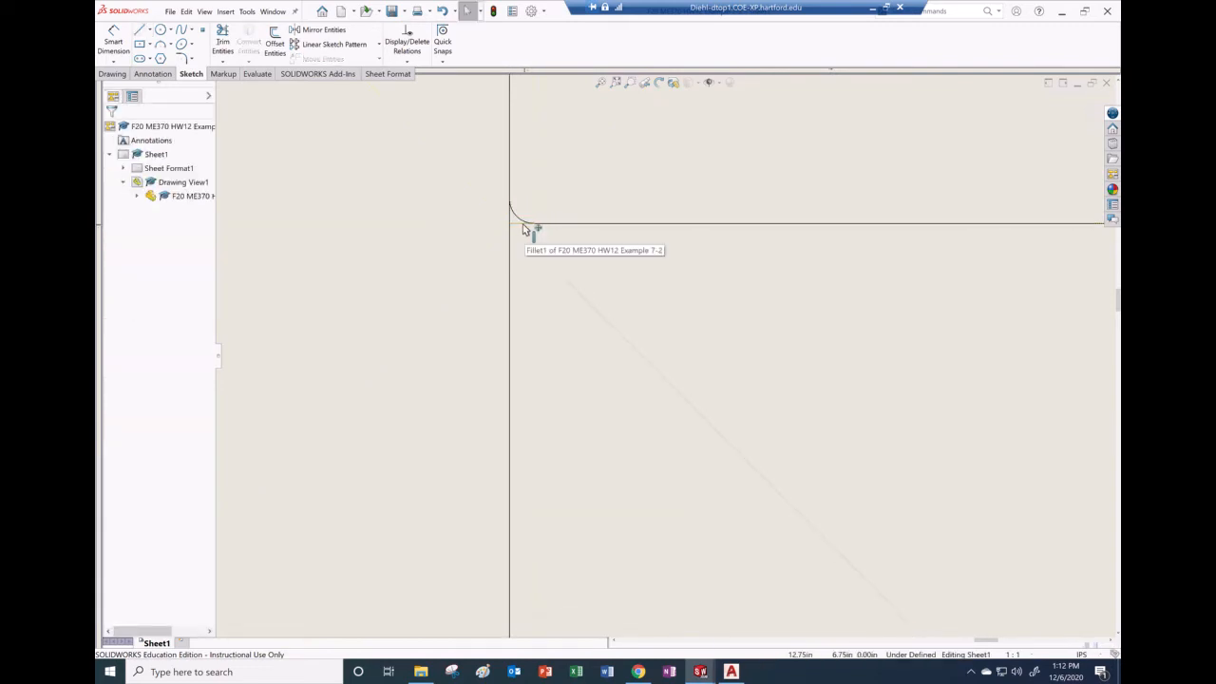
{"action": "left_click", "coordinate": [522, 229]}
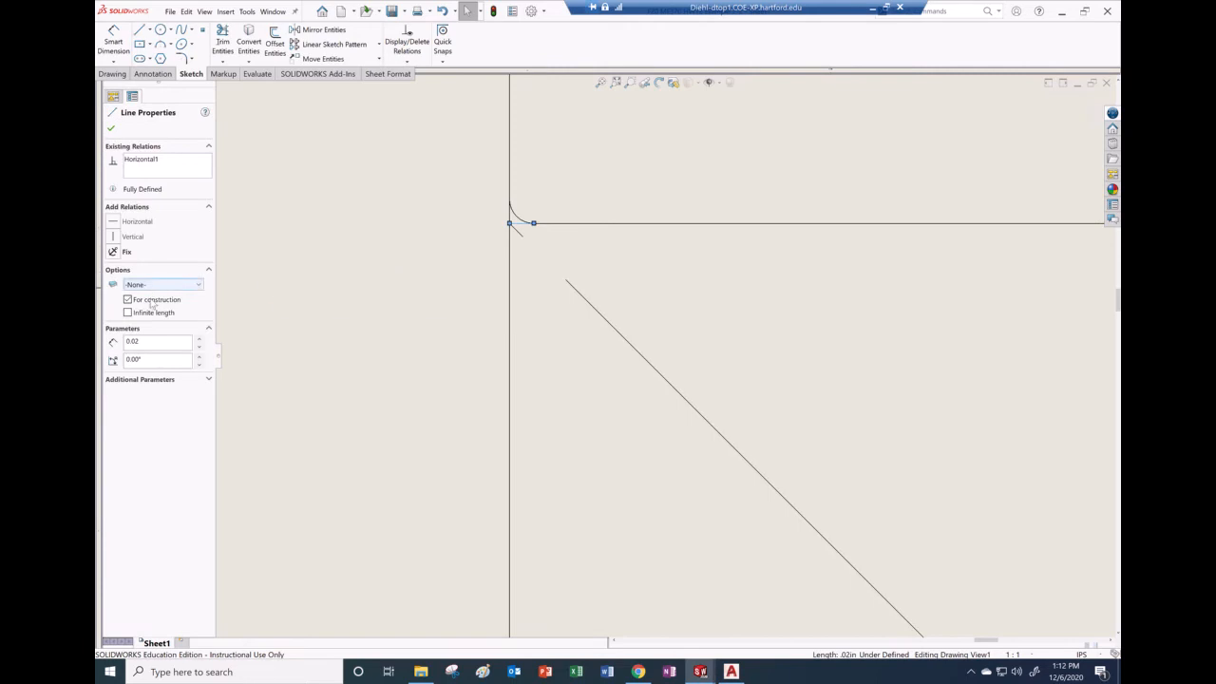
{"action": "left_click", "coordinate": [279, 266]}
- Place a sketch point where the two diagonal centerlines cross in the right end section
{"action": "scroll", "coordinate": [669, 328], "scroll_direction": "up", "scroll_amount": 8}
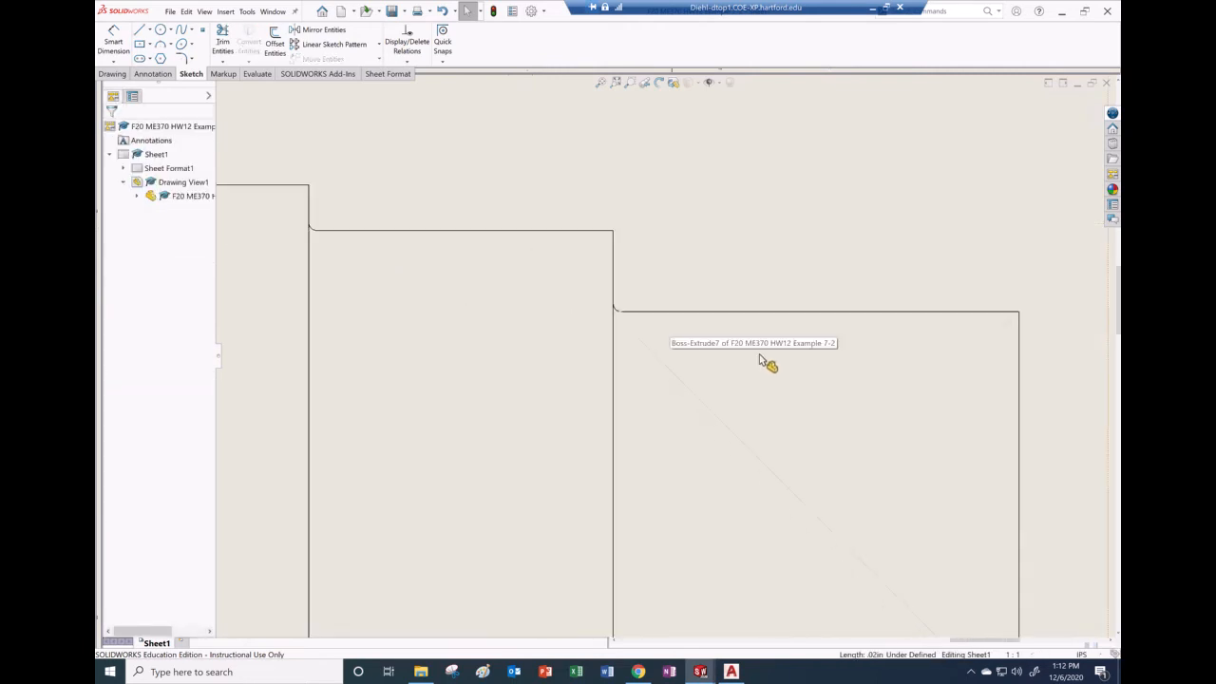
{"action": "scroll", "coordinate": [824, 456], "scroll_direction": "down", "scroll_amount": 5}
{"action": "scroll", "coordinate": [739, 428], "scroll_direction": "down", "scroll_amount": 3}
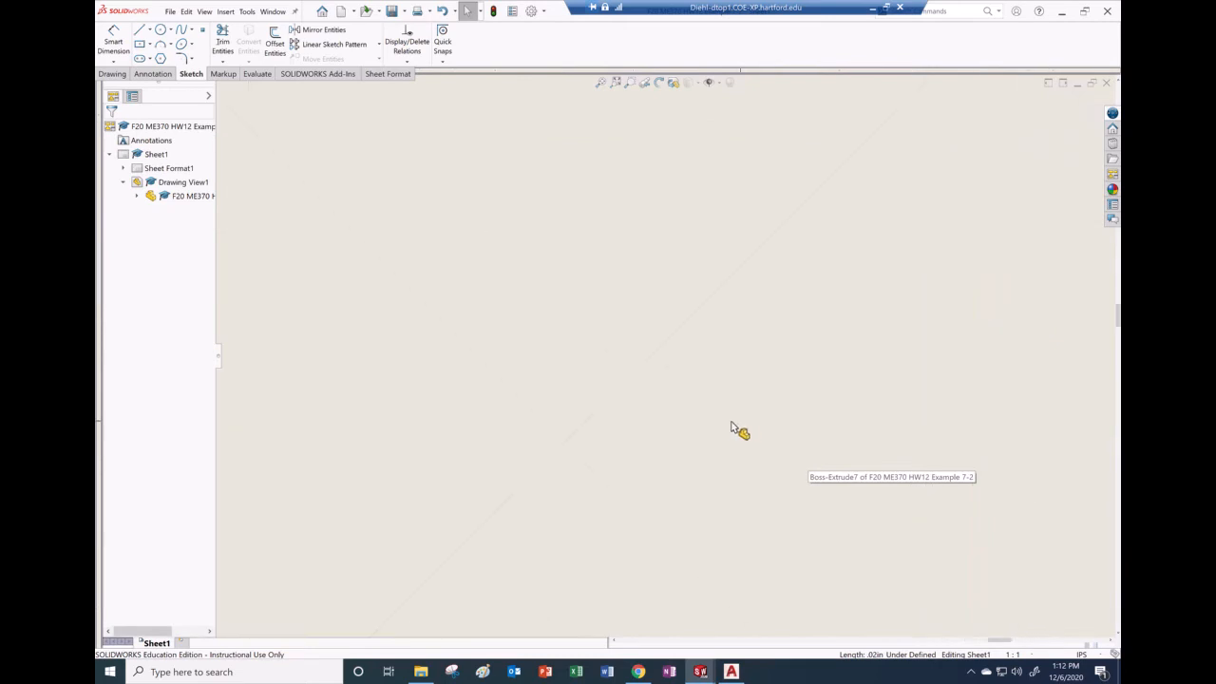
{"action": "left_click", "coordinate": [202, 30]}
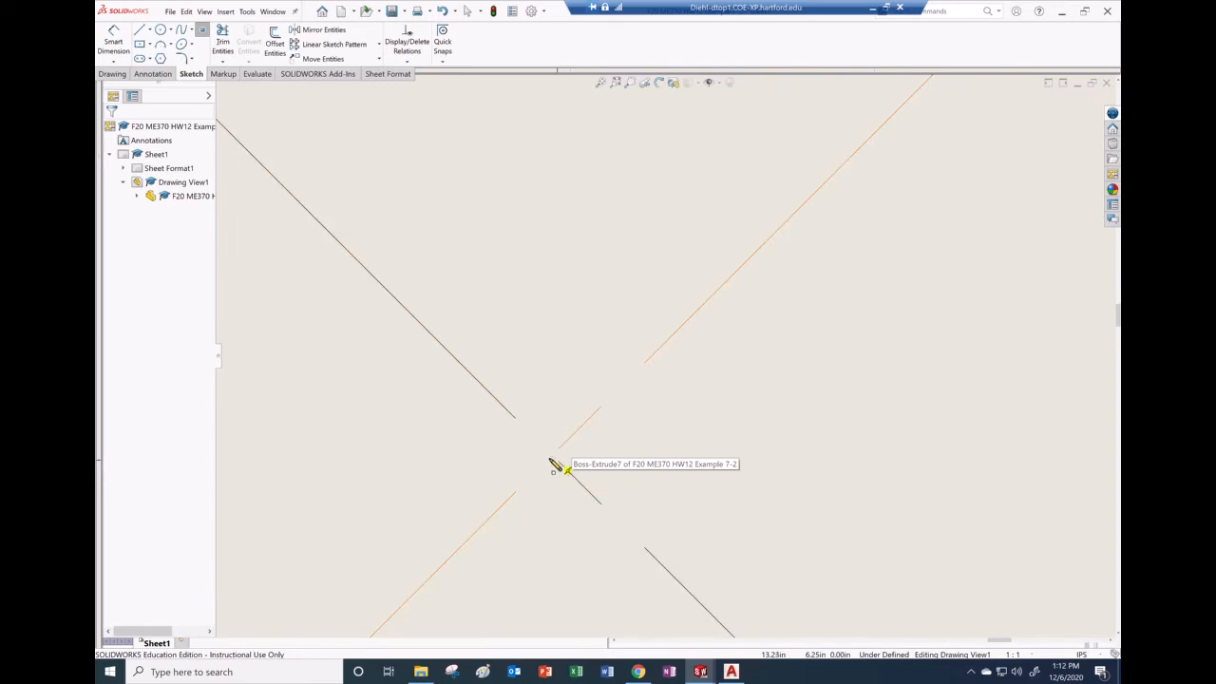
{"action": "left_click", "coordinate": [552, 455]}
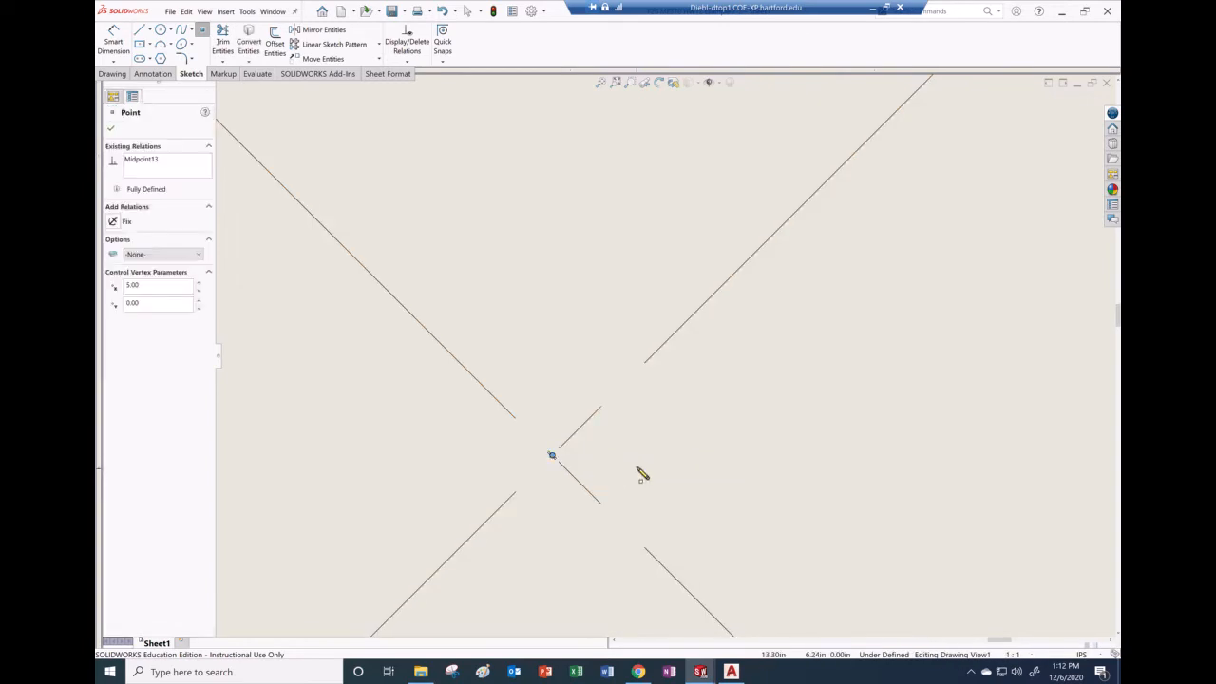
{"action": "key", "text": "Escape"}
- Place a sketch point at the crossing of the left end section's two diagonal centerlines
{"action": "scroll", "coordinate": [807, 478], "scroll_direction": "up", "scroll_amount": 4}
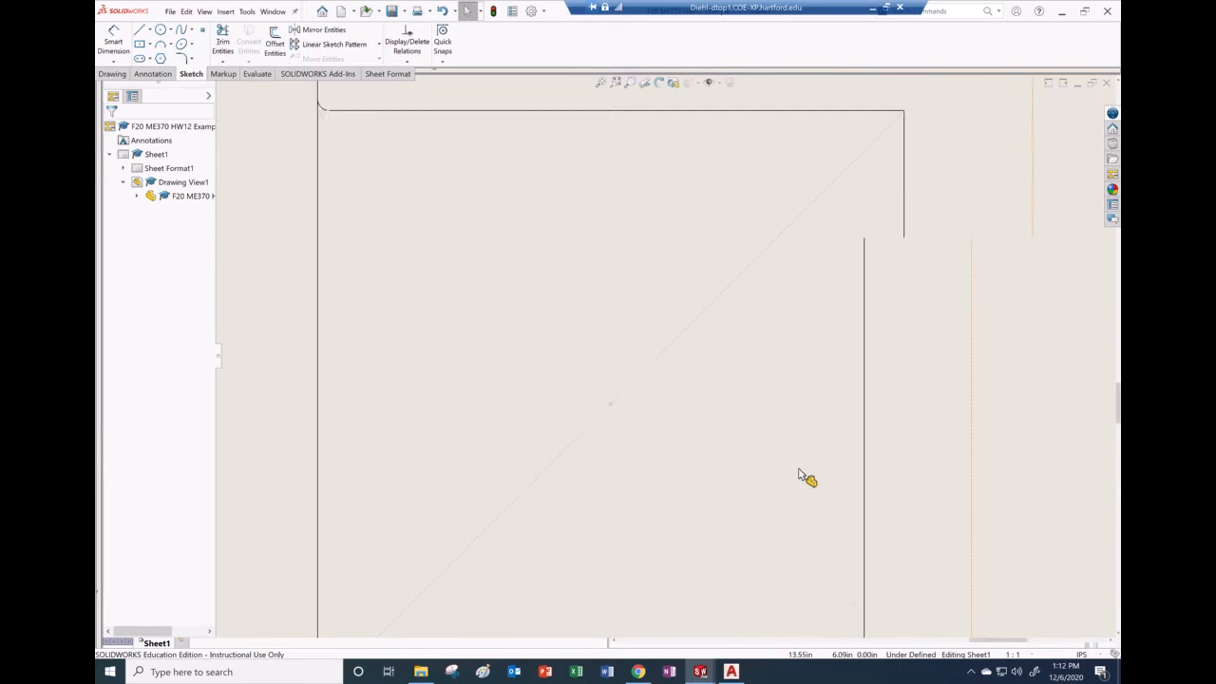
{"action": "scroll", "coordinate": [783, 470], "scroll_direction": "up", "scroll_amount": 12}
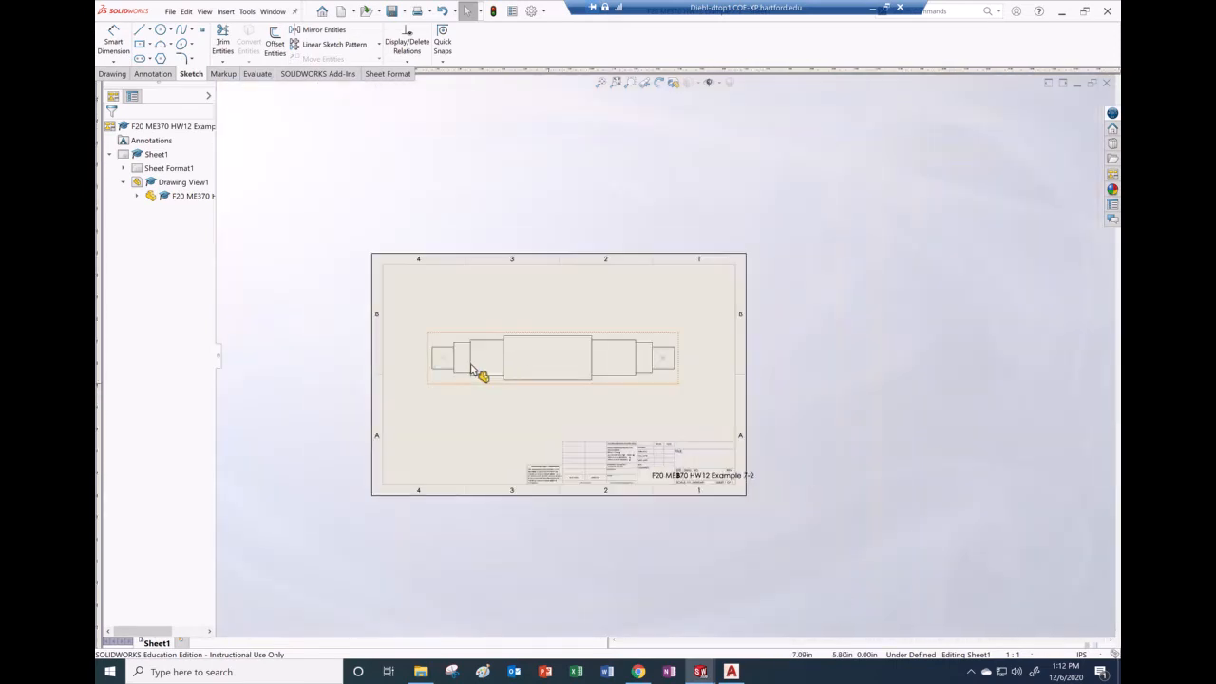
{"action": "scroll", "coordinate": [460, 360], "scroll_direction": "down", "scroll_amount": 2}
{"action": "scroll", "coordinate": [460, 360], "scroll_direction": "down", "scroll_amount": 15}
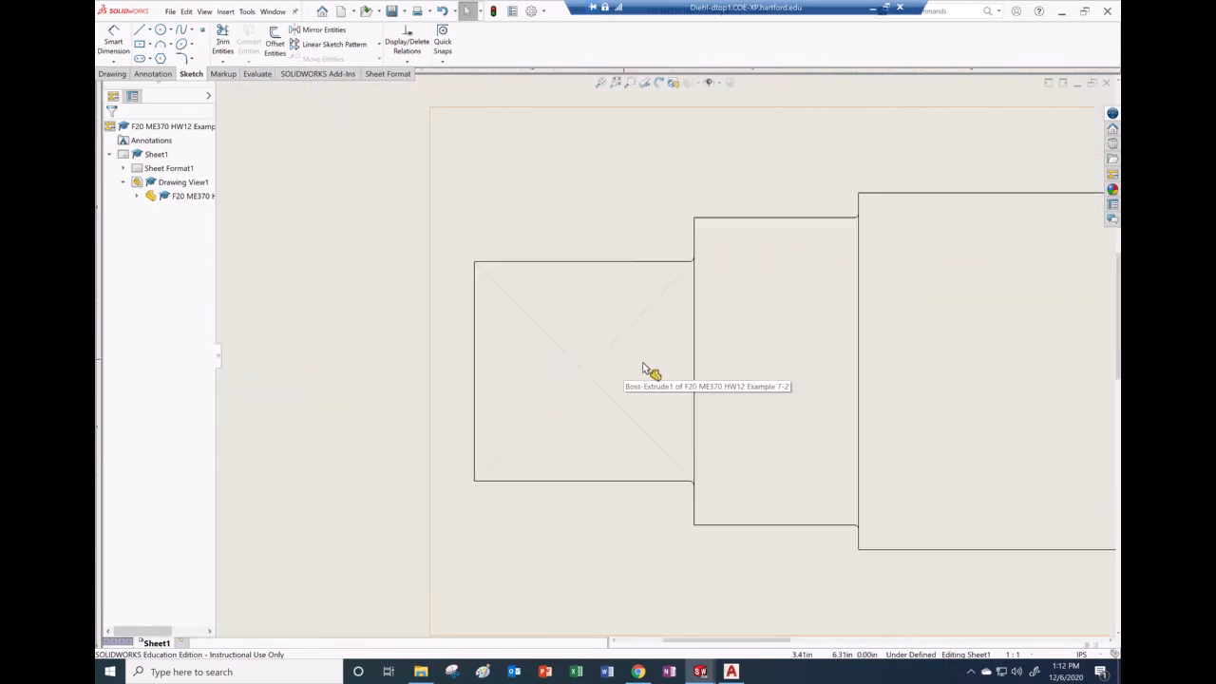
{"action": "scroll", "coordinate": [646, 370], "scroll_direction": "down", "scroll_amount": 1}
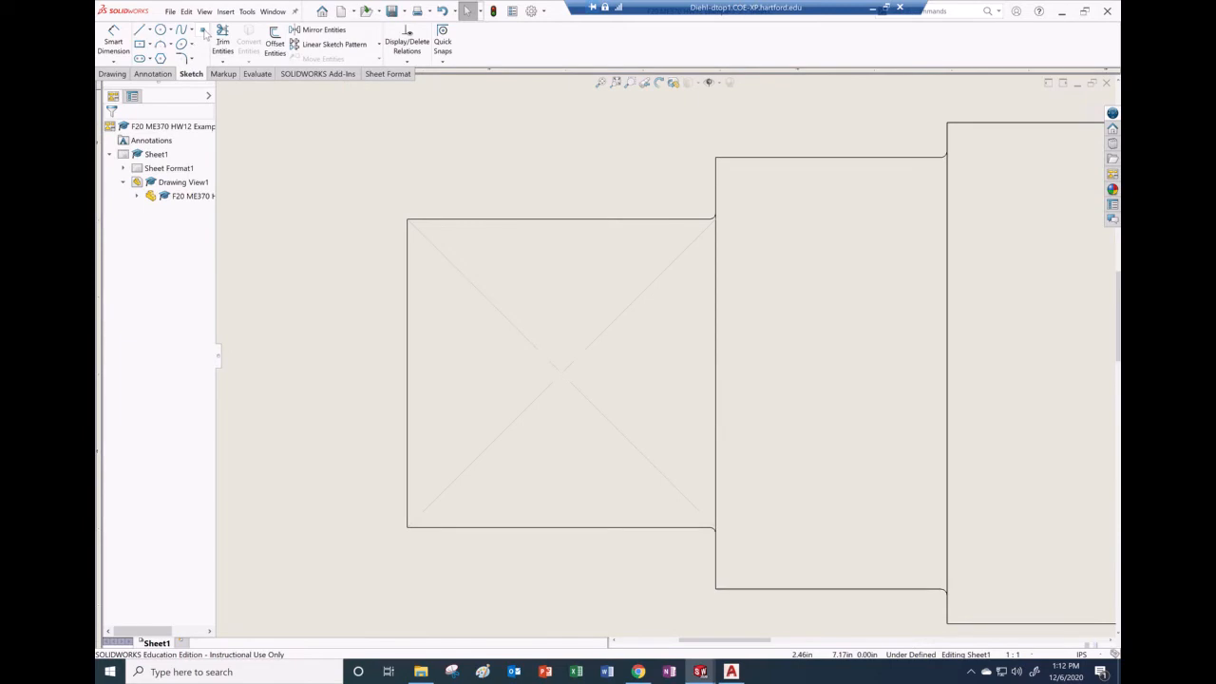
{"action": "left_click", "coordinate": [561, 374]}
{"action": "key", "text": "Escape"}
- Dimension the distance between the two bearing-seat centre points, placing the dimension below the shaft
{"action": "scroll", "coordinate": [533, 347], "scroll_direction": "up", "scroll_amount": 5}
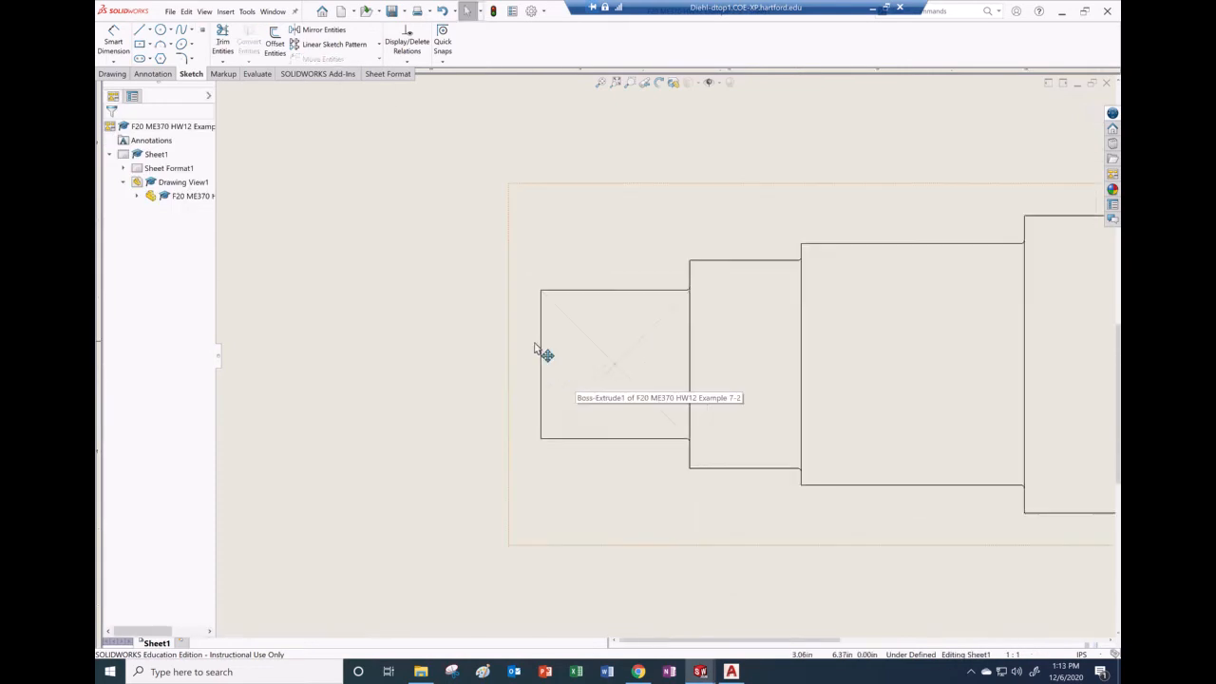
{"action": "scroll", "coordinate": [897, 359], "scroll_direction": "up", "scroll_amount": 2}
{"action": "scroll", "coordinate": [896, 359], "scroll_direction": "down", "scroll_amount": 2}
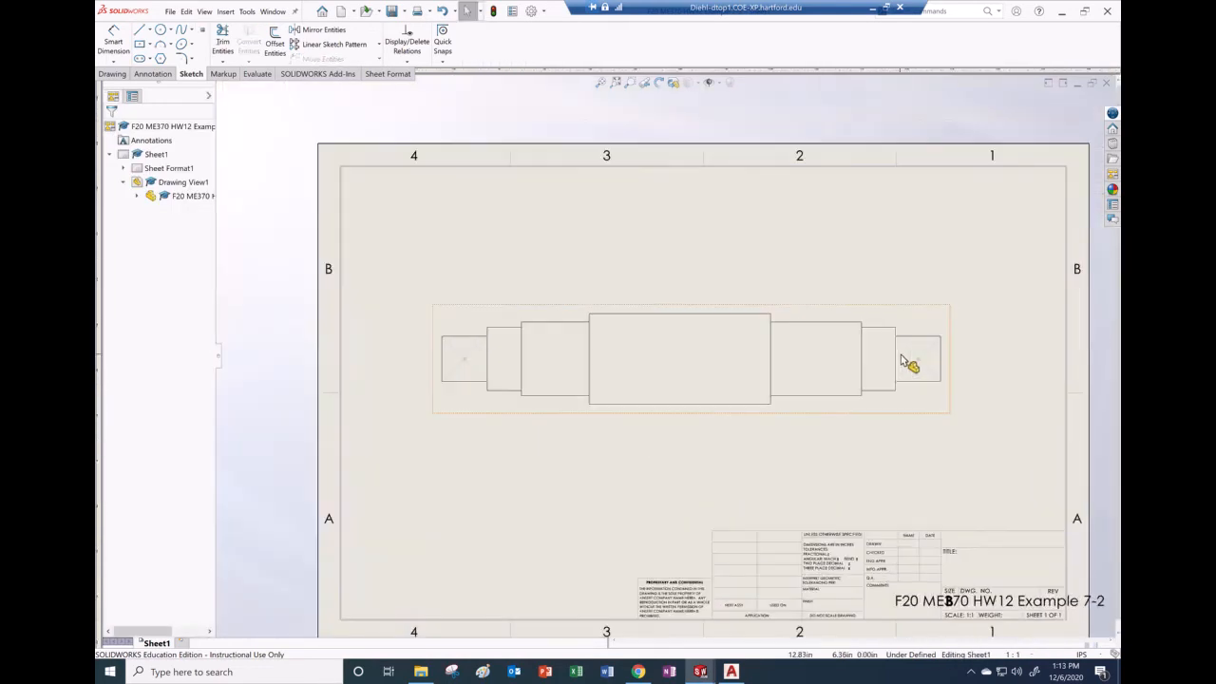
{"action": "scroll", "coordinate": [570, 325], "scroll_direction": "down", "scroll_amount": 4}
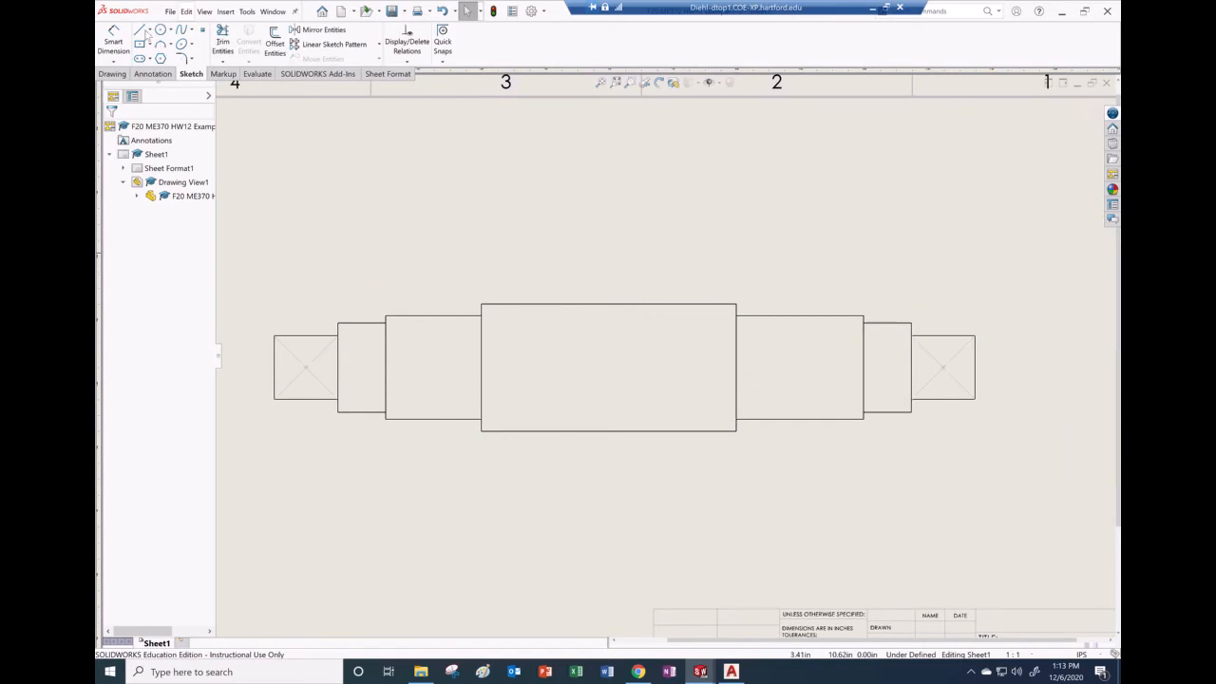
{"action": "left_click", "coordinate": [116, 40]}
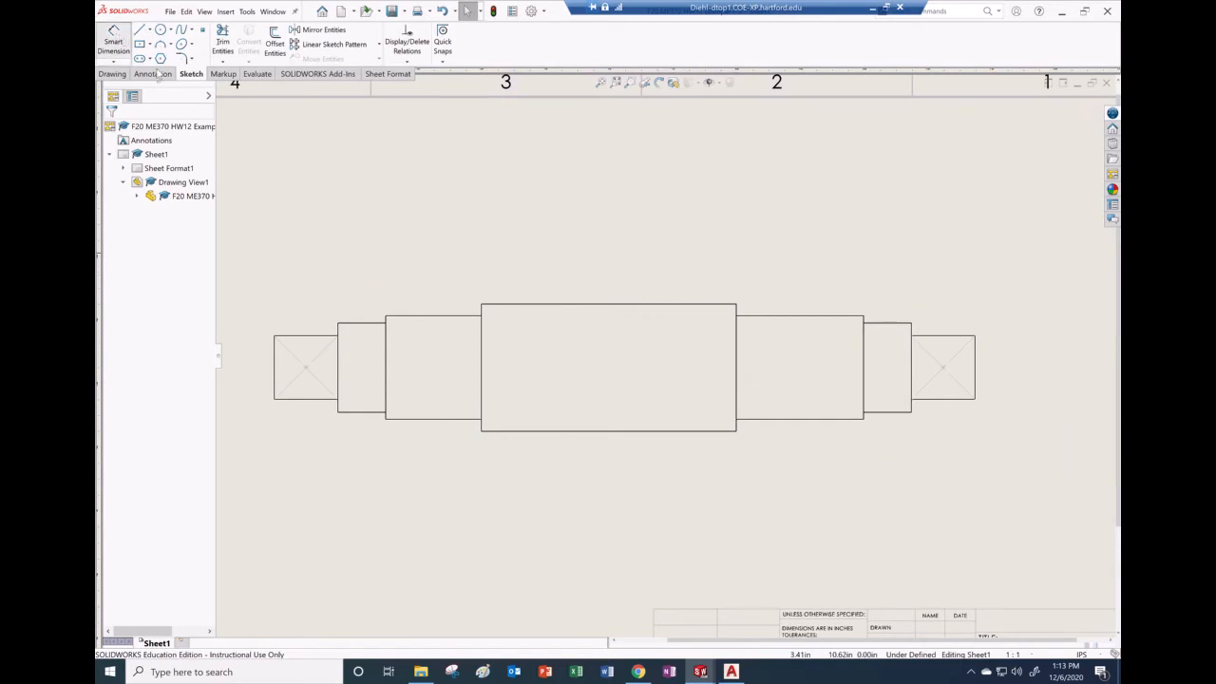
{"action": "left_click", "coordinate": [306, 367]}
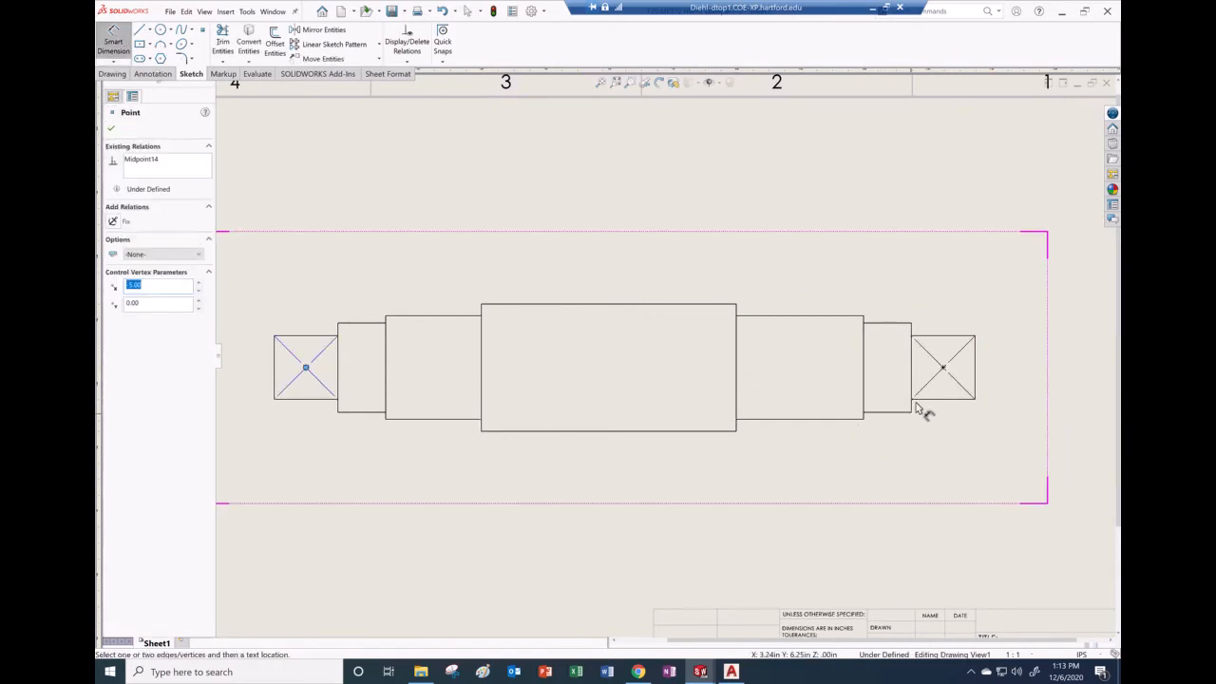
{"action": "left_click", "coordinate": [944, 369]}
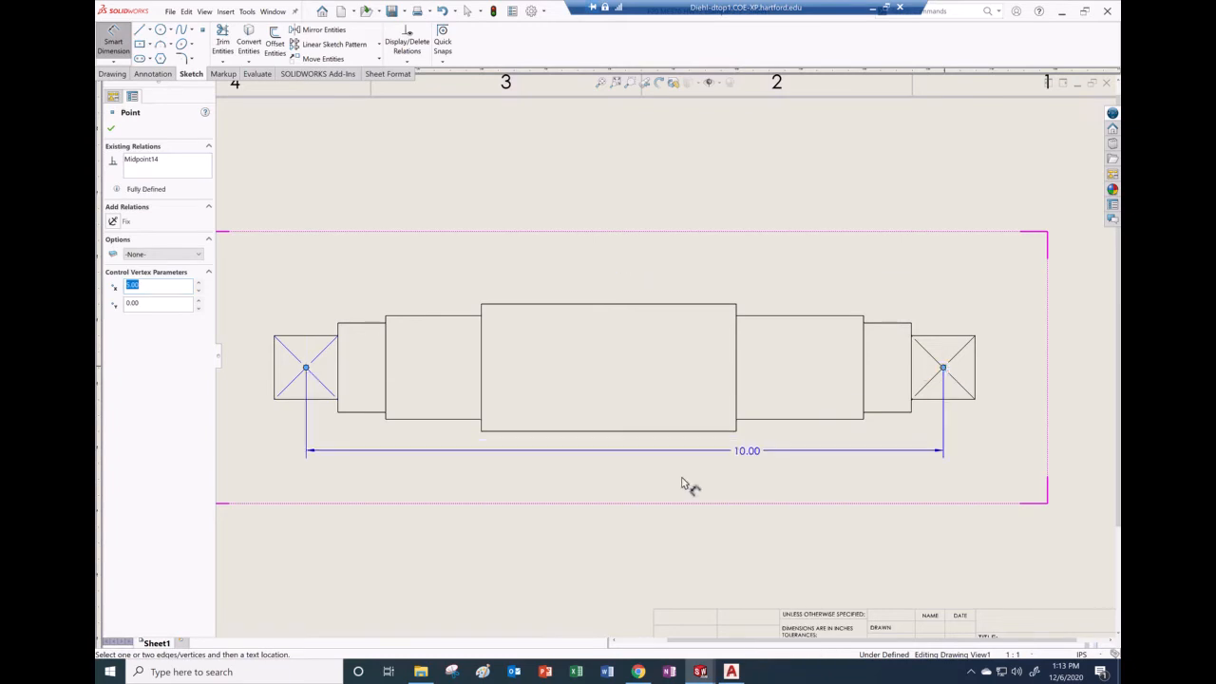
{"action": "left_click", "coordinate": [641, 490]}
{"action": "left_click", "coordinate": [667, 492]}
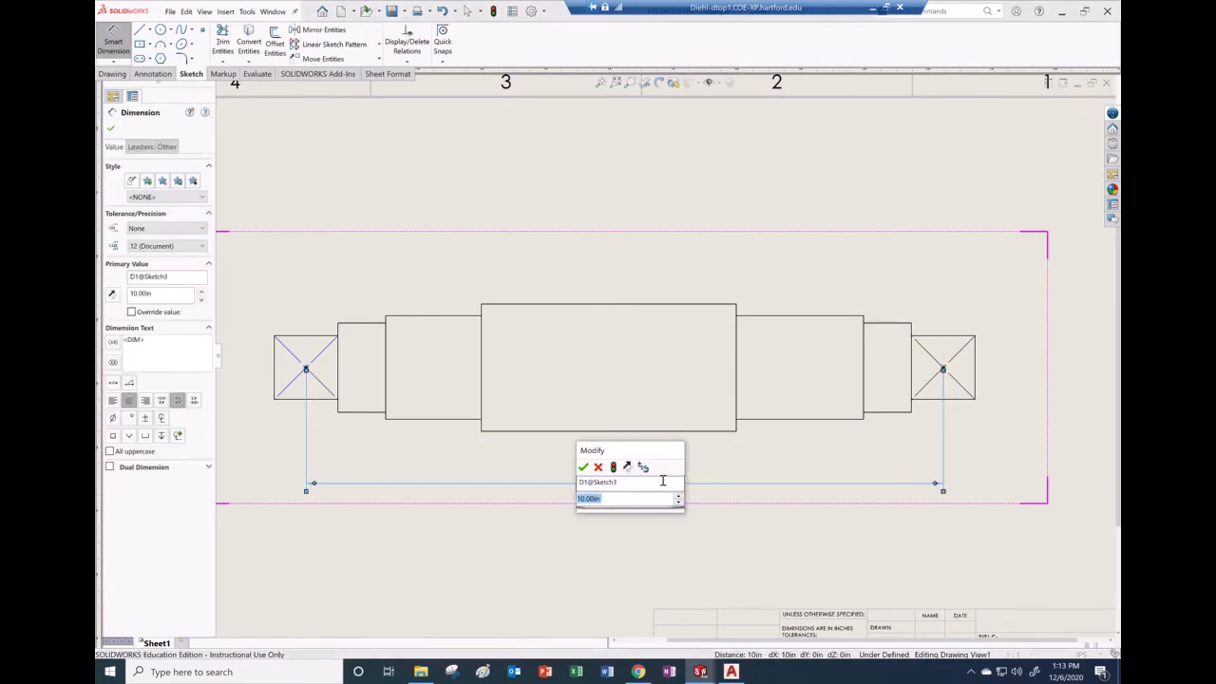
{"action": "key", "text": "Return"}
{"action": "key", "text": "Escape"}
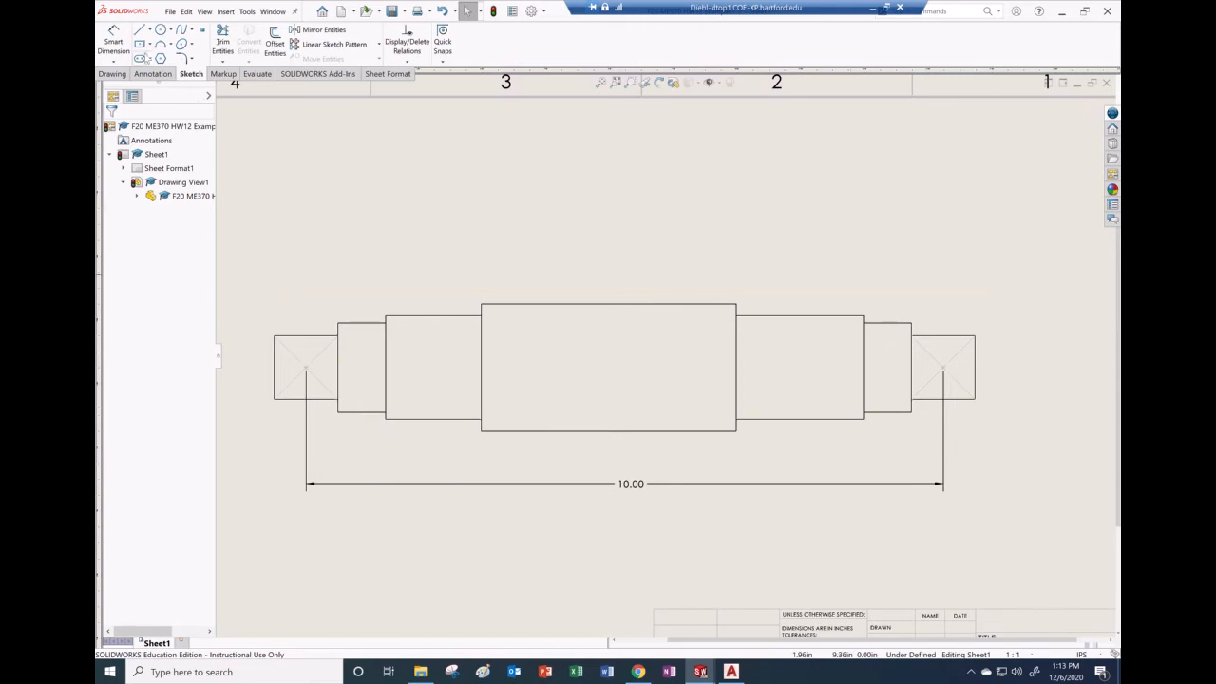
{"action": "left_click", "coordinate": [113, 36]}
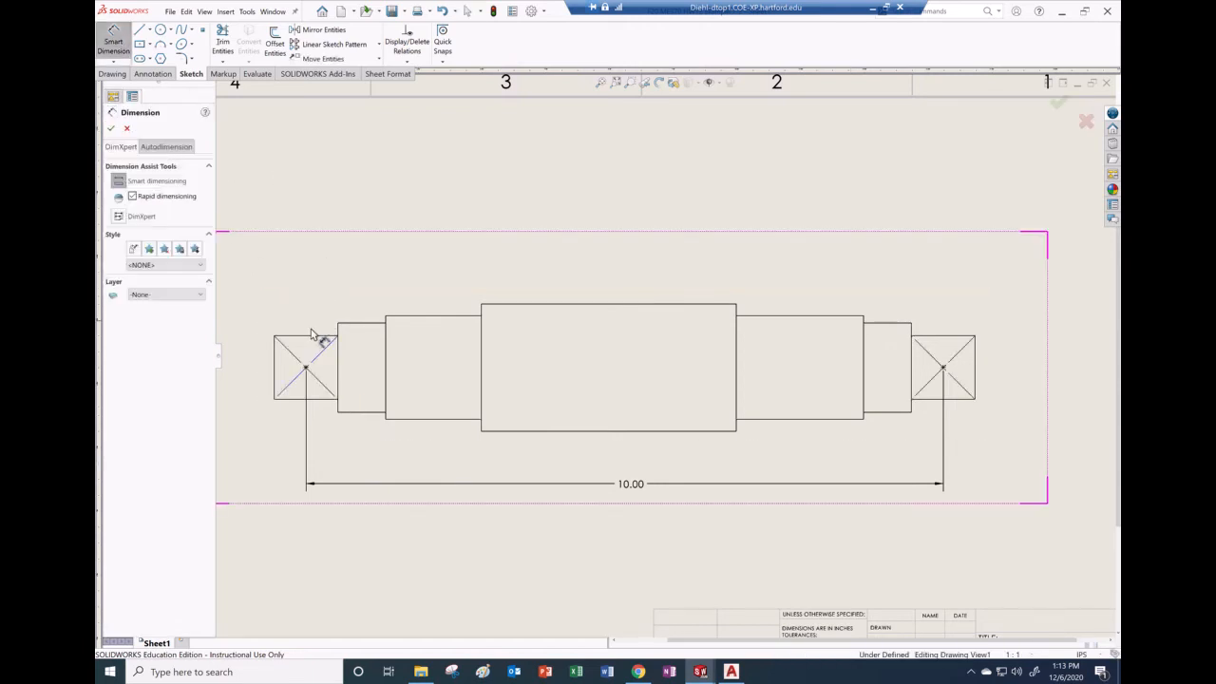
{"action": "left_click", "coordinate": [276, 361]}
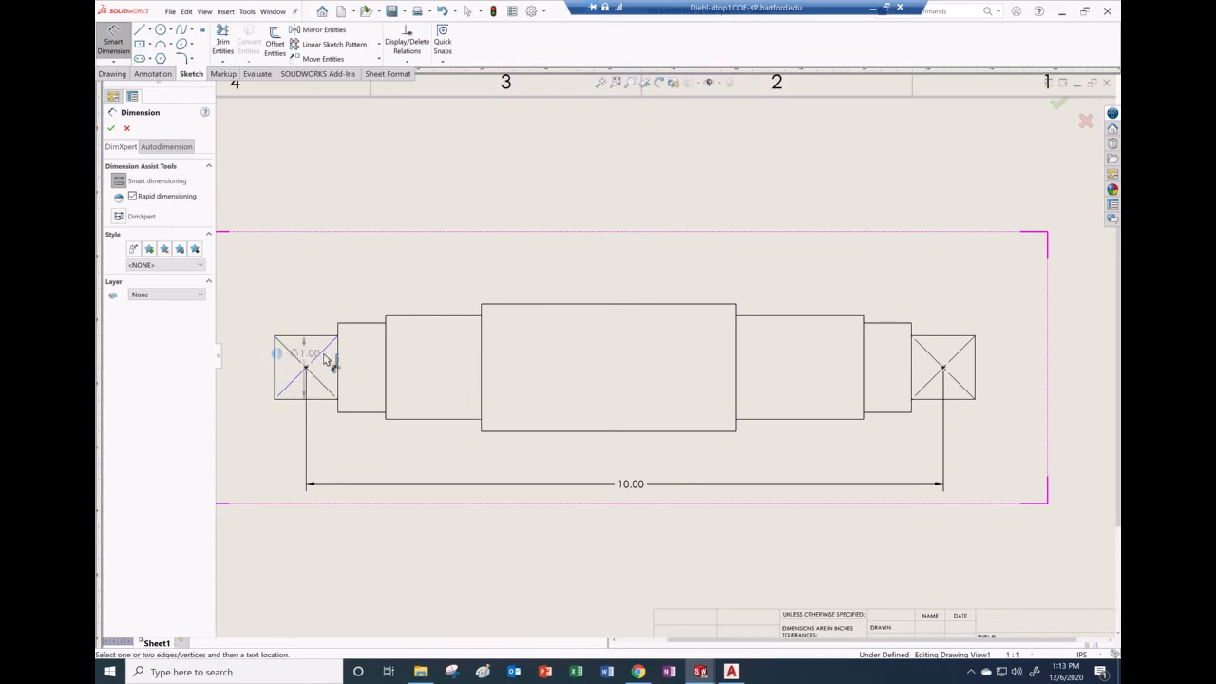
{"action": "left_click", "coordinate": [342, 352]}
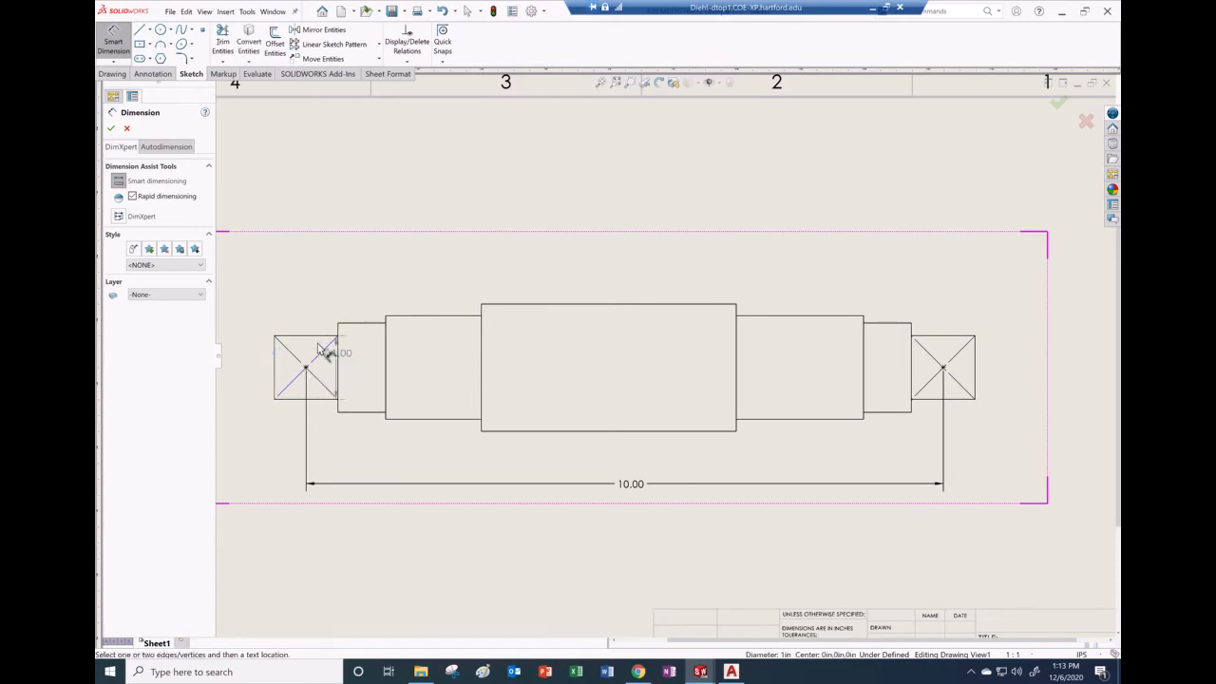
{"action": "key", "text": "Escape"}
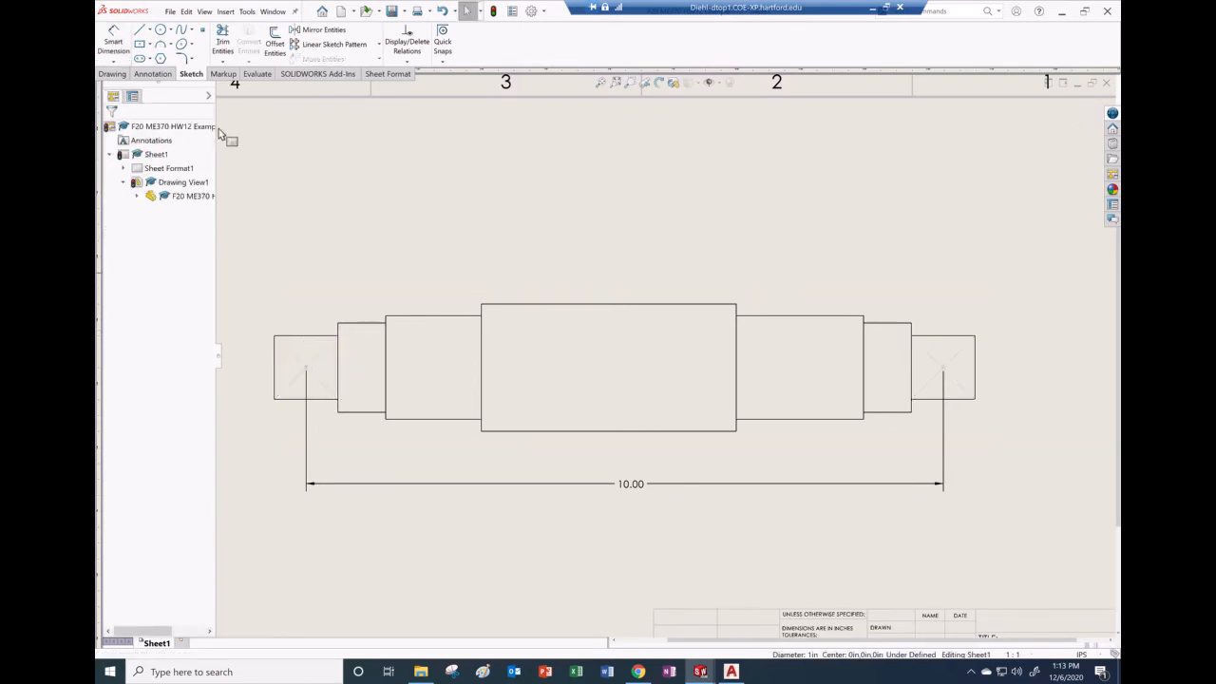
{"action": "left_click", "coordinate": [114, 34]}
{"action": "left_click", "coordinate": [318, 353]}
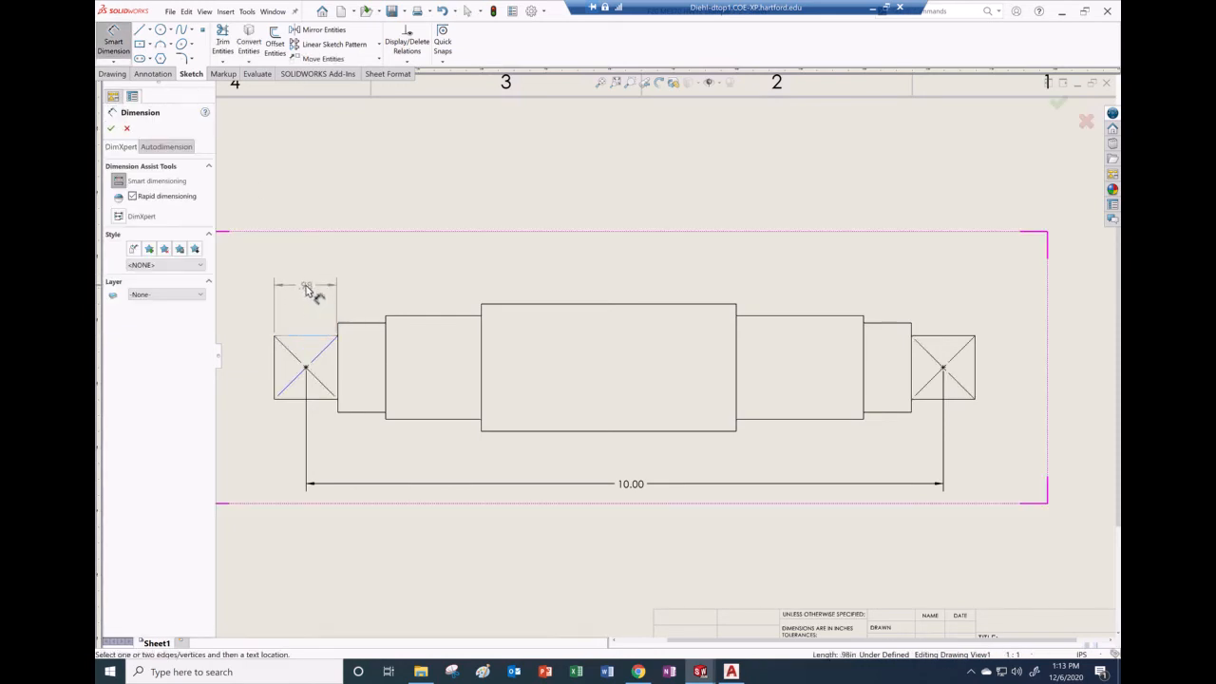
{"action": "key", "text": "Escape"}
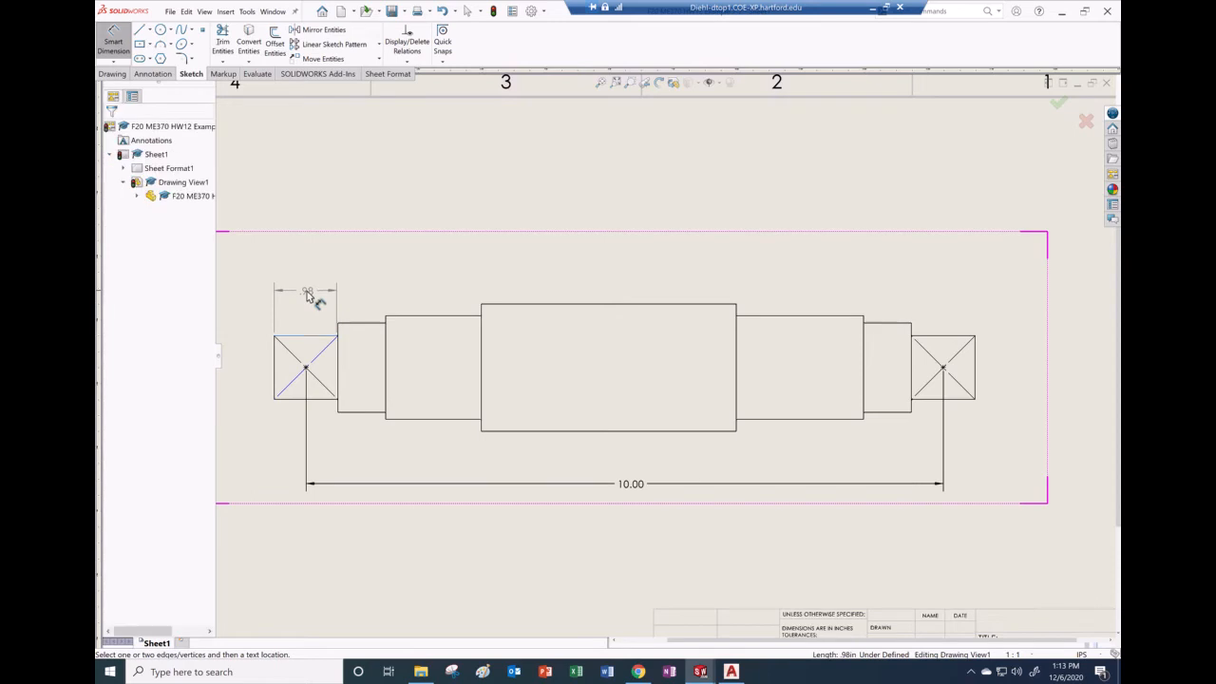
- Dimension the left end section's length from its end face to the shoulder edge, placing it above the shaft
{"action": "left_click", "coordinate": [113, 33]}
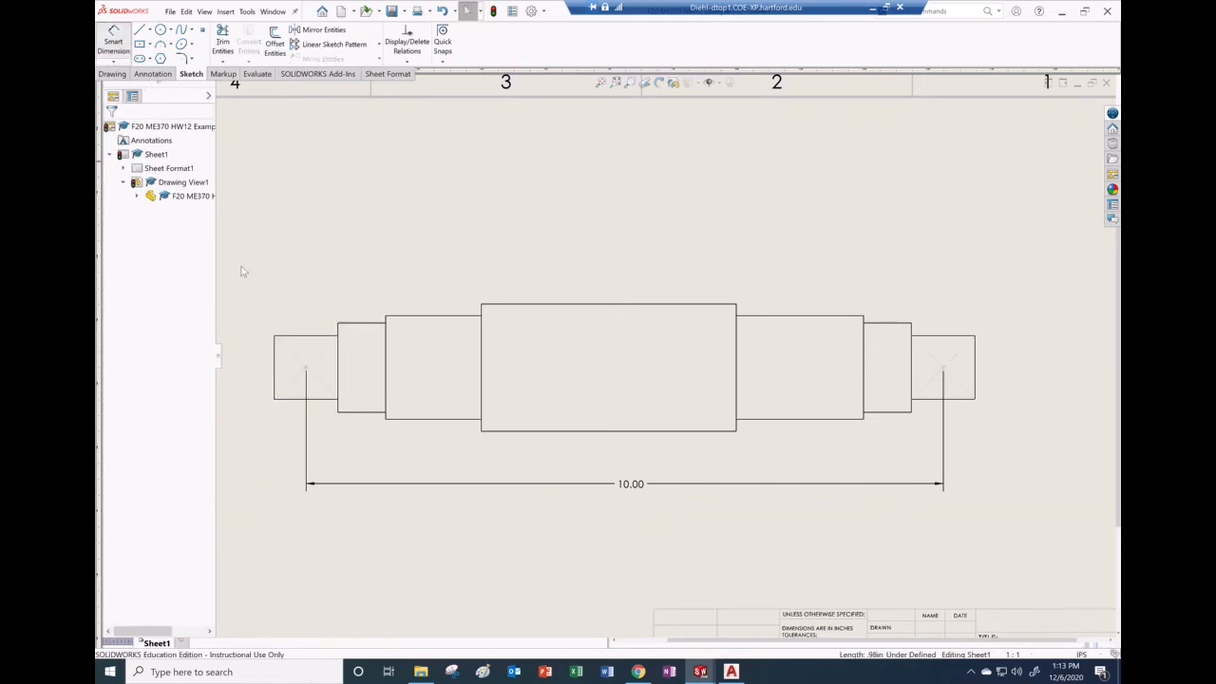
{"action": "left_click", "coordinate": [276, 352]}
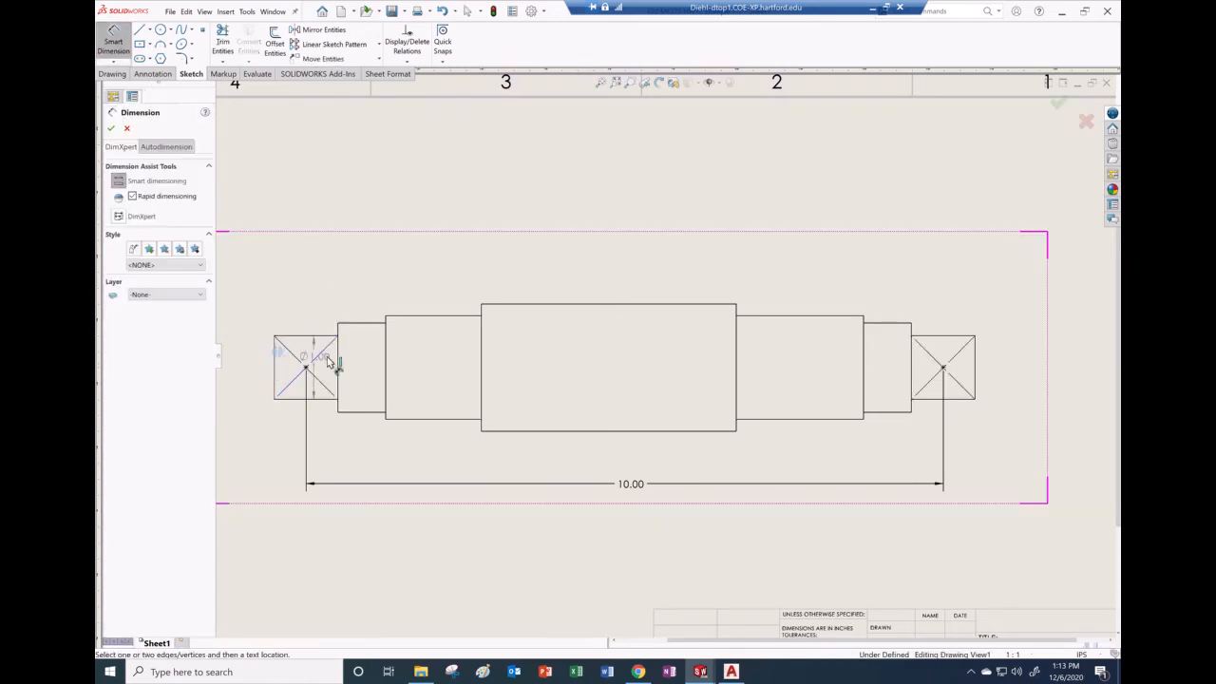
{"action": "left_click", "coordinate": [339, 356]}
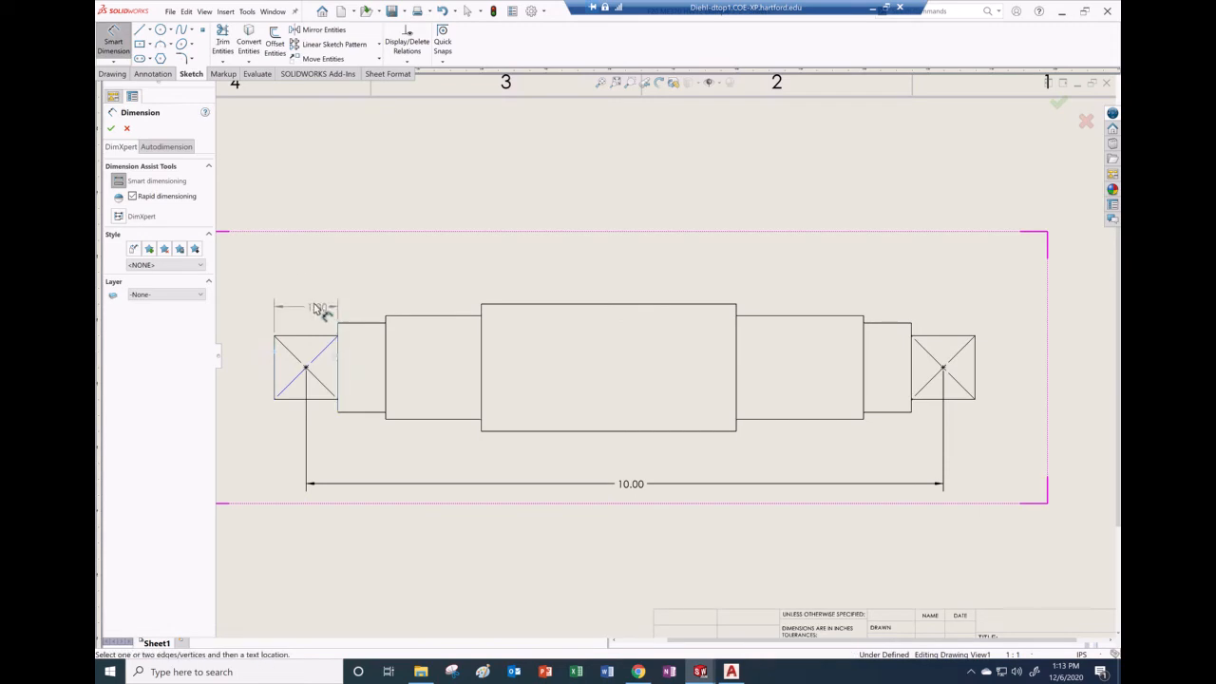
{"action": "left_click", "coordinate": [308, 294]}
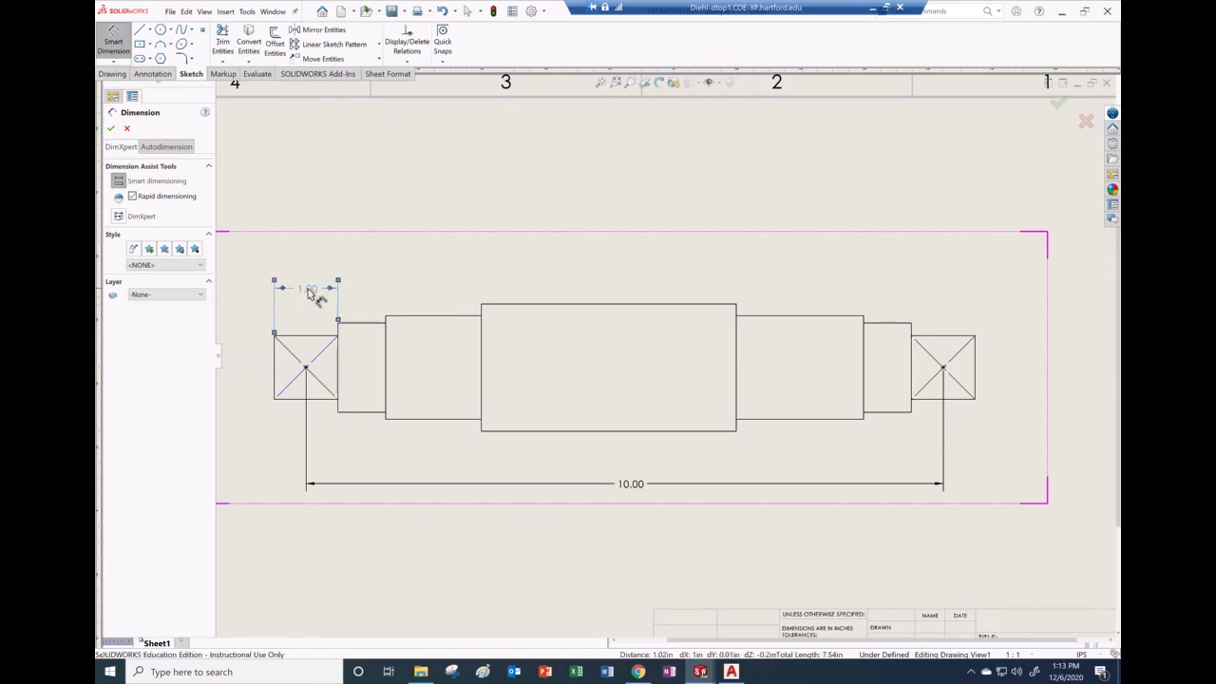
- Add a horizontal dimension for the length of the second section from the left, in line with the end section's dimension
{"action": "left_click", "coordinate": [386, 332]}
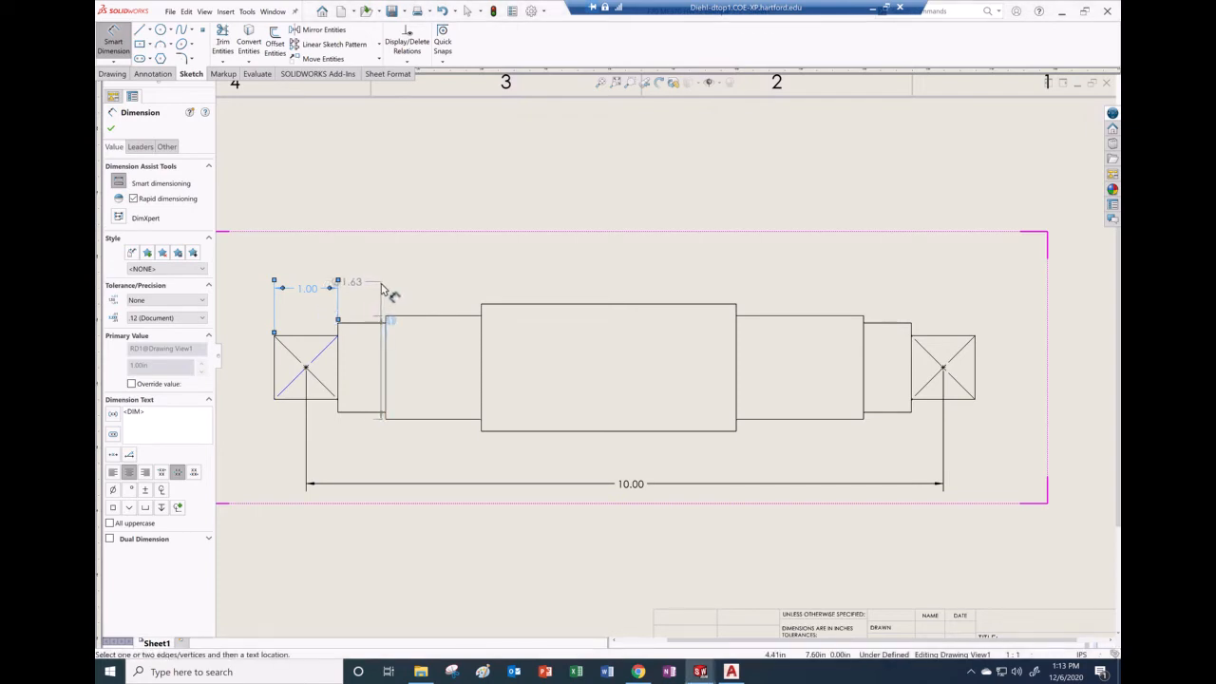
{"action": "key", "text": "Escape"}
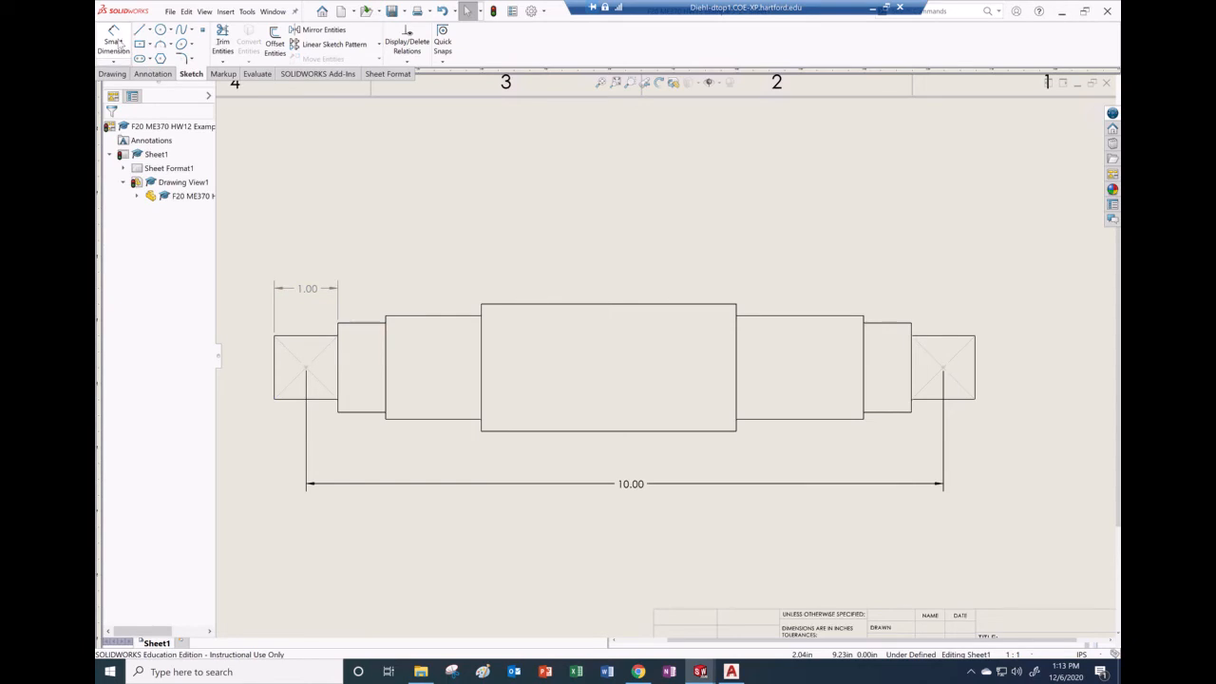
{"action": "left_click", "coordinate": [115, 63]}
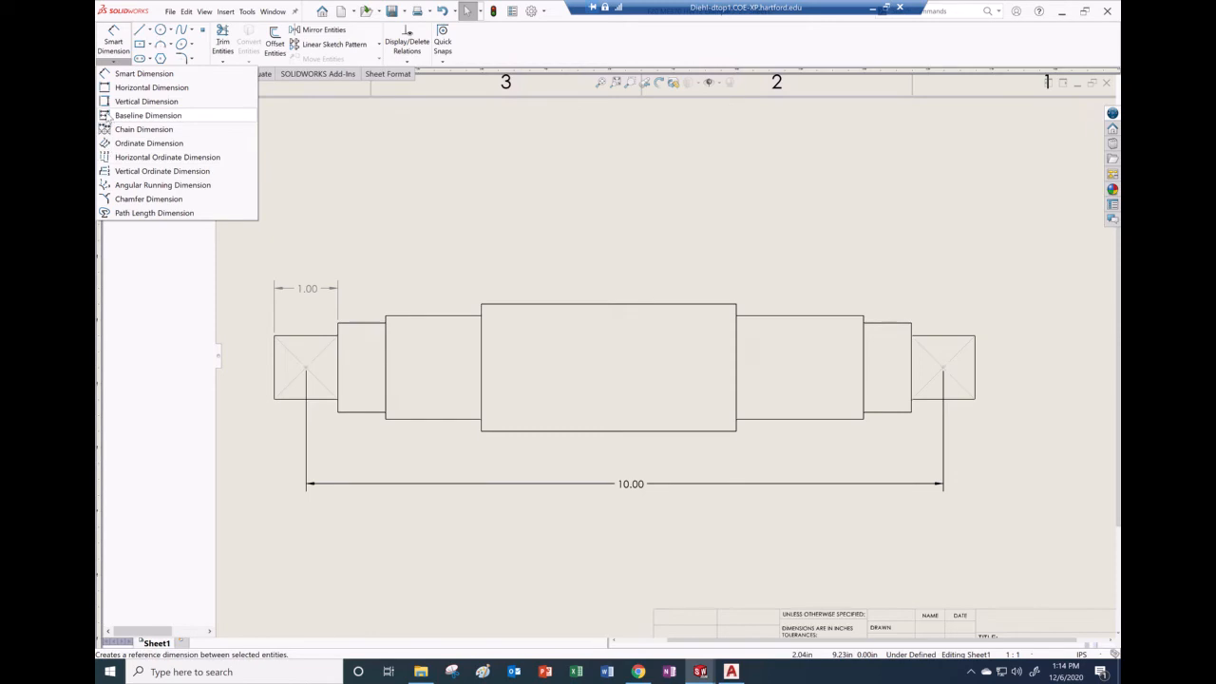
{"action": "left_click", "coordinate": [143, 73]}
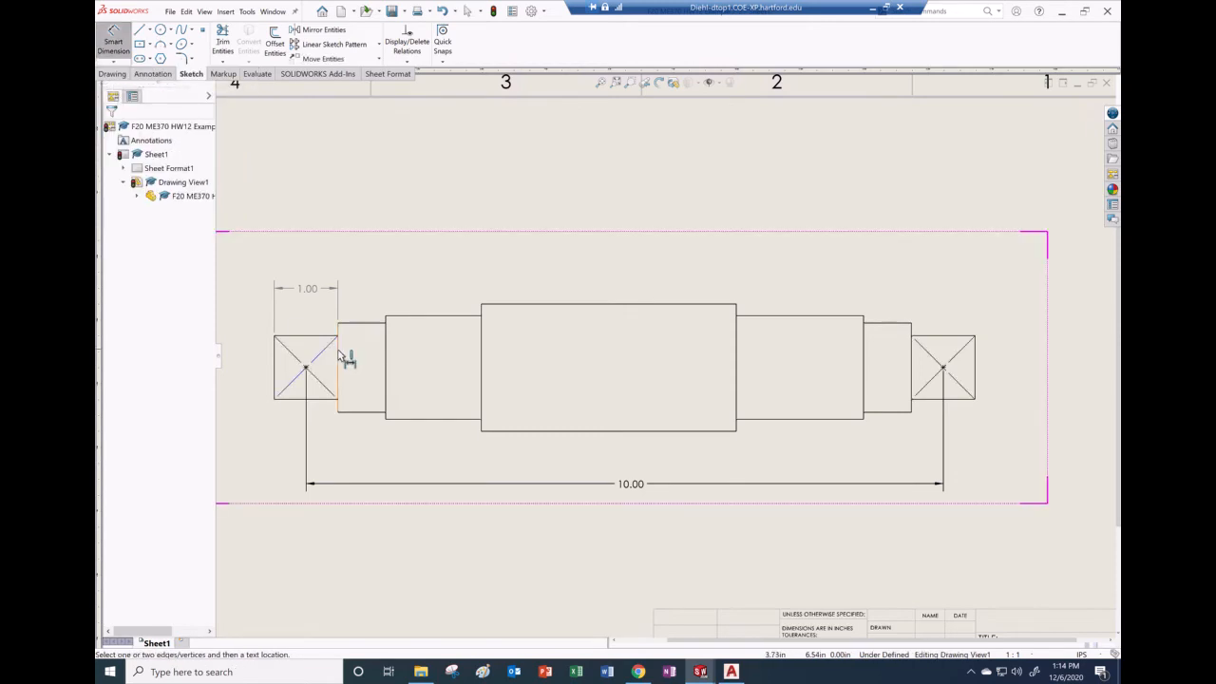
{"action": "left_click", "coordinate": [385, 334]}
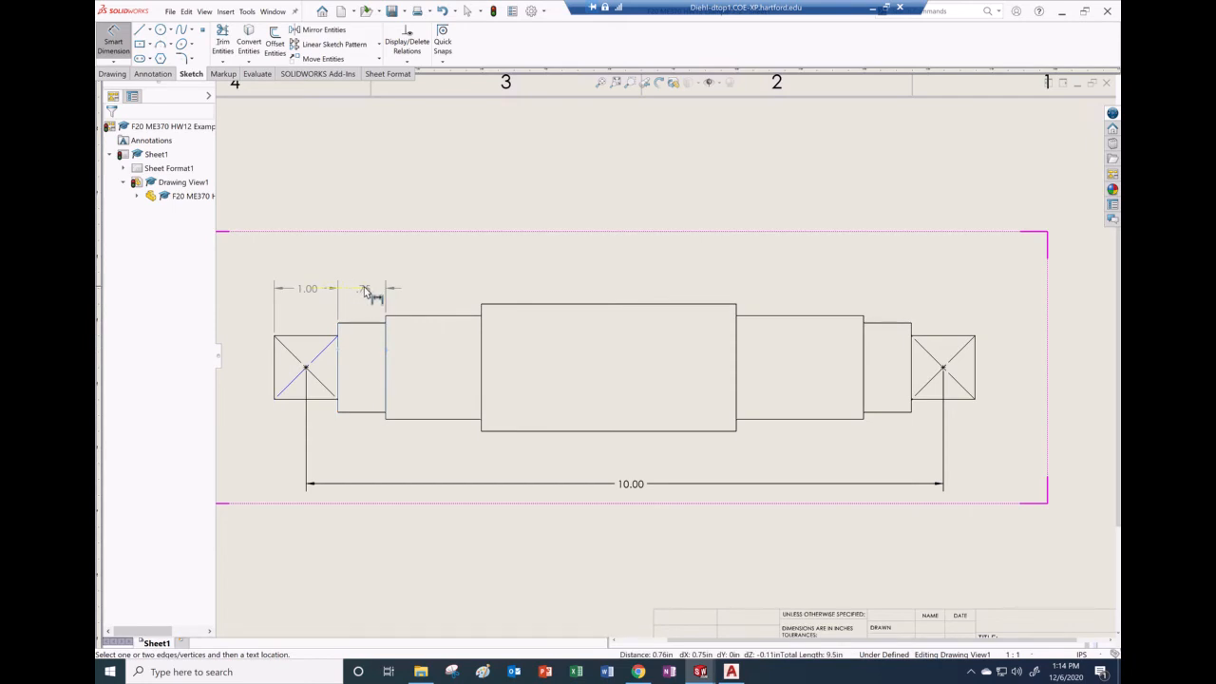
{"action": "left_click", "coordinate": [378, 290]}
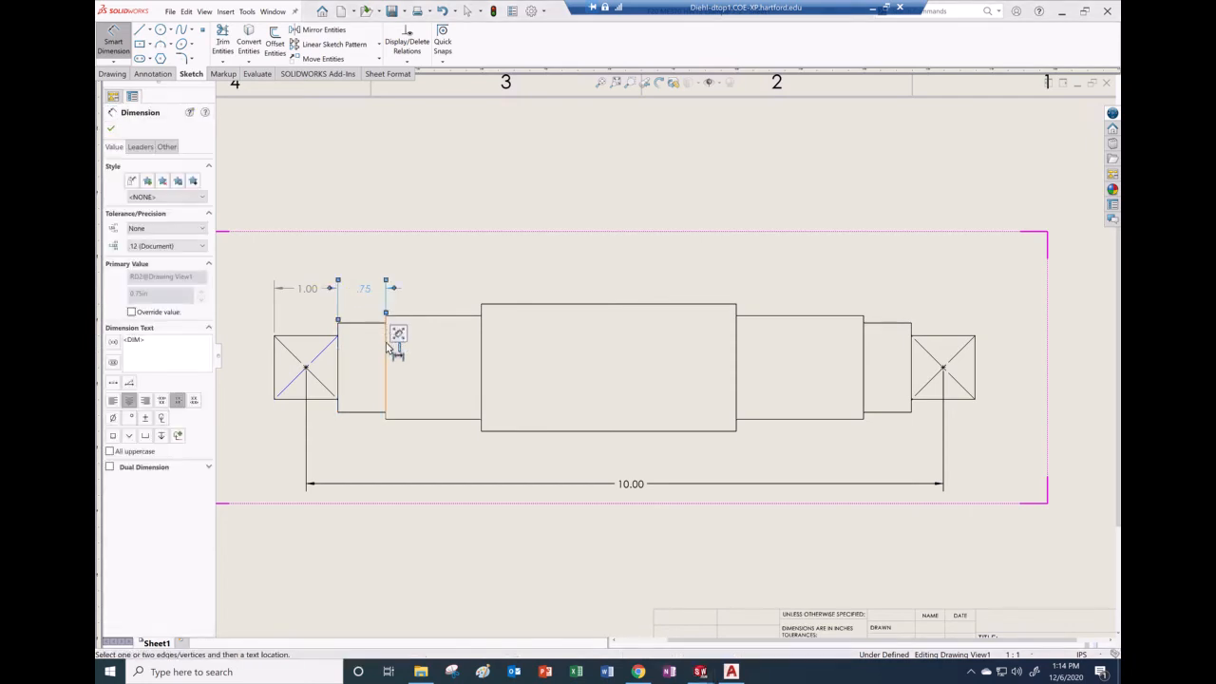
- Add horizontal length dimensions for the third section from the left and the large central section, aligned in the same row
{"action": "left_click", "coordinate": [482, 354]}
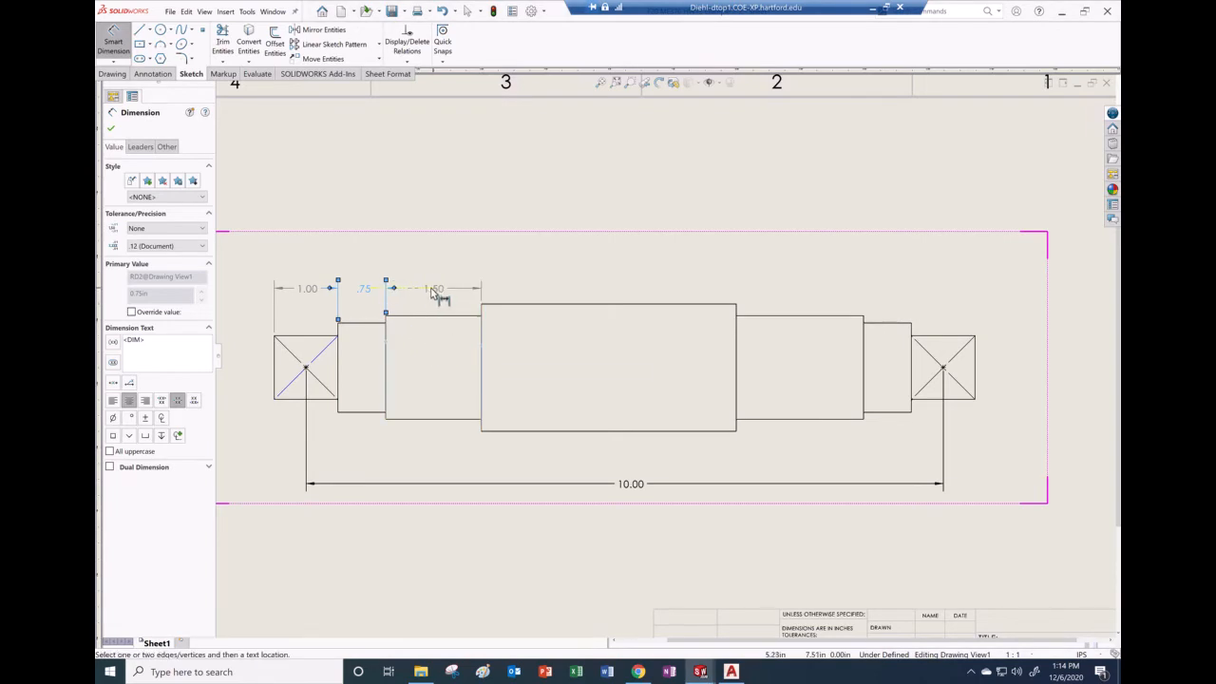
{"action": "left_click", "coordinate": [434, 297]}
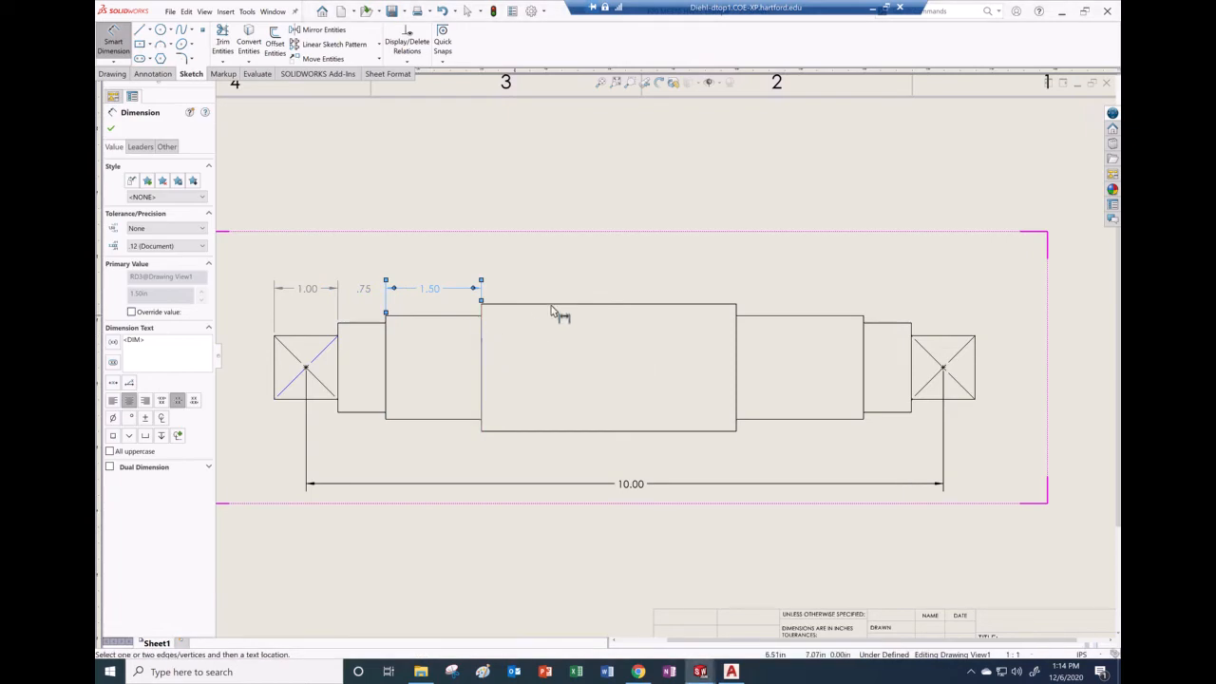
{"action": "left_click", "coordinate": [737, 369]}
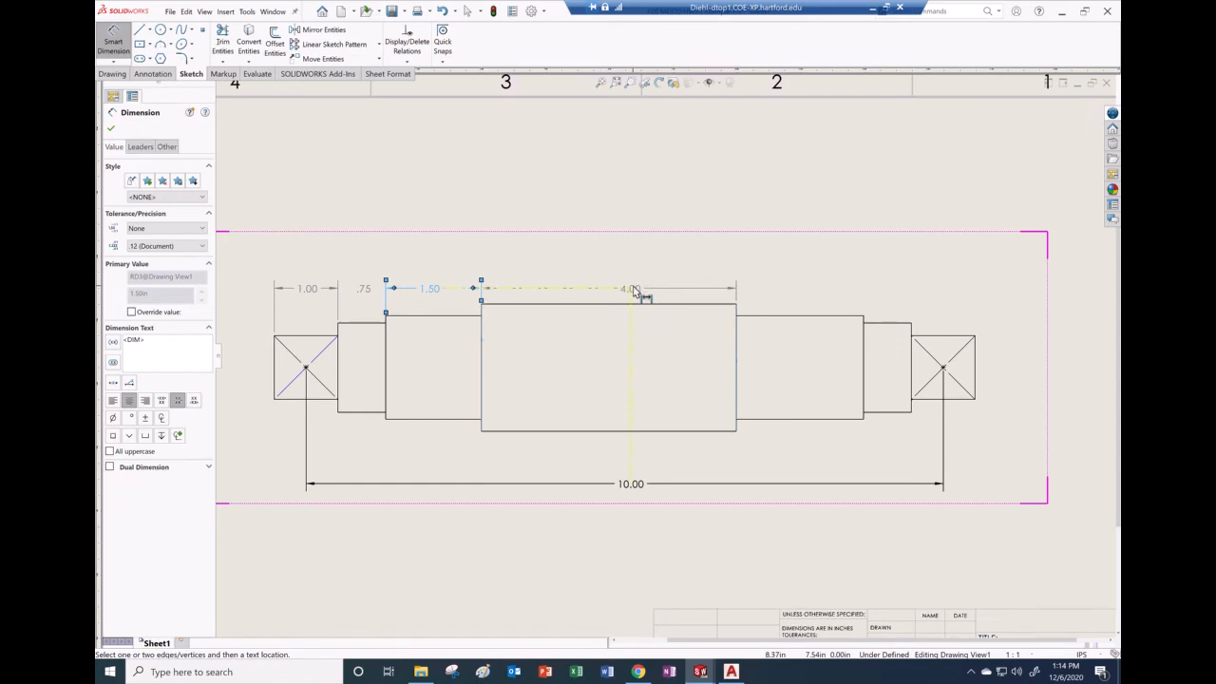
{"action": "left_click", "coordinate": [601, 288]}
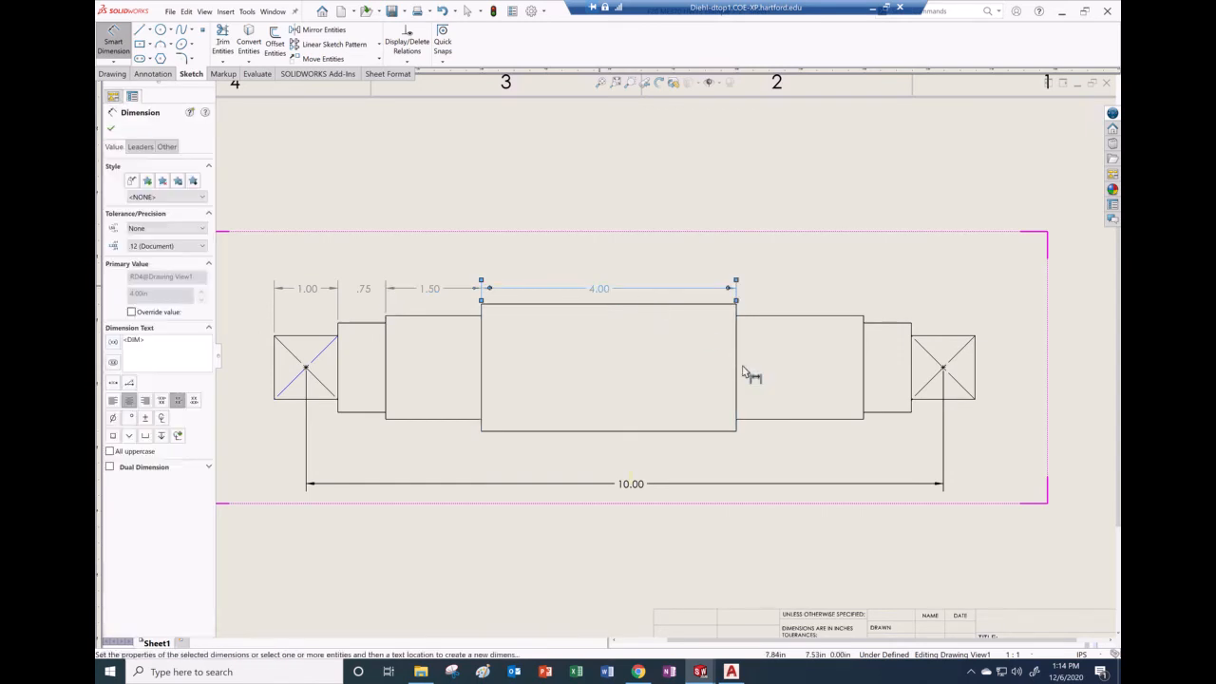
- Add horizontal length dimensions for the three sections right of the central one, continuing the row above the shaft
{"action": "left_click", "coordinate": [864, 372]}
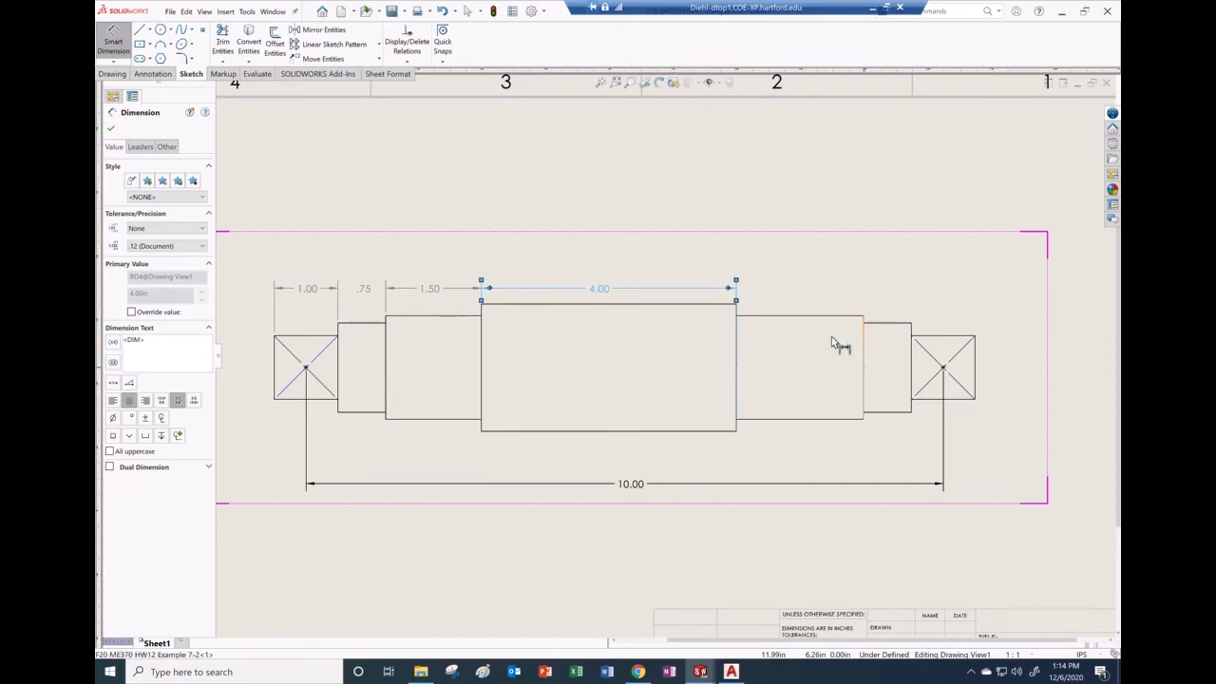
{"action": "left_click", "coordinate": [799, 291]}
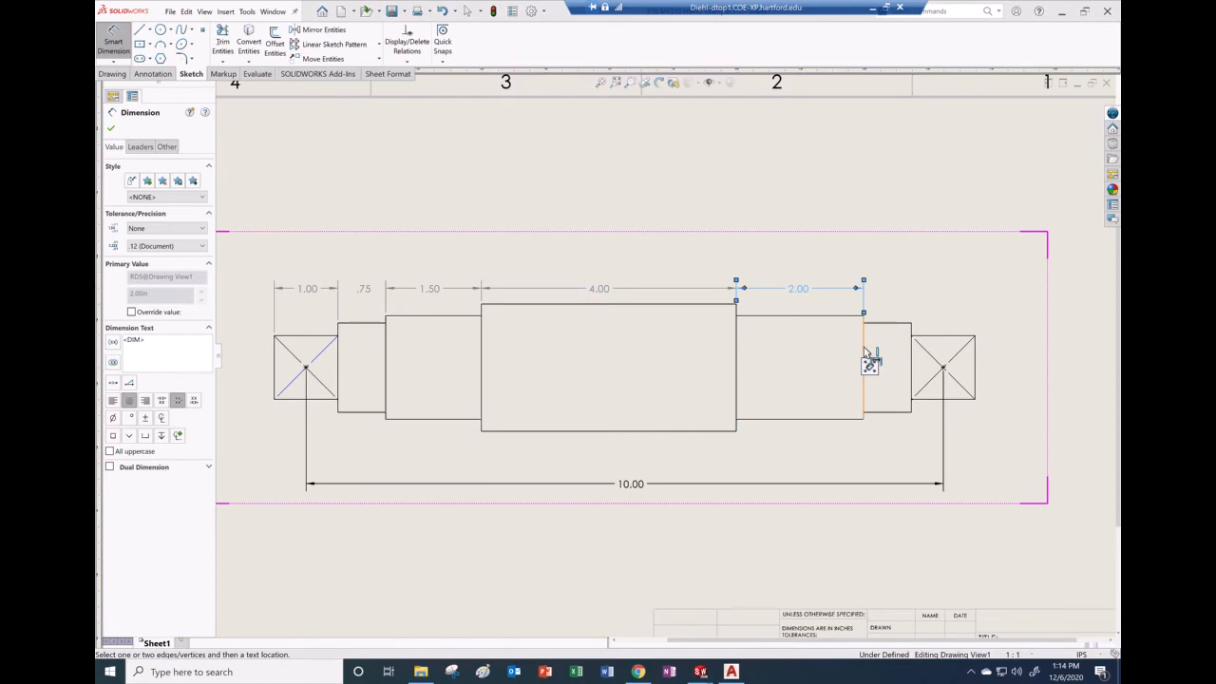
{"action": "left_click", "coordinate": [885, 289]}
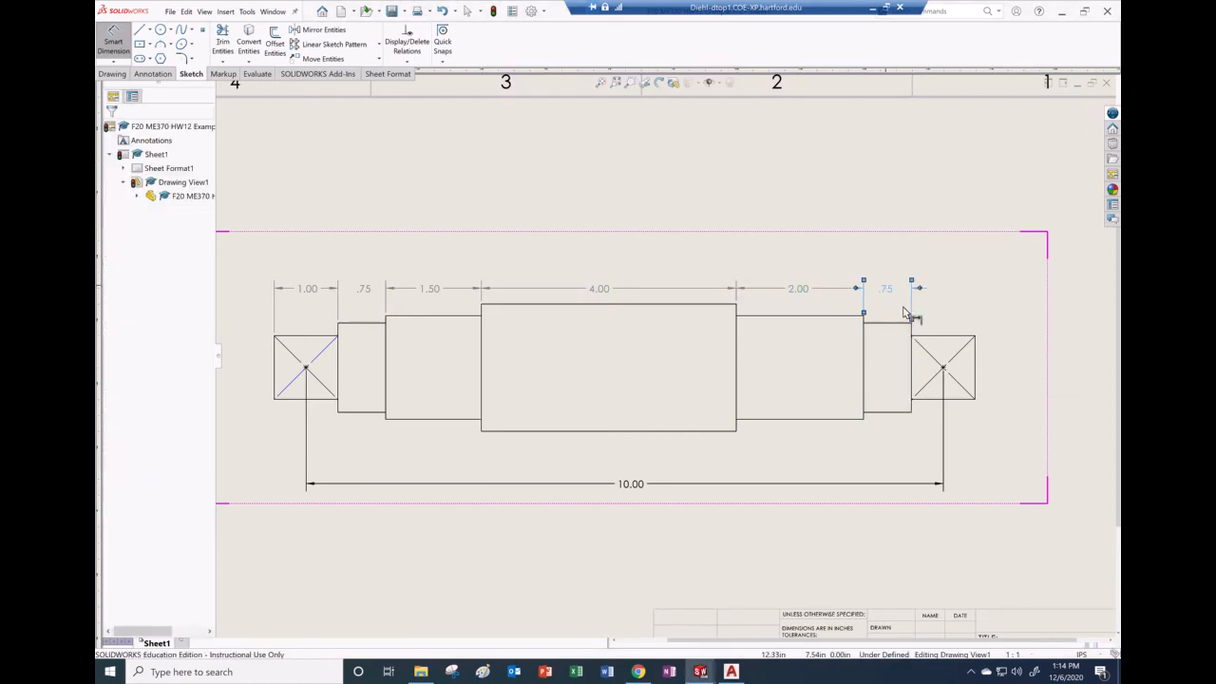
{"action": "left_click", "coordinate": [975, 367]}
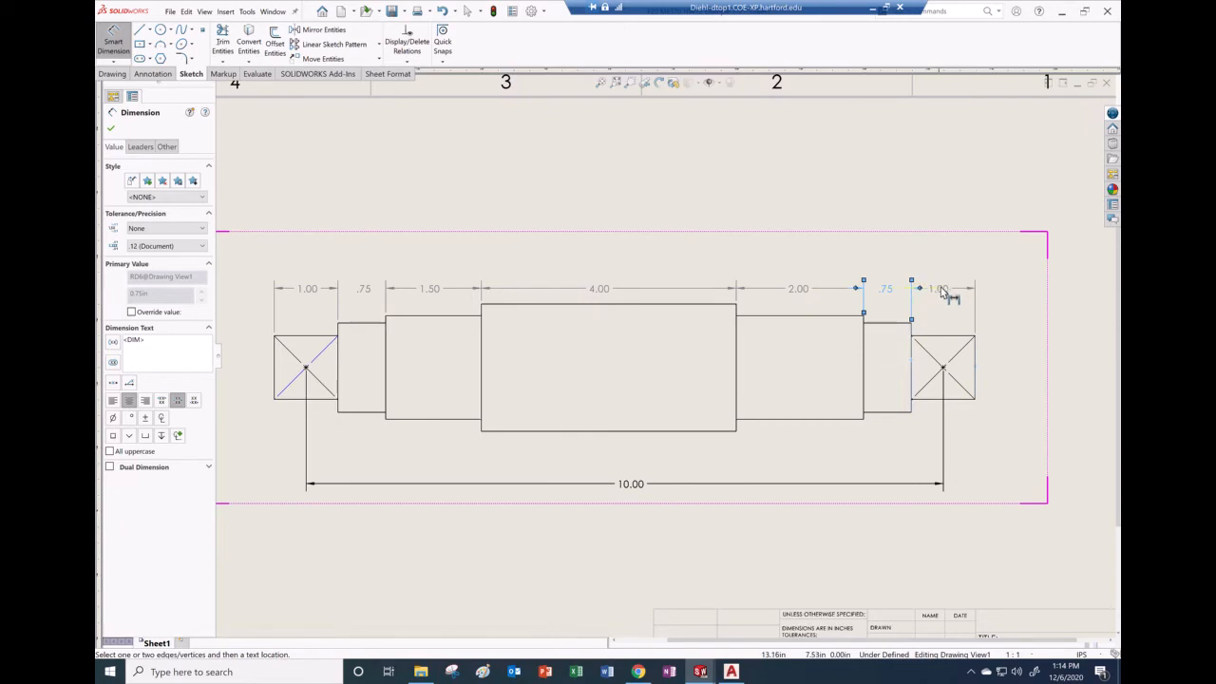
{"action": "left_click", "coordinate": [940, 295]}
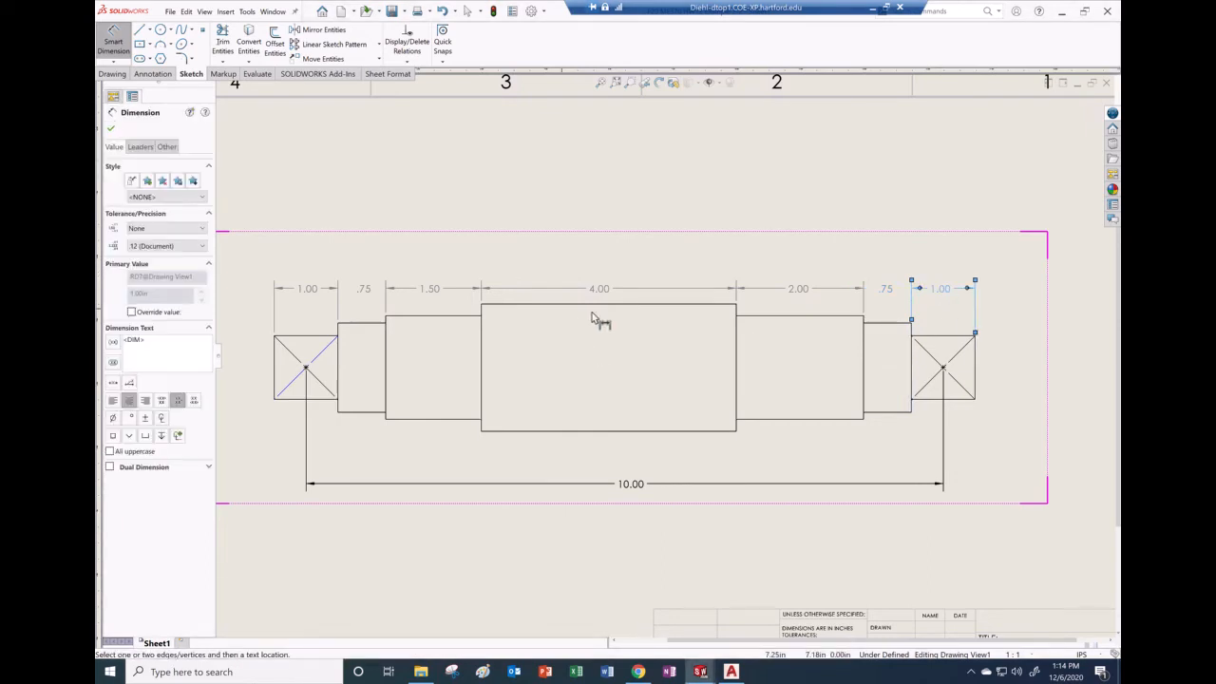
{"action": "key", "text": "Escape"}
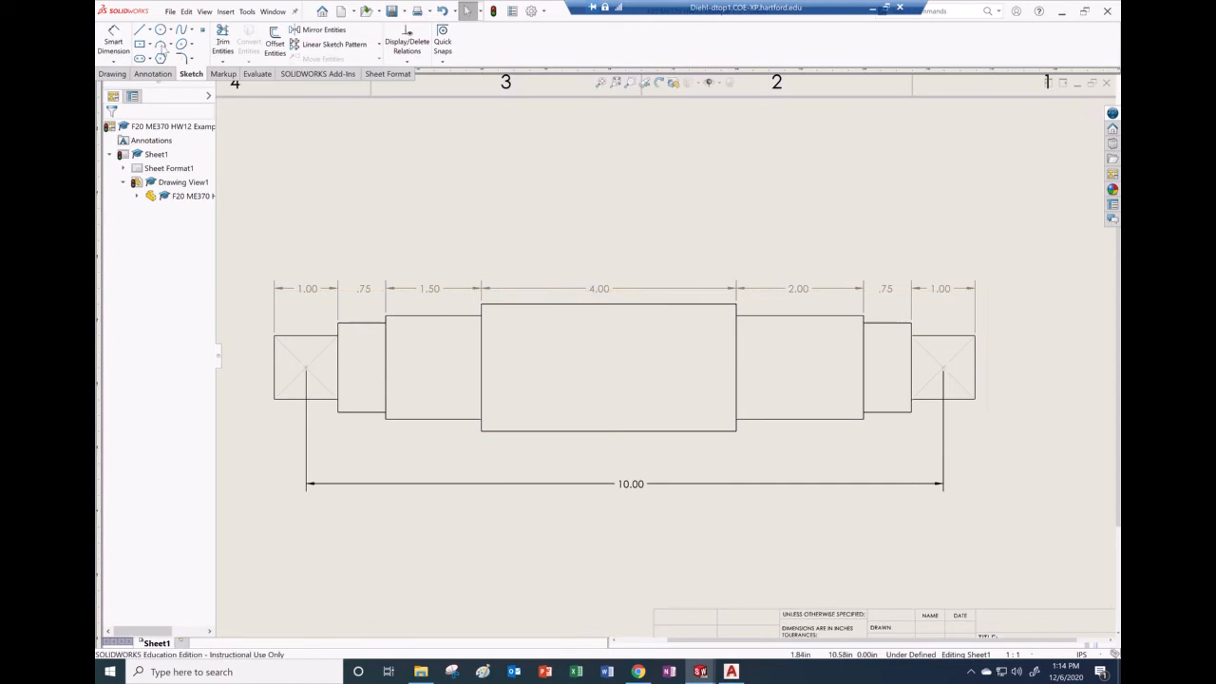
- Add a diameter dimension for the left end section, placed outside its end face with the text below
{"action": "left_click", "coordinate": [114, 40]}
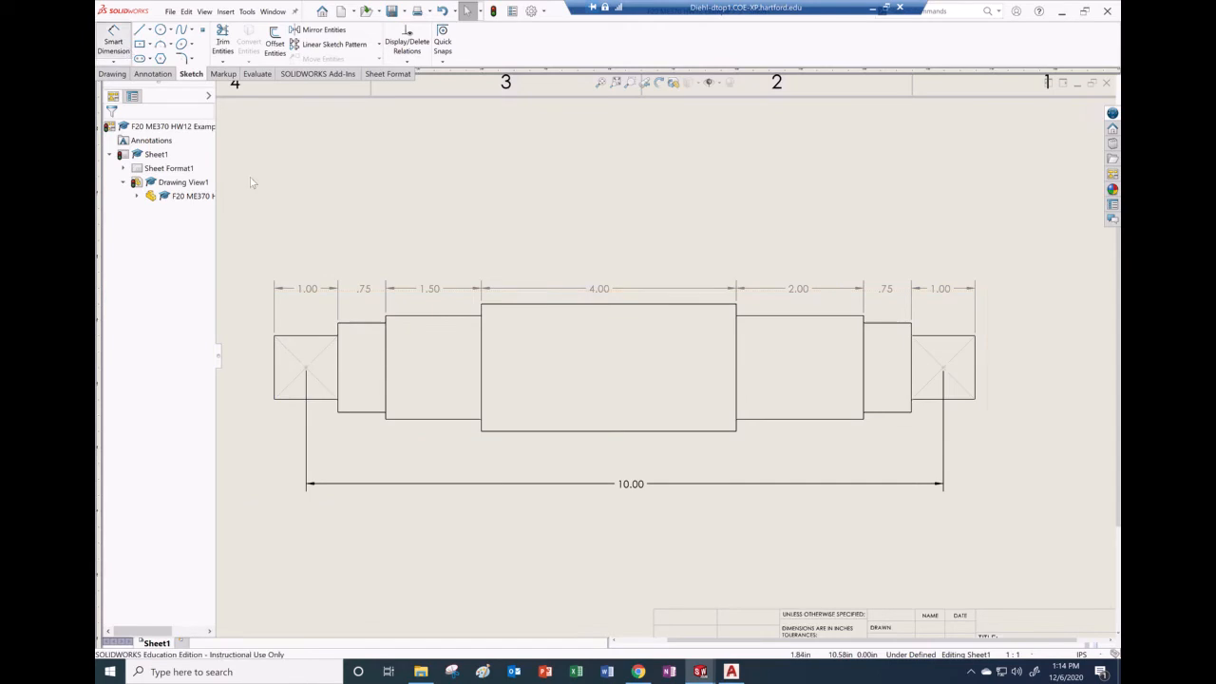
{"action": "left_click", "coordinate": [275, 394]}
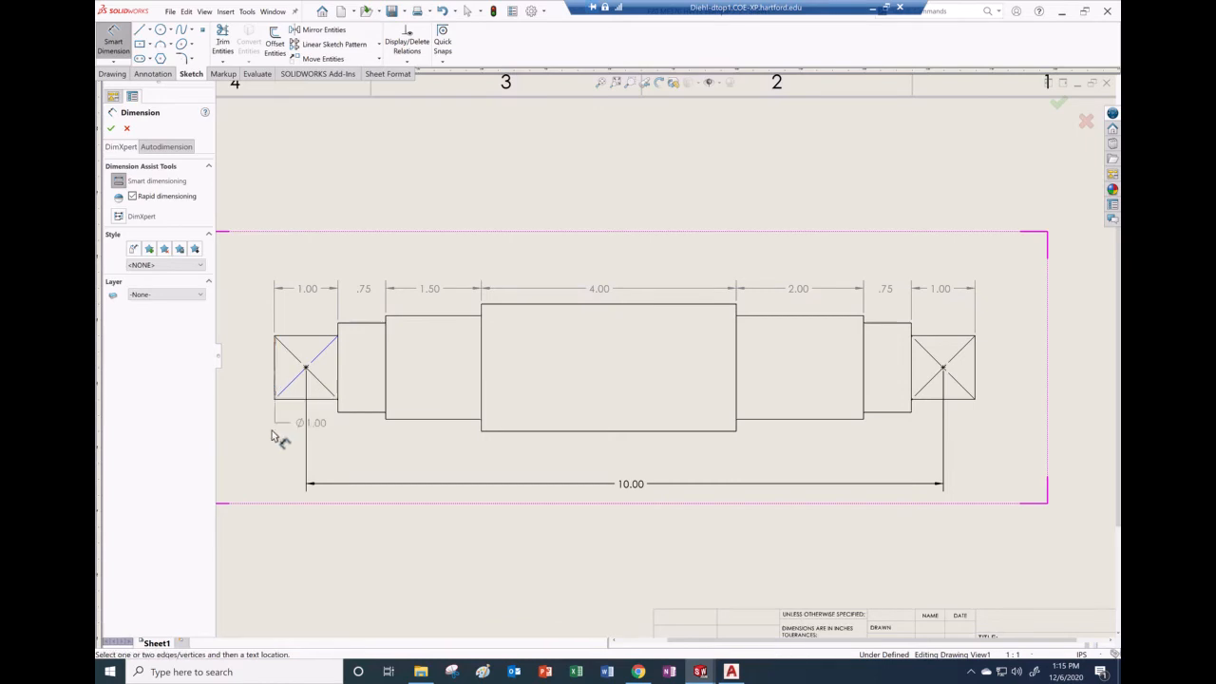
{"action": "scroll", "coordinate": [294, 464], "scroll_direction": "up", "scroll_amount": 3}
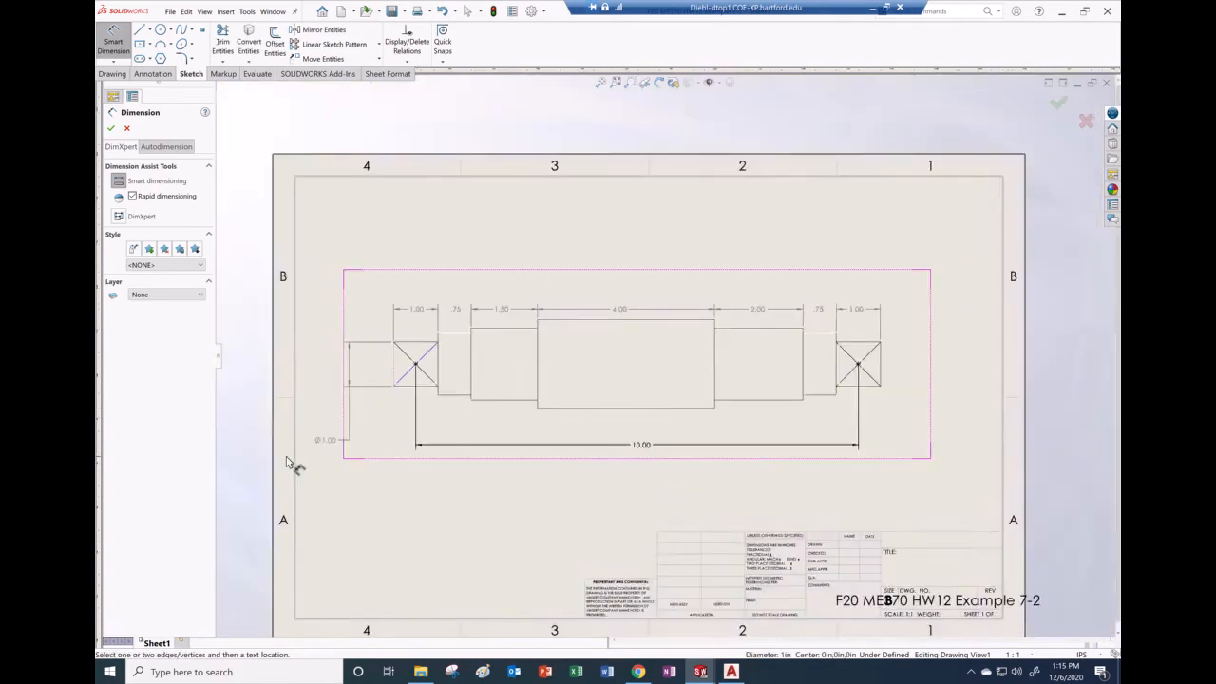
{"action": "scroll", "coordinate": [318, 447], "scroll_direction": "down", "scroll_amount": 3}
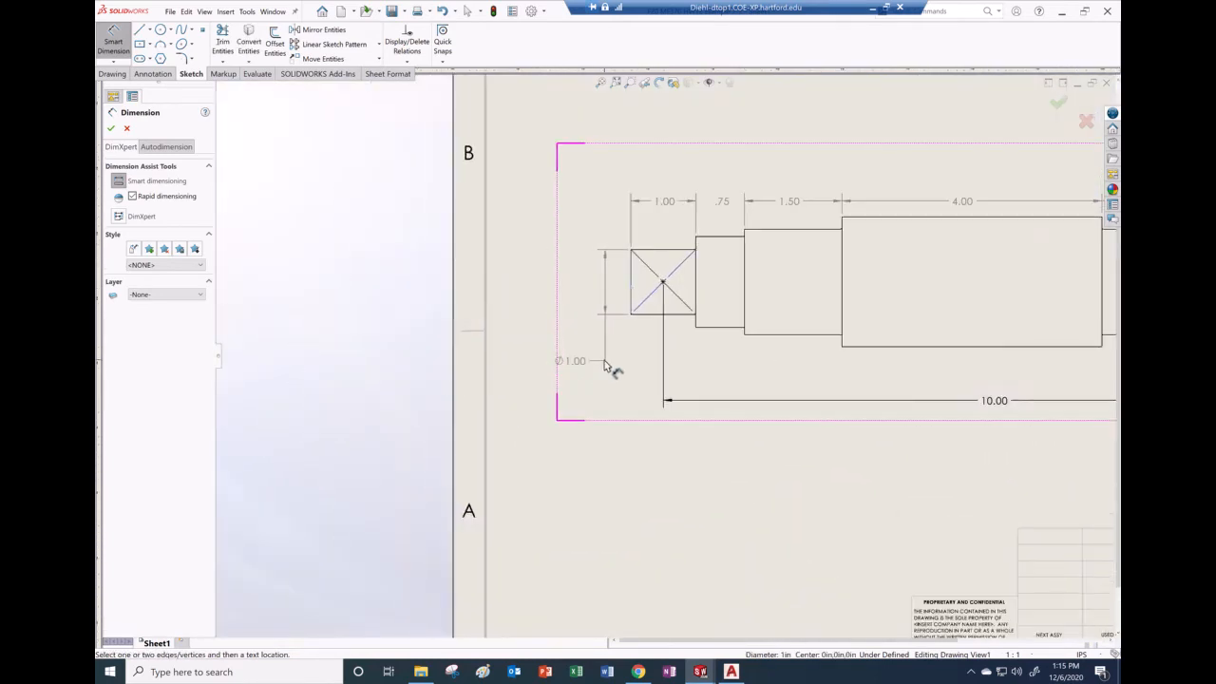
{"action": "left_click", "coordinate": [604, 366]}
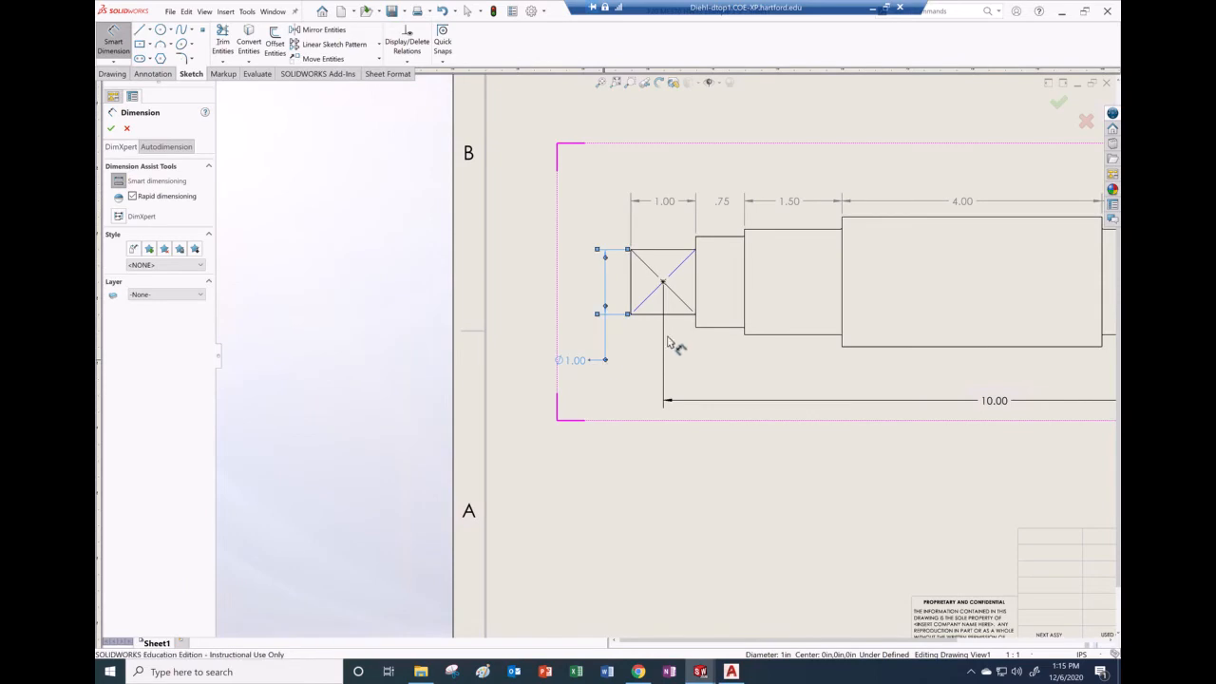
- Add diameter dimensions for the second and third sections from the left and the large central section, placing their text below the shaft
{"action": "left_click", "coordinate": [707, 275]}
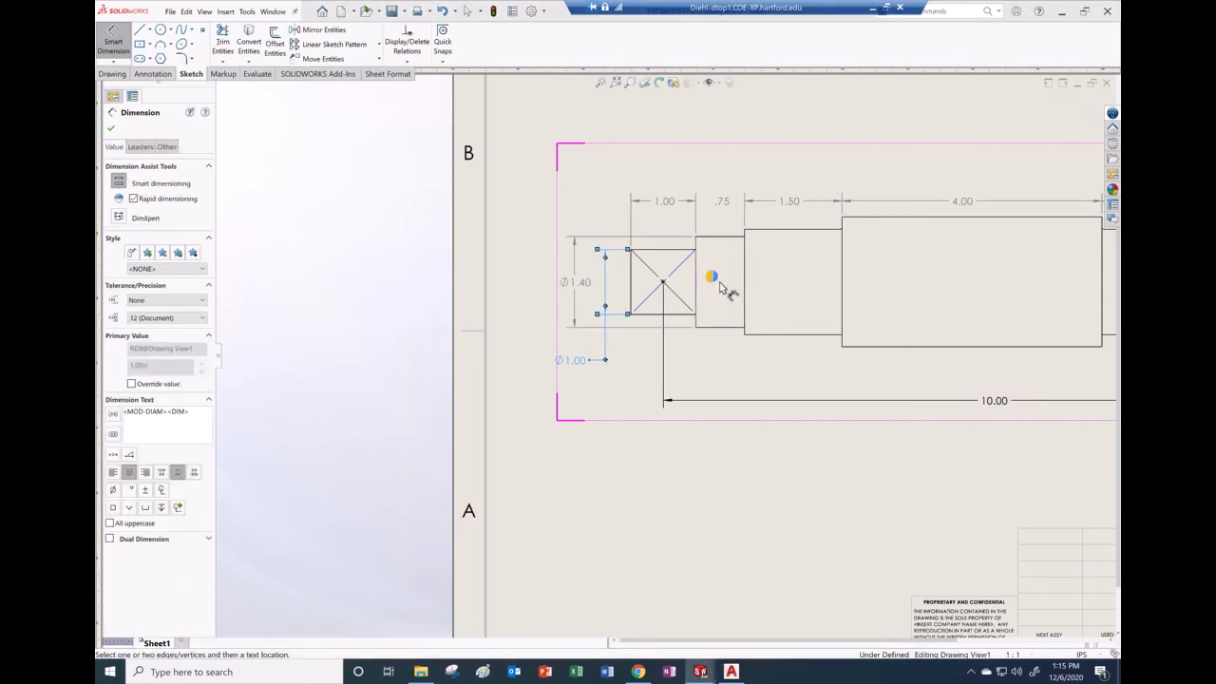
{"action": "left_click", "coordinate": [715, 371]}
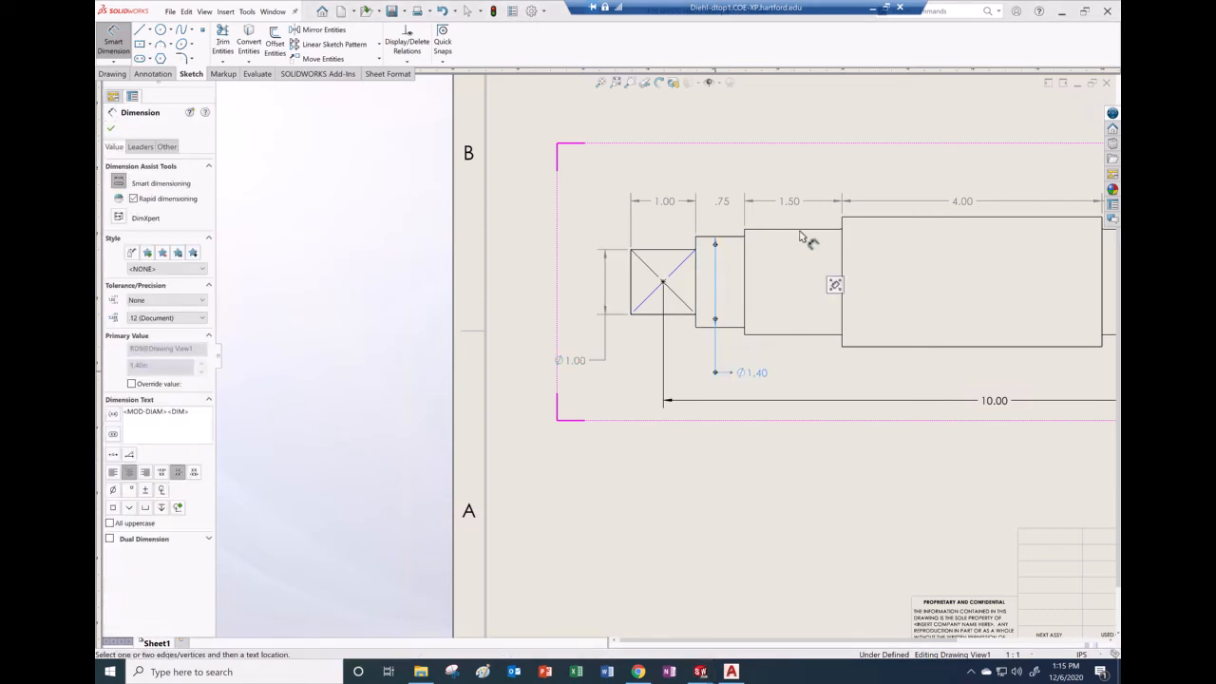
{"action": "left_click", "coordinate": [746, 274]}
{"action": "left_click", "coordinate": [799, 377]}
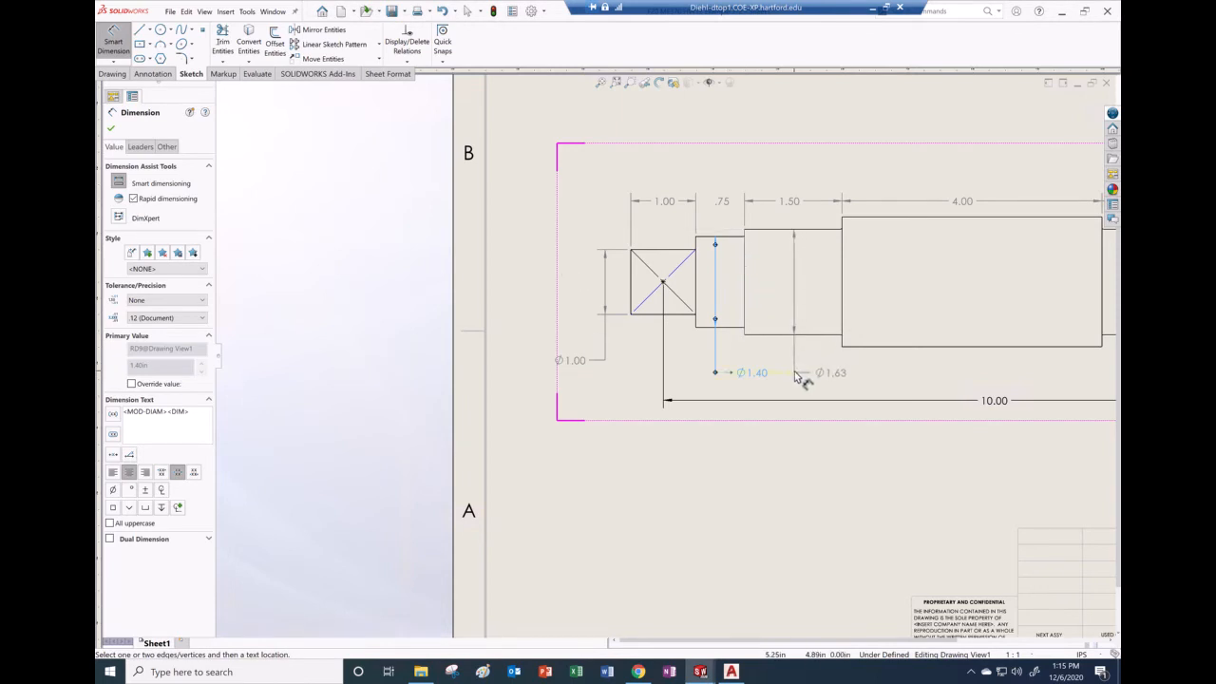
{"action": "left_click", "coordinate": [926, 218]}
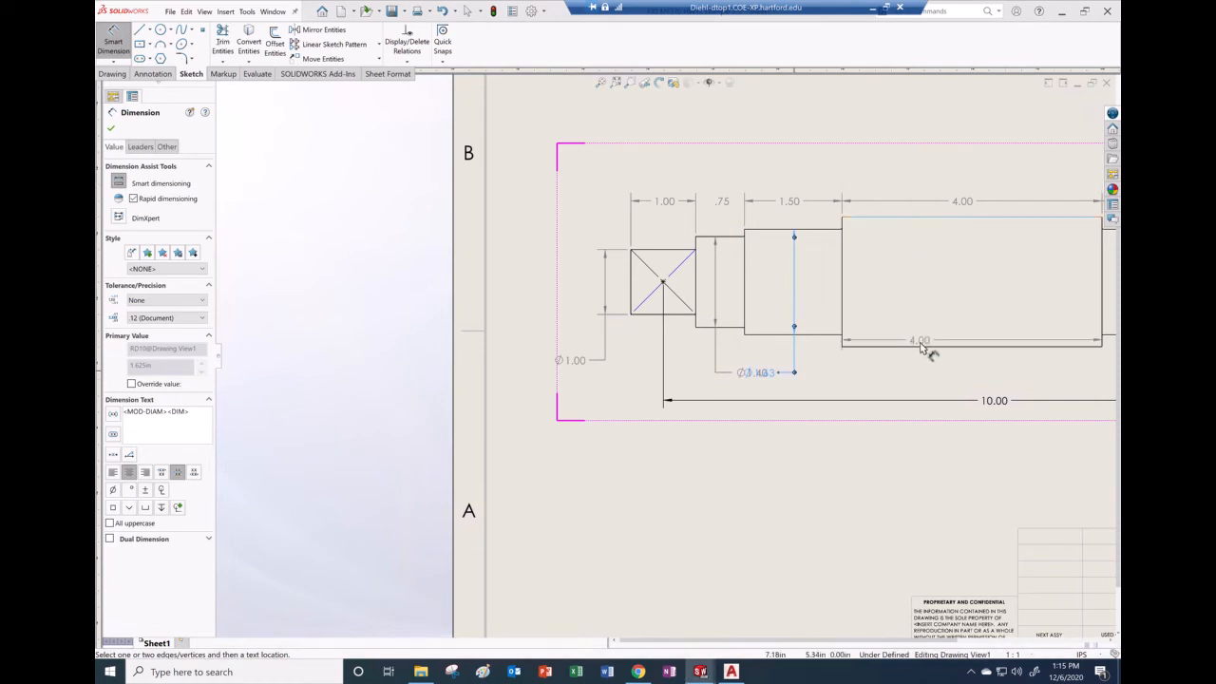
{"action": "left_click", "coordinate": [922, 349]}
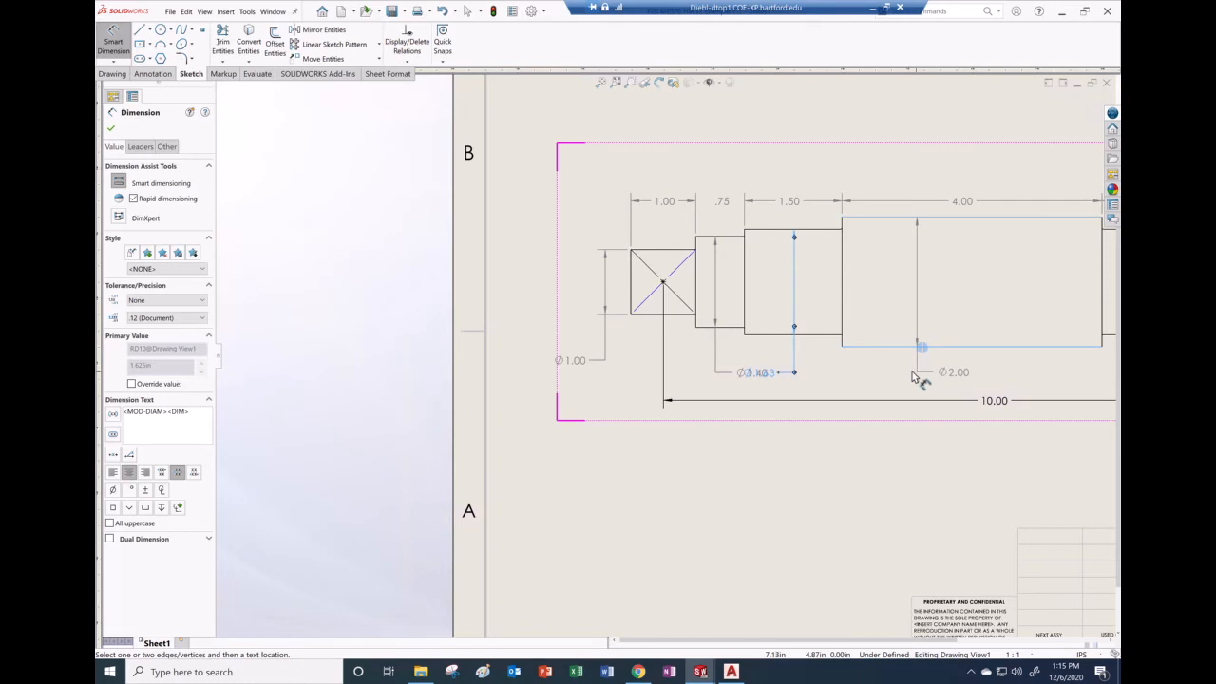
{"action": "left_click", "coordinate": [915, 378]}
- Add diameter dimensions for the two sections directly right of the central one, with their text in a row below the shaft
{"action": "key", "text": "f"}
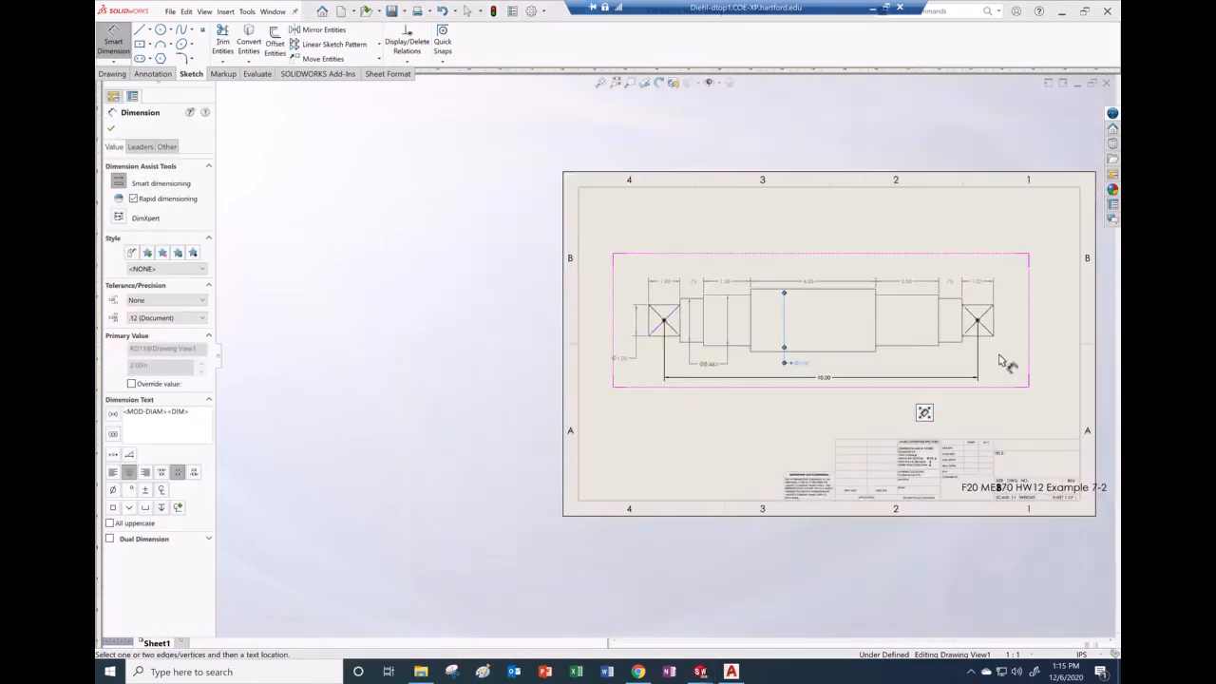
{"action": "scroll", "coordinate": [1002, 362], "scroll_direction": "down", "scroll_amount": 5}
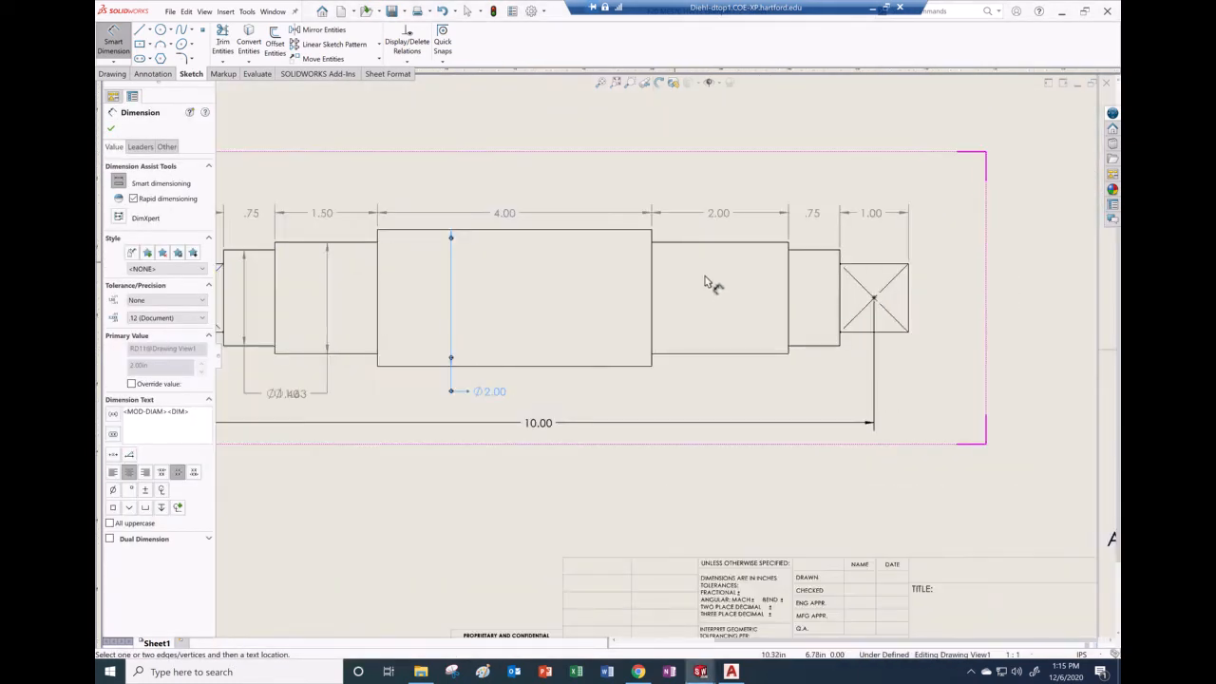
{"action": "left_click", "coordinate": [790, 301]}
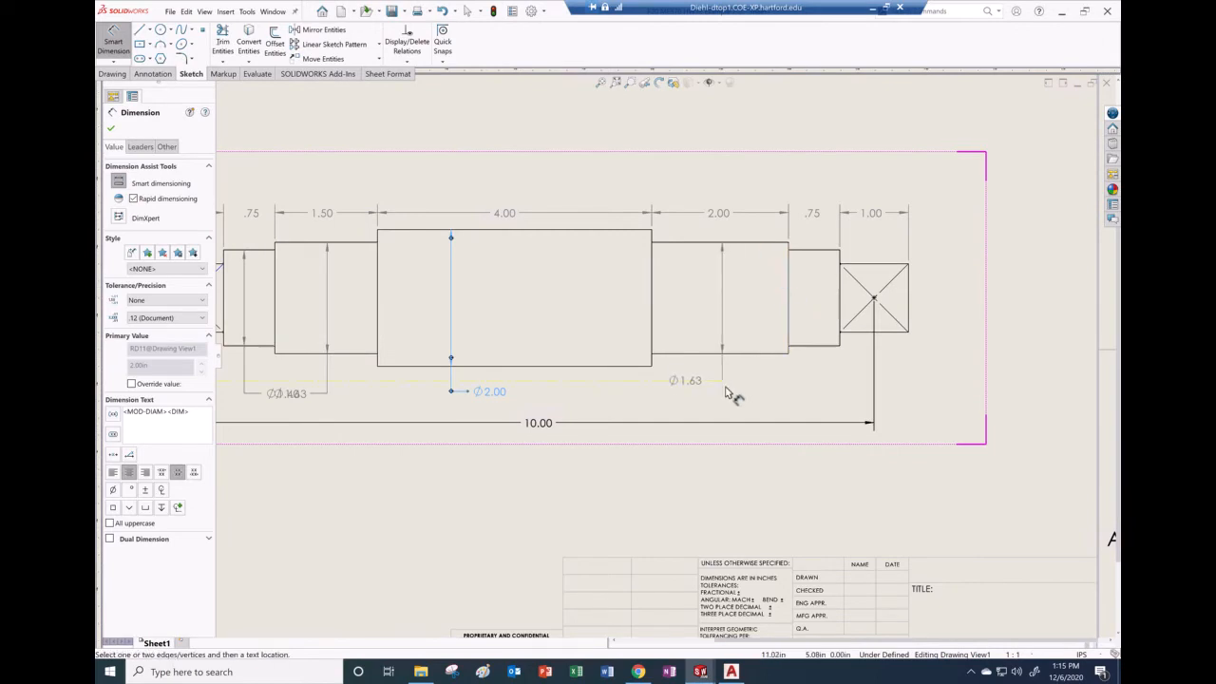
{"action": "left_click", "coordinate": [723, 387]}
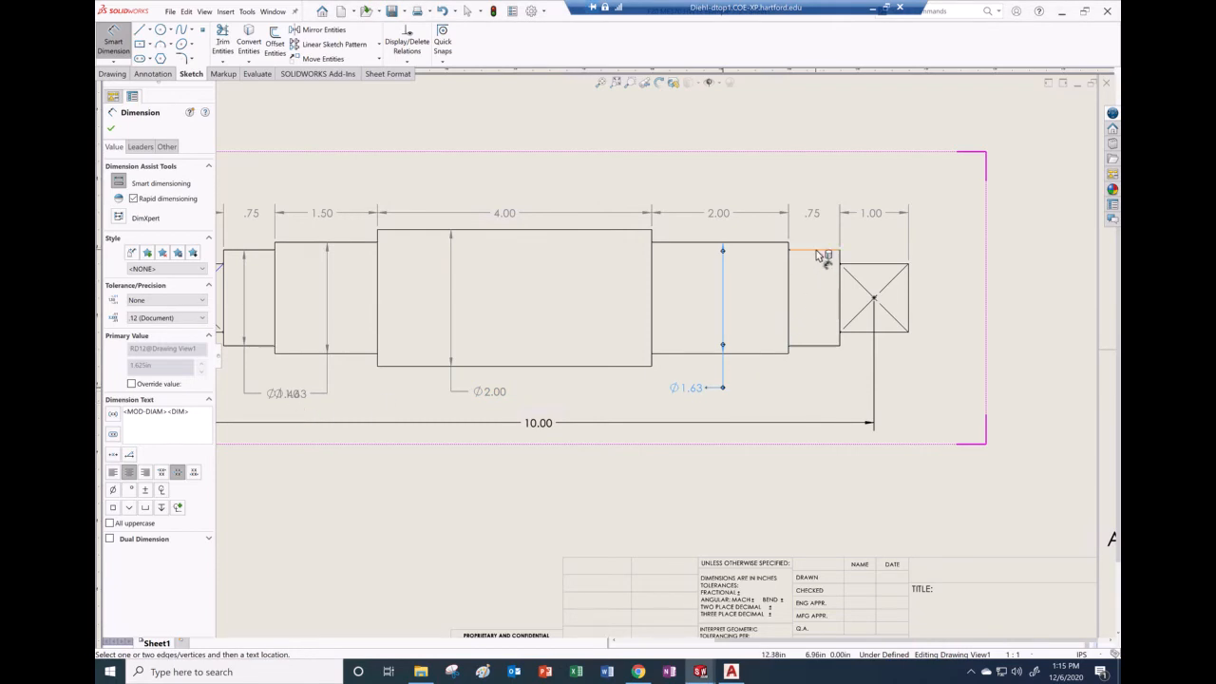
{"action": "left_click", "coordinate": [840, 285]}
{"action": "left_click", "coordinate": [818, 388]}
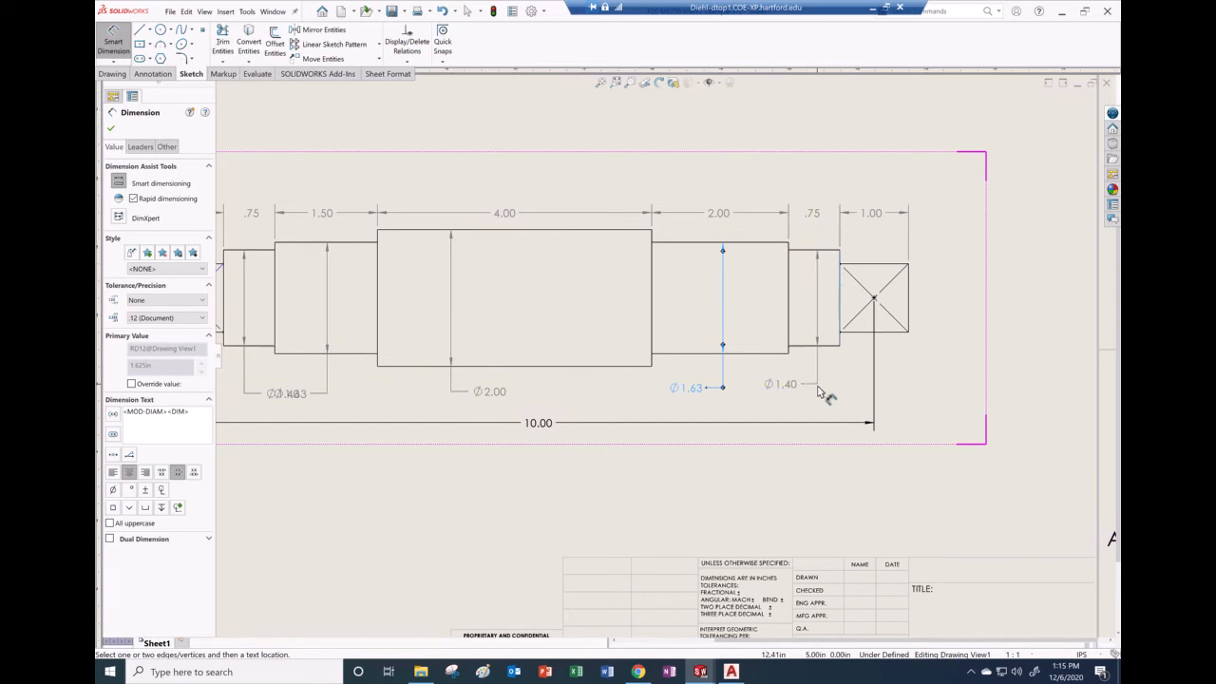
- Add a diameter dimension for the right end section outside its end face and finish dimensioning
{"action": "left_click", "coordinate": [909, 307]}
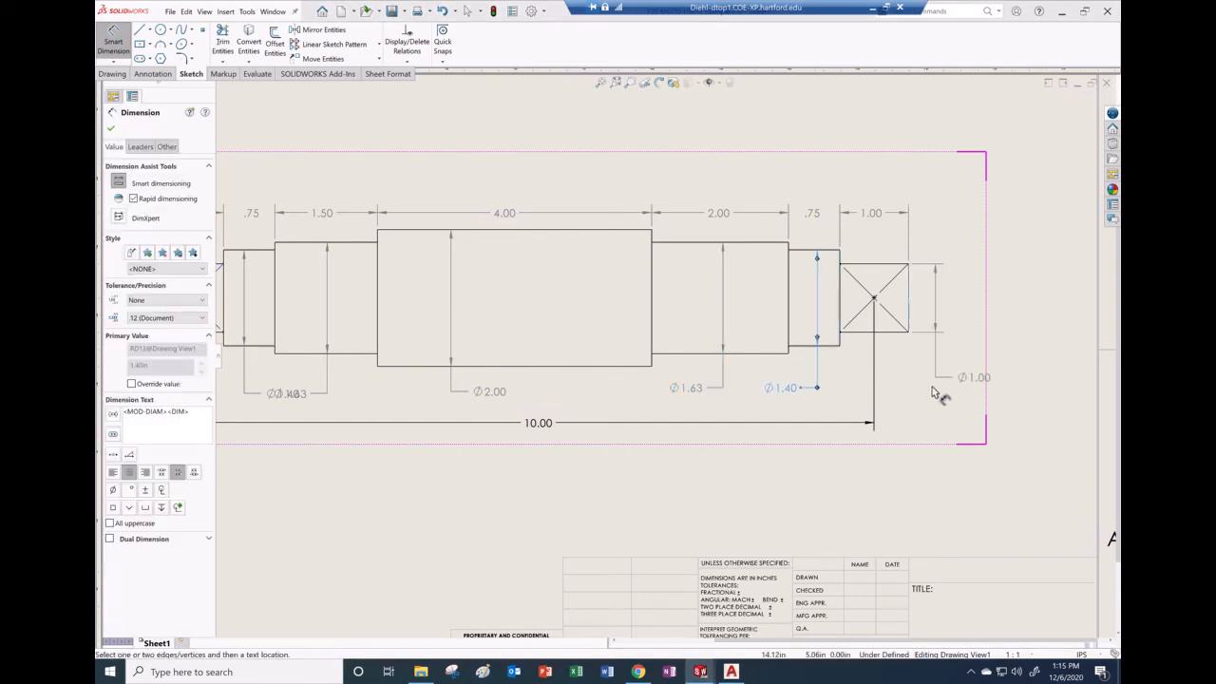
{"action": "left_click", "coordinate": [937, 397]}
{"action": "scroll", "coordinate": [672, 373], "scroll_direction": "up", "scroll_amount": 1}
{"action": "scroll", "coordinate": [516, 380], "scroll_direction": "down", "scroll_amount": 2}
{"action": "scroll", "coordinate": [414, 384], "scroll_direction": "up", "scroll_amount": 1}
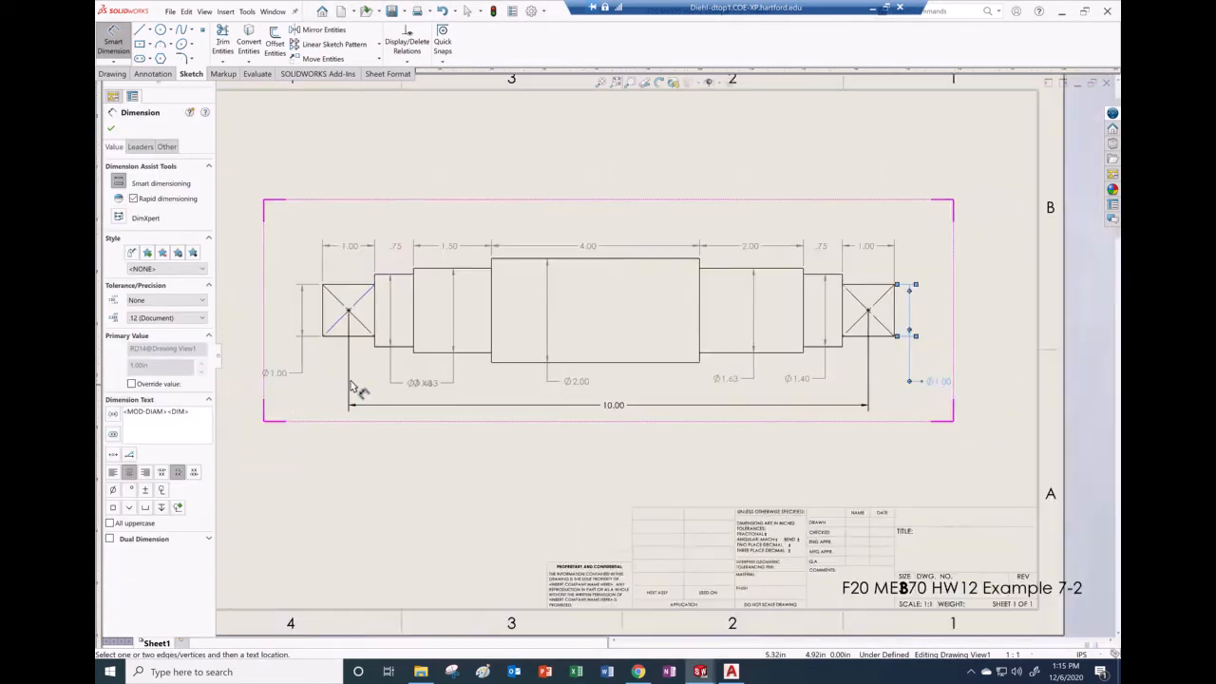
{"action": "scroll", "coordinate": [414, 384], "scroll_direction": "up", "scroll_amount": 1}
{"action": "scroll", "coordinate": [361, 393], "scroll_direction": "down", "scroll_amount": 2}
{"action": "key", "text": "Escape"}
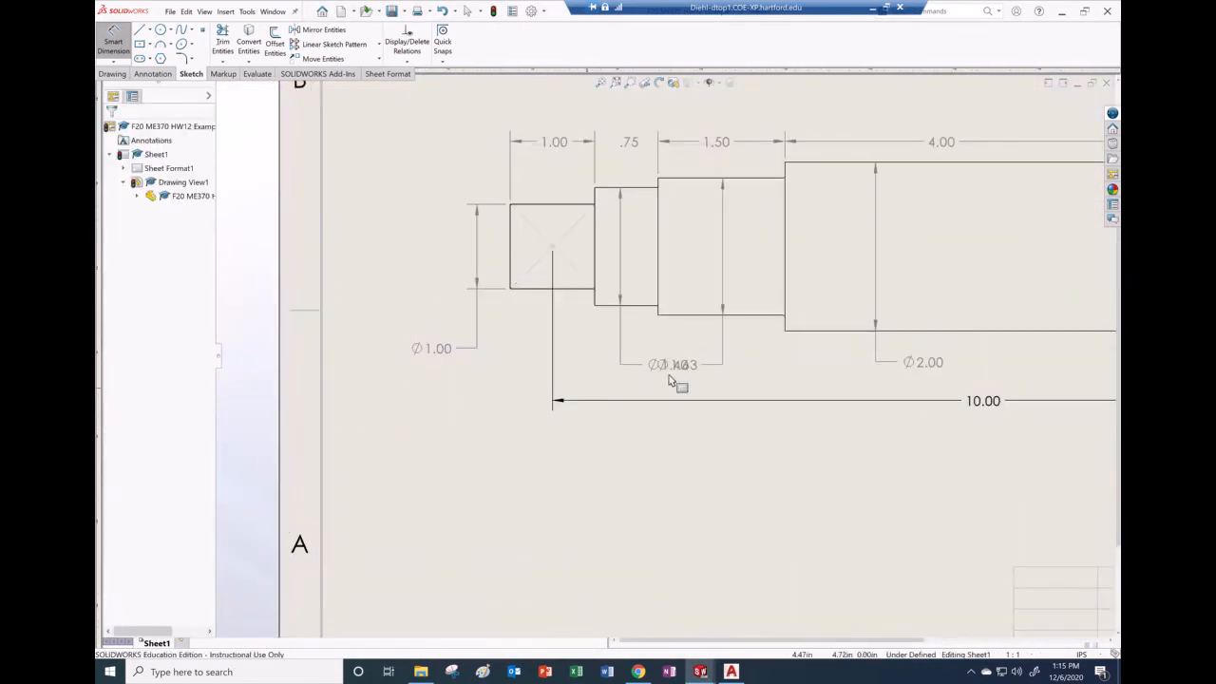
- Reposition the diameter dimension of the third section from the left so its text clears the neighbouring diameter
{"action": "left_click", "coordinate": [676, 370]}
{"action": "left_click_drag", "start_coordinate": [705, 370], "coordinate": [758, 373]}
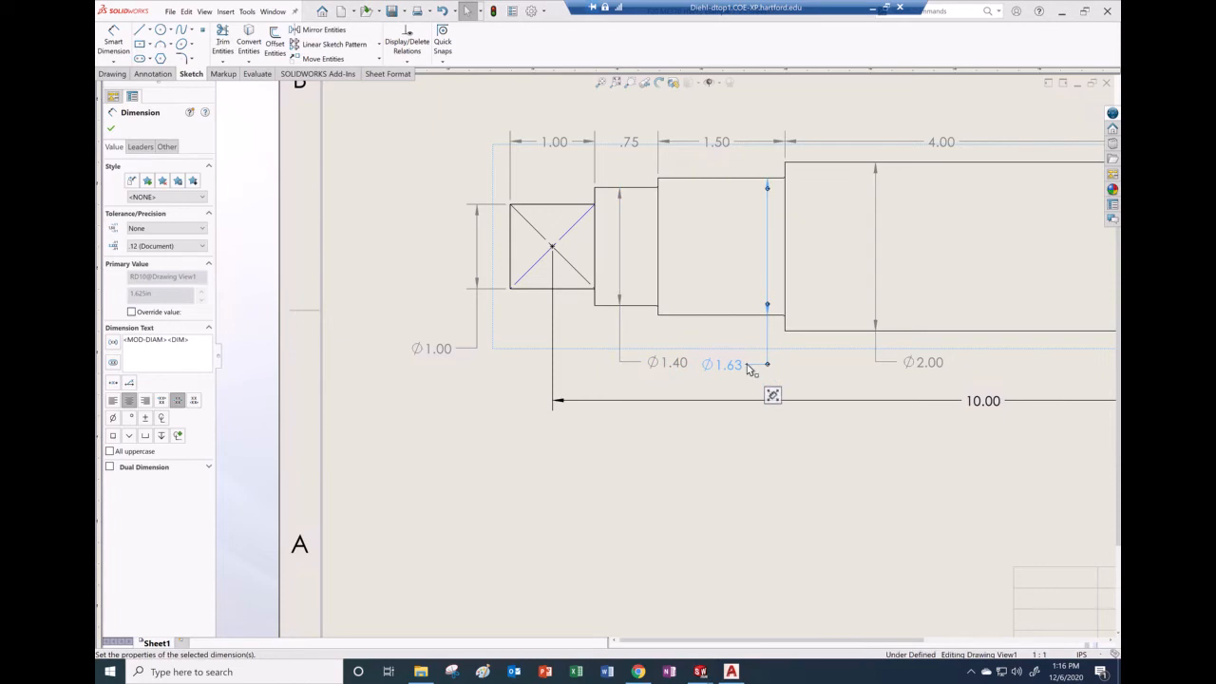
{"action": "left_click", "coordinate": [769, 368]}
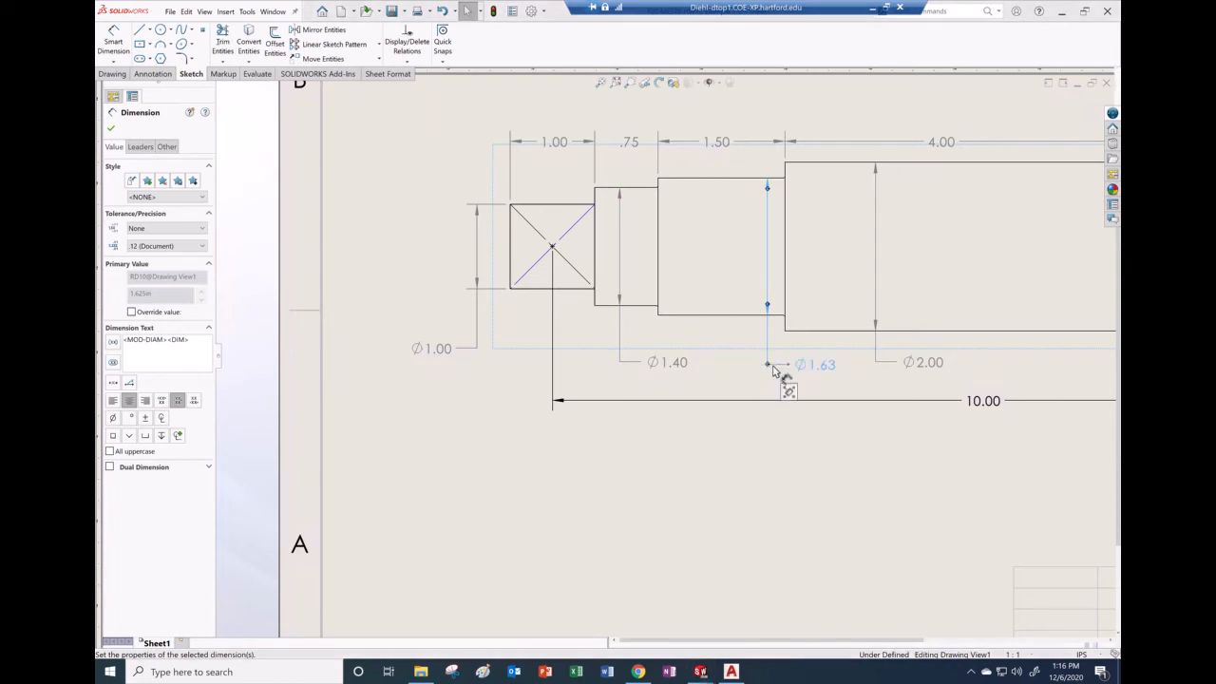
{"action": "left_click_drag", "start_coordinate": [751, 291], "coordinate": [728, 300]}
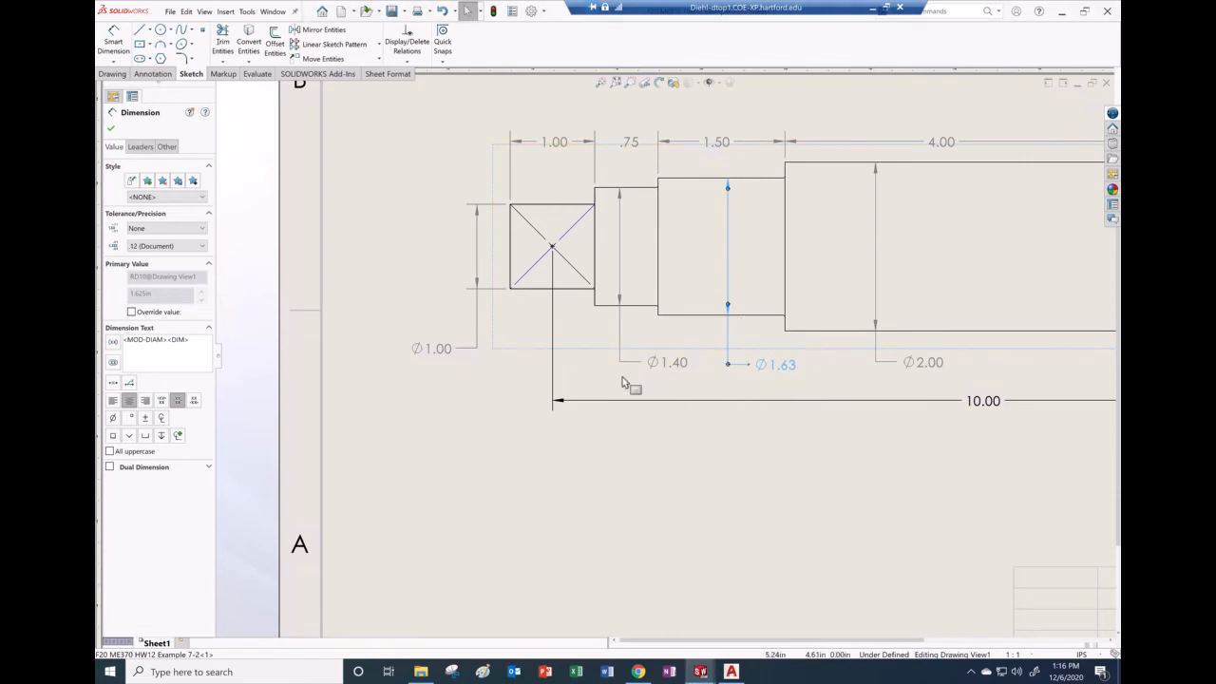
{"action": "scroll", "coordinate": [649, 425], "scroll_direction": "up", "scroll_amount": 5}
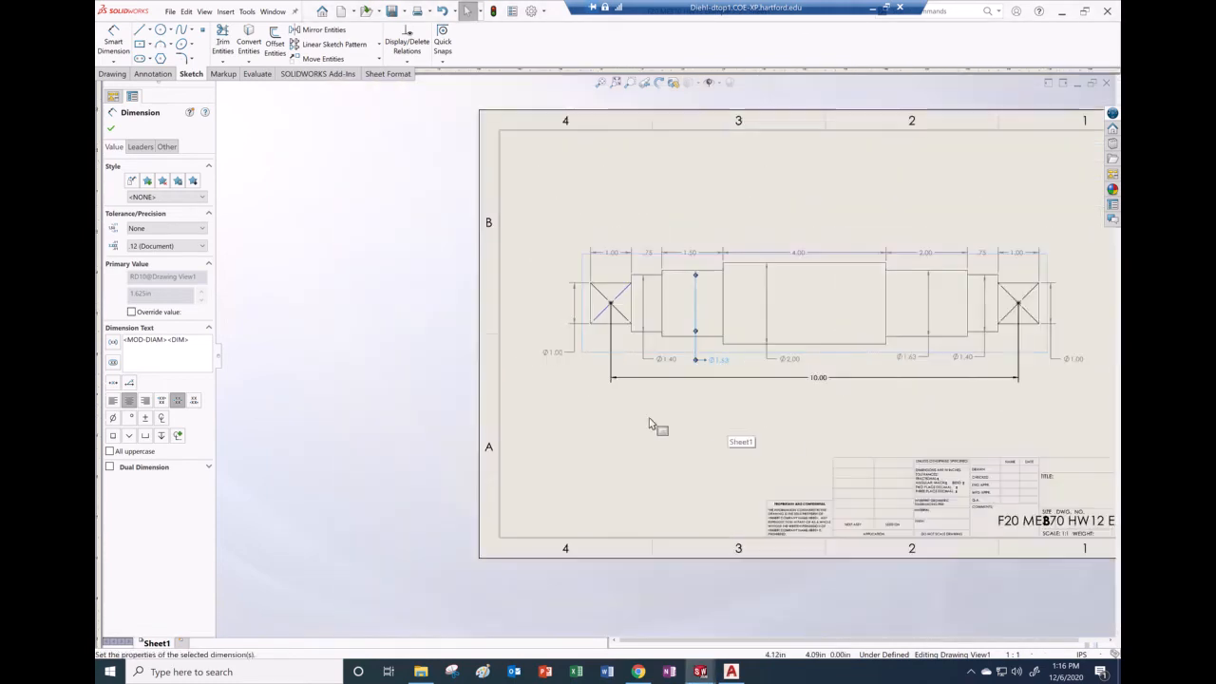
{"action": "scroll", "coordinate": [994, 408], "scroll_direction": "down", "scroll_amount": 2}
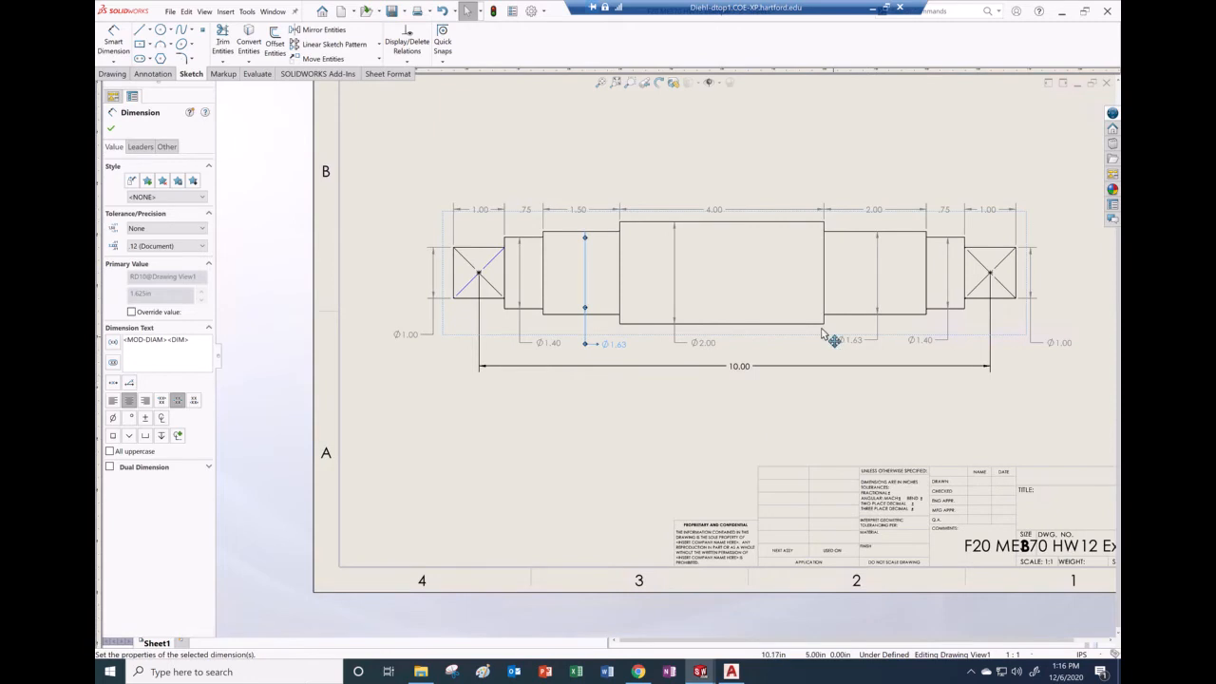
{"action": "key", "text": "Escape"}
{"action": "scroll", "coordinate": [647, 245], "scroll_direction": "up", "scroll_amount": 2}
{"action": "scroll", "coordinate": [760, 227], "scroll_direction": "down", "scroll_amount": 2}
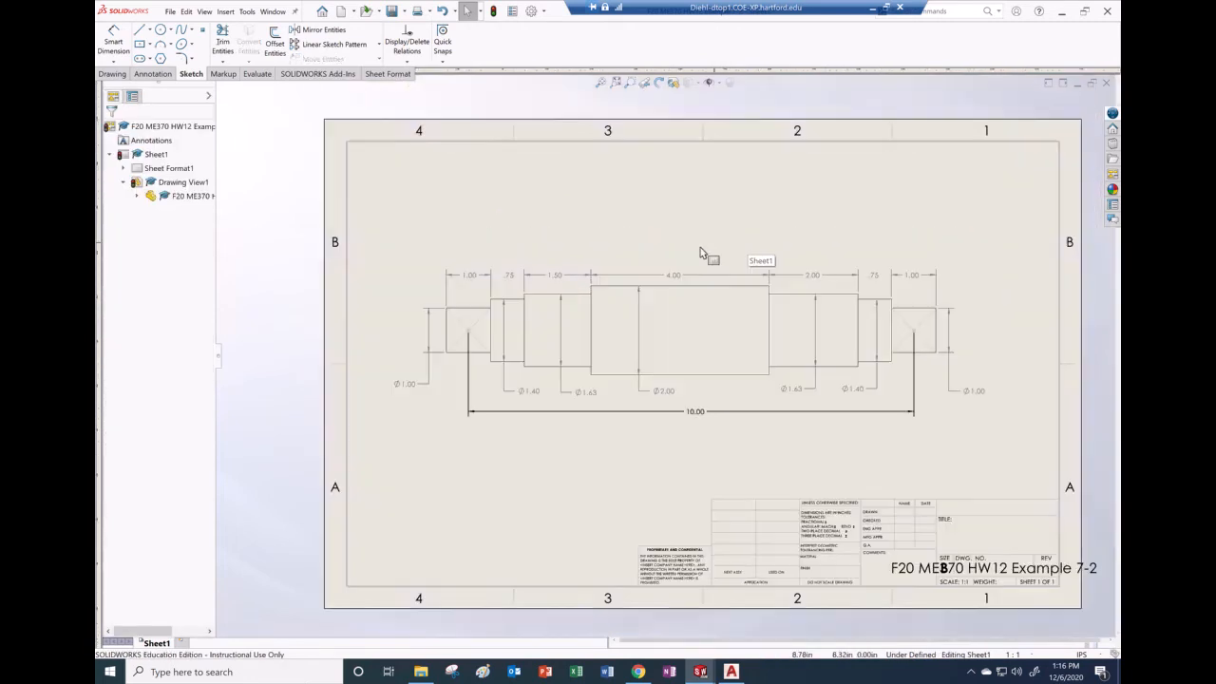
- Attach a leader note reading KEYWAY to the upper edge of the third section from the left, with its text above the shaft
{"action": "left_click", "coordinate": [160, 75]}
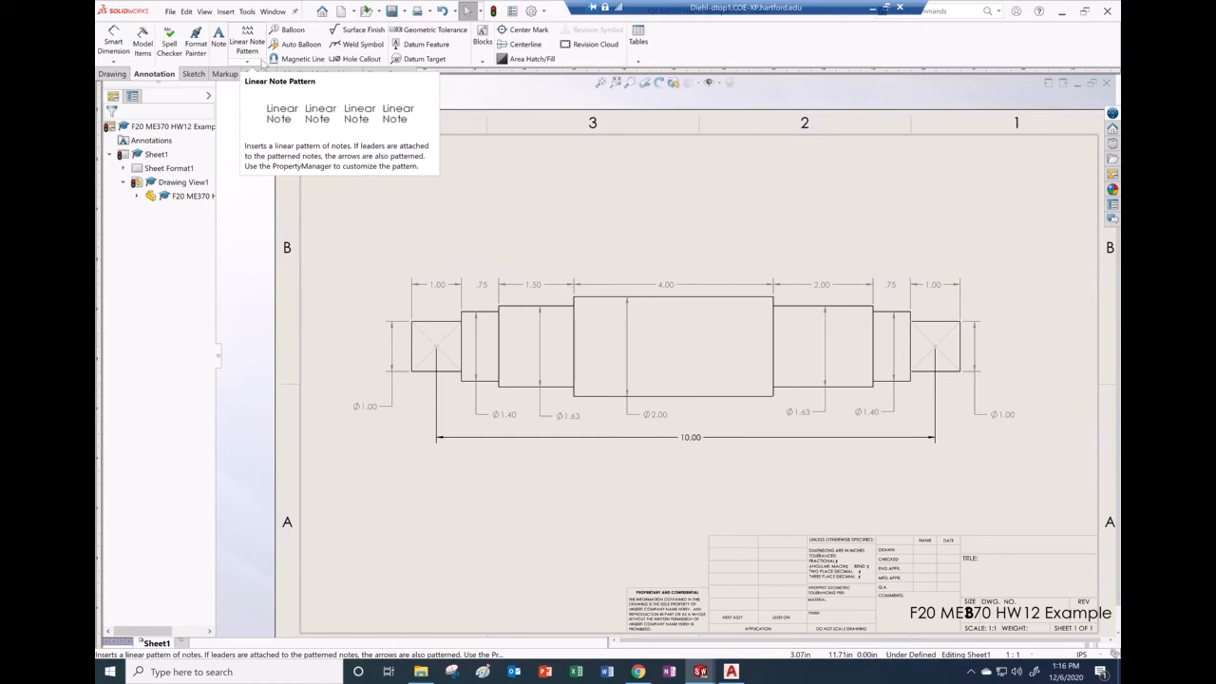
{"action": "left_click", "coordinate": [218, 40]}
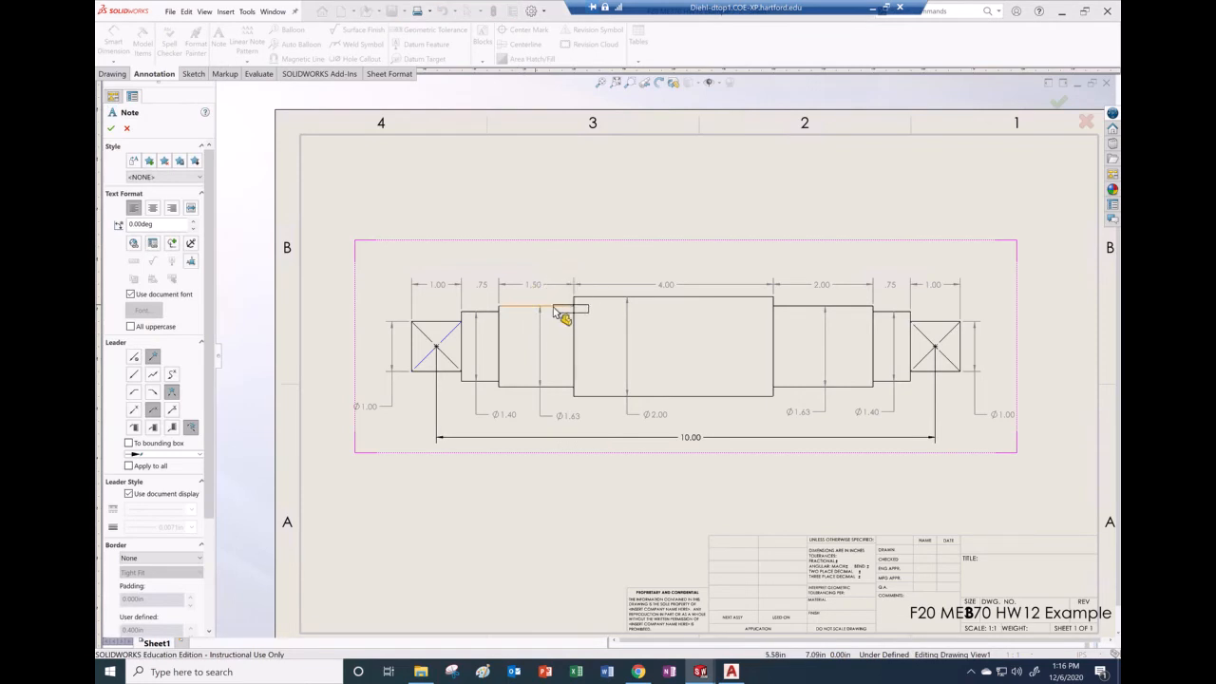
{"action": "left_click", "coordinate": [553, 308]}
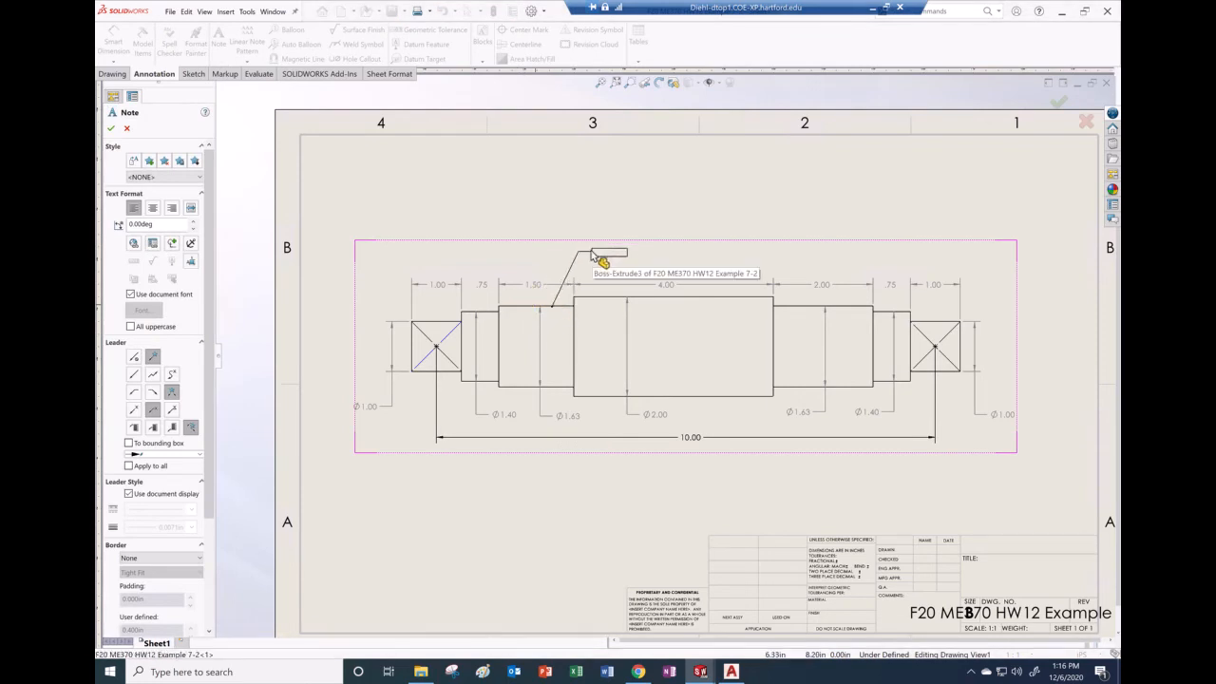
{"action": "left_click", "coordinate": [590, 254]}
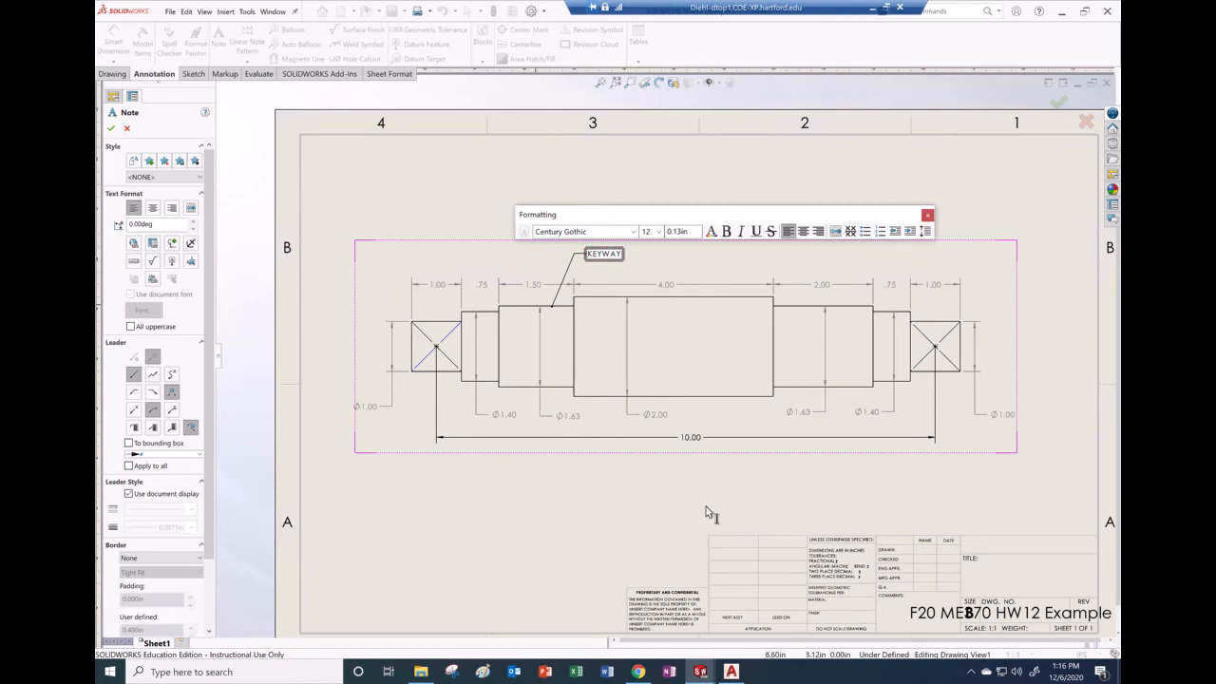
- Switch to the Shigley 10e.pdf textbook and look through Example 7-2 for the shaft's keyway dimensions
{"action": "left_click", "coordinate": [871, 8]}
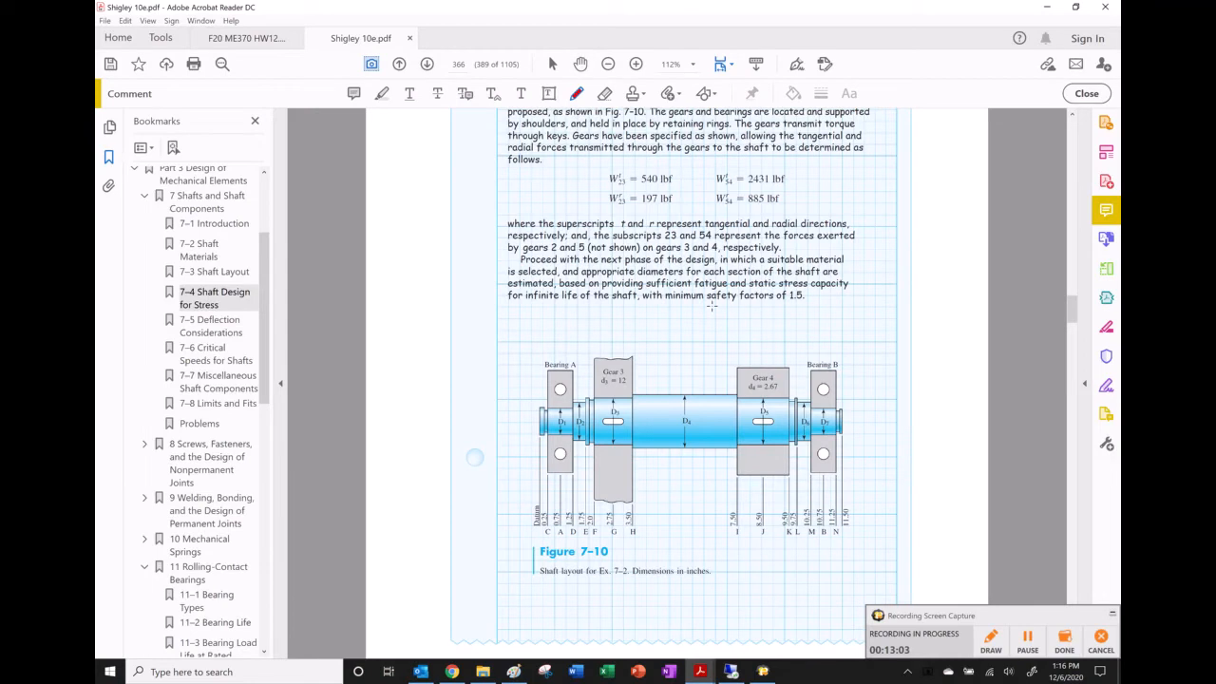
{"action": "scroll", "coordinate": [700, 296], "scroll_direction": "down", "scroll_amount": 2}
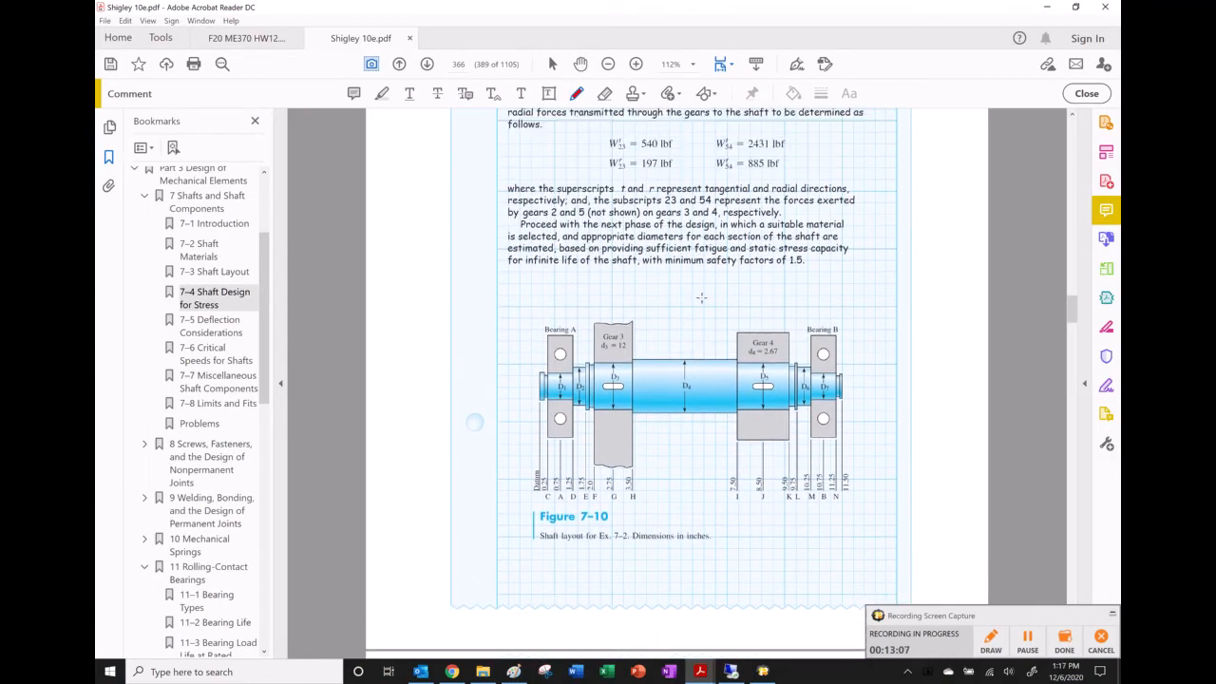
{"action": "scroll", "coordinate": [700, 297], "scroll_direction": "down", "scroll_amount": 10}
{"action": "scroll", "coordinate": [709, 329], "scroll_direction": "down", "scroll_amount": 20}
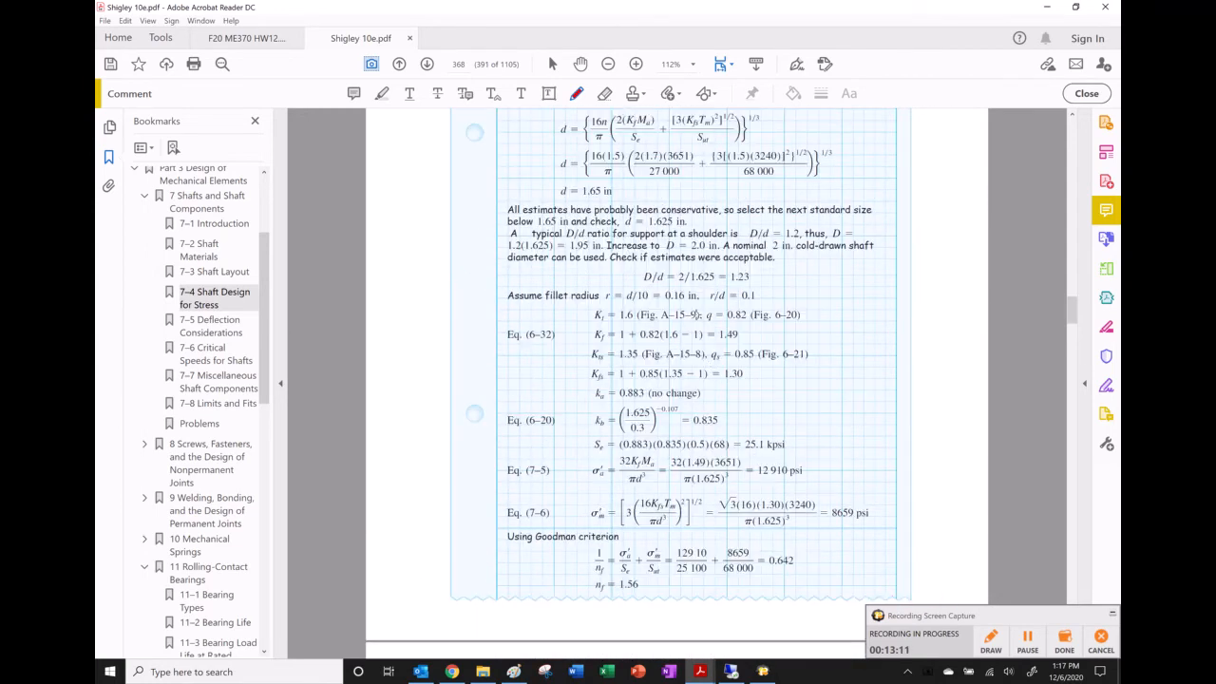
{"action": "scroll", "coordinate": [706, 300], "scroll_direction": "down", "scroll_amount": 4}
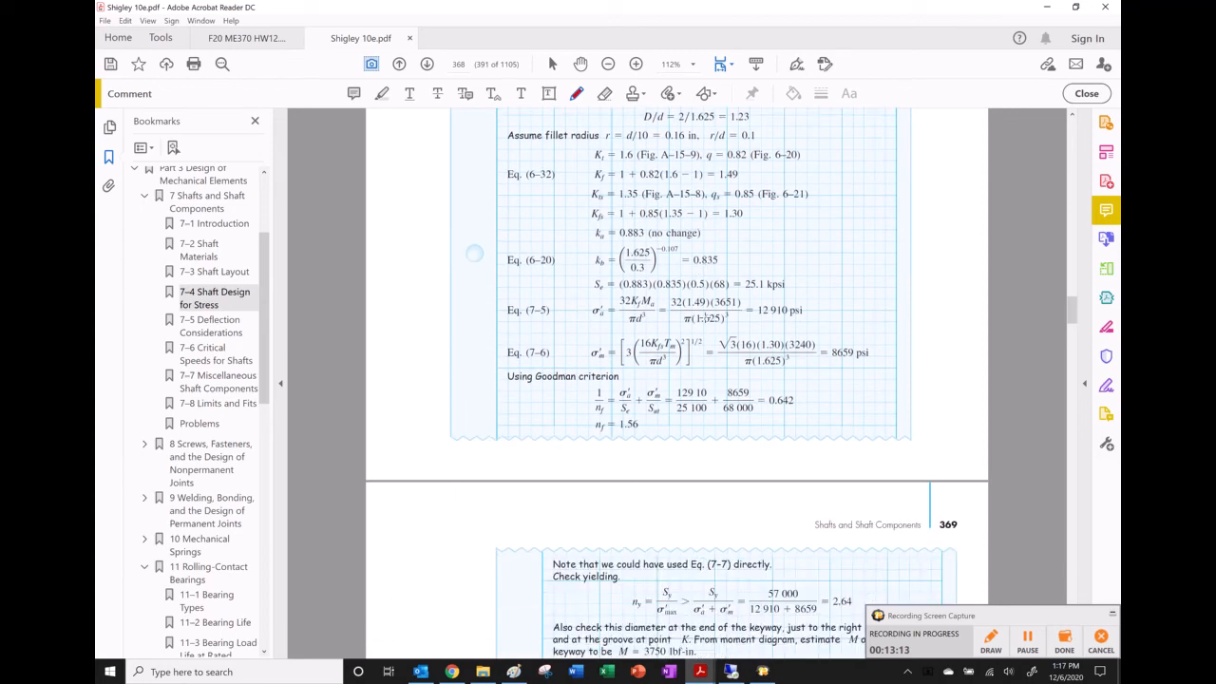
{"action": "scroll", "coordinate": [721, 321], "scroll_direction": "up", "scroll_amount": 20}
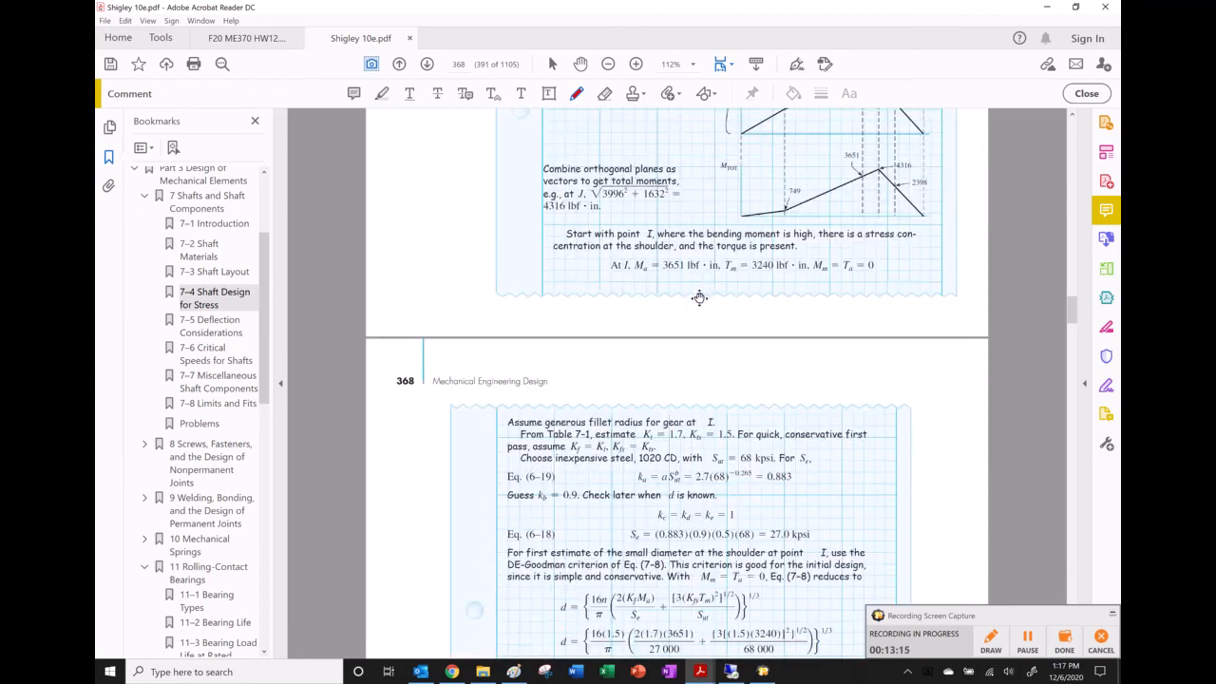
{"action": "scroll", "coordinate": [721, 321], "scroll_direction": "up", "scroll_amount": 10}
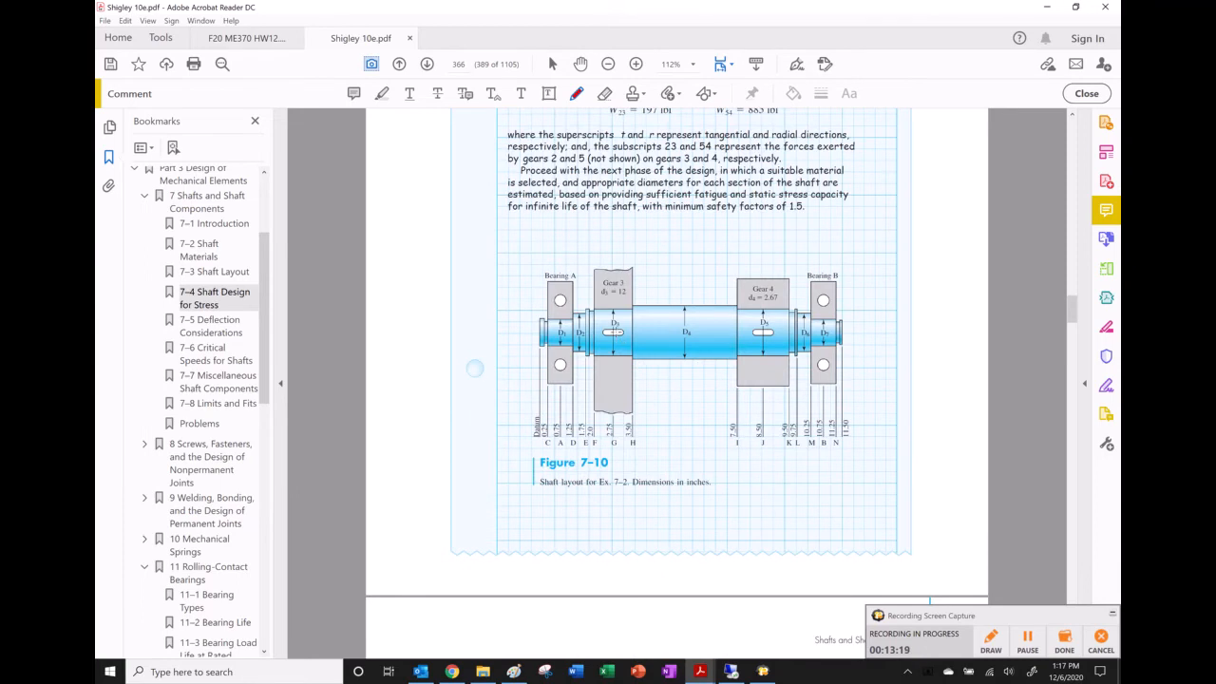
{"action": "scroll", "coordinate": [632, 321], "scroll_direction": "down", "scroll_amount": 20}
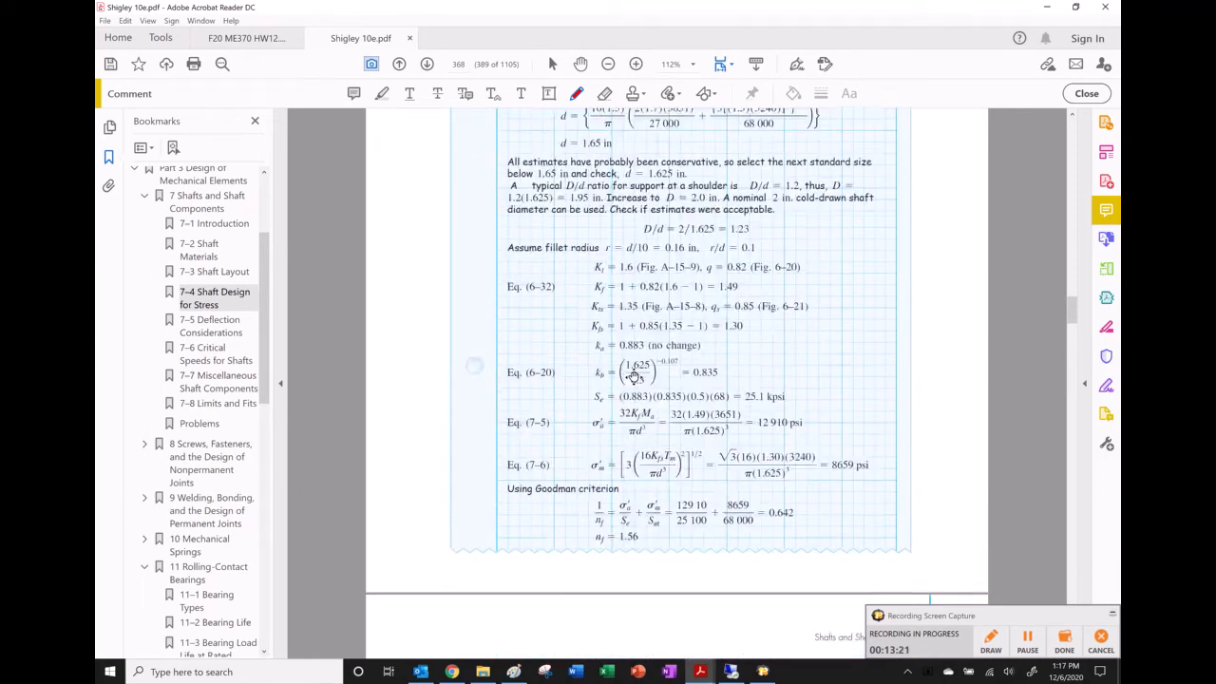
{"action": "scroll", "coordinate": [655, 408], "scroll_direction": "down", "scroll_amount": 11}
{"action": "scroll", "coordinate": [672, 382], "scroll_direction": "down", "scroll_amount": 10}
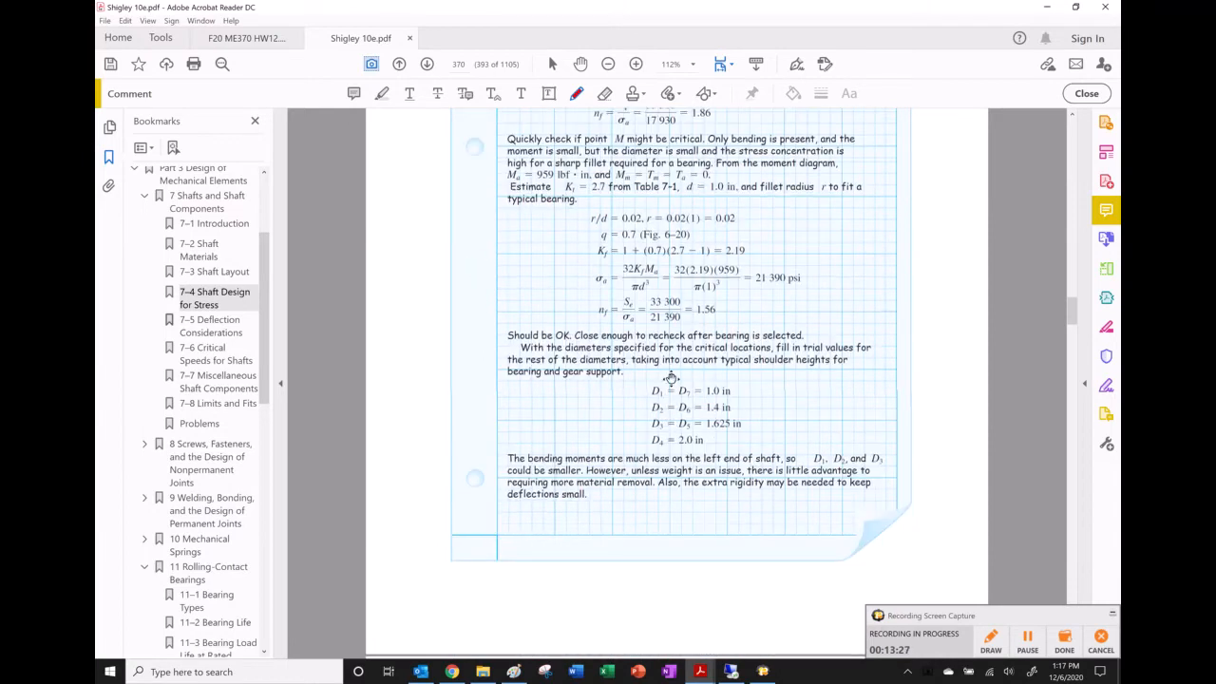
{"action": "scroll", "coordinate": [669, 370], "scroll_direction": "down", "scroll_amount": 8}
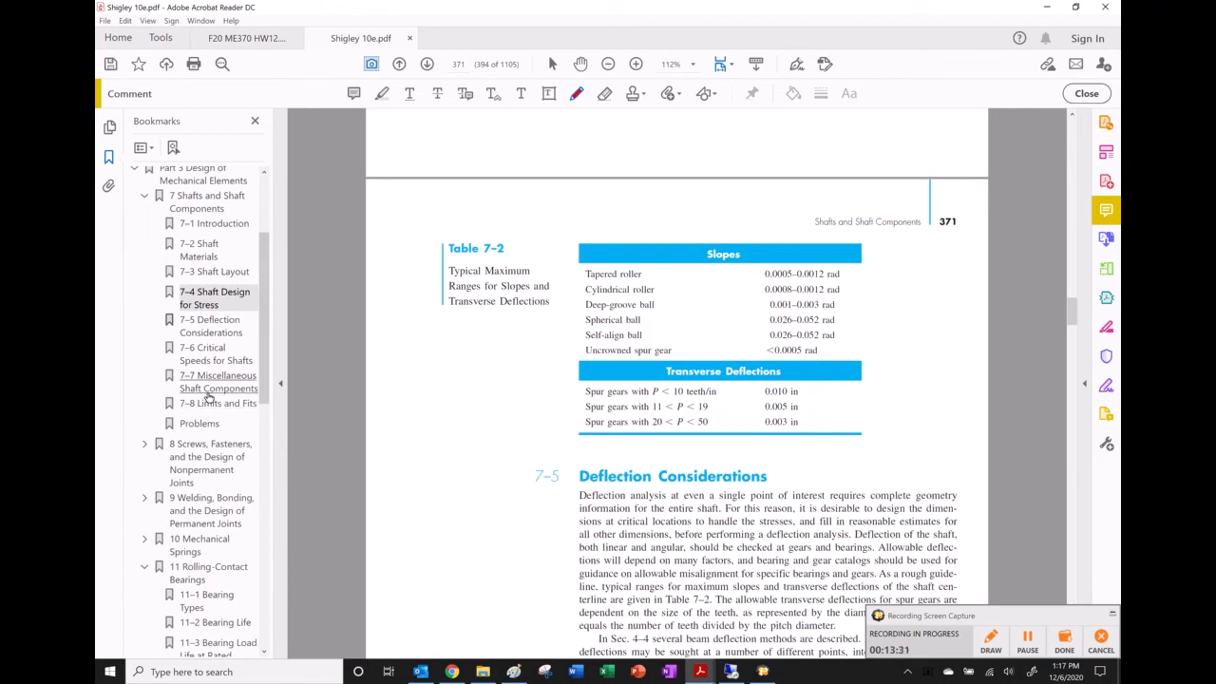
- Go to section 7-7 Miscellaneous Shaft Components and find Table 7-6 on standard square and rectangular keys
{"action": "left_click", "coordinate": [220, 381]}
{"action": "scroll", "coordinate": [554, 407], "scroll_direction": "down", "scroll_amount": 15}
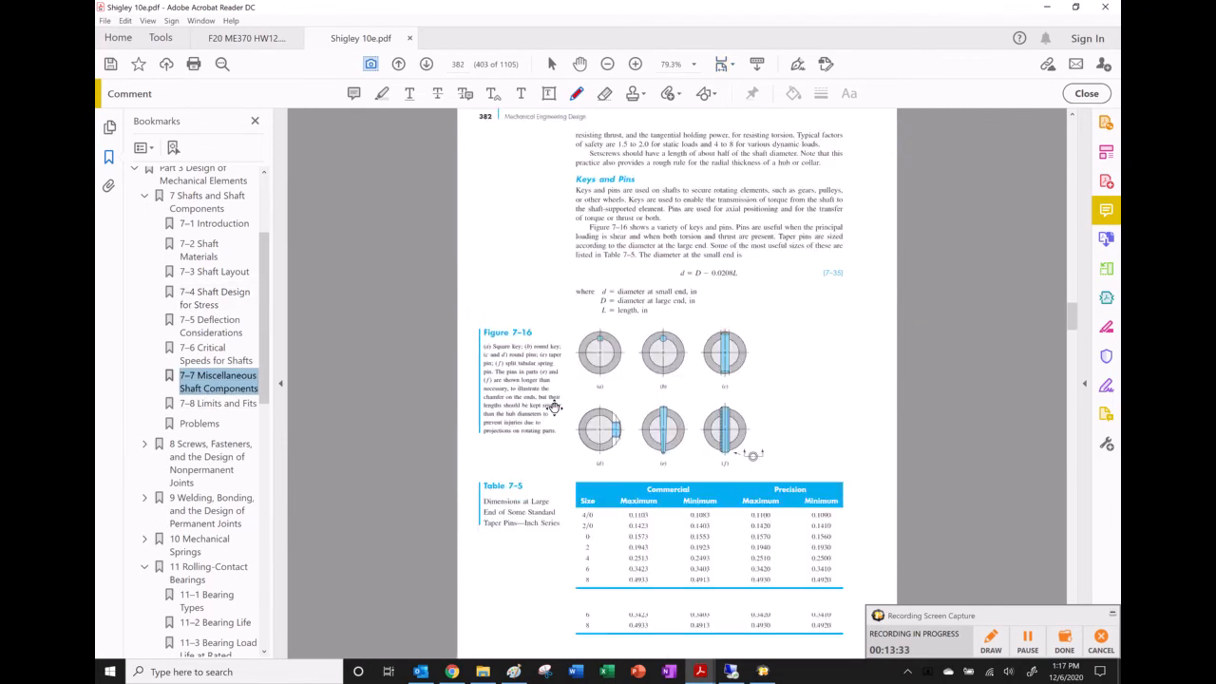
{"action": "scroll", "coordinate": [554, 407], "scroll_direction": "down", "scroll_amount": 15}
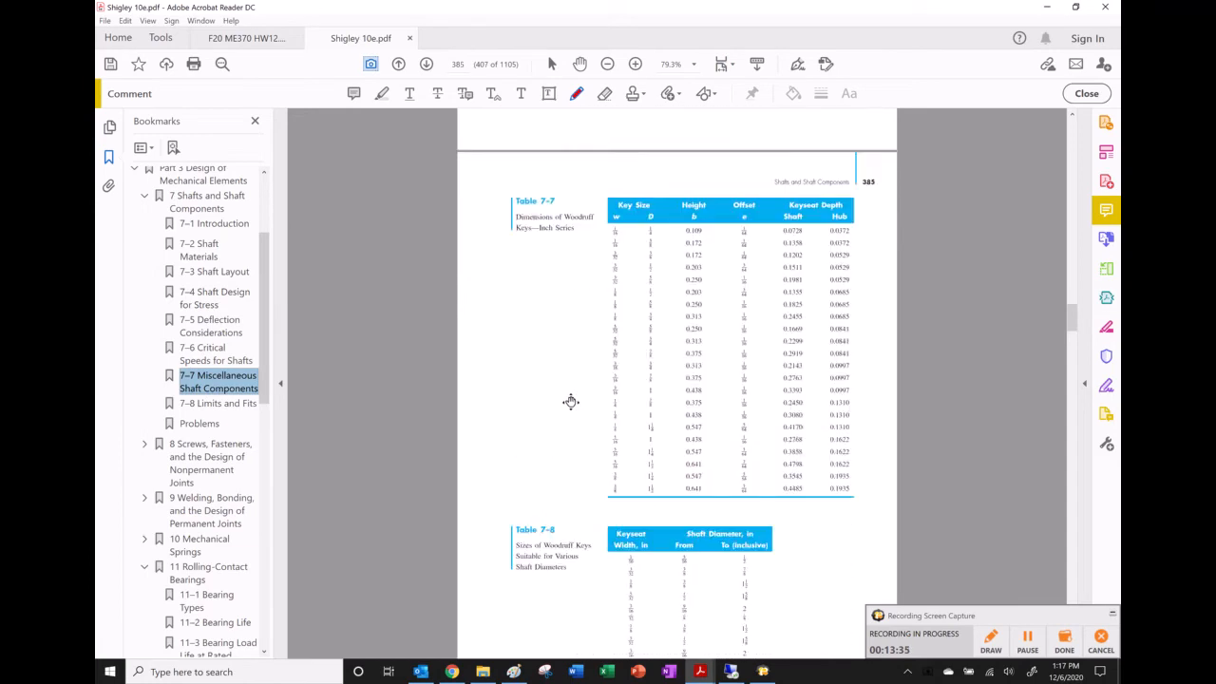
{"action": "scroll", "coordinate": [589, 371], "scroll_direction": "down", "scroll_amount": 20}
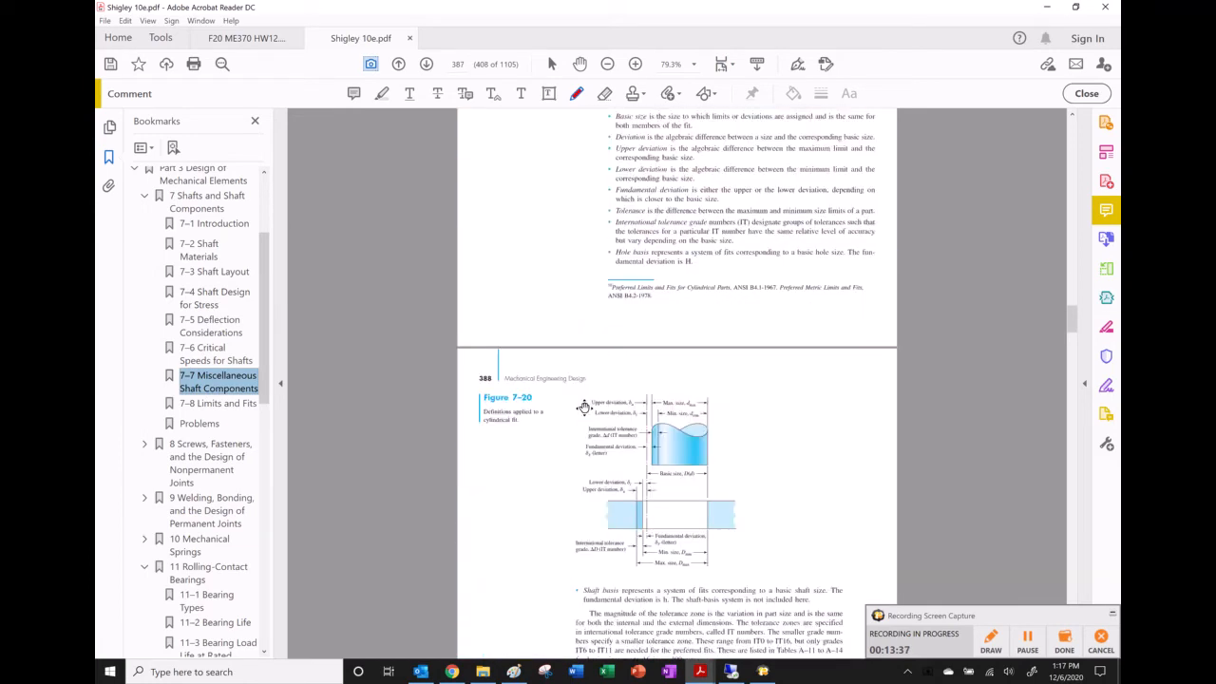
{"action": "mouse_move", "coordinate": [589, 364]}
{"action": "middle_mouse_down"}
{"action": "mouse_move", "coordinate": [595, 428]}
{"action": "mouse_move", "coordinate": [601, 353]}
{"action": "middle_mouse_up"}
{"action": "middle_click_drag", "start_coordinate": [612, 393], "coordinate": [612, 368]}
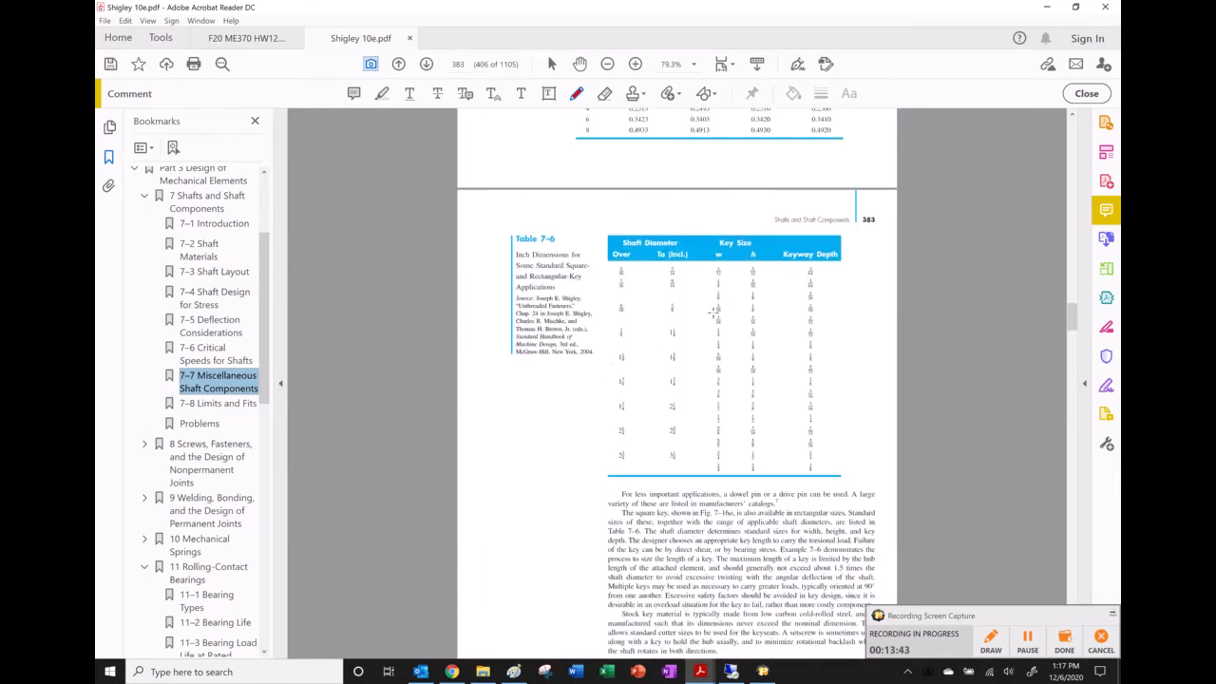
- Fit the page to width and mark Table 7-6's 1 3/8 to 1 3/4 shaft diameter range and its square key size
{"action": "left_click", "coordinate": [724, 66]}
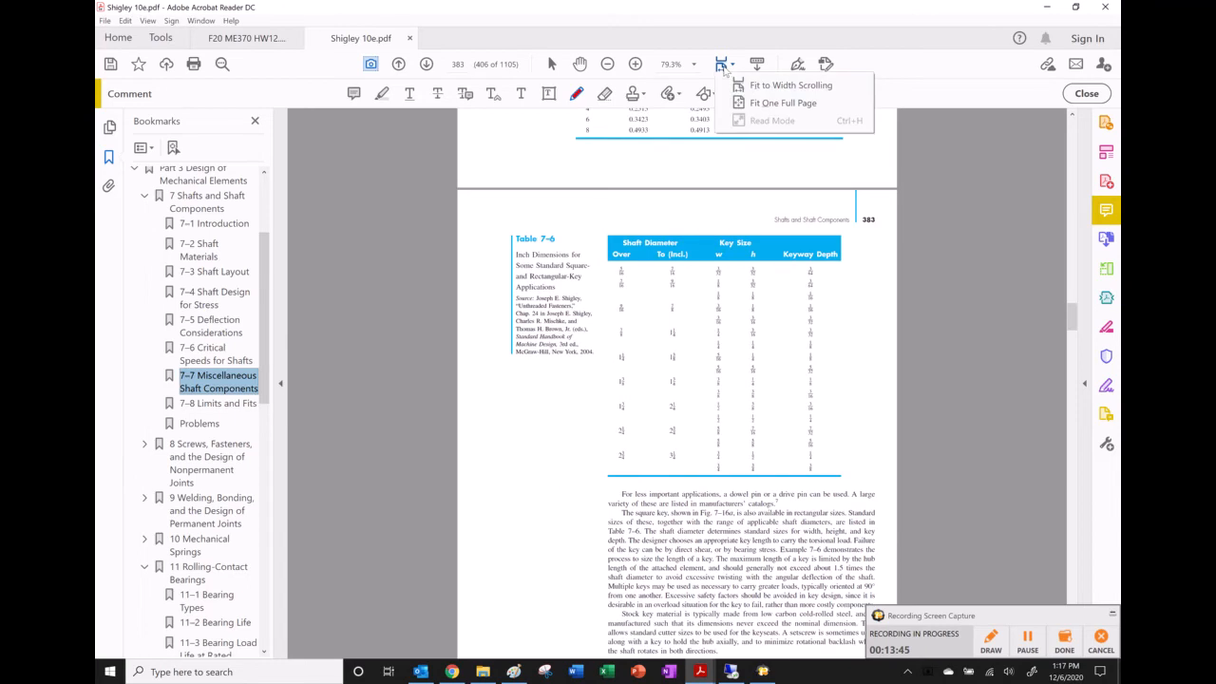
{"action": "left_click", "coordinate": [739, 85]}
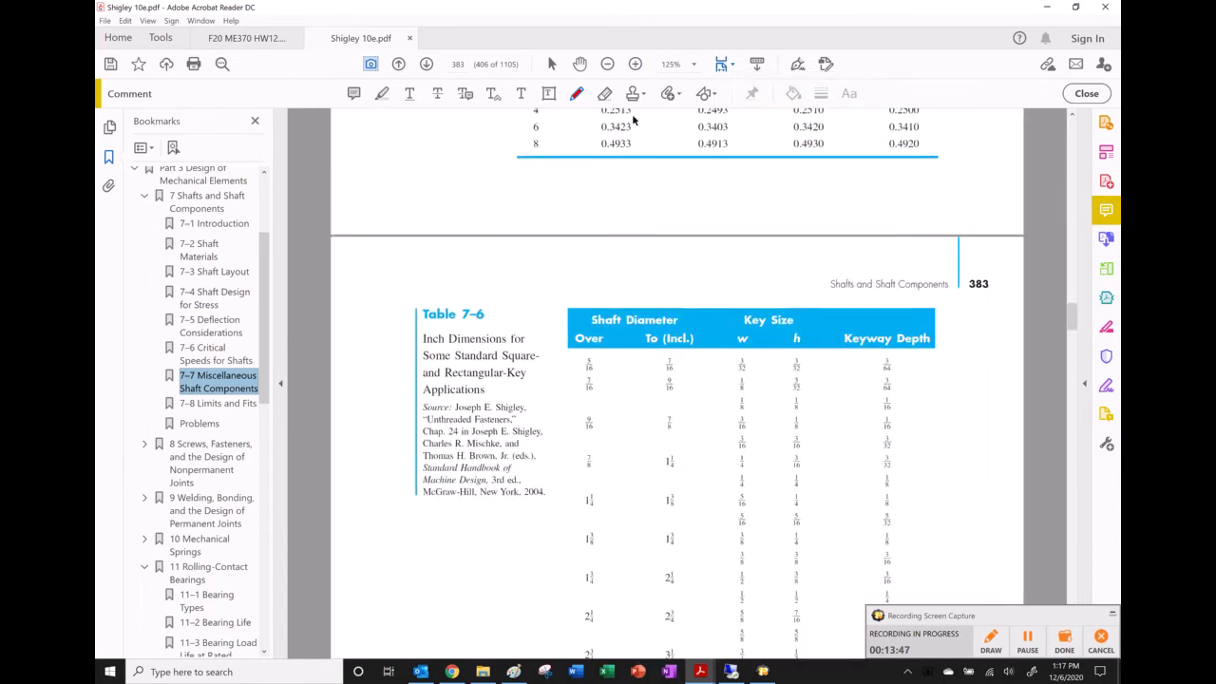
{"action": "scroll", "coordinate": [582, 423], "scroll_direction": "down", "scroll_amount": 2}
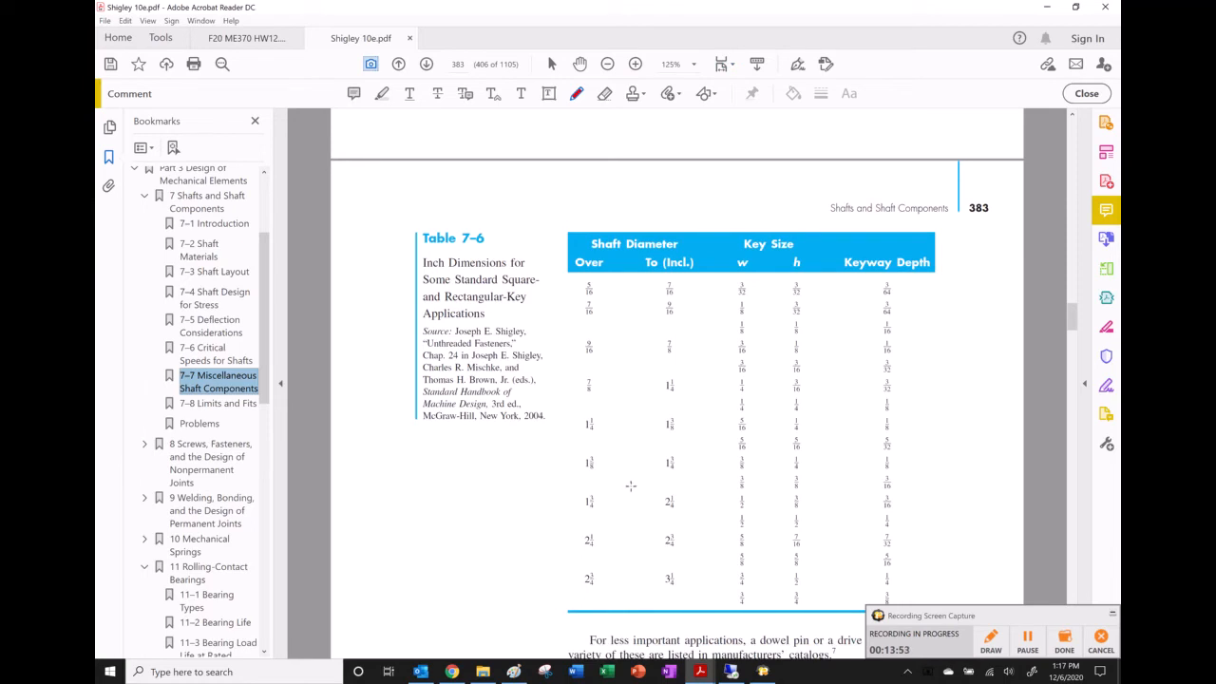
{"action": "left_click_drag", "start_coordinate": [569, 446], "coordinate": [703, 475]}
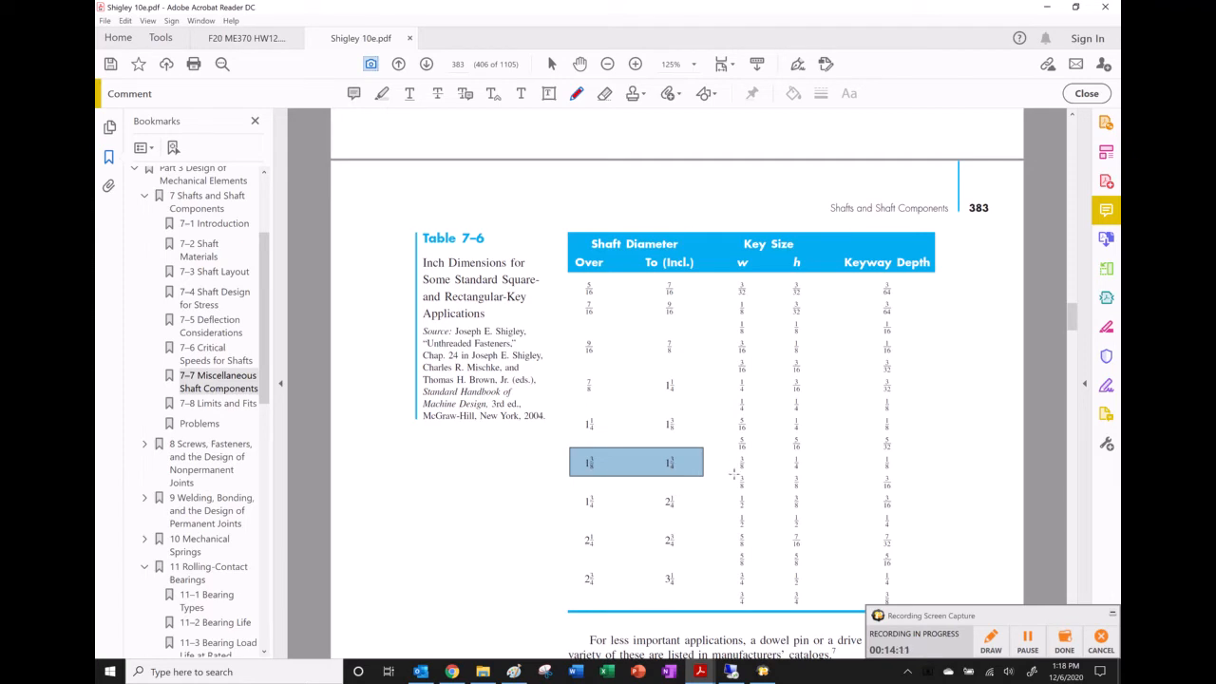
{"action": "left_click_drag", "start_coordinate": [733, 472], "coordinate": [828, 491]}
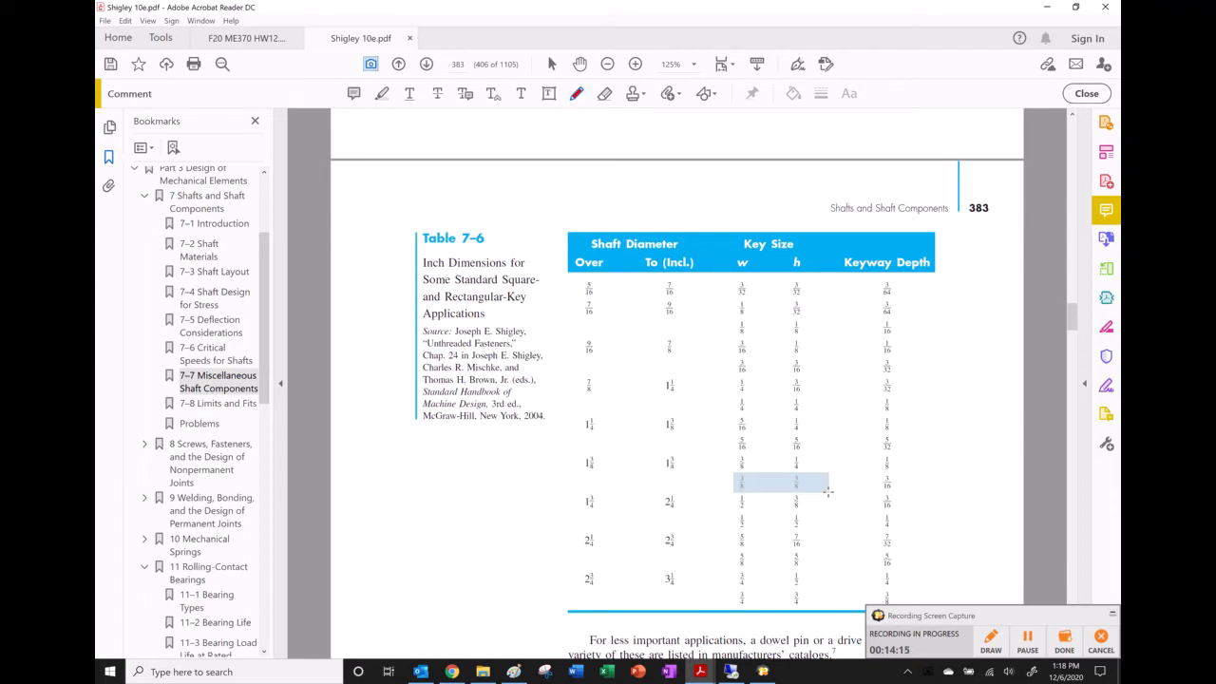
{"action": "left_click_drag", "start_coordinate": [829, 491], "coordinate": [829, 492]}
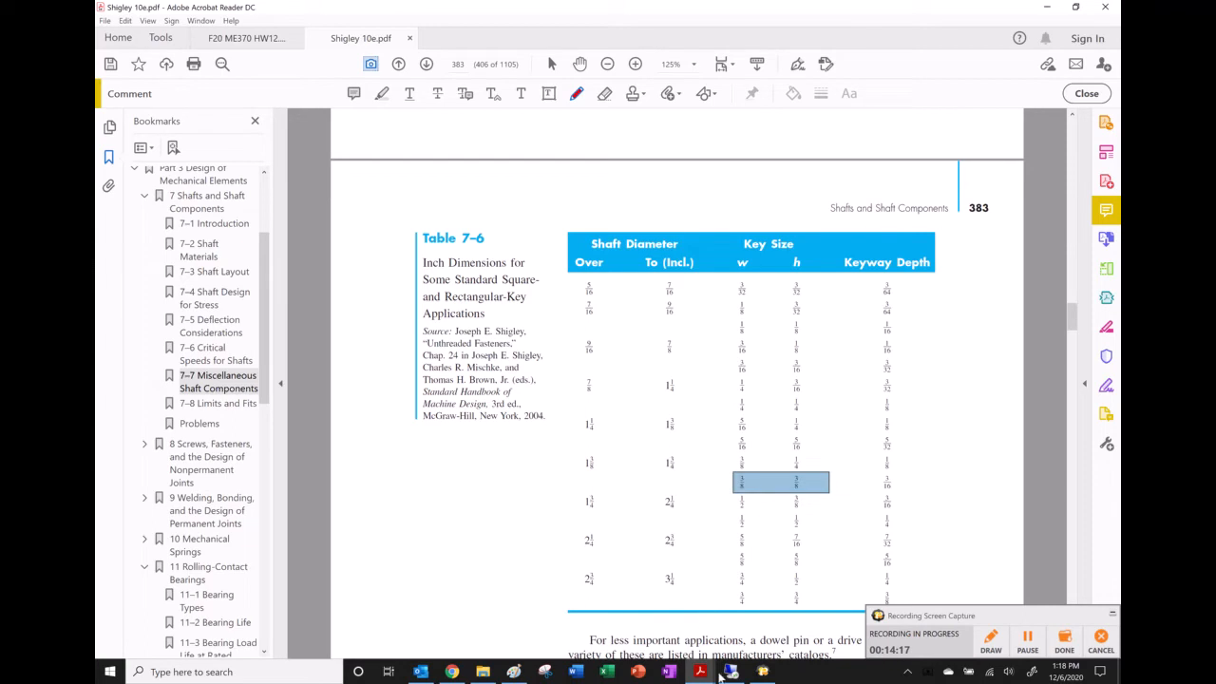
- Return to the SOLIDWORKS drawing and extend the KEYWAY note's text to read 3/8"x3/8" KEYWAY
{"action": "left_click", "coordinate": [728, 672]}
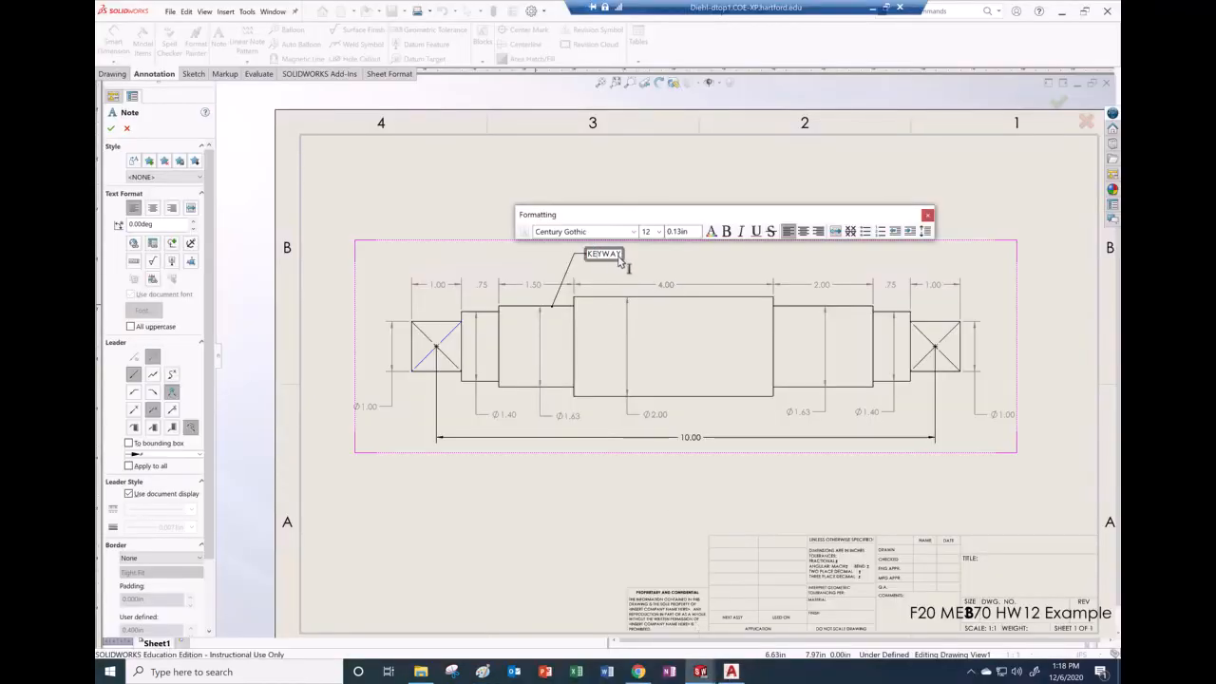
{"action": "left_click", "coordinate": [589, 255]}
{"action": "type", "text": "3/"}
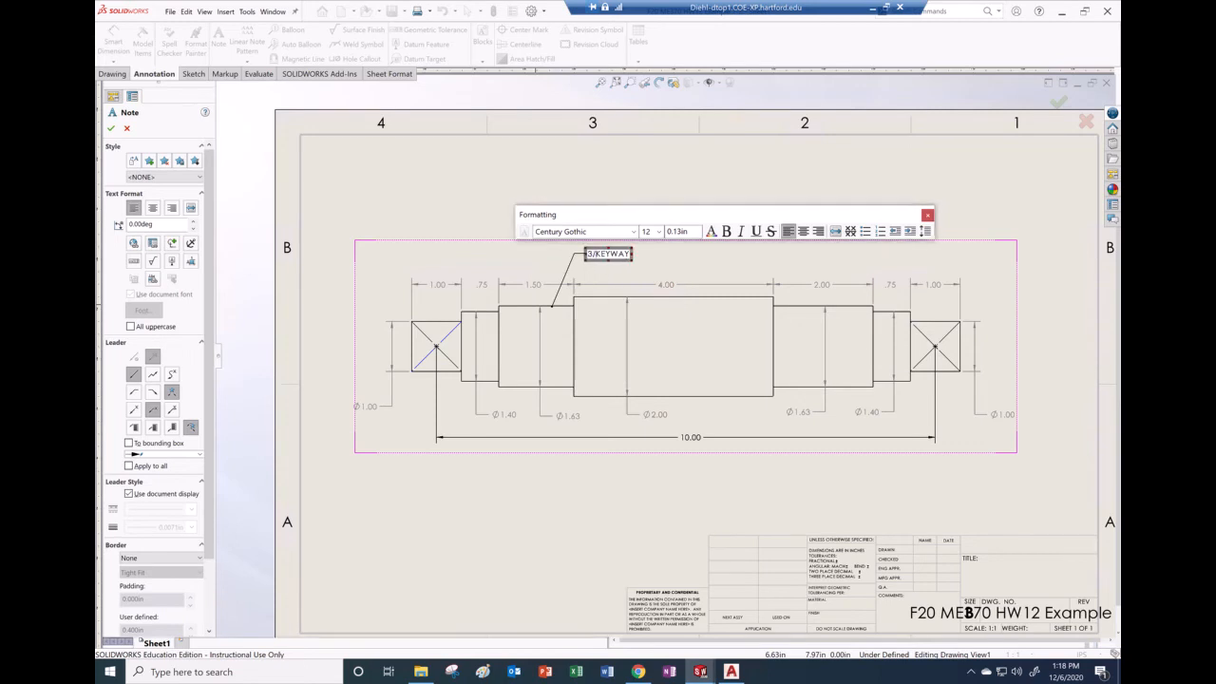
{"action": "type", "text": "8\"X"}
{"action": "key", "text": "BackSpace"}
{"action": "type", "text": "x3/8\""}
{"action": "left_click", "coordinate": [784, 194]}
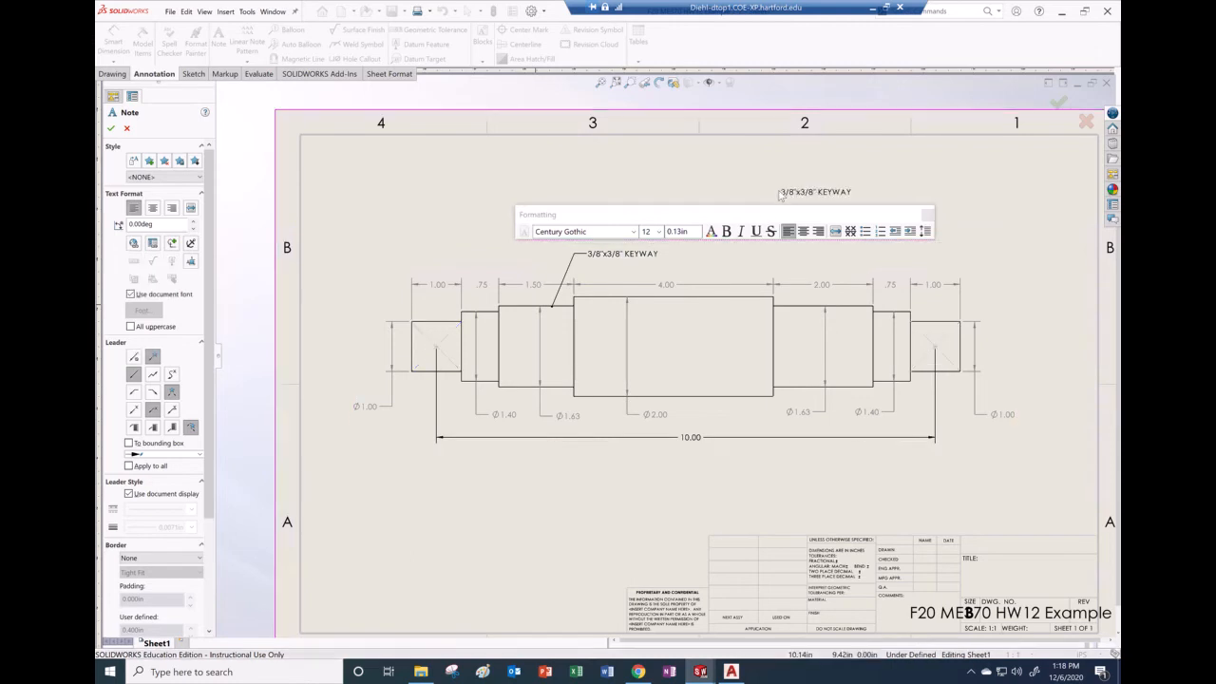
- Place a second keyway note on the upper edge of the section directly right of the central one and clear its text
{"action": "left_click", "coordinate": [804, 306]}
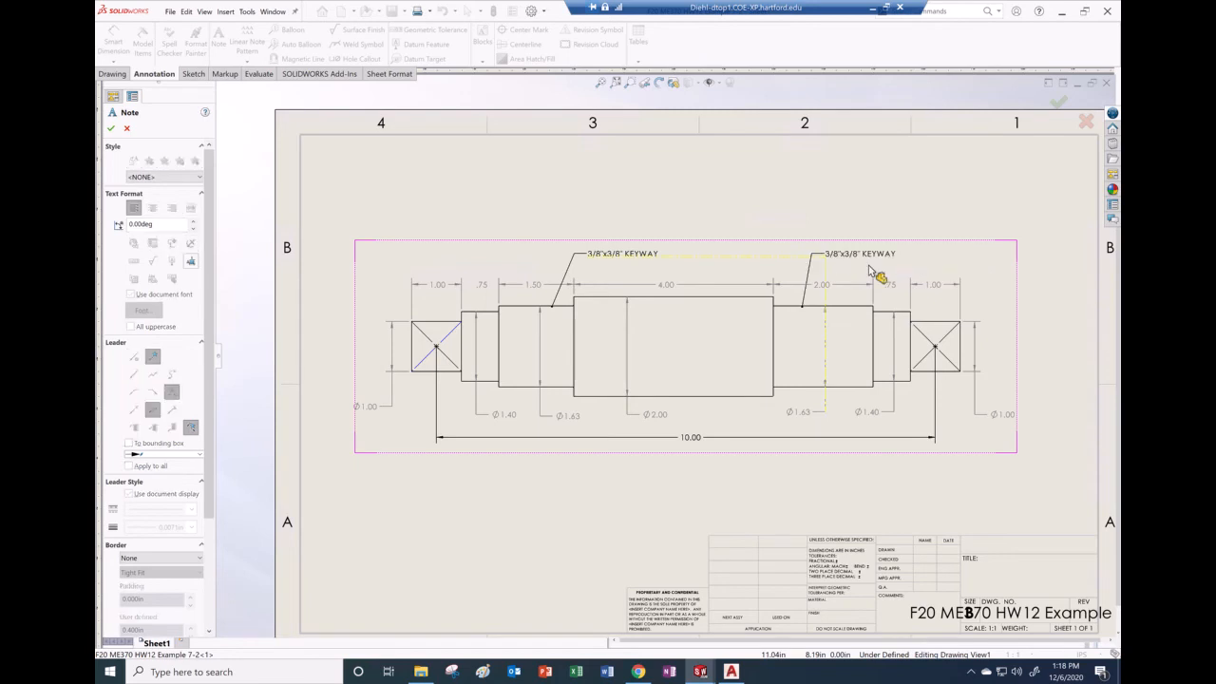
{"action": "left_click", "coordinate": [836, 257]}
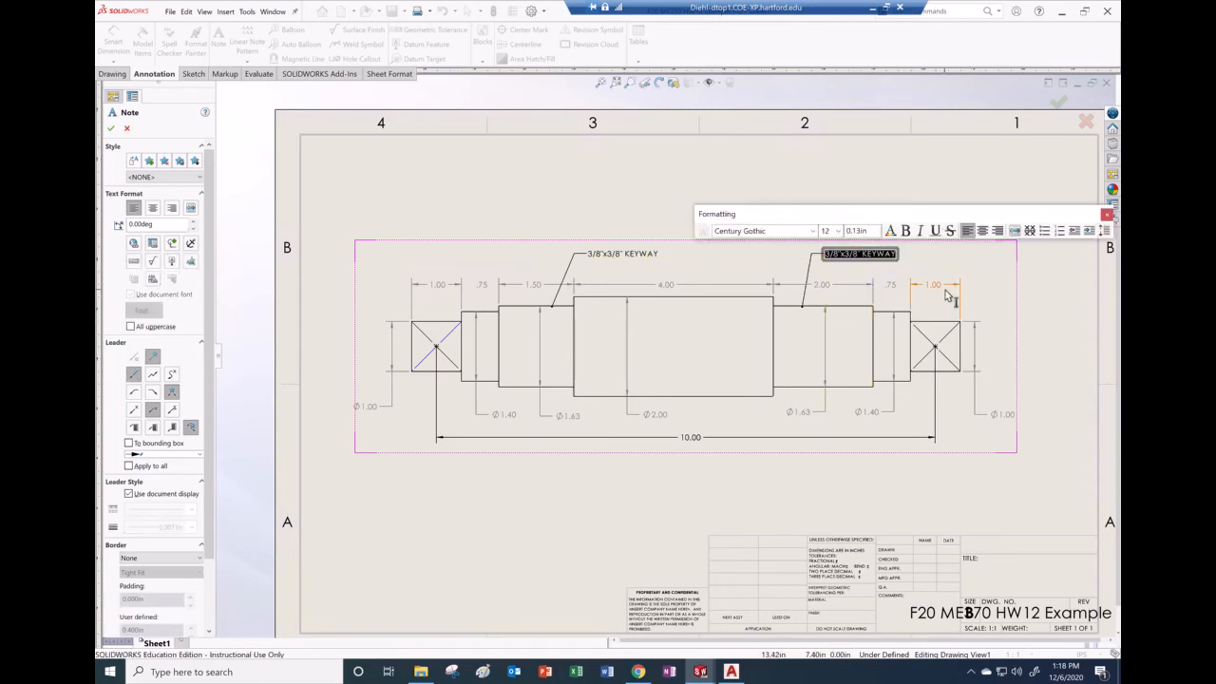
{"action": "key", "text": "Delete"}
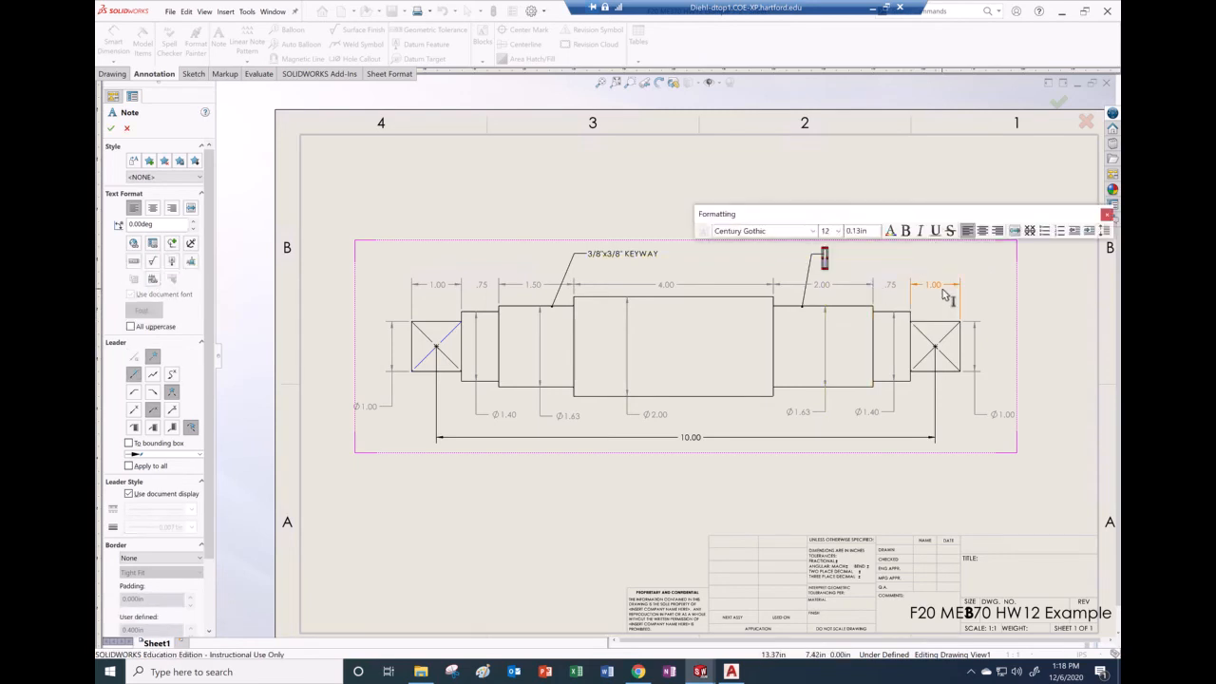
{"action": "left_click", "coordinate": [880, 262]}
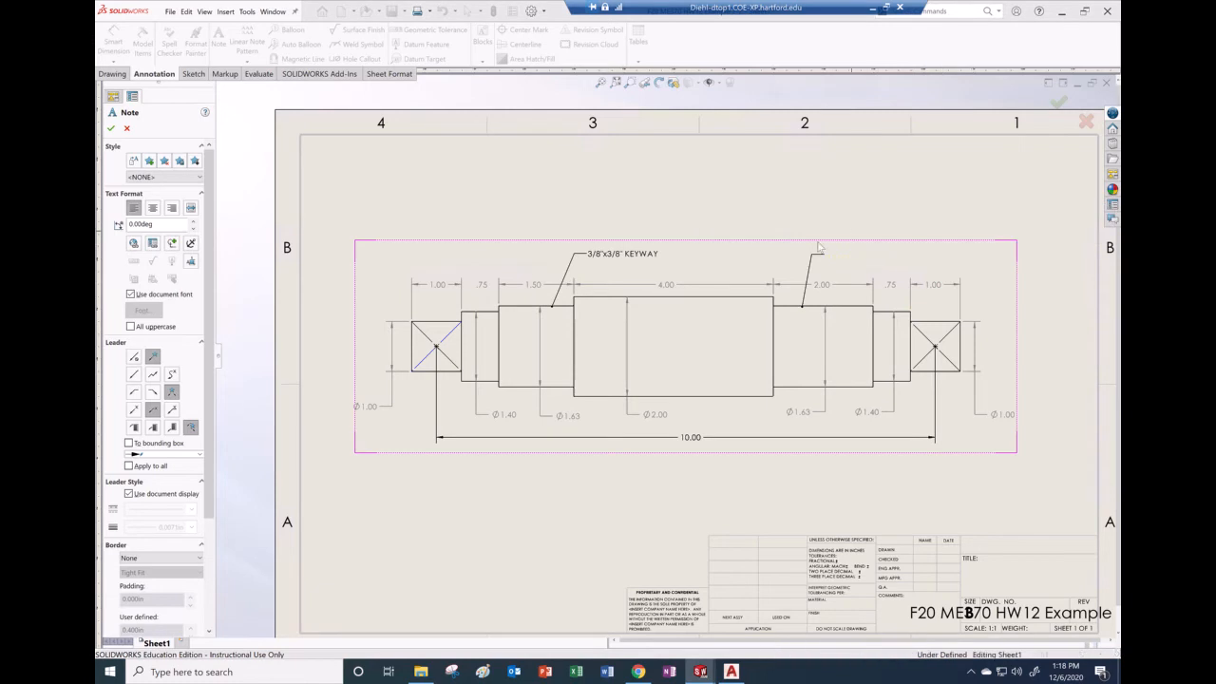
- Attach a 3/8"x3/8" KEYWAY leader note to the upper edge of the 2.00 long section and delete the empty leader beside it
{"action": "left_click", "coordinate": [848, 305]}
{"action": "left_click", "coordinate": [878, 254]}
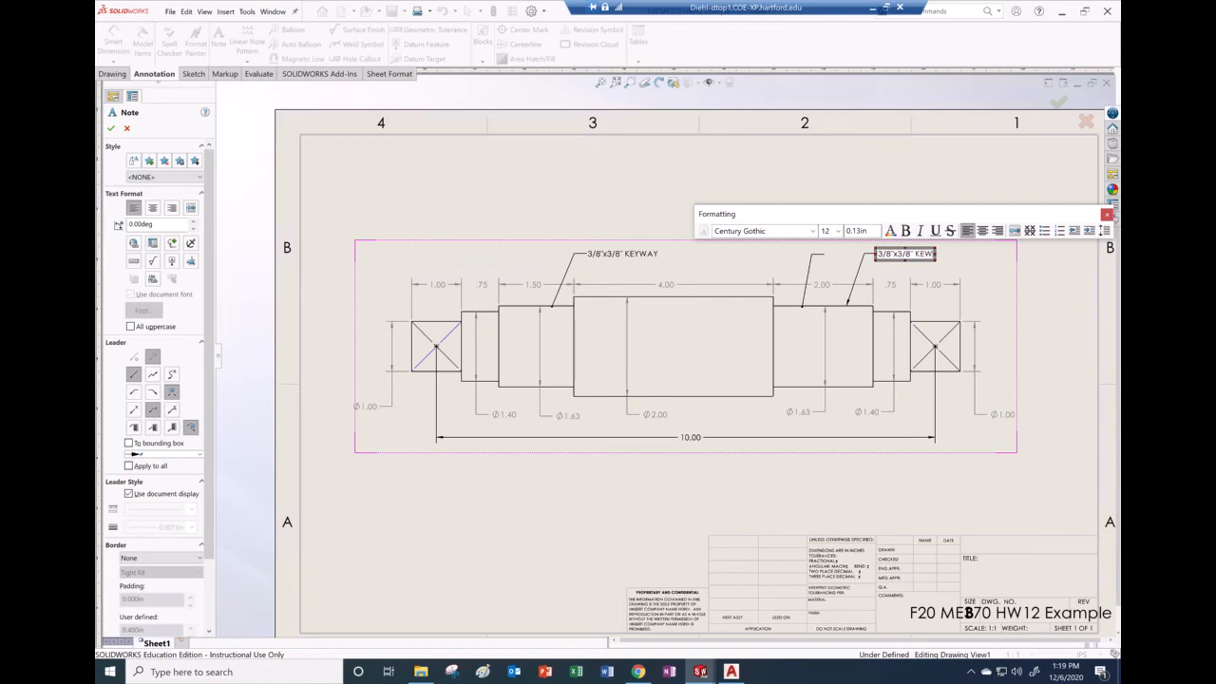
{"action": "type", "text": "WAY"}
{"action": "left_click", "coordinate": [1106, 215]}
{"action": "left_click", "coordinate": [1052, 293]}
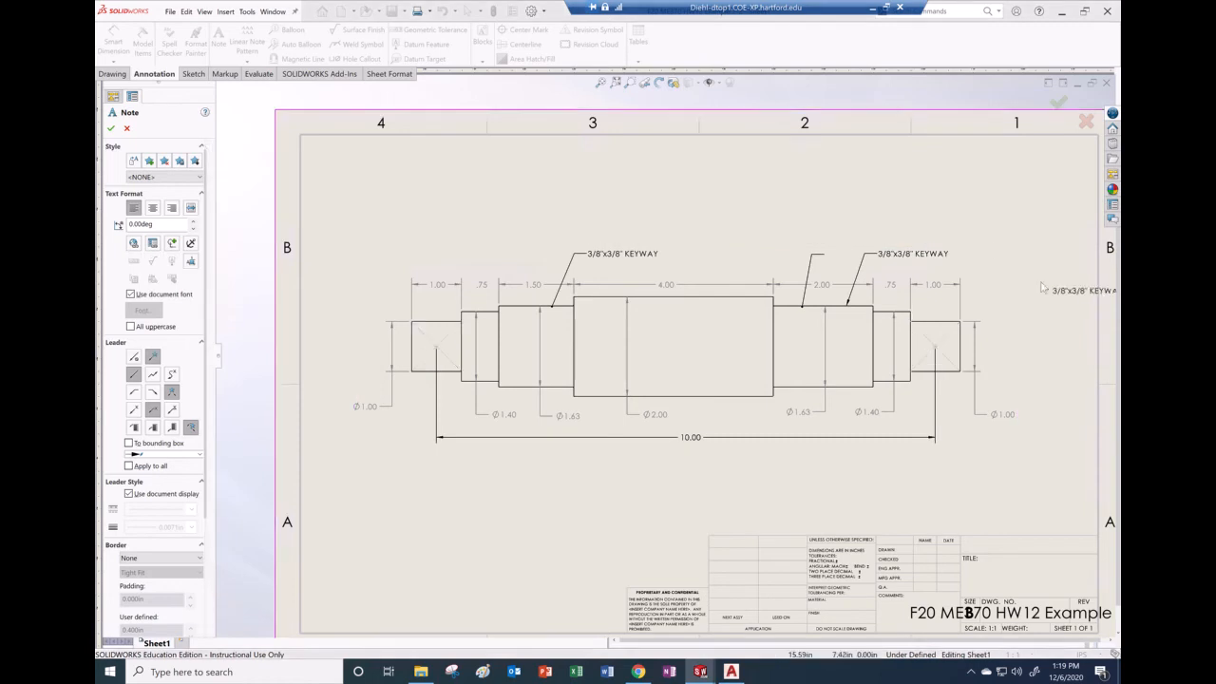
{"action": "key", "text": "Escape"}
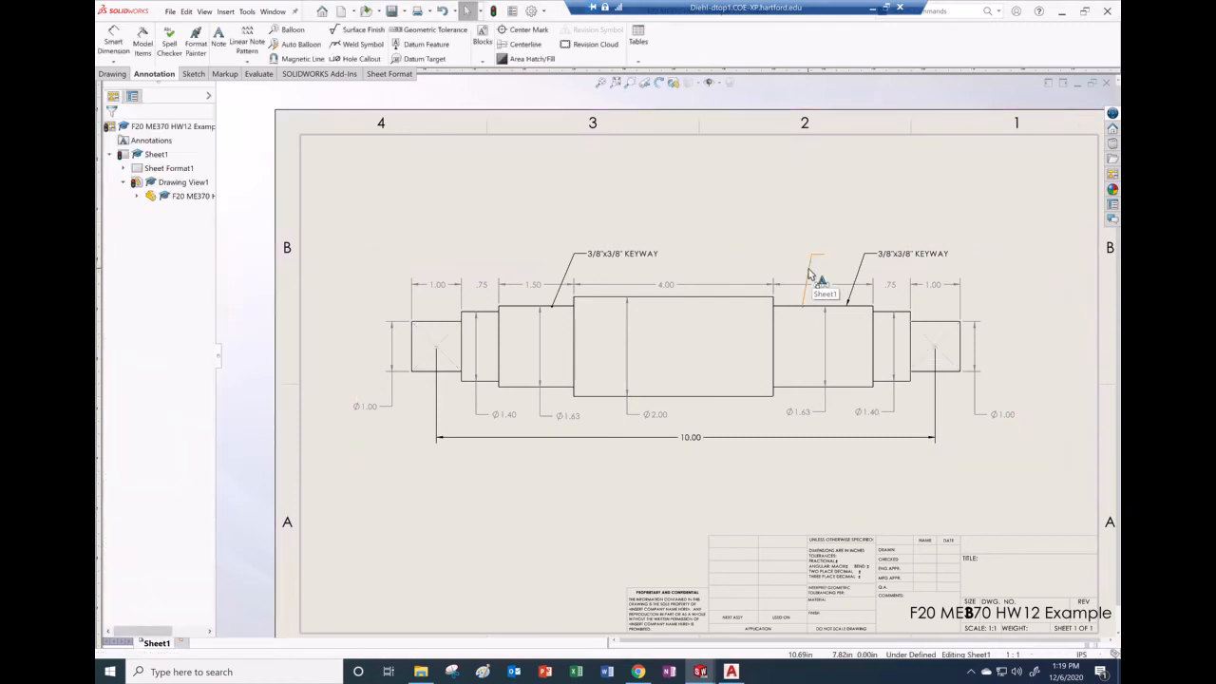
{"action": "left_click", "coordinate": [808, 274]}
{"action": "key", "text": "Delete"}
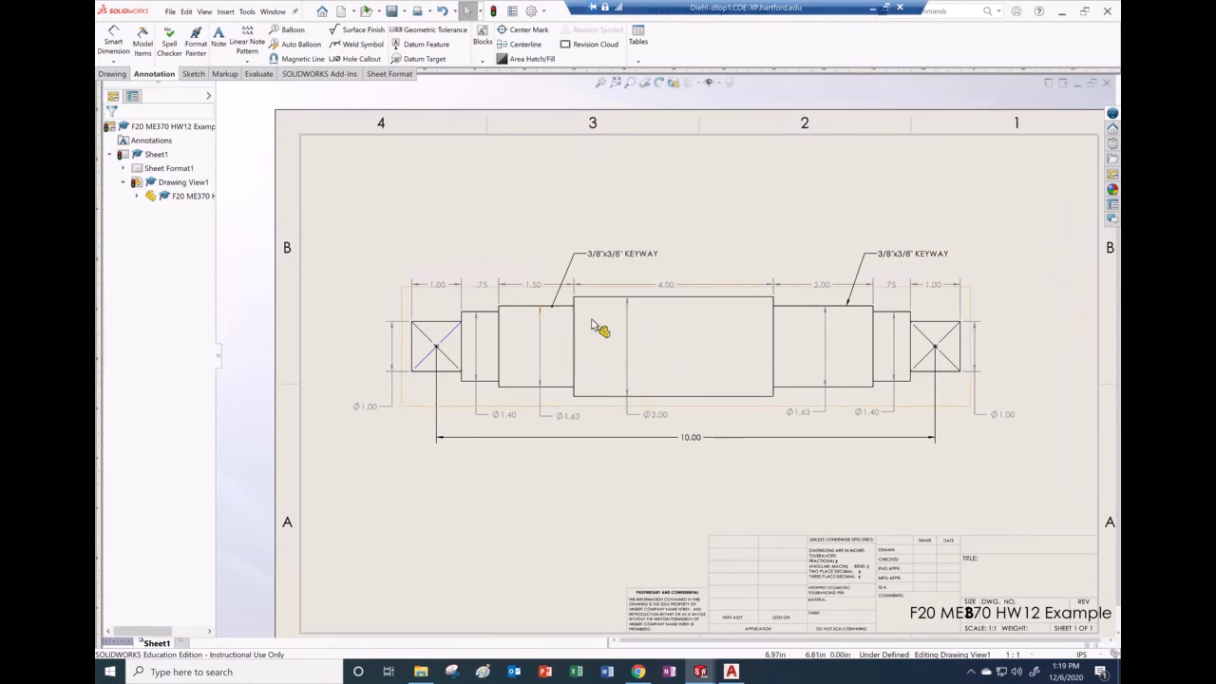
- Move the leader tip of the left keyway note onto the upper edge of the third section from the left
{"action": "scroll", "coordinate": [566, 314], "scroll_direction": "down", "scroll_amount": 7}
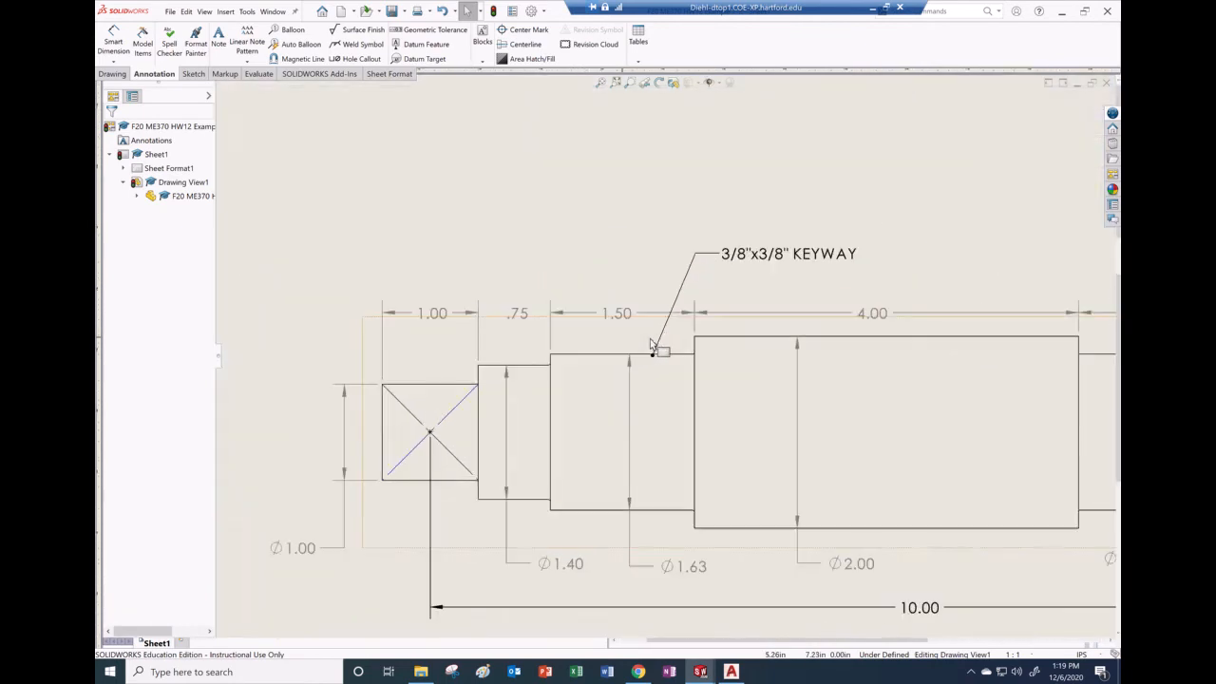
{"action": "scroll", "coordinate": [673, 359], "scroll_direction": "down", "scroll_amount": 1}
{"action": "left_click", "coordinate": [658, 357]}
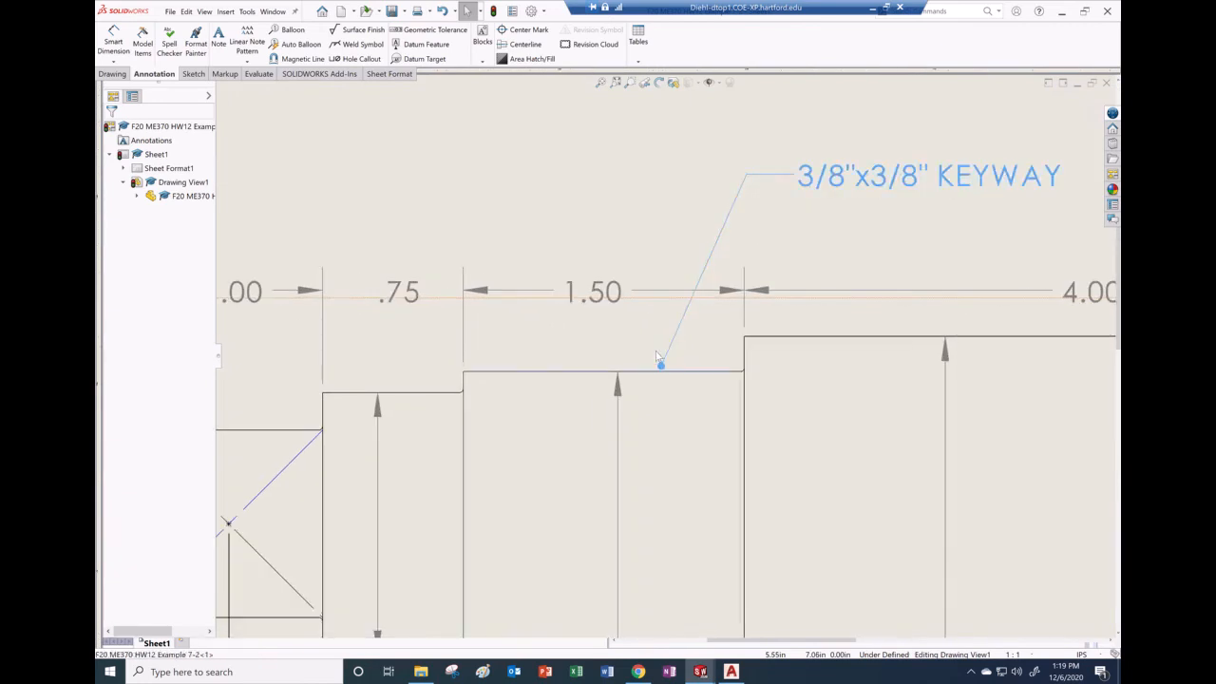
{"action": "left_click_drag", "start_coordinate": [654, 344], "coordinate": [653, 373]}
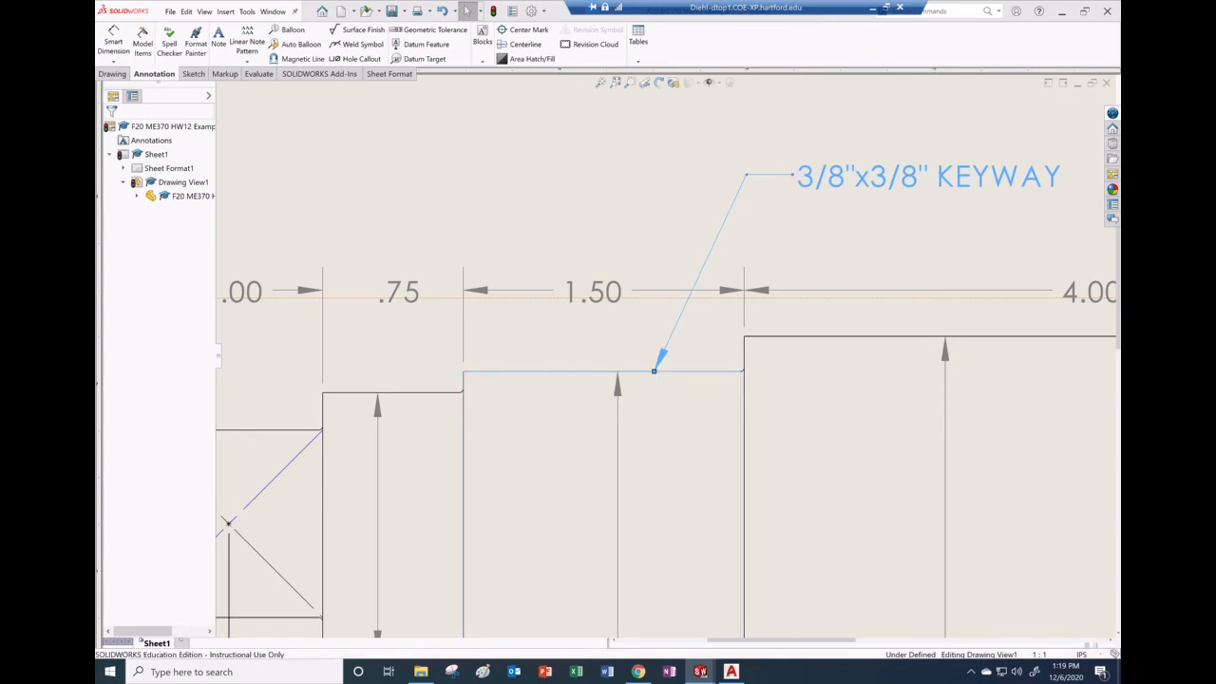
{"action": "key", "text": "Escape"}
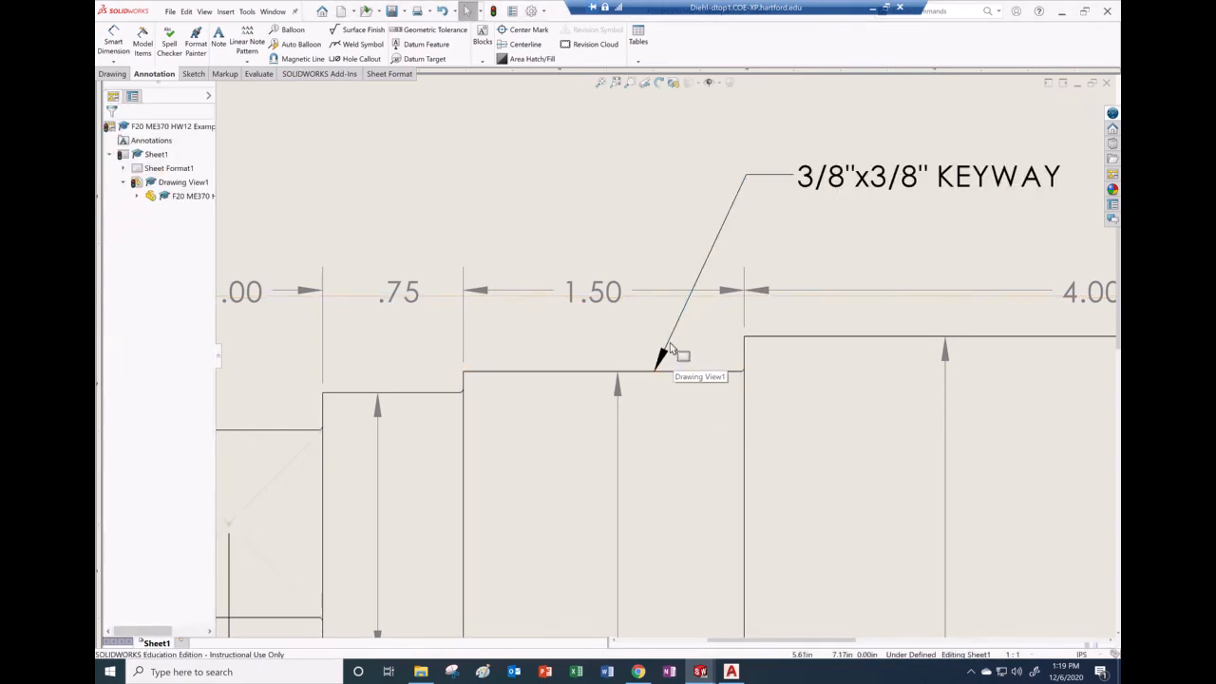
{"action": "left_click", "coordinate": [668, 361]}
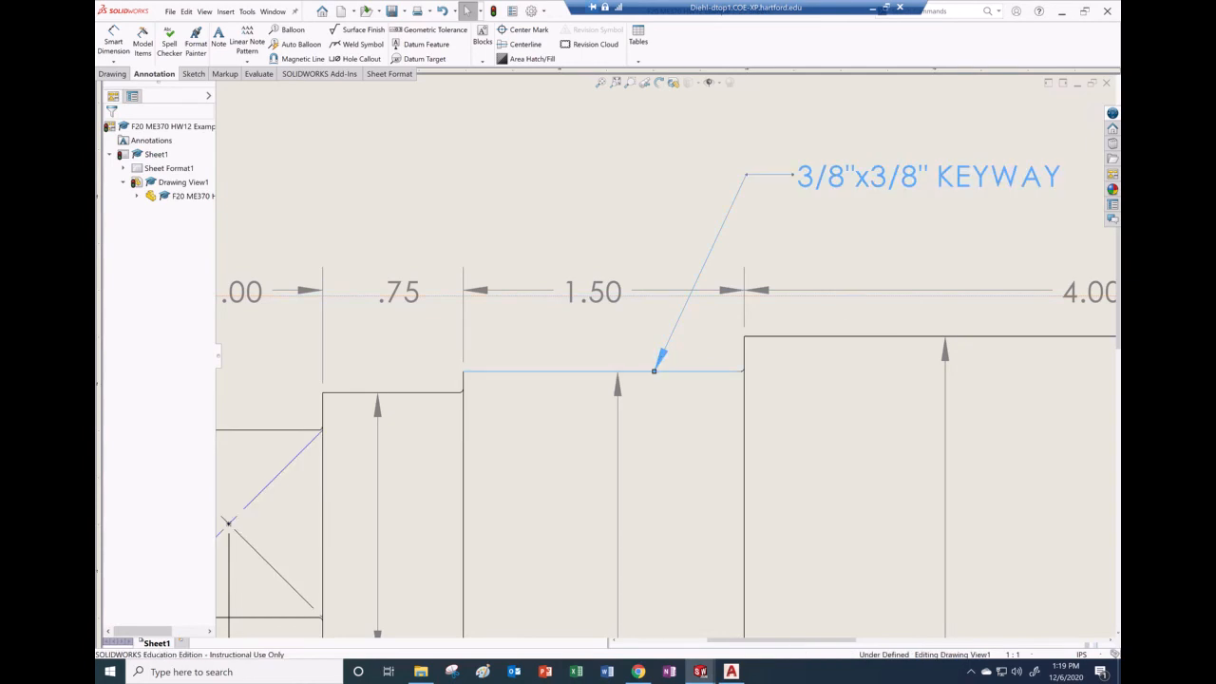
- Reattach the leader tip of the left keyway note to the upper edge of the 1.50 long section
{"action": "left_click_drag", "start_coordinate": [655, 391], "coordinate": [652, 405]}
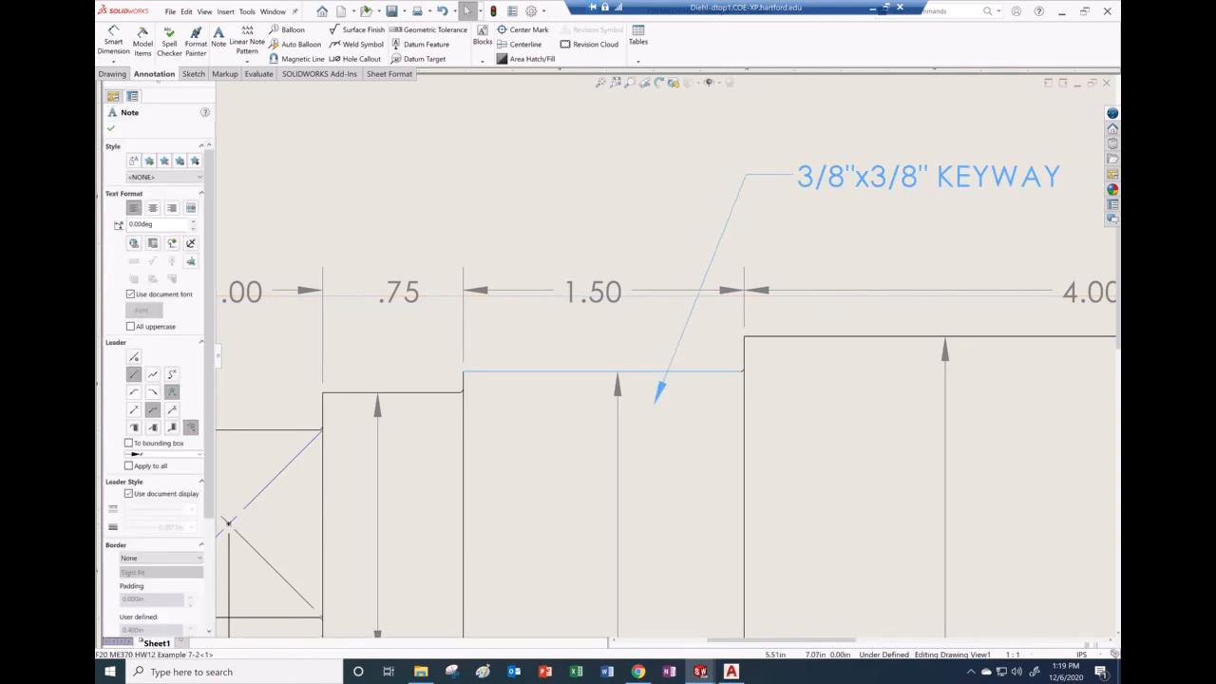
{"action": "left_click", "coordinate": [676, 414]}
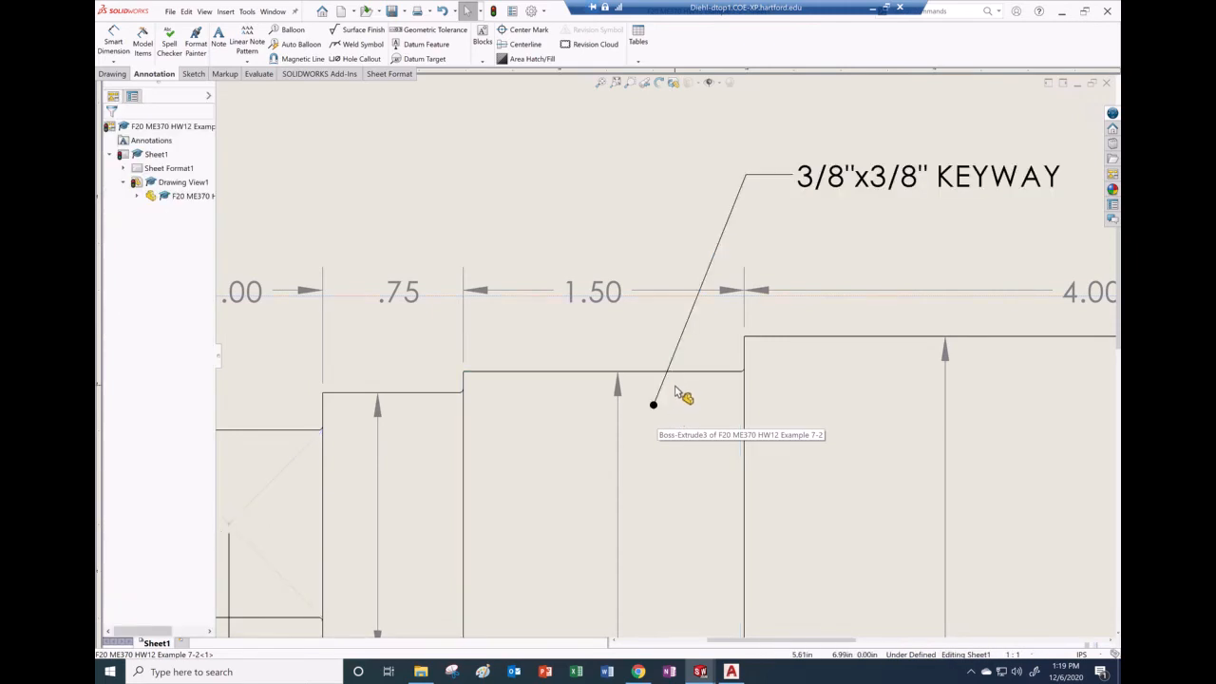
{"action": "left_click_drag", "start_coordinate": [653, 405], "coordinate": [659, 374]}
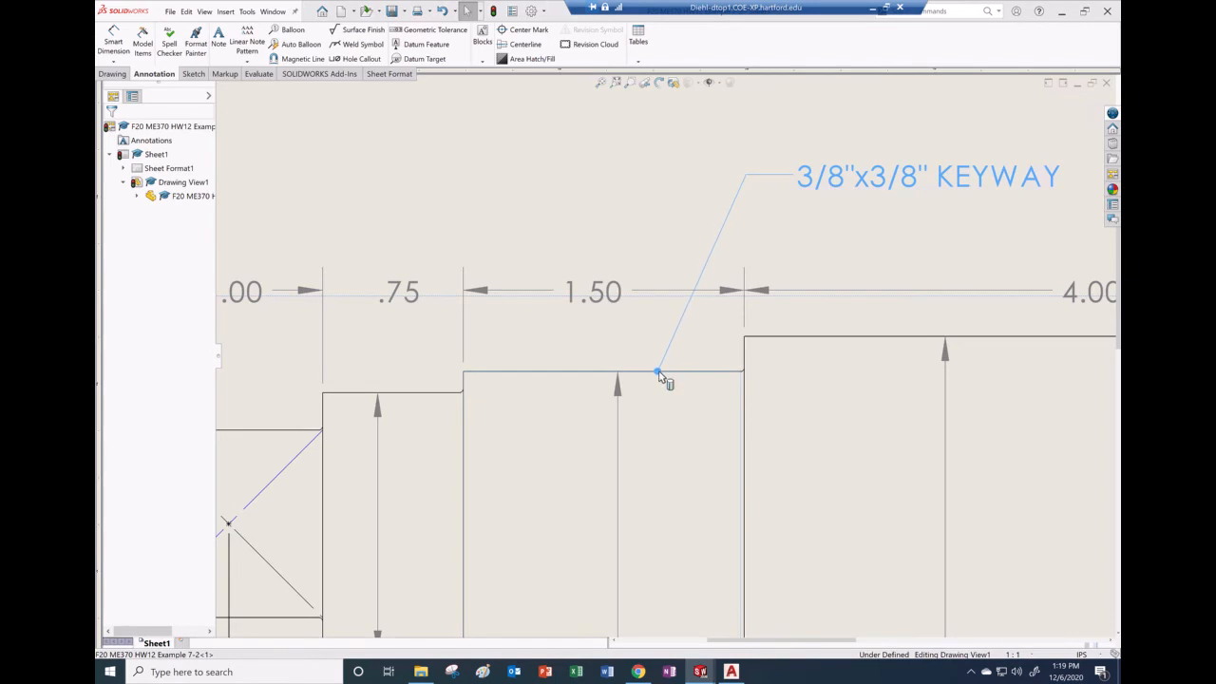
{"action": "left_click_drag", "start_coordinate": [659, 372], "coordinate": [657, 372]}
{"action": "scroll", "coordinate": [692, 396], "scroll_direction": "up", "scroll_amount": 5}
{"action": "scroll", "coordinate": [1013, 510], "scroll_direction": "up", "scroll_amount": 2}
{"action": "scroll", "coordinate": [971, 491], "scroll_direction": "down", "scroll_amount": 4}
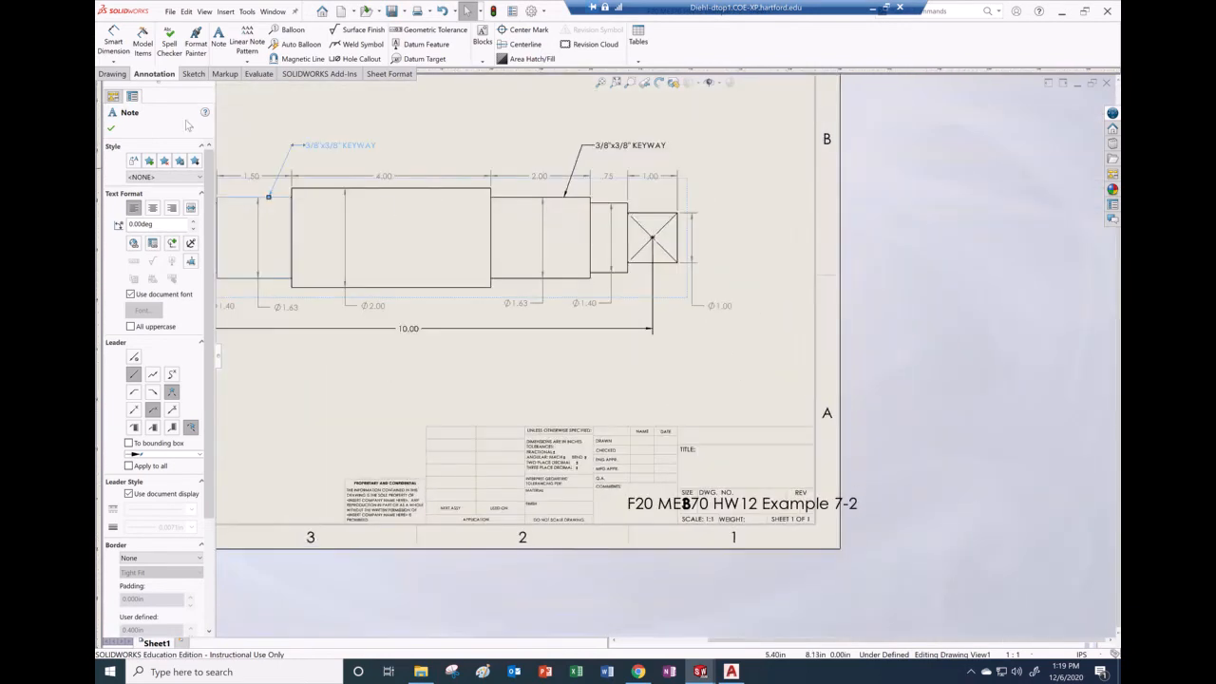
{"action": "left_click", "coordinate": [111, 127]}
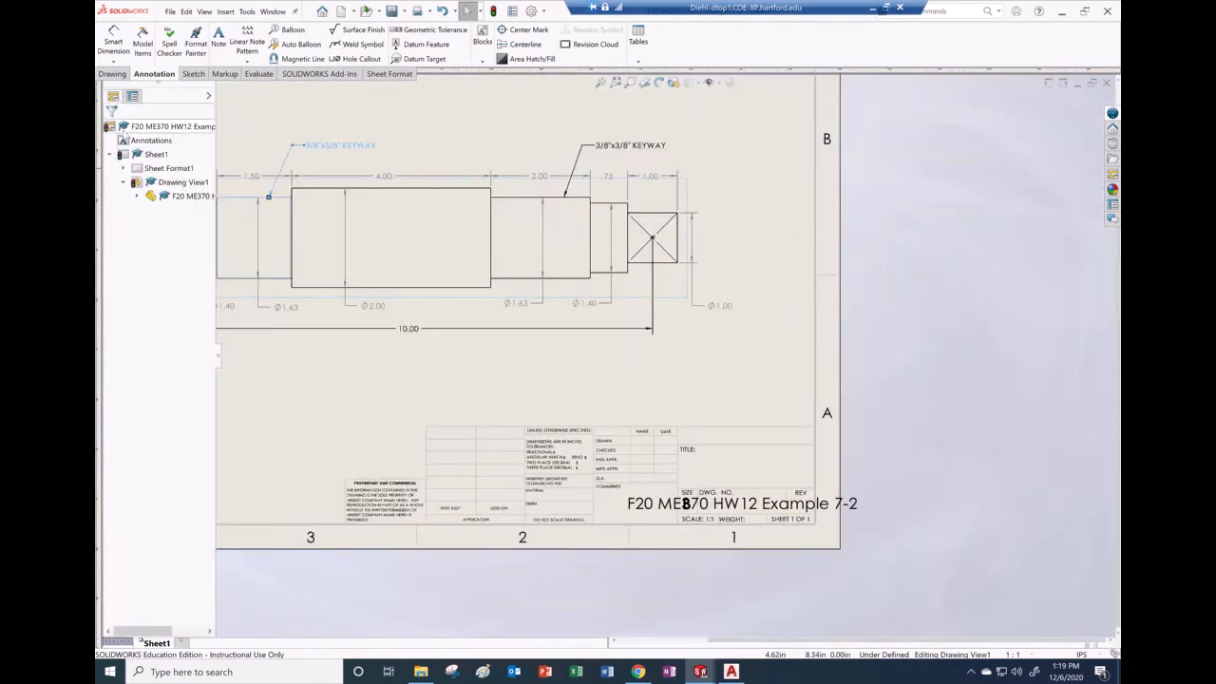
- Switch to editing the sheet format and enter UNIVERSITY OF HARTFORD in the company name field above the title
{"action": "right_click", "coordinate": [152, 155]}
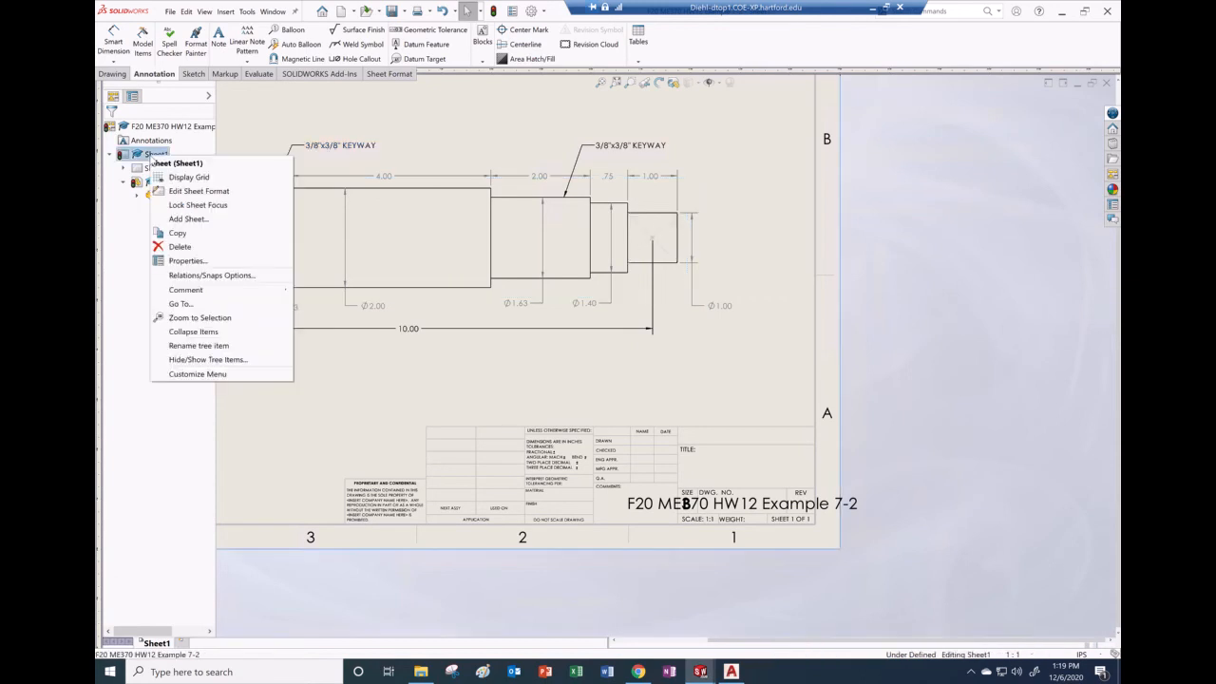
{"action": "left_click", "coordinate": [199, 191]}
{"action": "scroll", "coordinate": [733, 468], "scroll_direction": "down", "scroll_amount": 4}
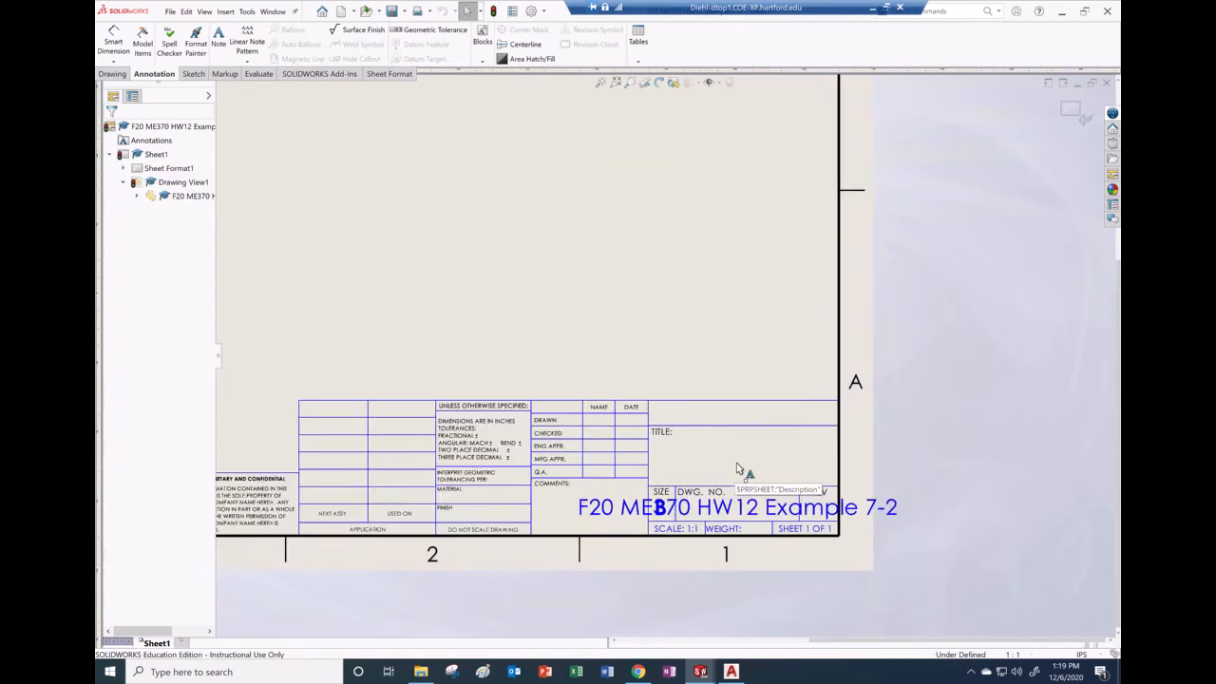
{"action": "left_click", "coordinate": [740, 393]}
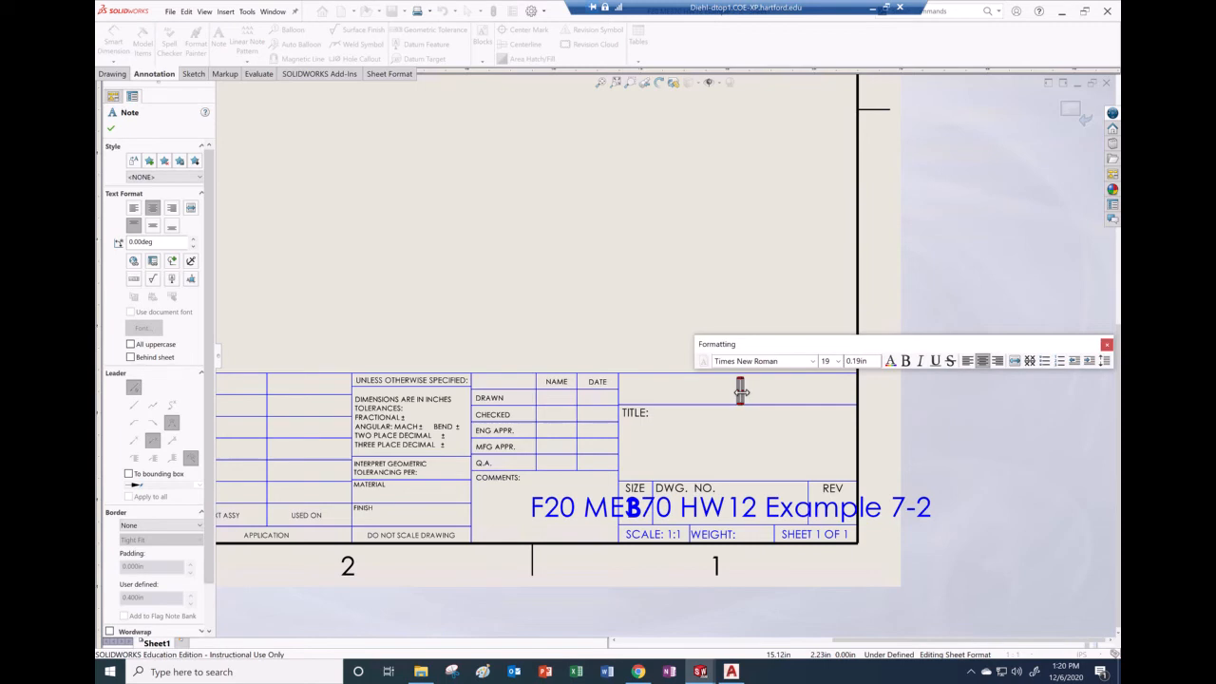
{"action": "type", "text": "UNIVRERSIT"}
{"action": "key", "text": "BackSpace"}
{"action": "key", "text": "BackSpace"}
{"action": "key", "text": "BackSpace"}
{"action": "key", "text": "BackSpace"}
{"action": "key", "text": "BackSpace"}
{"action": "key", "text": "BackSpace"}
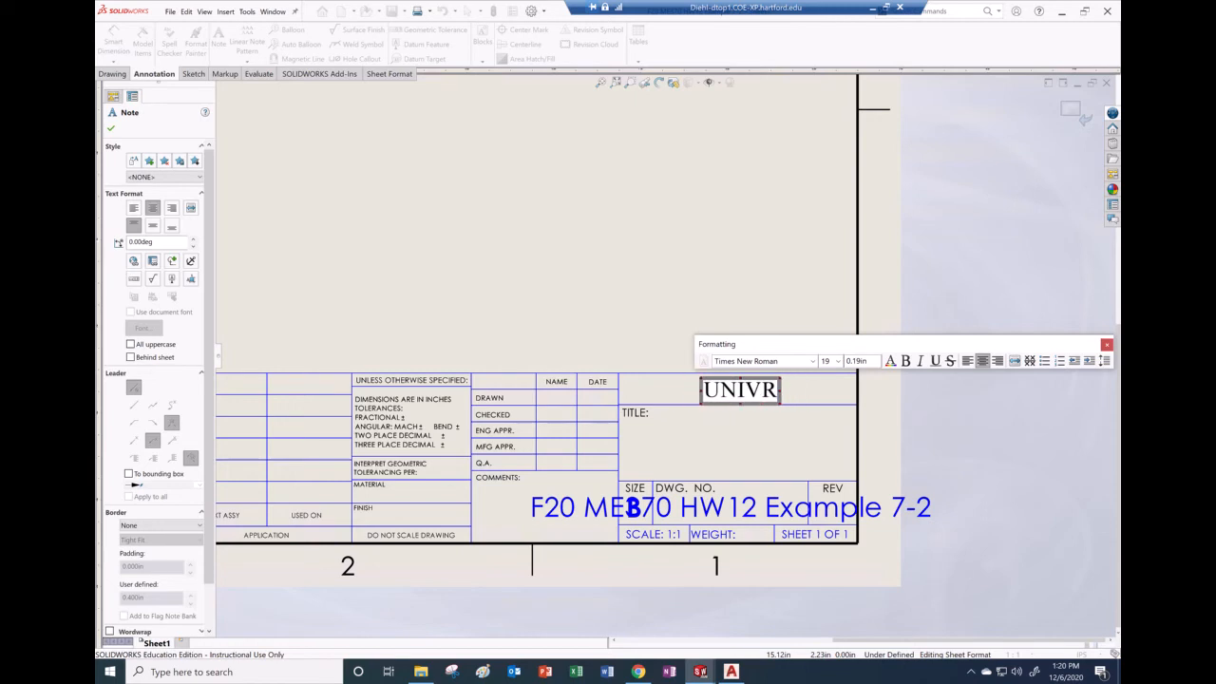
{"action": "type", "text": "ERSITY OF HA"}
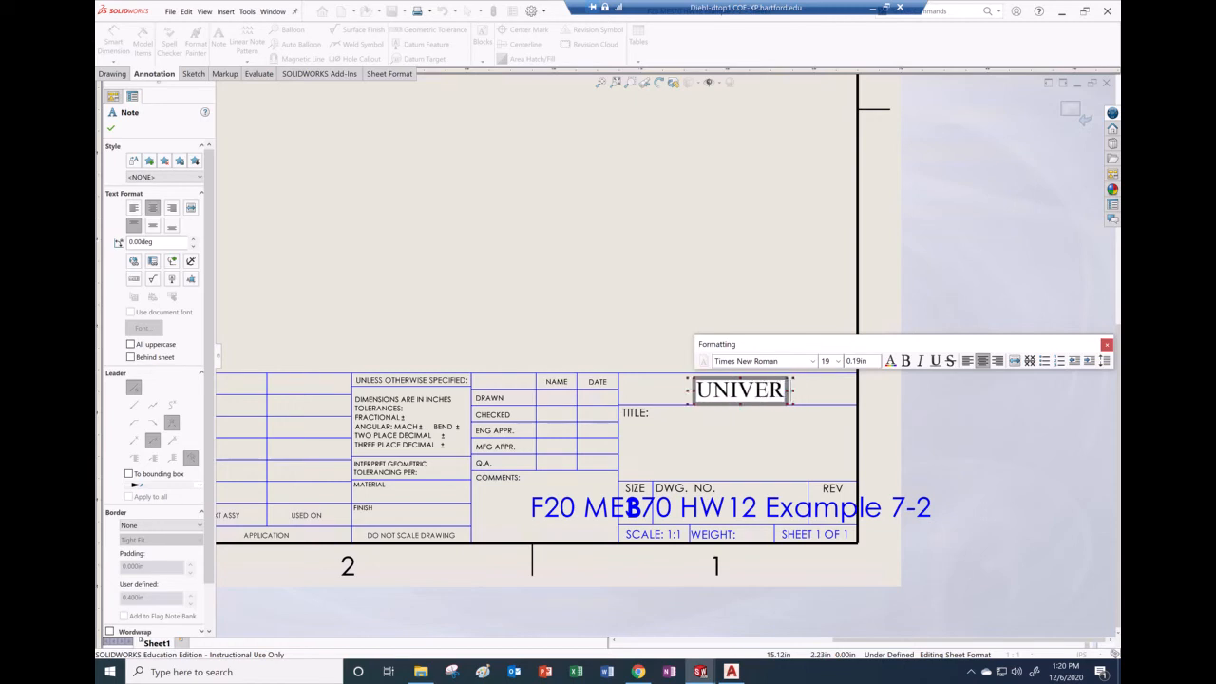
{"action": "type", "text": "RTFORD"}
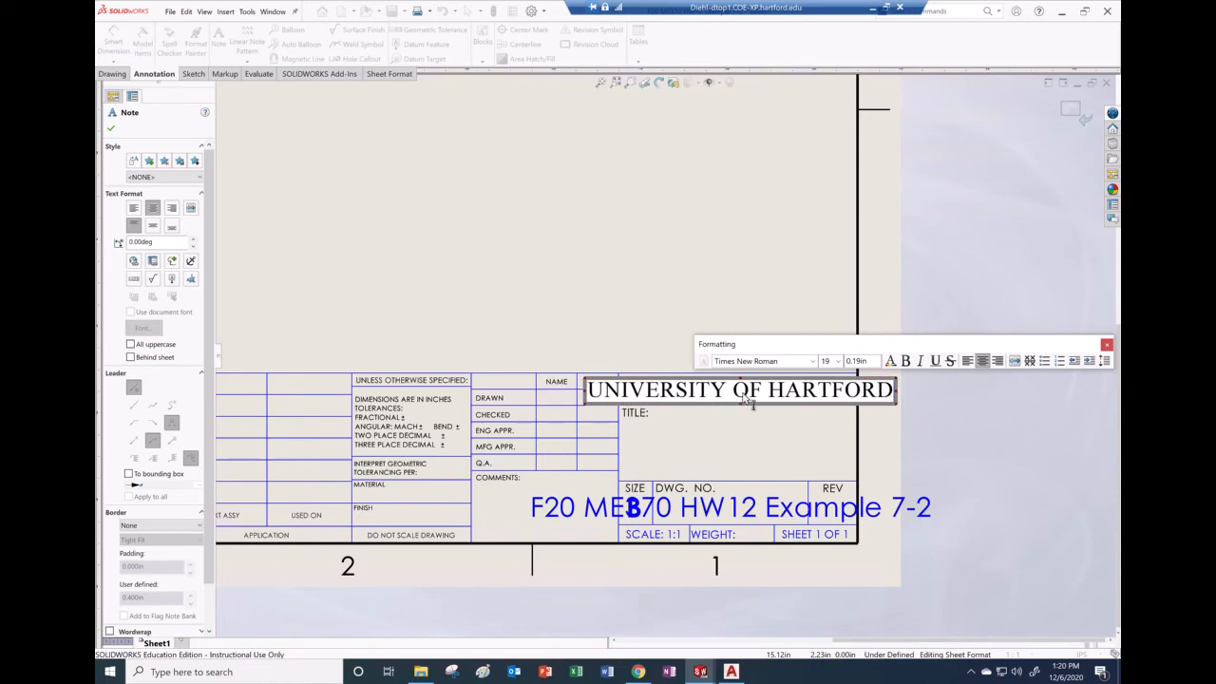
- Reduce the UNIVERSITY OF HARTFORD text to font size 16 so it fits its title block cell
{"action": "key", "text": "shift+Left"}
{"action": "key", "text": "shift+Left"}
{"action": "key", "text": "shift+Left"}
{"action": "key", "text": "shift+Left"}
{"action": "key", "text": "shift+Left"}
{"action": "key", "text": "shift+Left"}
{"action": "key", "text": "shift+Left"}
{"action": "key", "text": "shift+Left"}
{"action": "key", "text": "shift+Left"}
{"action": "key", "text": "shift+Left"}
{"action": "key", "text": "shift+Left"}
{"action": "key", "text": "shift+Left"}
{"action": "key", "text": "shift+Left"}
{"action": "key", "text": "shift+Left"}
{"action": "key", "text": "shift+Left"}
{"action": "key", "text": "shift+Left"}
{"action": "key", "text": "shift+Left"}
{"action": "key", "text": "shift+Left"}
{"action": "key", "text": "shift+Left"}
{"action": "key", "text": "shift+Left"}
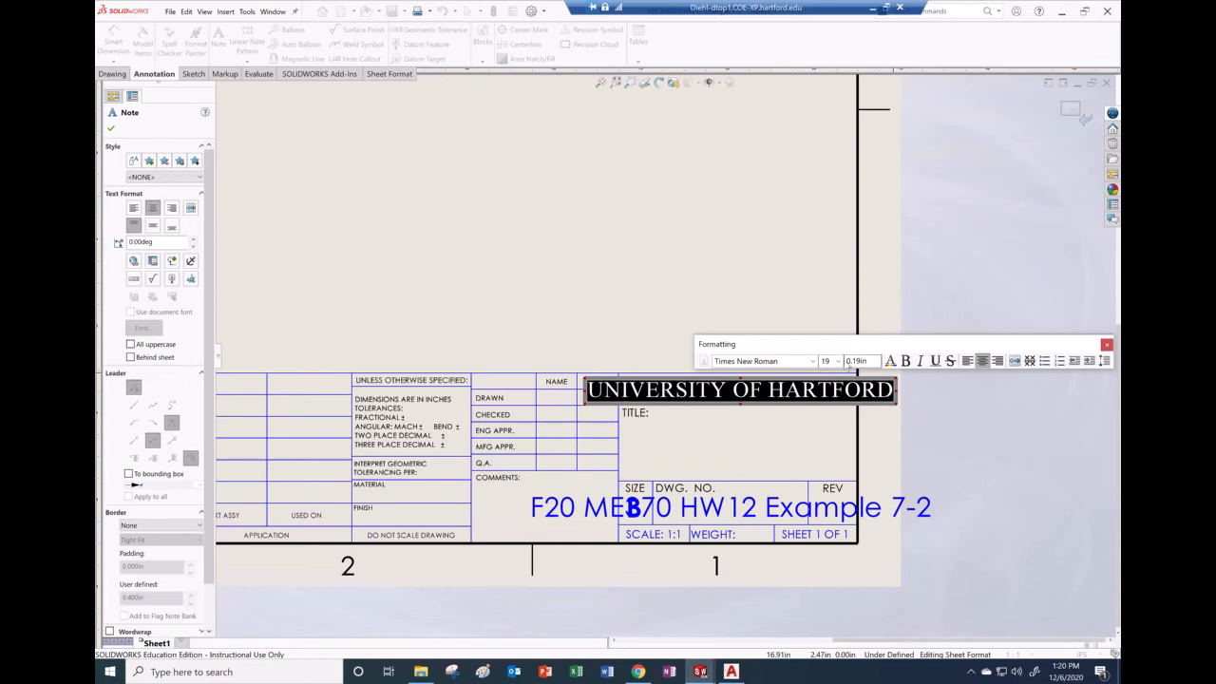
{"action": "left_click", "coordinate": [838, 362]}
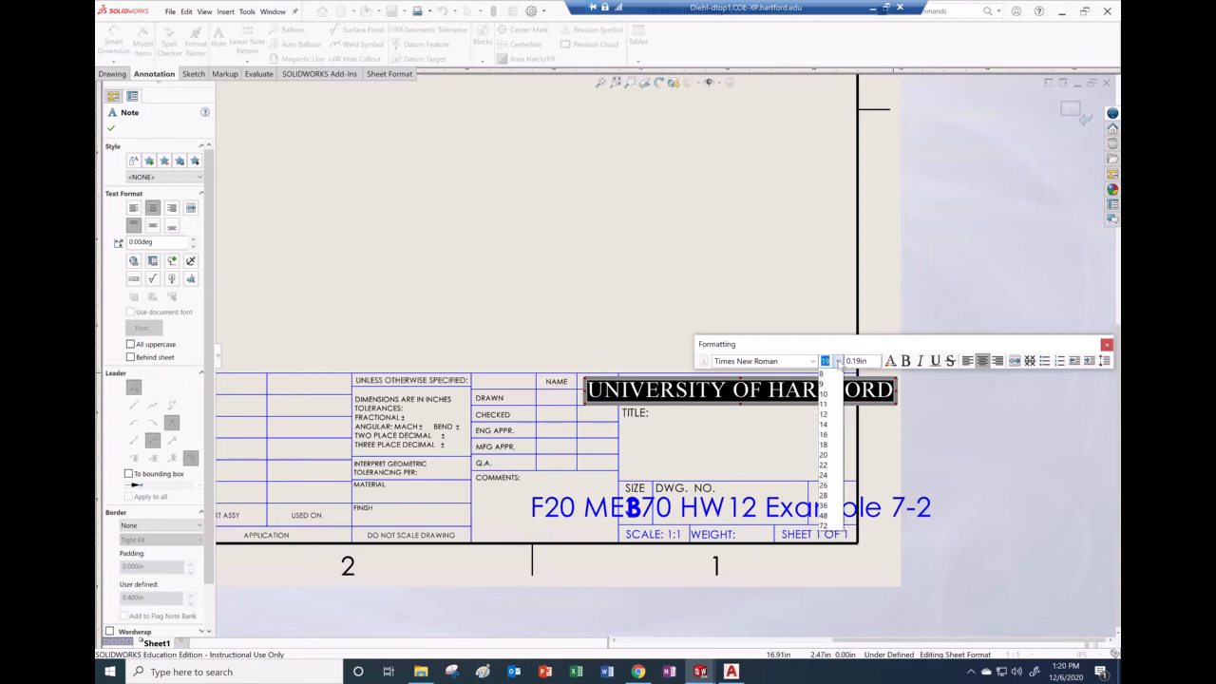
{"action": "left_click", "coordinate": [829, 437]}
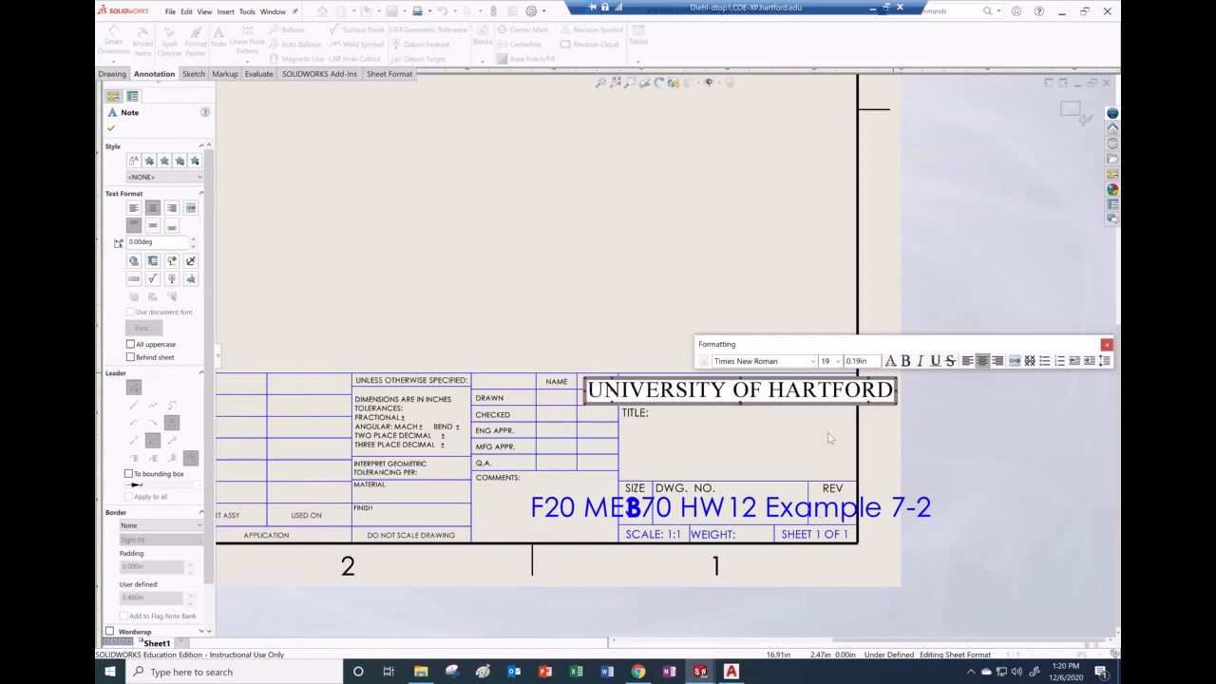
{"action": "left_click", "coordinate": [837, 362]}
{"action": "left_click", "coordinate": [826, 425]}
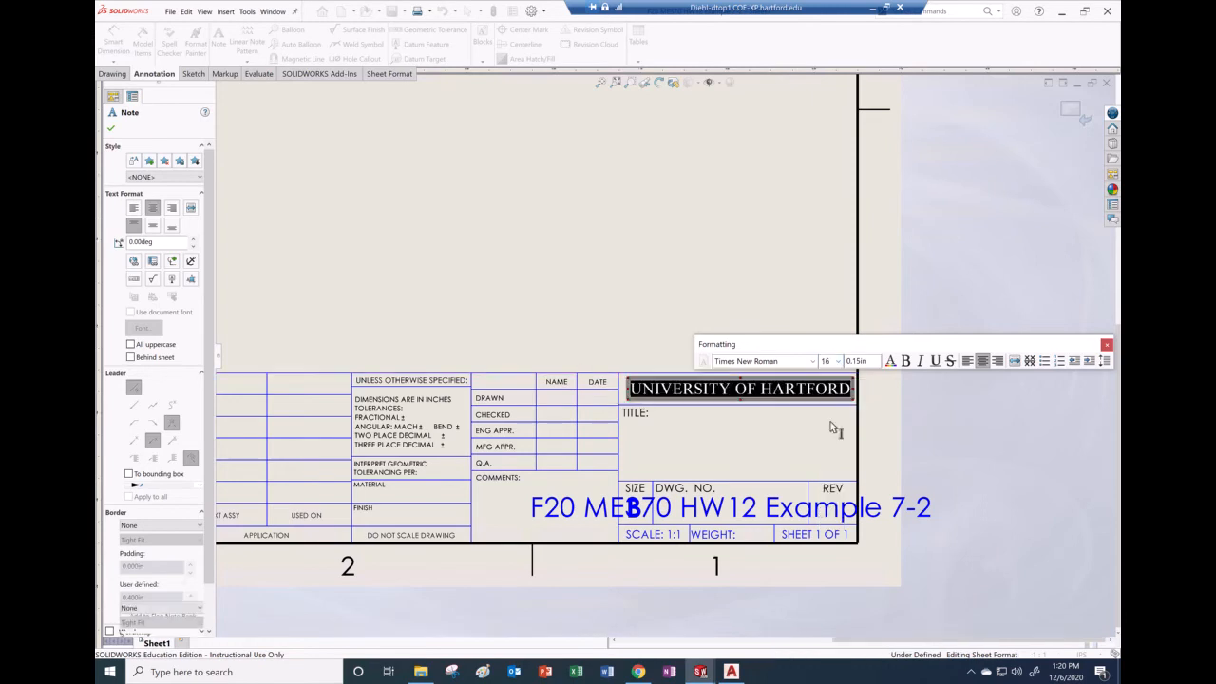
{"action": "left_click", "coordinate": [736, 451]}
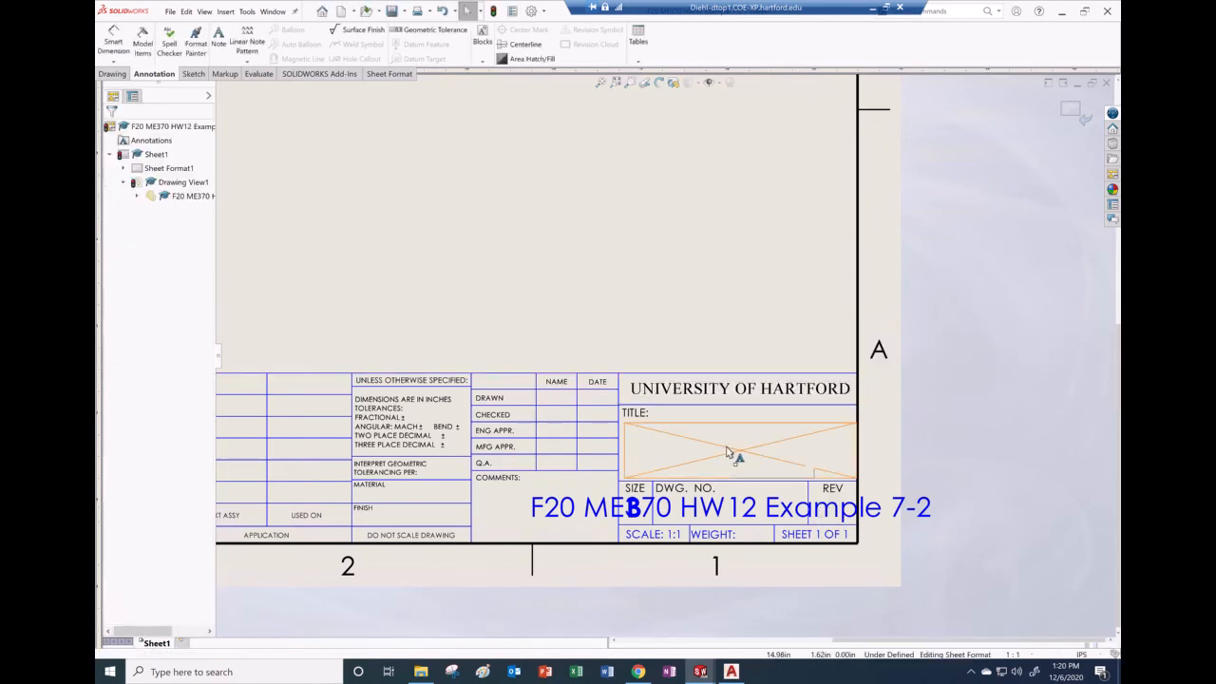
- Enter F20 ME370 PROJECT EXAMPLE in the TITLE field of the title block
{"action": "double_click", "coordinate": [740, 451]}
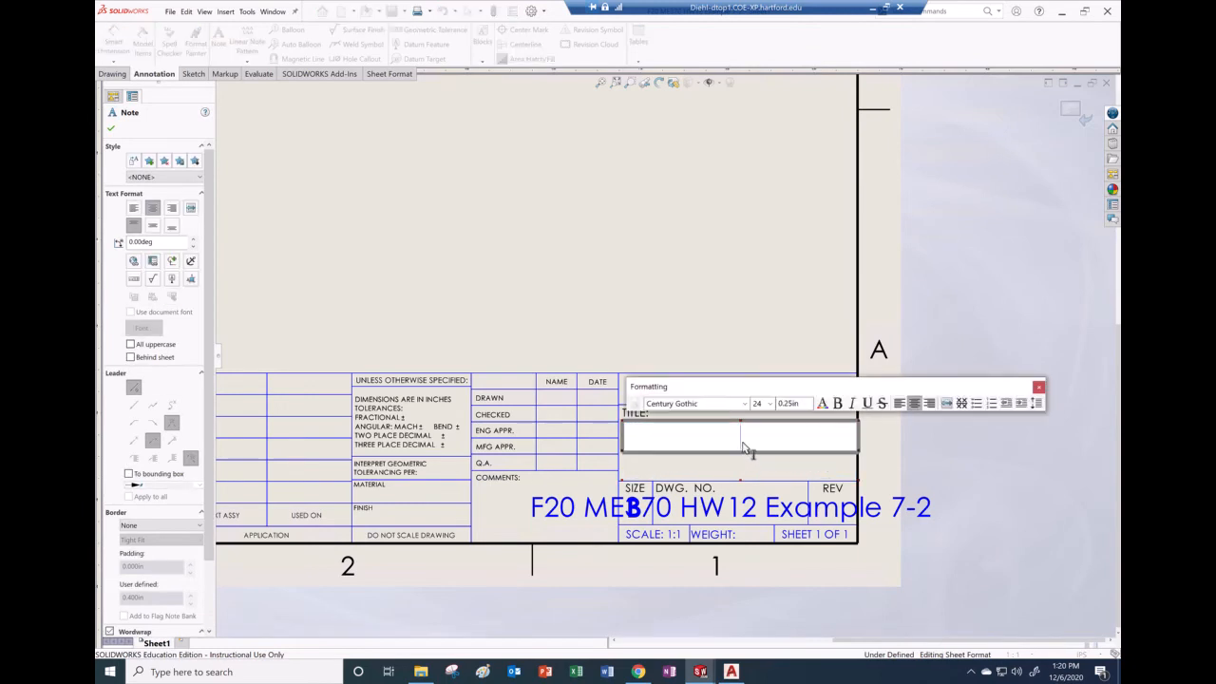
{"action": "type", "text": "F20"}
{"action": "type", "text": "ME370"}
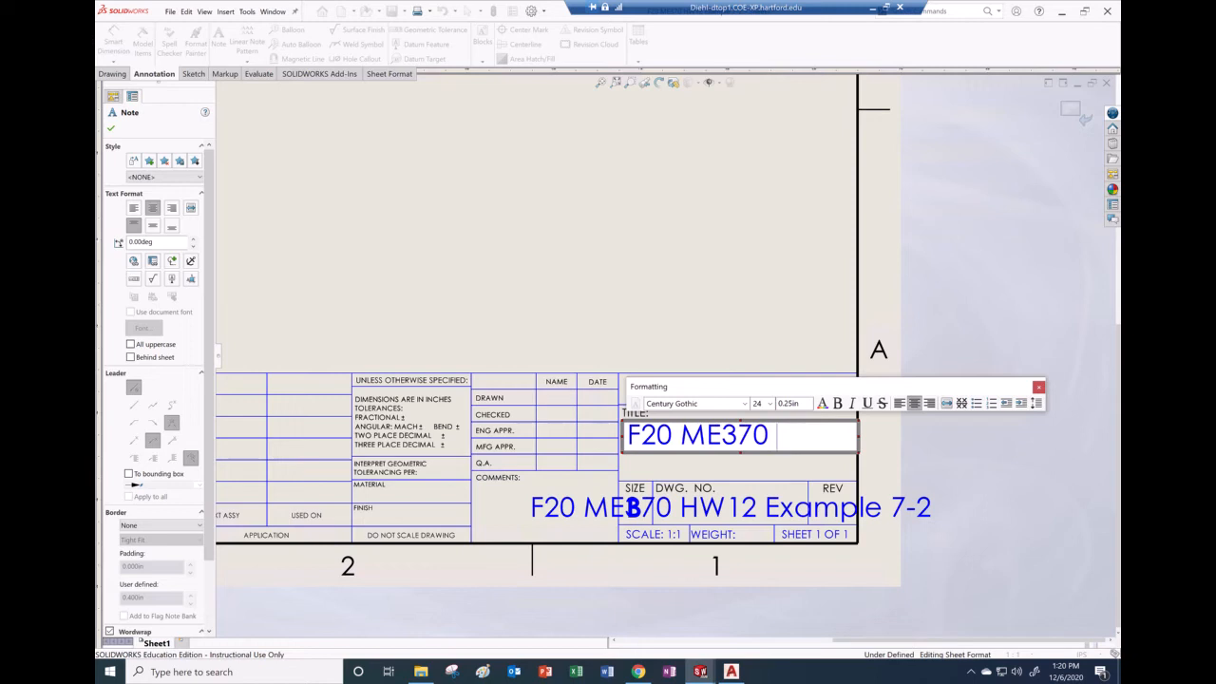
{"action": "type", "text": " PRORJECT"}
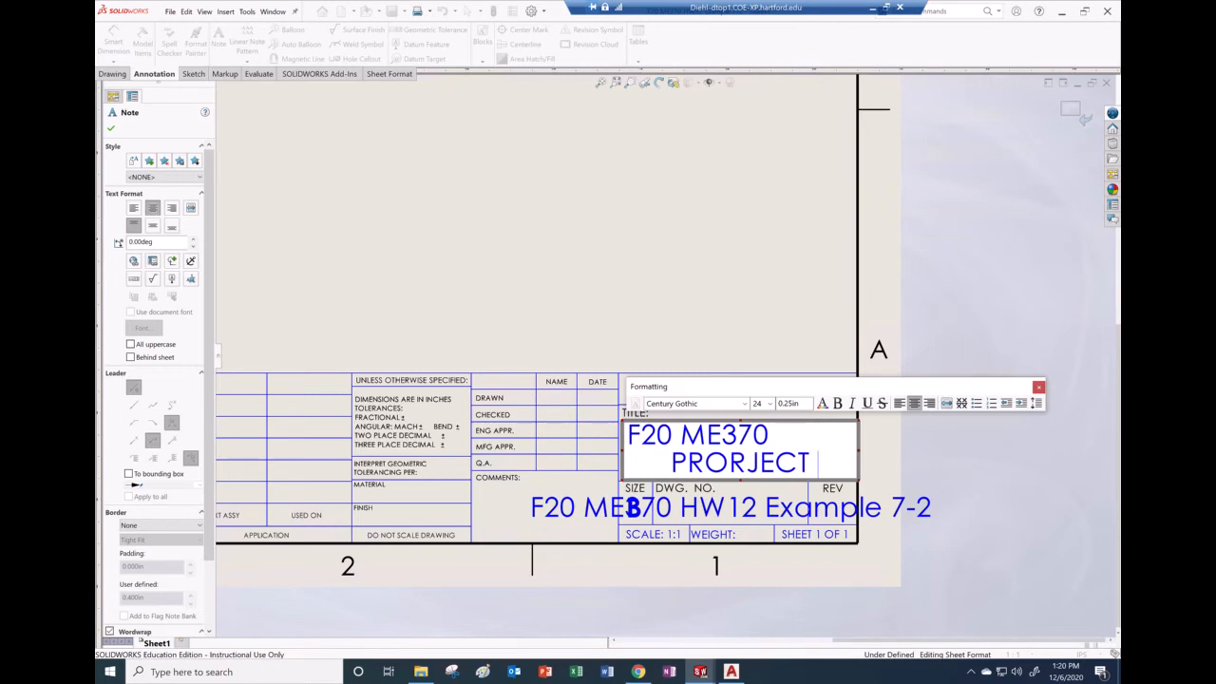
{"action": "key", "text": "BackSpace"}
{"action": "key", "text": "BackSpace"}
{"action": "key", "text": "BackSpace"}
{"action": "key", "text": "BackSpace"}
{"action": "key", "text": "BackSpace"}
{"action": "type", "text": "JECT E"}
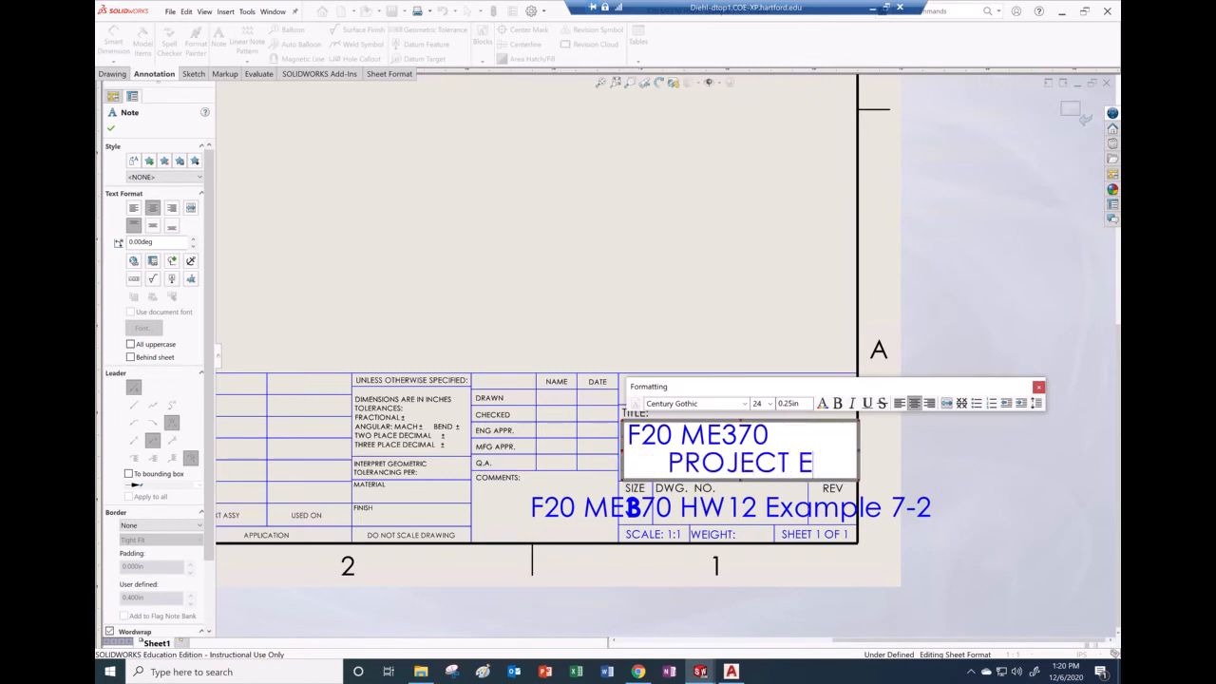
{"action": "type", "text": "XAMPLE"}
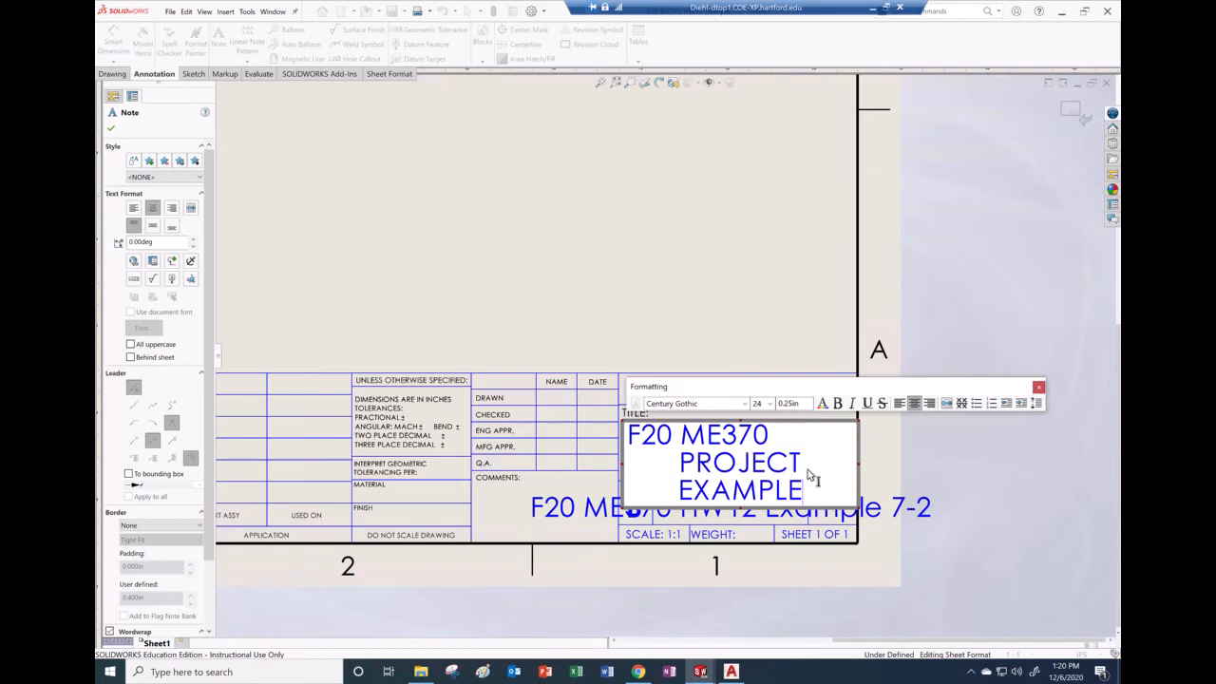
- Try to even out the title lines by switching the text between left and centre alignment
{"action": "left_click_drag", "start_coordinate": [804, 492], "coordinate": [629, 437]}
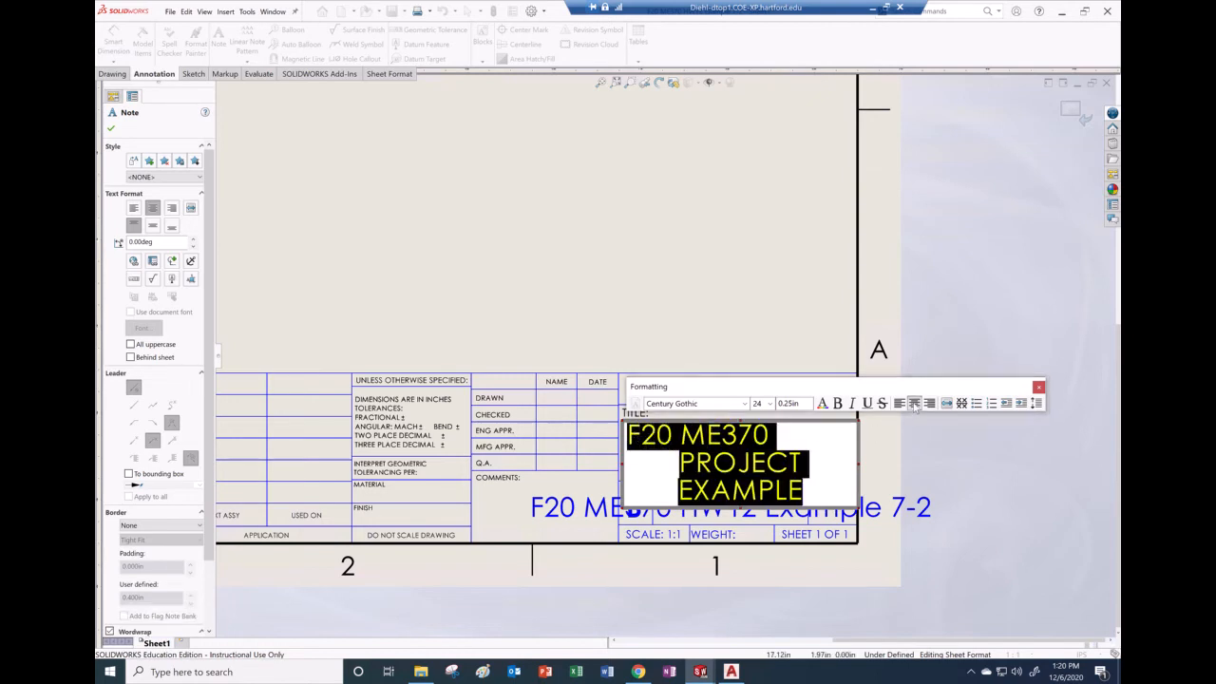
{"action": "left_click", "coordinate": [666, 444]}
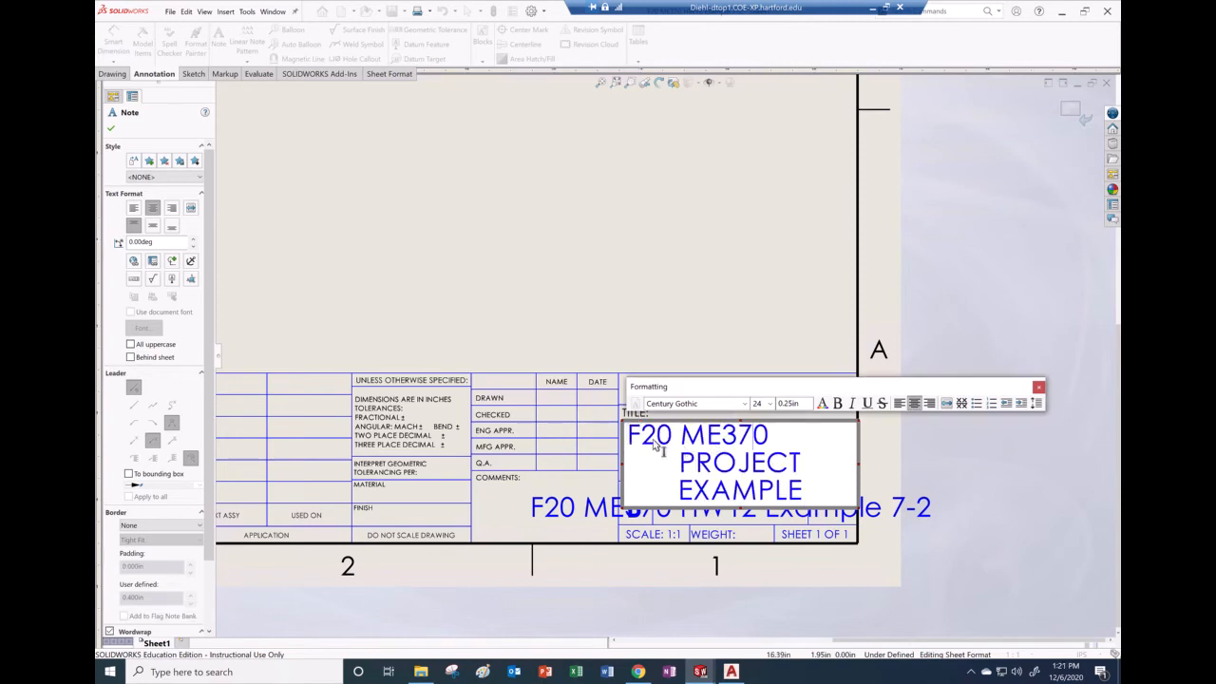
{"action": "left_click", "coordinate": [900, 404]}
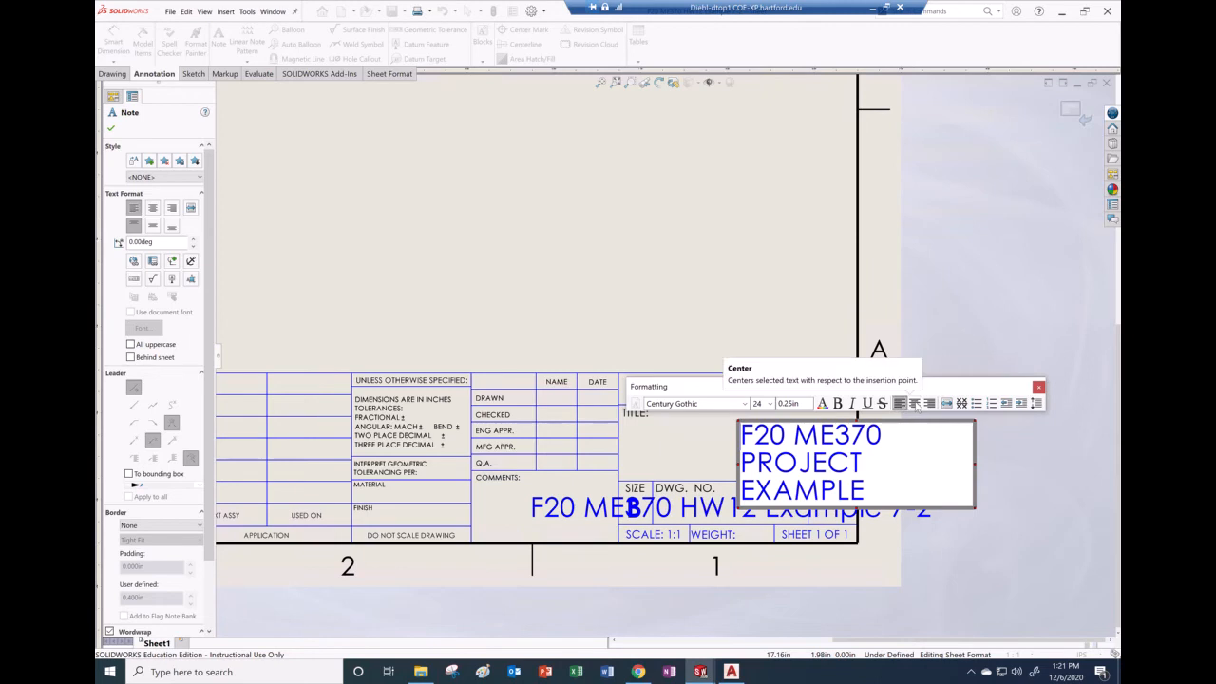
{"action": "left_click", "coordinate": [913, 404]}
{"action": "left_click_drag", "start_coordinate": [802, 487], "coordinate": [629, 437]}
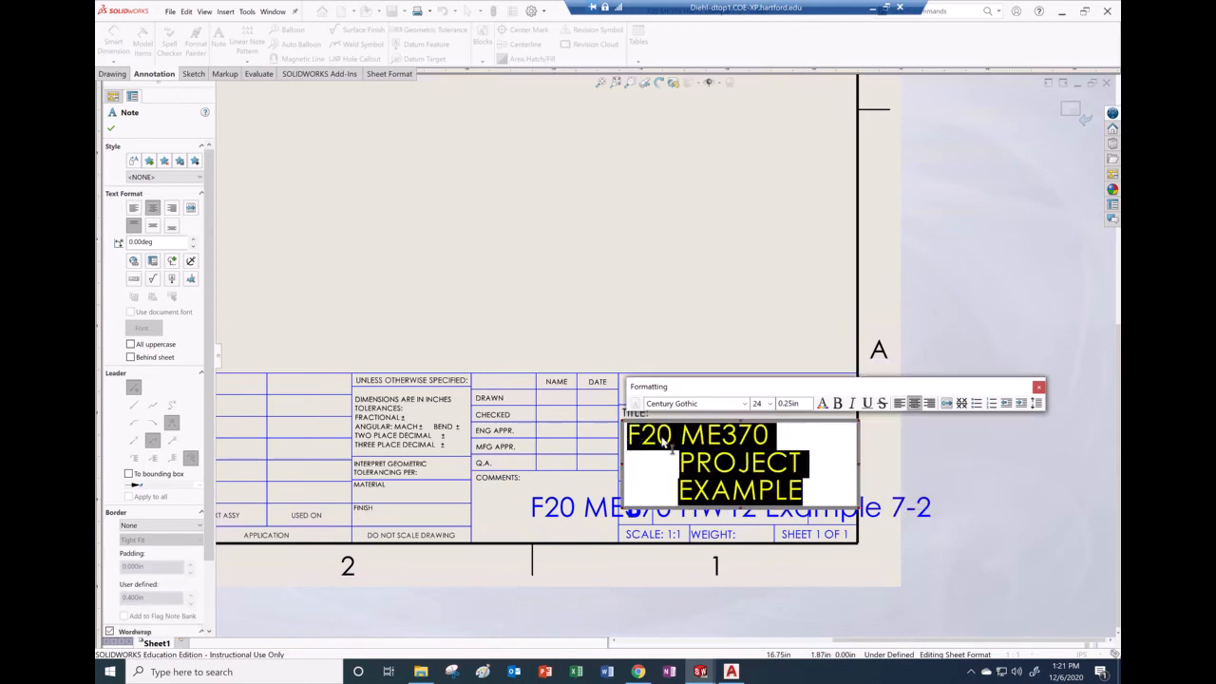
{"action": "left_click", "coordinate": [134, 209]}
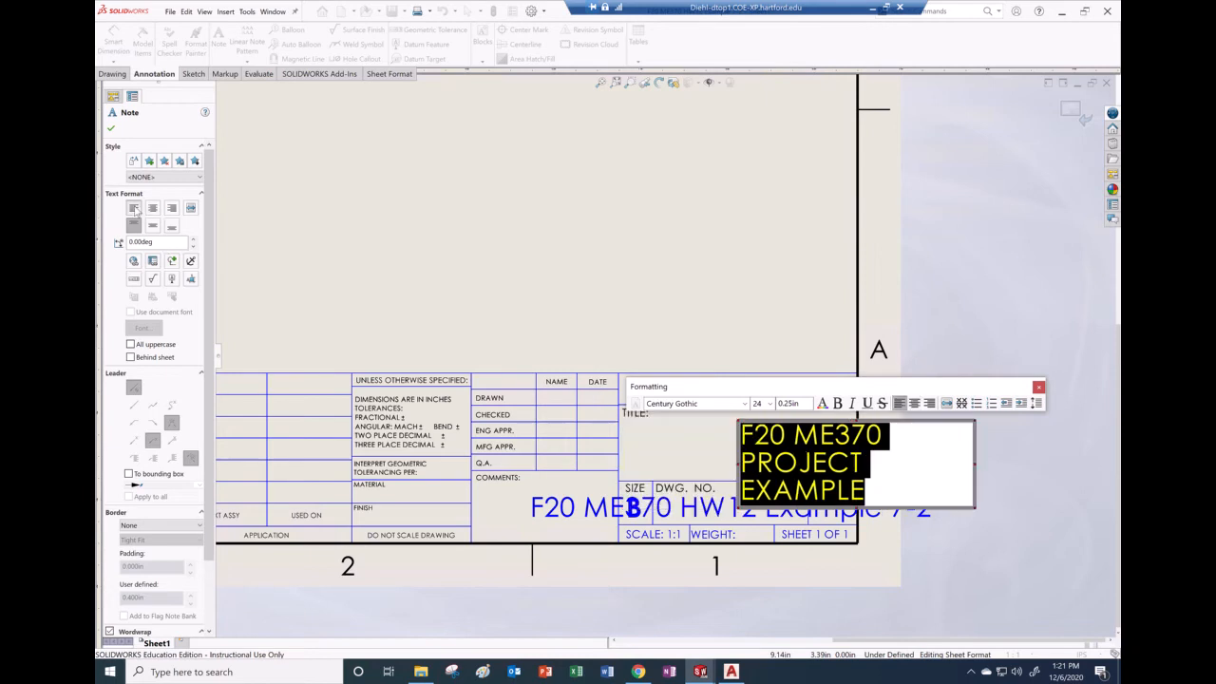
{"action": "left_click", "coordinate": [154, 209]}
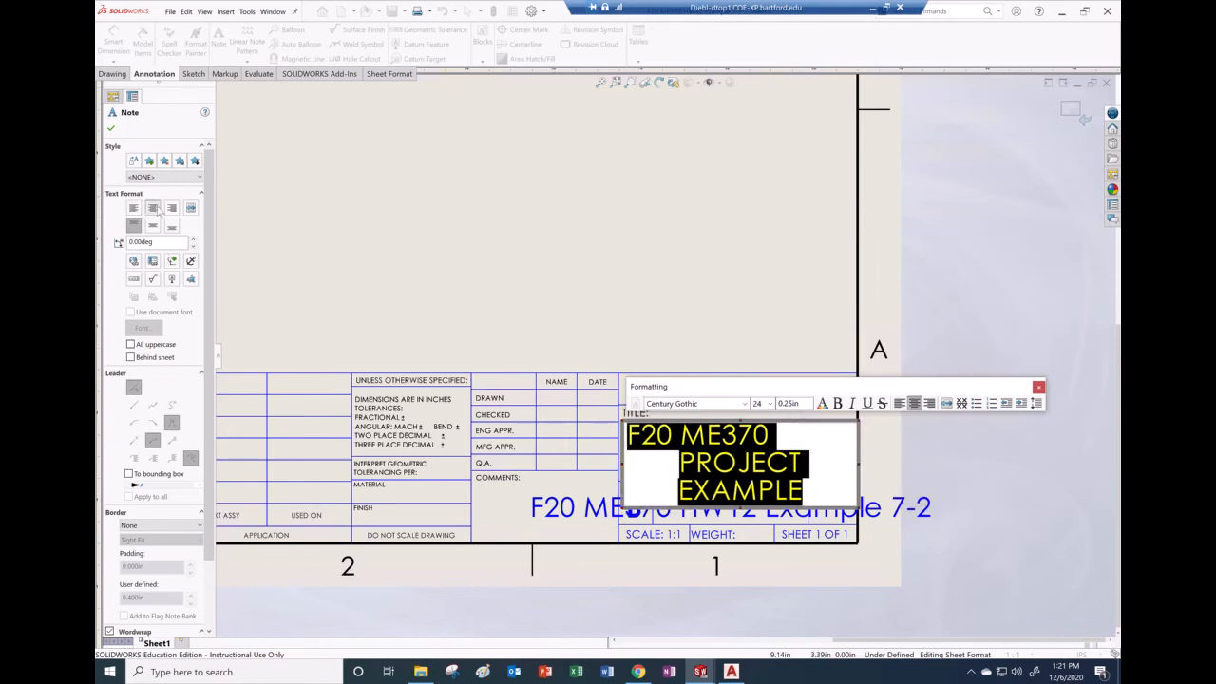
- Set the title text F20 ME370 PROJECT EXAMPLE to font size 16 and dismiss the floating formatting controls
{"action": "left_click", "coordinate": [635, 464]}
{"action": "left_click", "coordinate": [630, 436]}
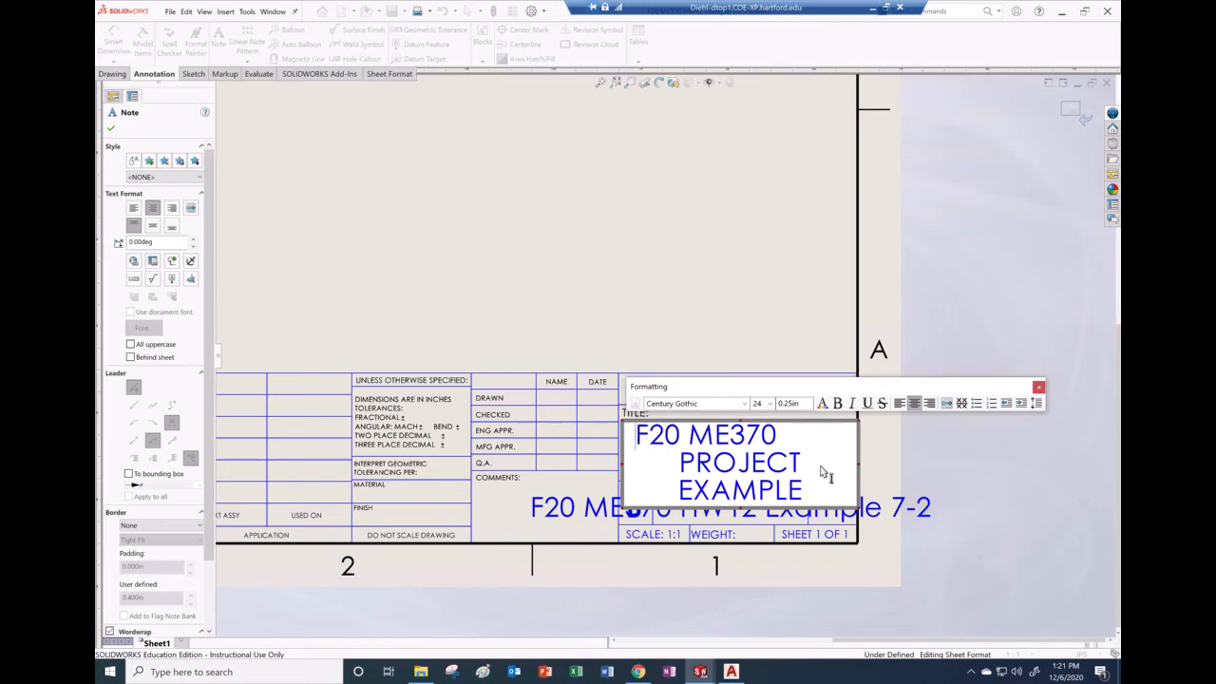
{"action": "left_click_drag", "start_coordinate": [809, 495], "coordinate": [642, 435]}
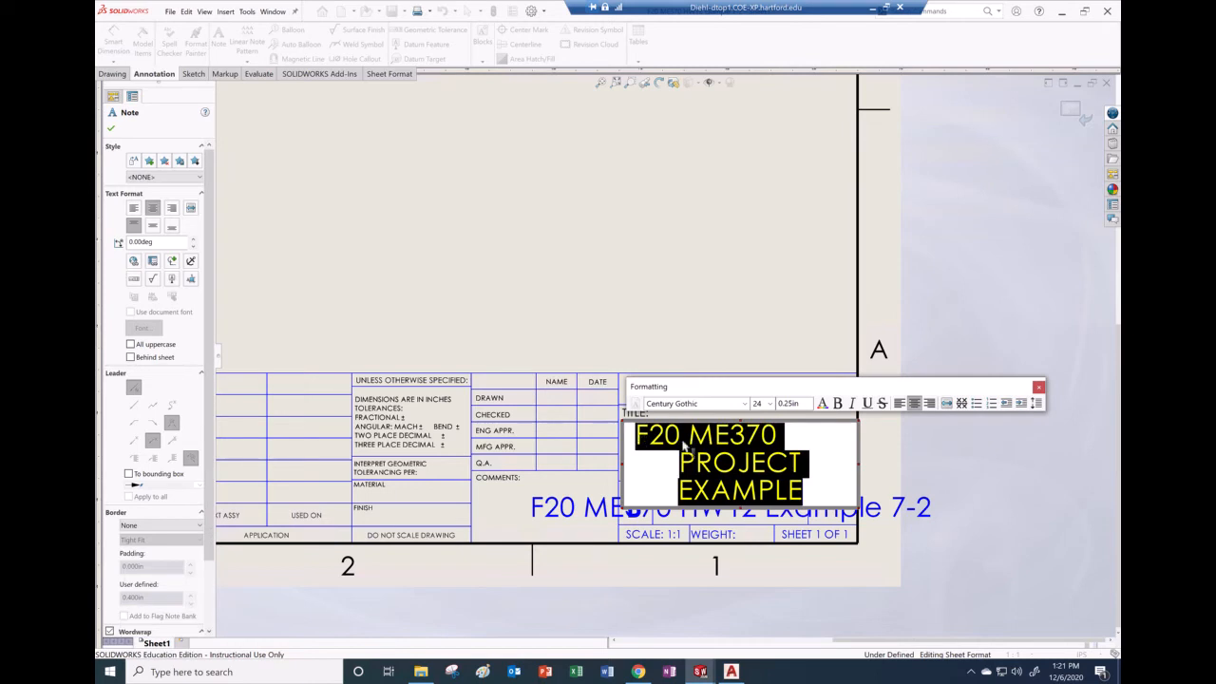
{"action": "left_click", "coordinate": [769, 404]}
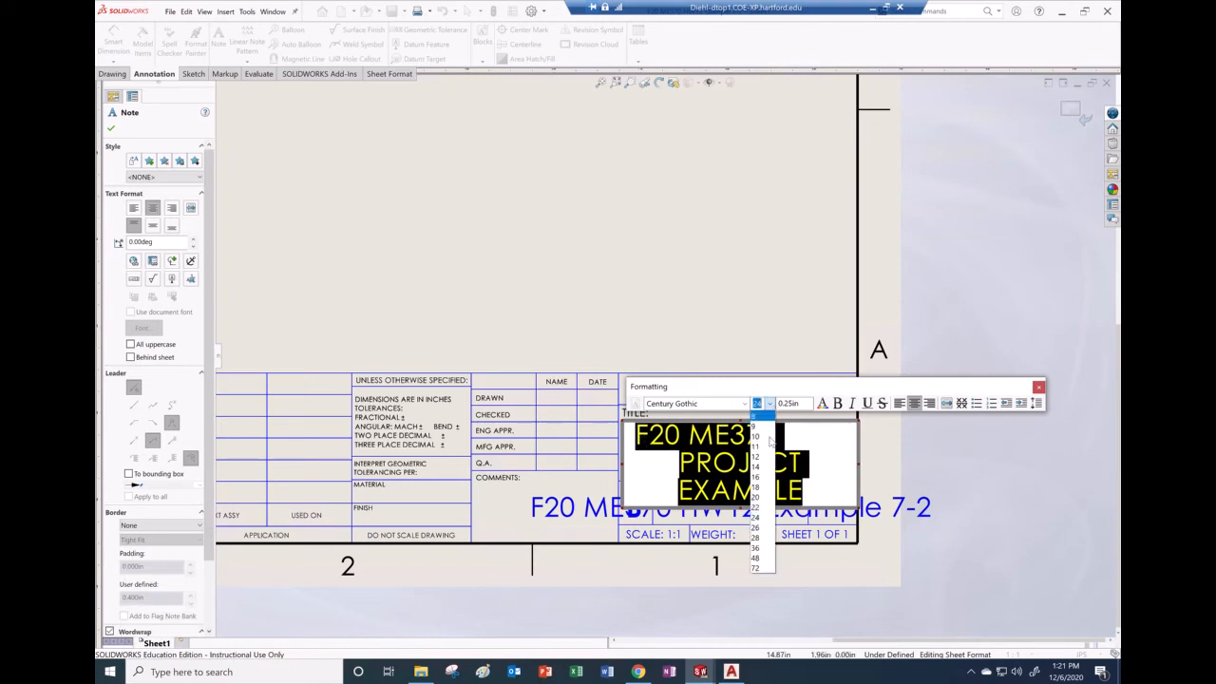
{"action": "left_click", "coordinate": [760, 477]}
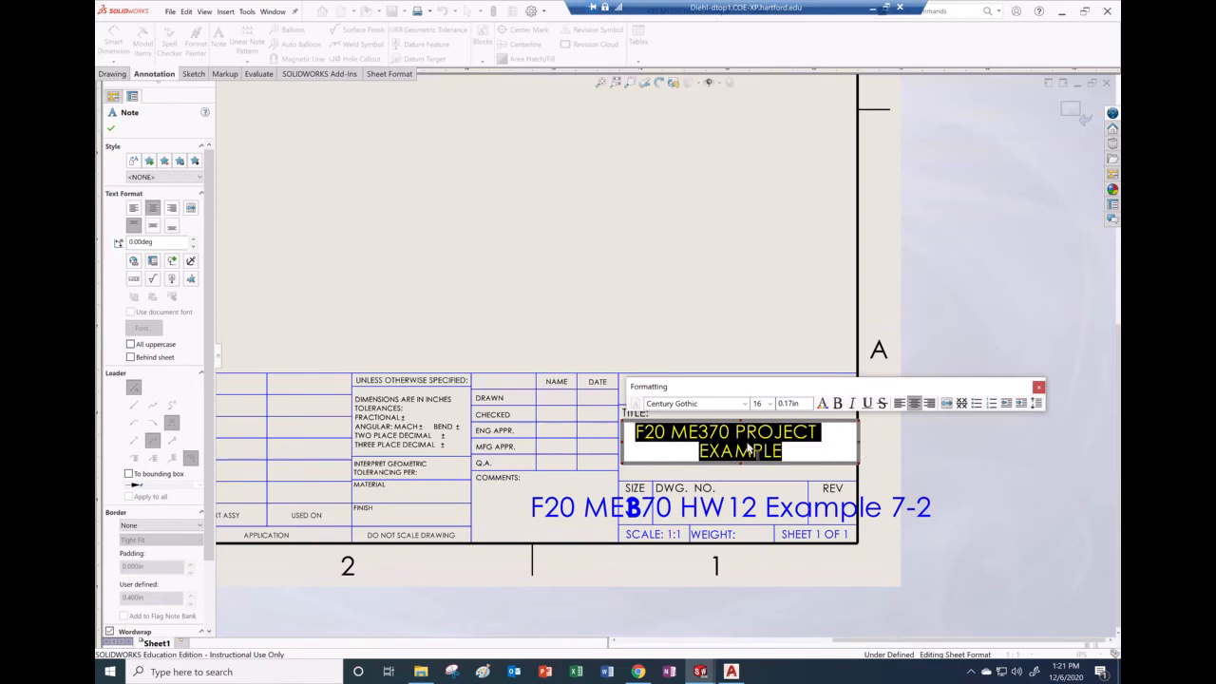
{"action": "left_click", "coordinate": [799, 448]}
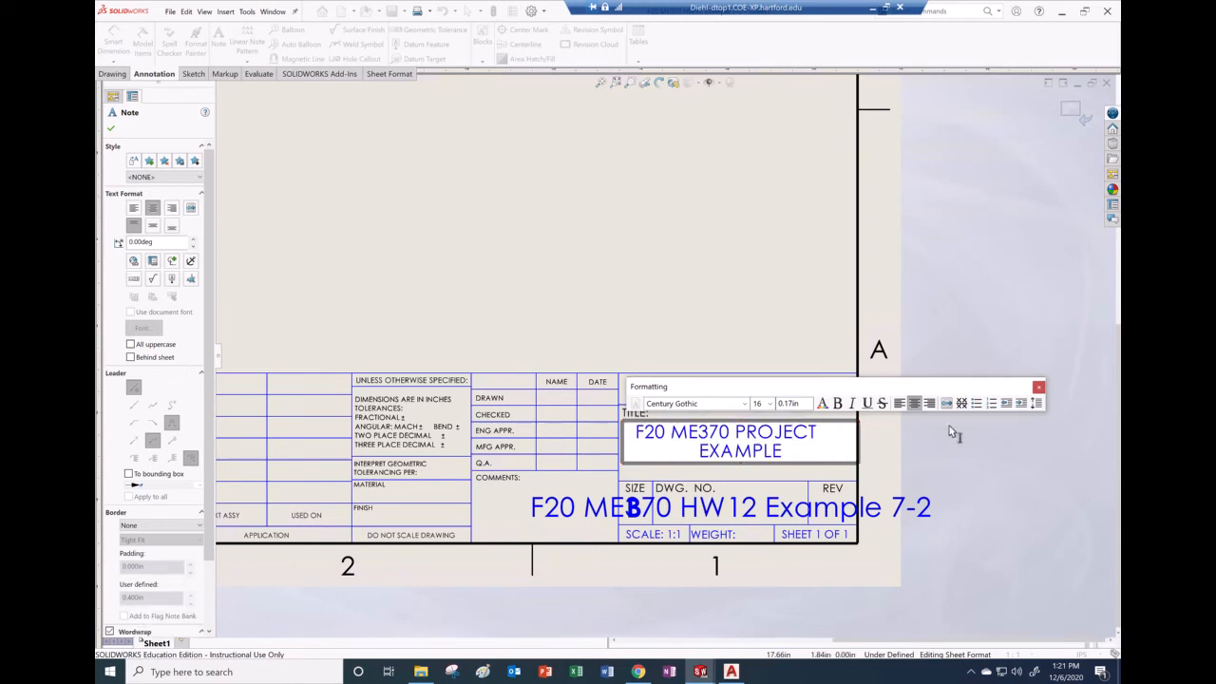
{"action": "left_click", "coordinate": [1039, 387]}
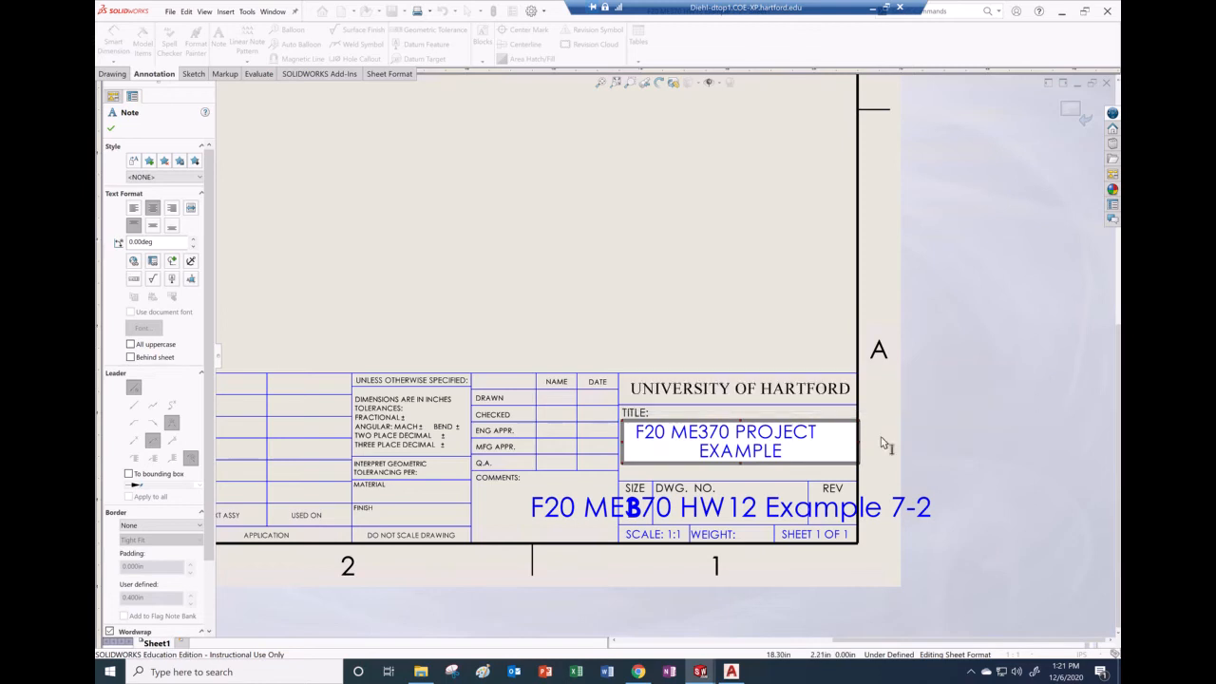
- Reduce the DWG. NO. text F20 ME370 HW12 Example 7-2 to font size 9 so it fits its title block cell
{"action": "left_click", "coordinate": [700, 503]}
{"action": "left_click", "coordinate": [700, 505]}
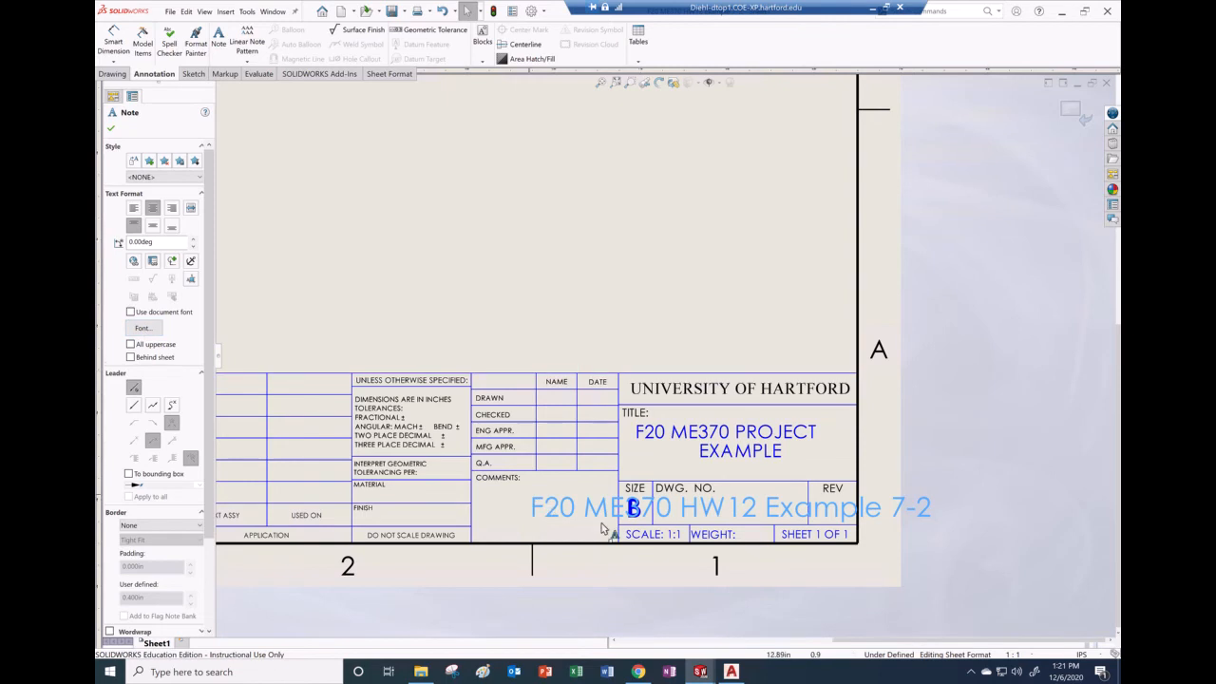
{"action": "double_click", "coordinate": [682, 510]}
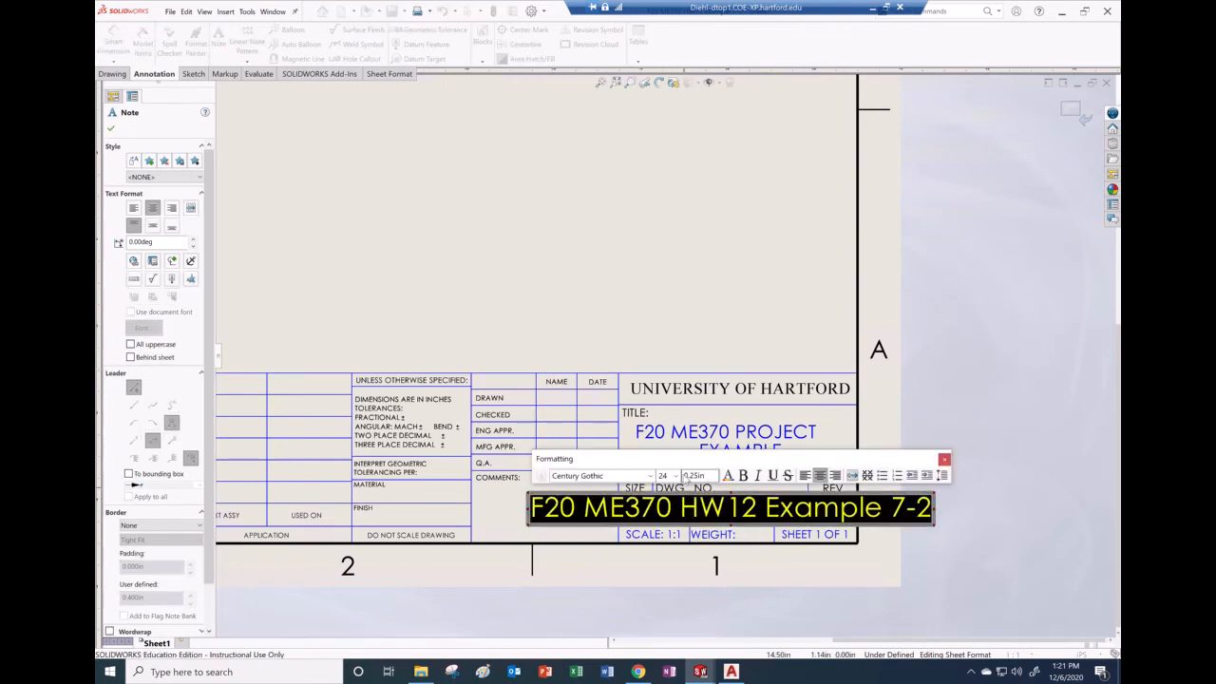
{"action": "left_click", "coordinate": [674, 475]}
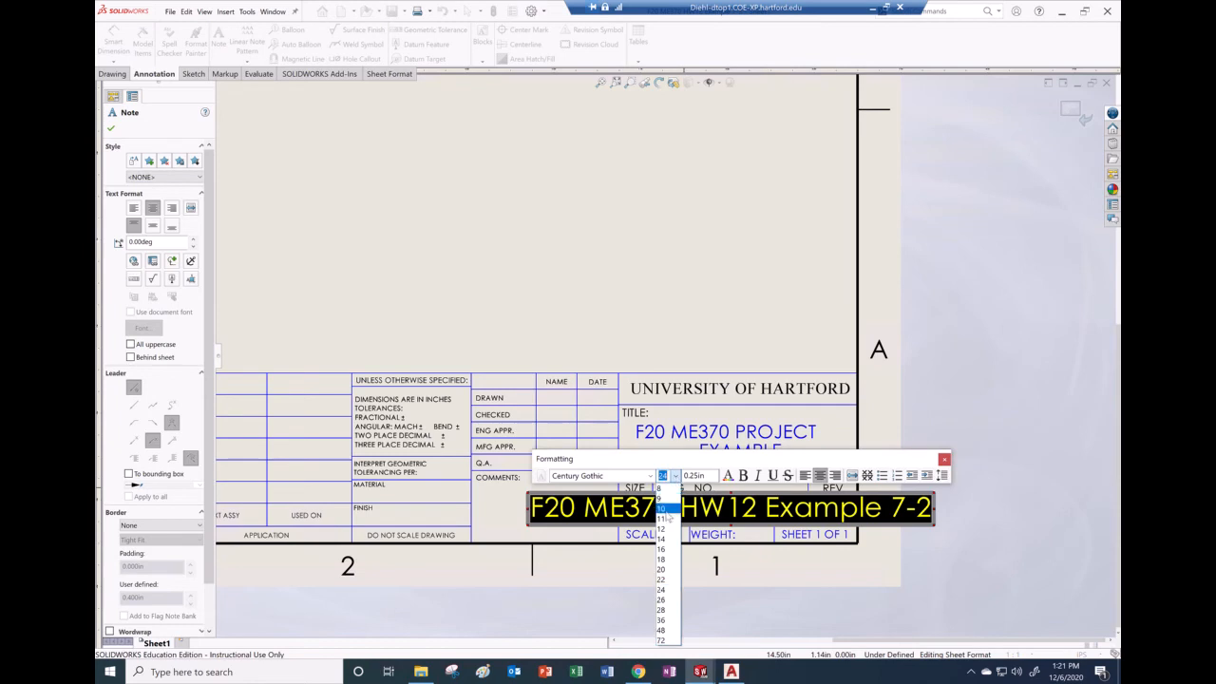
{"action": "left_click", "coordinate": [663, 528]}
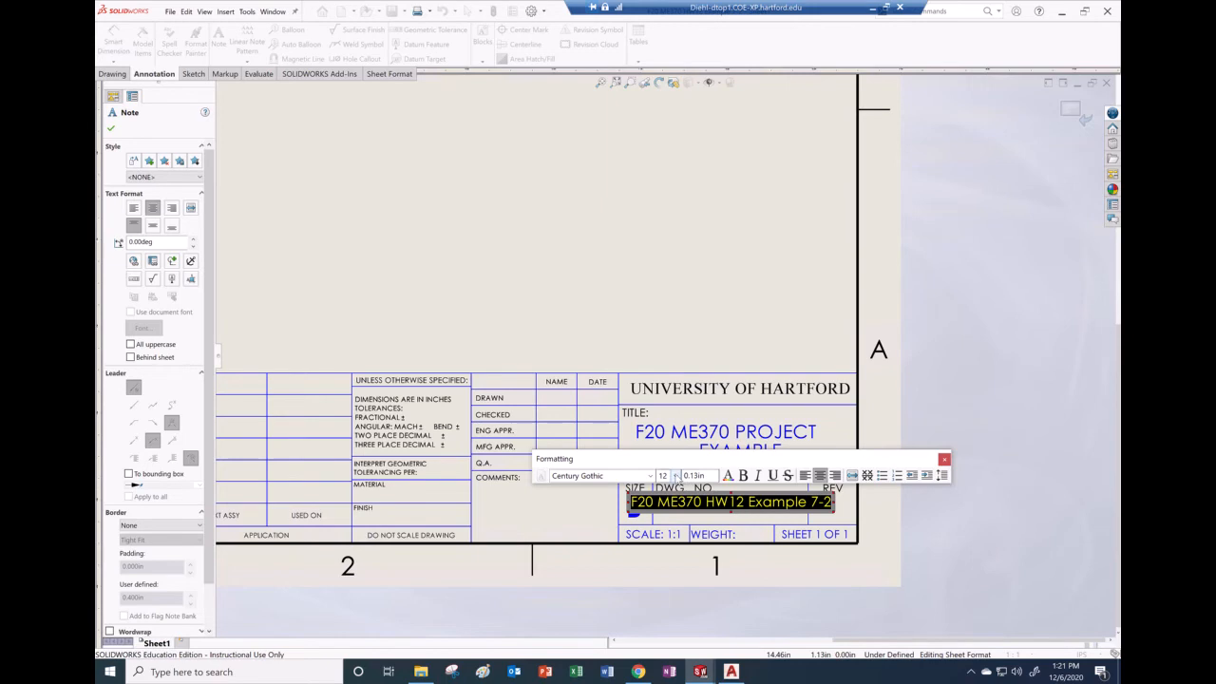
{"action": "left_click", "coordinate": [674, 475]}
{"action": "left_click", "coordinate": [665, 509]}
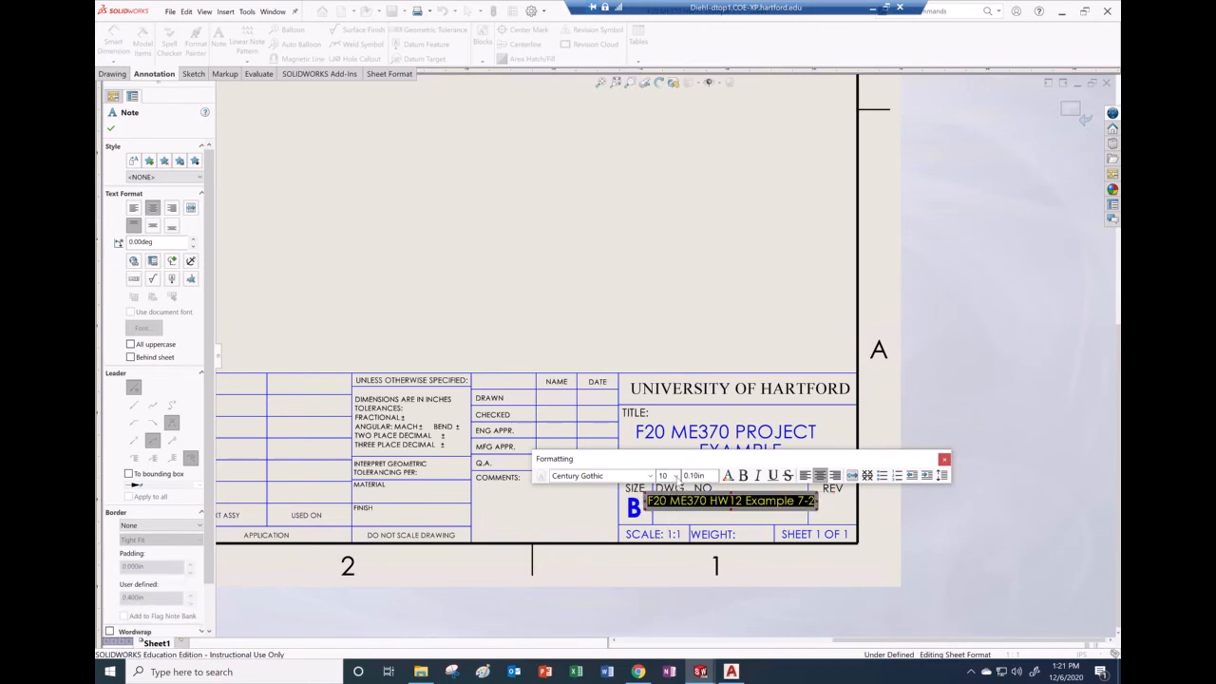
{"action": "left_click", "coordinate": [674, 474]}
{"action": "left_click", "coordinate": [669, 499]}
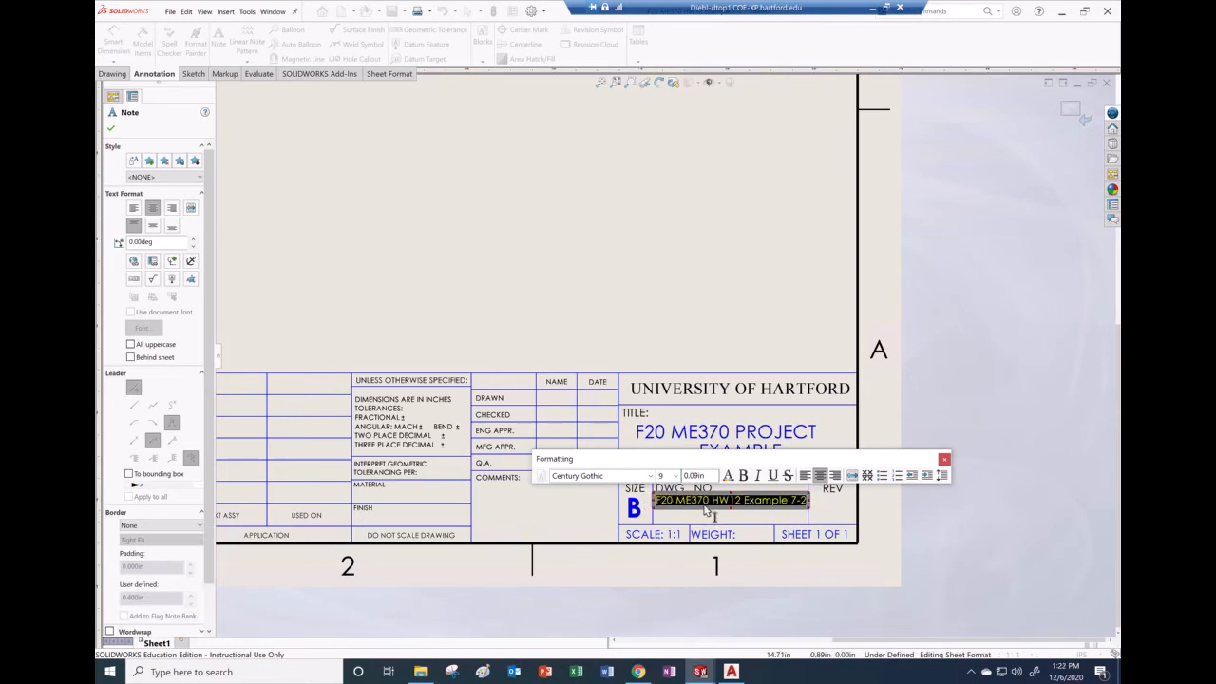
{"action": "left_click", "coordinate": [943, 460]}
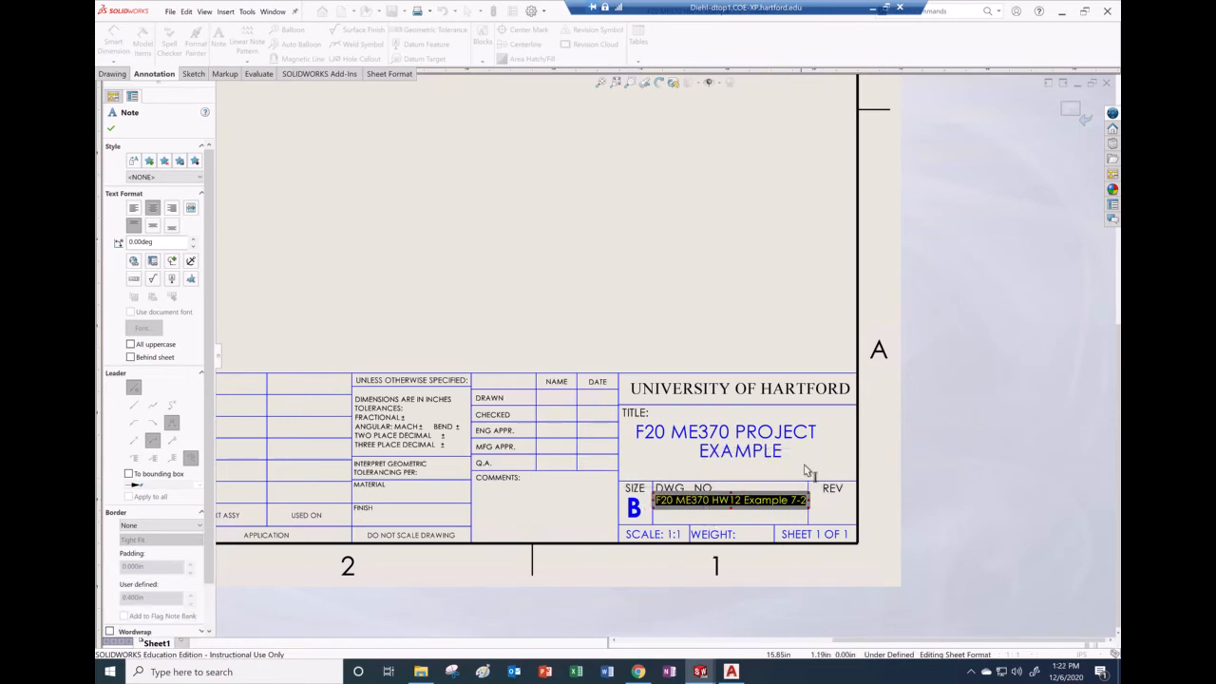
{"action": "left_click", "coordinate": [744, 513]}
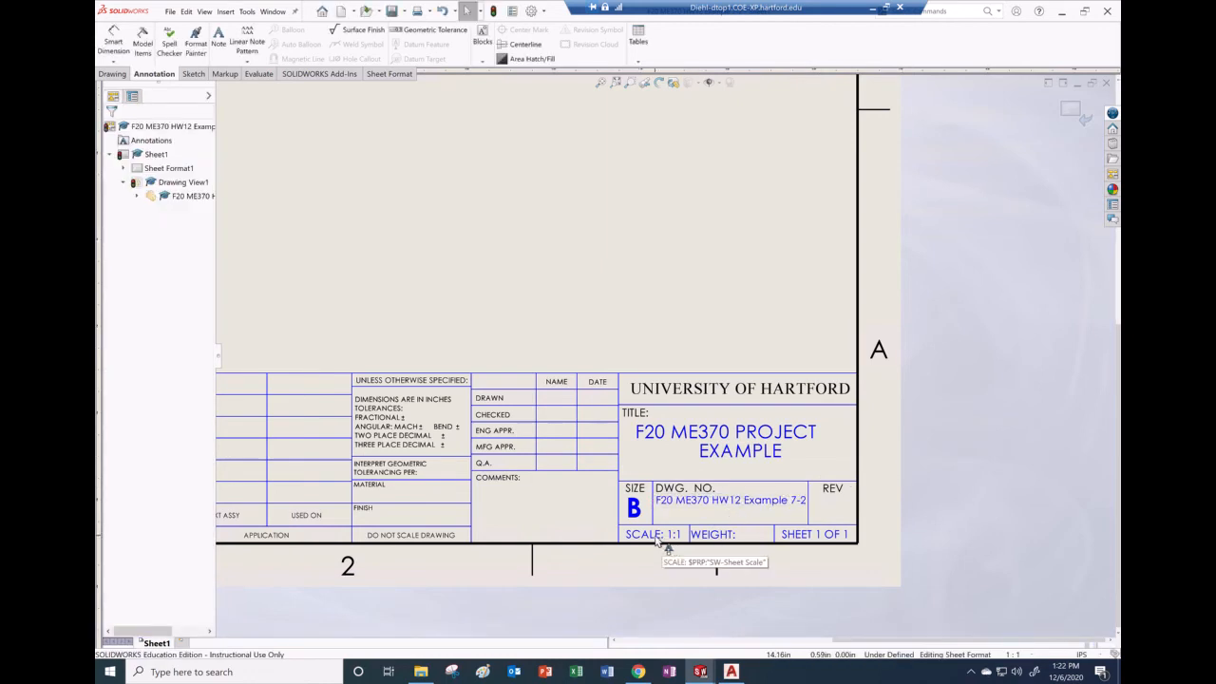
{"action": "left_click", "coordinate": [733, 539]}
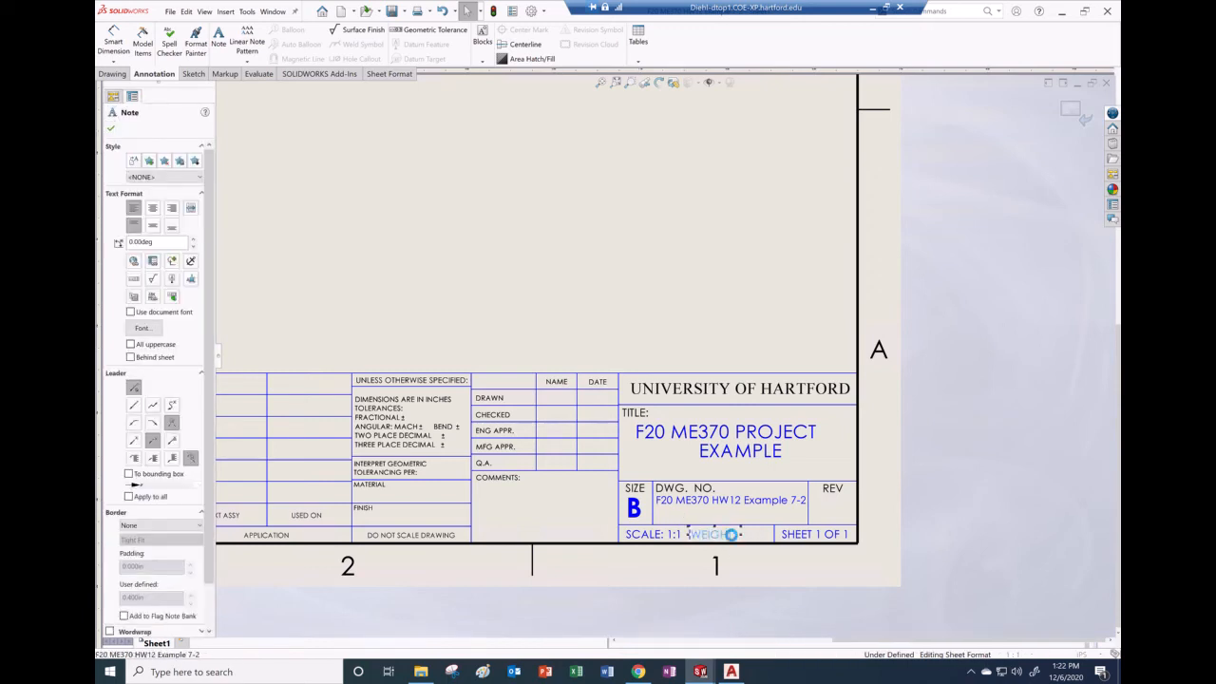
{"action": "double_click", "coordinate": [735, 535]}
{"action": "left_click", "coordinate": [736, 537]}
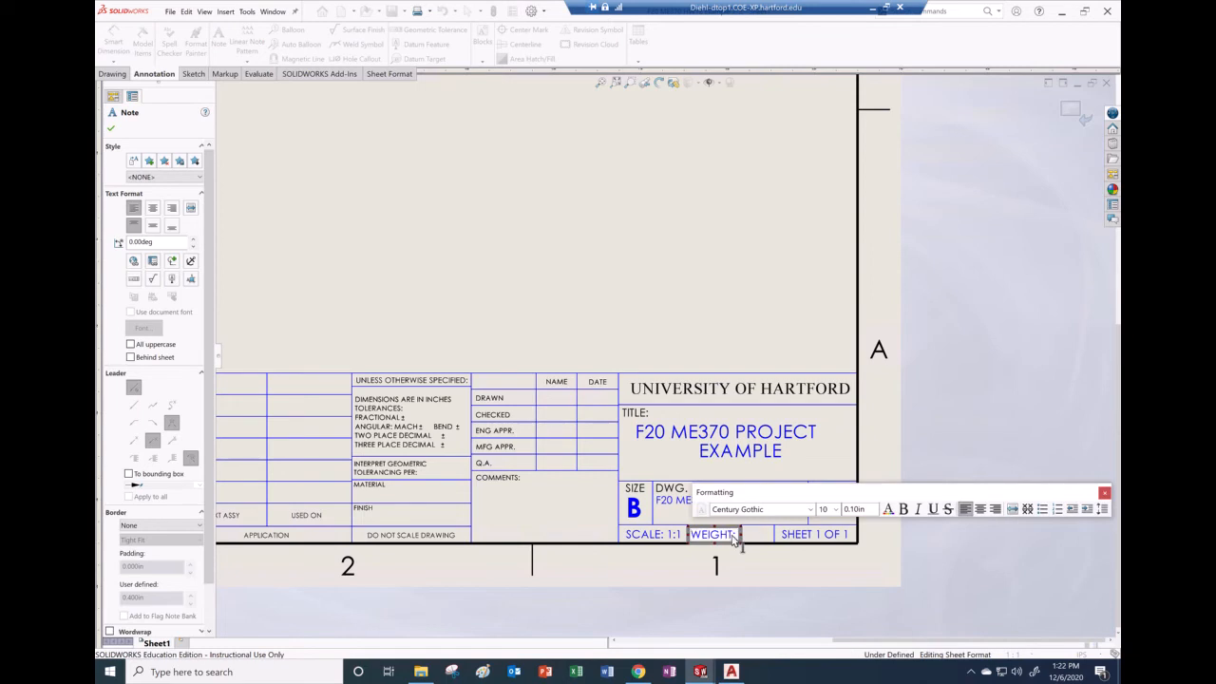
{"action": "left_click", "coordinate": [1104, 493]}
- Enter the drafter's initials in the NAME cell of the DRAWN row of the title block
{"action": "left_click", "coordinate": [559, 399]}
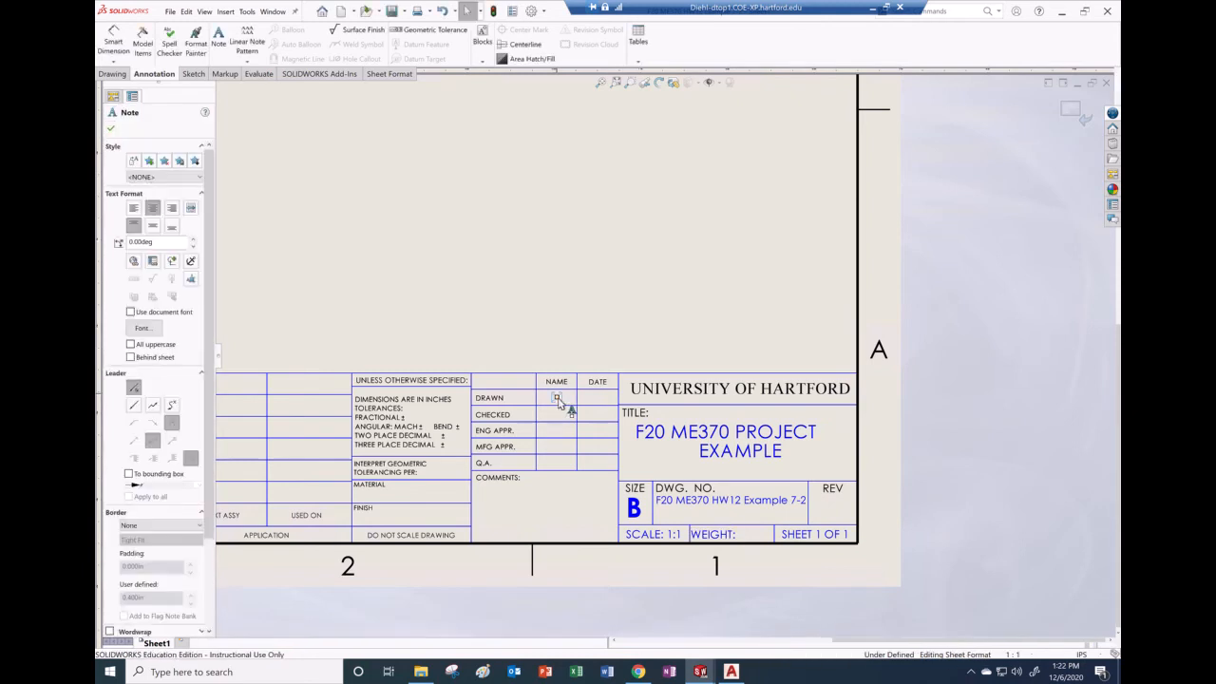
{"action": "double_click", "coordinate": [557, 397]}
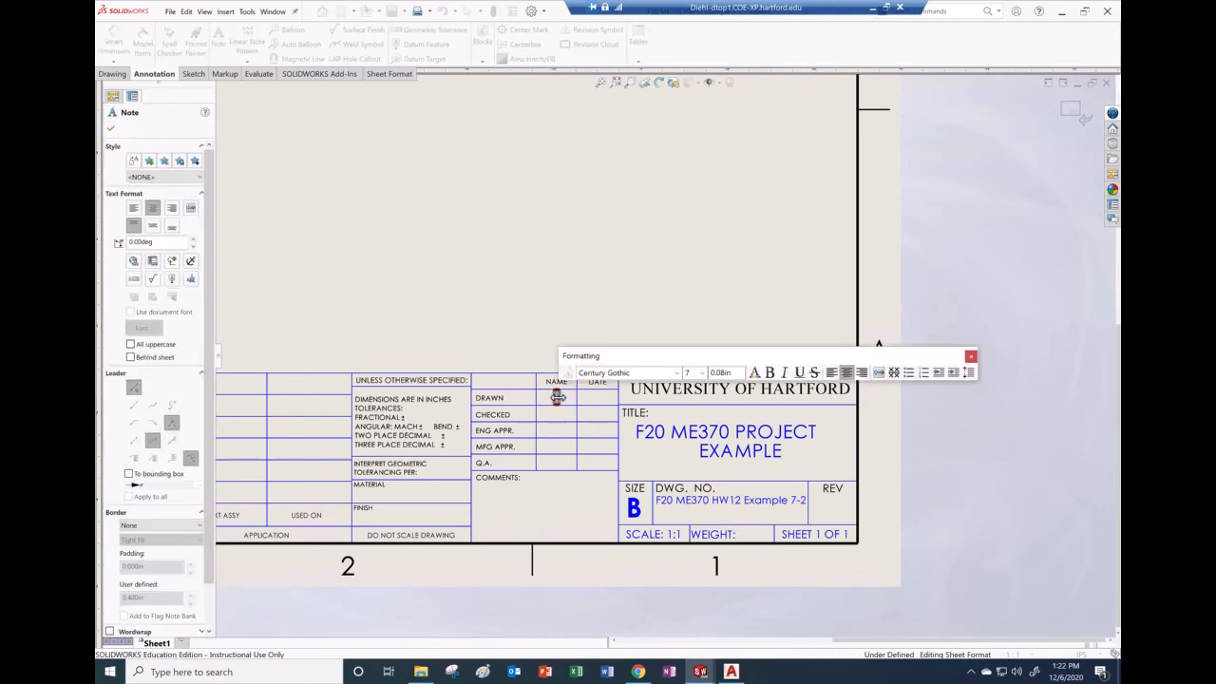
{"action": "type", "text": "EJD"}
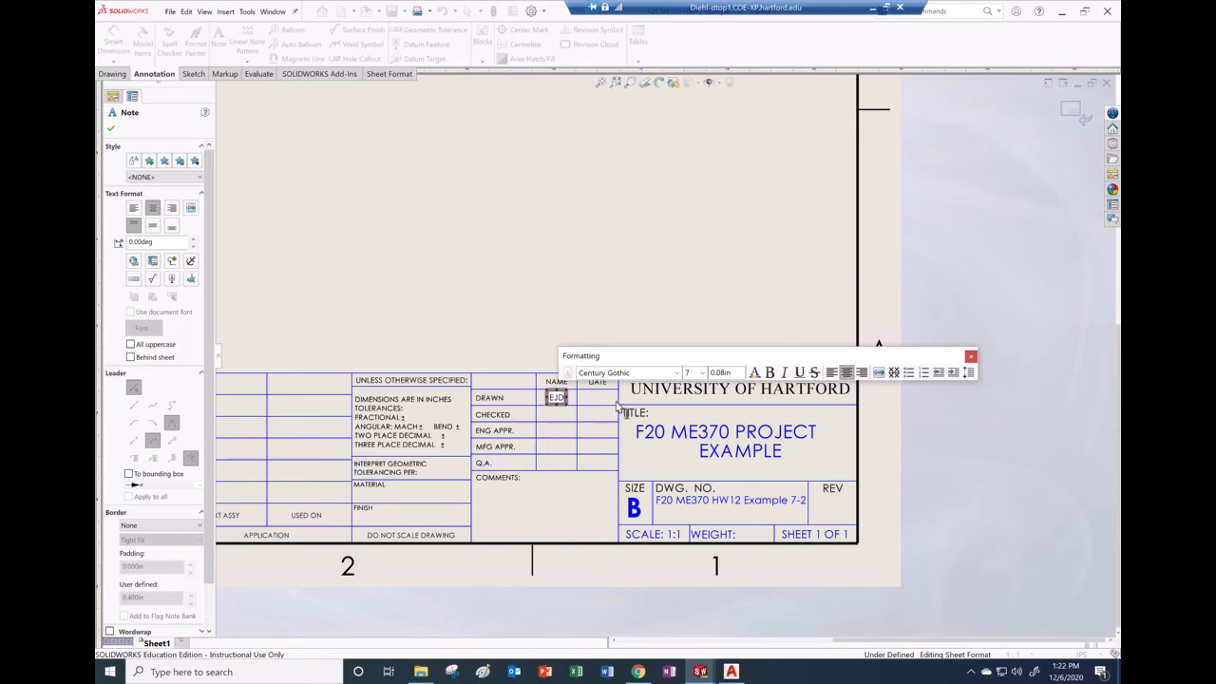
{"action": "left_click", "coordinate": [676, 413]}
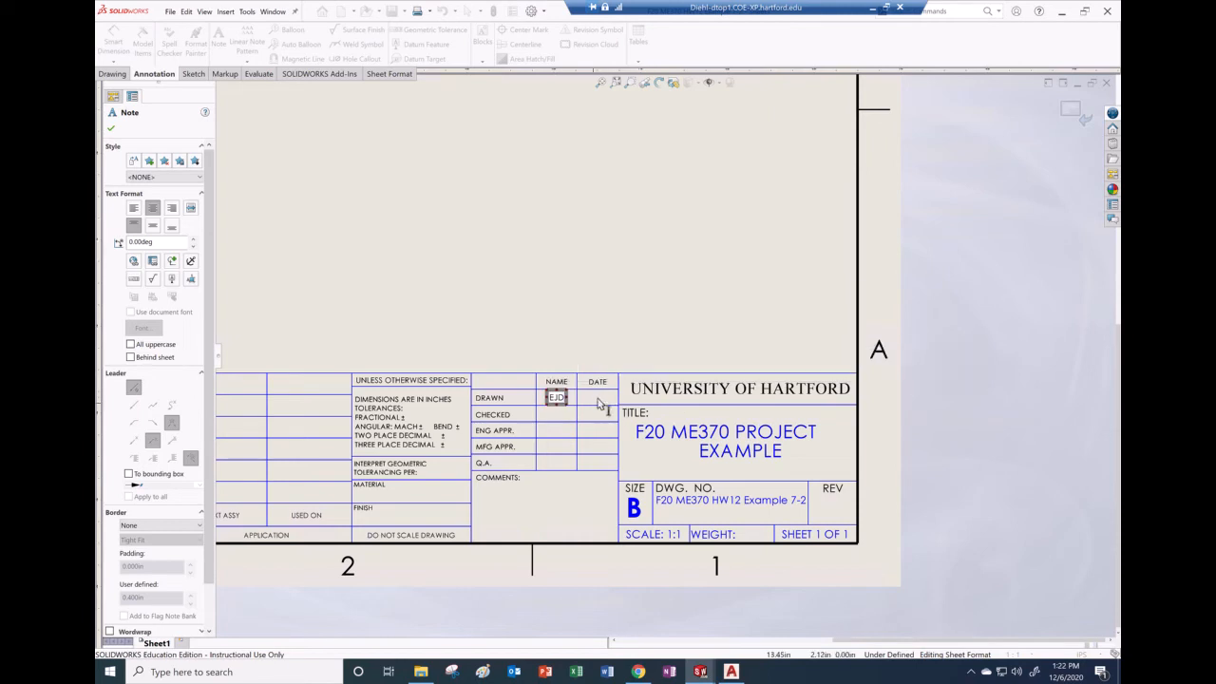
{"action": "key", "text": "Escape"}
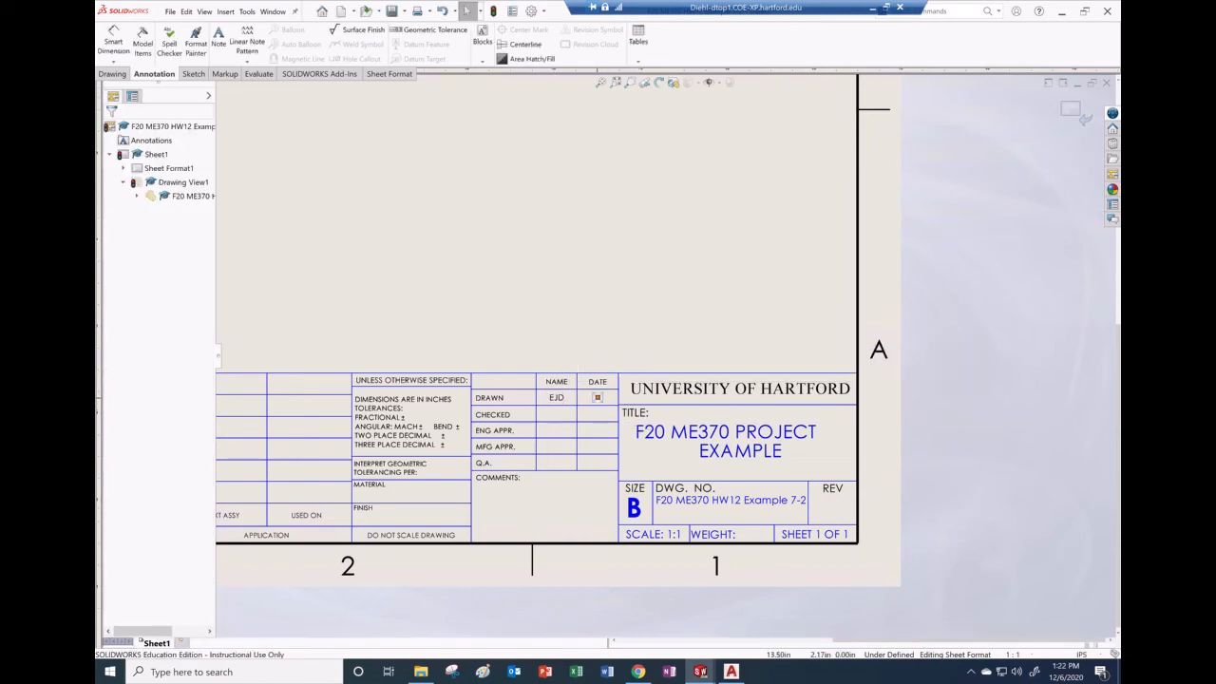
- Enter 12/6/20 in the DATE cell of the DRAWN row of the title block
{"action": "left_click", "coordinate": [597, 398]}
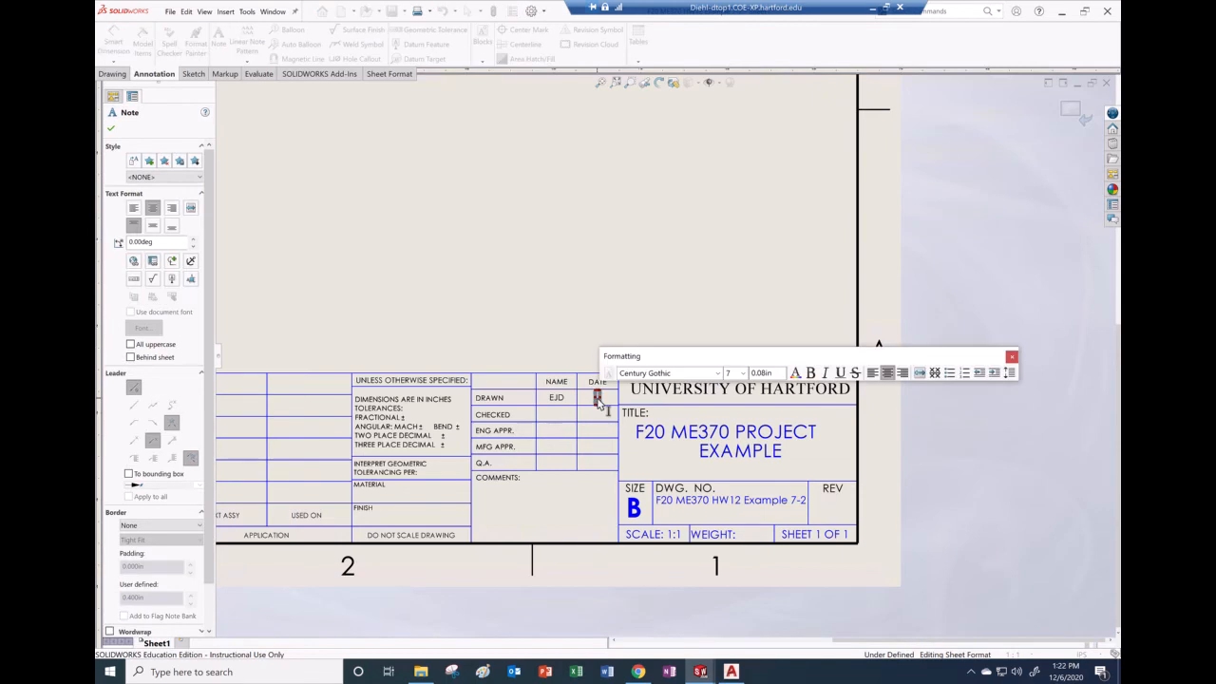
{"action": "type", "text": "12/6/20"}
{"action": "left_click", "coordinate": [1012, 359]}
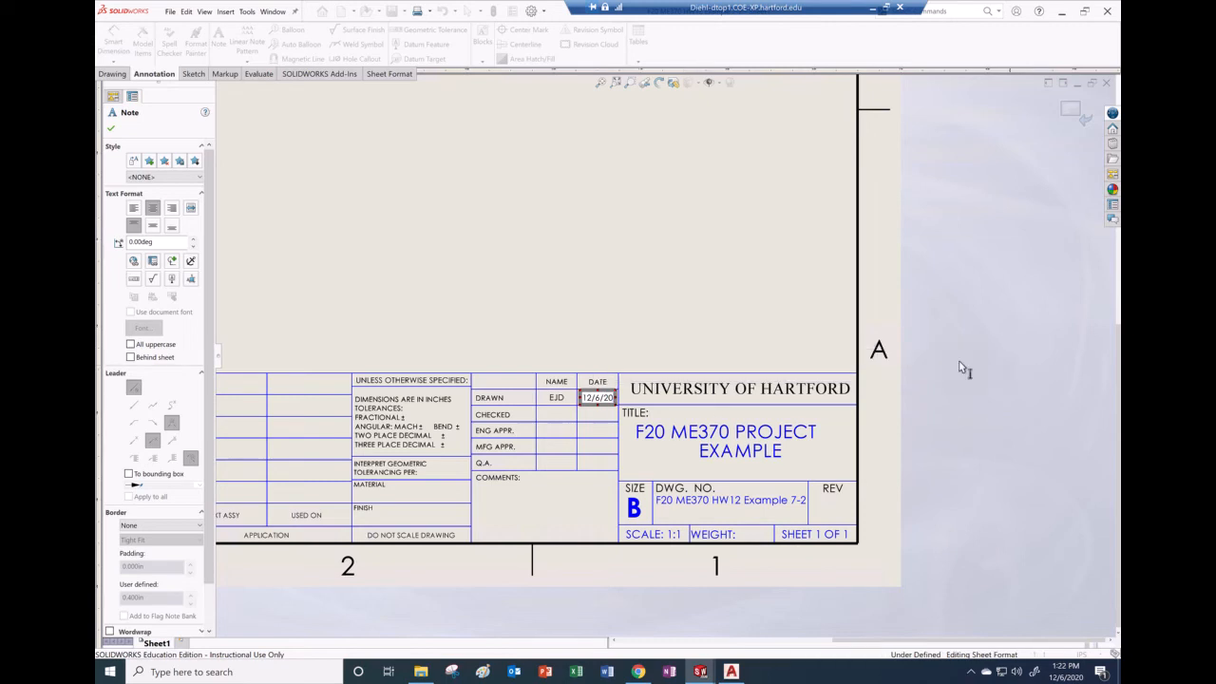
{"action": "key", "text": "Escape"}
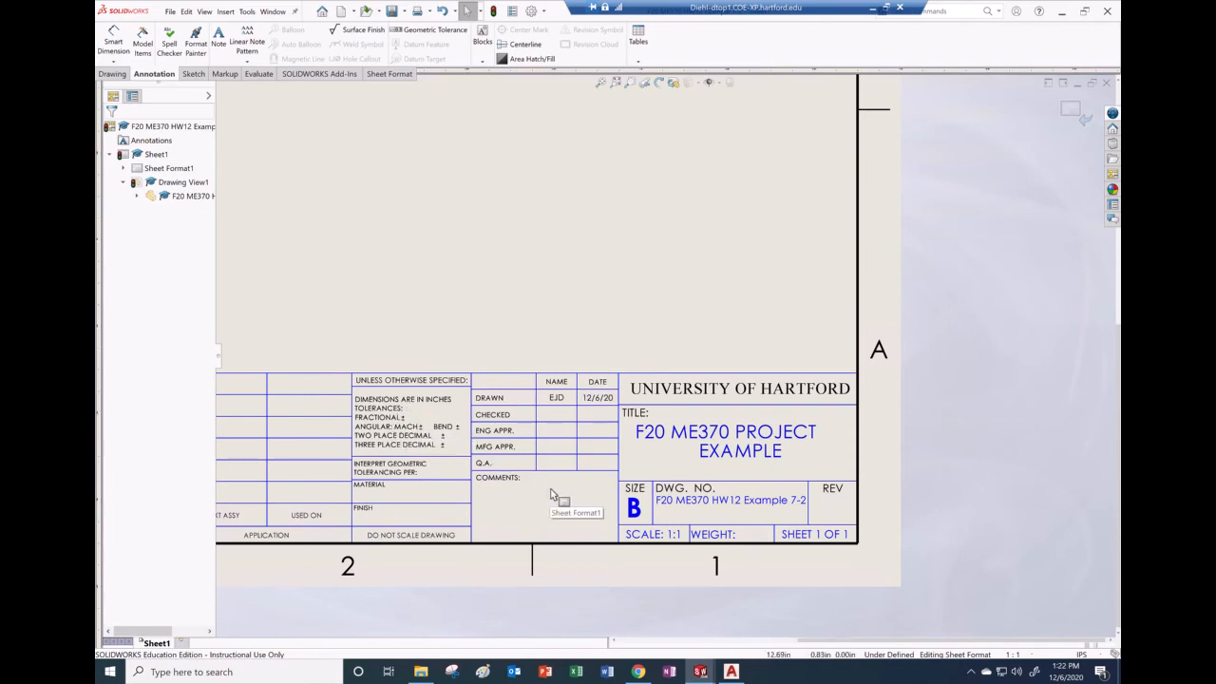
- Look over the rest of the title block, exit sheet format editing and return to the full drawing sheet
{"action": "scroll", "coordinate": [531, 482], "scroll_direction": "up", "scroll_amount": 3}
{"action": "scroll", "coordinate": [445, 415], "scroll_direction": "down", "scroll_amount": 2}
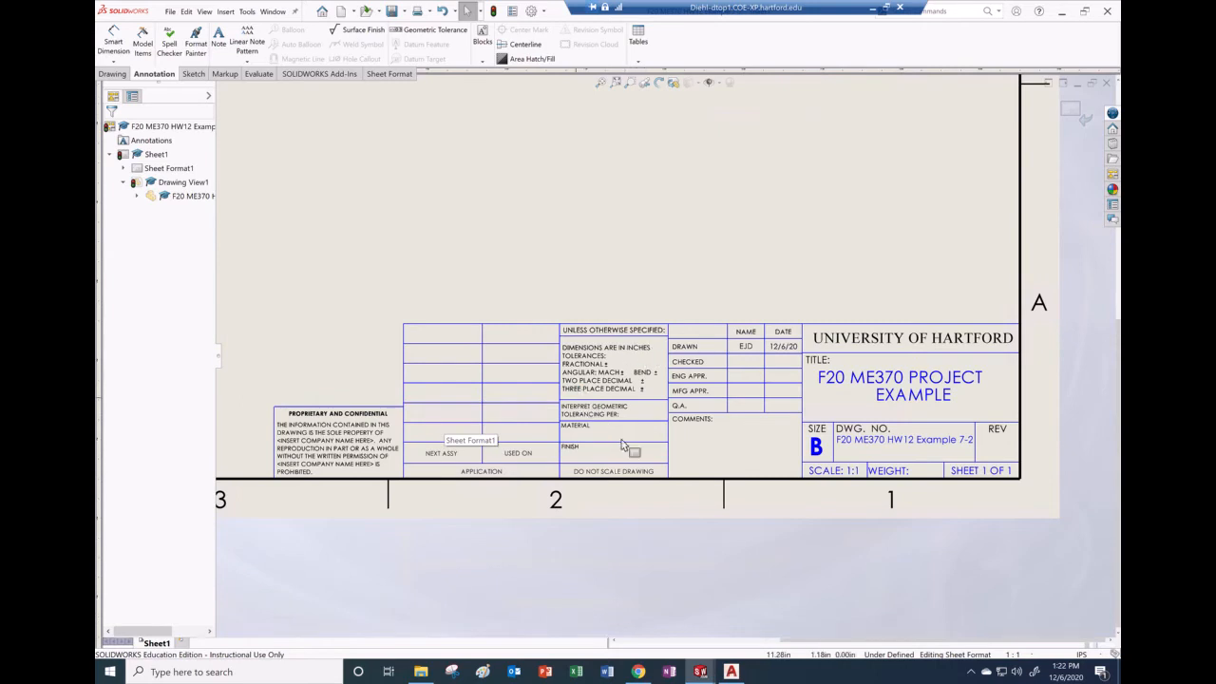
{"action": "scroll", "coordinate": [624, 466], "scroll_direction": "up", "scroll_amount": 3}
{"action": "scroll", "coordinate": [549, 390], "scroll_direction": "down", "scroll_amount": 2}
{"action": "scroll", "coordinate": [547, 389], "scroll_direction": "down", "scroll_amount": 3}
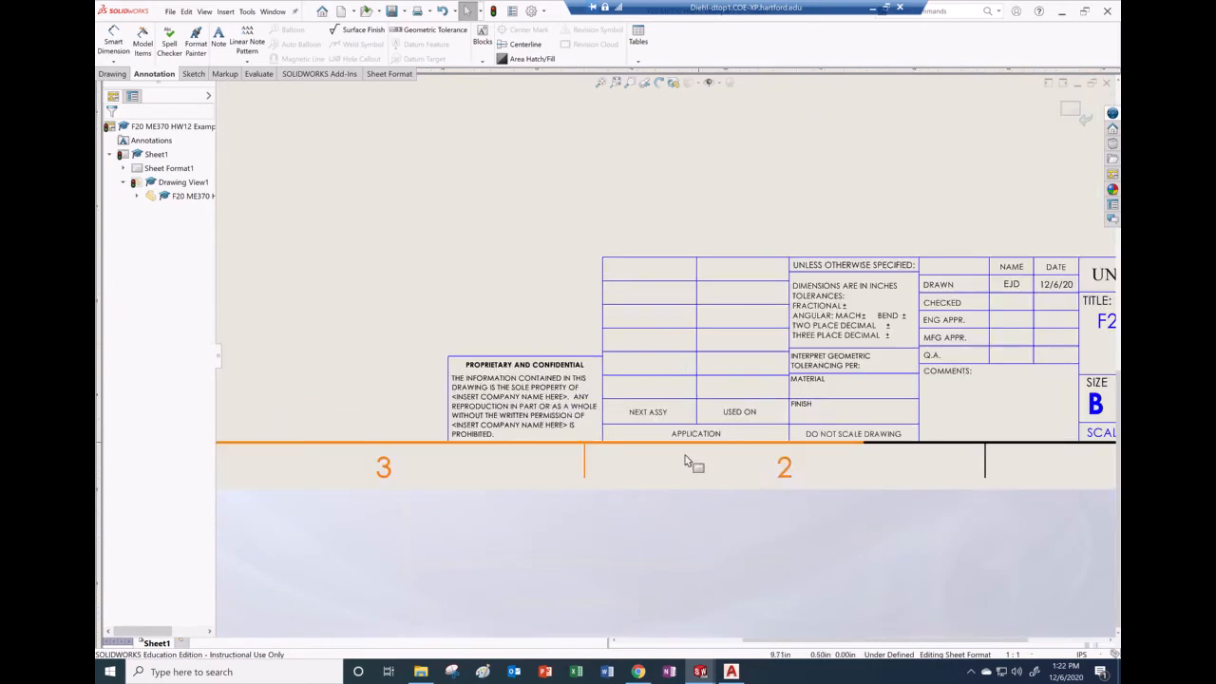
{"action": "left_click", "coordinate": [1070, 112]}
{"action": "scroll", "coordinate": [726, 331], "scroll_direction": "up", "scroll_amount": 8}
{"action": "scroll", "coordinate": [665, 222], "scroll_direction": "down", "scroll_amount": 2}
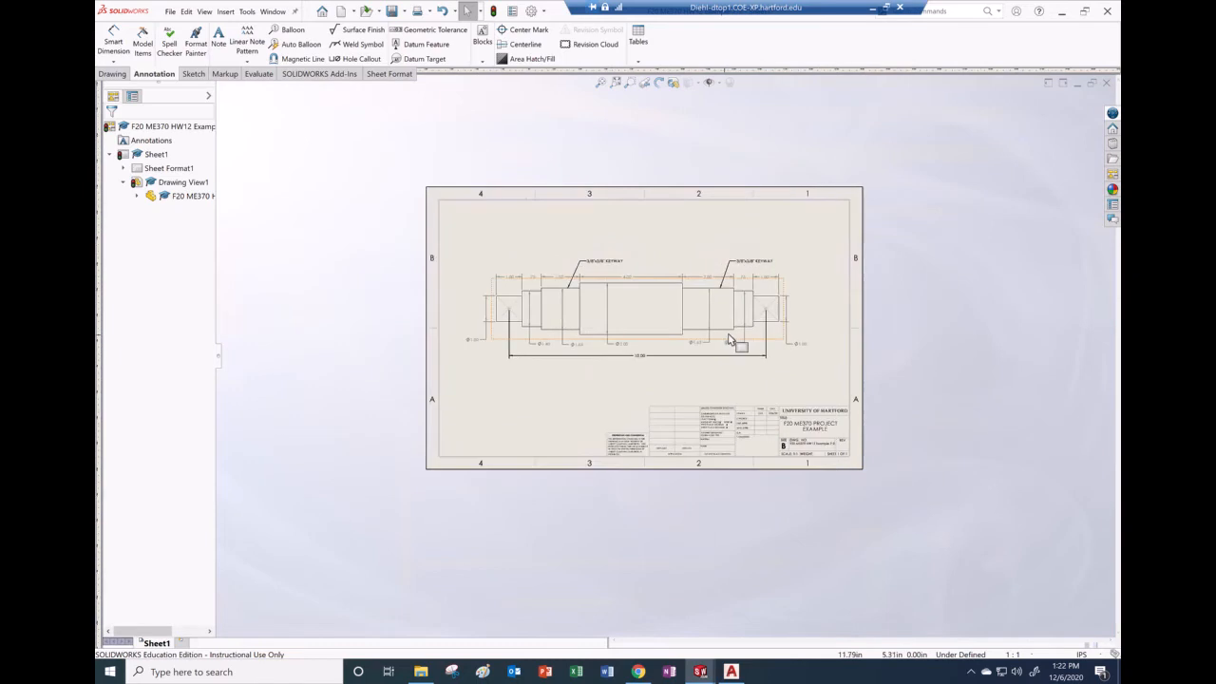
{"action": "scroll", "coordinate": [729, 340], "scroll_direction": "down", "scroll_amount": 3}
{"action": "left_click", "coordinate": [172, 14]}
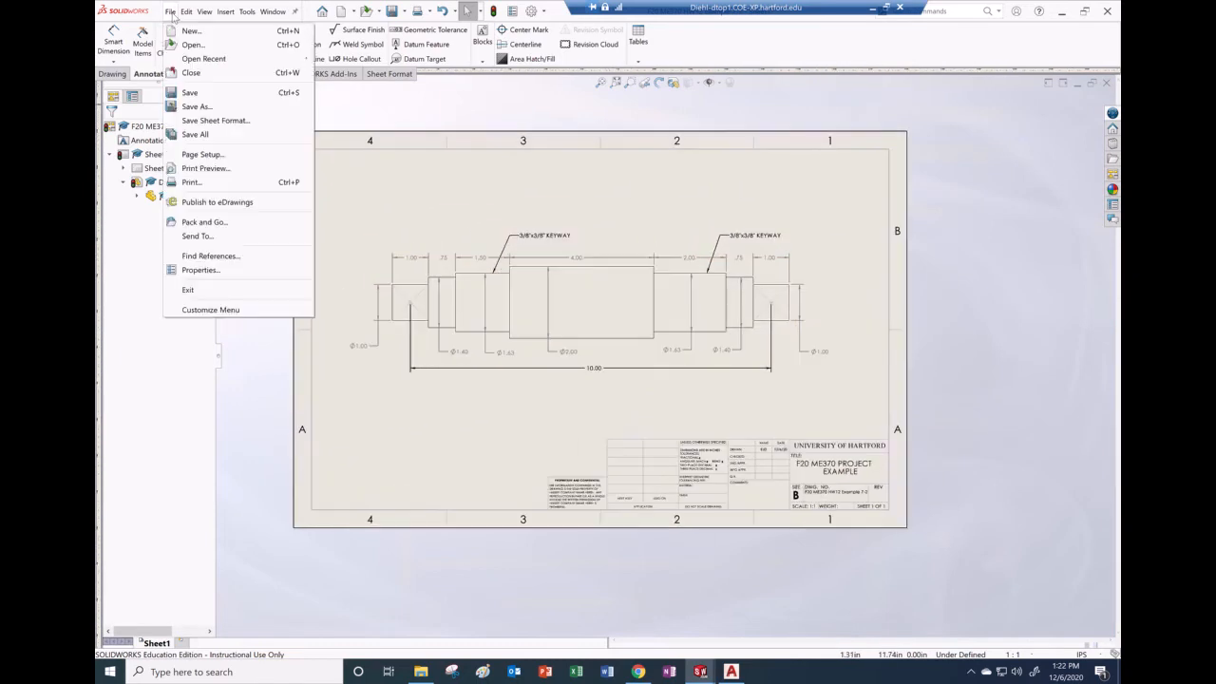
{"action": "left_click", "coordinate": [437, 351]}
{"action": "left_click", "coordinate": [410, 306]}
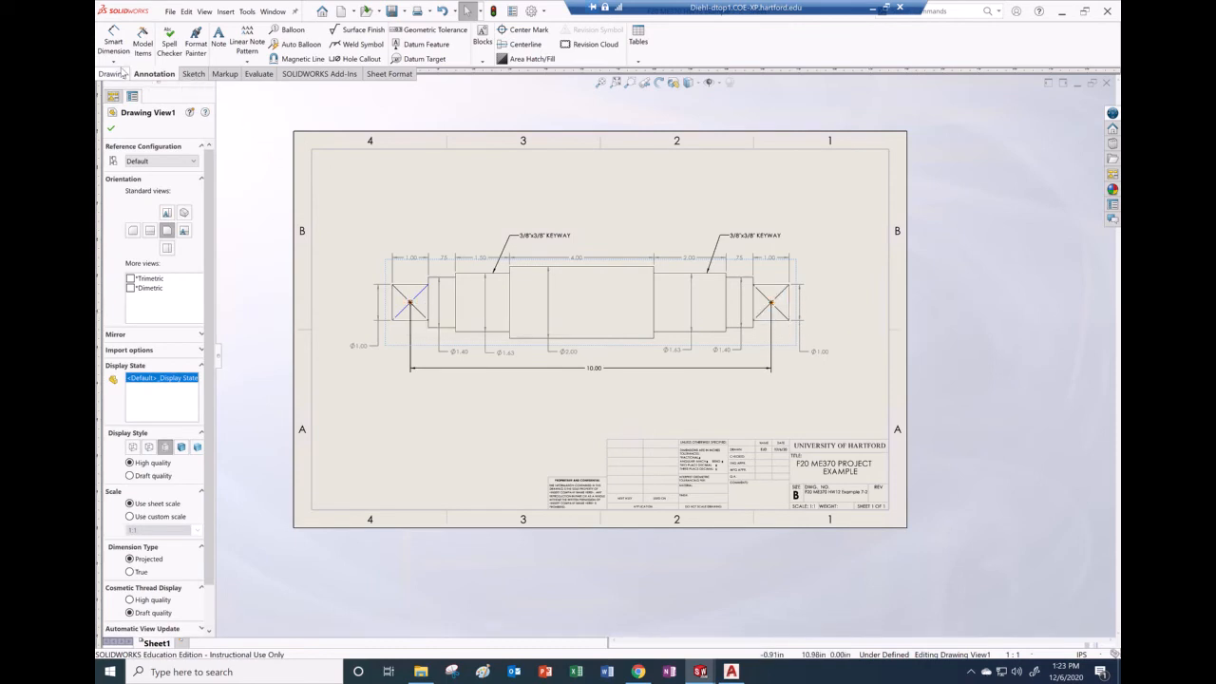
- Start printing the drawing and choose Microsoft Print to PDF as the printer
{"action": "left_click", "coordinate": [172, 11]}
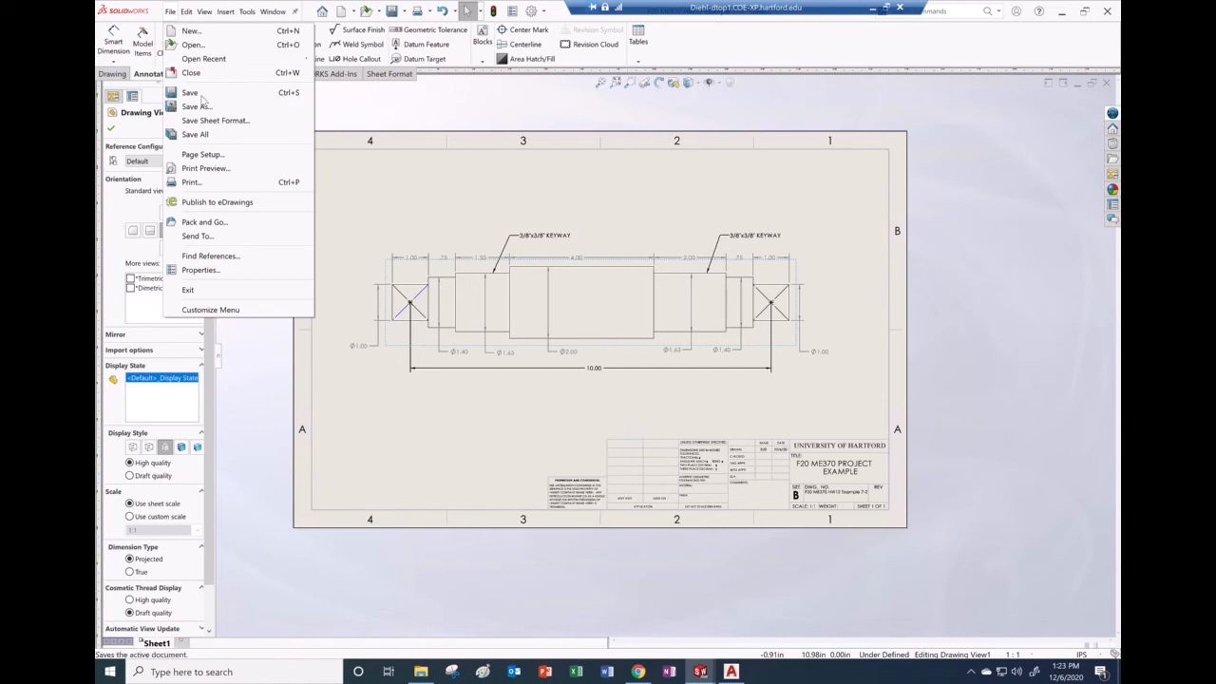
{"action": "left_click", "coordinate": [194, 184]}
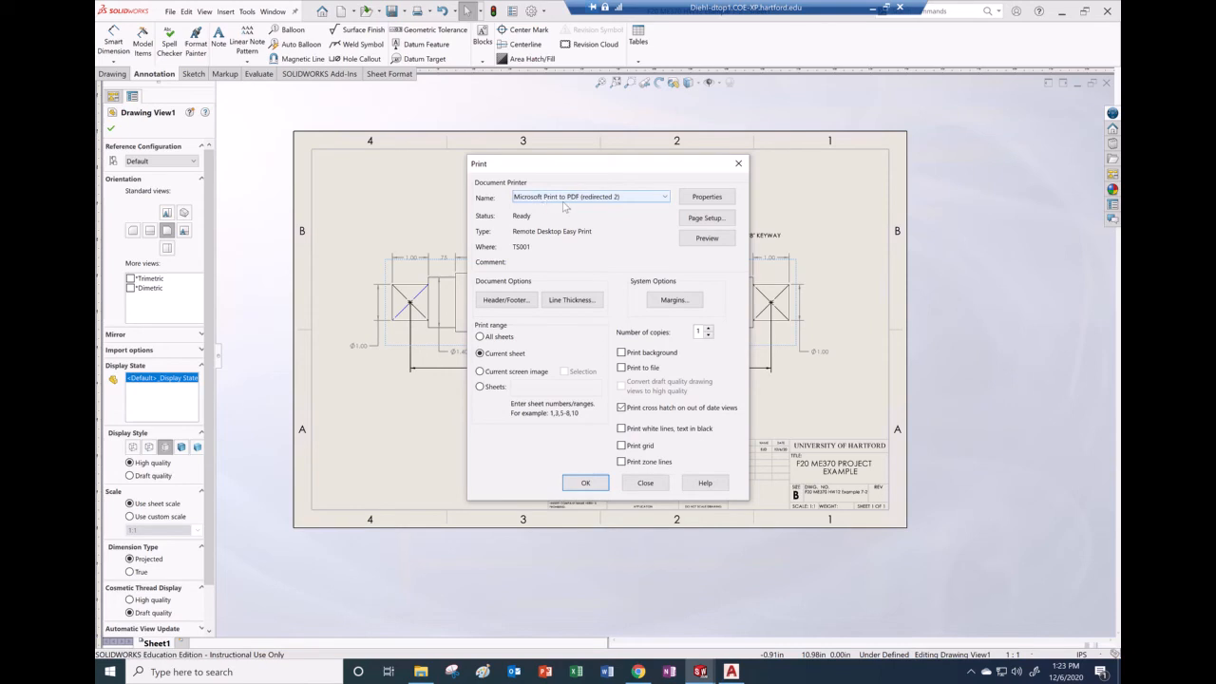
{"action": "left_click", "coordinate": [584, 197]}
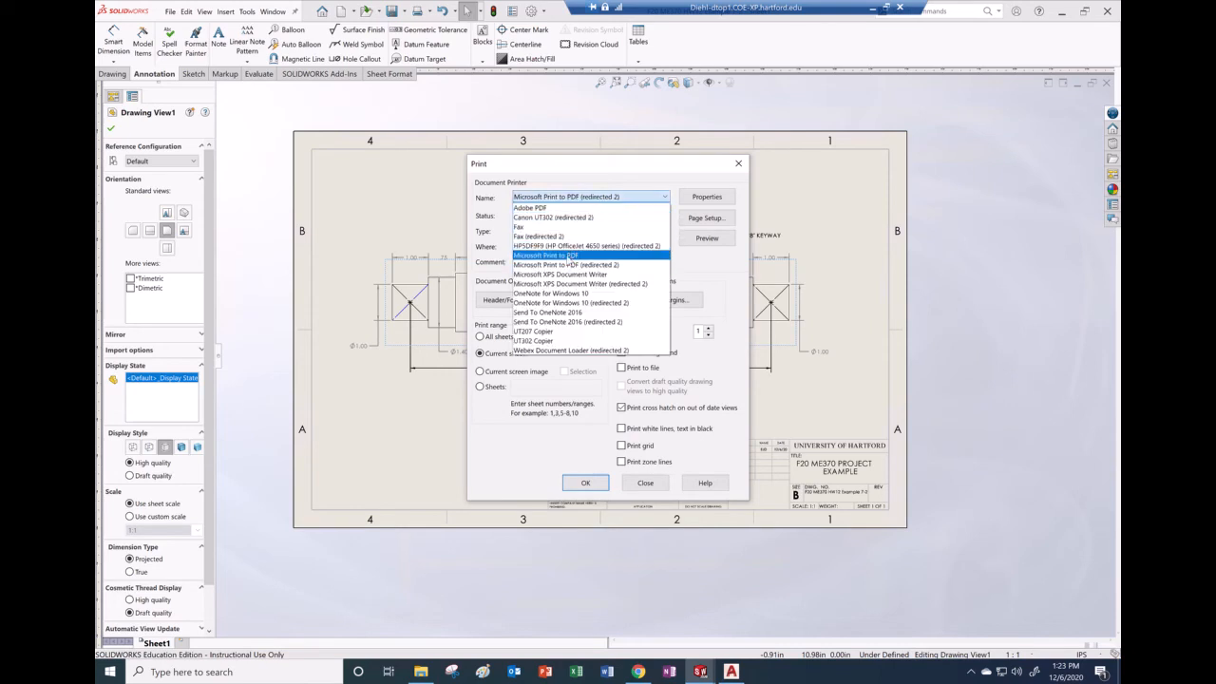
{"action": "left_click", "coordinate": [570, 257]}
- Set the paper size of the PDF printer to Tabloid in its advanced options and accept the printer properties
{"action": "left_click", "coordinate": [715, 199]}
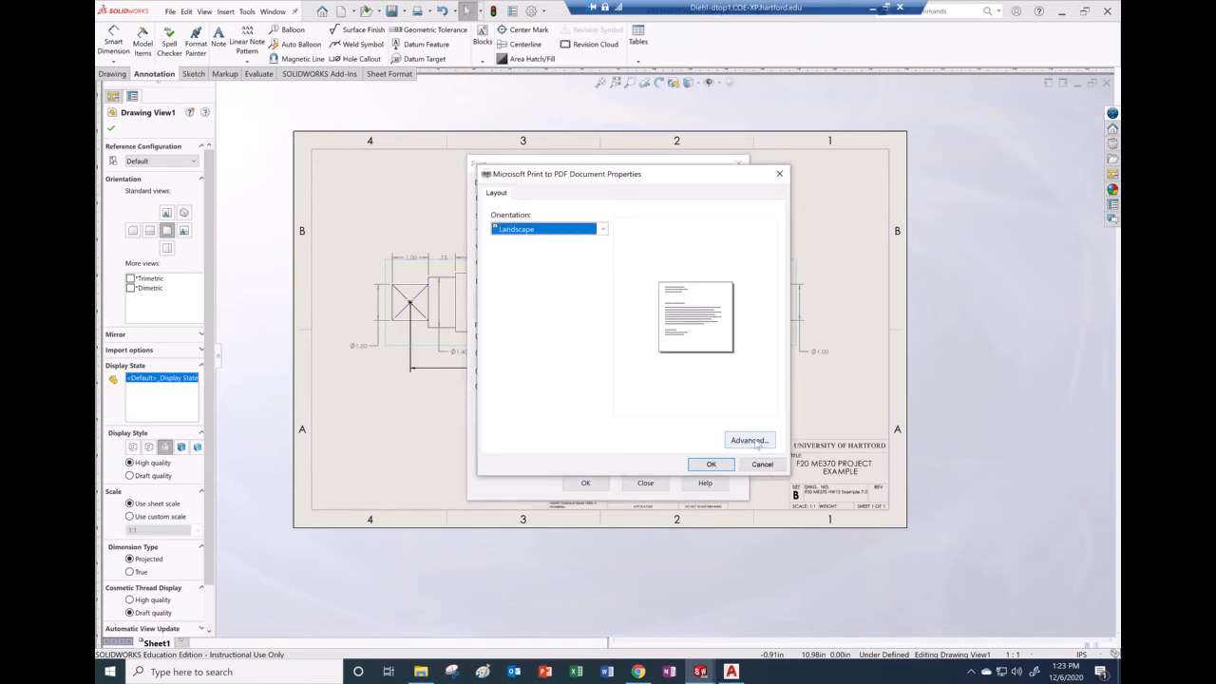
{"action": "left_click", "coordinate": [749, 441]}
{"action": "left_click", "coordinate": [609, 216]}
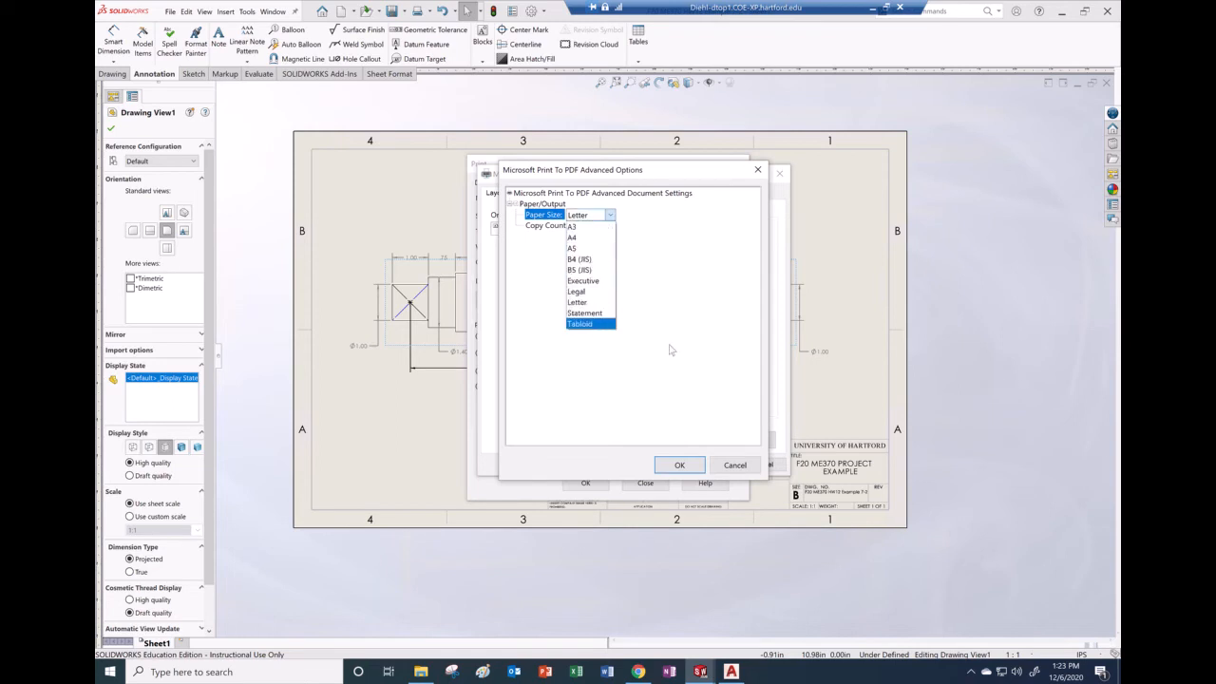
{"action": "left_click", "coordinate": [601, 324]}
{"action": "left_click", "coordinate": [681, 464]}
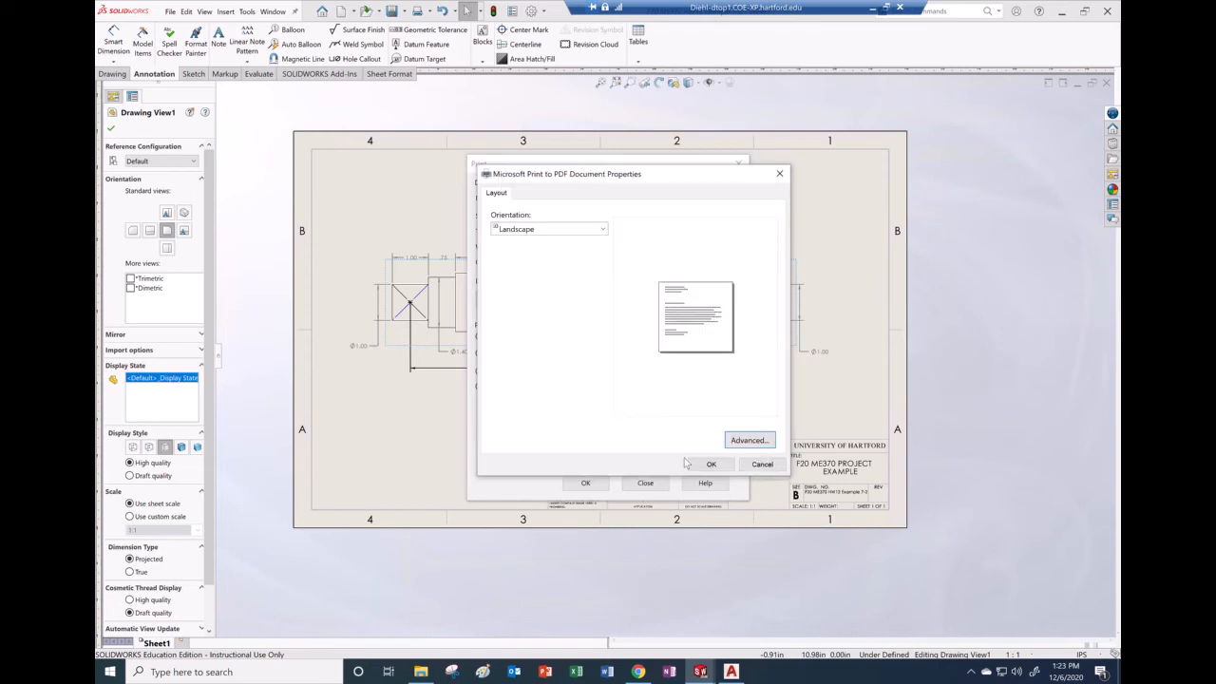
{"action": "left_click", "coordinate": [707, 464]}
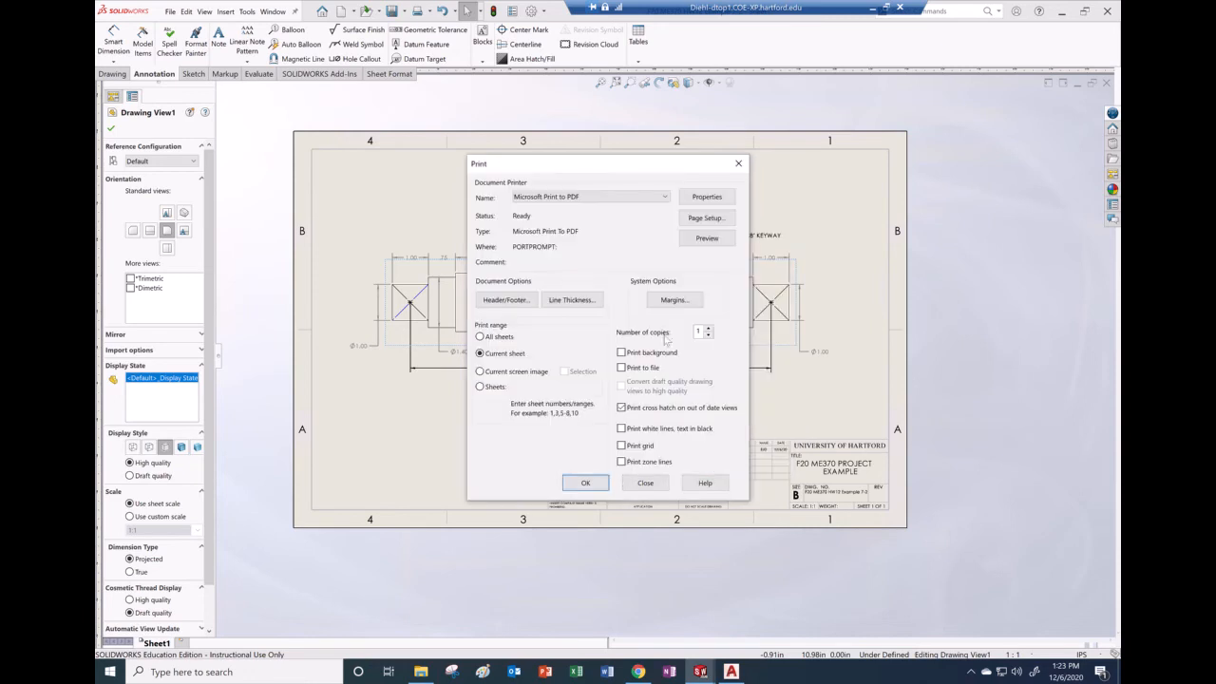
- Preview the print layout of the shaft drawing and print the current sheet
{"action": "left_click", "coordinate": [707, 237]}
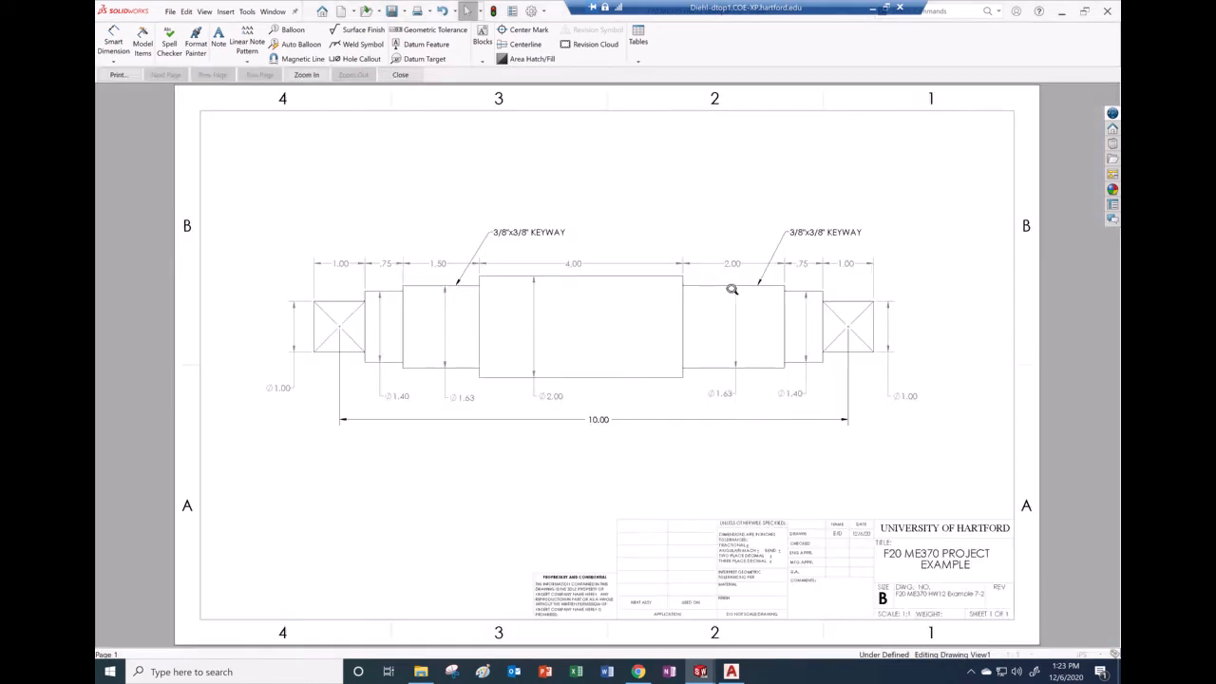
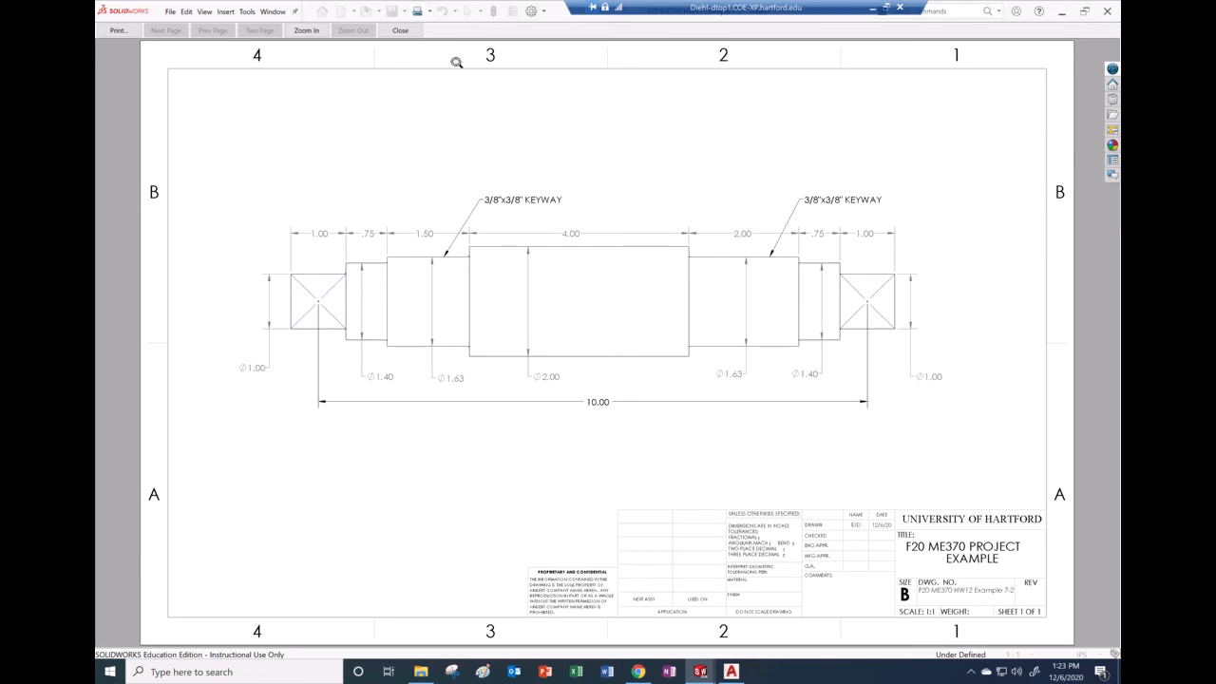
{"action": "left_click", "coordinate": [119, 31]}
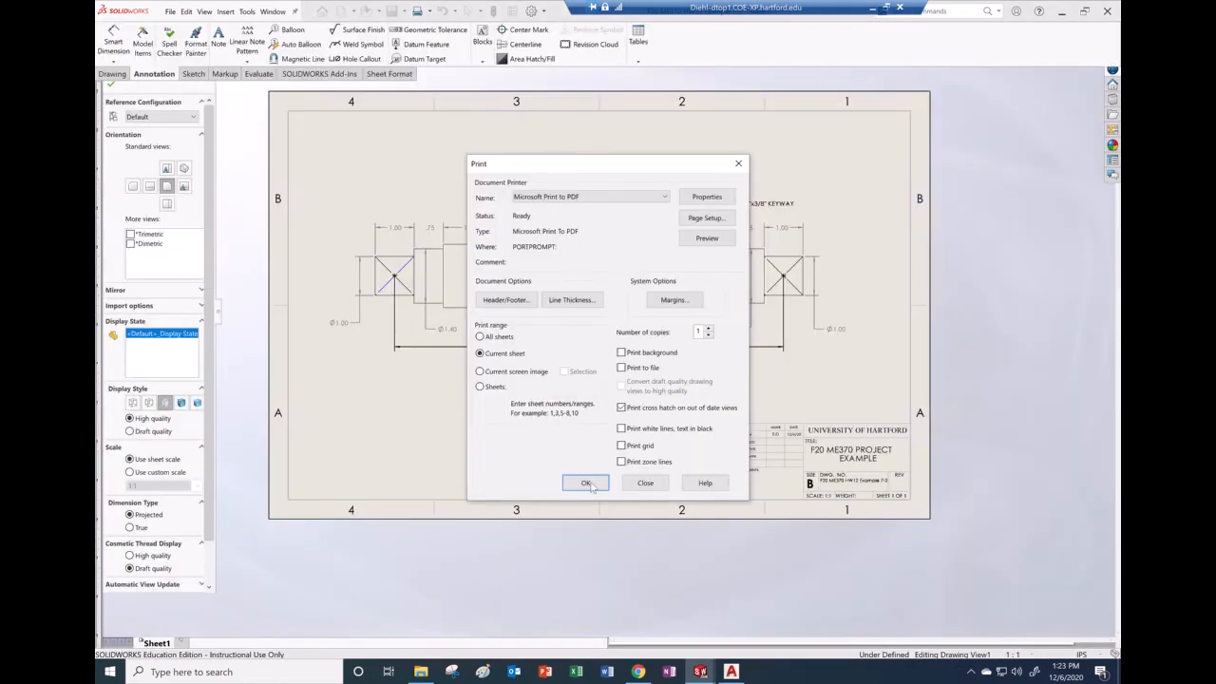
{"action": "left_click", "coordinate": [585, 482]}
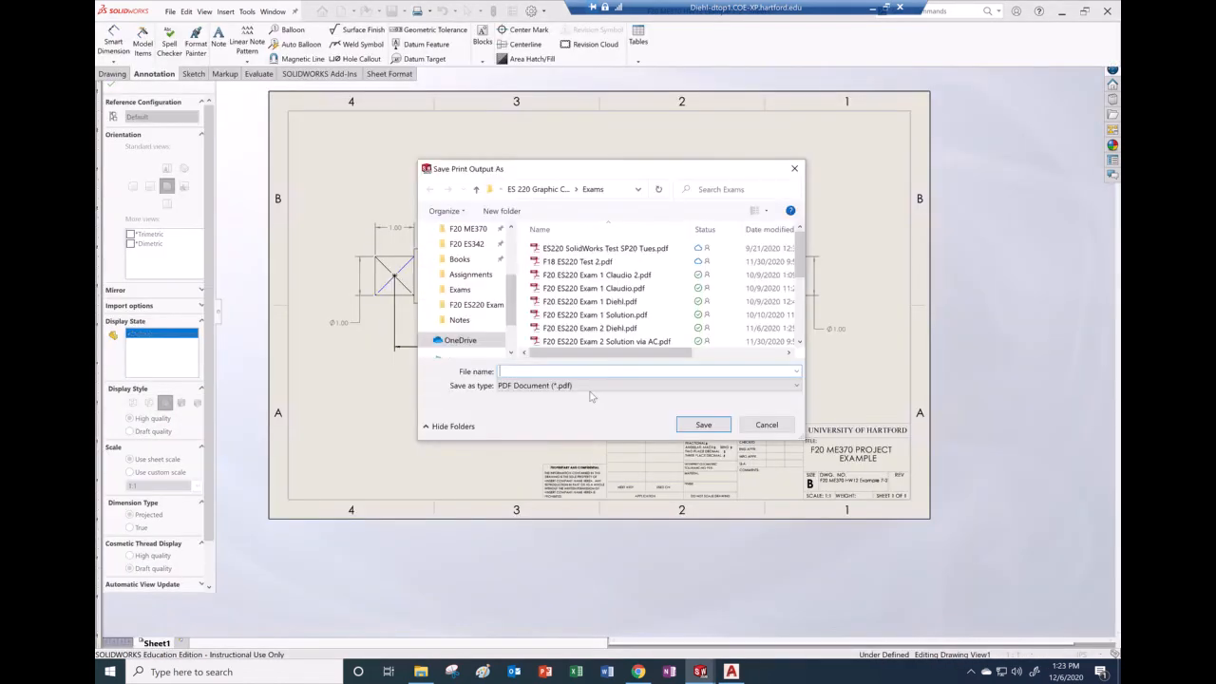
- Save the print output in the F20 ME370 Assignments folder, basing its name on F20 ME370 HW12.pdf with an example suffix
{"action": "left_click", "coordinate": [475, 230]}
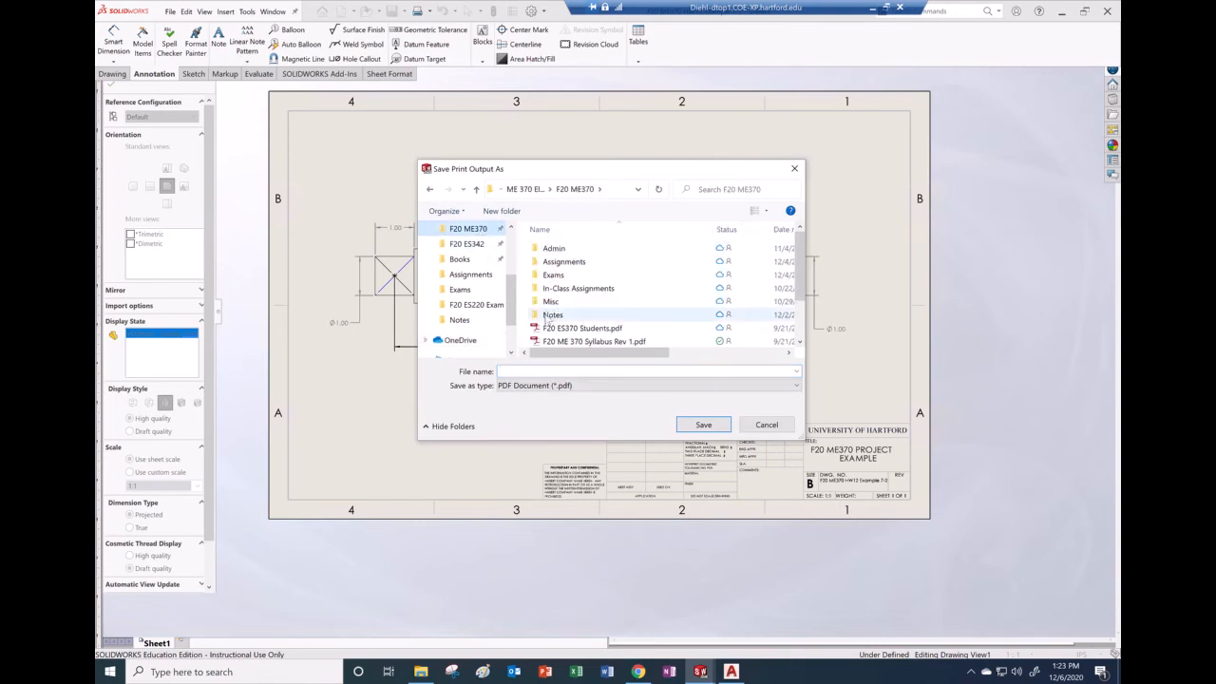
{"action": "double_click", "coordinate": [562, 261]}
{"action": "scroll", "coordinate": [593, 299], "scroll_direction": "down", "scroll_amount": 2}
{"action": "scroll", "coordinate": [593, 300], "scroll_direction": "down", "scroll_amount": 4}
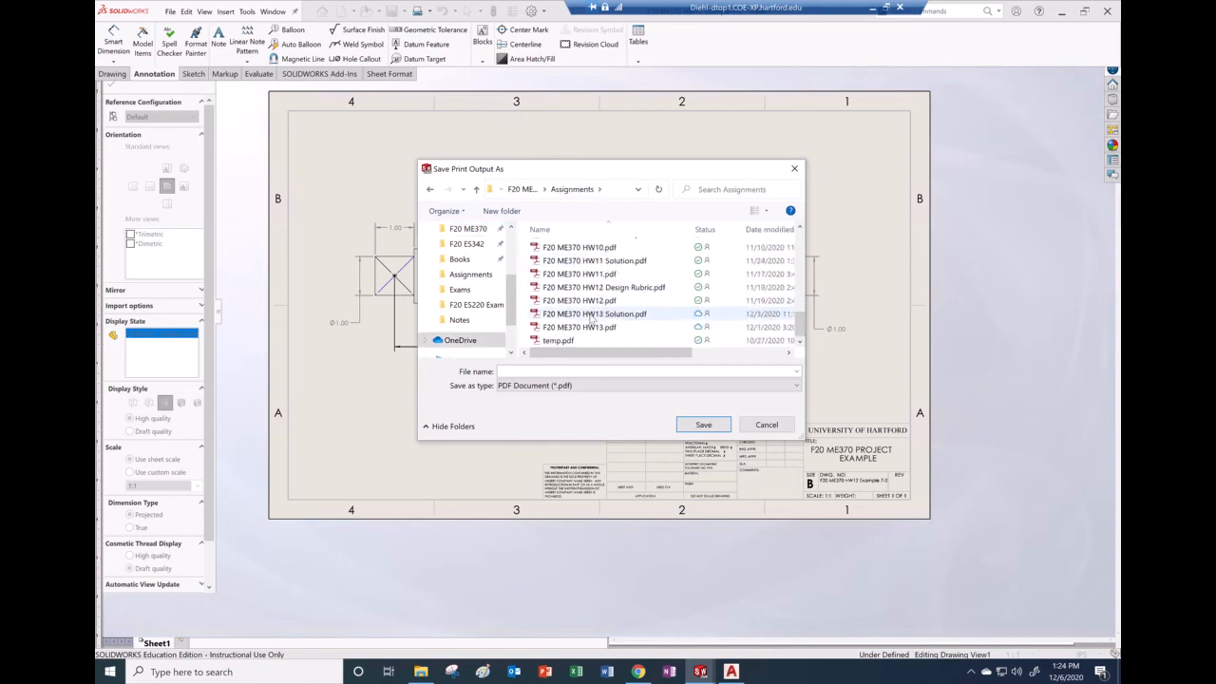
{"action": "left_click", "coordinate": [579, 300]}
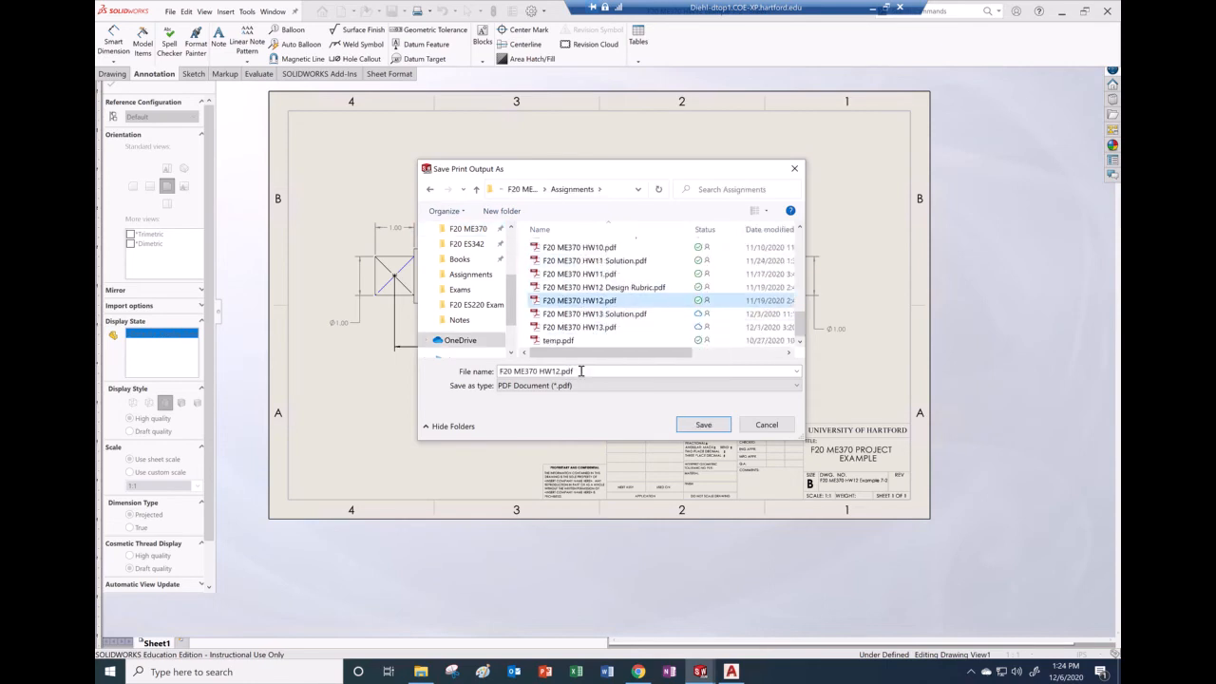
{"action": "triple_click", "coordinate": [559, 372]}
{"action": "left_click", "coordinate": [559, 372]}
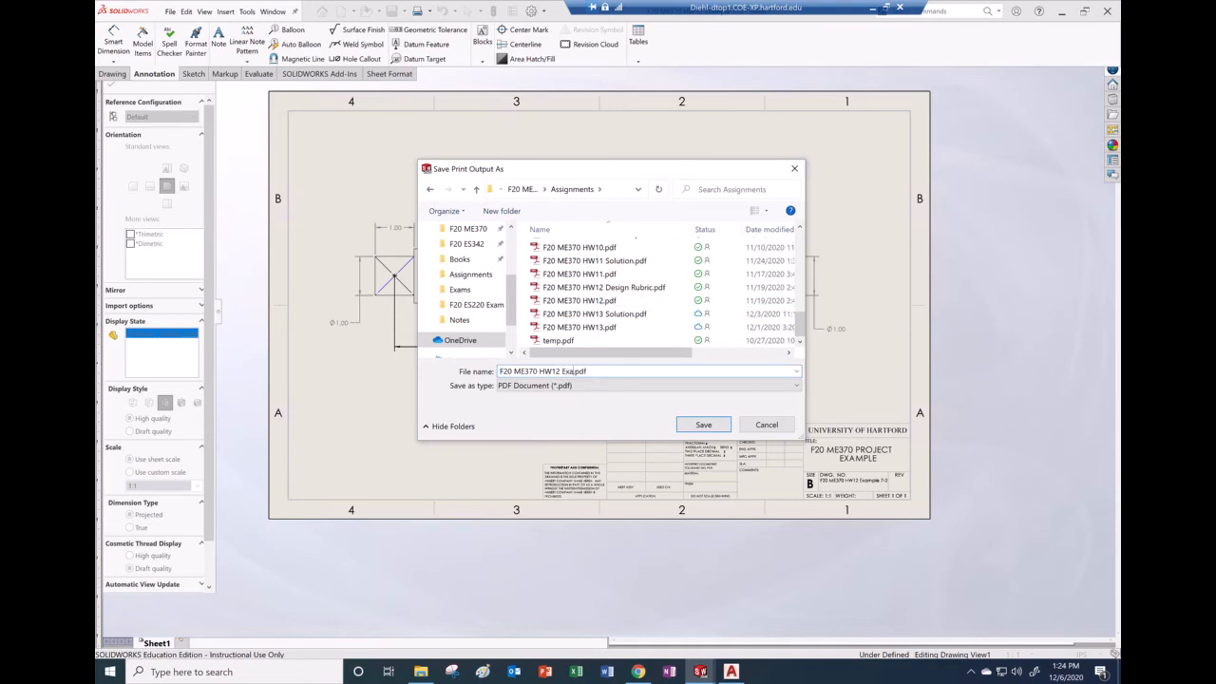
{"action": "left_click", "coordinate": [702, 425]}
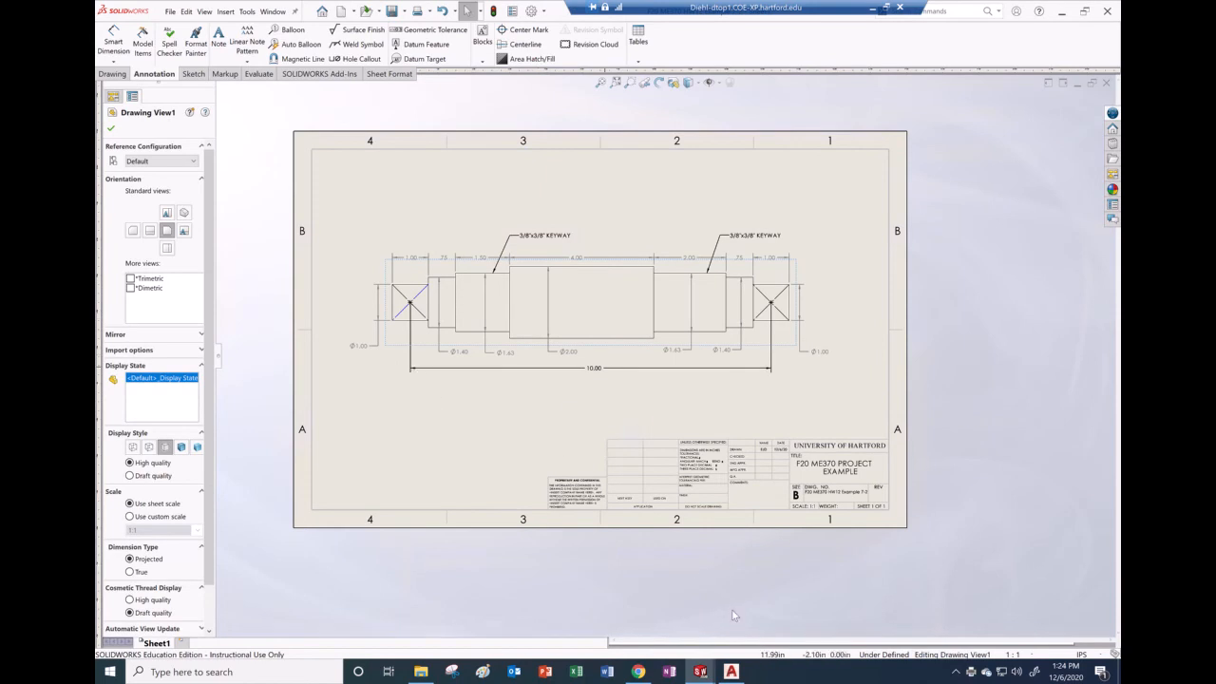
- Switch to AutoCAD and start a new drawing
{"action": "left_click", "coordinate": [731, 672]}
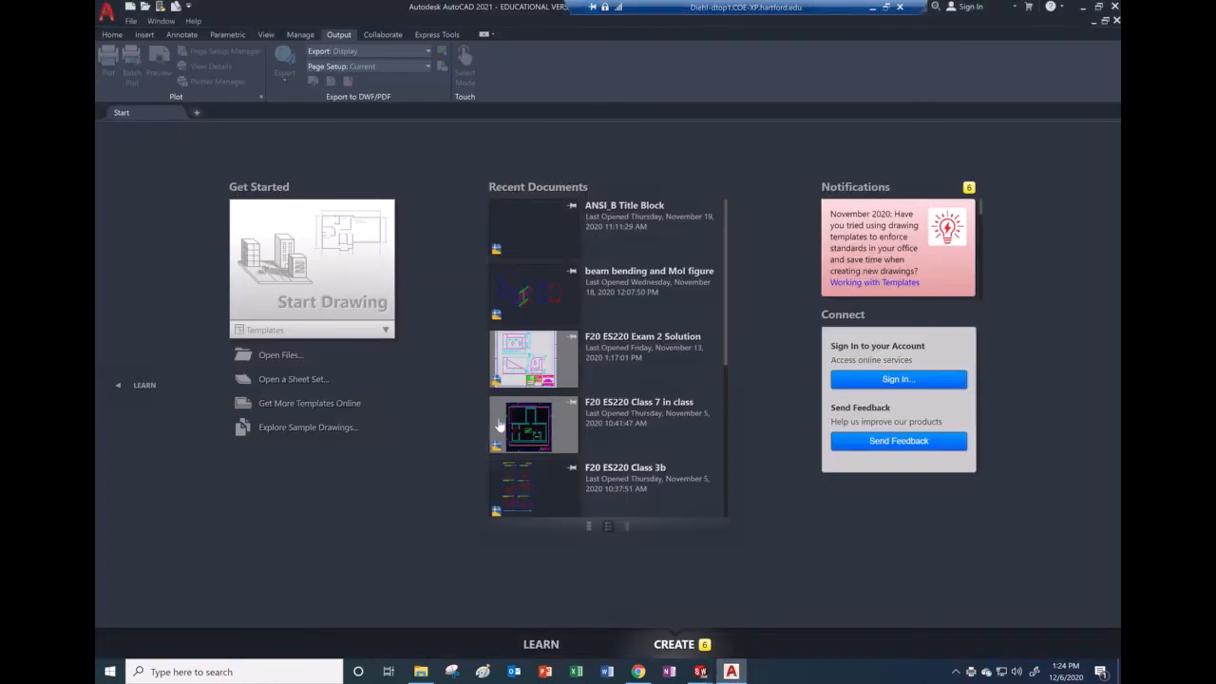
{"action": "left_click", "coordinate": [328, 276]}
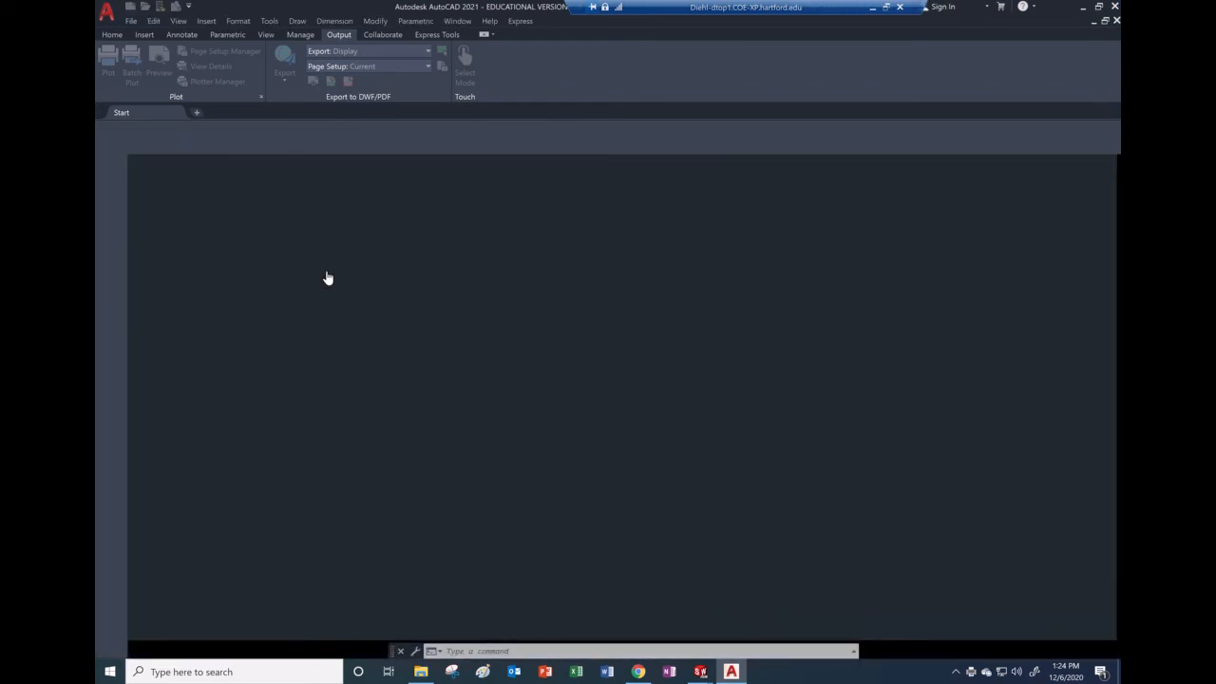
- Download ANSI_B Title Block.DWG from Homework 12 on the ME370 Blackboard page in Chrome and open it in AutoCAD, continuing despite its foreign origin
{"action": "left_click", "coordinate": [638, 672]}
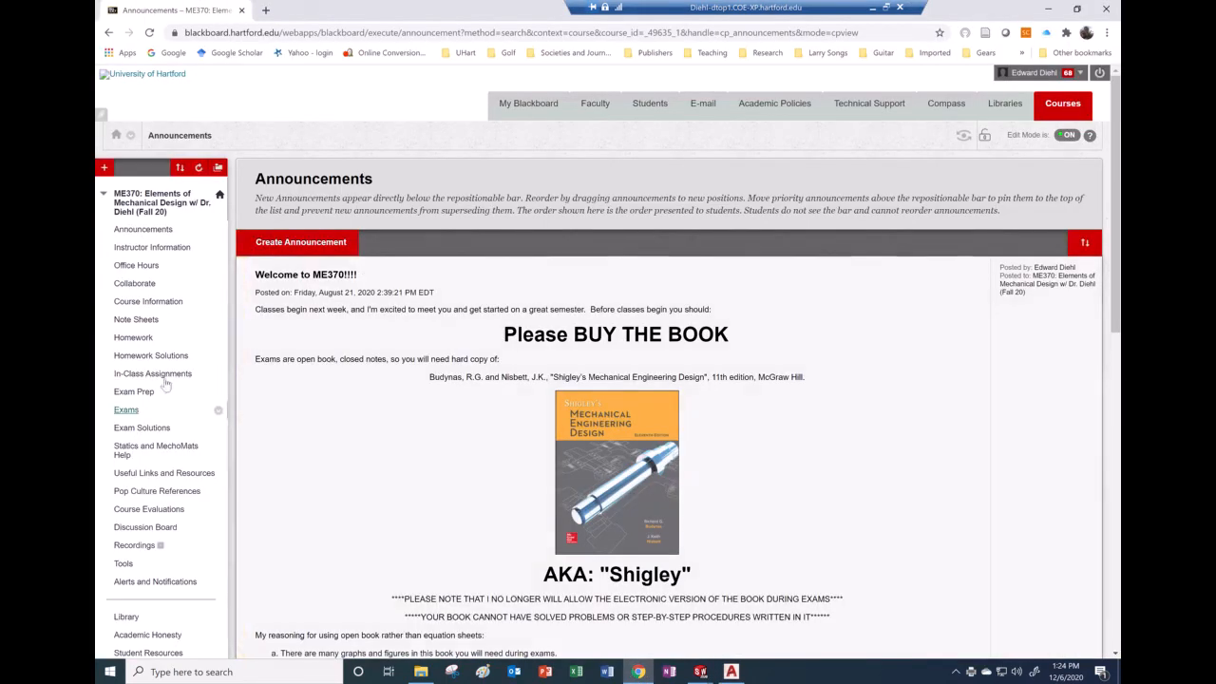
{"action": "left_click", "coordinate": [138, 338]}
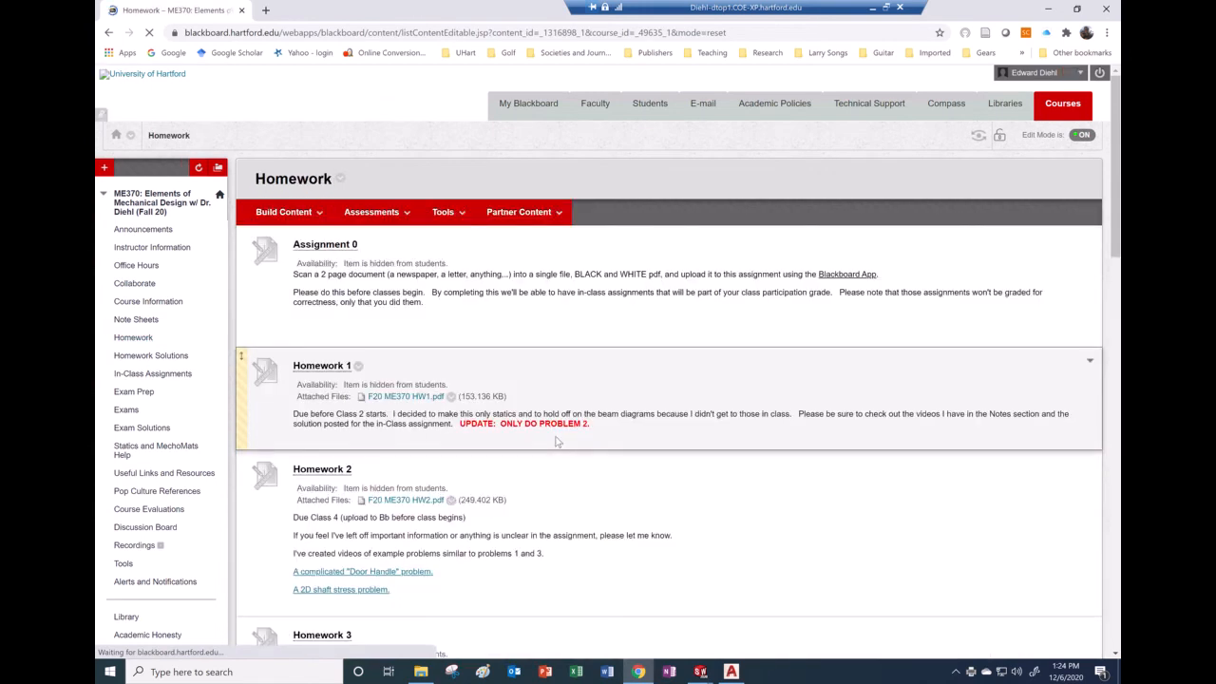
{"action": "scroll", "coordinate": [556, 442], "scroll_direction": "down", "scroll_amount": 4}
{"action": "scroll", "coordinate": [553, 445], "scroll_direction": "down", "scroll_amount": 10}
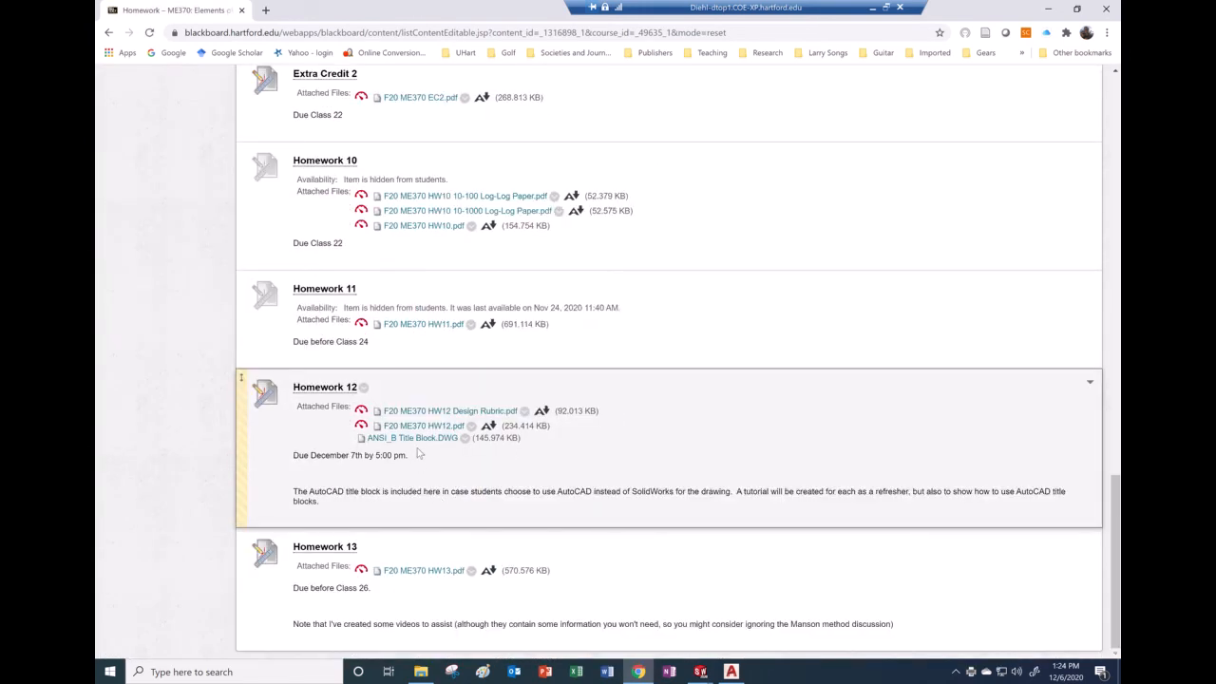
{"action": "left_click", "coordinate": [416, 440]}
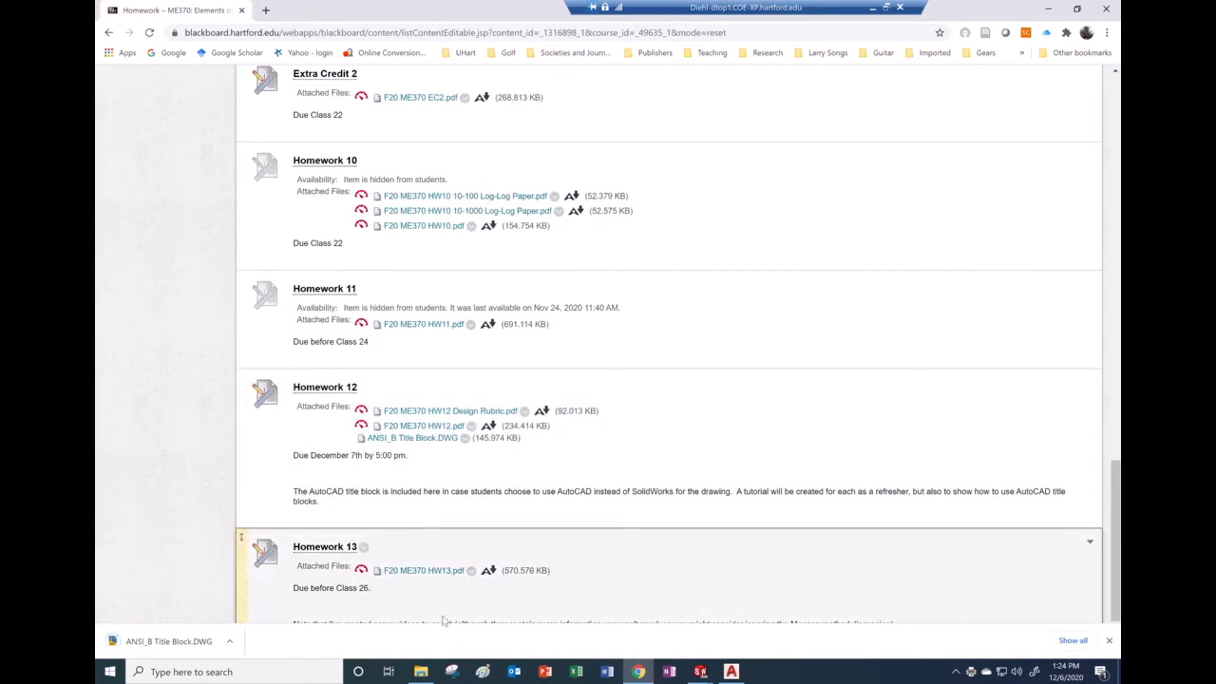
{"action": "left_click", "coordinate": [161, 641]}
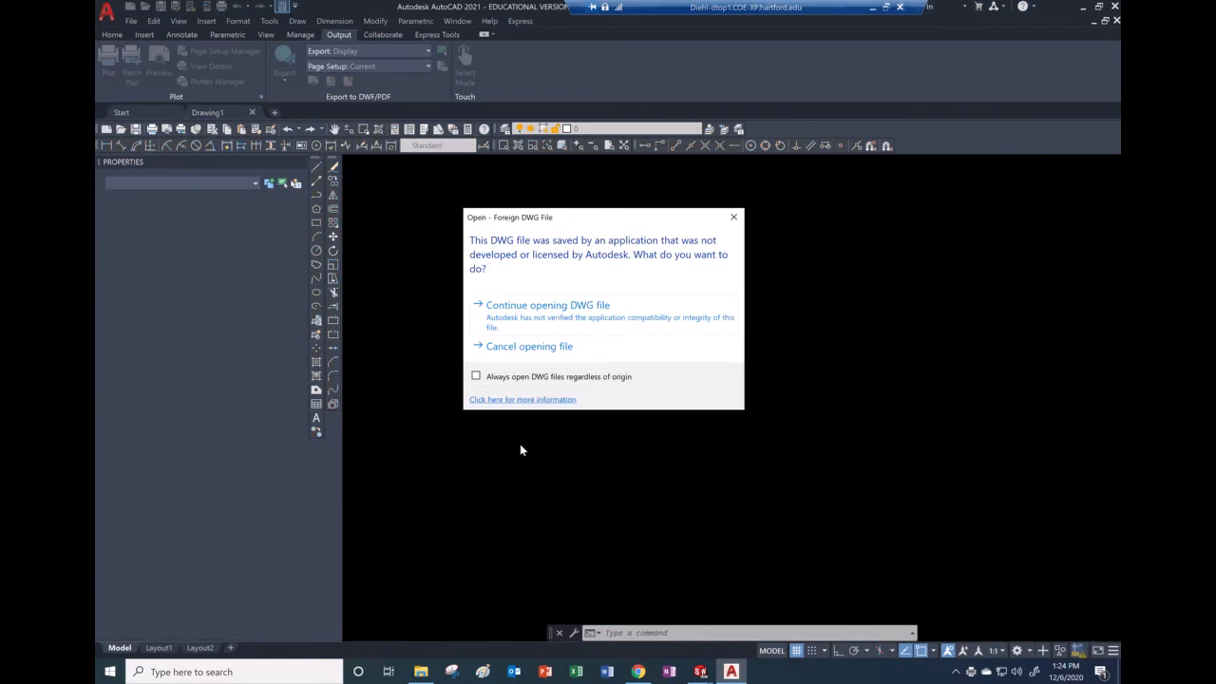
{"action": "left_click", "coordinate": [557, 307]}
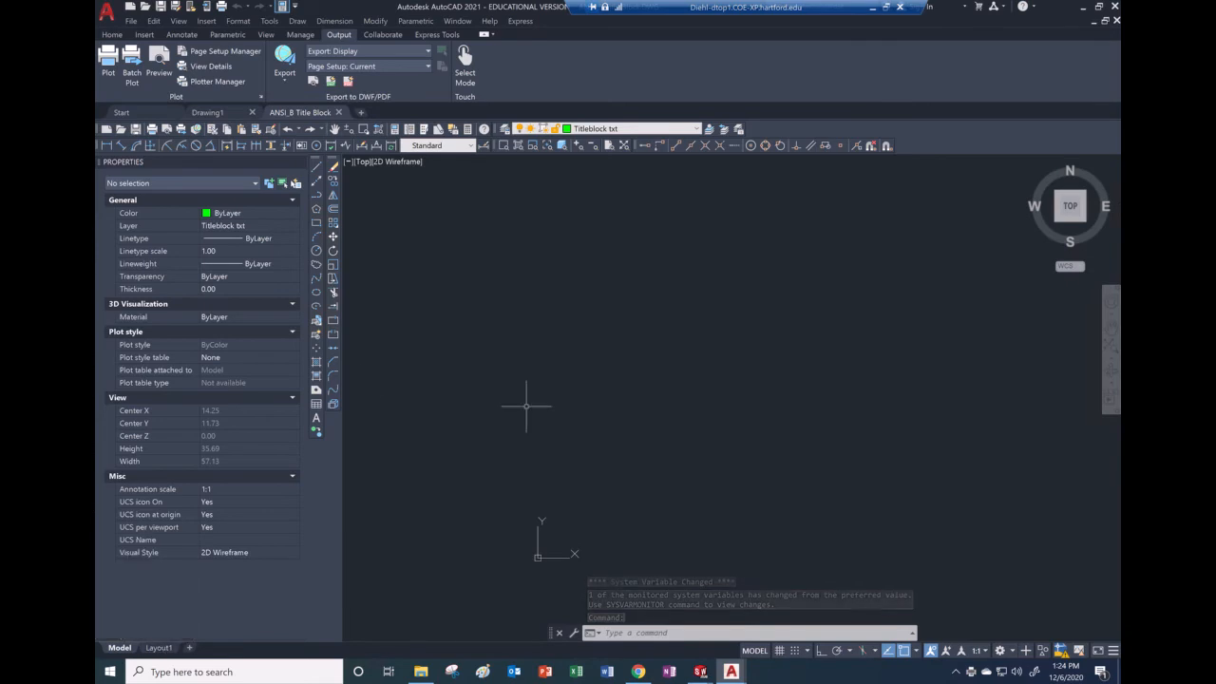
- Examine the title block, border and viewport frame on Layout1 of the ANSI_B Title Block drawing
{"action": "scroll", "coordinate": [699, 397], "scroll_direction": "up", "scroll_amount": 3}
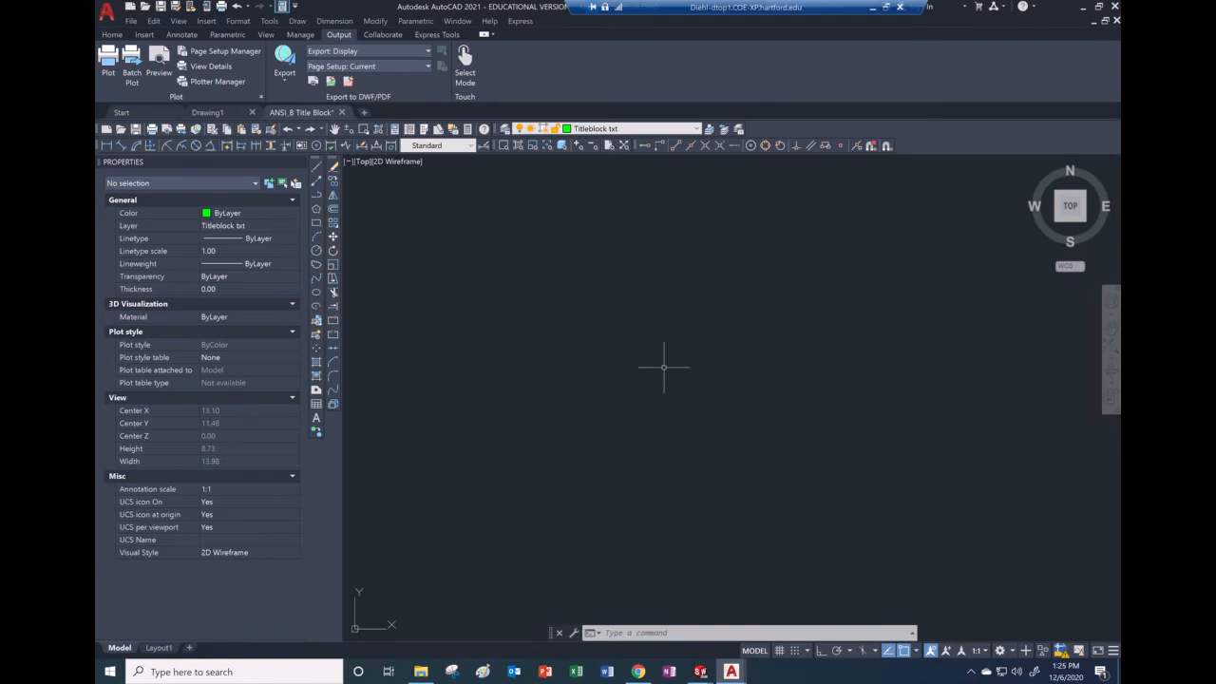
{"action": "left_click", "coordinate": [157, 647]}
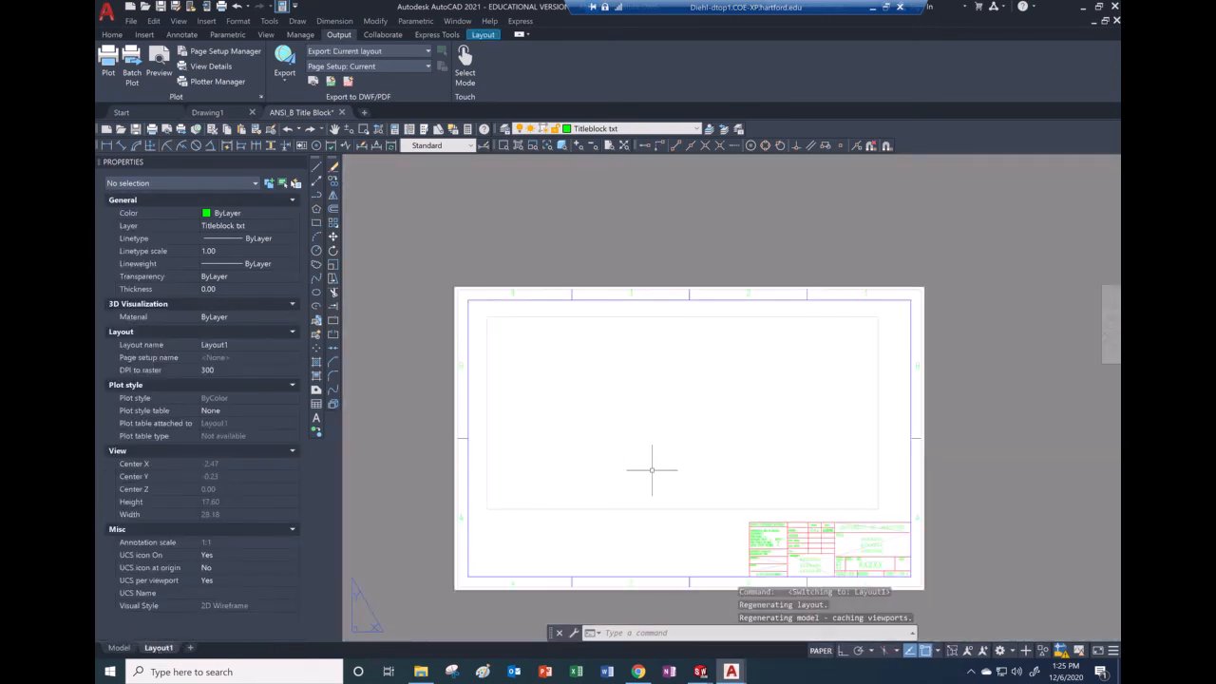
{"action": "scroll", "coordinate": [766, 521], "scroll_direction": "up", "scroll_amount": 2}
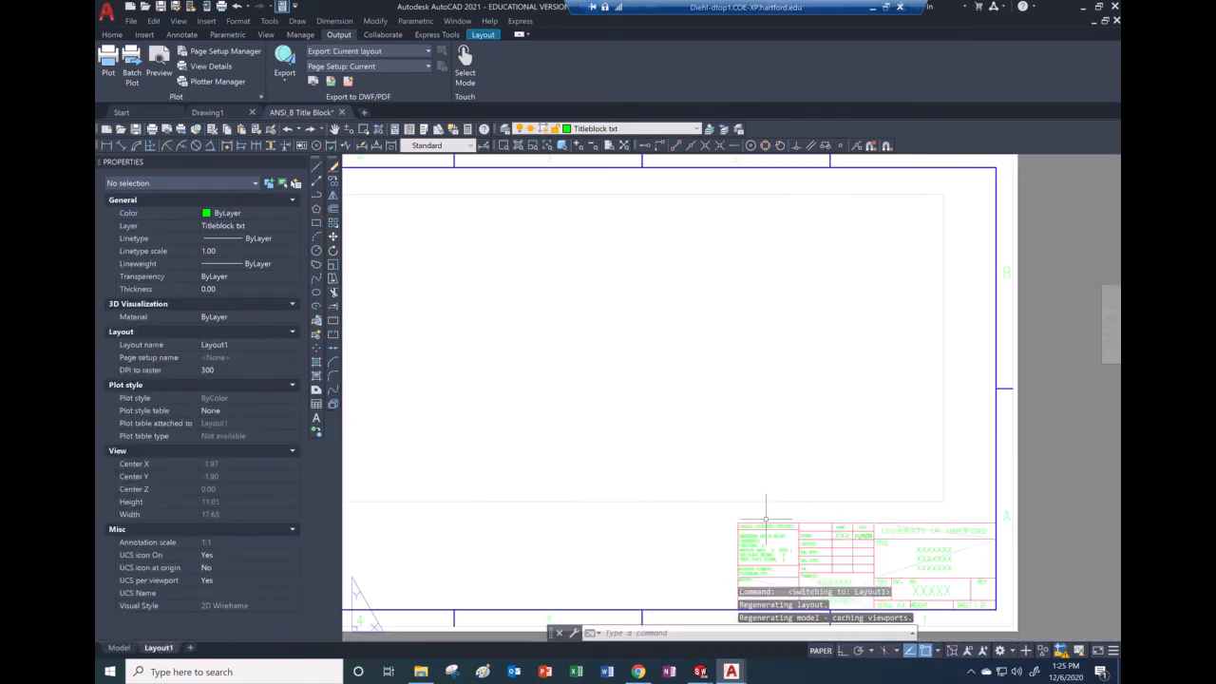
{"action": "scroll", "coordinate": [779, 463], "scroll_direction": "down", "scroll_amount": 2}
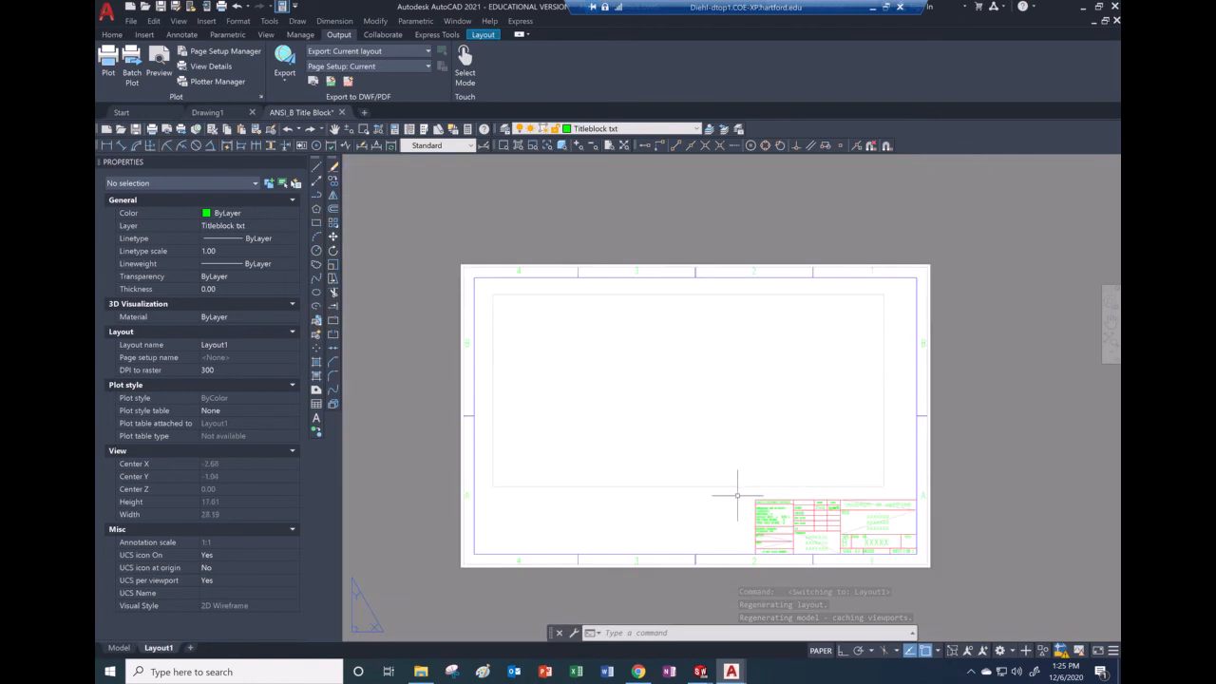
{"action": "left_click", "coordinate": [740, 485]}
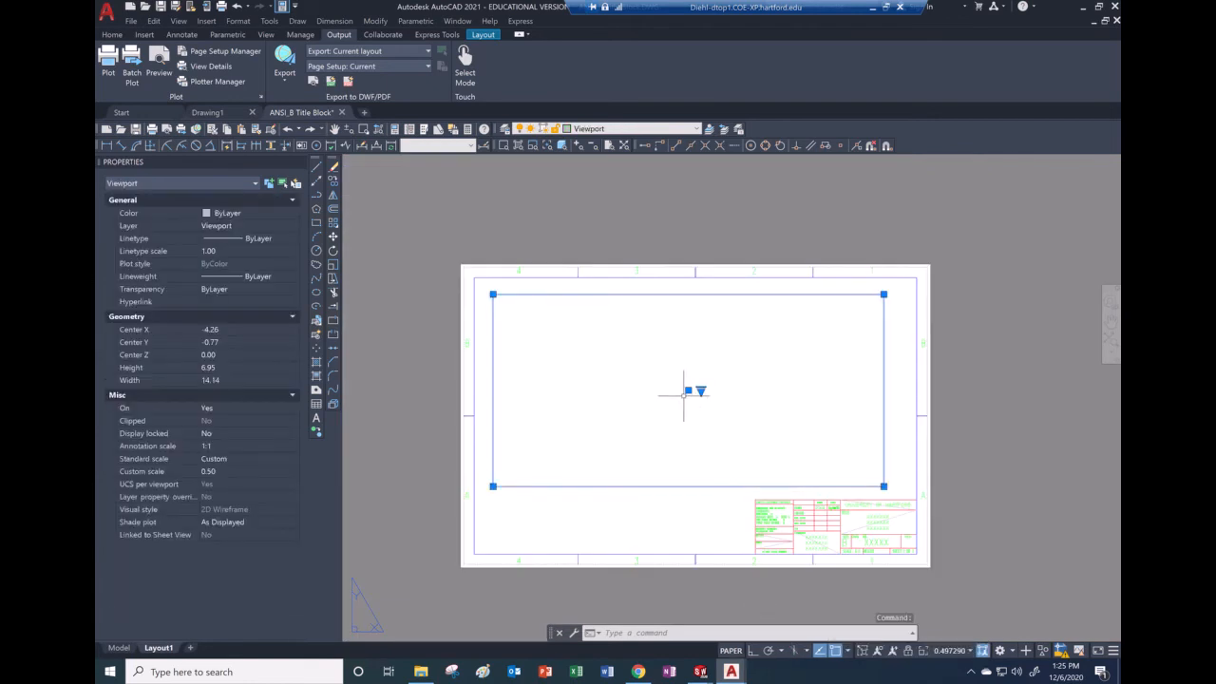
- Return to model space, add a blue layer named Shaft and make it the current layer
{"action": "left_click", "coordinate": [119, 648]}
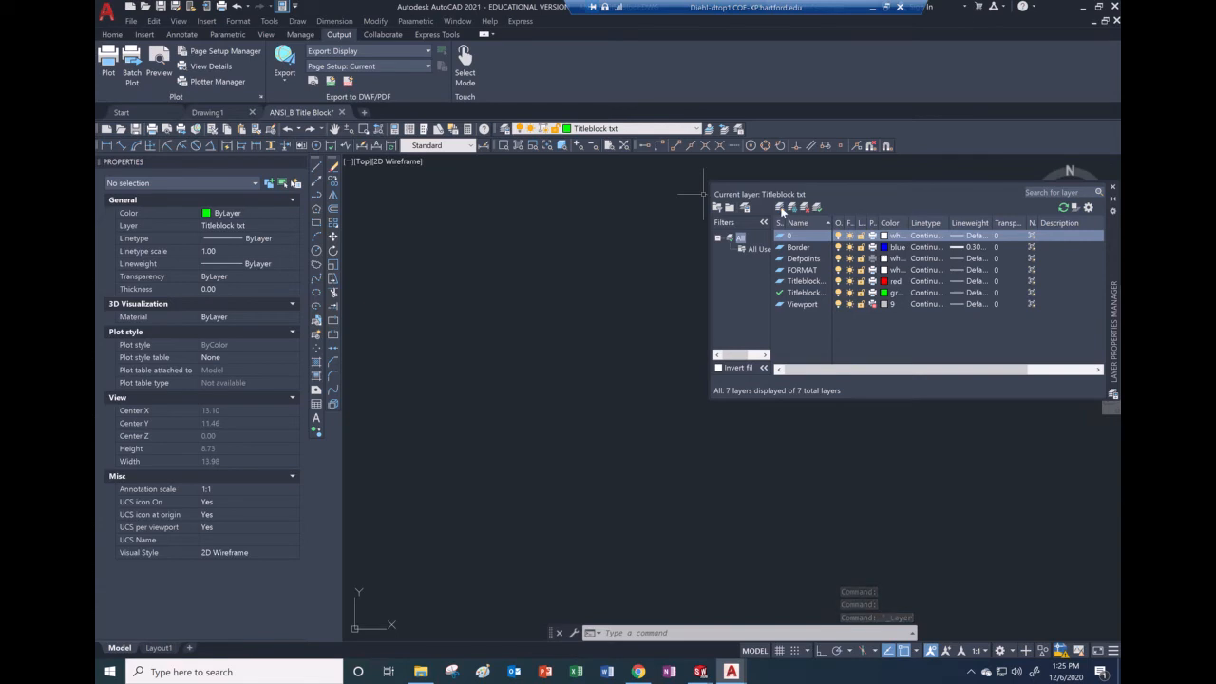
{"action": "left_click", "coordinate": [780, 207]}
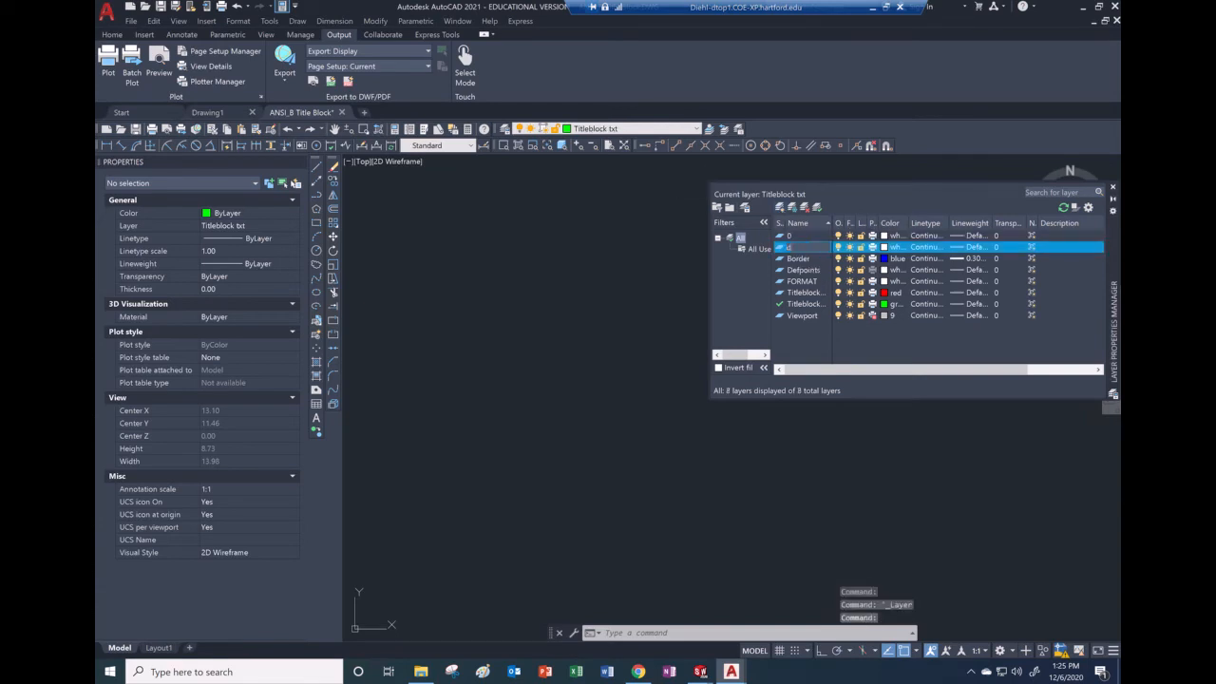
{"action": "type", "text": "Shaft"}
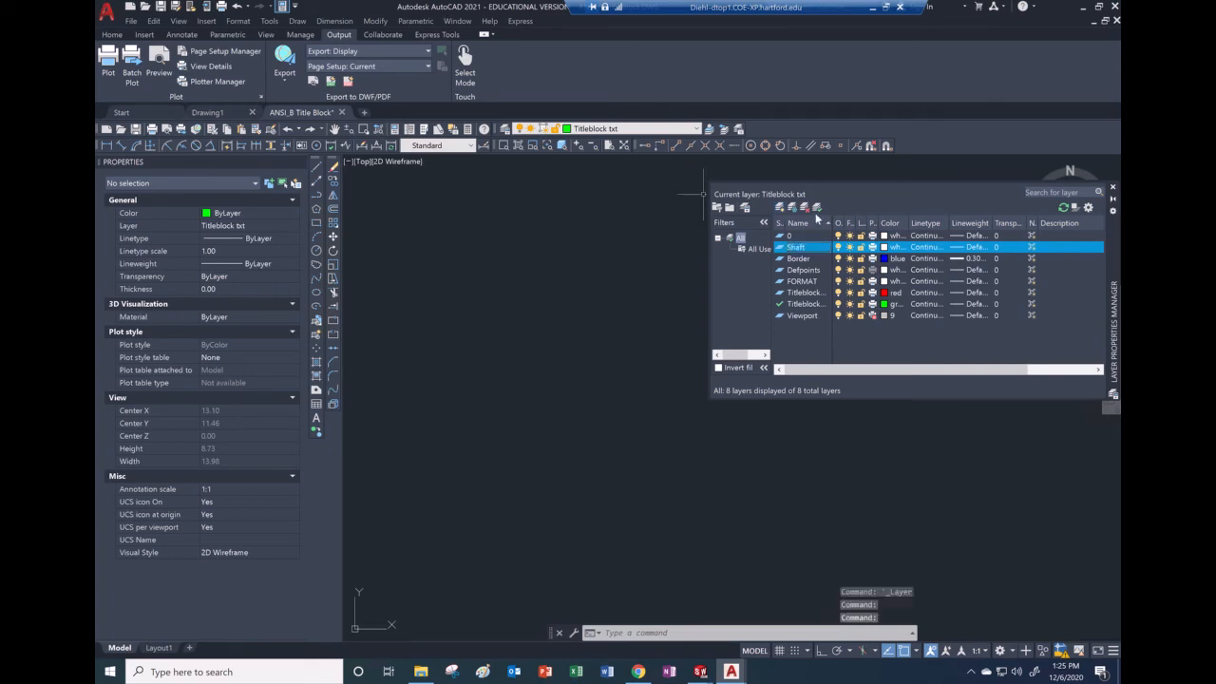
{"action": "left_click", "coordinate": [888, 249]}
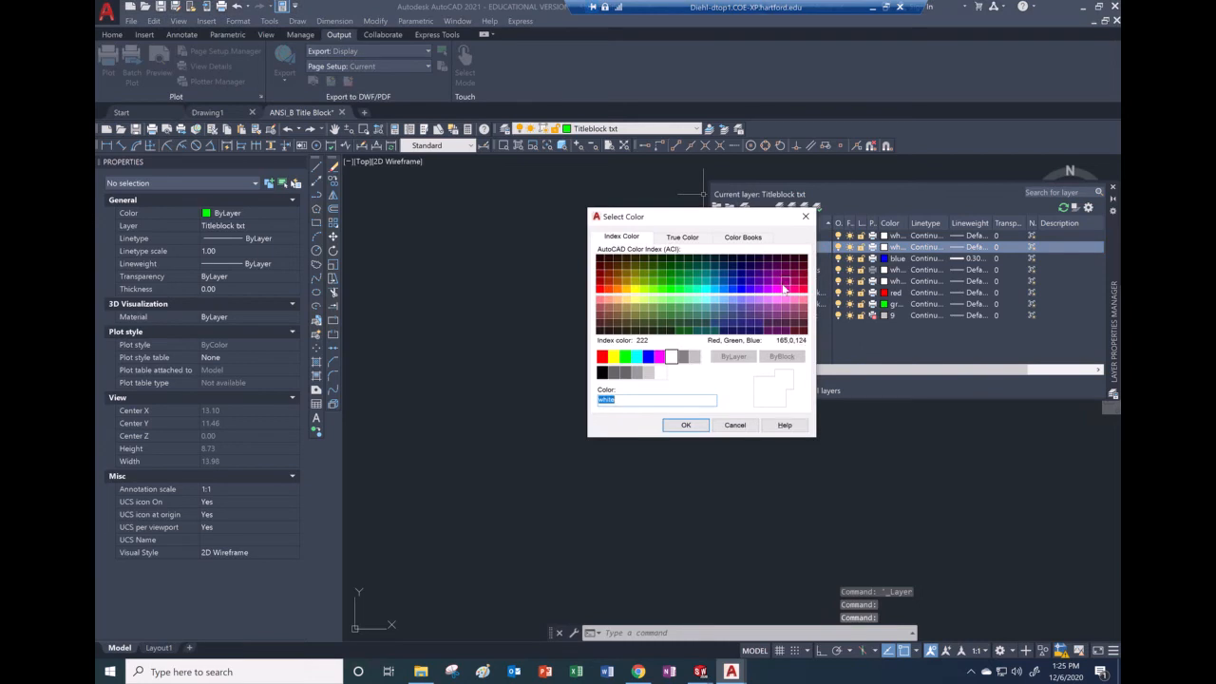
{"action": "left_click", "coordinate": [648, 356]}
{"action": "left_click", "coordinate": [685, 425]}
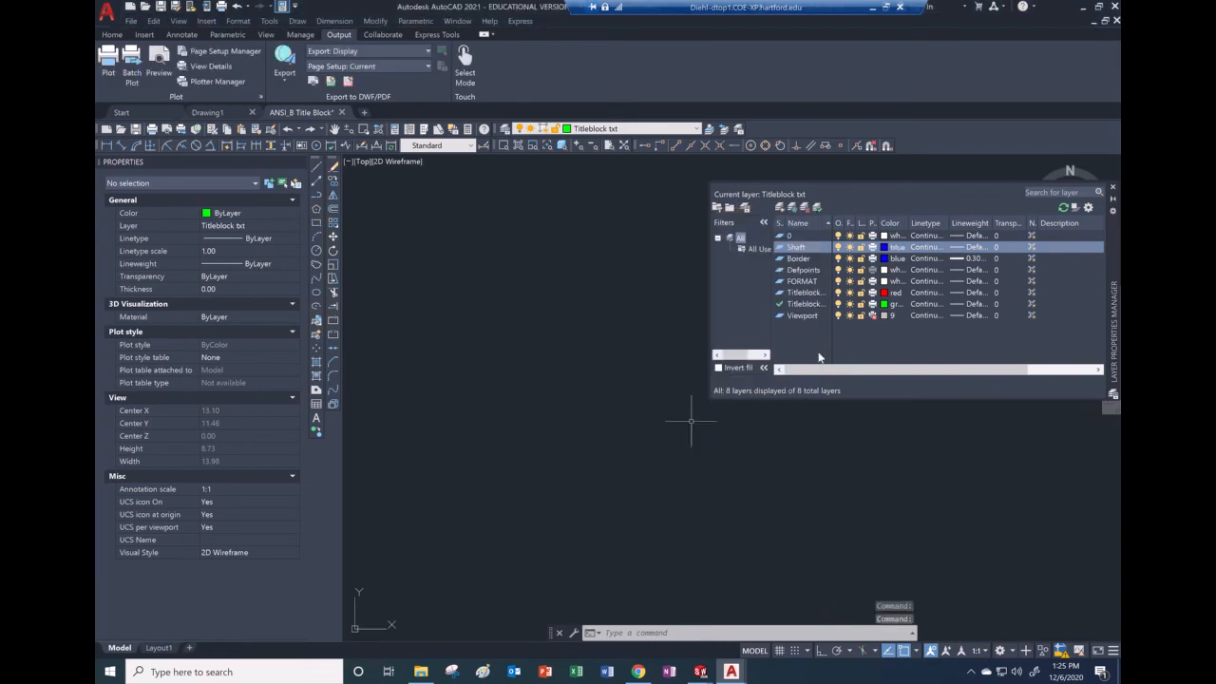
{"action": "left_click", "coordinate": [815, 206]}
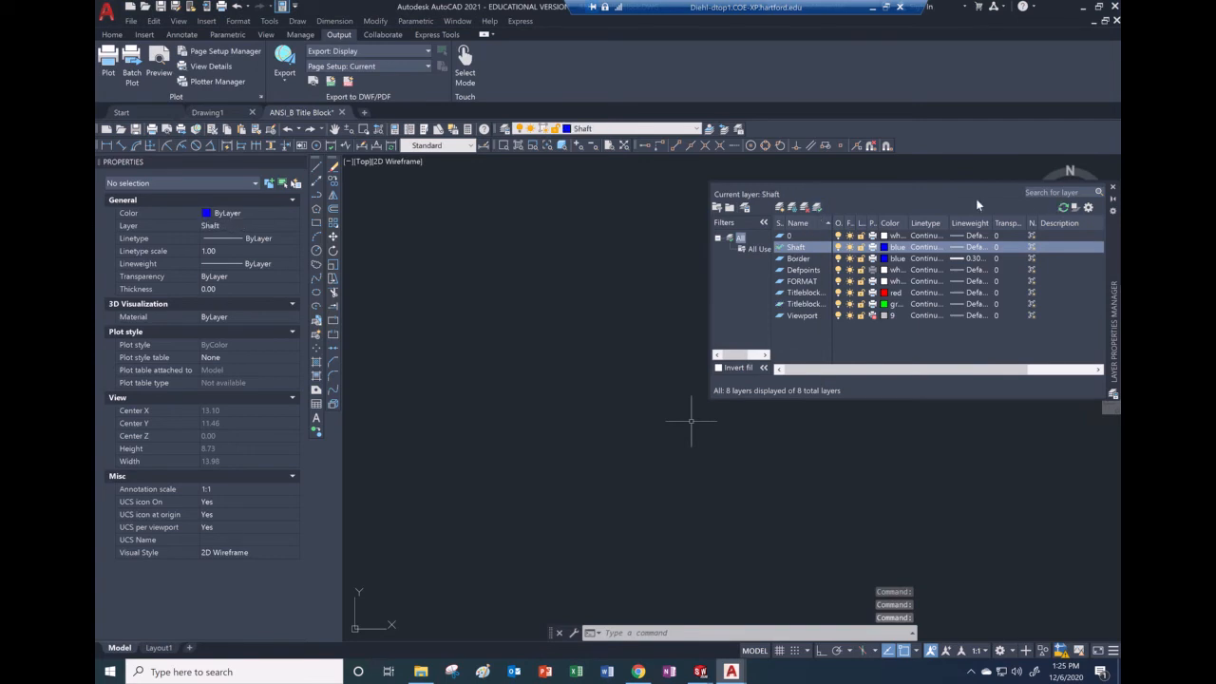
{"action": "left_click", "coordinate": [609, 322]}
{"action": "left_click", "coordinate": [593, 291]}
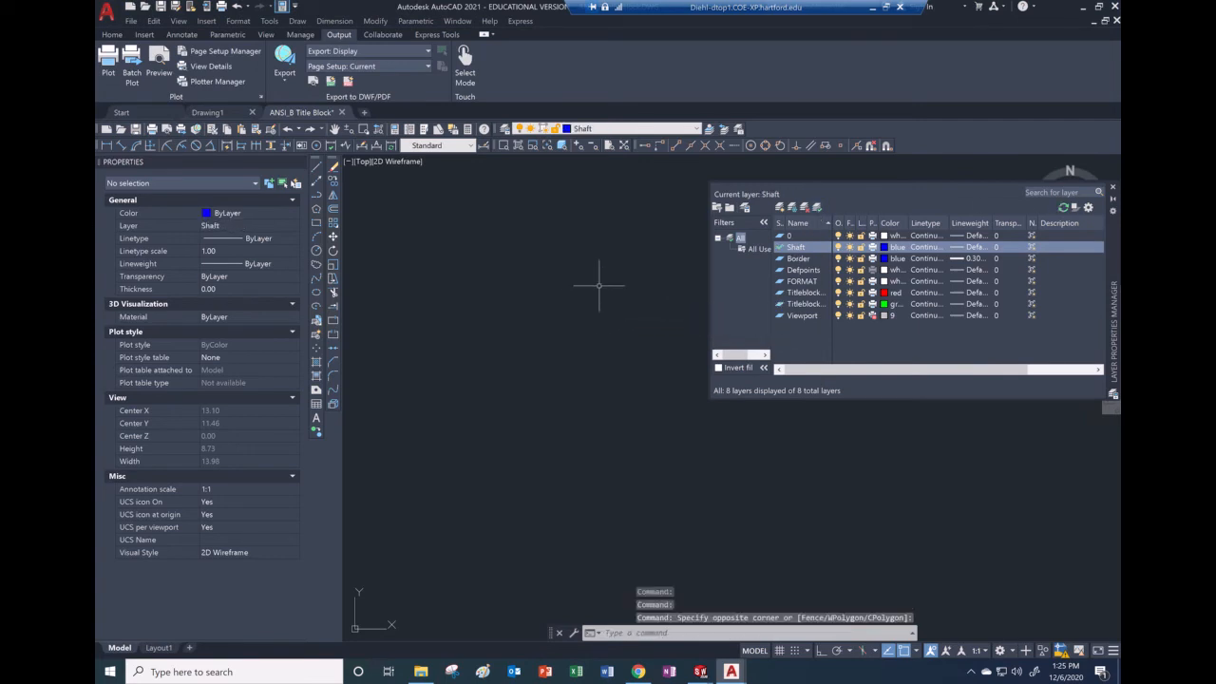
{"action": "key", "text": "Escape"}
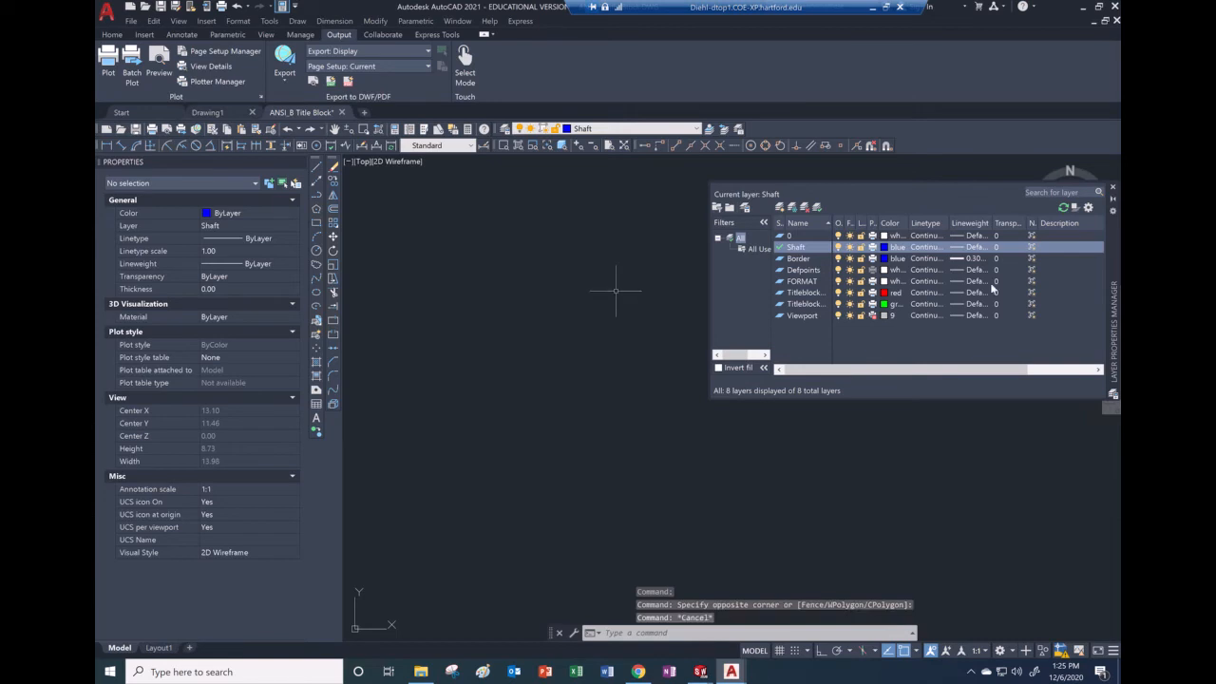
{"action": "left_click", "coordinate": [1113, 188]}
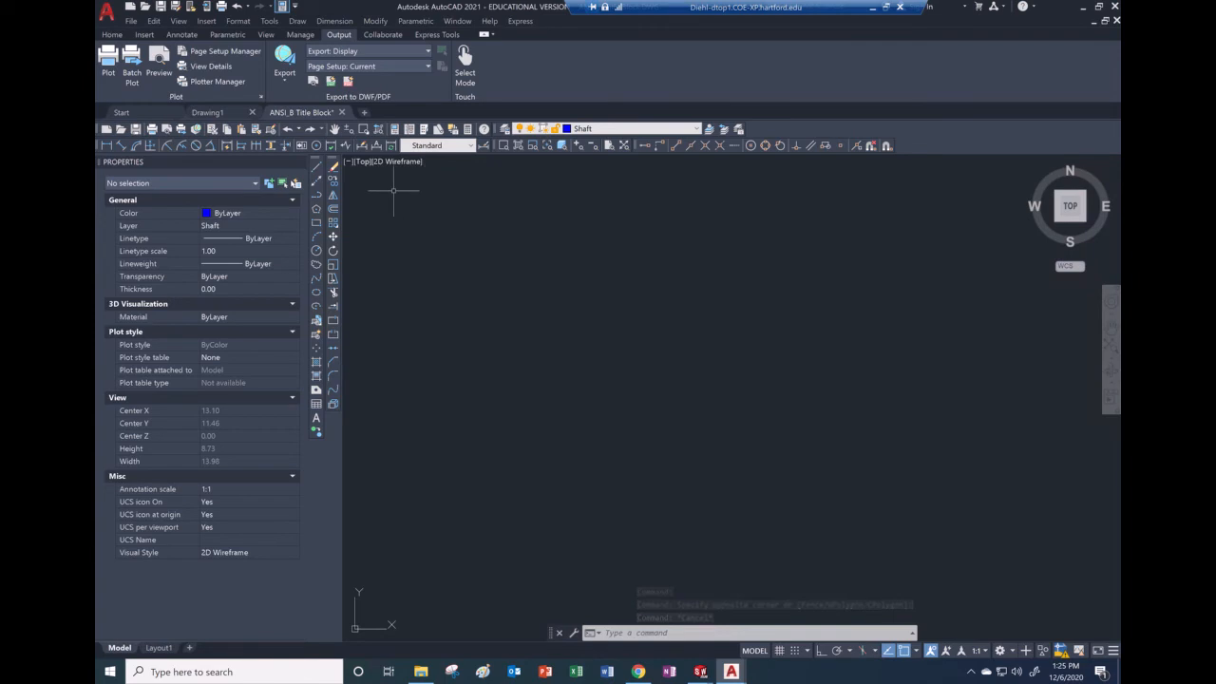
- Draw a line from the origin 0,0 to a freely chosen upper-right point, about 16 units long at about 54°
{"action": "left_click", "coordinate": [317, 169]}
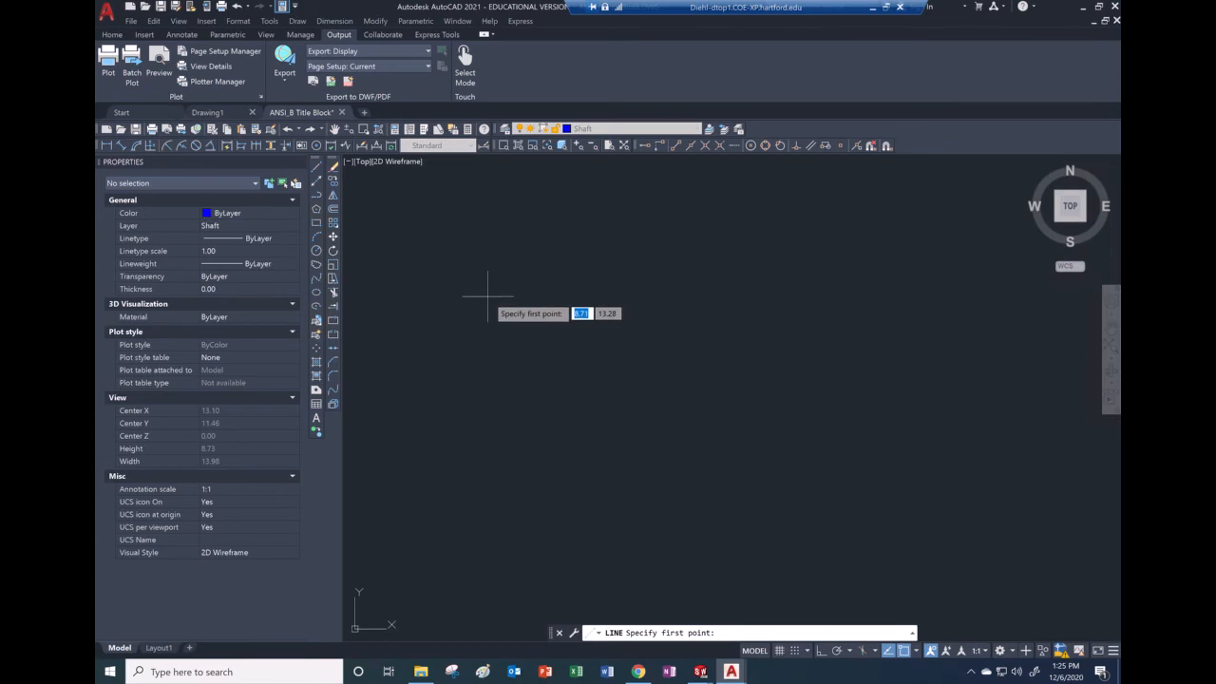
{"action": "key", "text": "Tab"}
{"action": "key", "text": "Return"}
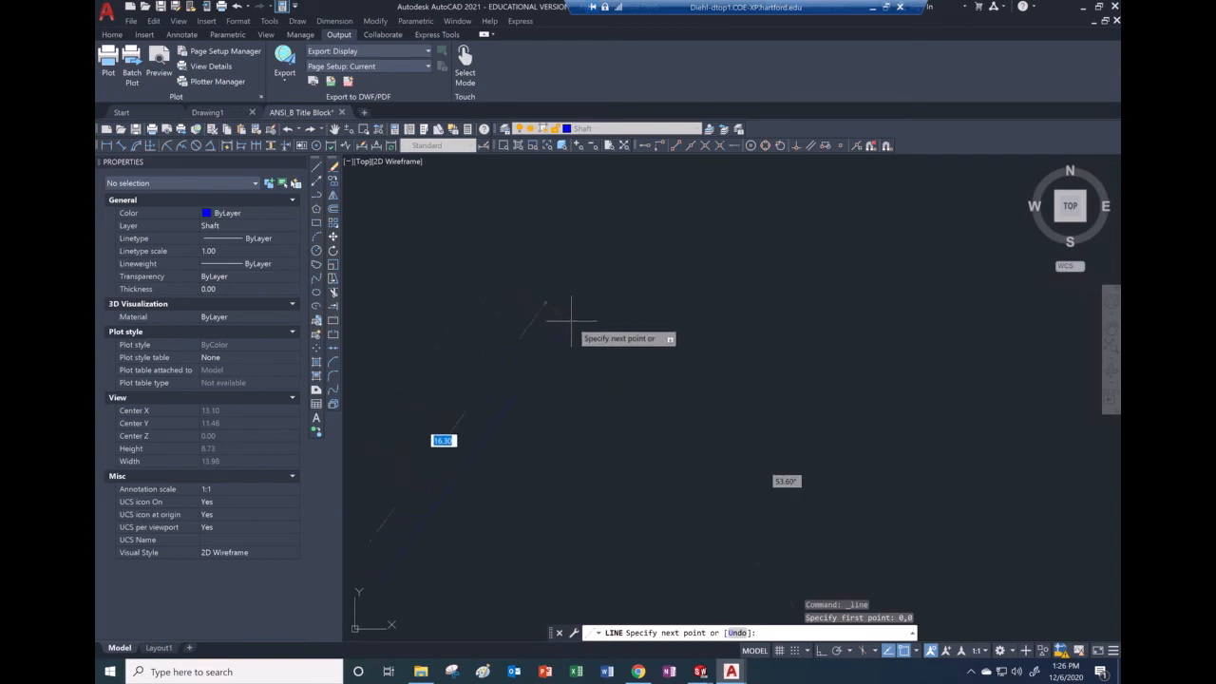
{"action": "scroll", "coordinate": [551, 399], "scroll_direction": "up", "scroll_amount": 2}
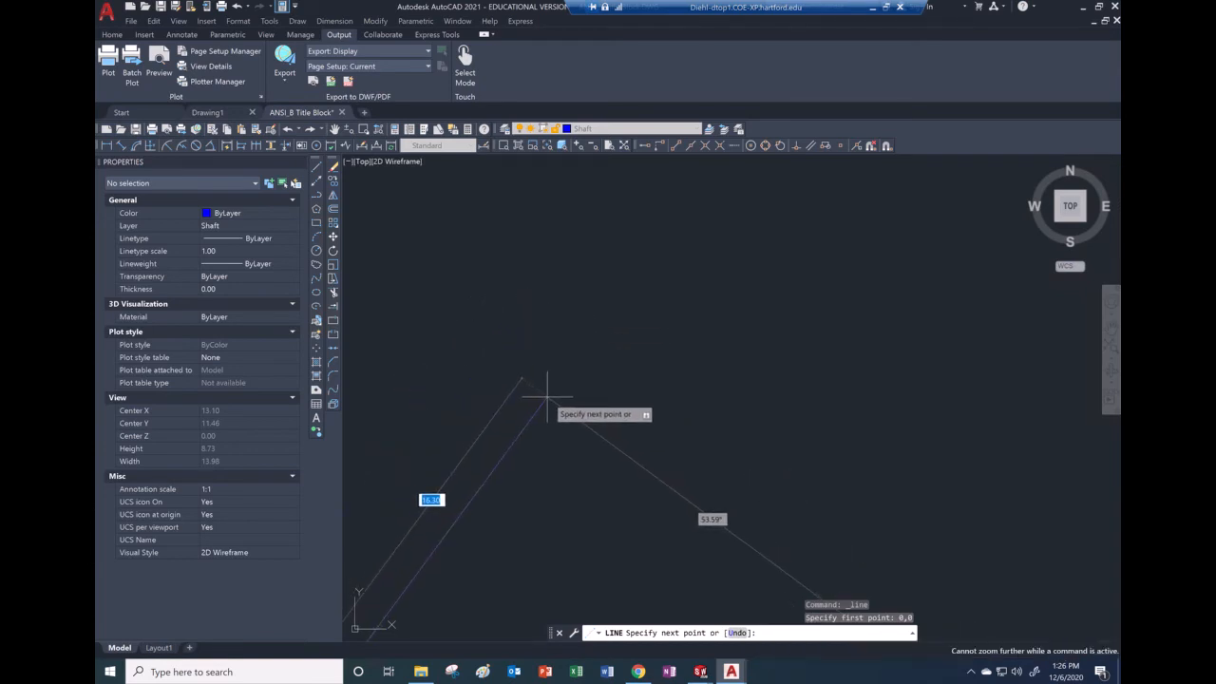
{"action": "left_click", "coordinate": [563, 376]}
{"action": "right_click", "coordinate": [592, 381]}
{"action": "left_click", "coordinate": [612, 383]}
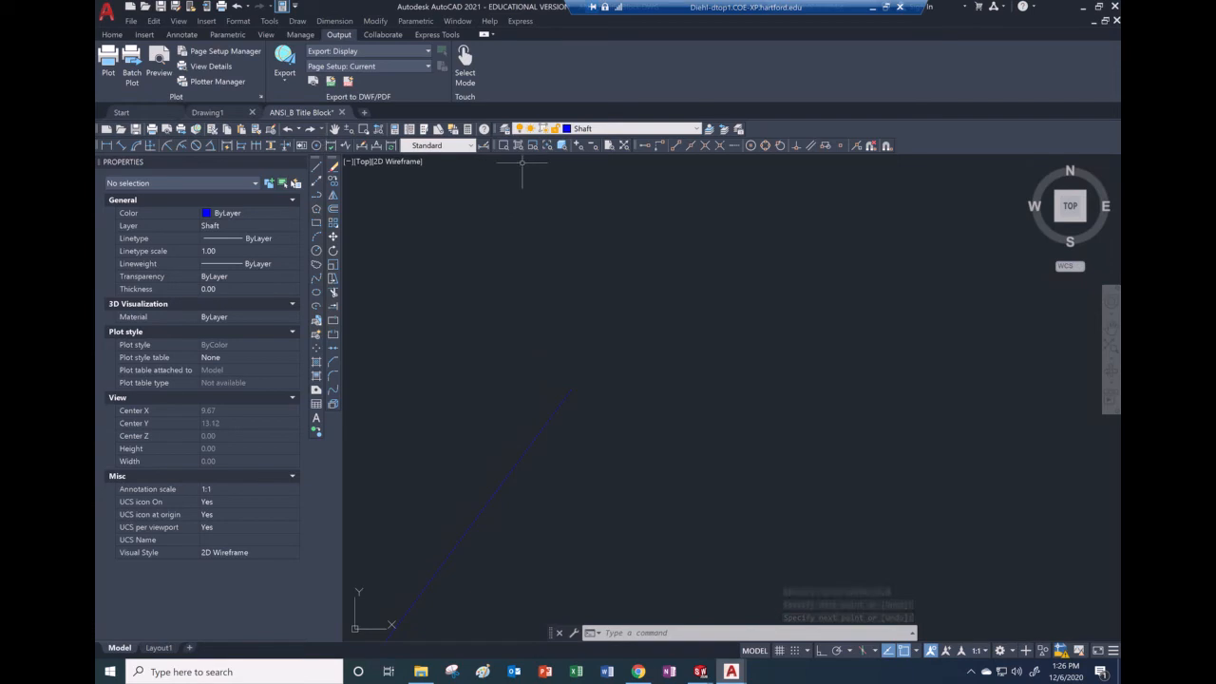
- Turn on Ortho, draw a horizontal line about 11.26 units long starting at the origin, and delete the slanted line
{"action": "left_click", "coordinate": [335, 130]}
{"action": "left_click_drag", "start_coordinate": [507, 453], "coordinate": [668, 255]}
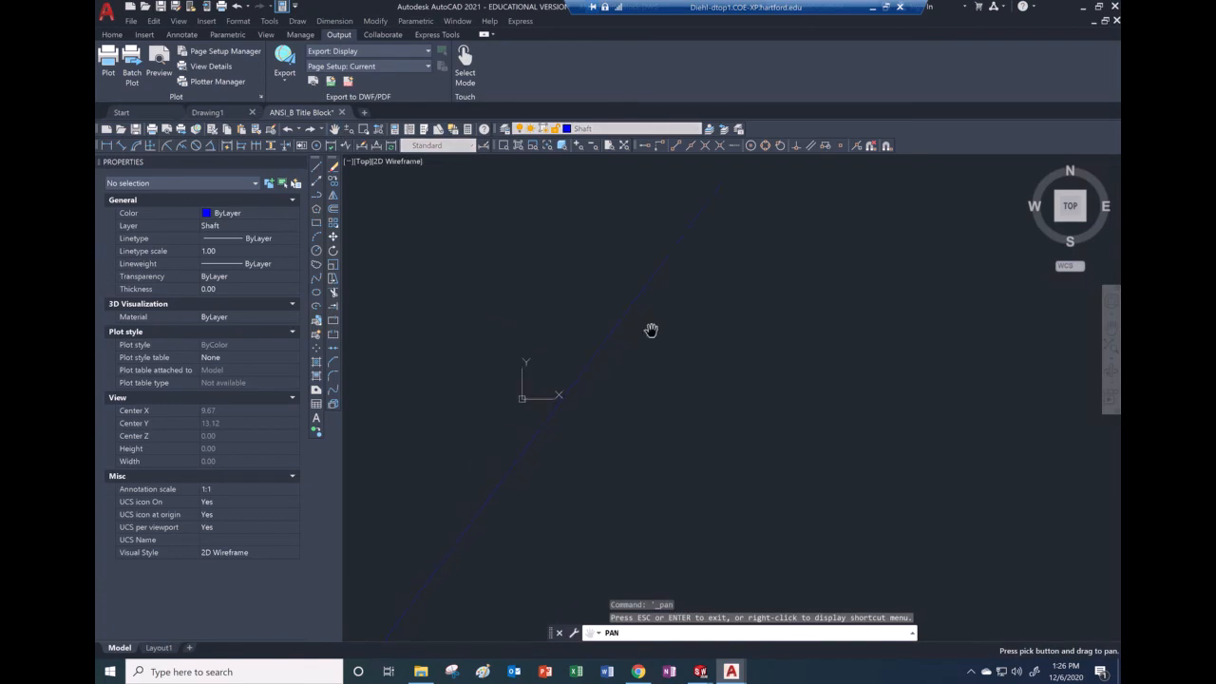
{"action": "left_click_drag", "start_coordinate": [578, 494], "coordinate": [686, 351]}
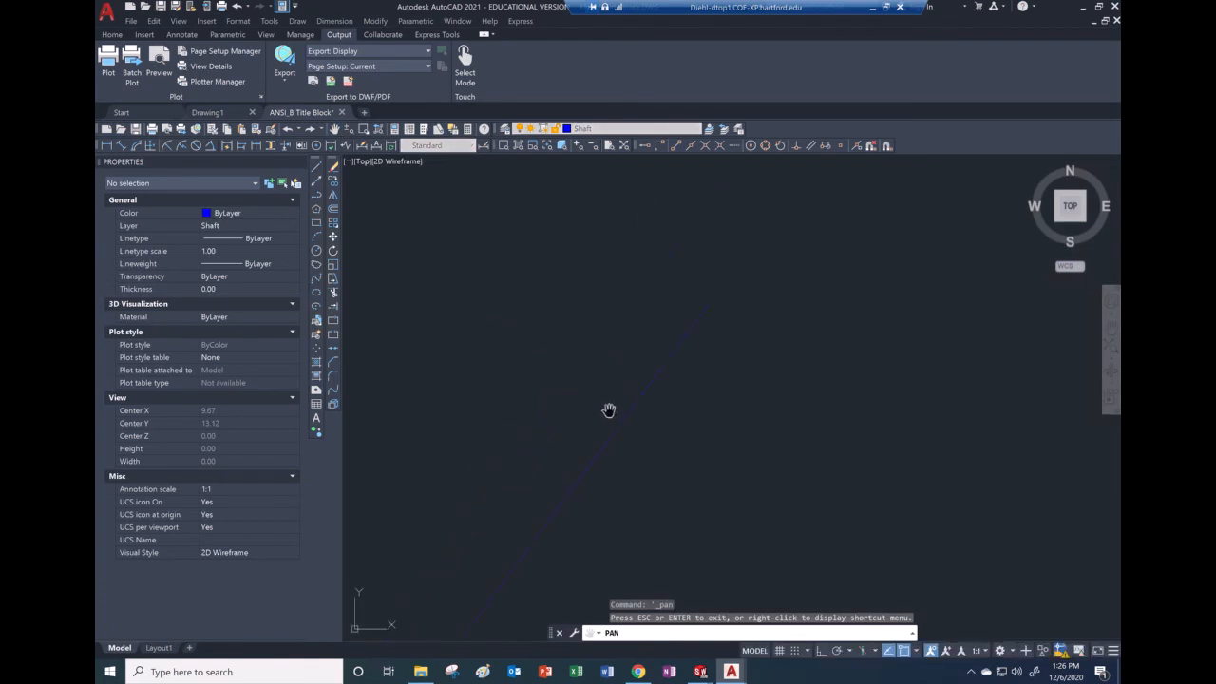
{"action": "left_click_drag", "start_coordinate": [541, 491], "coordinate": [643, 304]}
{"action": "left_click_drag", "start_coordinate": [535, 491], "coordinate": [662, 309]}
{"action": "left_click_drag", "start_coordinate": [513, 527], "coordinate": [579, 415]}
{"action": "key", "text": "Escape"}
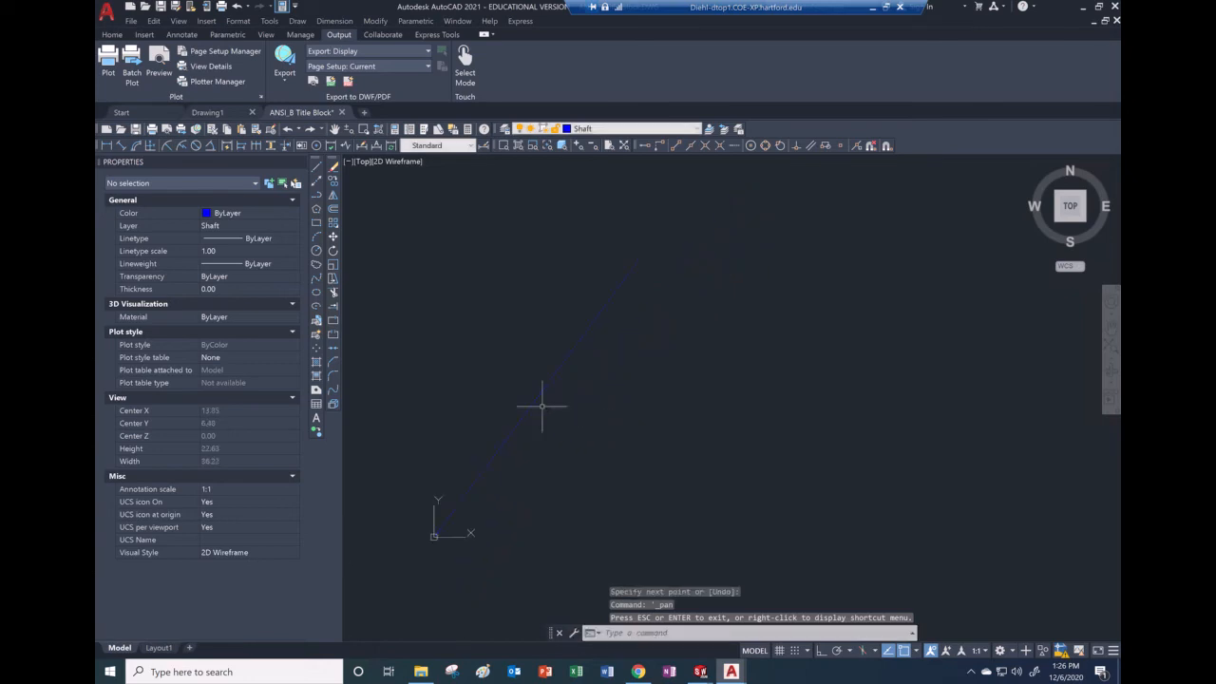
{"action": "left_click", "coordinate": [317, 169]}
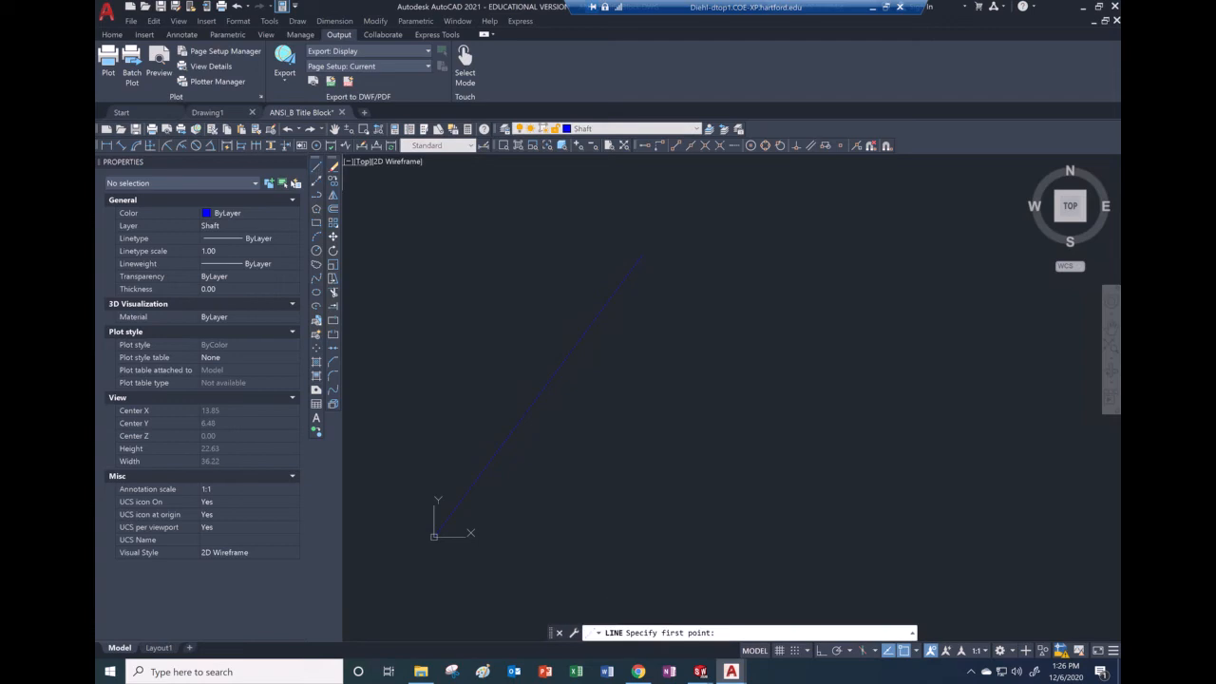
{"action": "left_click", "coordinate": [434, 537]}
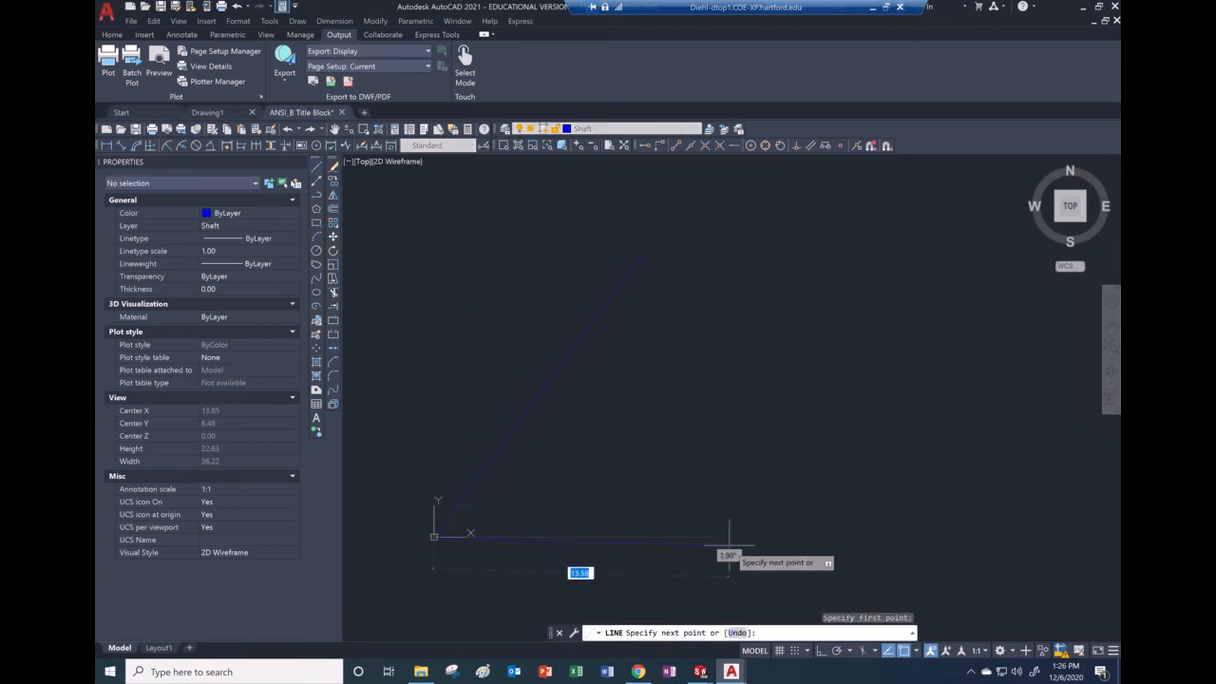
{"action": "left_click", "coordinate": [820, 650]}
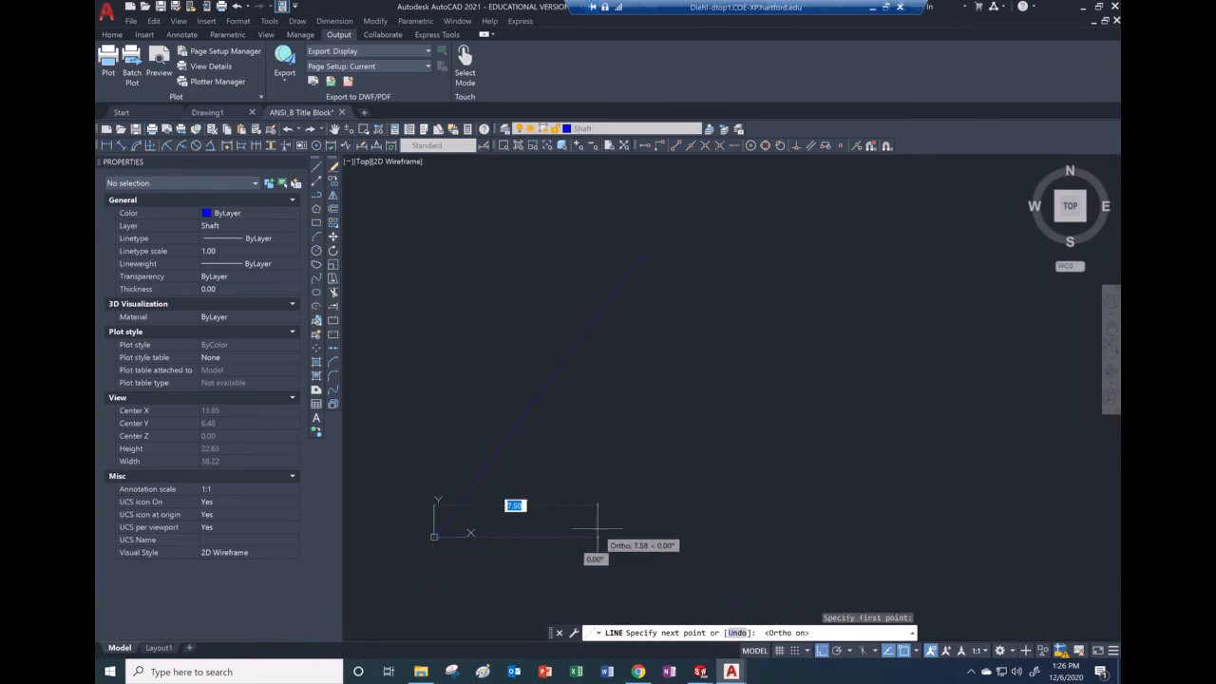
{"action": "left_click", "coordinate": [674, 533]}
{"action": "key", "text": "Escape"}
{"action": "left_click", "coordinate": [540, 393]}
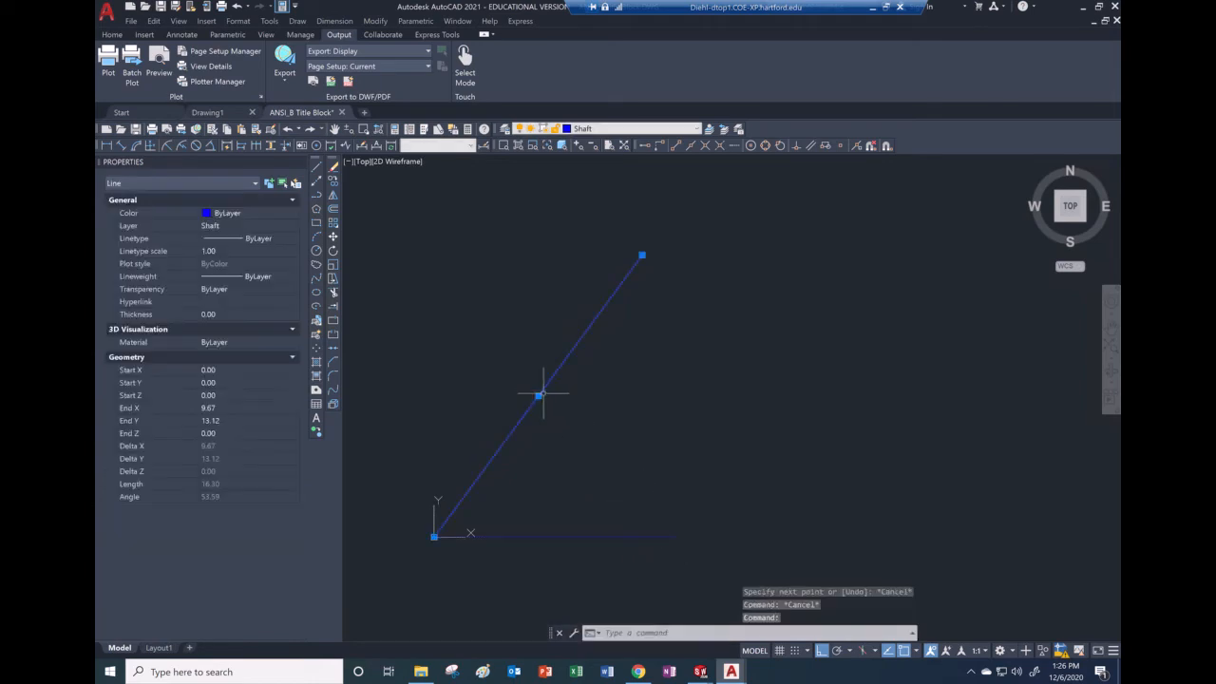
{"action": "key", "text": "Delete"}
{"action": "left_click", "coordinate": [569, 532]}
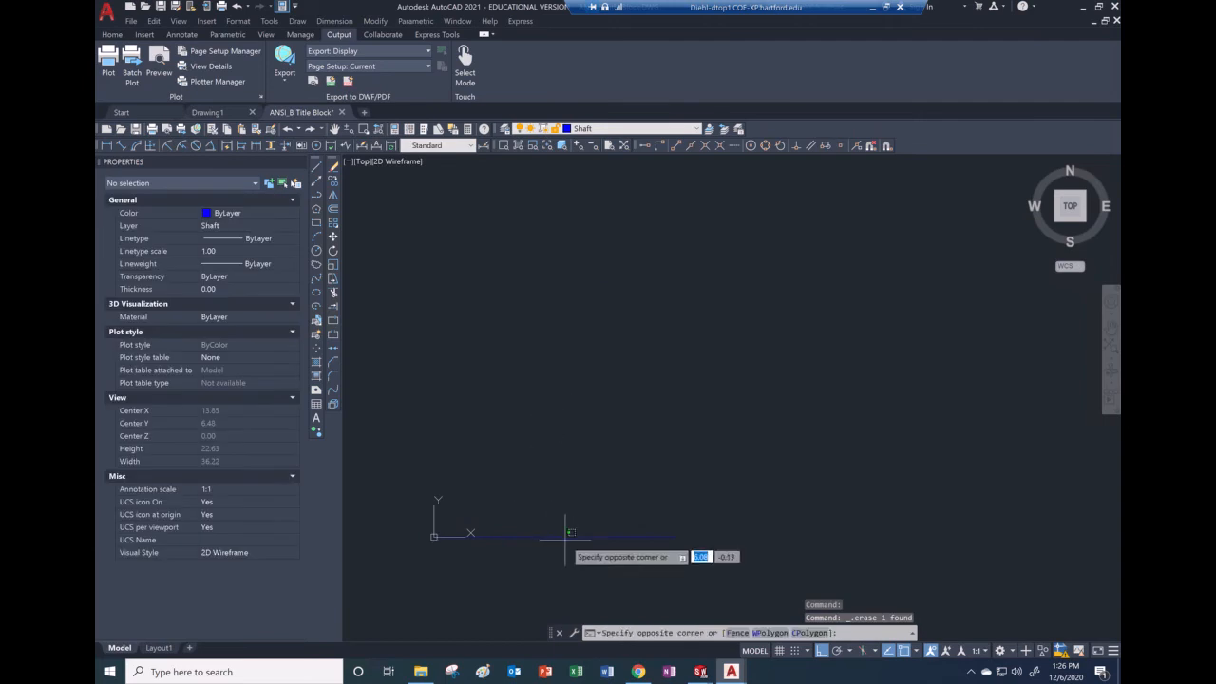
{"action": "left_click", "coordinate": [558, 543]}
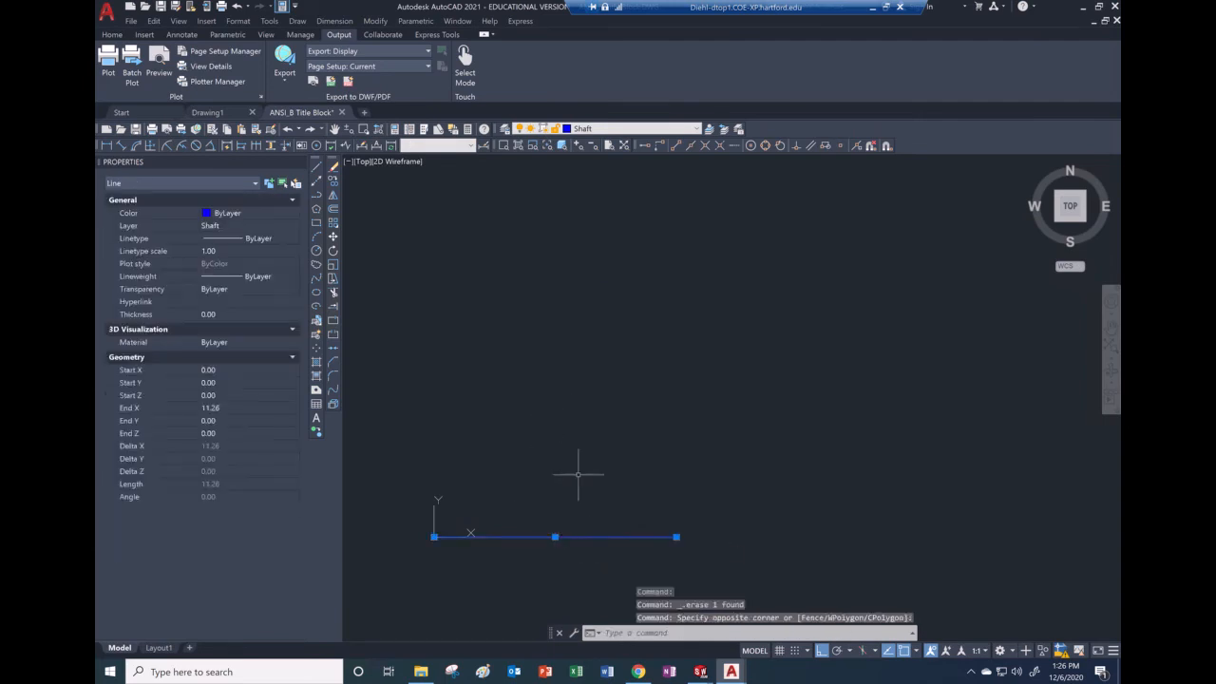
{"action": "left_click", "coordinate": [686, 131]}
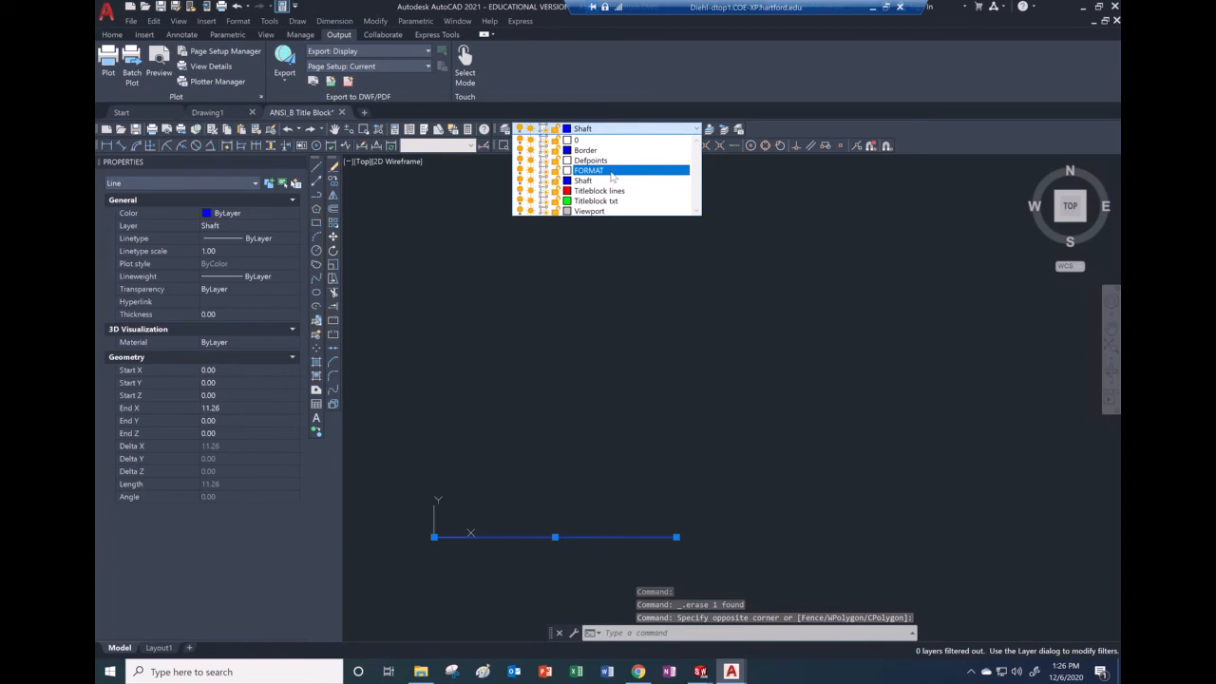
{"action": "left_click", "coordinate": [656, 84]}
{"action": "key", "text": "Escape"}
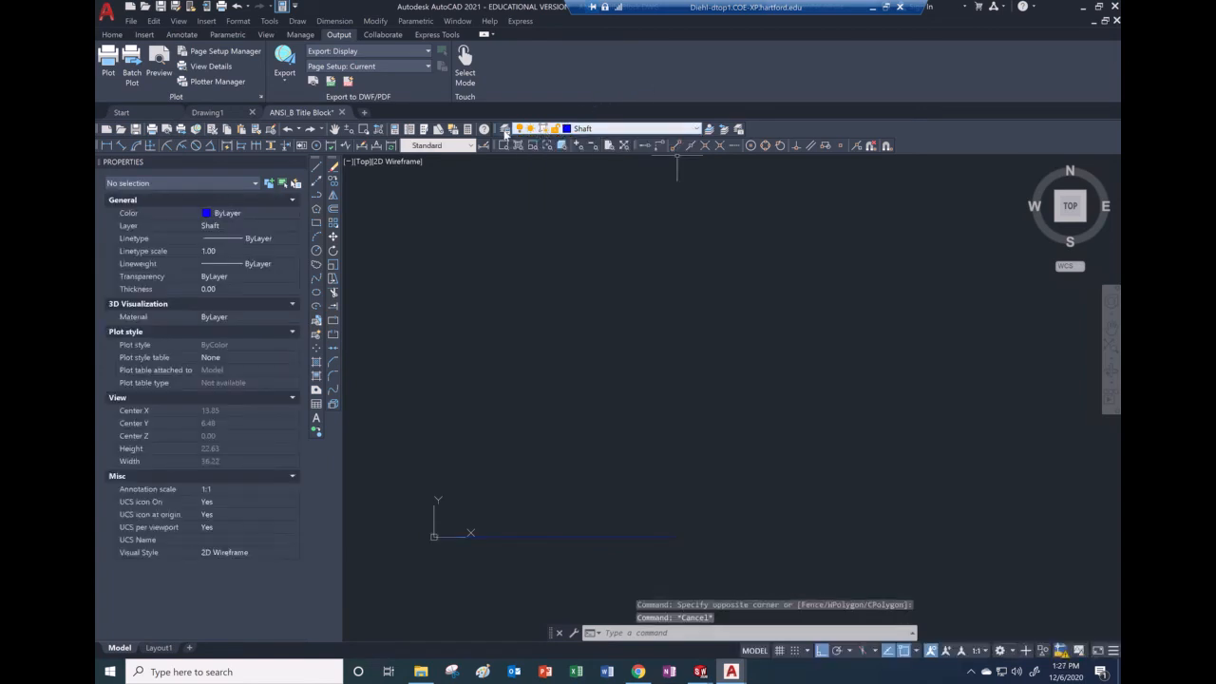
- Create a layer named center with the CENTER linetype and yellow color
{"action": "left_click", "coordinate": [504, 129]}
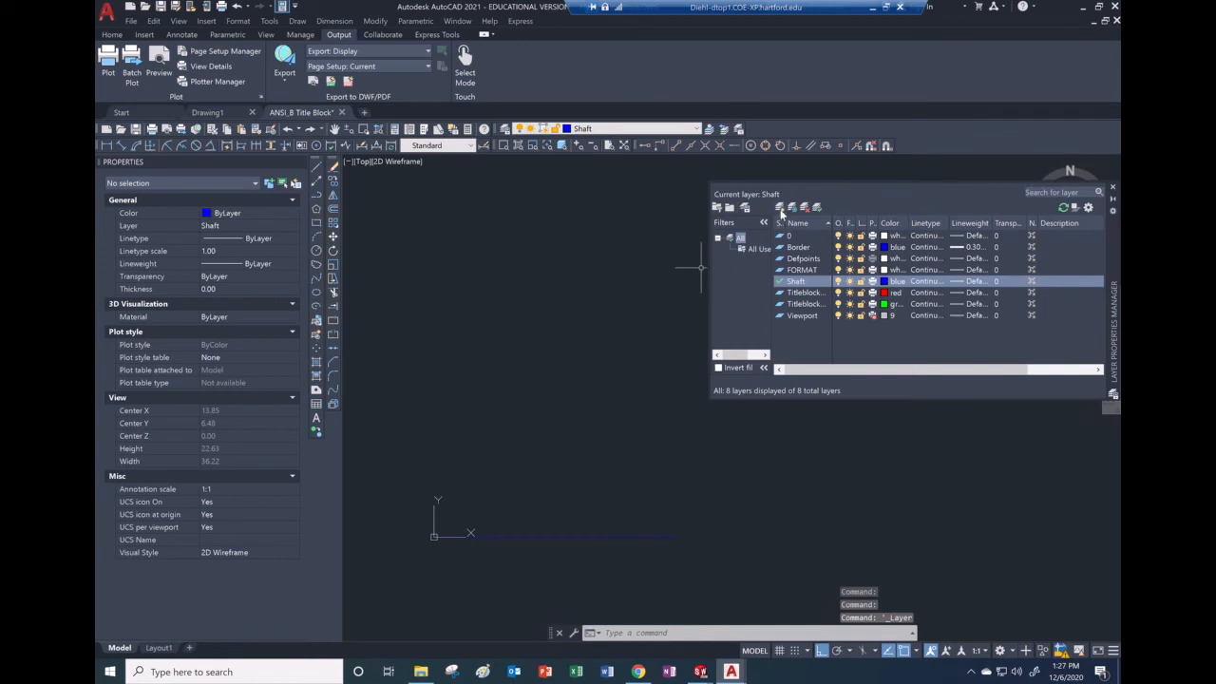
{"action": "left_click", "coordinate": [781, 208]}
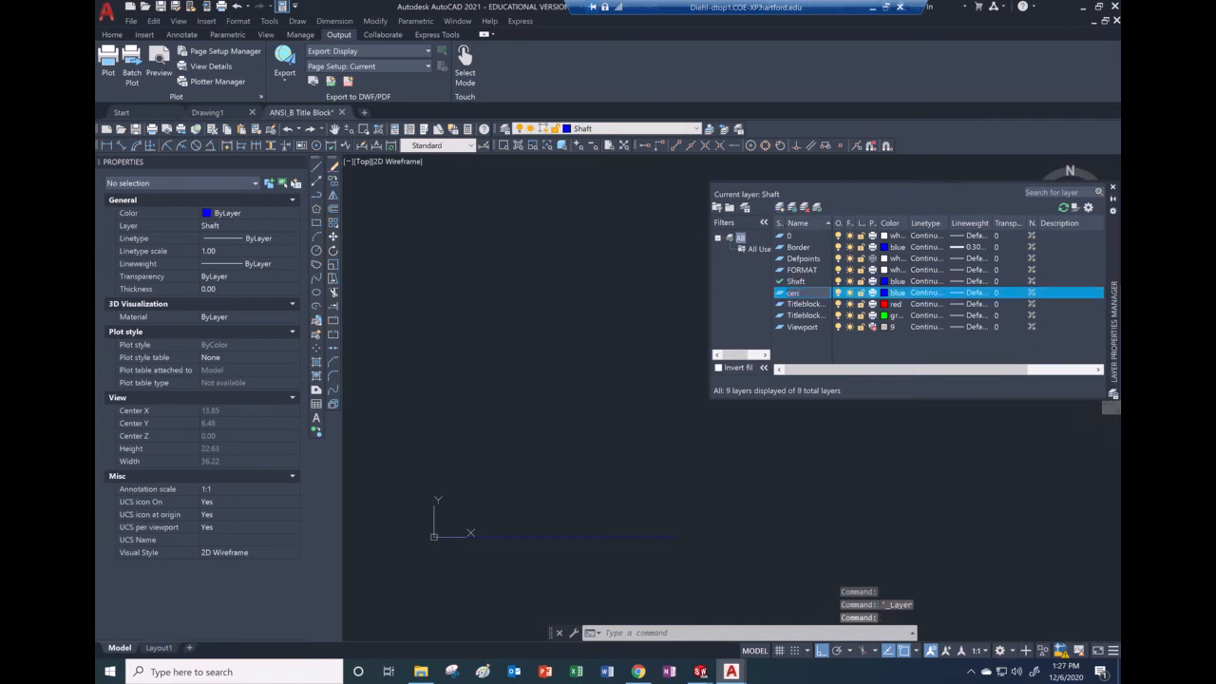
{"action": "type", "text": "center"}
{"action": "key", "text": "Return"}
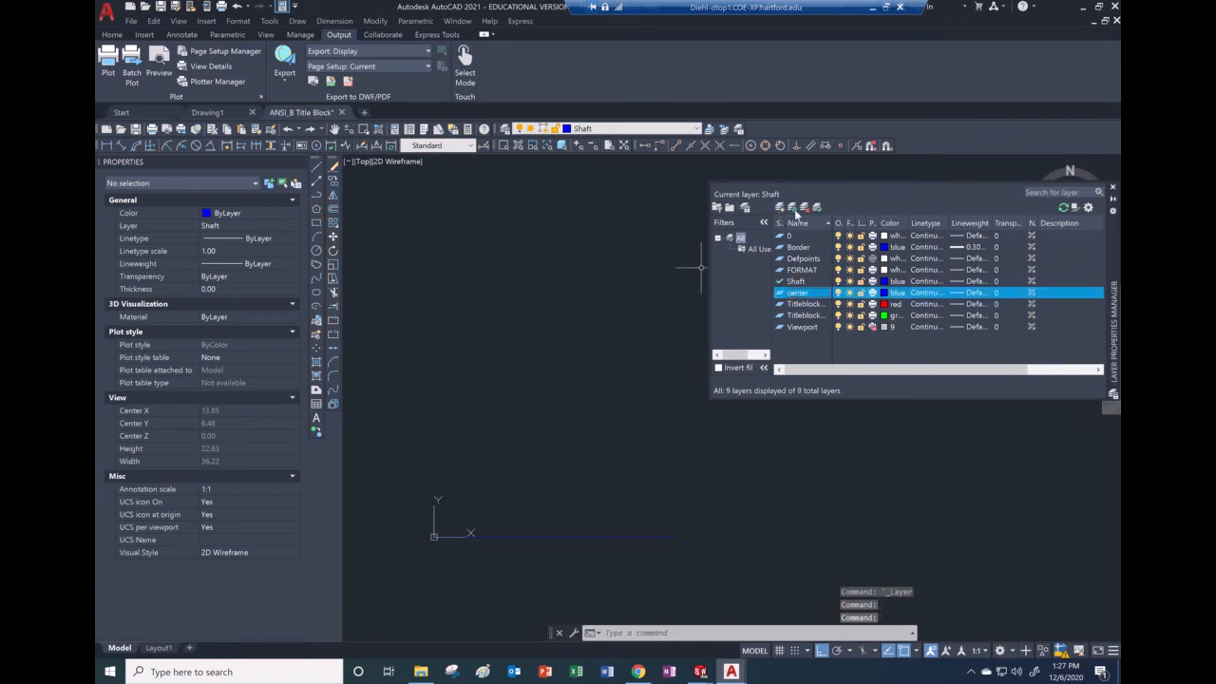
{"action": "left_click", "coordinate": [931, 296]}
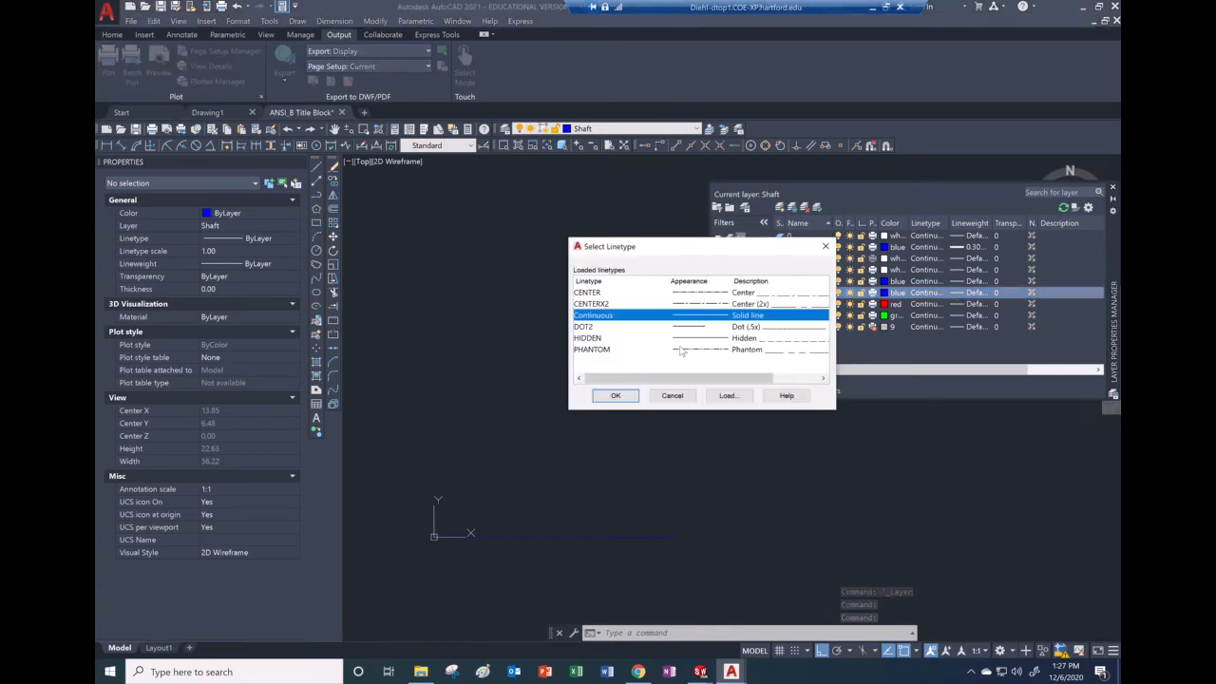
{"action": "left_click", "coordinate": [595, 294]}
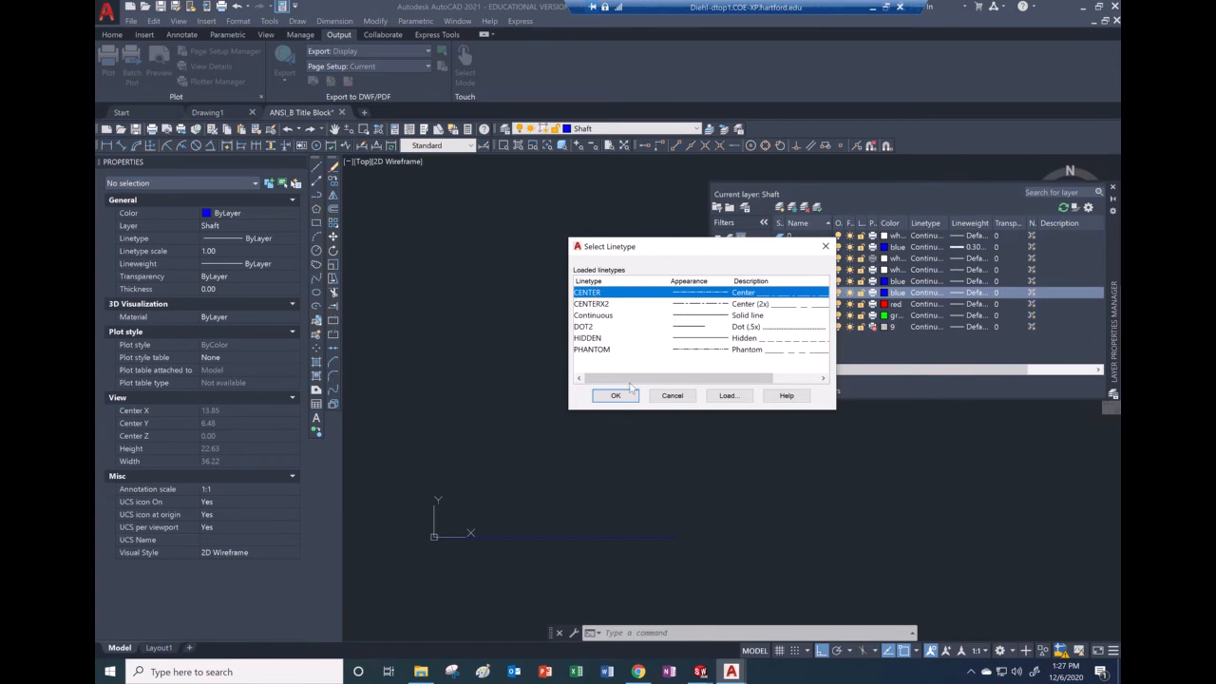
{"action": "left_click", "coordinate": [625, 396]}
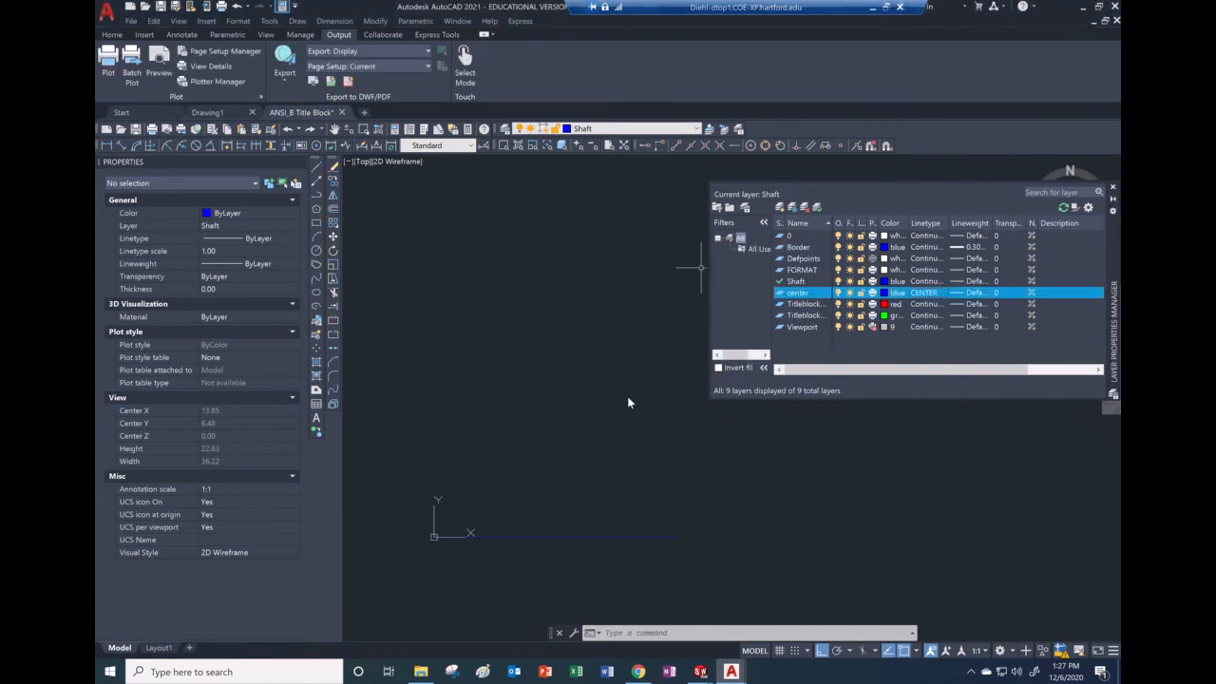
{"action": "left_click", "coordinate": [885, 295]}
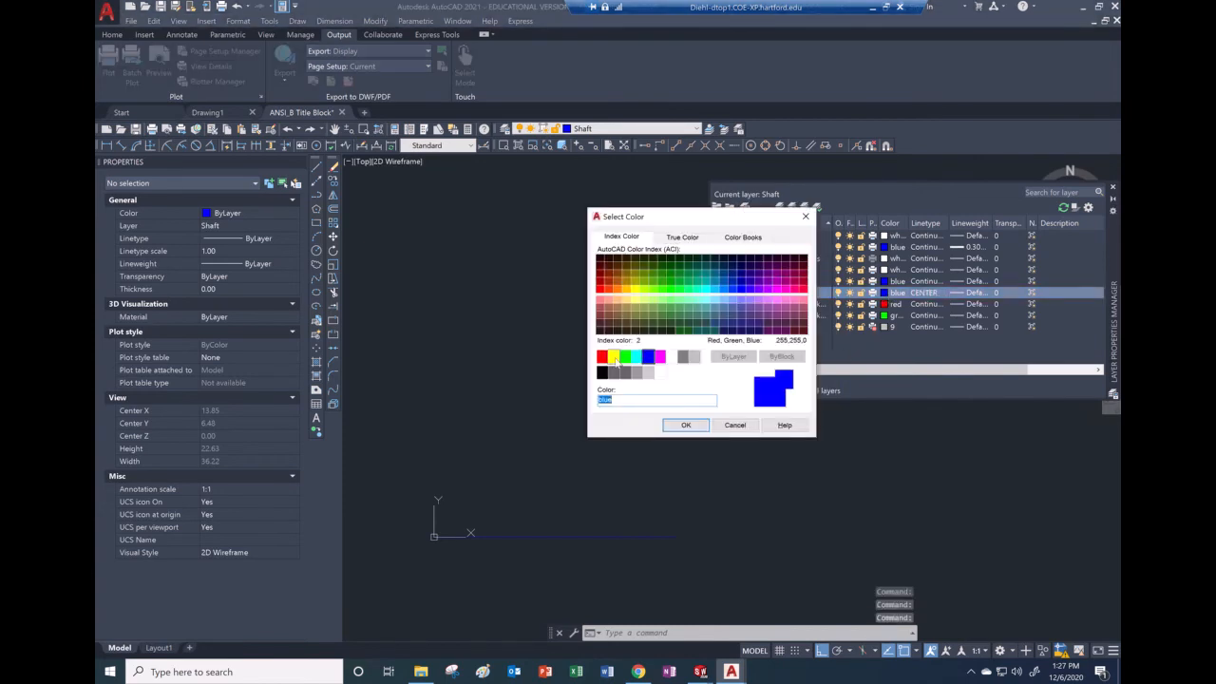
{"action": "left_click", "coordinate": [614, 357]}
{"action": "left_click", "coordinate": [685, 425]}
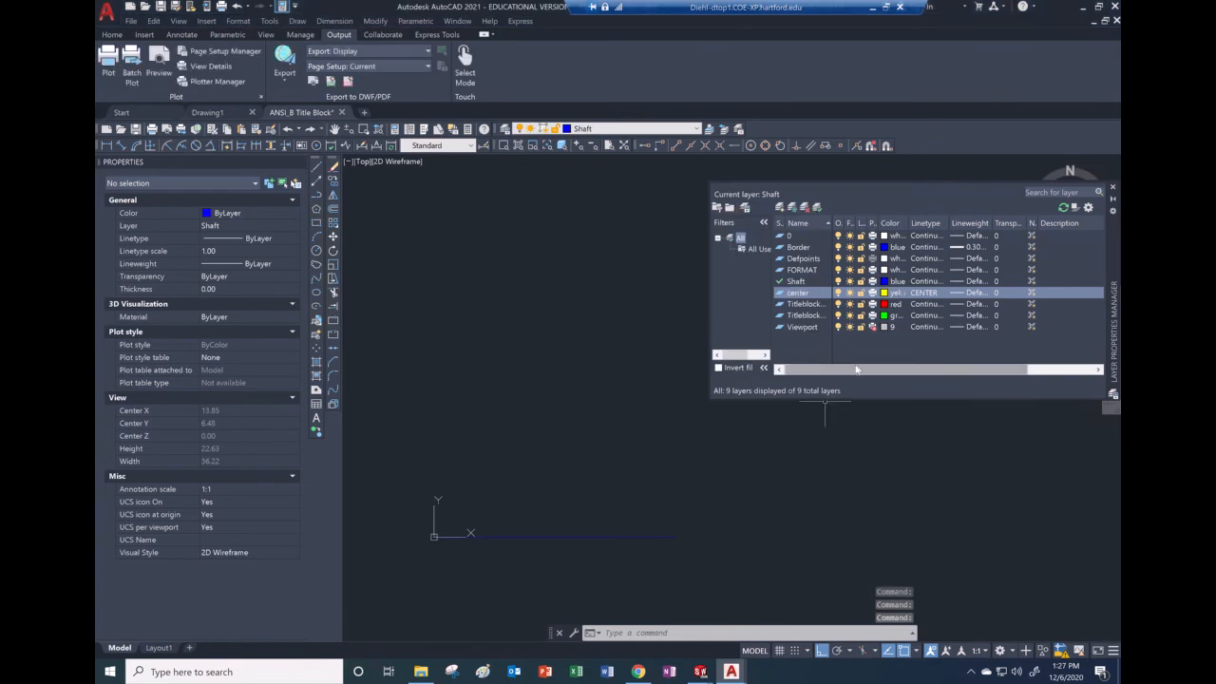
- Create a layer named dims with the Continuous linetype and cyan color, and close the layer manager
{"action": "left_click", "coordinate": [780, 208]}
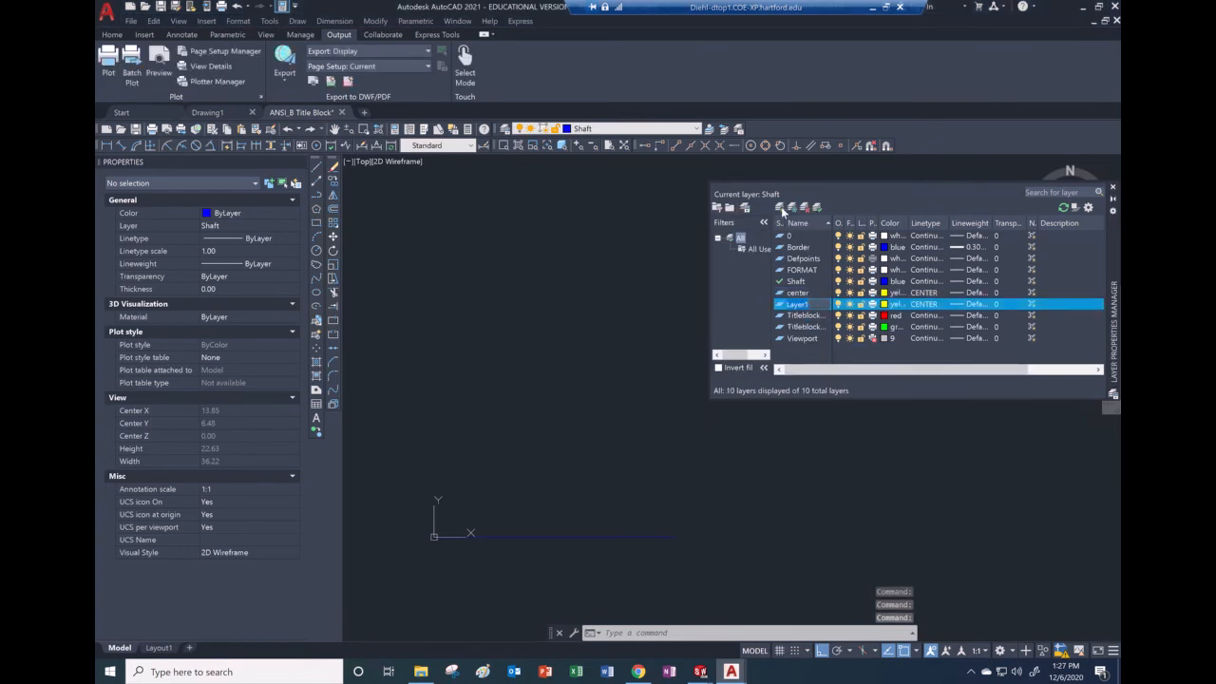
{"action": "type", "text": "c"}
{"action": "type", "text": "im"}
{"action": "type", "text": "s"}
{"action": "left_click", "coordinate": [918, 304]}
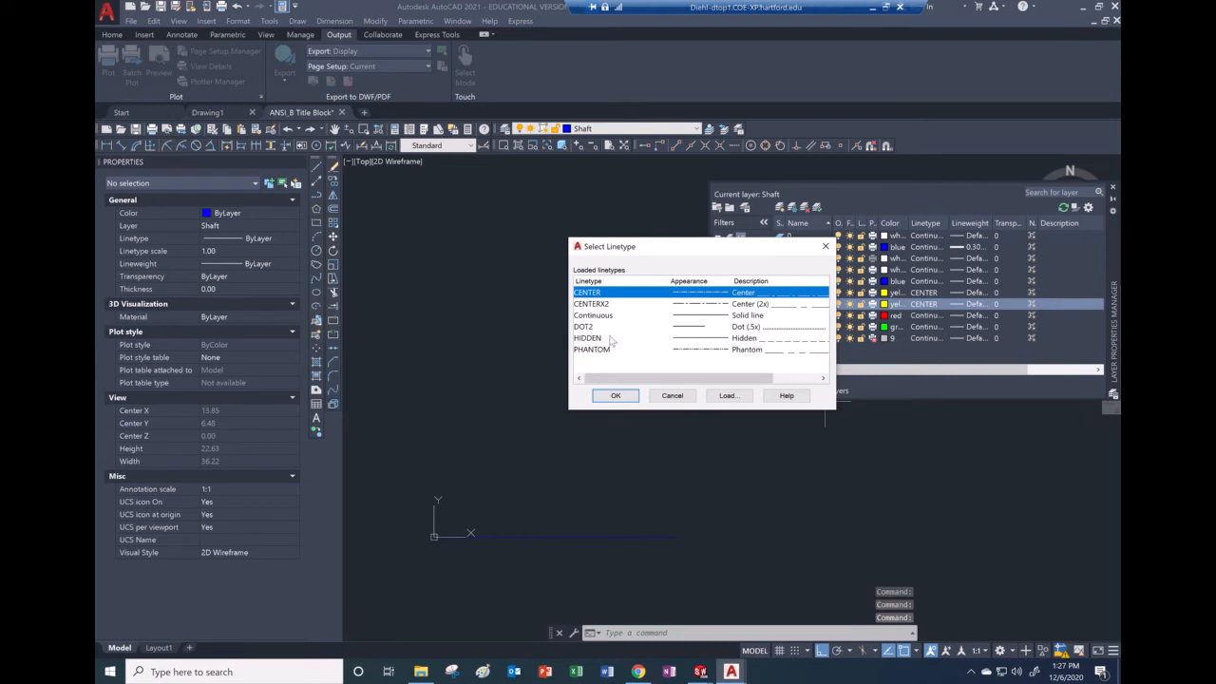
{"action": "left_click", "coordinate": [593, 315]}
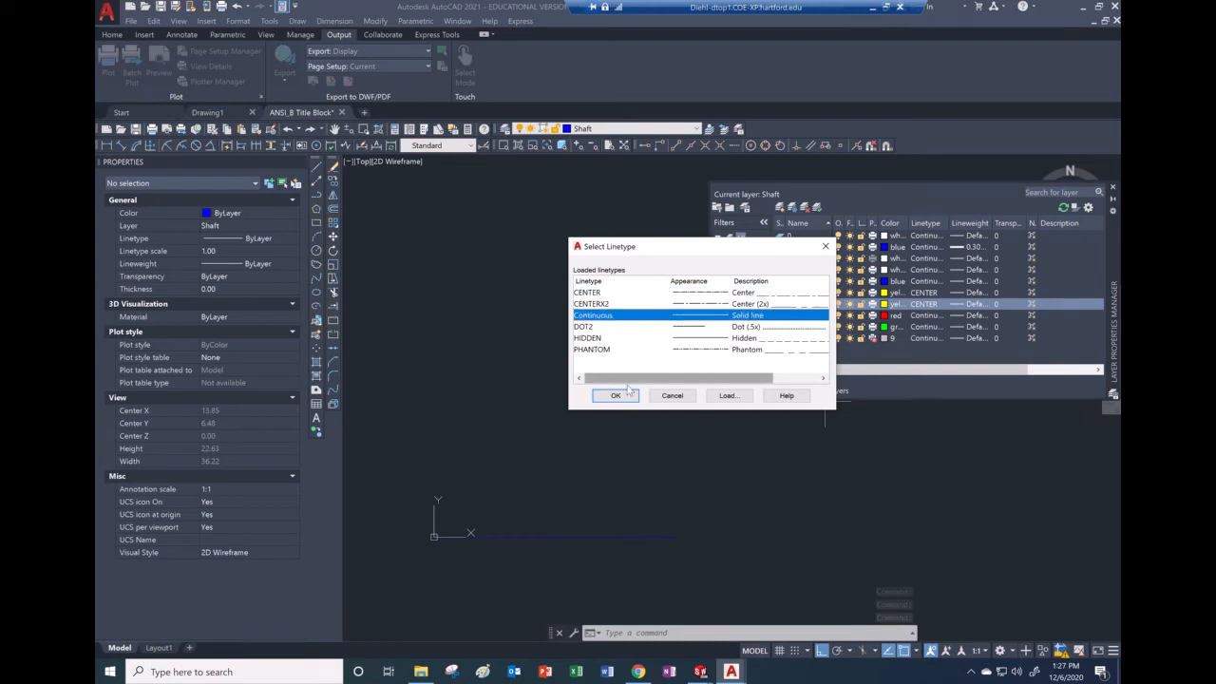
{"action": "left_click", "coordinate": [615, 395]}
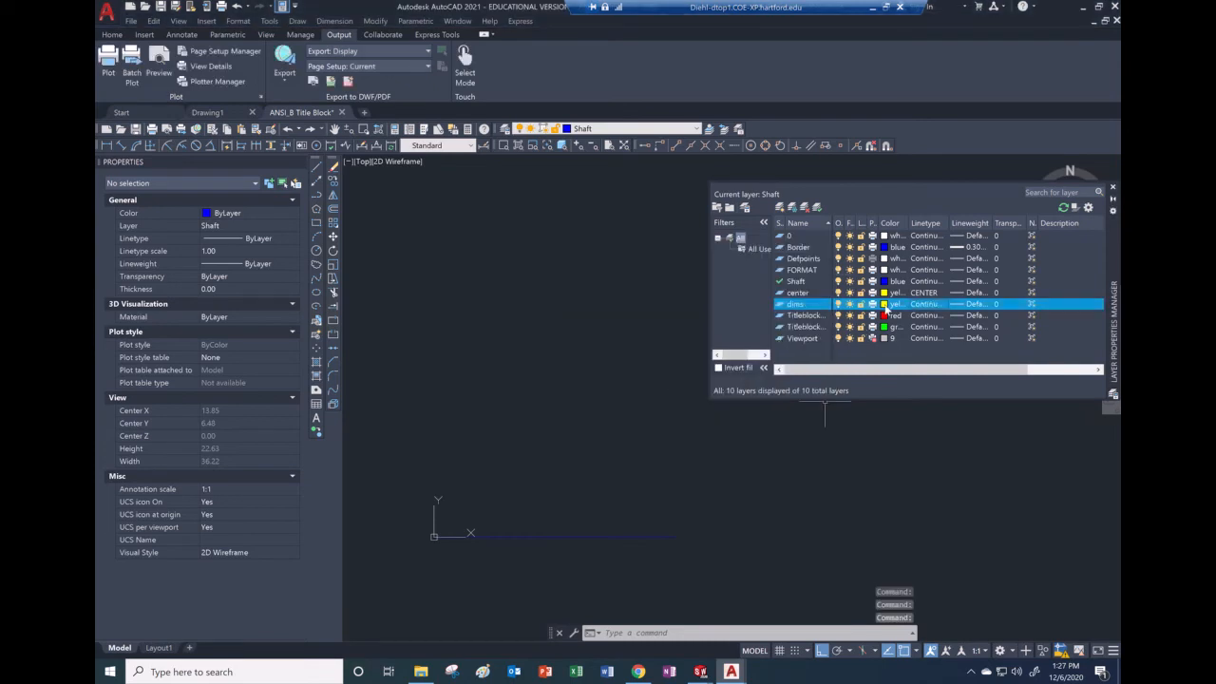
{"action": "left_click", "coordinate": [885, 305]}
{"action": "left_click", "coordinate": [635, 356]}
{"action": "left_click", "coordinate": [685, 425]}
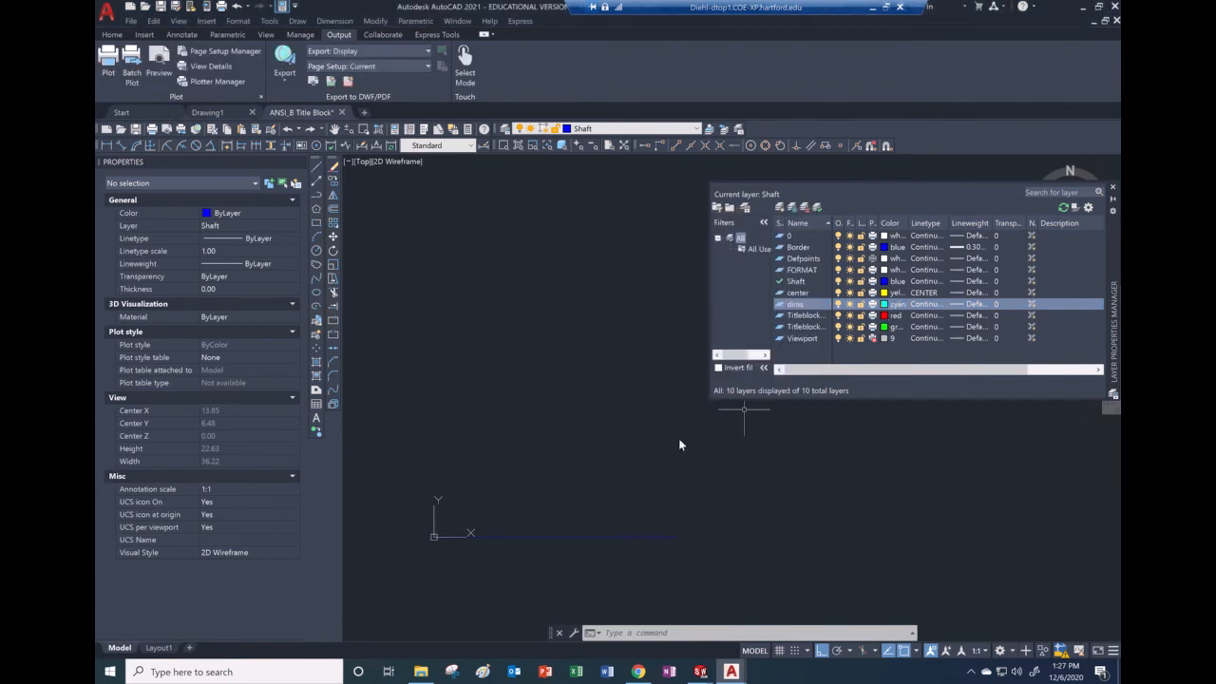
{"action": "left_click", "coordinate": [1113, 188]}
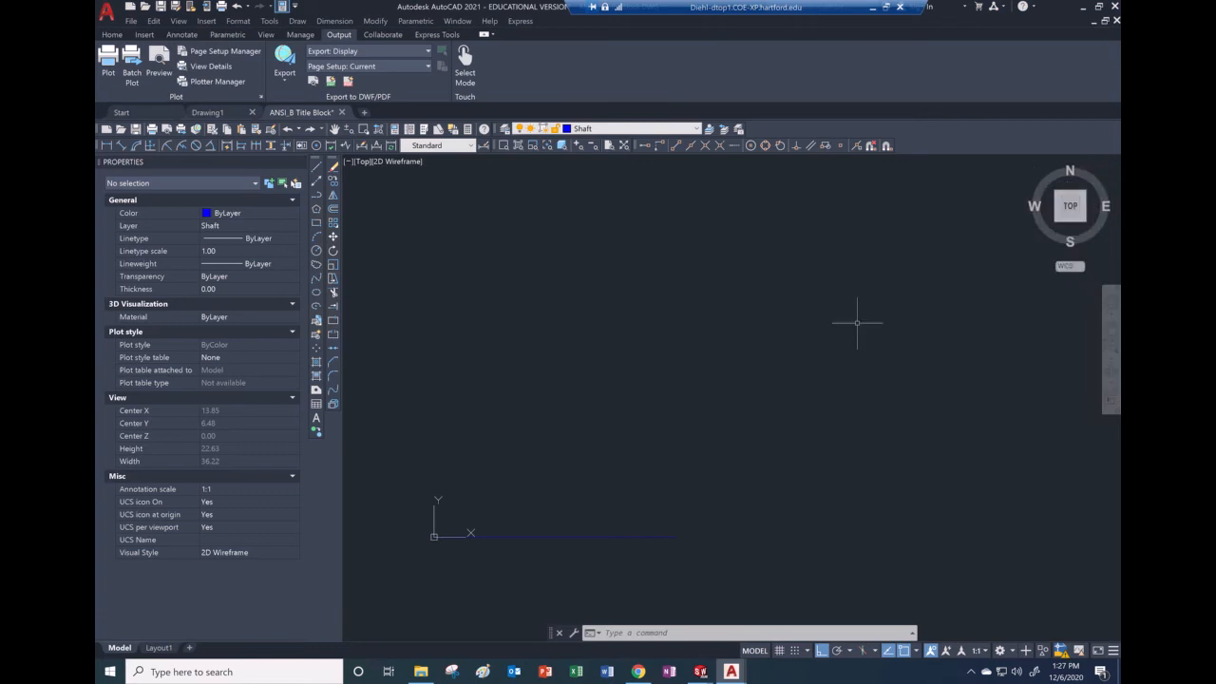
- Assign the horizontal line starting at the origin to the center layer
{"action": "left_click", "coordinate": [581, 537]}
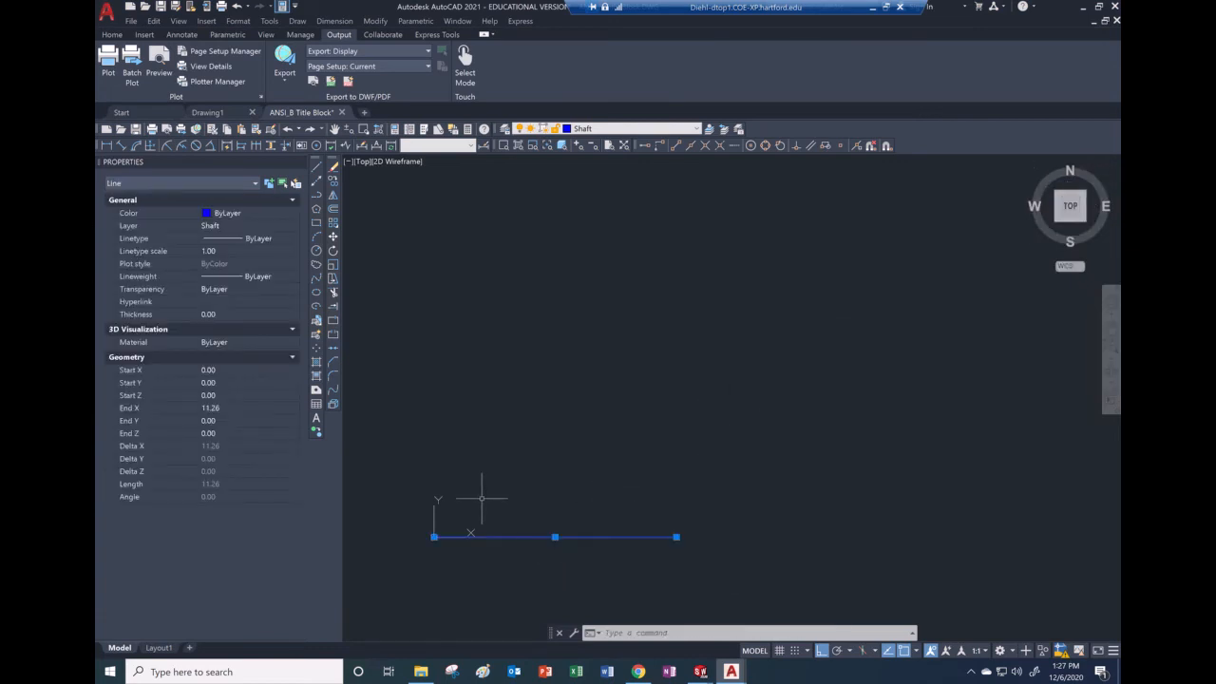
{"action": "left_click", "coordinate": [597, 129]}
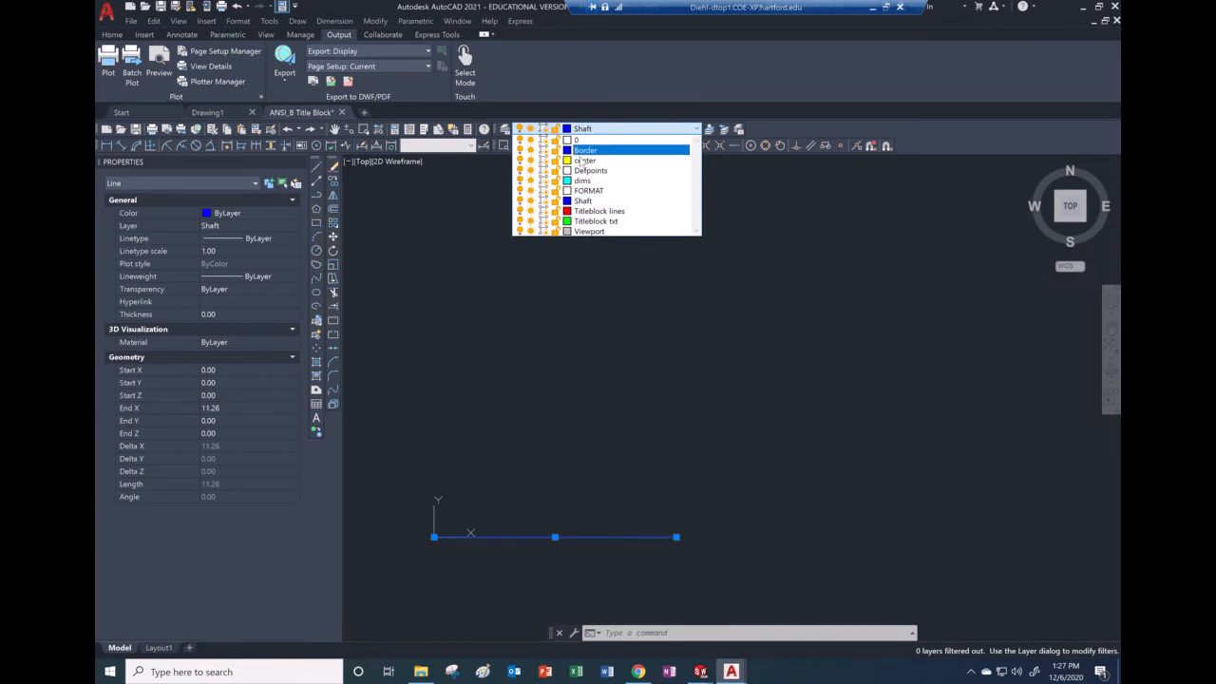
{"action": "left_click", "coordinate": [581, 161]}
{"action": "key", "text": "Escape"}
{"action": "scroll", "coordinate": [459, 557], "scroll_direction": "up", "scroll_amount": 2}
{"action": "scroll", "coordinate": [516, 456], "scroll_direction": "down", "scroll_amount": 2}
{"action": "middle_click_drag", "start_coordinate": [500, 448], "coordinate": [552, 444]}
{"action": "scroll", "coordinate": [540, 446], "scroll_direction": "up", "scroll_amount": 1}
{"action": "scroll", "coordinate": [522, 429], "scroll_direction": "up", "scroll_amount": 1}
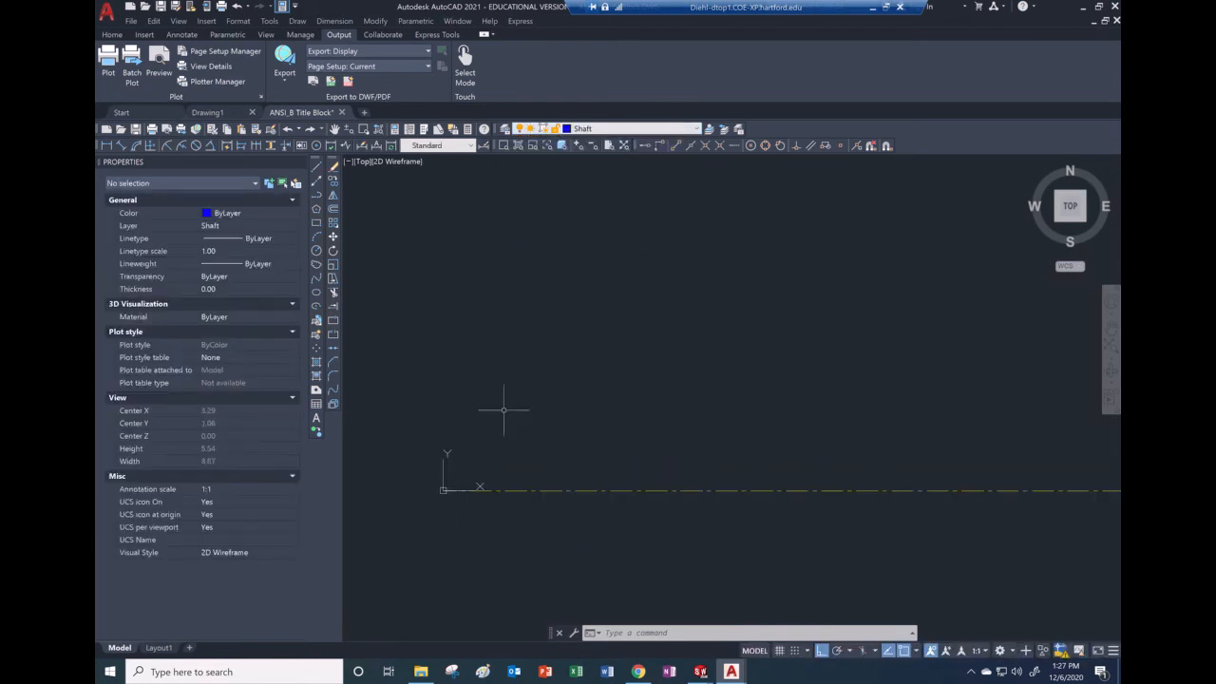
- Draw a vertical line about 1.17 units long on the Shaft layer above the centerline, near its start
{"action": "left_click", "coordinate": [317, 171]}
{"action": "left_click", "coordinate": [544, 302]}
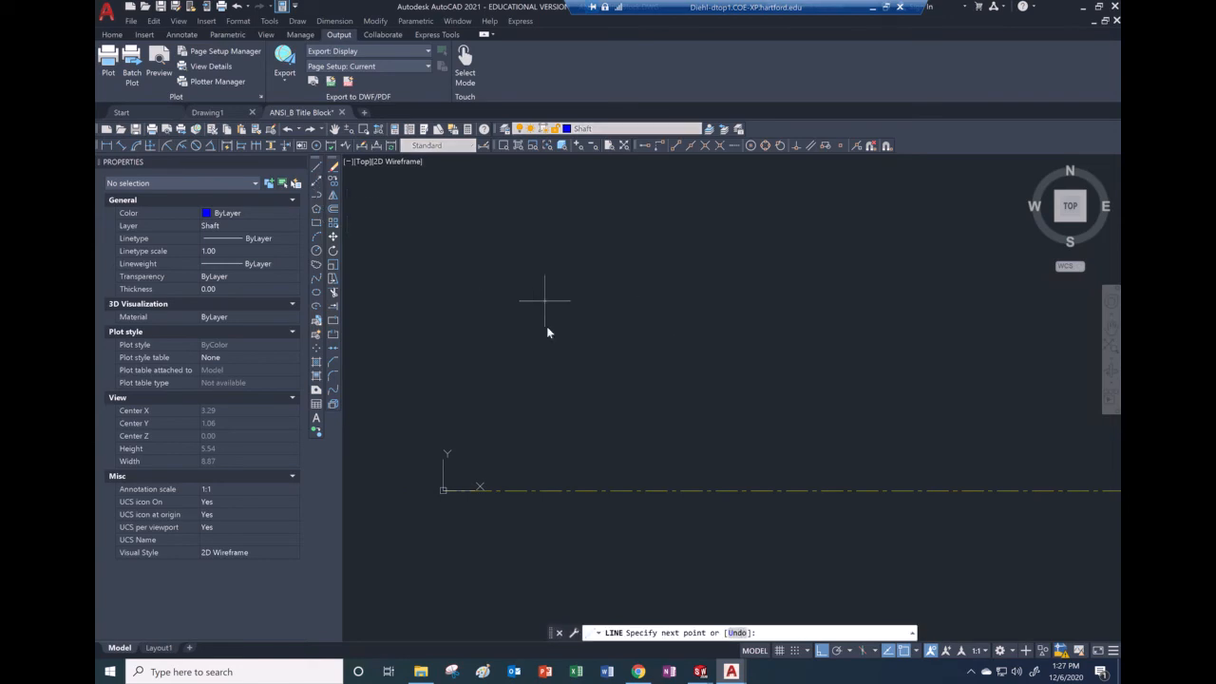
{"action": "right_click", "coordinate": [563, 407]}
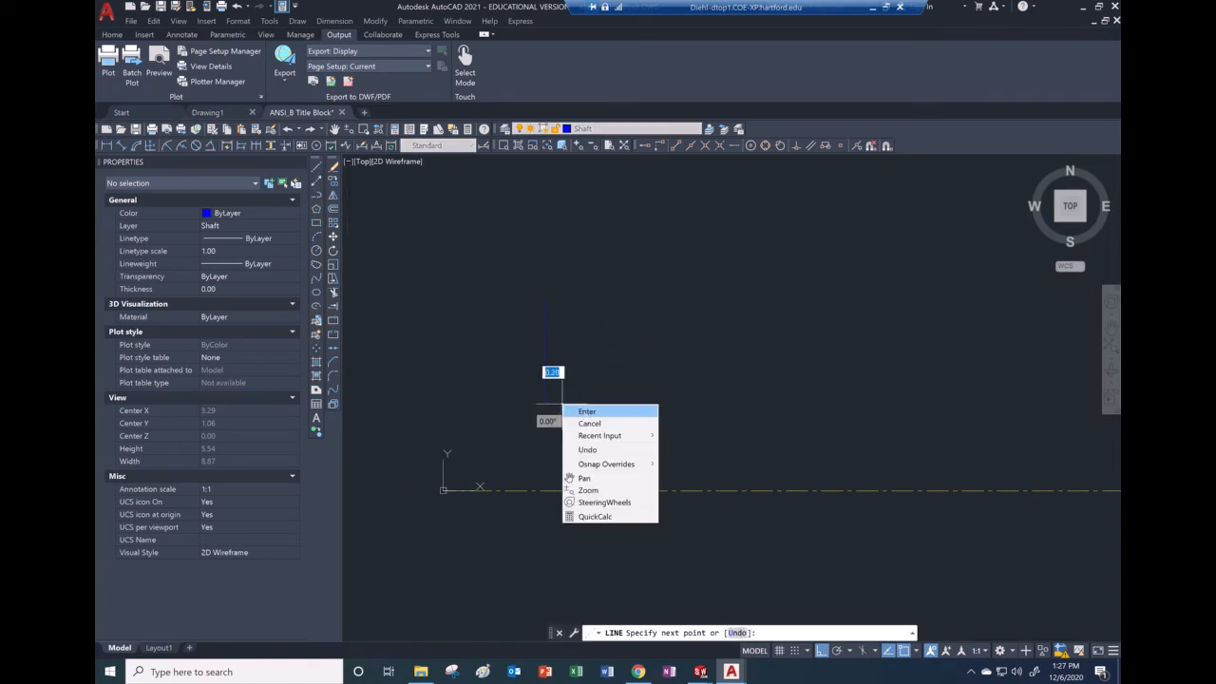
{"action": "left_click", "coordinate": [579, 411]}
- Move the short vertical line by its midpoint to the origin at the start of the centerline
{"action": "left_click", "coordinate": [543, 359]}
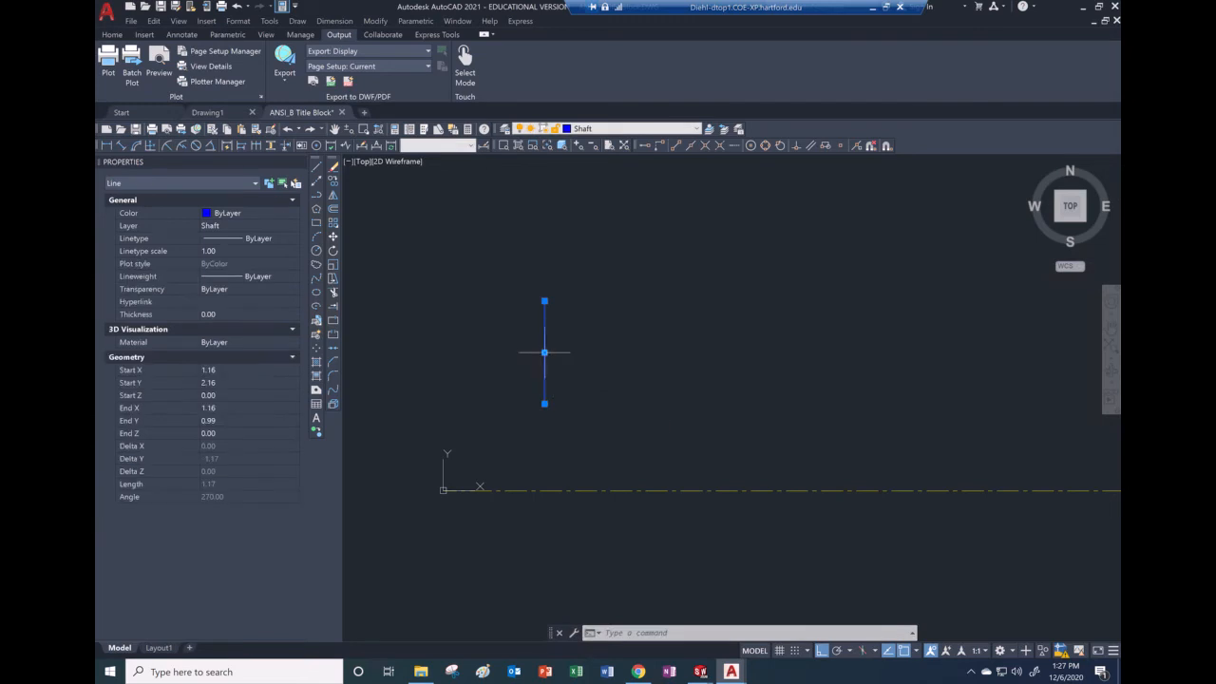
{"action": "left_click", "coordinate": [545, 352]}
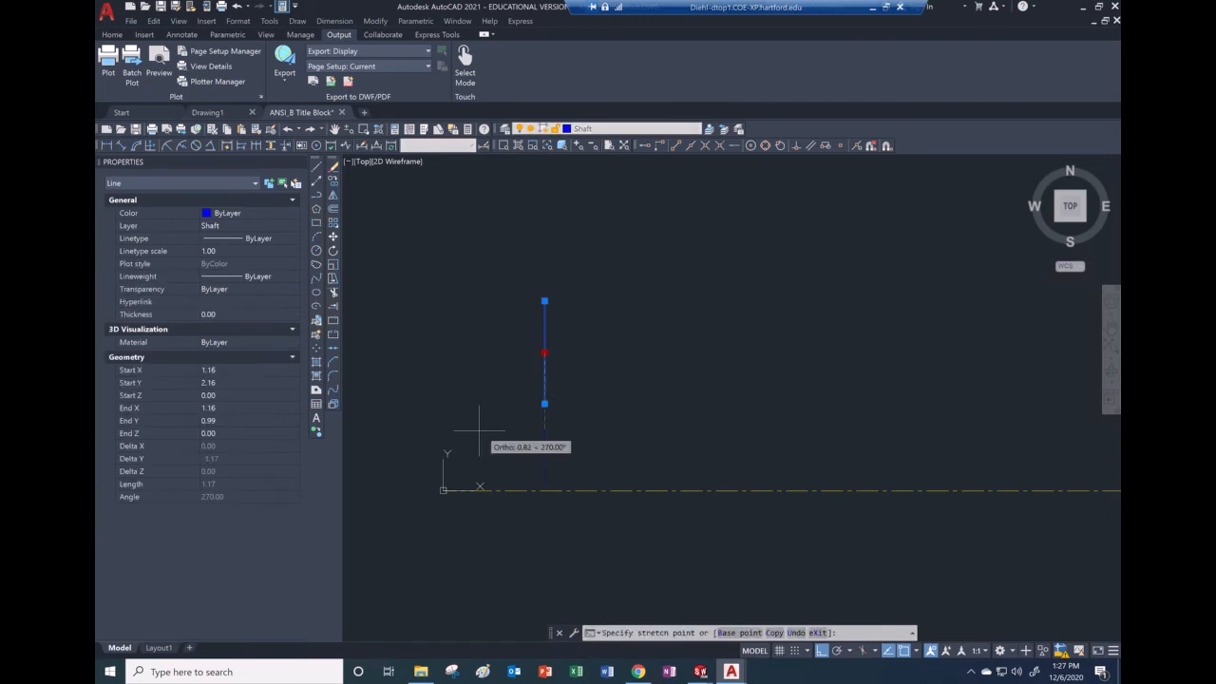
{"action": "left_click", "coordinate": [443, 490]}
{"action": "scroll", "coordinate": [524, 381], "scroll_direction": "up", "scroll_amount": 2}
{"action": "scroll", "coordinate": [525, 383], "scroll_direction": "down", "scroll_amount": 2}
{"action": "scroll", "coordinate": [525, 384], "scroll_direction": "down", "scroll_amount": 3}
{"action": "scroll", "coordinate": [613, 409], "scroll_direction": "up", "scroll_amount": 2}
{"action": "middle_click_drag", "start_coordinate": [567, 383], "coordinate": [648, 391]}
{"action": "scroll", "coordinate": [671, 387], "scroll_direction": "down", "scroll_amount": 2}
{"action": "scroll", "coordinate": [648, 391], "scroll_direction": "up", "scroll_amount": 2}
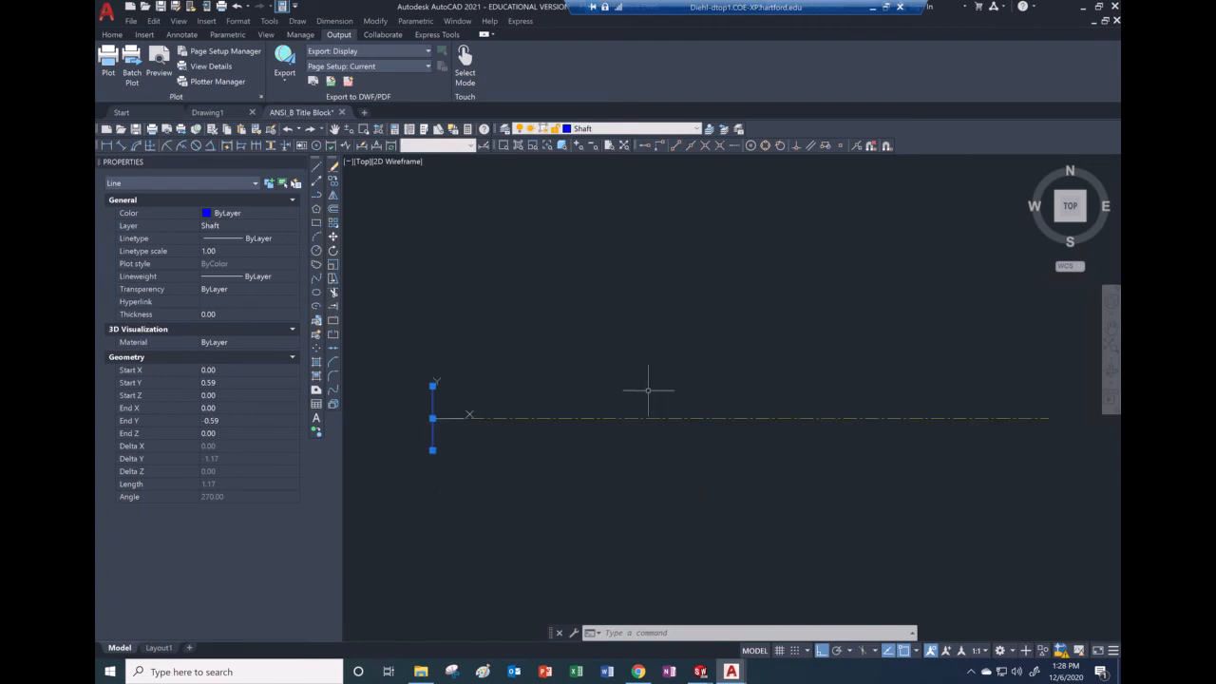
{"action": "key", "text": "Escape"}
{"action": "key", "text": "Escape"}
- Assign the long horizontal centerline starting at the origin to the Shaft layer
{"action": "left_click", "coordinate": [652, 394]}
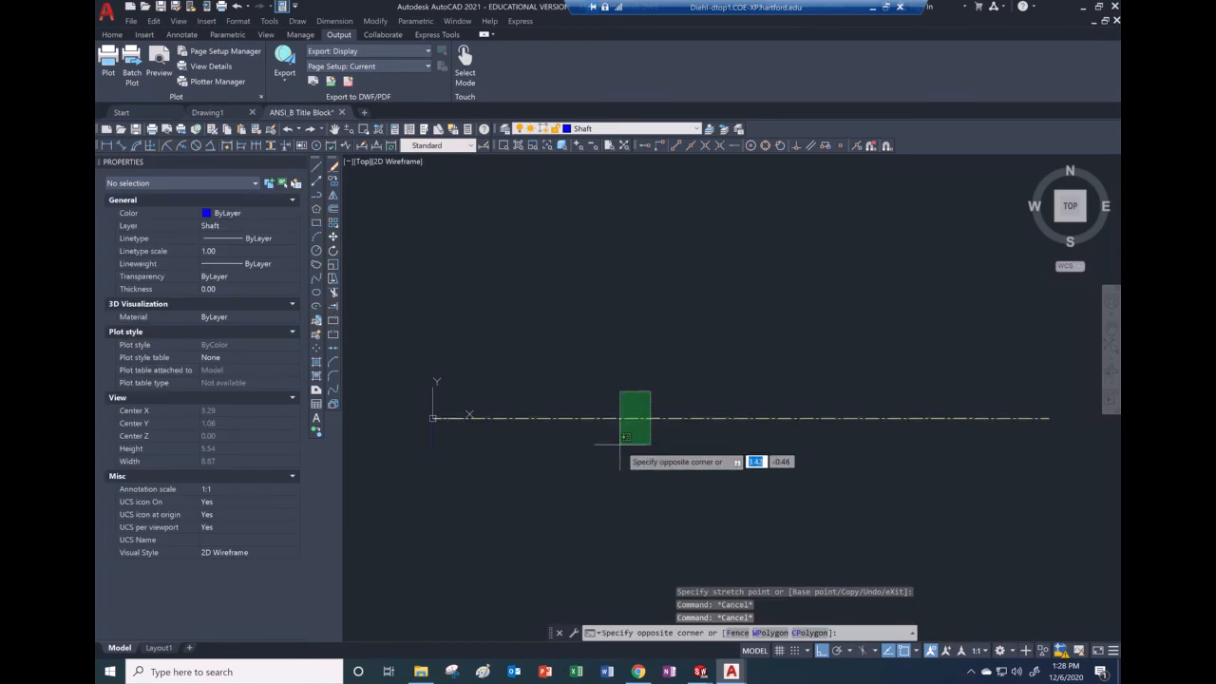
{"action": "left_click", "coordinate": [619, 448]}
{"action": "left_click", "coordinate": [696, 129]}
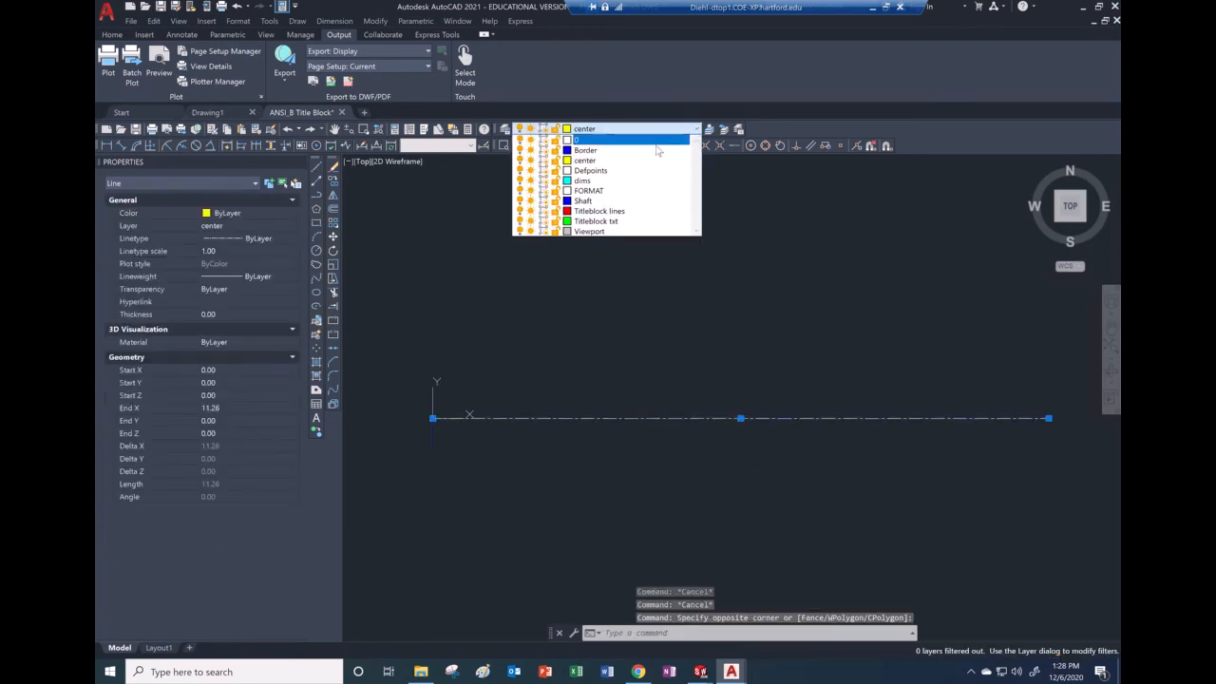
{"action": "left_click", "coordinate": [617, 200]}
{"action": "key", "text": "Escape"}
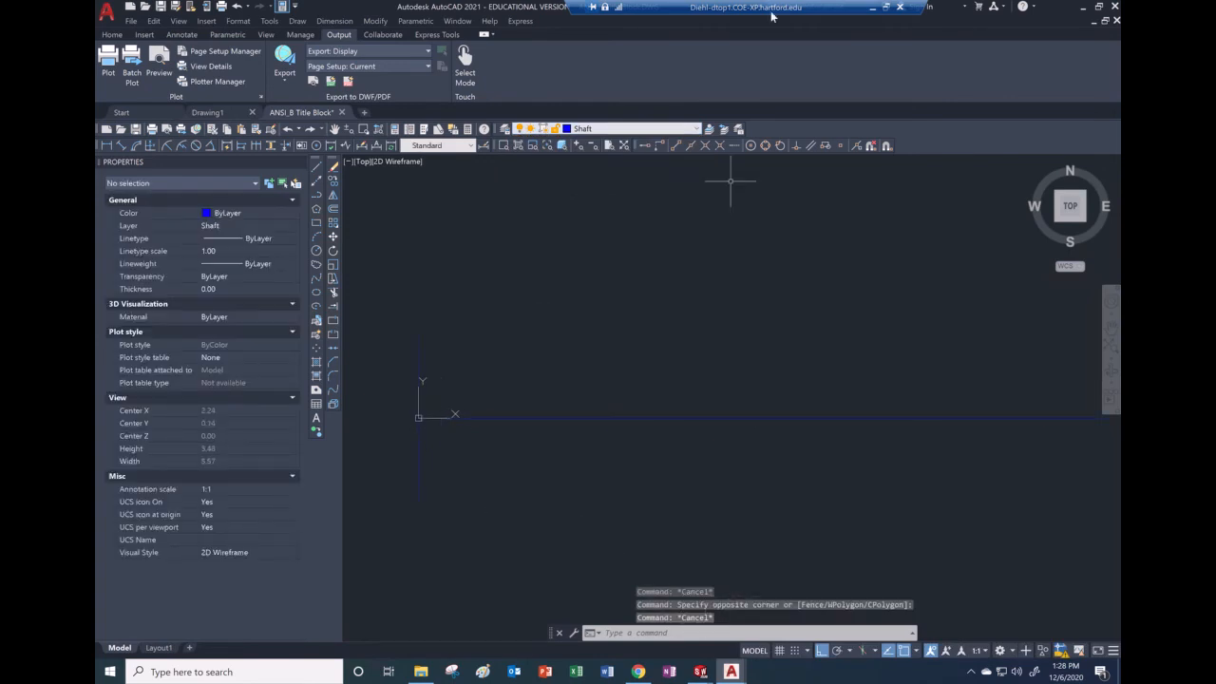
- Switch to the Shigley 10e PDF in Acrobat Reader and look back through chapter 7 for the shaft example in full-page view
{"action": "left_click", "coordinate": [871, 7]}
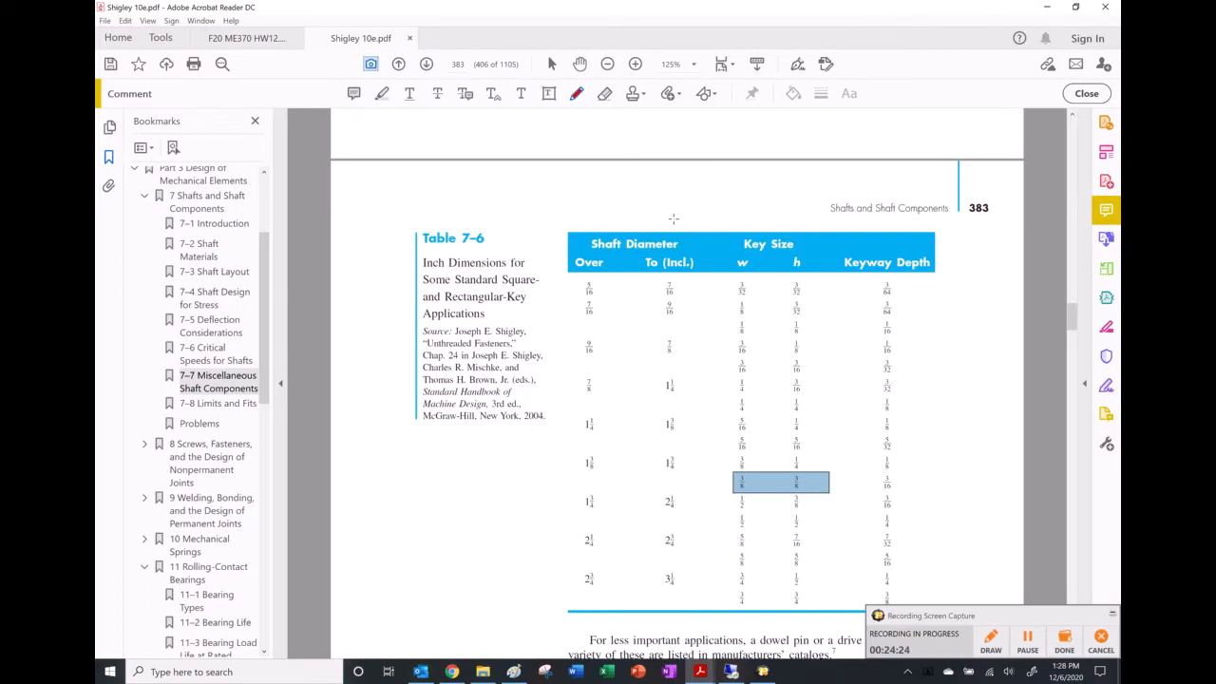
{"action": "scroll", "coordinate": [673, 219], "scroll_direction": "down", "scroll_amount": 1}
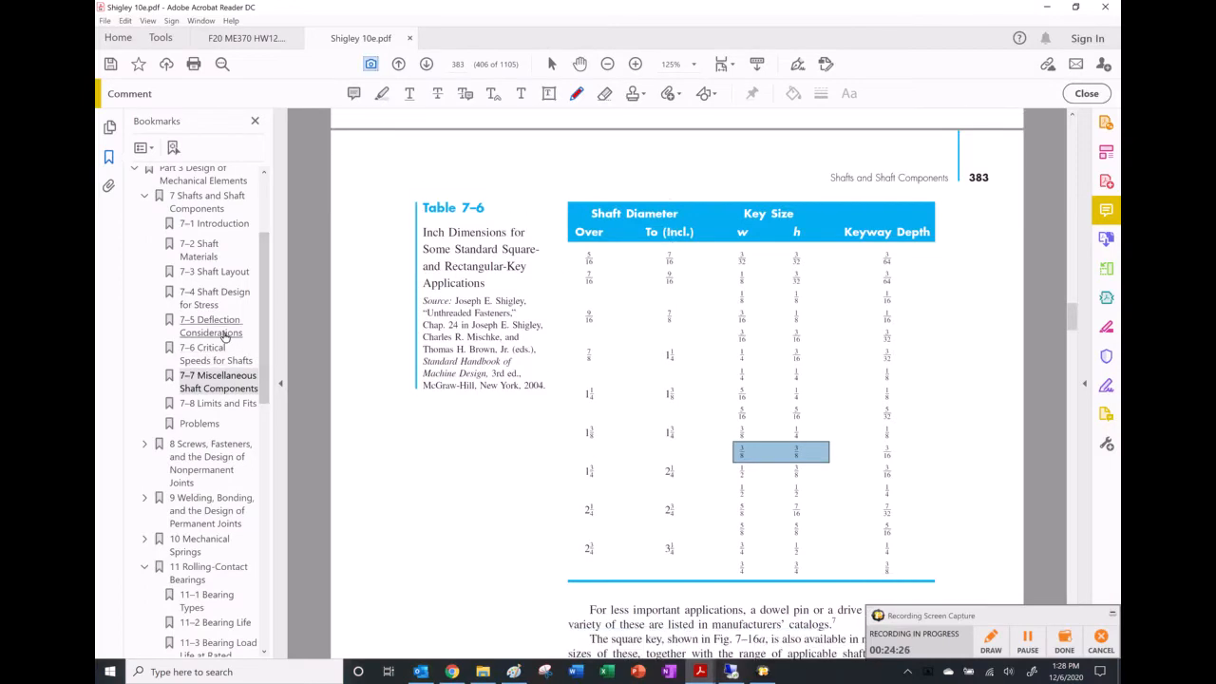
{"action": "left_click", "coordinate": [732, 63]}
{"action": "left_click", "coordinate": [765, 96]}
{"action": "scroll", "coordinate": [620, 244], "scroll_direction": "up", "scroll_amount": 8}
{"action": "scroll", "coordinate": [604, 298], "scroll_direction": "up", "scroll_amount": 4}
{"action": "scroll", "coordinate": [606, 299], "scroll_direction": "up", "scroll_amount": 4}
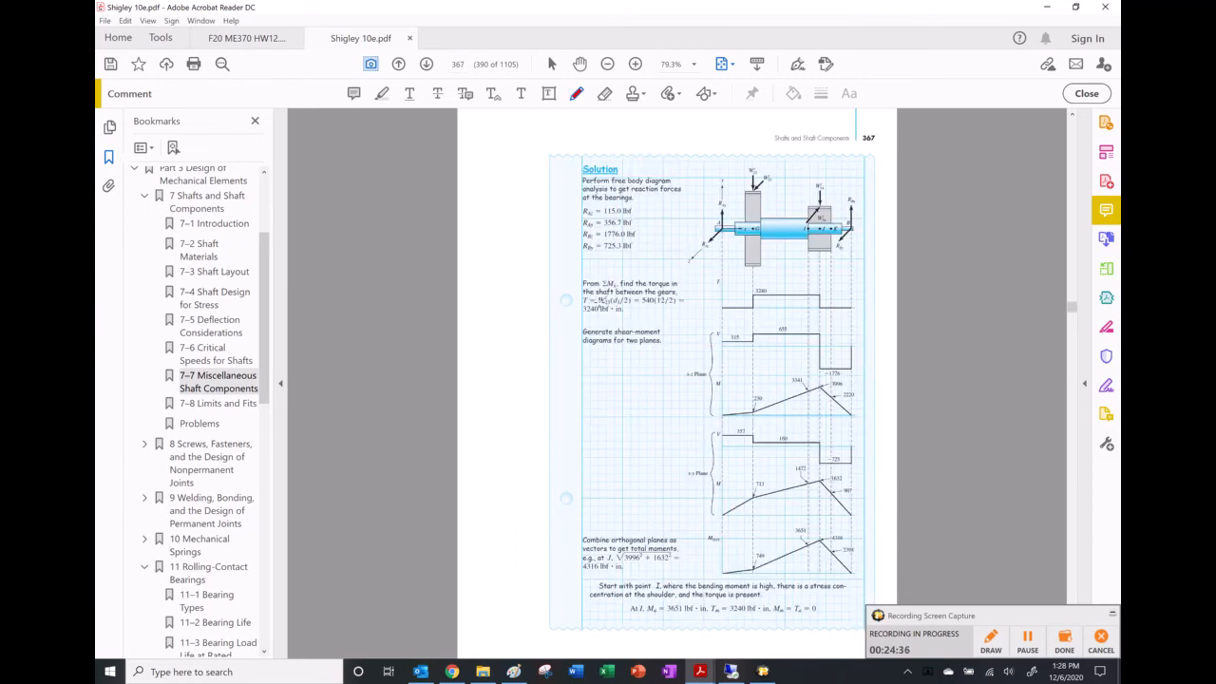
- Switch to the shaft layout image in Paint and examine the axial stations from C to H to work out the segment lengths
{"action": "left_click", "coordinate": [513, 672]}
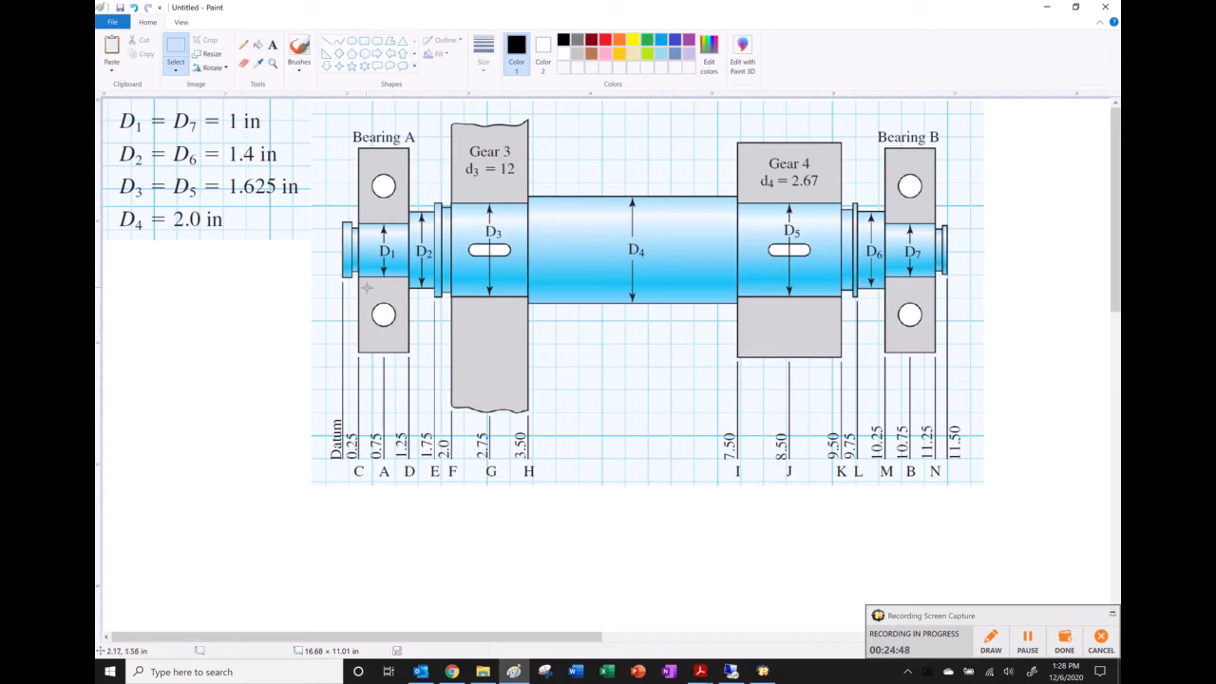
{"action": "left_click_drag", "start_coordinate": [358, 430], "coordinate": [409, 463]}
{"action": "left_click_drag", "start_coordinate": [451, 425], "coordinate": [409, 464]}
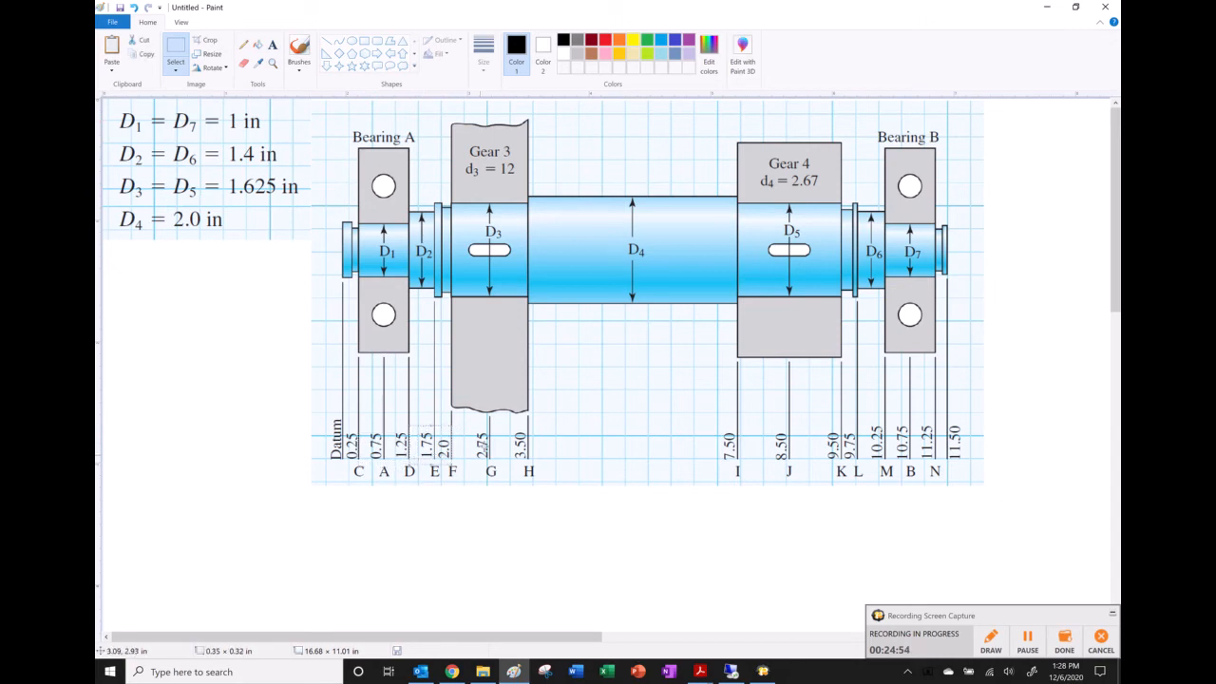
{"action": "left_click_drag", "start_coordinate": [457, 424], "coordinate": [534, 477]}
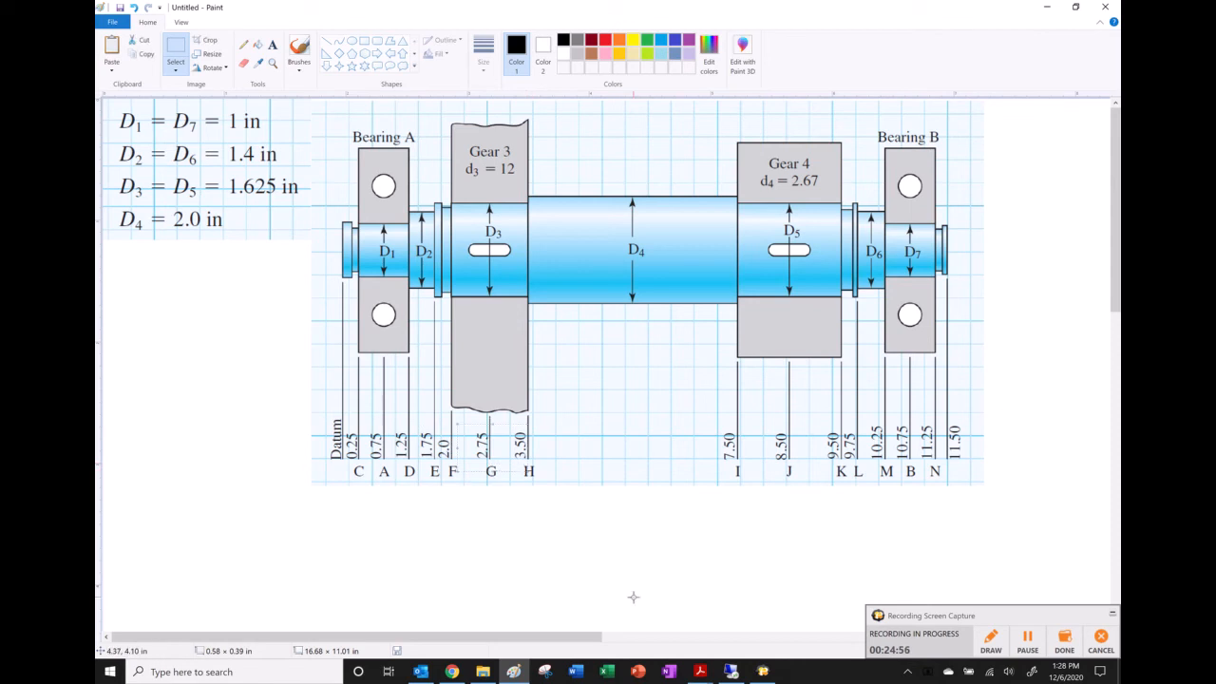
- Return to the AutoCAD drawing and offset the vertical line at the origin 1 unit along the shaft in the positive X direction
{"action": "left_click", "coordinate": [731, 672]}
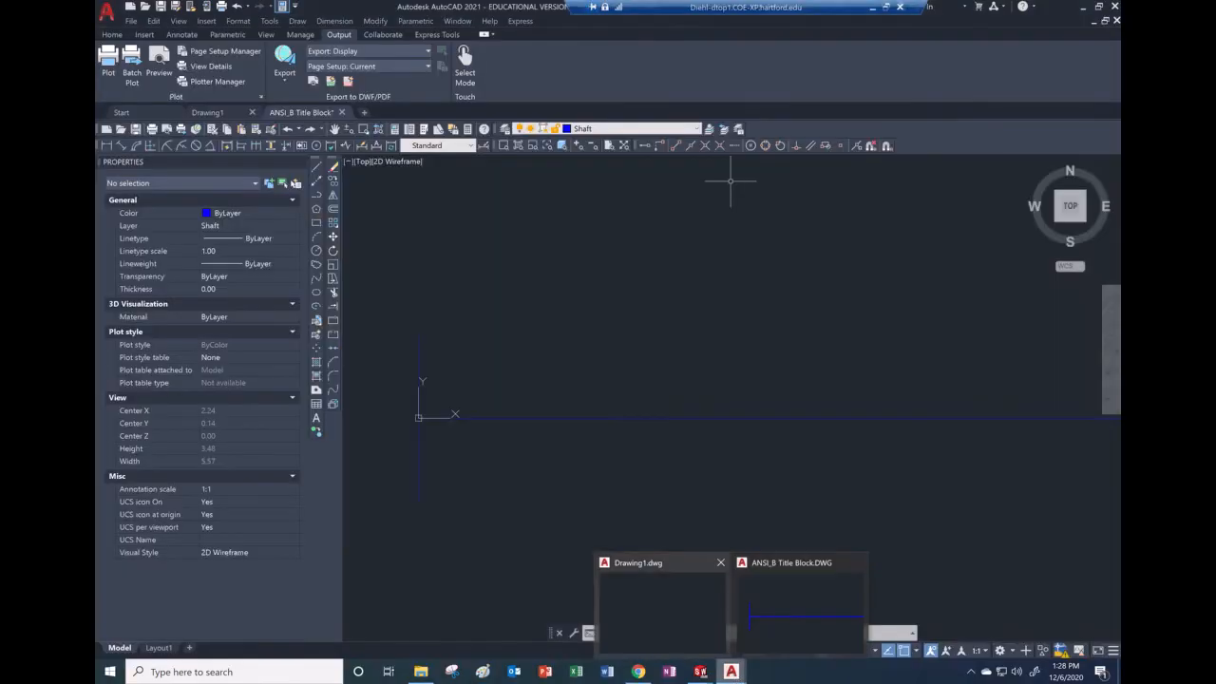
{"action": "left_click", "coordinate": [333, 209]}
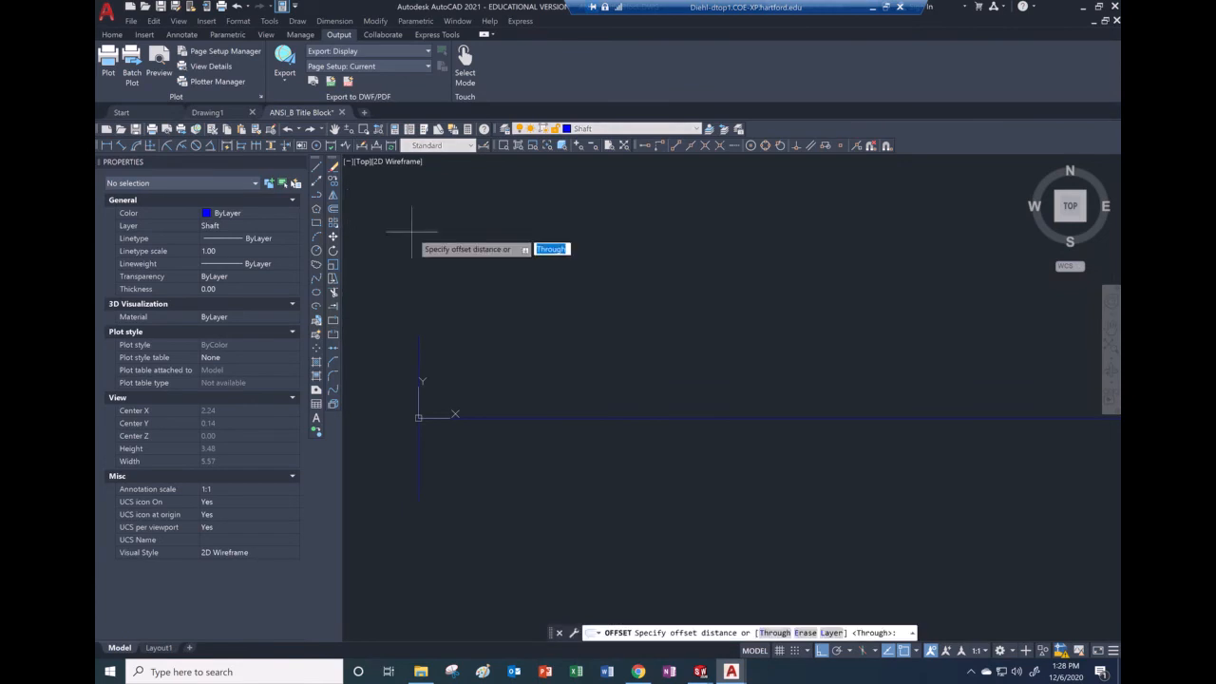
{"action": "type", "text": "1"}
{"action": "key", "text": "Return"}
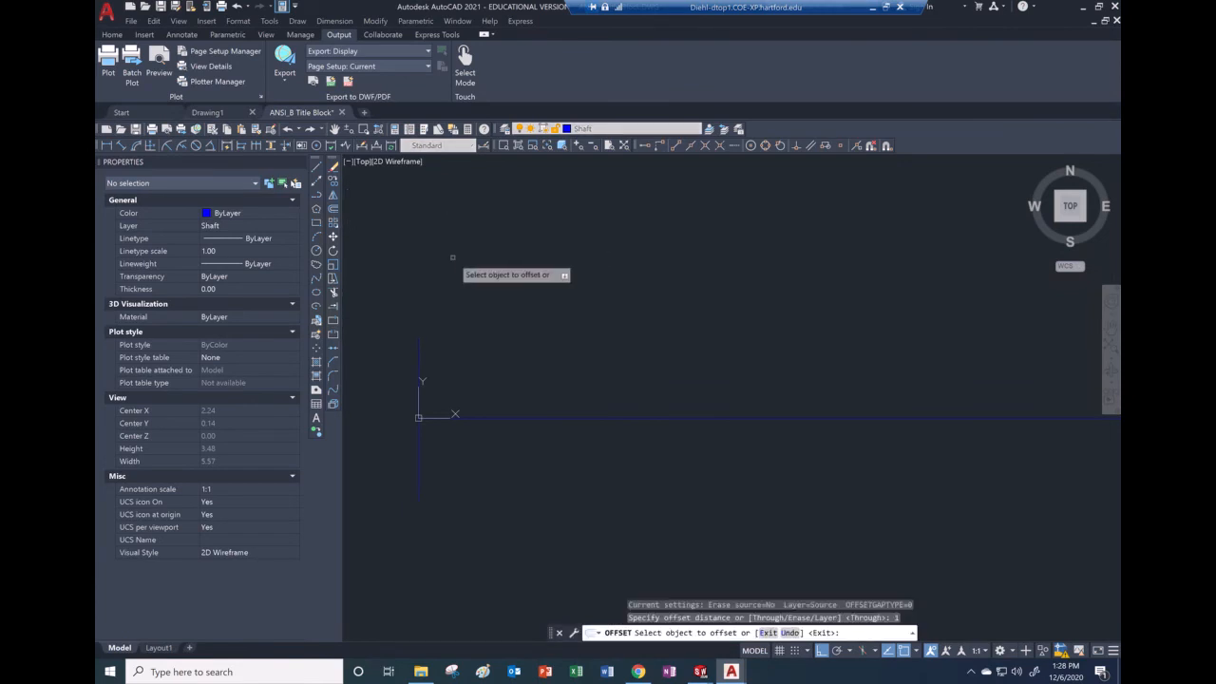
{"action": "left_click", "coordinate": [418, 366]}
{"action": "left_click", "coordinate": [484, 371]}
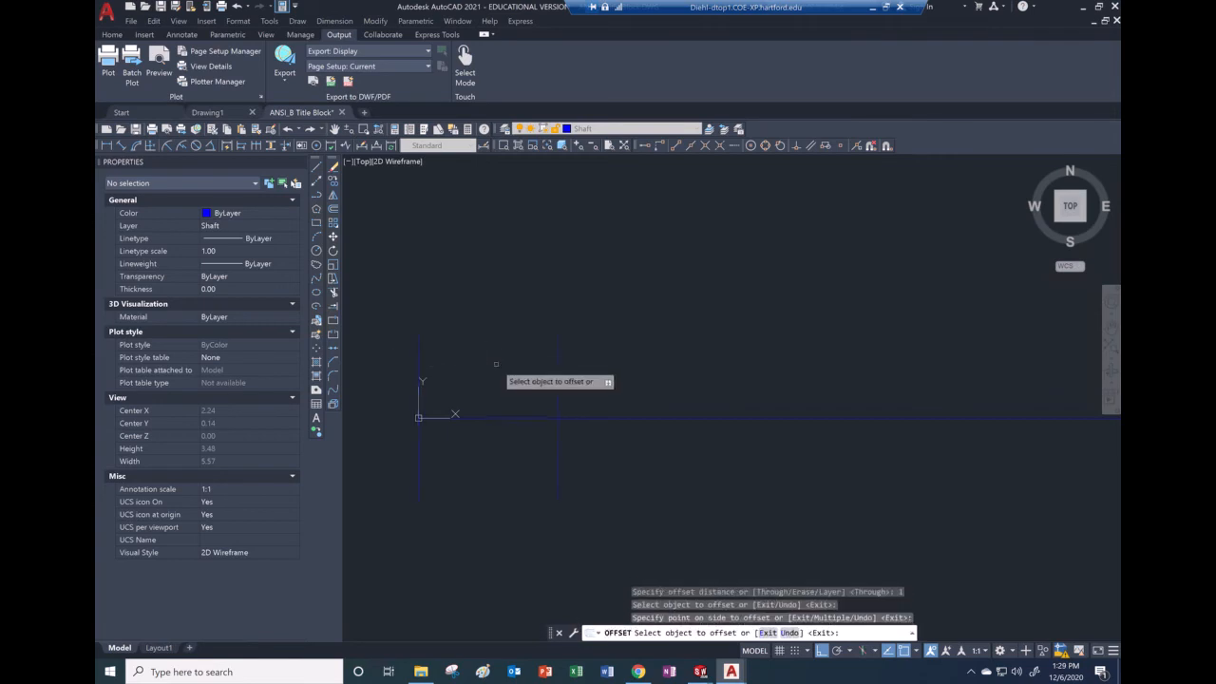
- Offset the second vertical shaft line from the origin 0.75 to the right
{"action": "right_click", "coordinate": [502, 351]}
{"action": "left_click", "coordinate": [524, 357]}
{"action": "right_click", "coordinate": [503, 337]}
{"action": "left_click", "coordinate": [522, 341]}
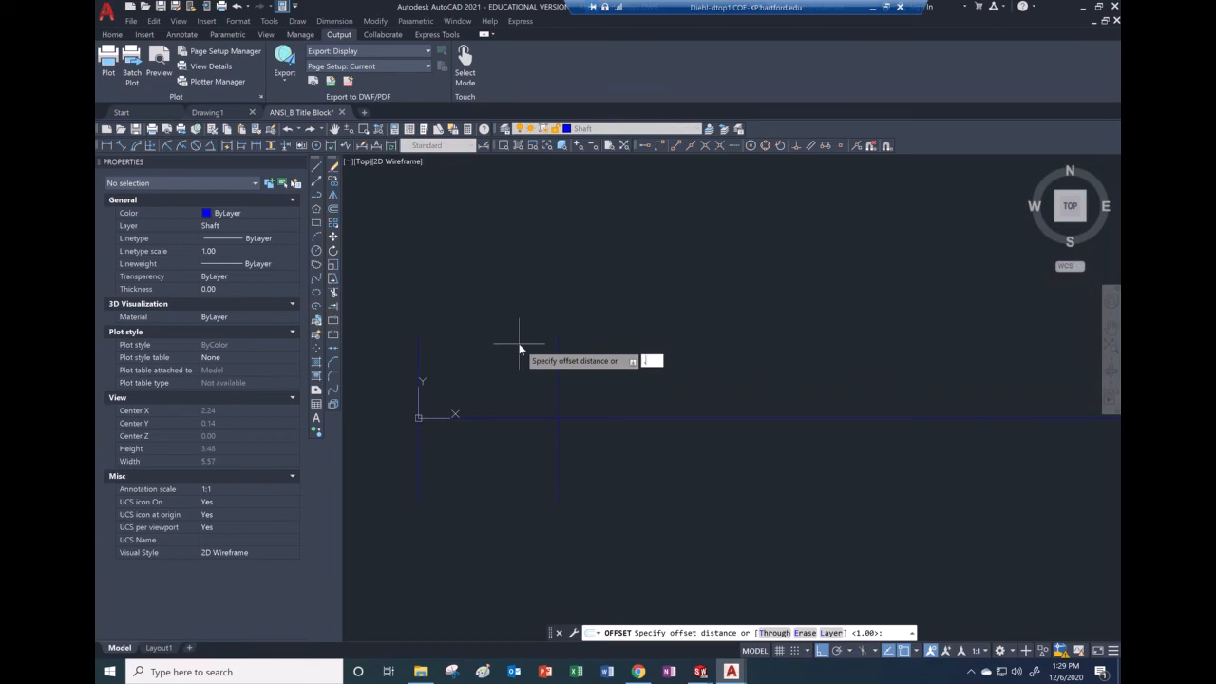
{"action": "key", "text": "Return"}
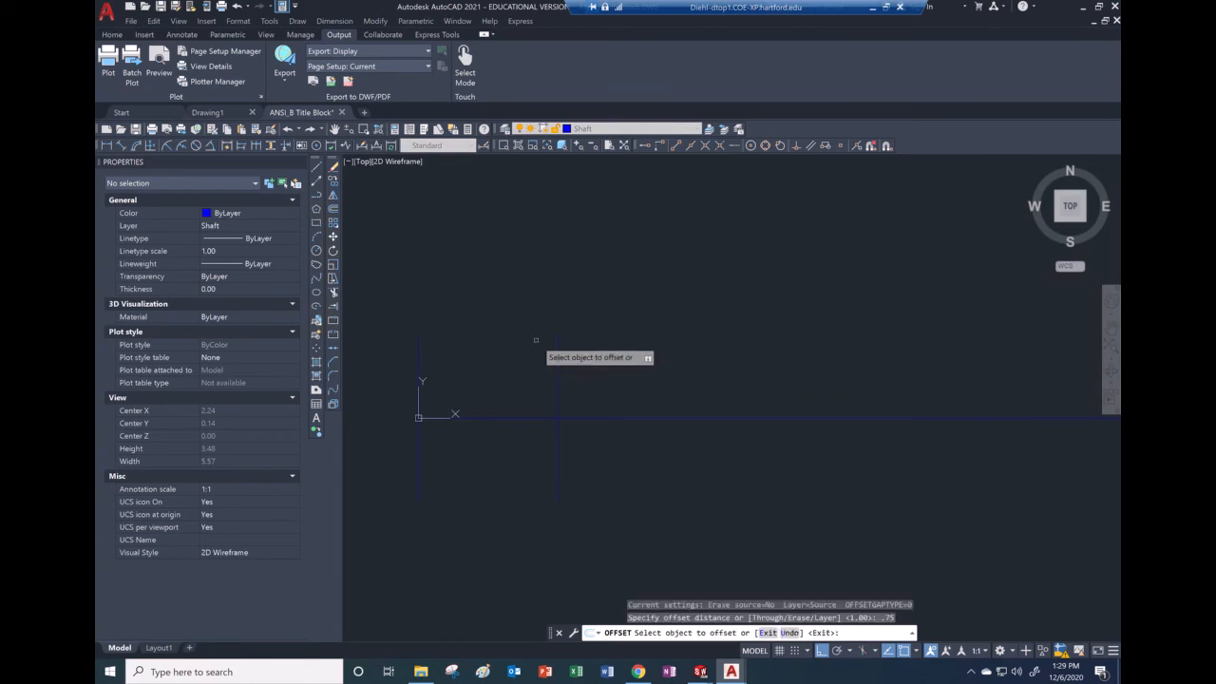
{"action": "left_click", "coordinate": [557, 351]}
{"action": "right_click", "coordinate": [600, 319]}
{"action": "left_click", "coordinate": [617, 324]}
- Offset the rightmost vertical line 1.5 to the right along the centerline
{"action": "right_click", "coordinate": [585, 290]}
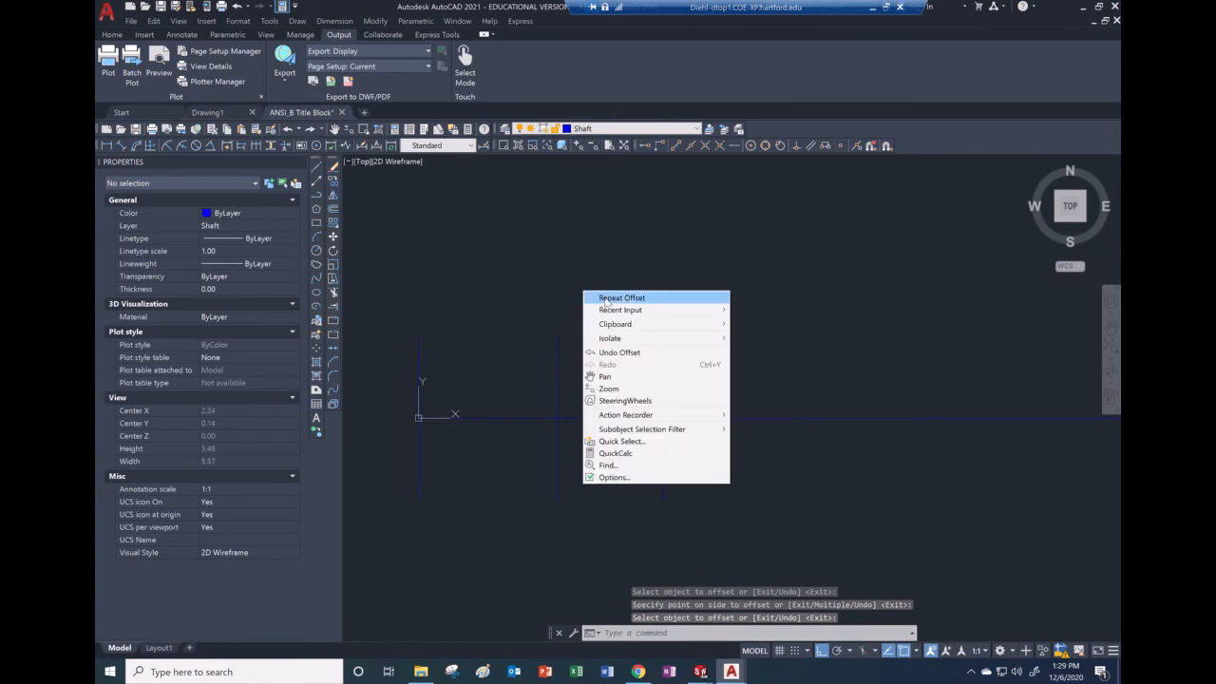
{"action": "left_click", "coordinate": [605, 296]}
{"action": "type", "text": "1"}
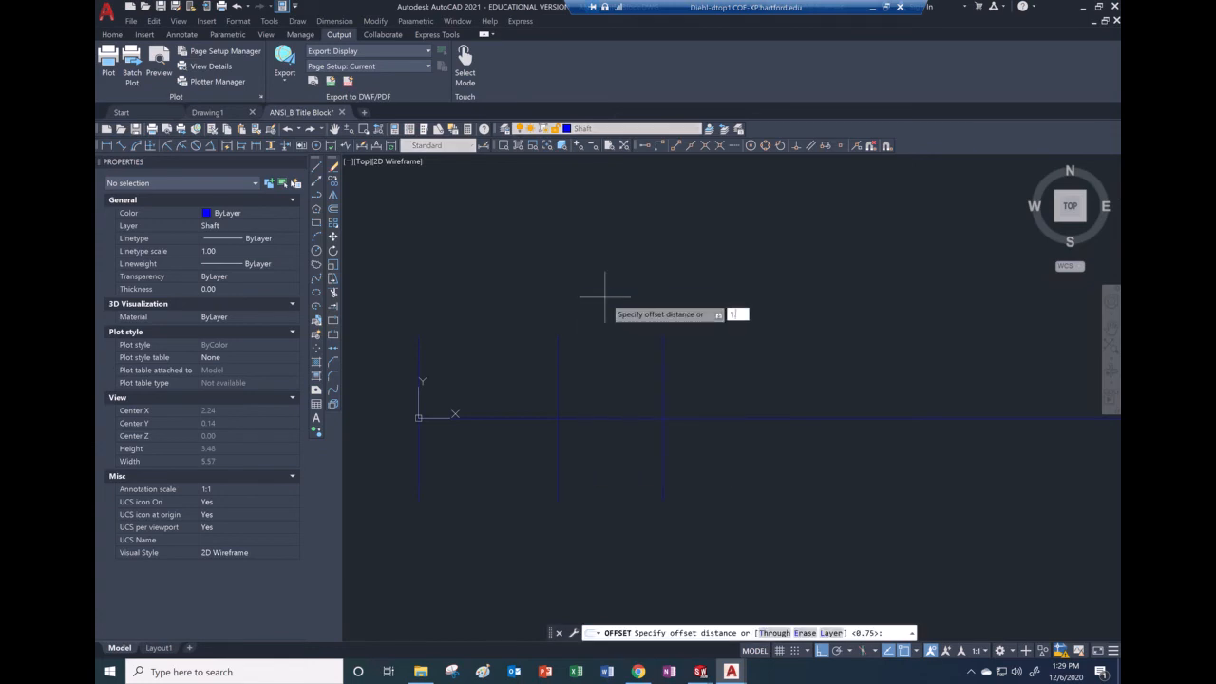
{"action": "type", "text": ".5"}
{"action": "key", "text": "Return"}
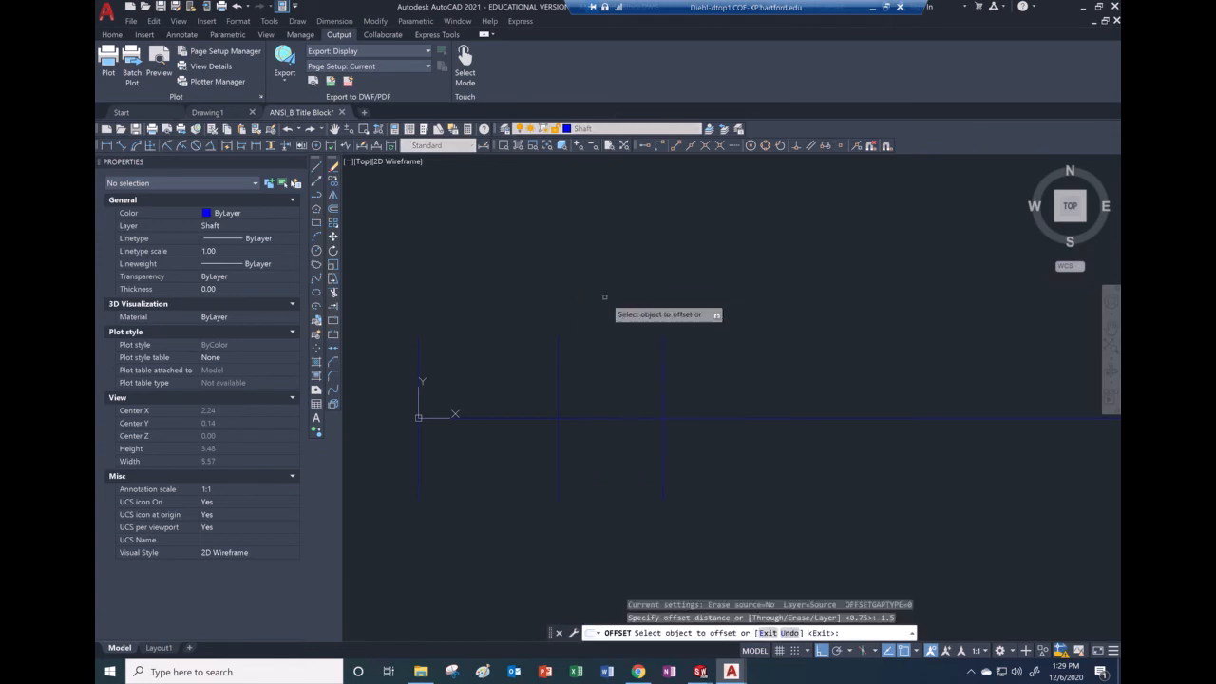
{"action": "left_click", "coordinate": [664, 369]}
{"action": "left_click", "coordinate": [700, 348]}
{"action": "scroll", "coordinate": [641, 311], "scroll_direction": "down", "scroll_amount": 3}
{"action": "scroll", "coordinate": [641, 313], "scroll_direction": "up", "scroll_amount": 4}
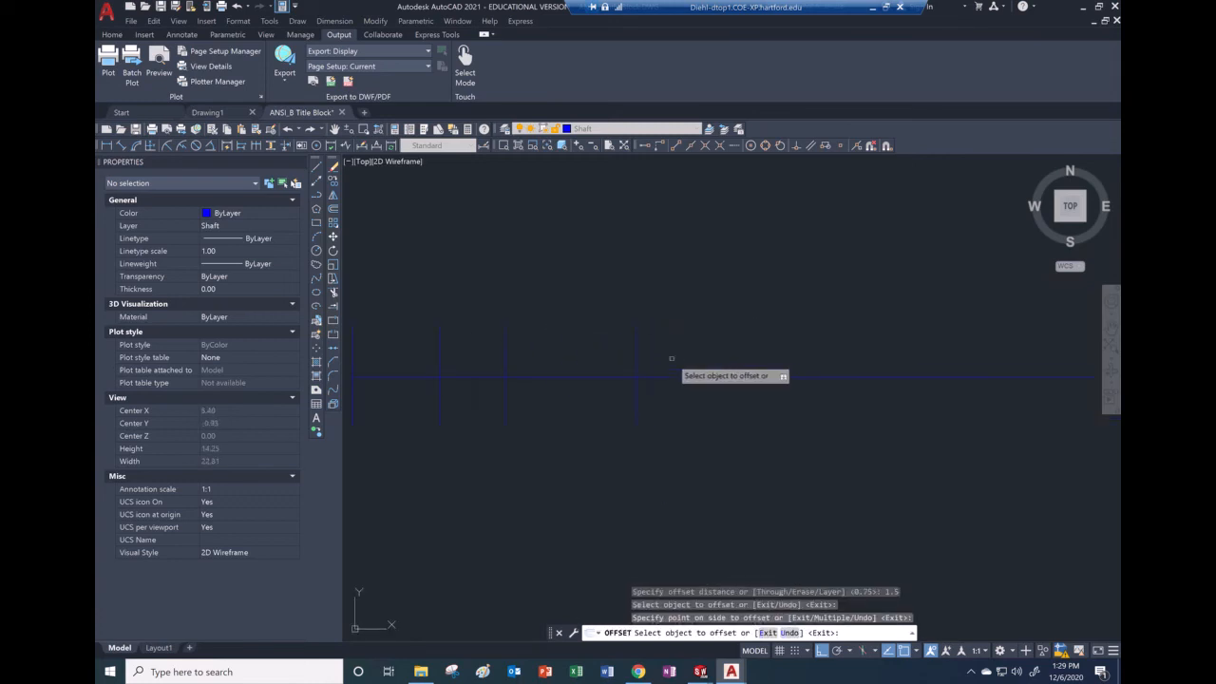
{"action": "middle_click_drag", "start_coordinate": [658, 360], "coordinate": [681, 356]}
{"action": "right_click", "coordinate": [687, 326]}
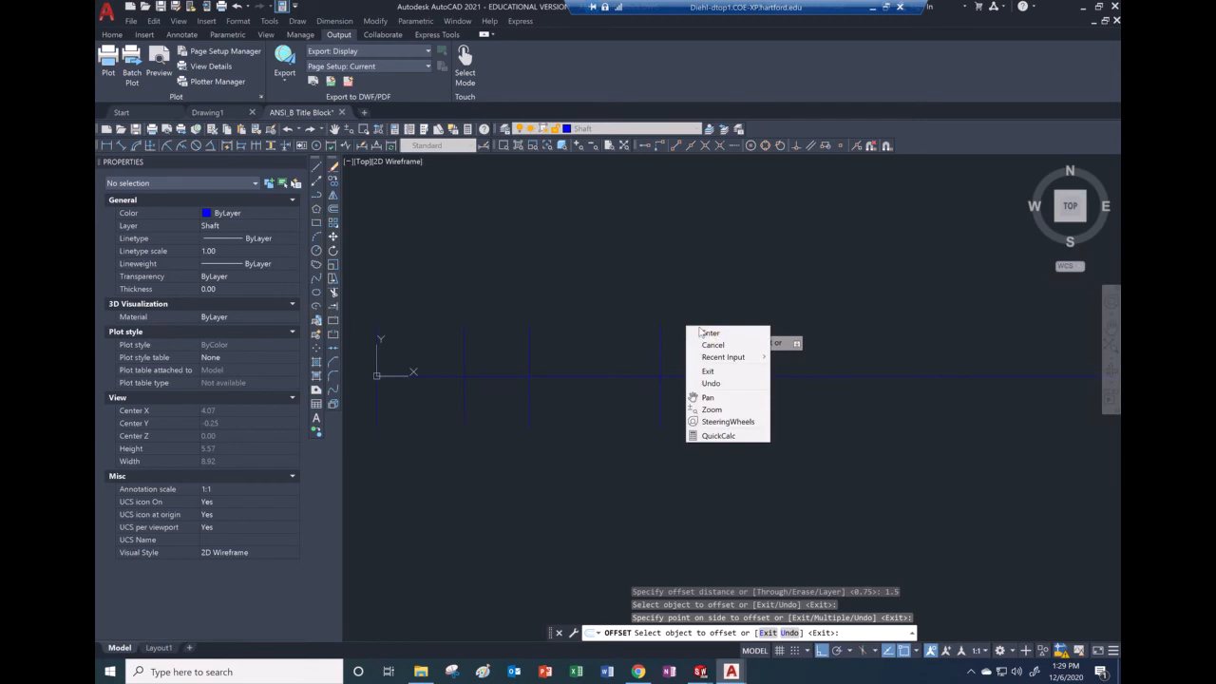
{"action": "left_click", "coordinate": [708, 332]}
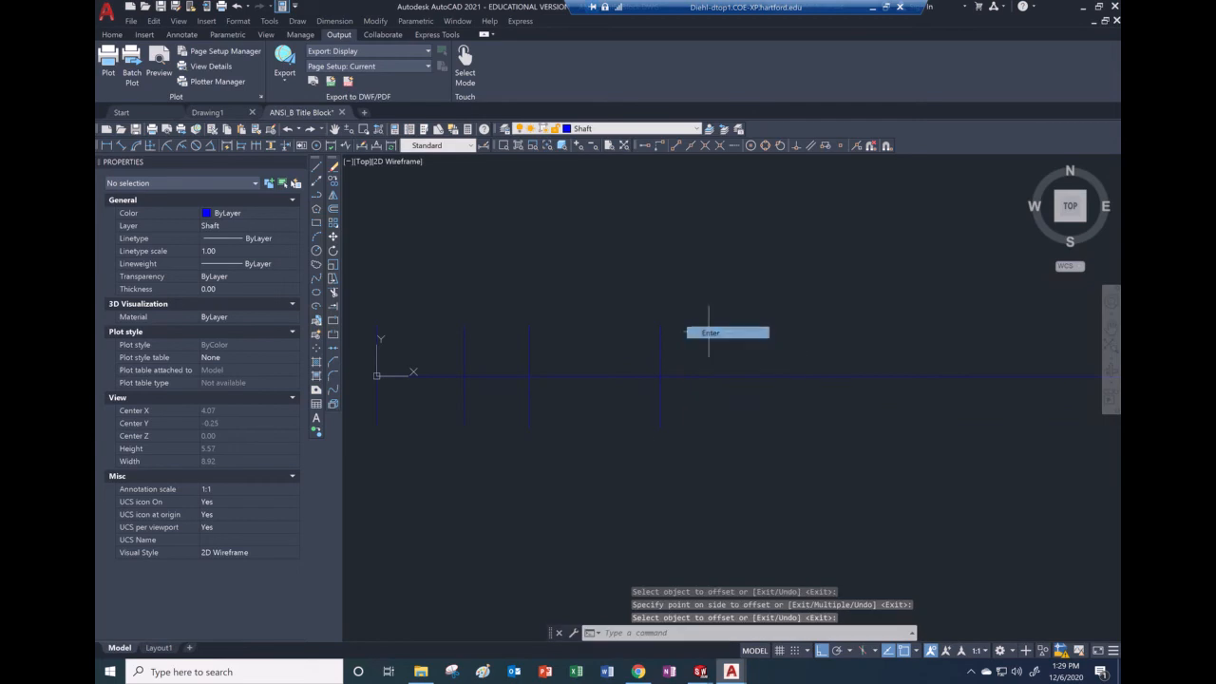
- Check the shaft reference drawing in Paint and, back in AutoCAD, offset the rightmost vertical line 4 to the right
{"action": "left_click", "coordinate": [872, 12]}
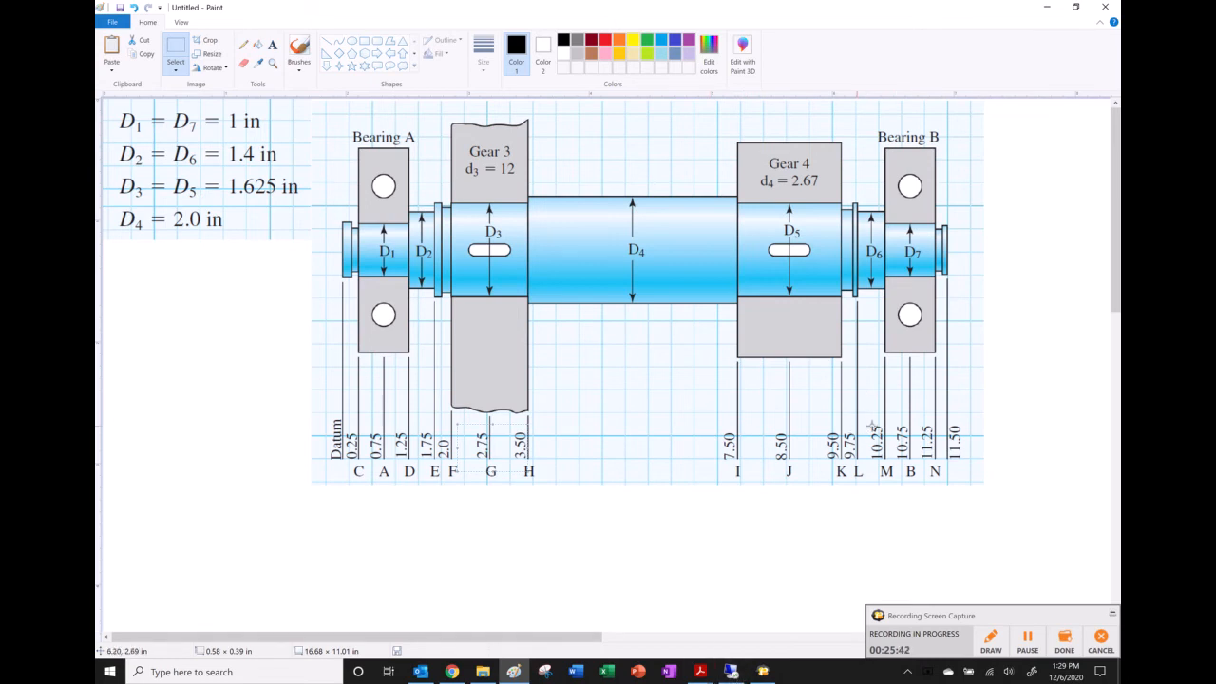
{"action": "left_click", "coordinate": [730, 671]}
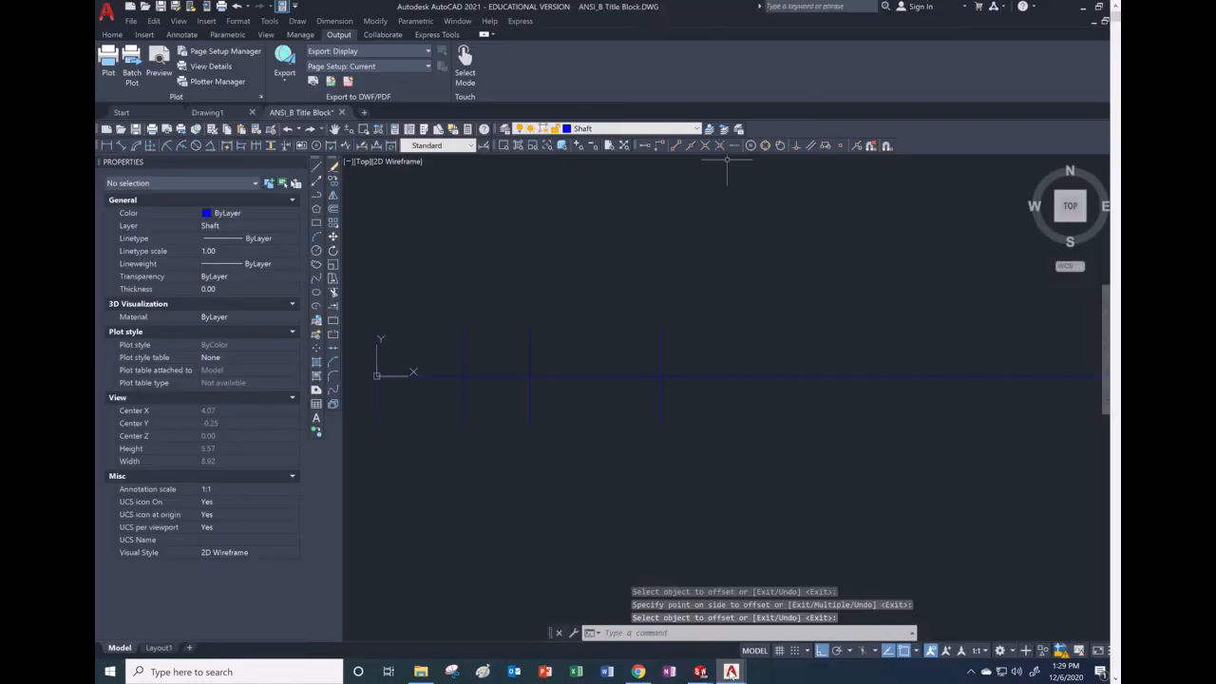
{"action": "left_click", "coordinate": [332, 209]}
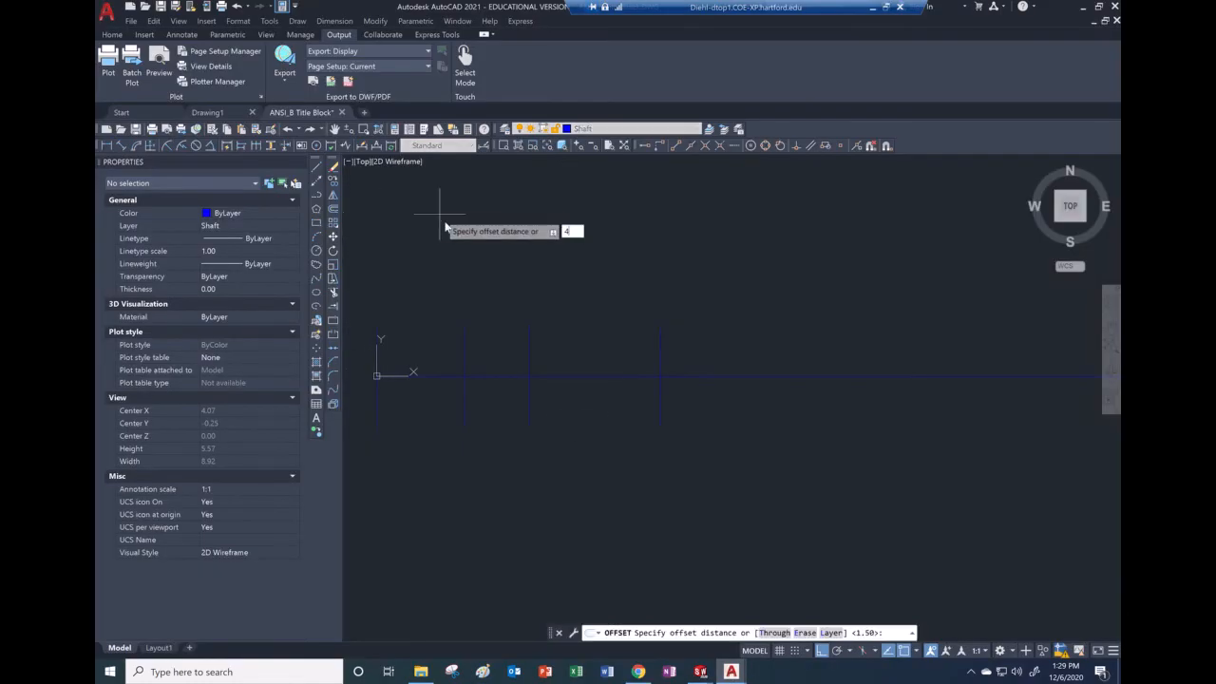
{"action": "type", "text": "4"}
{"action": "key", "text": "Return"}
{"action": "left_click", "coordinate": [660, 357]}
{"action": "left_click", "coordinate": [712, 345]}
{"action": "scroll", "coordinate": [694, 333], "scroll_direction": "down", "scroll_amount": 2}
{"action": "scroll", "coordinate": [838, 348], "scroll_direction": "up", "scroll_amount": 1}
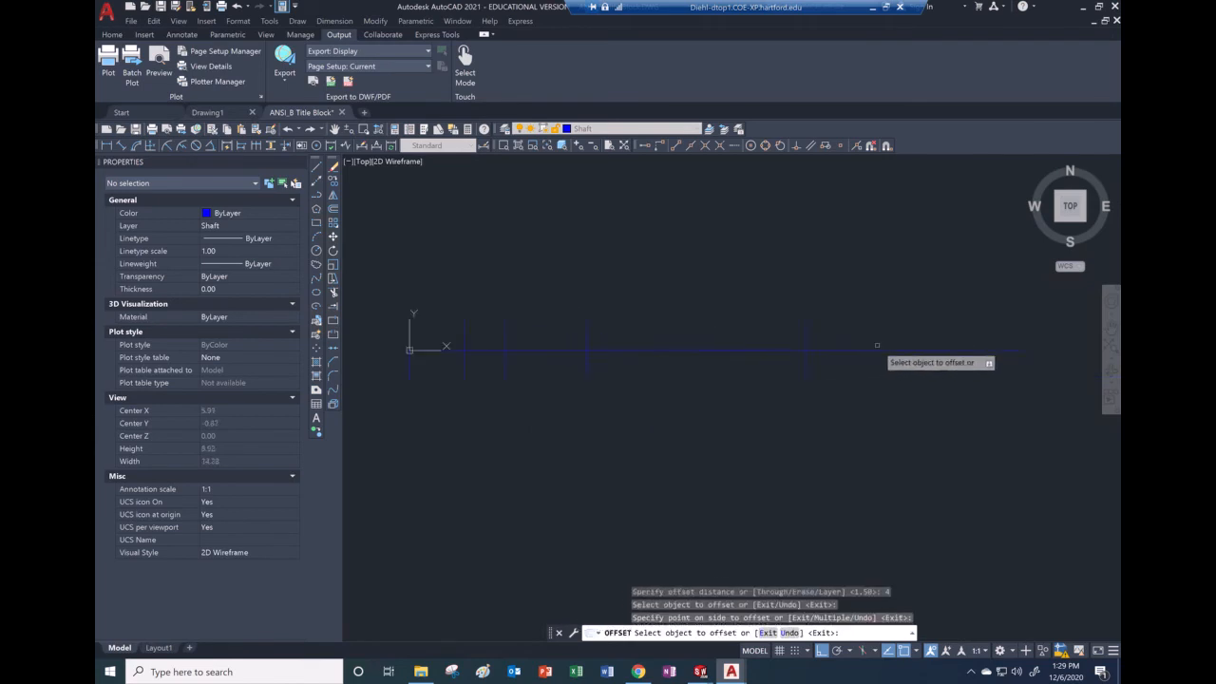
{"action": "right_click", "coordinate": [823, 298]}
{"action": "left_click", "coordinate": [836, 305]}
- Offset the rightmost vertical line another 2 to the right
{"action": "right_click", "coordinate": [796, 277]}
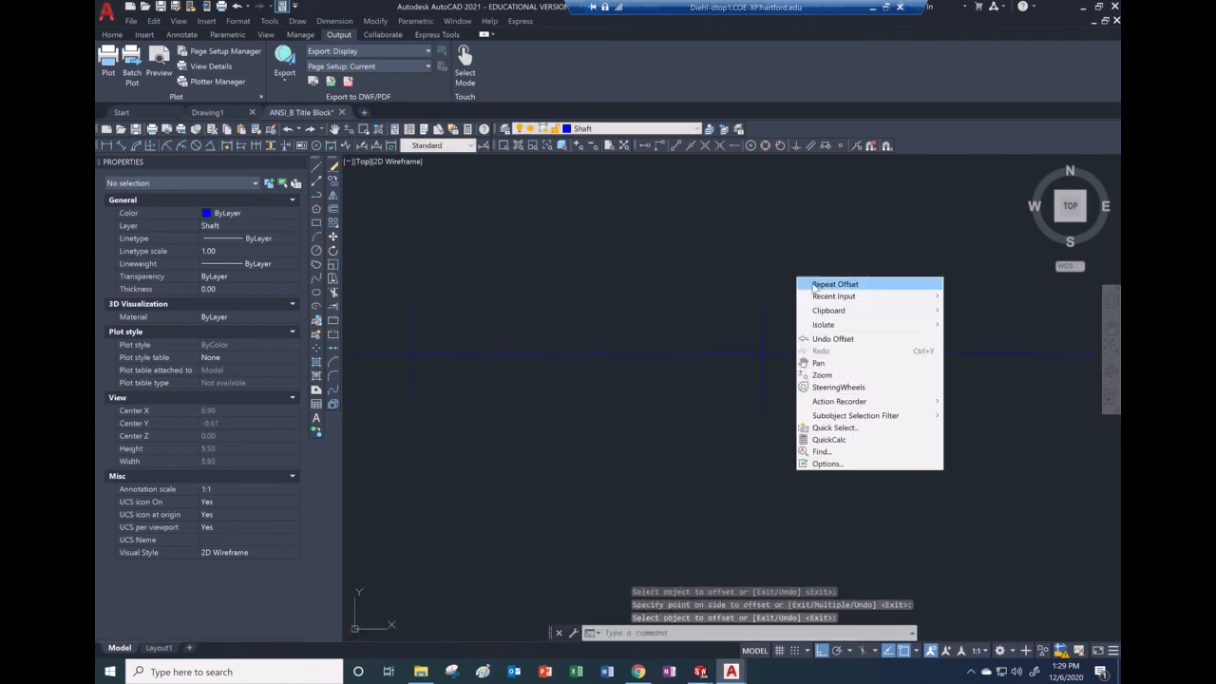
{"action": "left_click", "coordinate": [817, 285]}
{"action": "type", "text": "2"}
{"action": "key", "text": "Return"}
{"action": "left_click", "coordinate": [769, 319]}
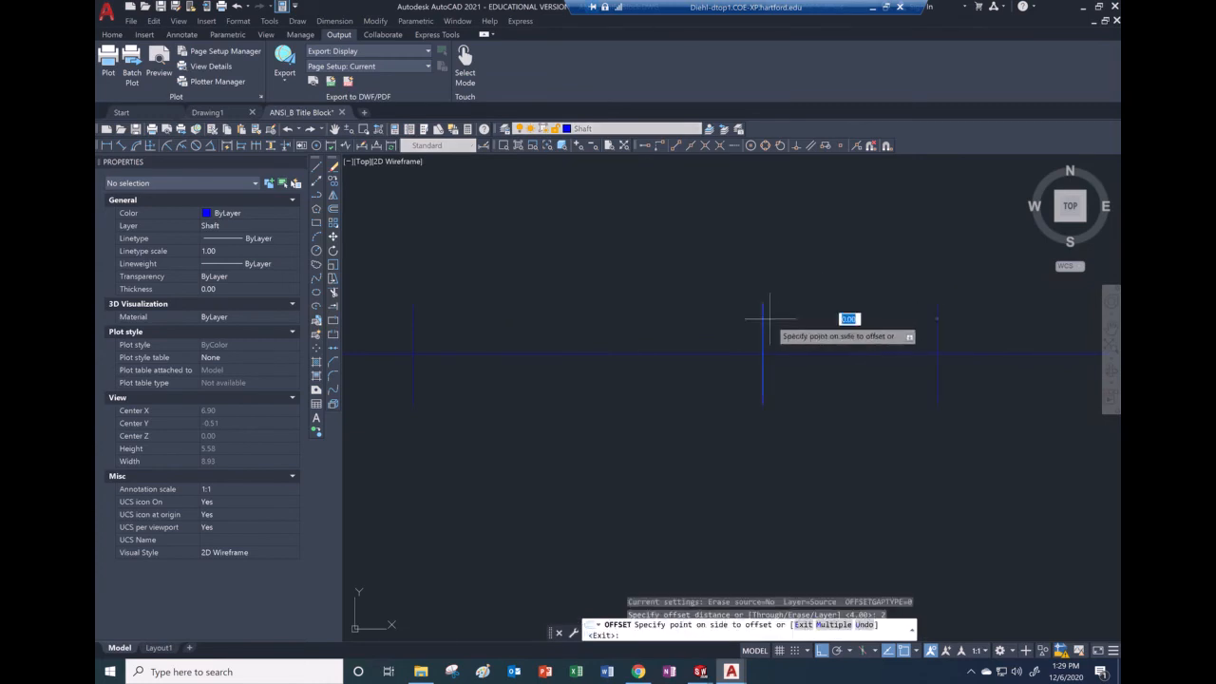
{"action": "left_click", "coordinate": [769, 319]}
{"action": "right_click", "coordinate": [782, 295]}
{"action": "left_click", "coordinate": [803, 304]}
- Offset the rightmost vertical line 0.75 to the right for the next shaft shoulder
{"action": "right_click", "coordinate": [747, 277]}
{"action": "left_click", "coordinate": [764, 282]}
{"action": "scroll", "coordinate": [719, 279], "scroll_direction": "down", "scroll_amount": 3}
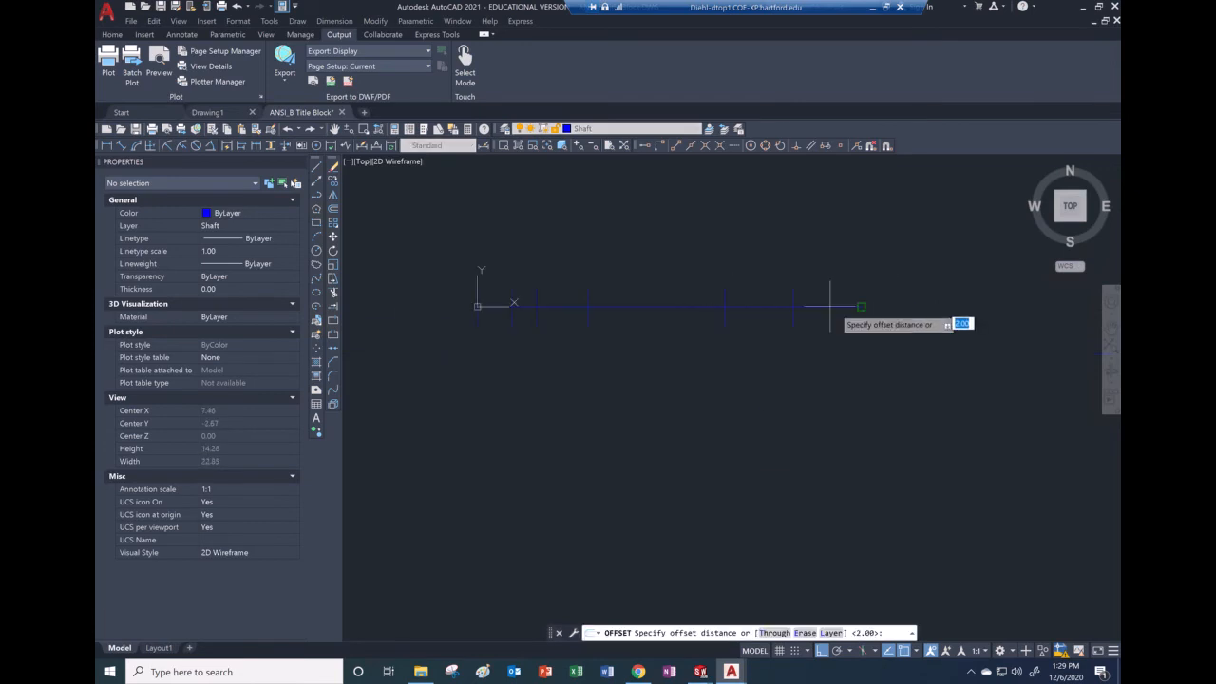
{"action": "scroll", "coordinate": [779, 266], "scroll_direction": "up", "scroll_amount": 4}
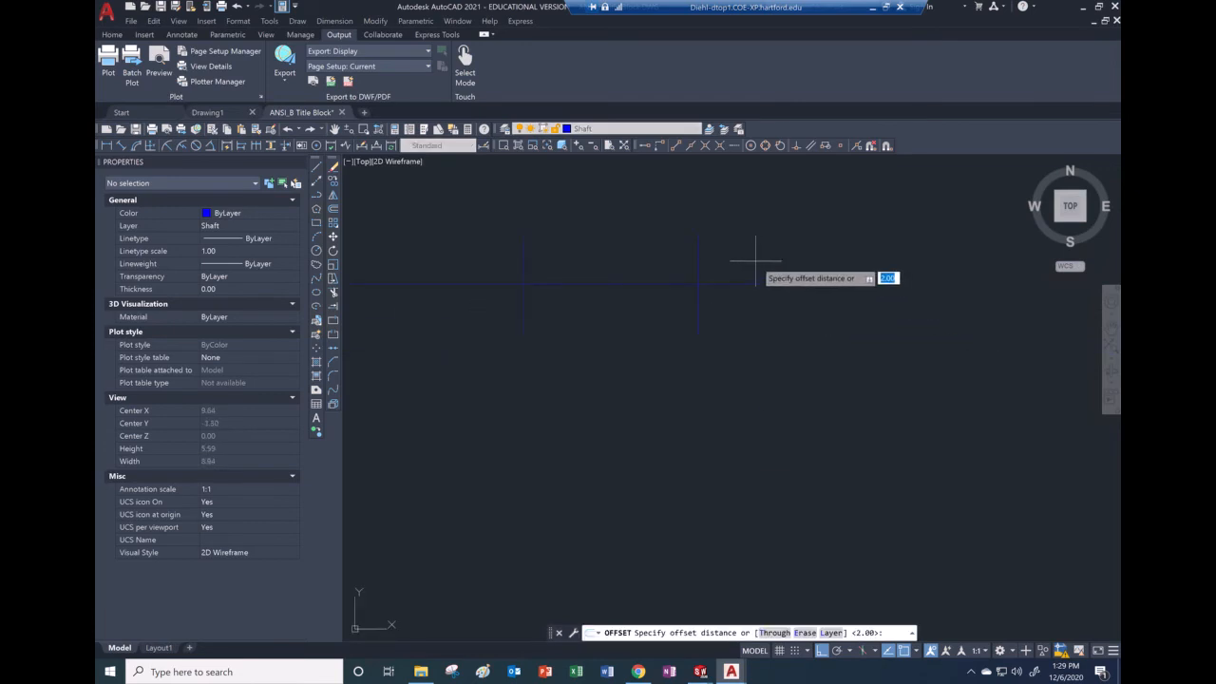
{"action": "right_click", "coordinate": [752, 249]}
{"action": "key", "text": "Escape"}
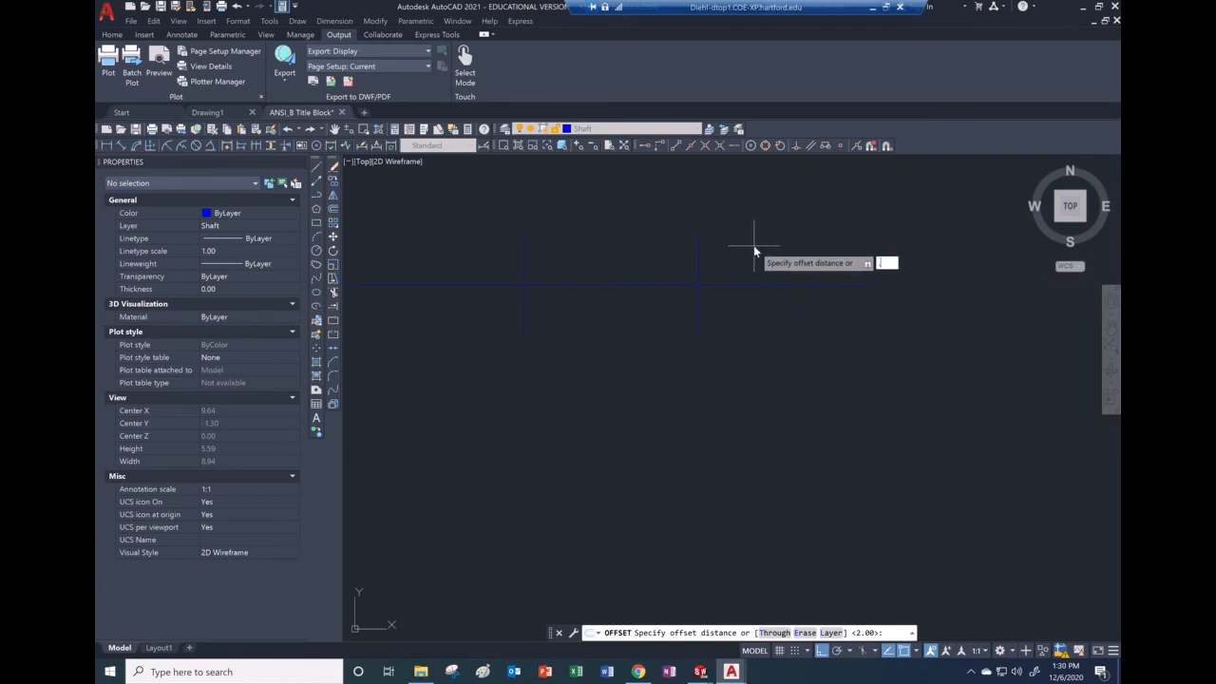
{"action": "key", "text": "Return"}
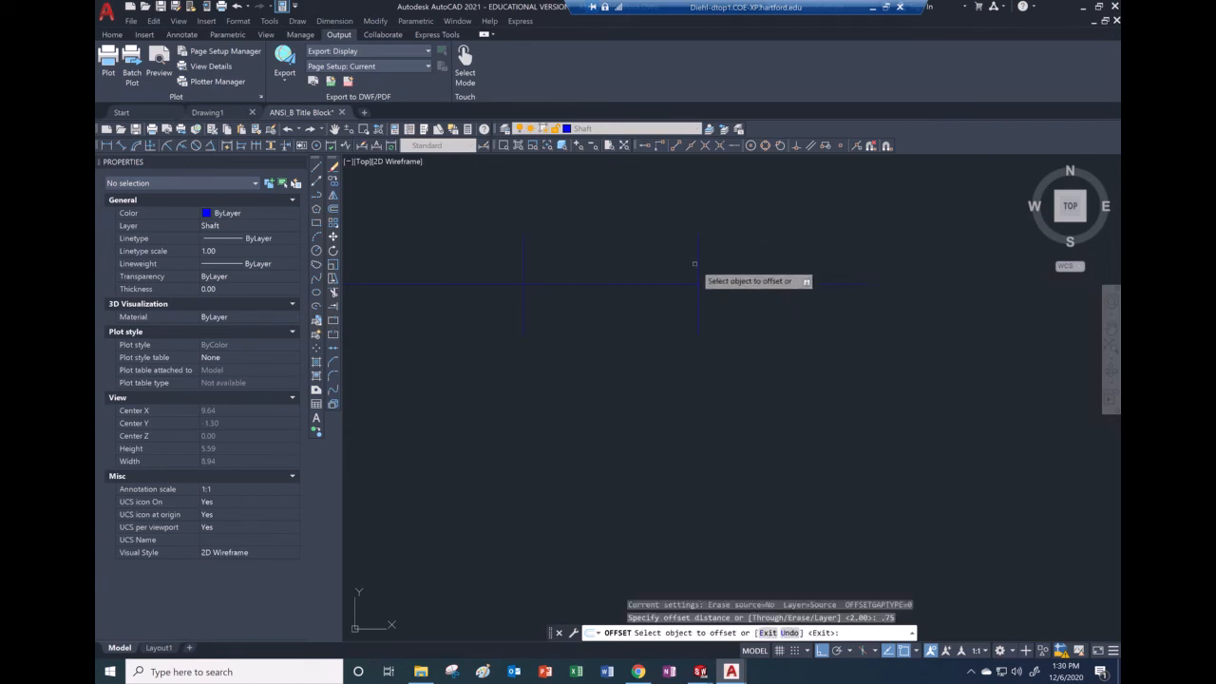
{"action": "left_click", "coordinate": [698, 265]}
{"action": "left_click", "coordinate": [739, 250]}
{"action": "right_click", "coordinate": [746, 249]}
{"action": "left_click", "coordinate": [752, 253]}
- Offset the rightmost vertical line 1 to the right to mark the shaft's end
{"action": "type", "text": "1"}
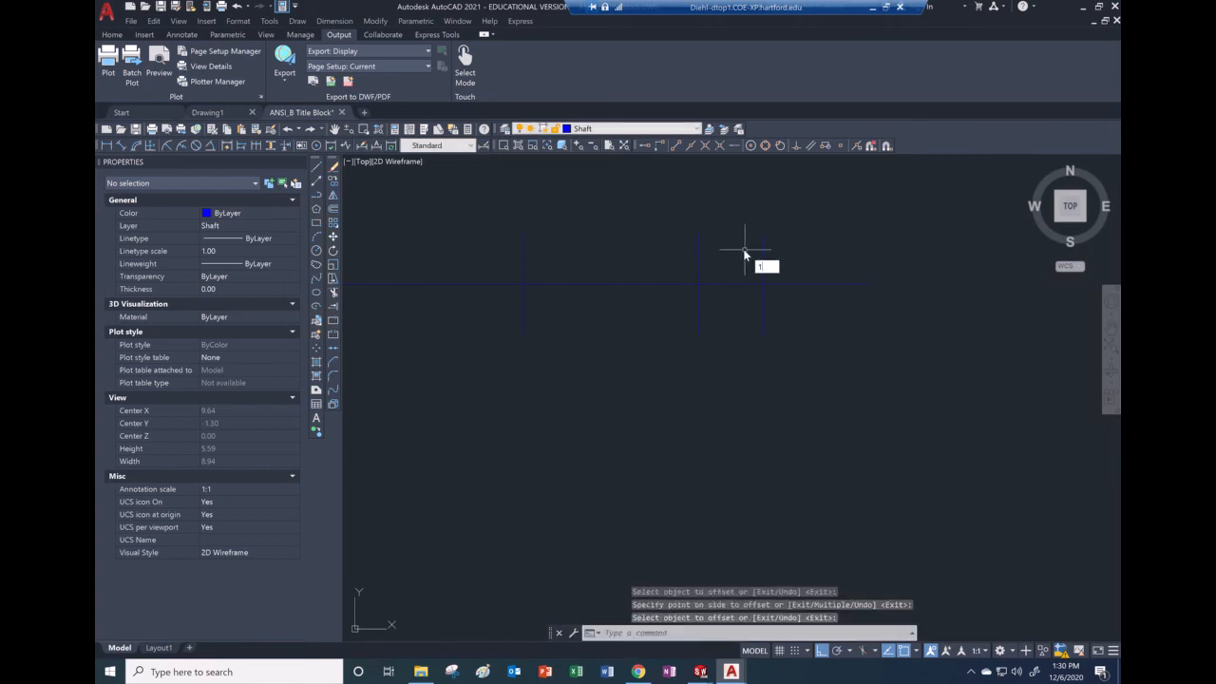
{"action": "key", "text": "Return"}
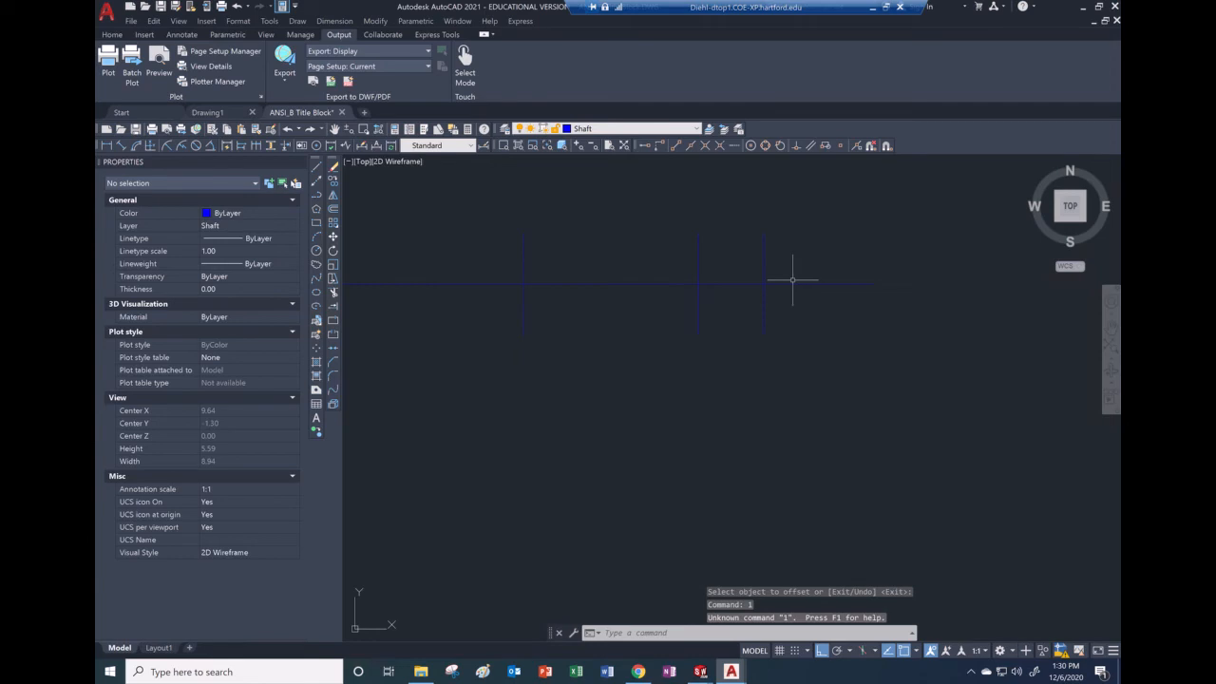
{"action": "right_click", "coordinate": [787, 262]}
{"action": "left_click", "coordinate": [801, 265]}
{"action": "type", "text": "1"}
{"action": "key", "text": "Return"}
{"action": "left_click", "coordinate": [774, 271]}
{"action": "left_click", "coordinate": [765, 269]}
{"action": "left_click", "coordinate": [795, 264]}
{"action": "right_click", "coordinate": [792, 272]}
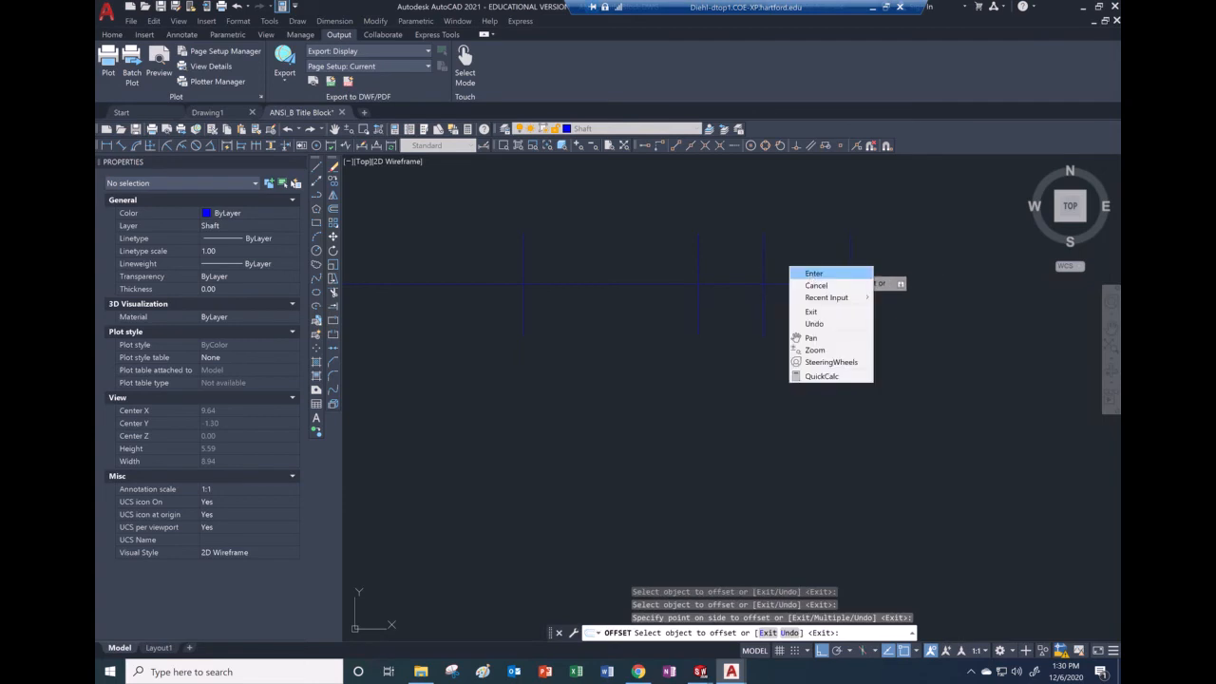
{"action": "left_click", "coordinate": [794, 320]}
- Check the shaft diameters in Paint and, back in AutoCAD, offset the horizontal centerline 0.5 both above and below
{"action": "scroll", "coordinate": [790, 326], "scroll_direction": "down", "scroll_amount": 2}
{"action": "scroll", "coordinate": [556, 323], "scroll_direction": "up", "scroll_amount": 2}
{"action": "middle_click_drag", "start_coordinate": [551, 326], "coordinate": [578, 348]}
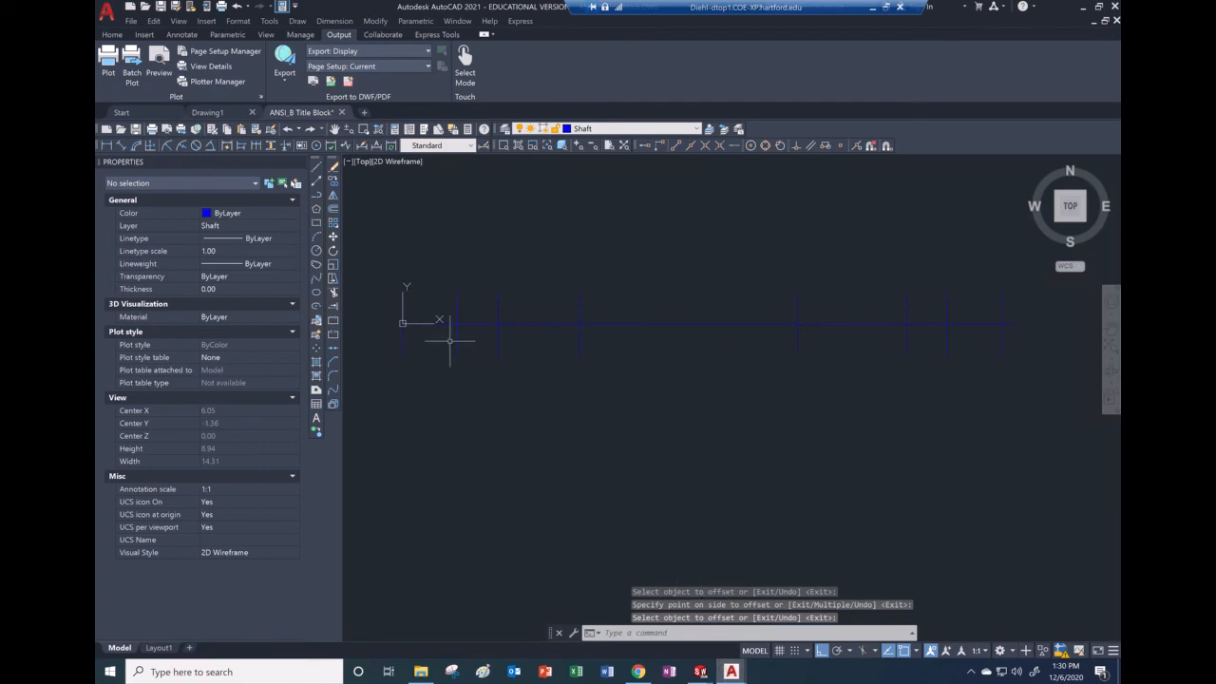
{"action": "left_click", "coordinate": [872, 7]}
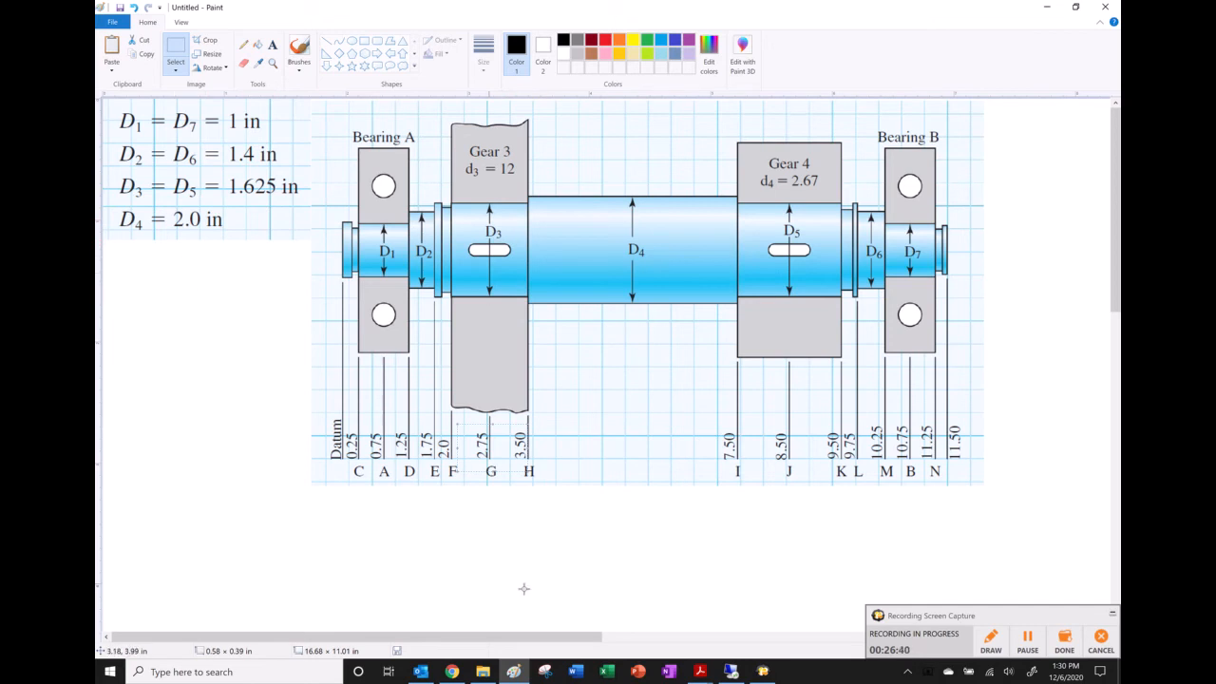
{"action": "left_click", "coordinate": [732, 671]}
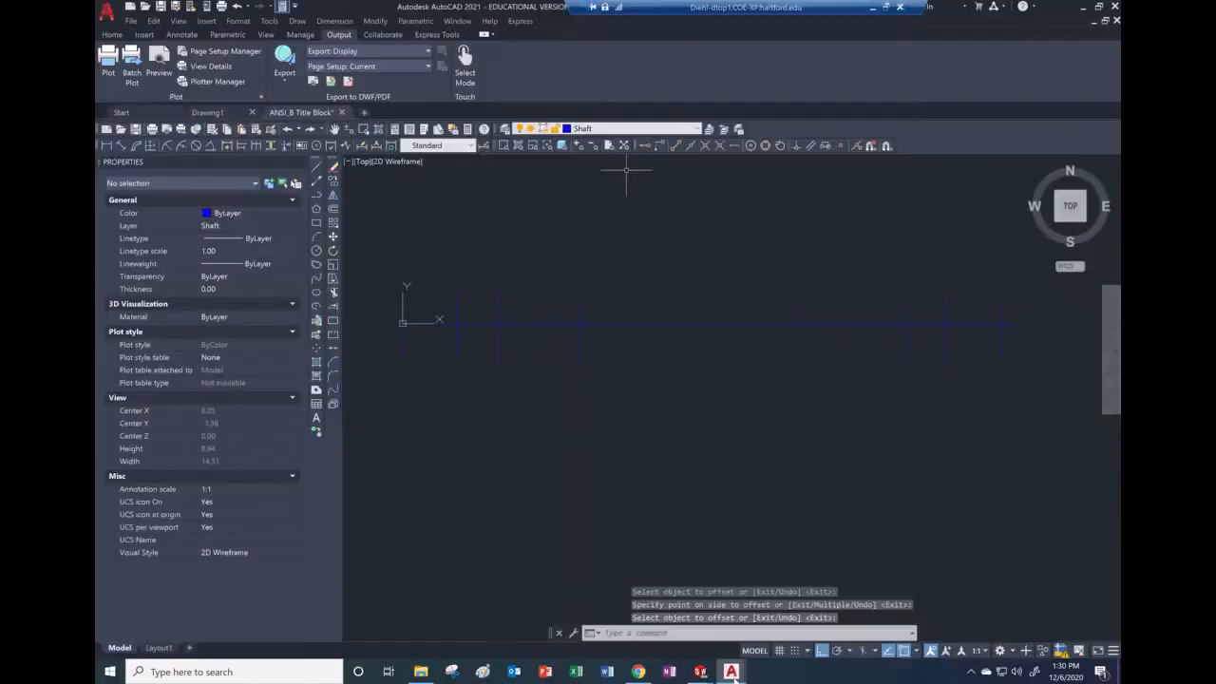
{"action": "left_click", "coordinate": [333, 209]}
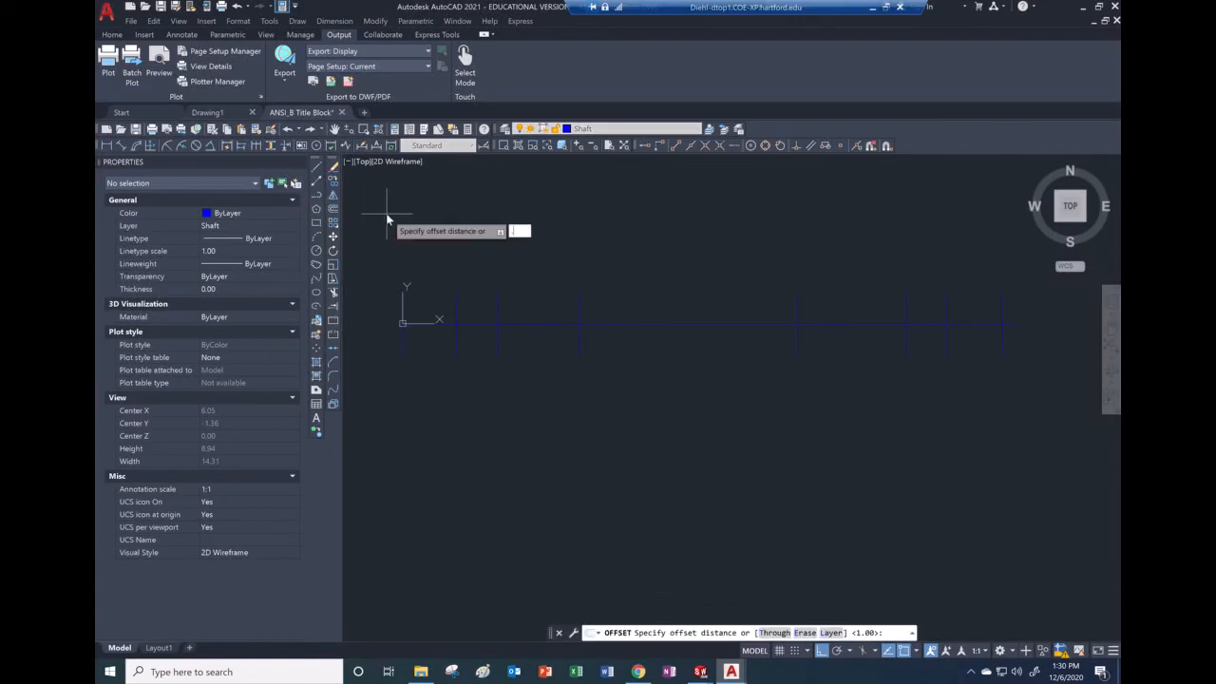
{"action": "type", "text": "5"}
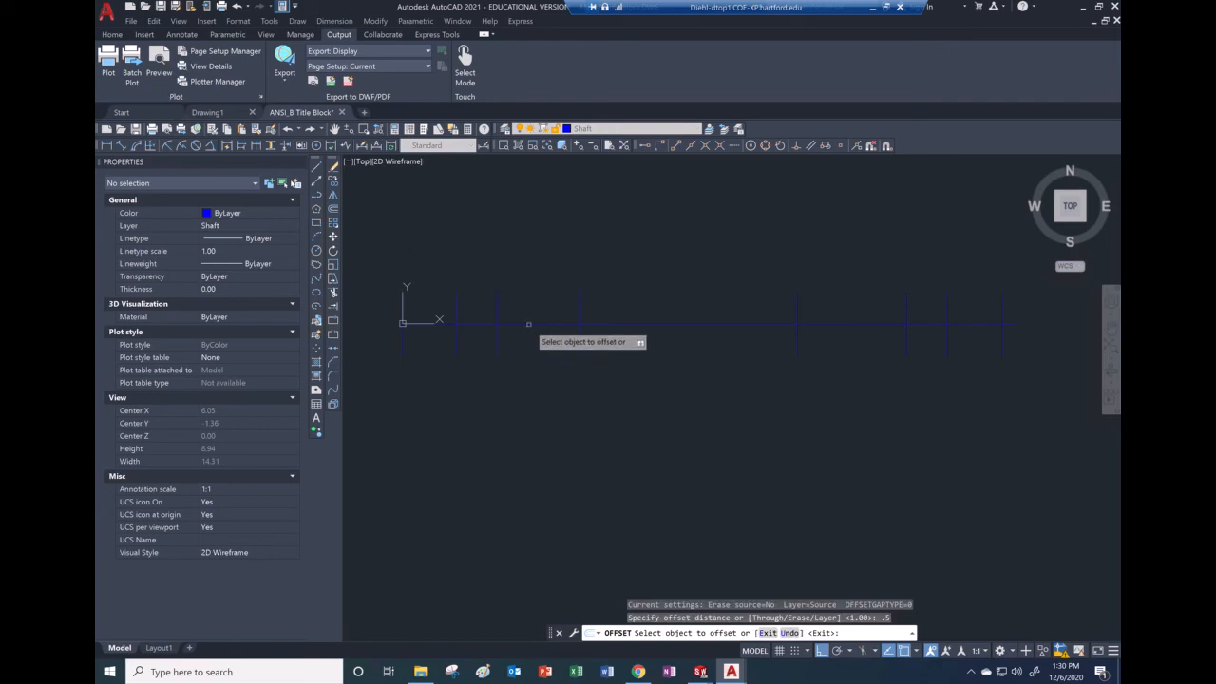
{"action": "left_click", "coordinate": [541, 324]}
{"action": "left_click", "coordinate": [541, 314]}
{"action": "left_click", "coordinate": [534, 324]}
{"action": "left_click", "coordinate": [535, 339]}
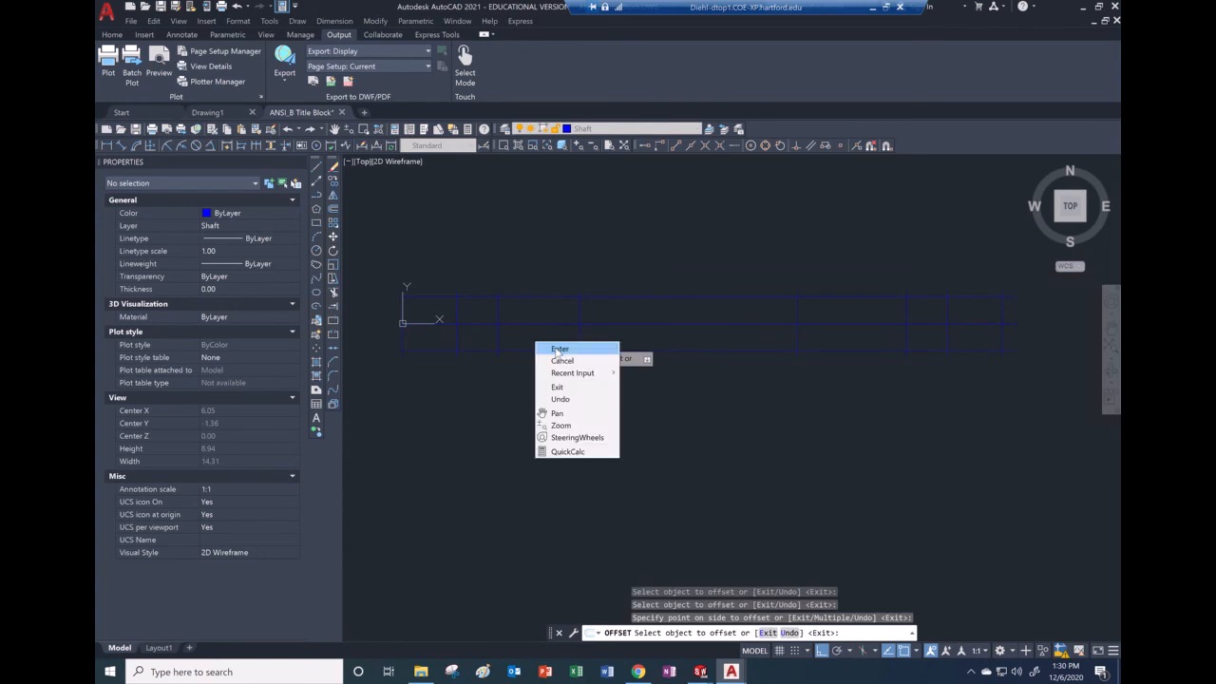
{"action": "key", "text": "Return"}
- Offset the horizontal centerline 0.7 both above and below for the 1.4 in diameter
{"action": "right_click", "coordinate": [516, 256]}
{"action": "left_click", "coordinate": [532, 264]}
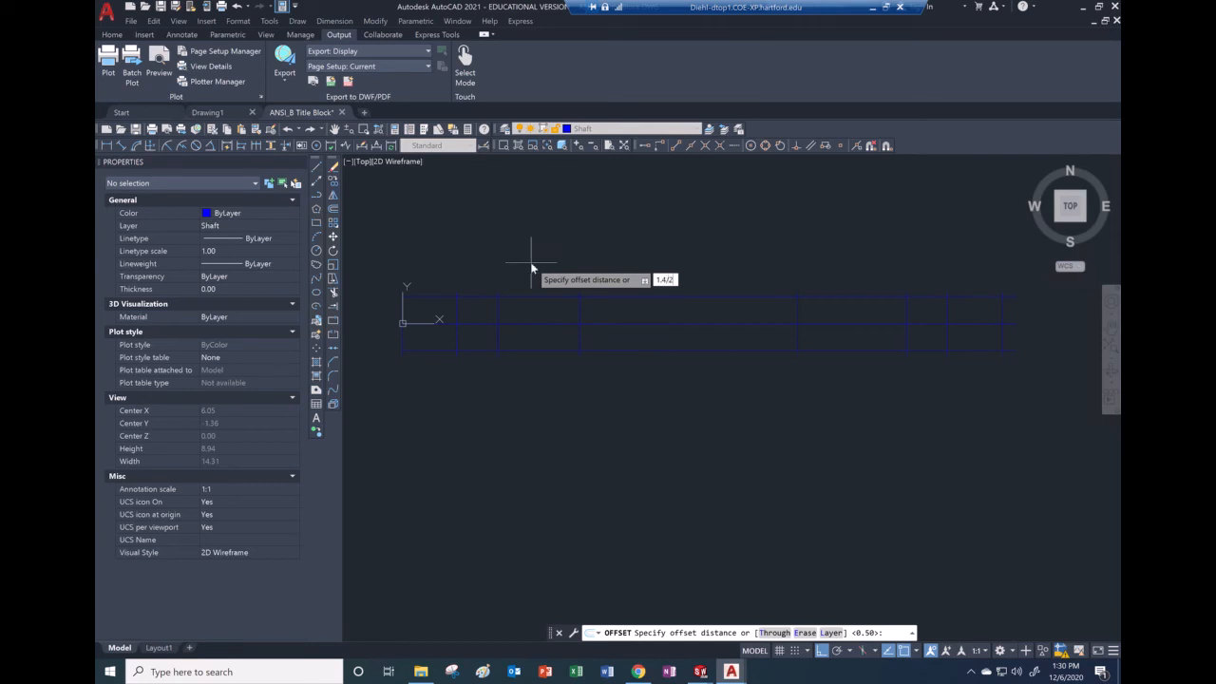
{"action": "key", "text": "Return"}
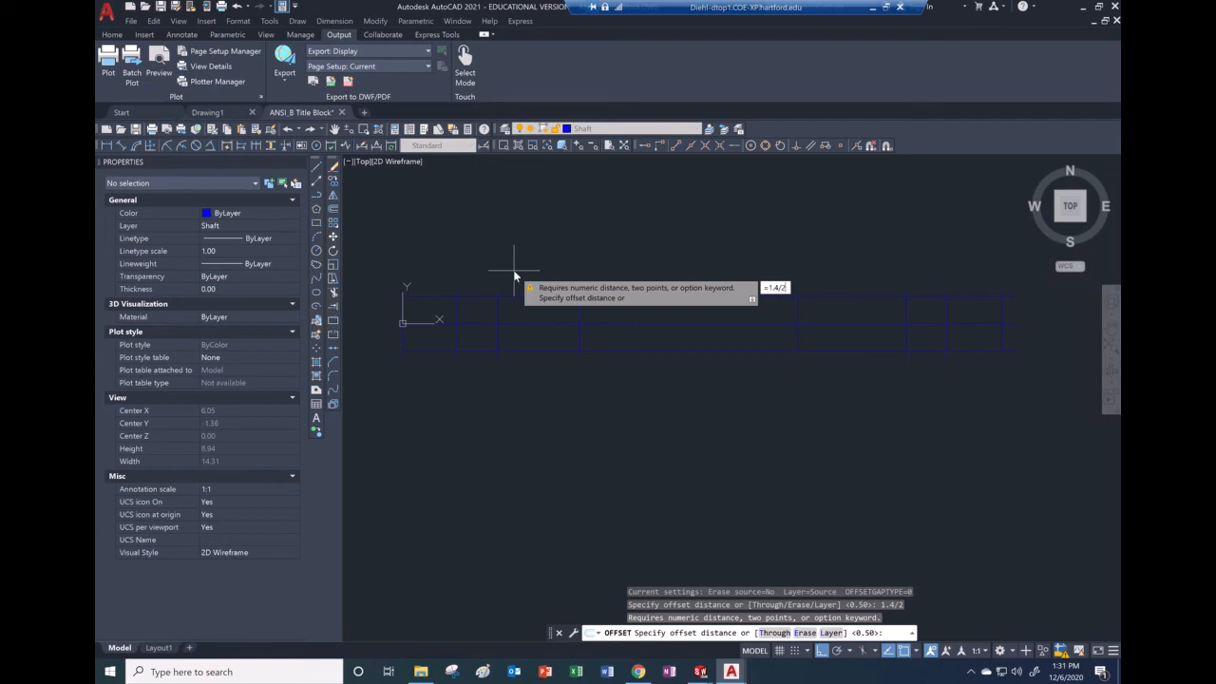
{"action": "key", "text": "Return"}
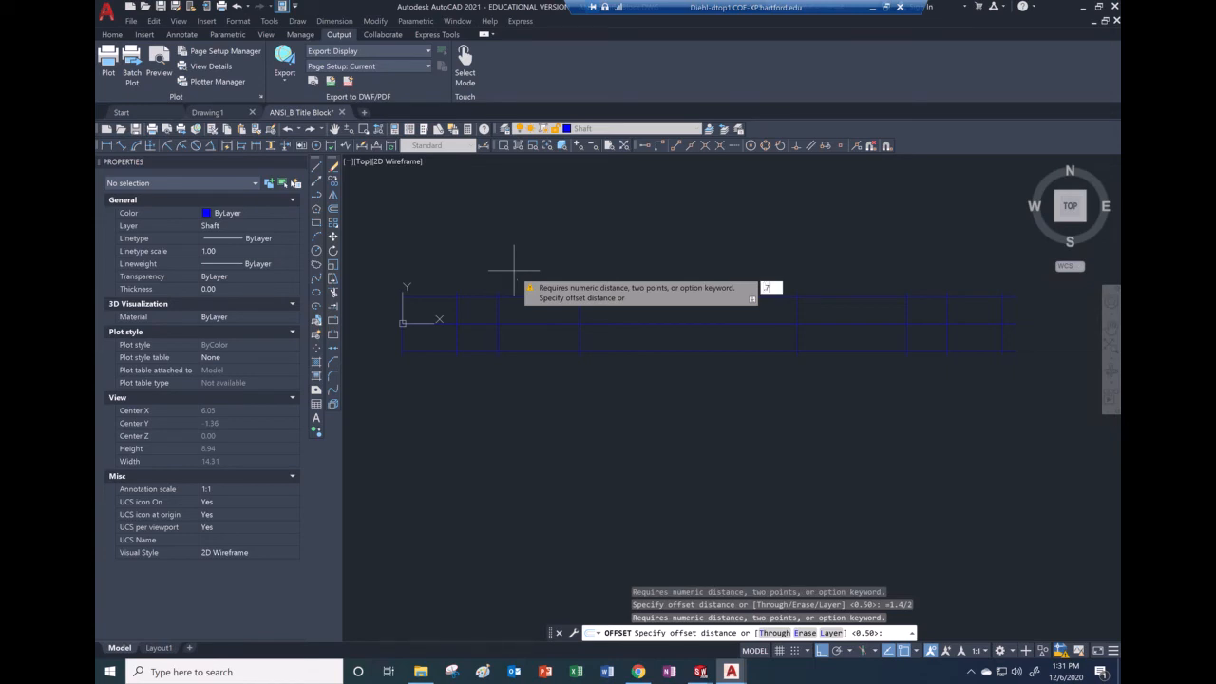
{"action": "type", "text": ".7"}
{"action": "key", "text": "Return"}
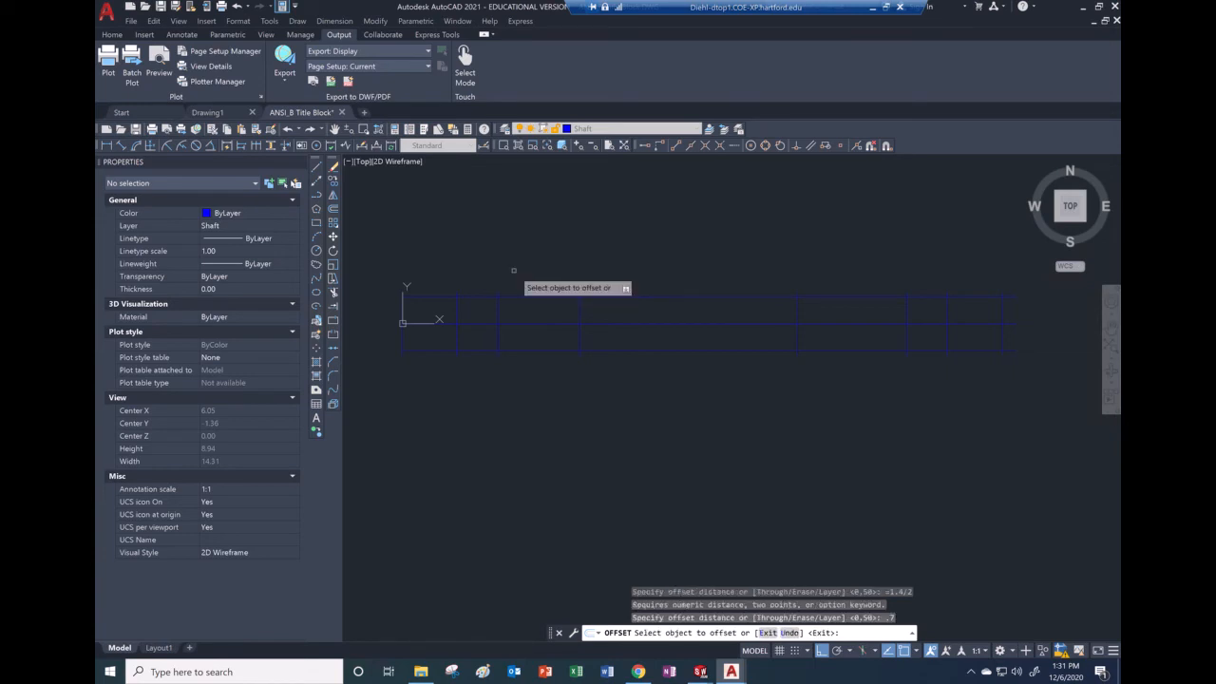
{"action": "left_click", "coordinate": [522, 323]}
{"action": "left_click", "coordinate": [530, 276]}
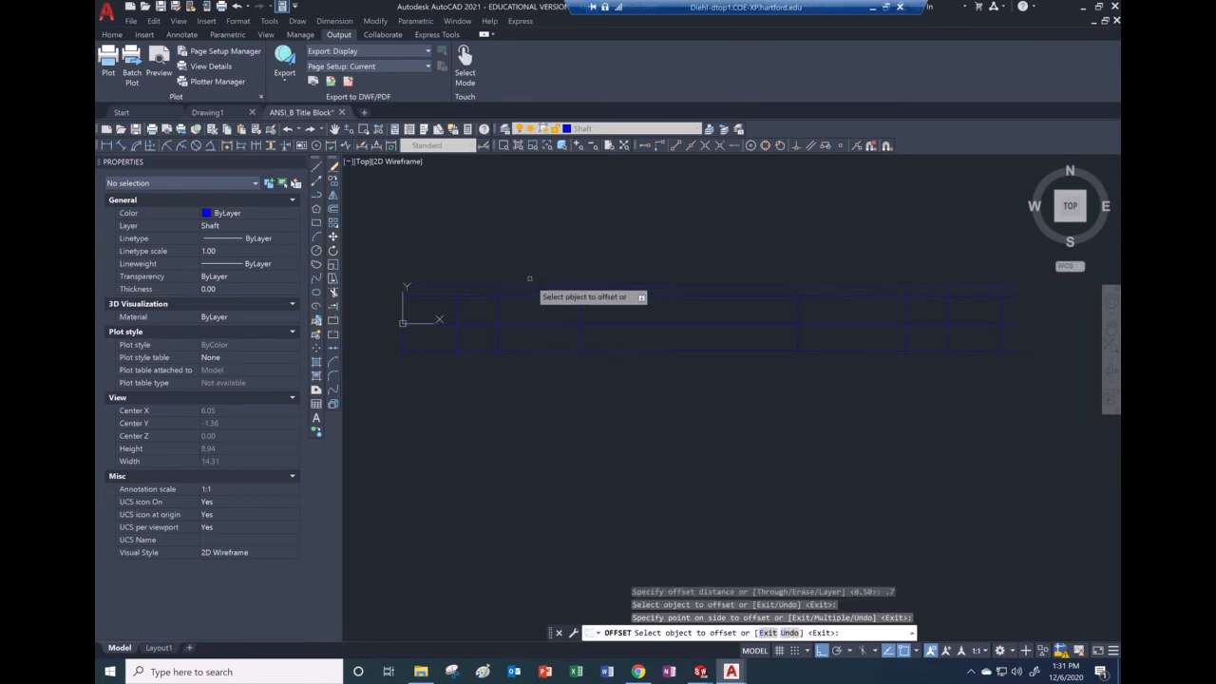
{"action": "left_click", "coordinate": [531, 326]}
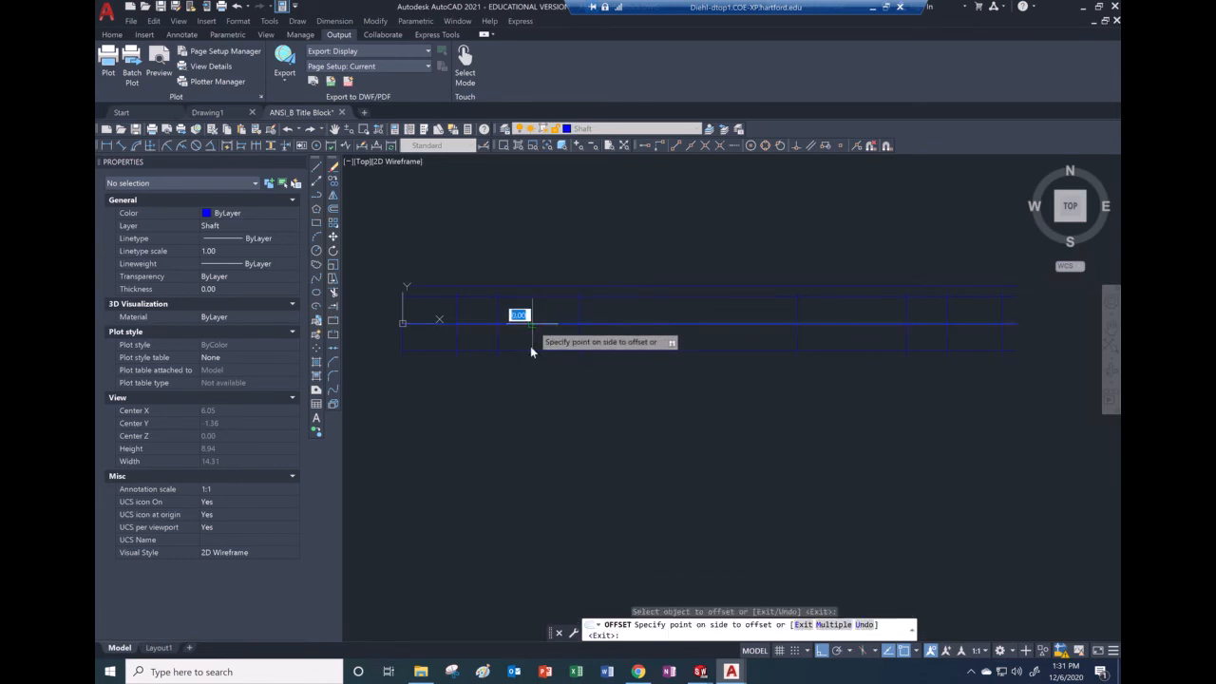
{"action": "left_click", "coordinate": [533, 376]}
{"action": "right_click", "coordinate": [534, 376]}
{"action": "left_click", "coordinate": [558, 384]}
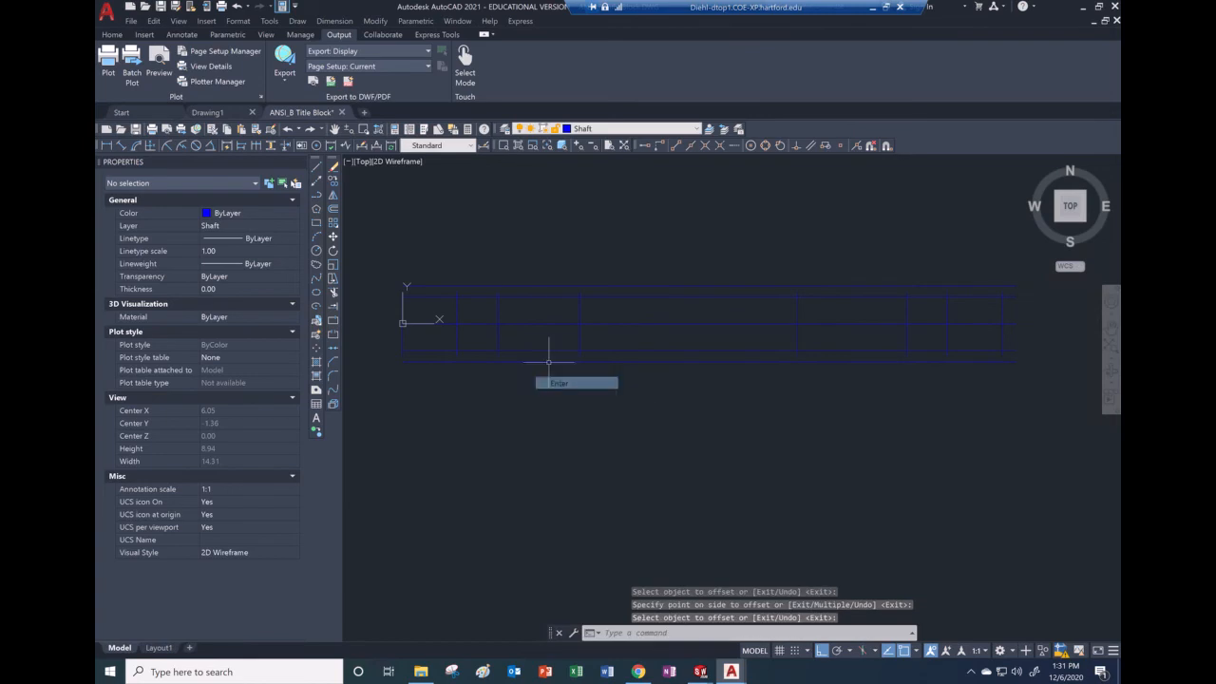
- Offset the horizontal centerline 0.8125 both above and below for the next shaft diameter
{"action": "right_click", "coordinate": [544, 249]}
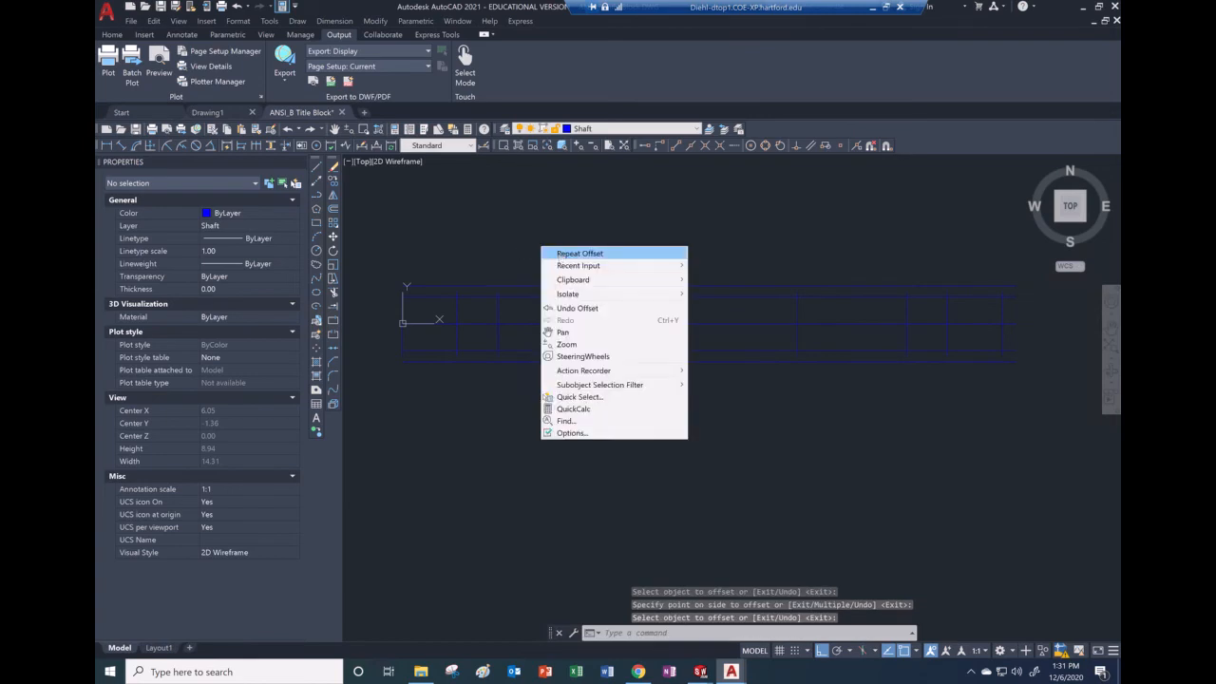
{"action": "left_click", "coordinate": [570, 253]}
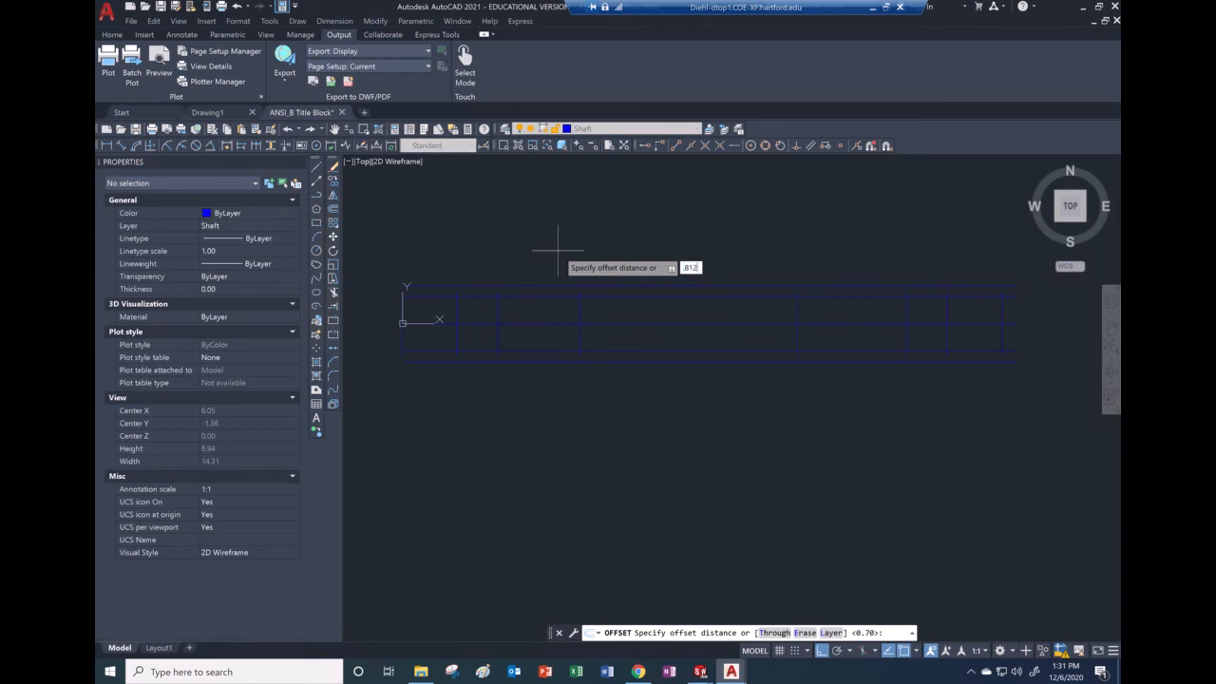
{"action": "key", "text": "Return"}
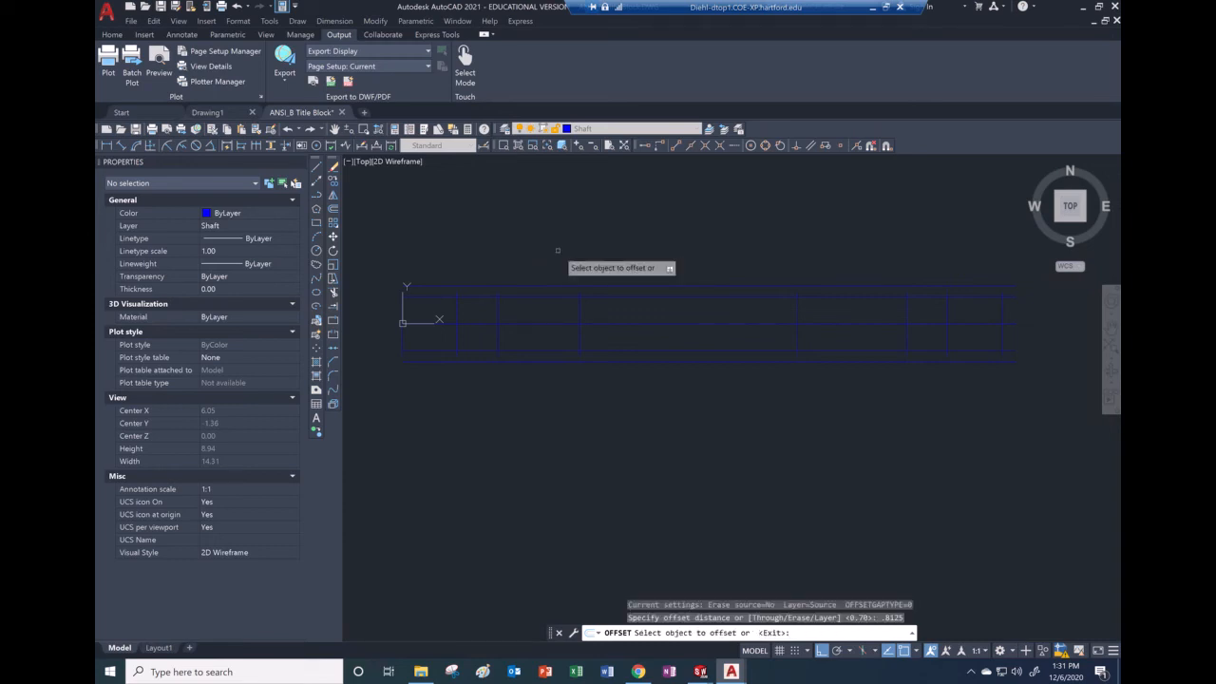
{"action": "left_click", "coordinate": [537, 286]}
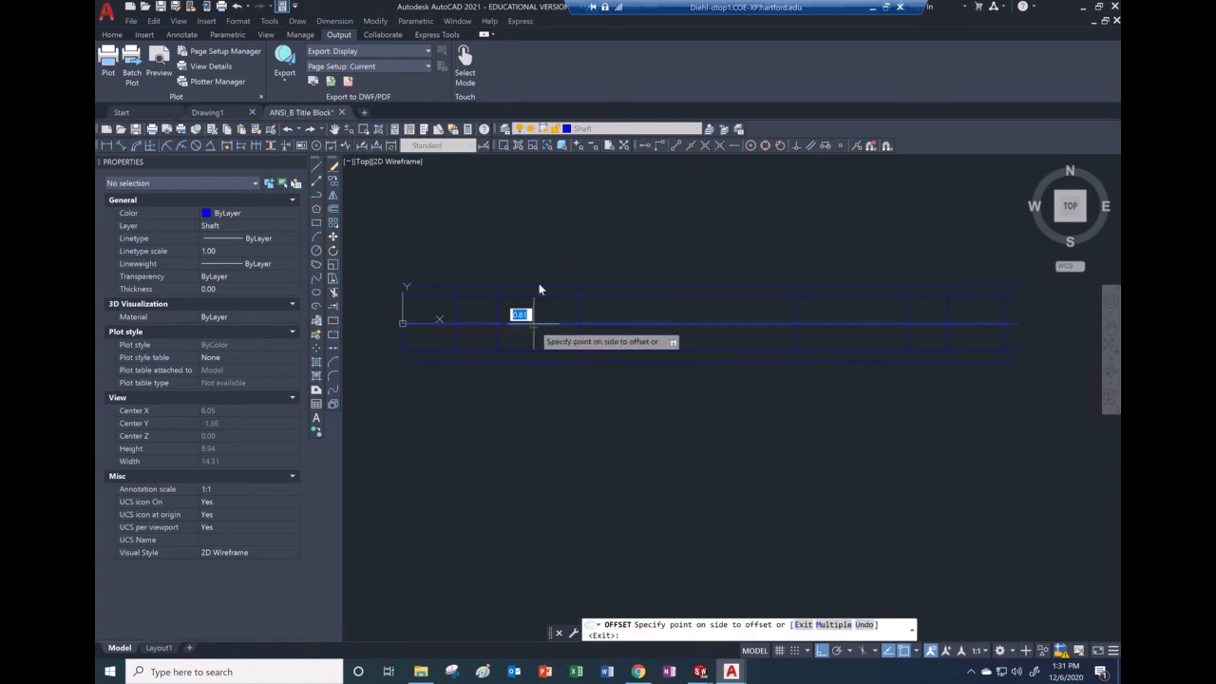
{"action": "left_click", "coordinate": [541, 261]}
{"action": "left_click", "coordinate": [543, 362]}
{"action": "left_click", "coordinate": [545, 394]}
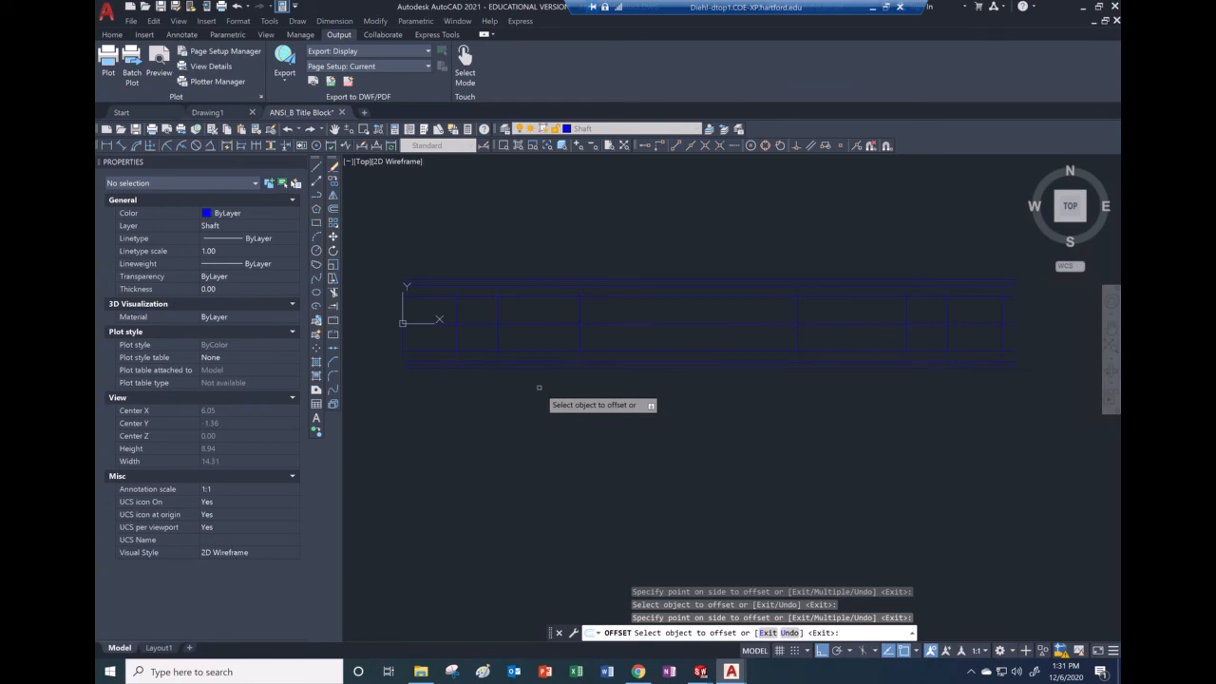
{"action": "right_click", "coordinate": [539, 388]}
{"action": "left_click", "coordinate": [558, 394]}
- Offset the horizontal centerline 1 both above and below for the largest shaft diameter
{"action": "right_click", "coordinate": [528, 392]}
{"action": "left_click", "coordinate": [561, 399]}
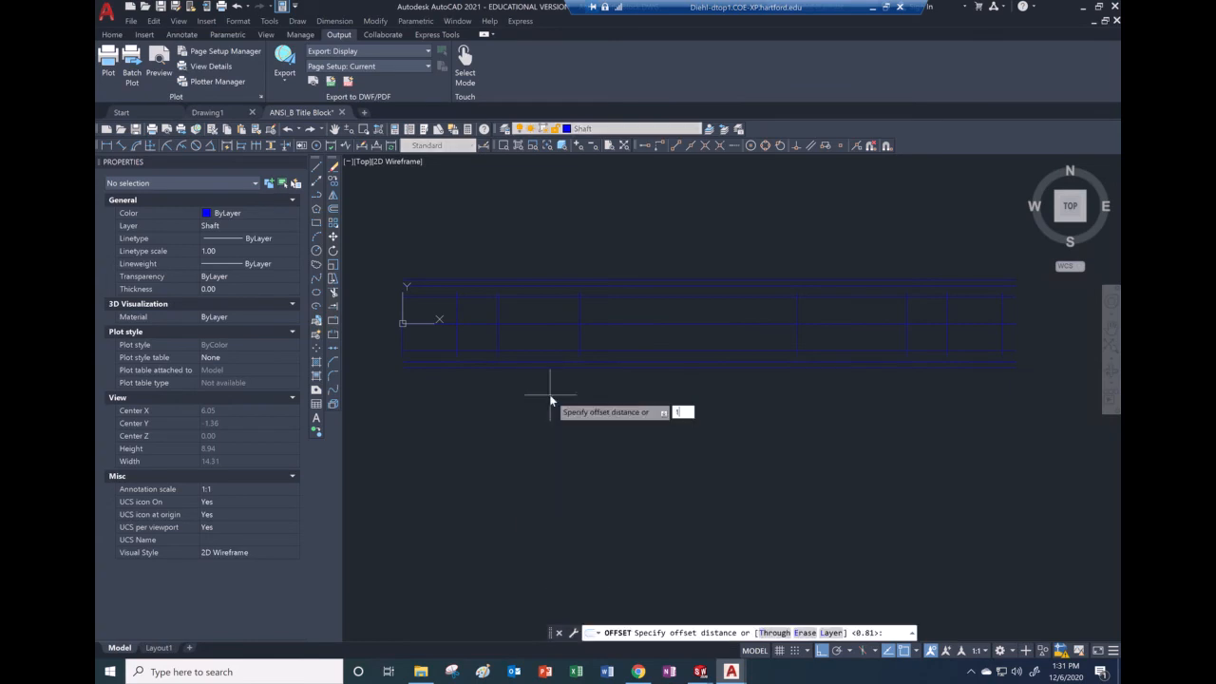
{"action": "type", "text": "1"}
{"action": "key", "text": "Return"}
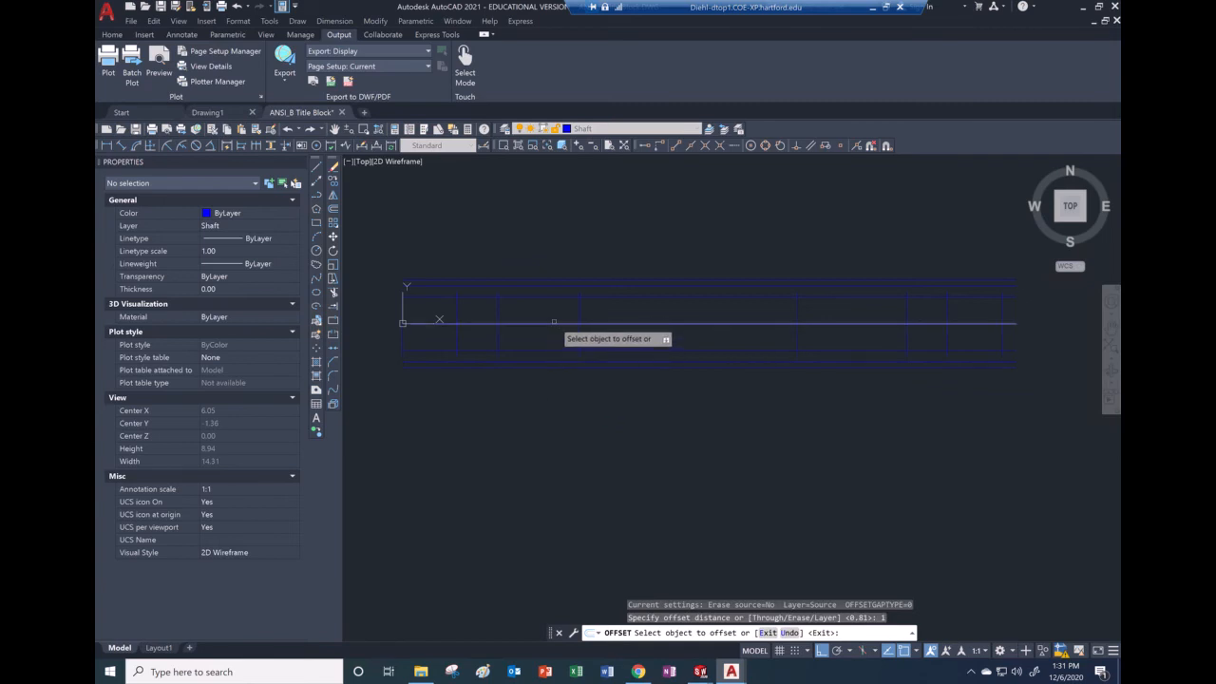
{"action": "left_click", "coordinate": [561, 255]}
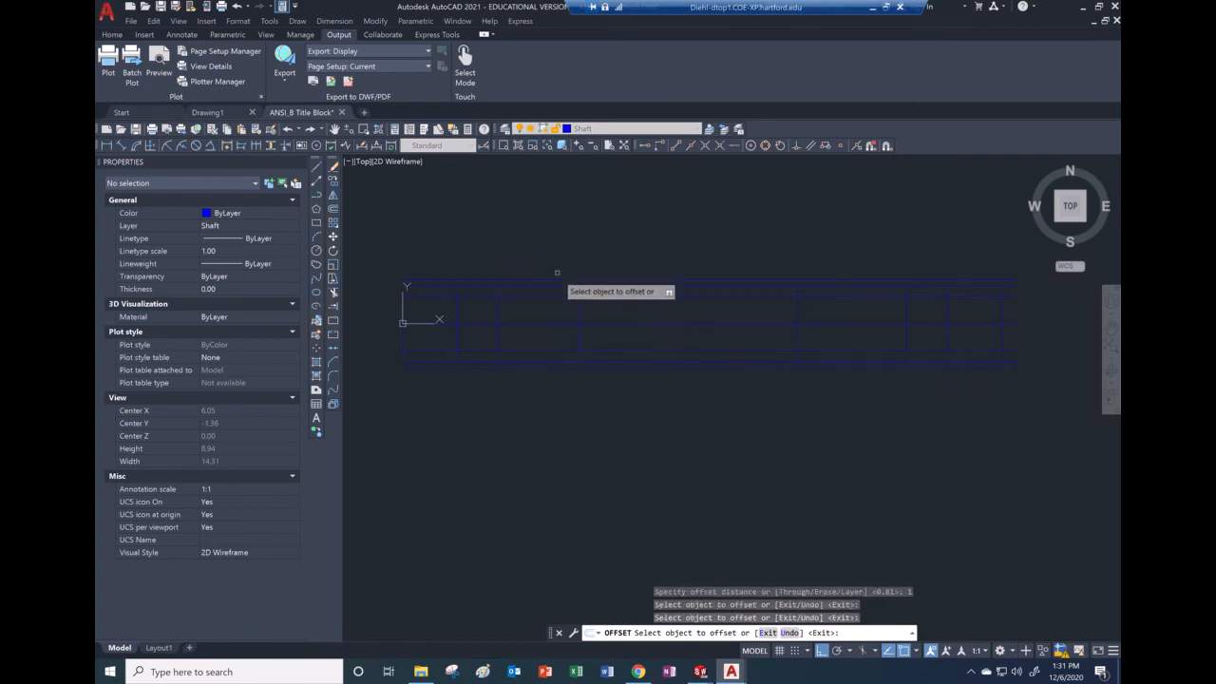
{"action": "left_click", "coordinate": [556, 326]}
{"action": "left_click", "coordinate": [564, 256]}
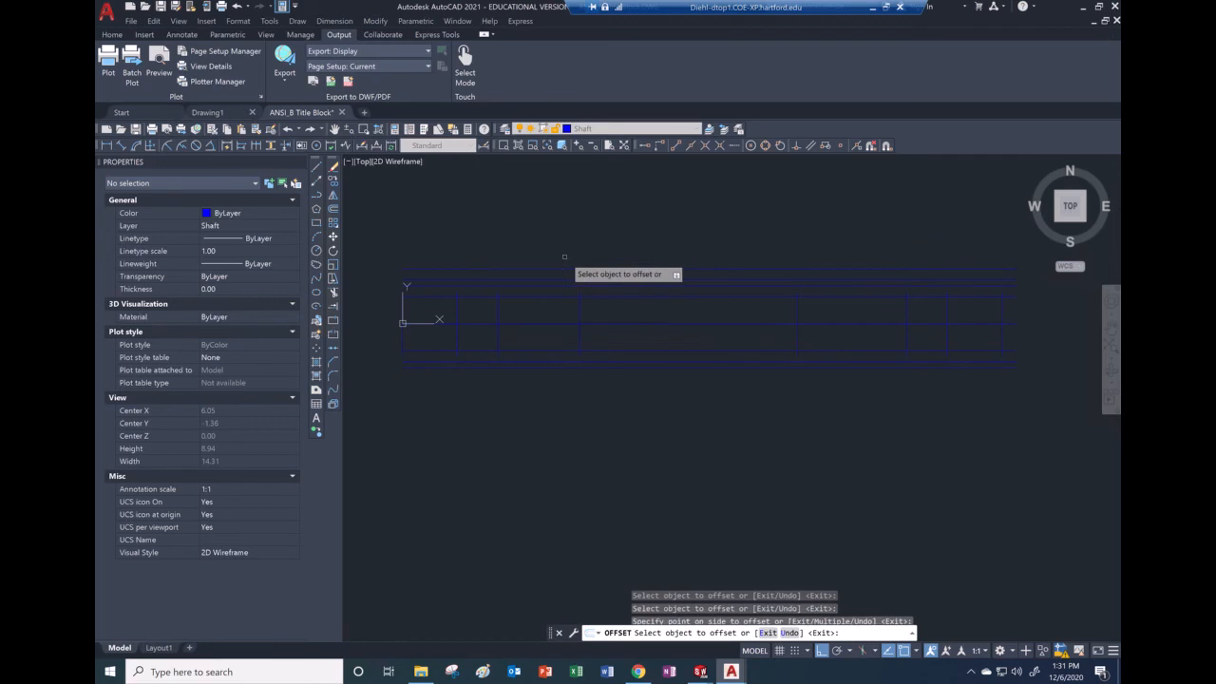
{"action": "left_click", "coordinate": [560, 323]}
{"action": "left_click", "coordinate": [554, 391]}
{"action": "right_click", "coordinate": [559, 399]}
{"action": "left_click", "coordinate": [583, 404]}
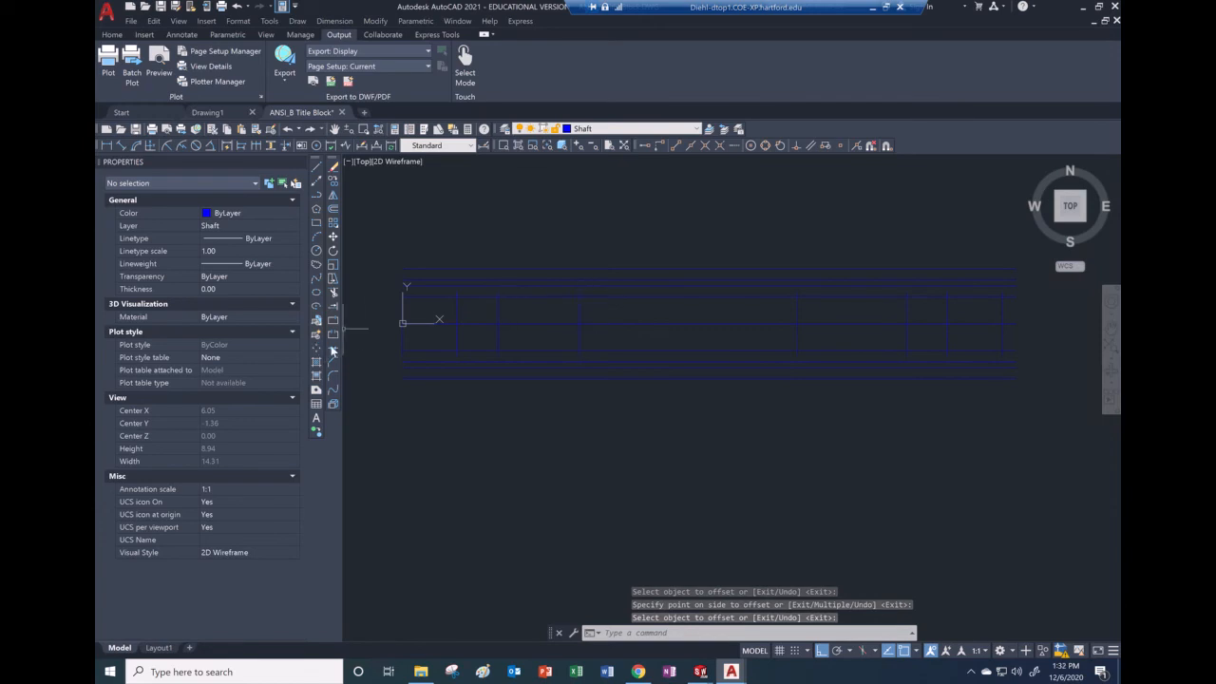
- Extend the vertical shoulder lines above and below the centerline to reach the outer diameter lines of their shaft sections
{"action": "left_click", "coordinate": [333, 306]}
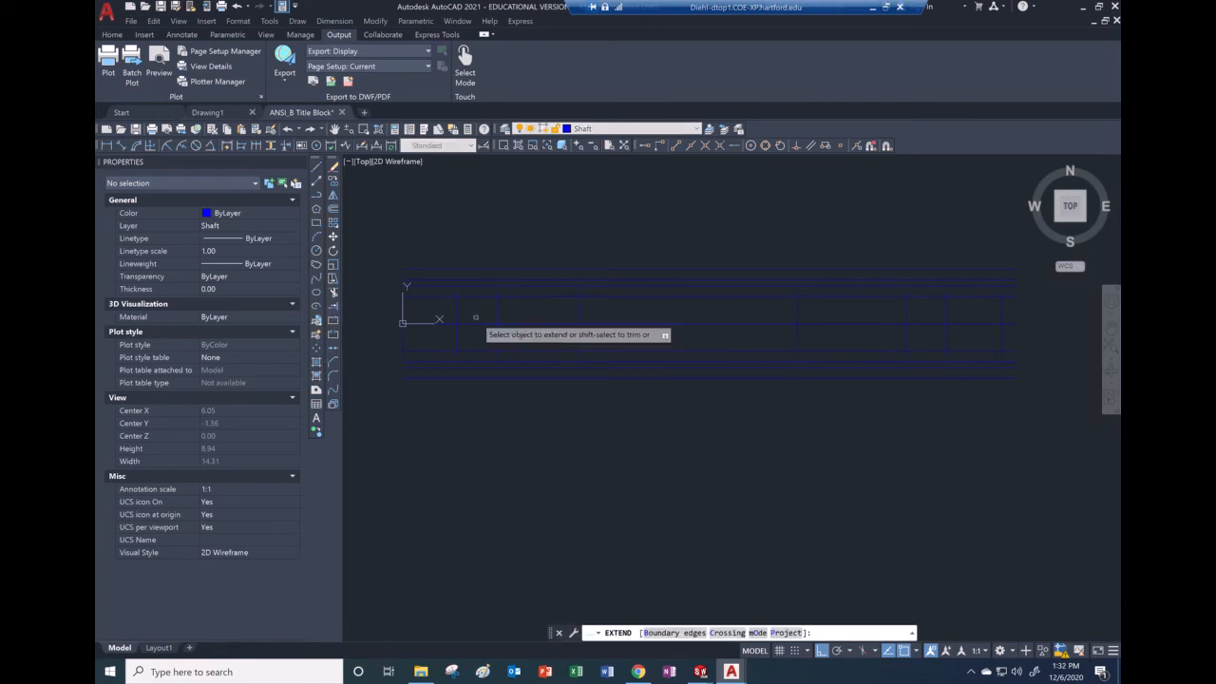
{"action": "left_click", "coordinate": [580, 311]}
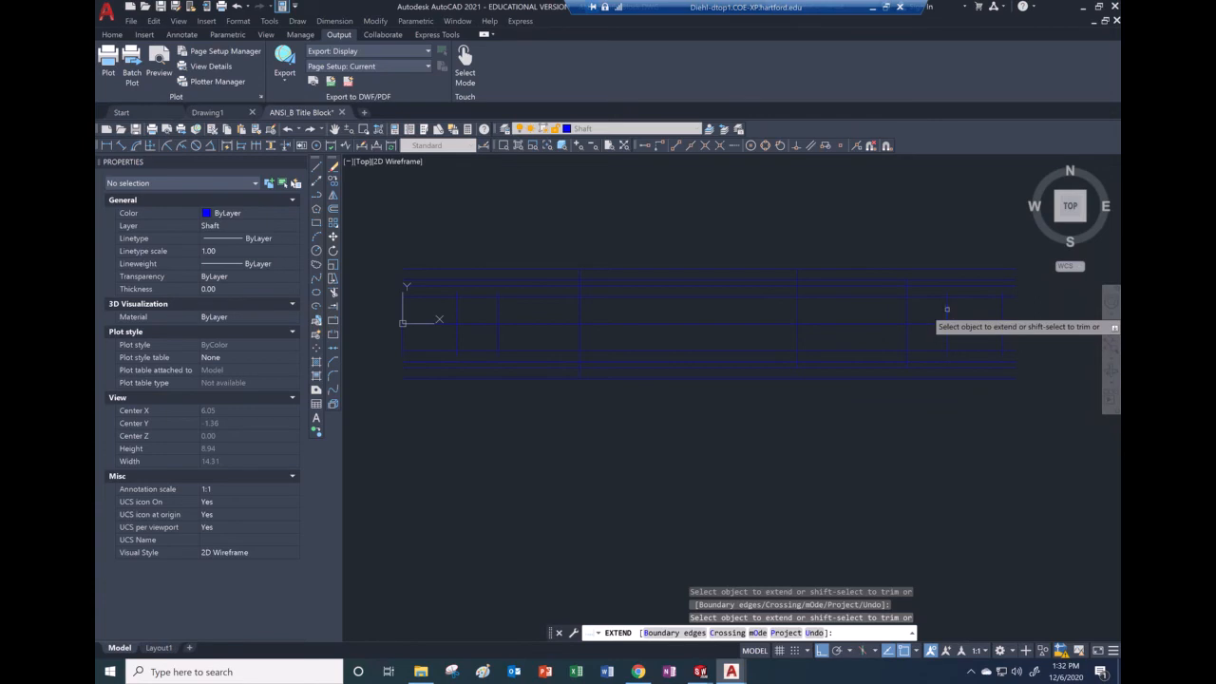
{"action": "left_click", "coordinate": [947, 340]}
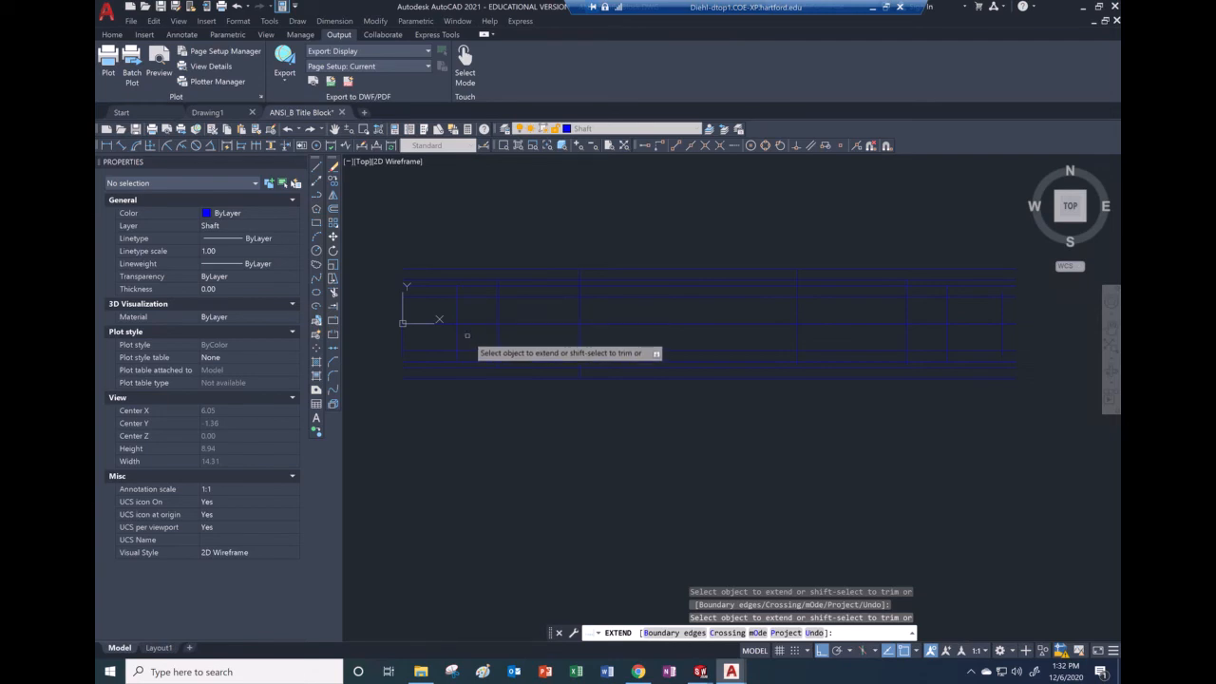
{"action": "key", "text": "Escape"}
{"action": "key", "text": "Escape"}
{"action": "key", "text": "Escape"}
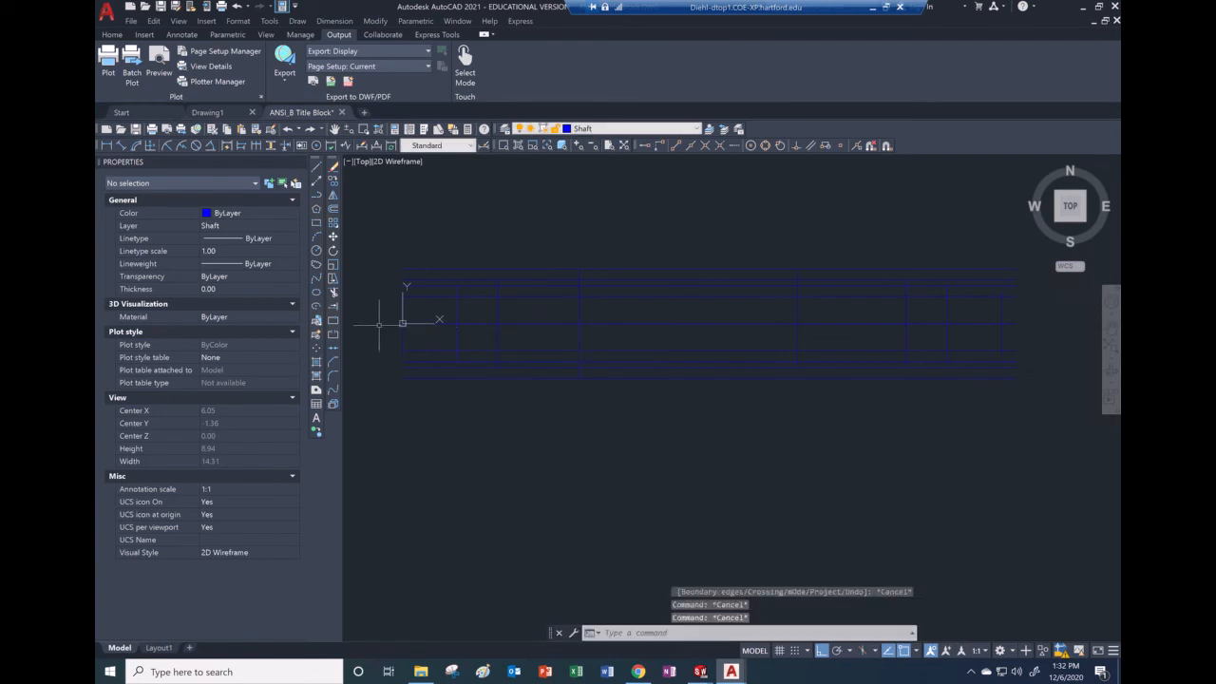
- Trim the diameter lines that overrun the shoulders at the shaft's left end, above and below the centerline
{"action": "left_click", "coordinate": [332, 294]}
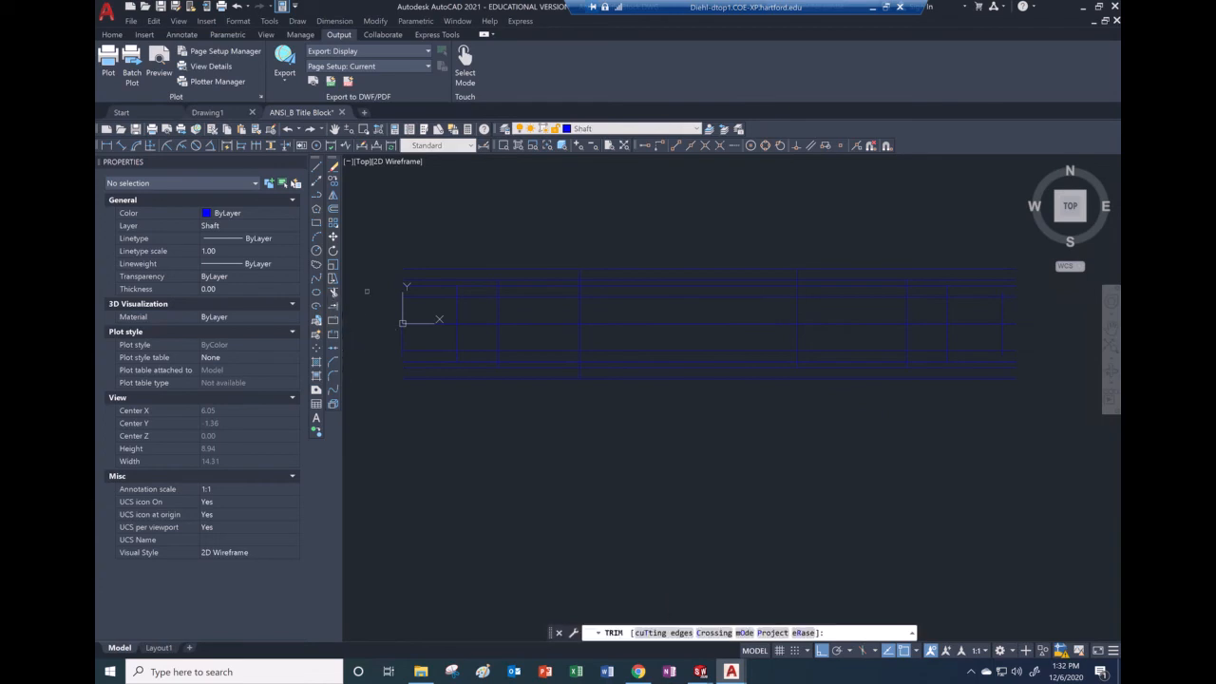
{"action": "left_click", "coordinate": [543, 267]}
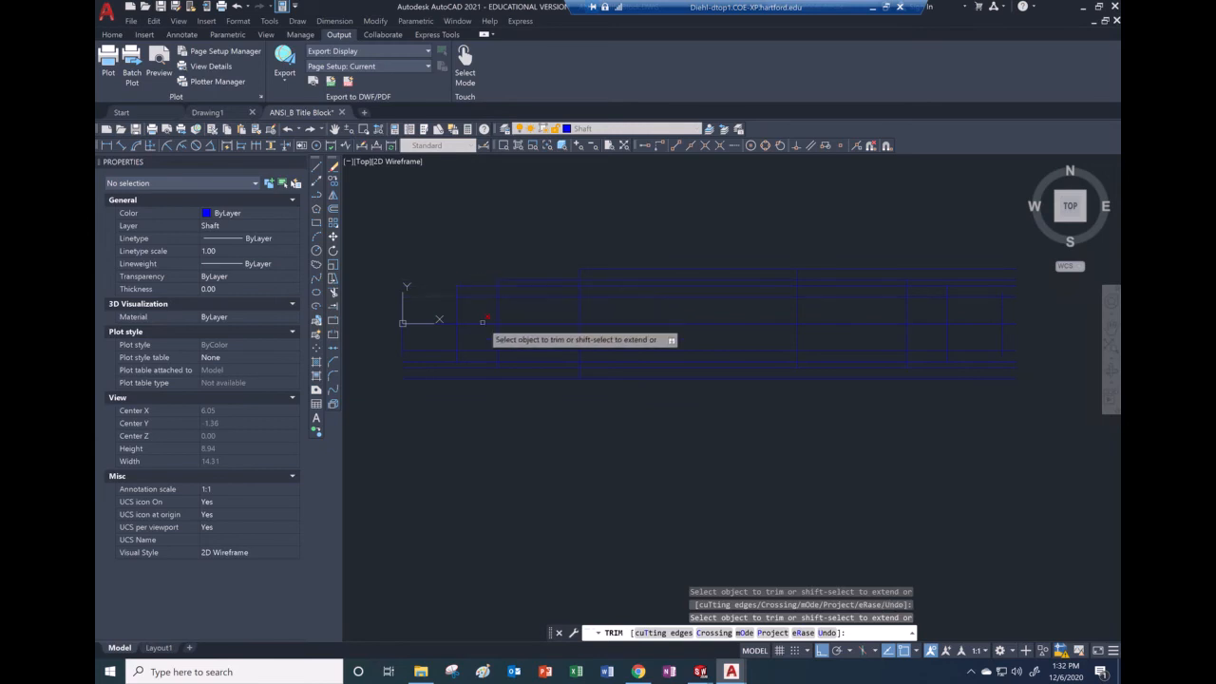
{"action": "left_click", "coordinate": [432, 370]}
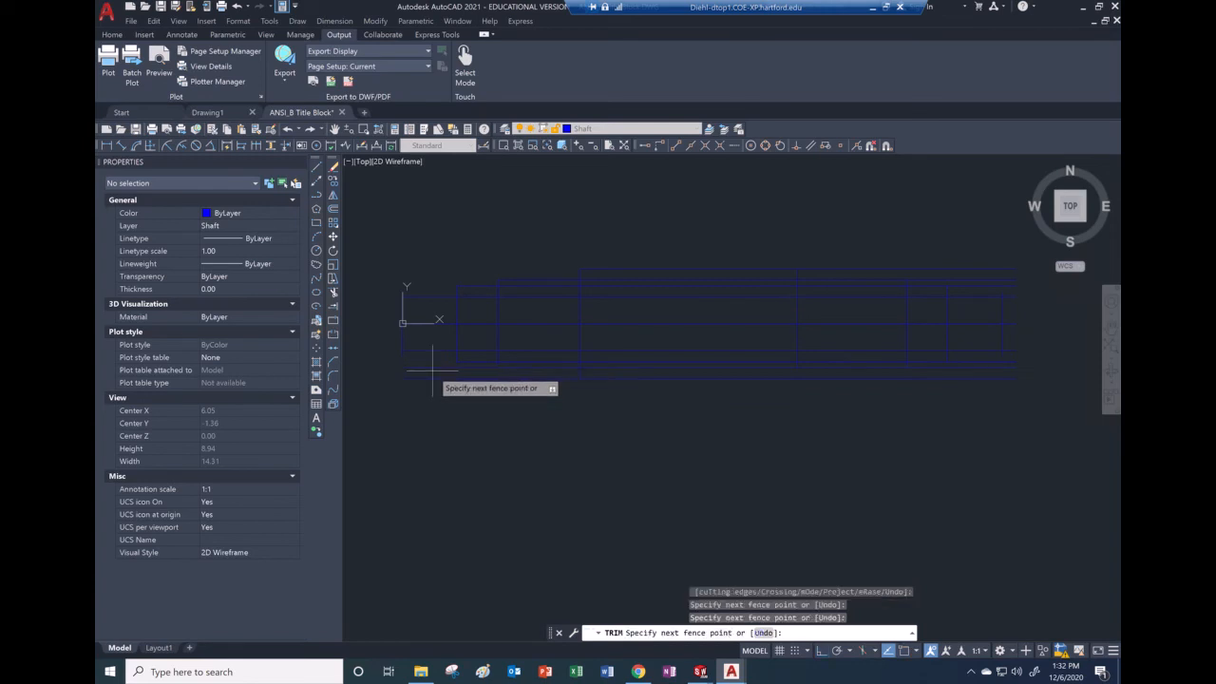
{"action": "key", "text": "Return"}
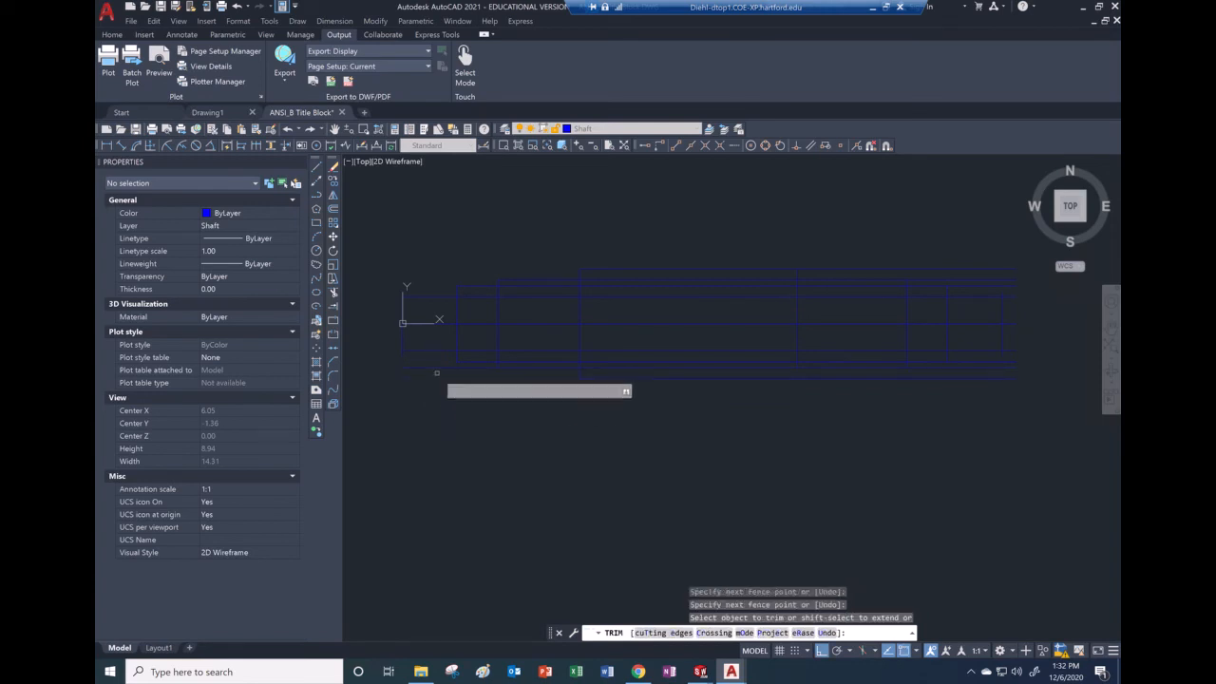
{"action": "left_click", "coordinate": [436, 368]}
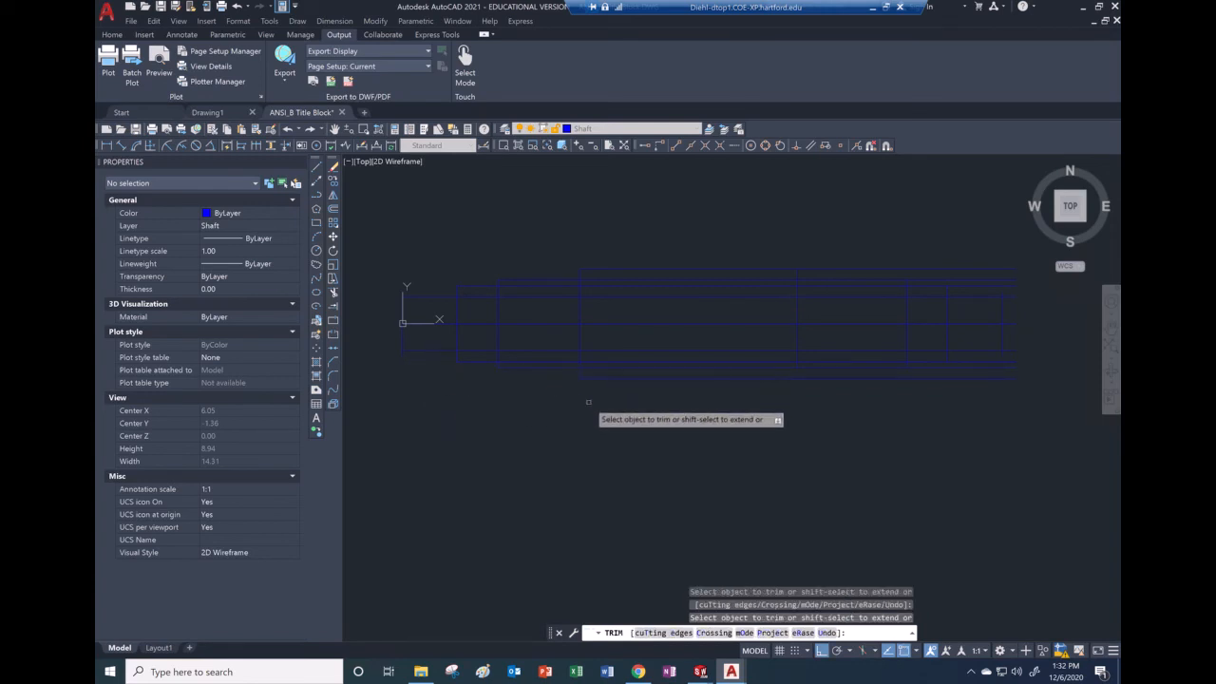
- Trim the diameter lines that overrun the shoulders at the shaft's right end, above and below the centerline
{"action": "left_click", "coordinate": [822, 251]}
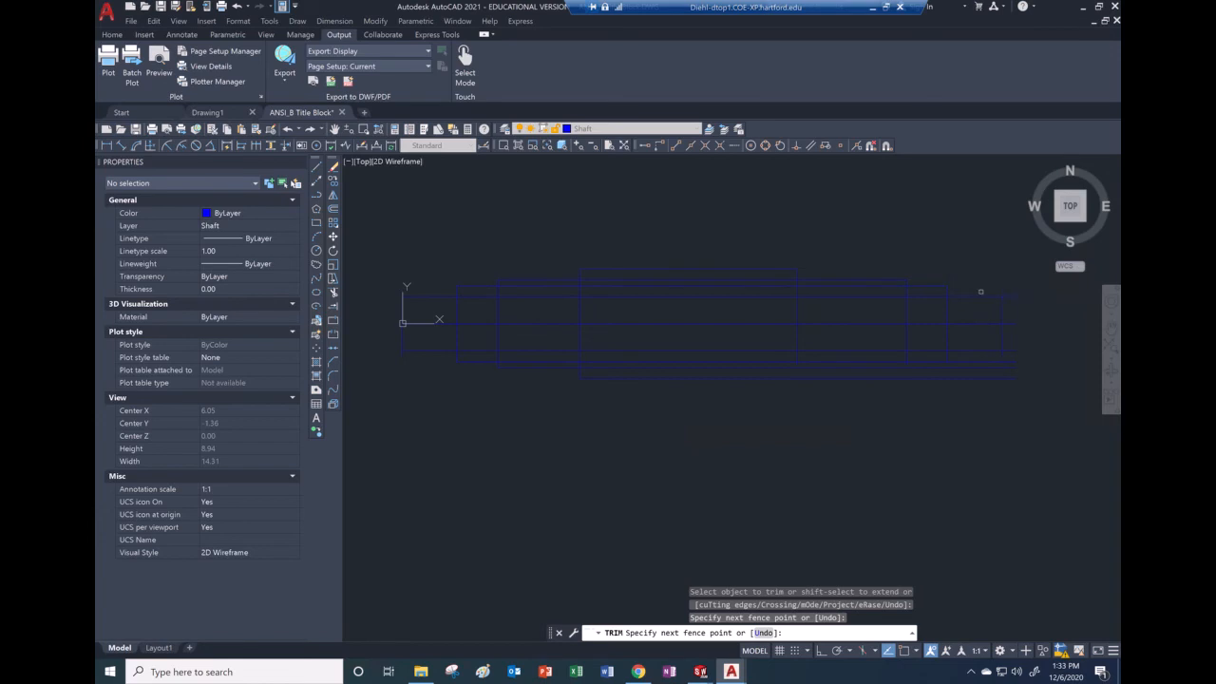
{"action": "key", "text": "Return"}
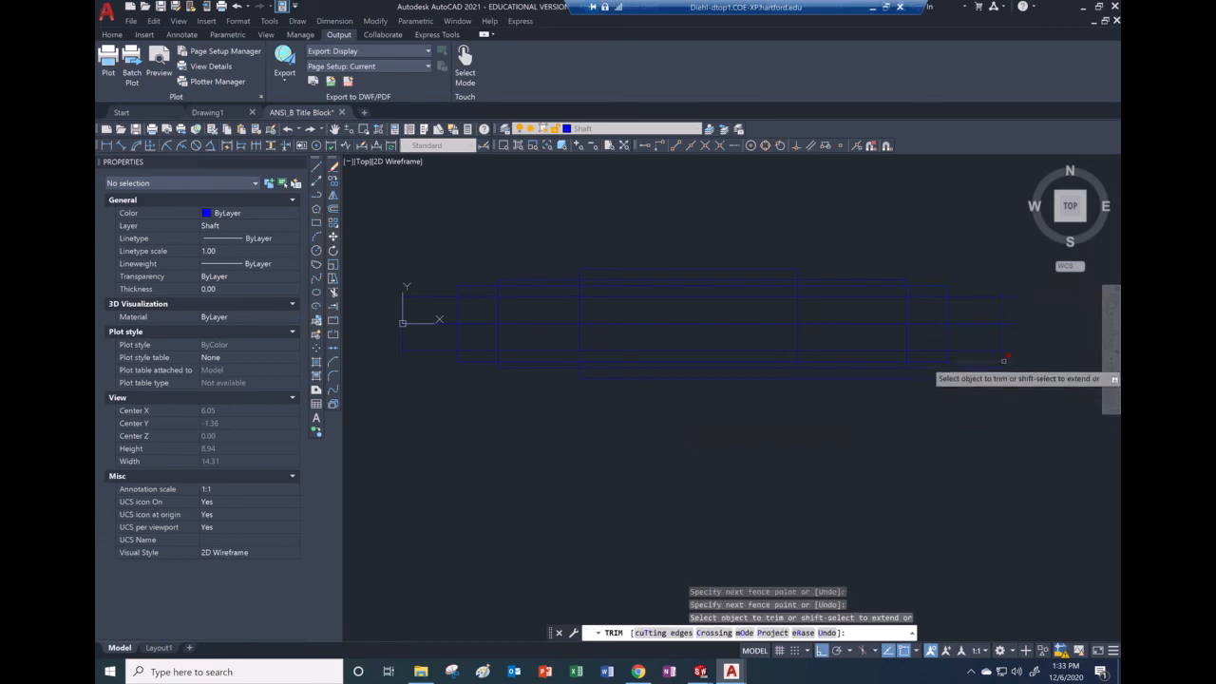
{"action": "left_click", "coordinate": [971, 359]}
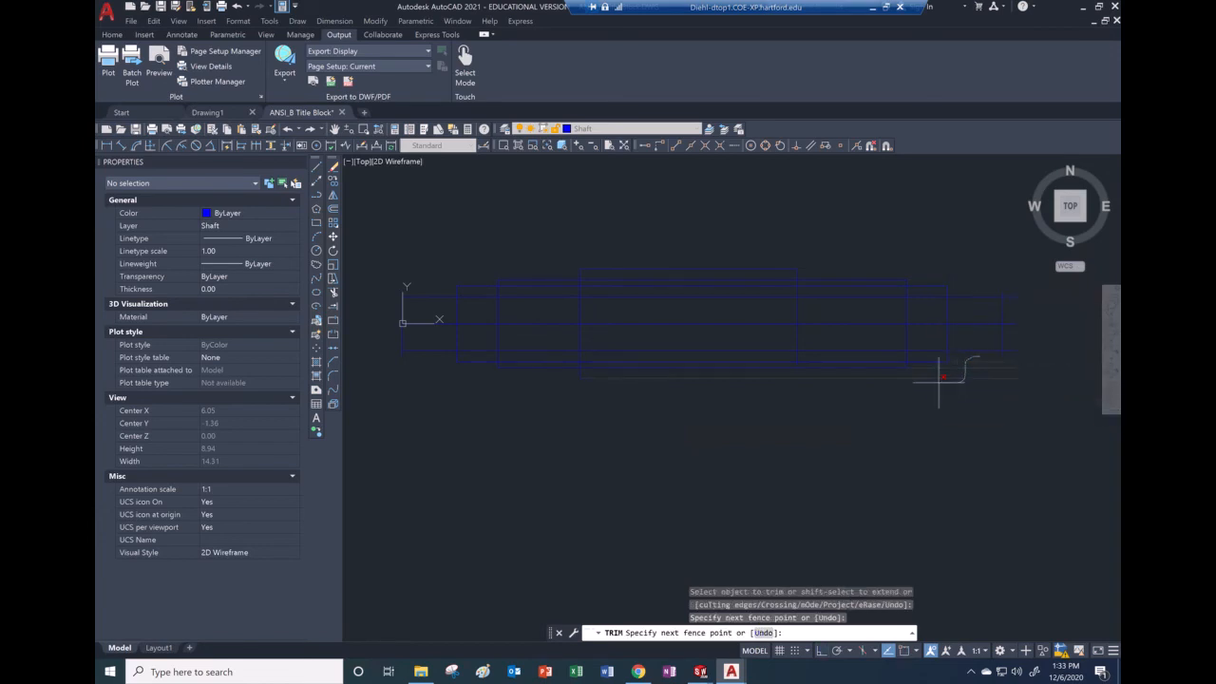
{"action": "left_click", "coordinate": [939, 378]}
{"action": "key", "text": "Return"}
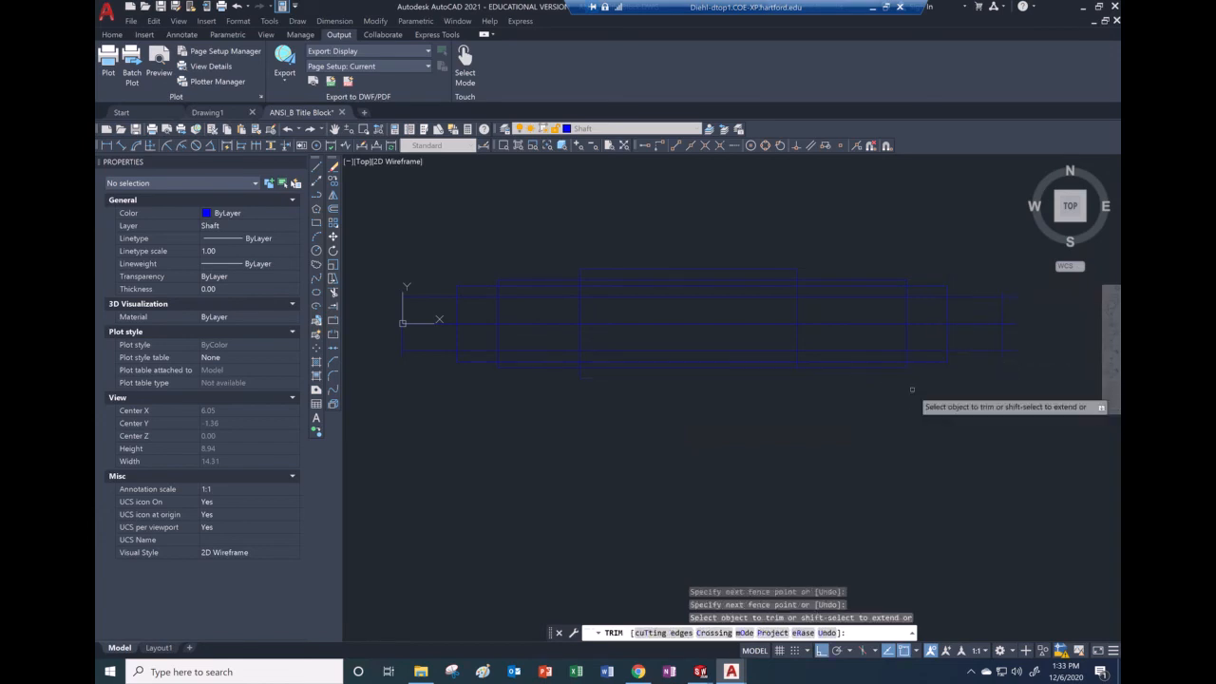
{"action": "left_click", "coordinate": [847, 369]}
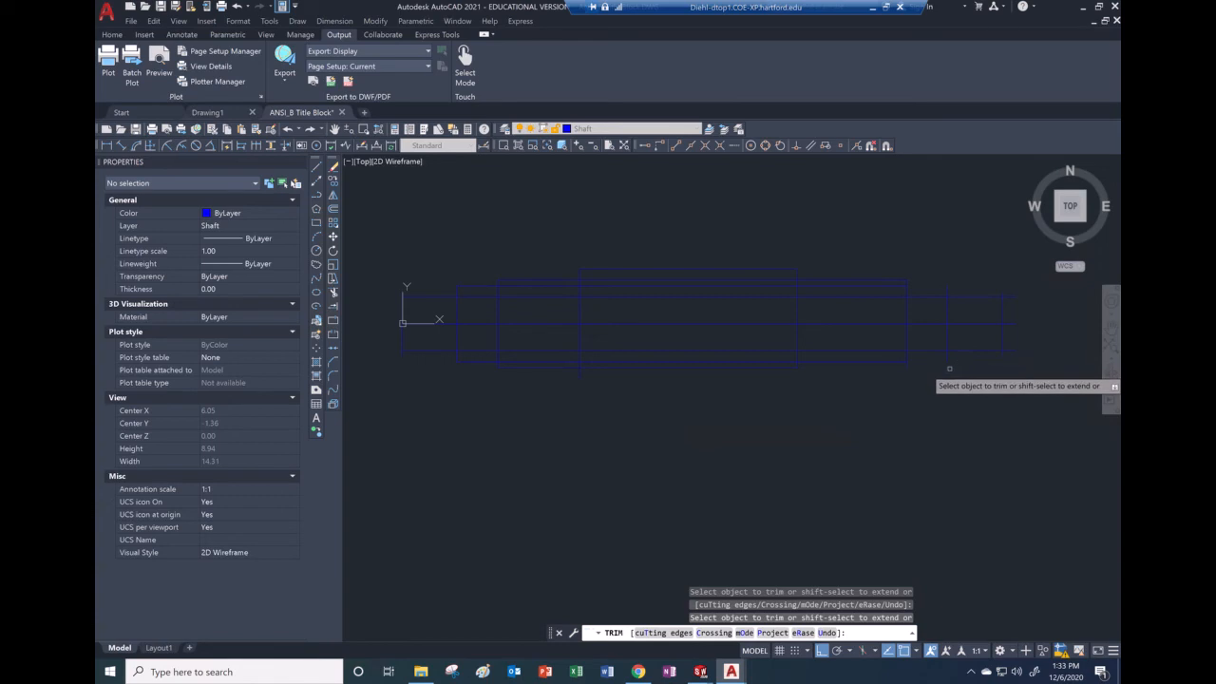
{"action": "key", "text": "Escape"}
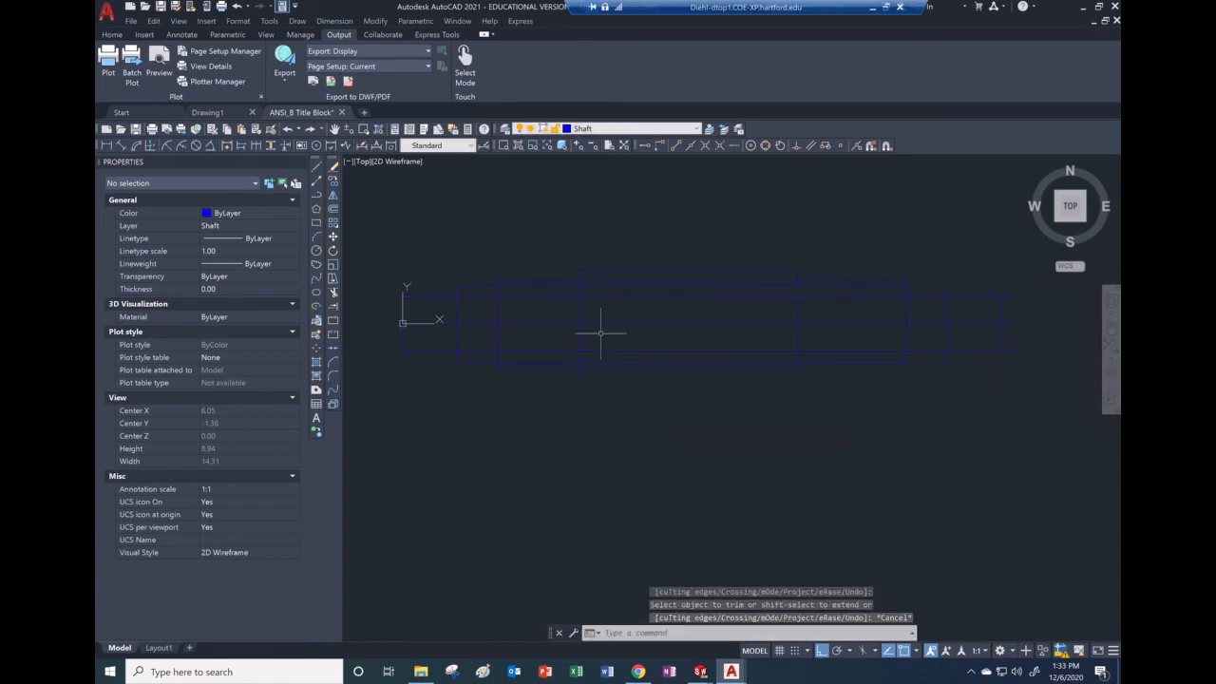
- Trim the leftover inner horizontal lines from the left and middle shaft sections, keeping the centerline and the outer edges
{"action": "left_click", "coordinate": [333, 292]}
{"action": "left_click", "coordinate": [592, 278]}
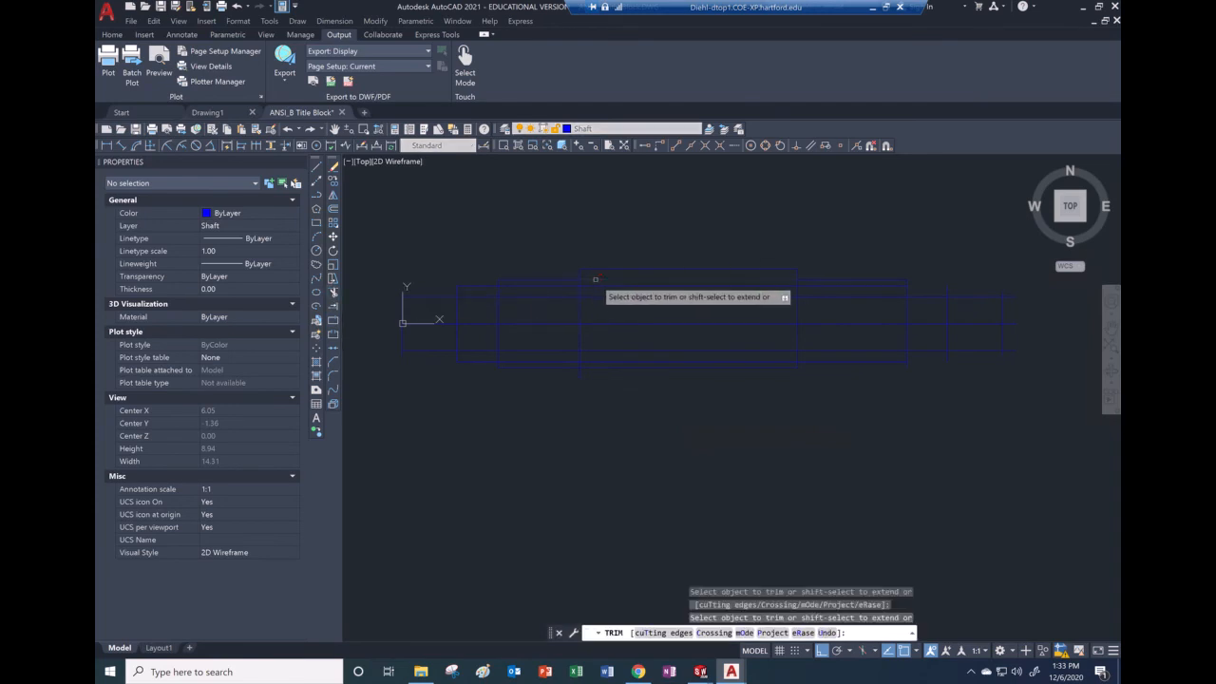
{"action": "left_click", "coordinate": [600, 285]}
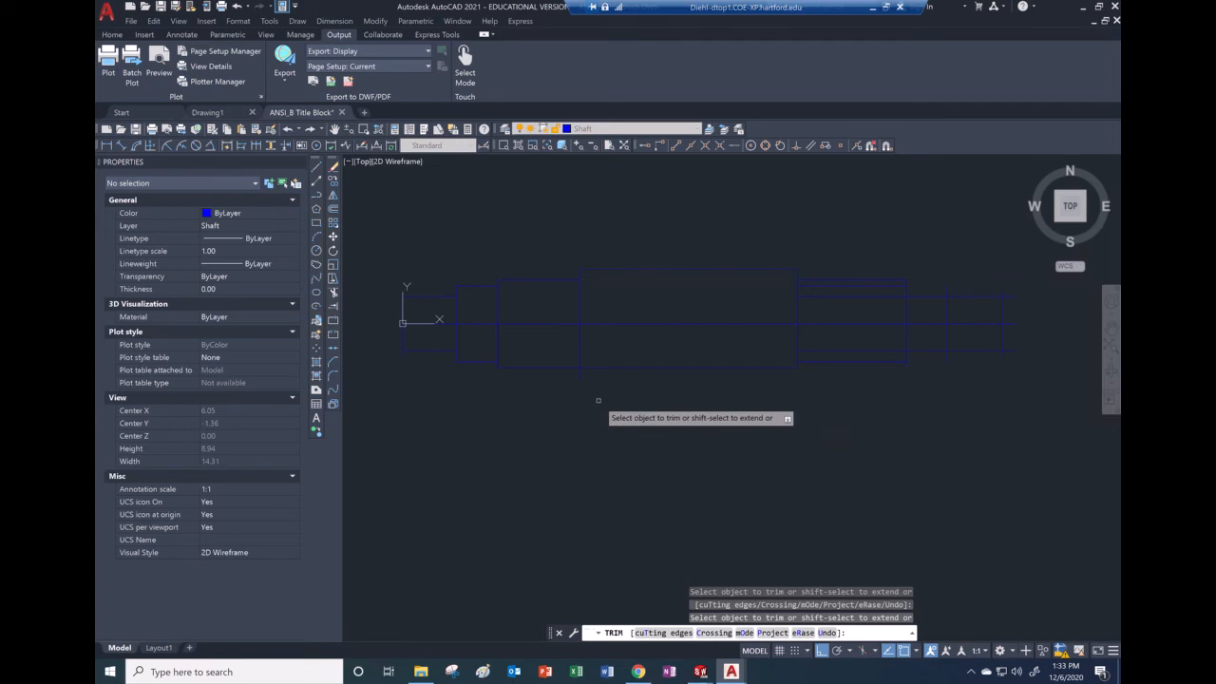
{"action": "key", "text": "Escape"}
- Measure the leftmost section's upper half from its top edge to the centerline with a temporary linear dimension
{"action": "scroll", "coordinate": [503, 369], "scroll_direction": "down", "scroll_amount": 2}
{"action": "scroll", "coordinate": [494, 348], "scroll_direction": "down", "scroll_amount": 4}
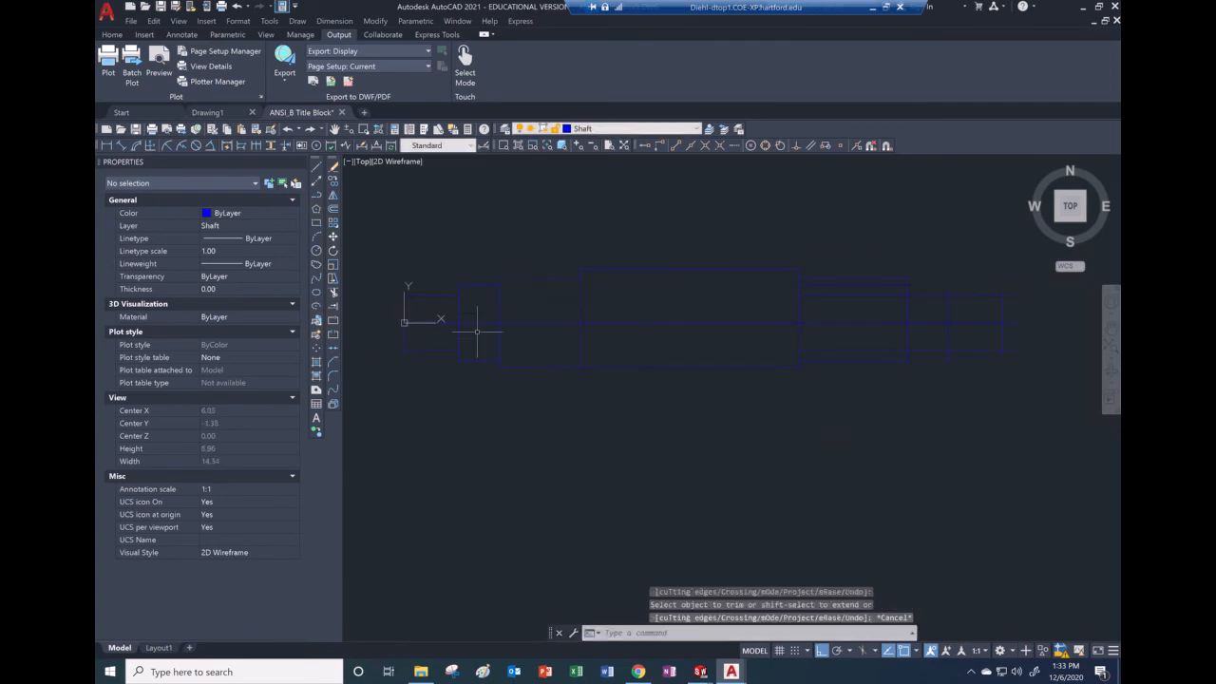
{"action": "scroll", "coordinate": [496, 339], "scroll_direction": "up", "scroll_amount": 2}
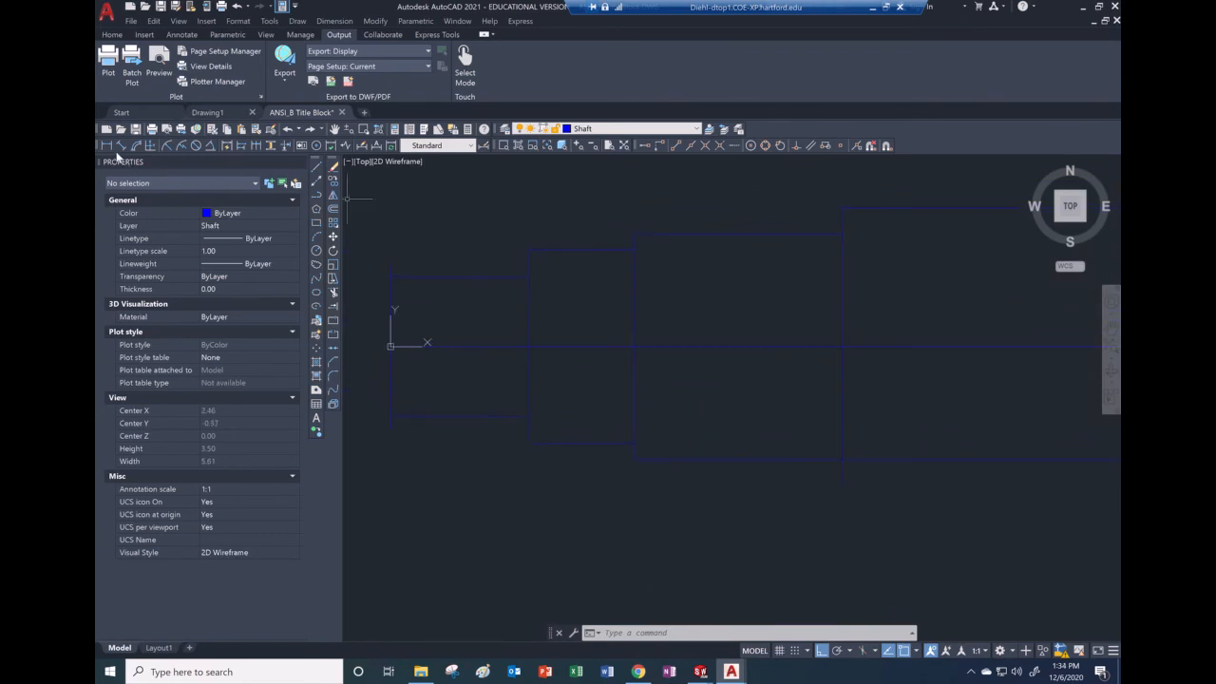
{"action": "left_click", "coordinate": [108, 146]}
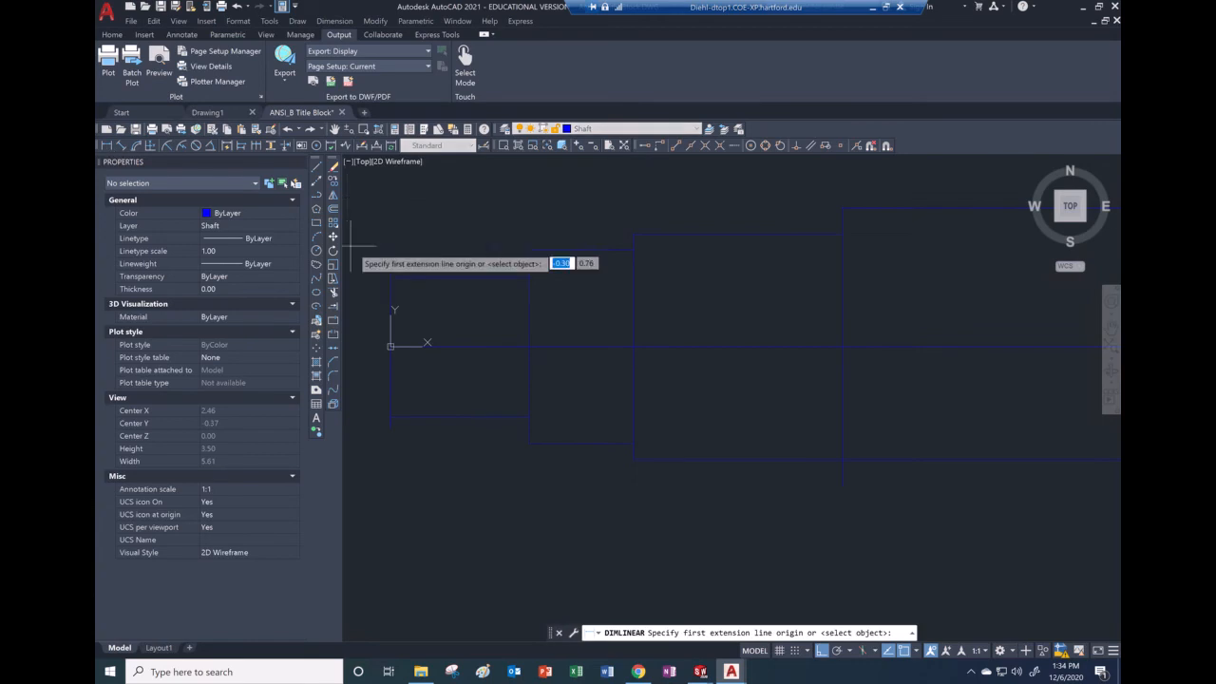
{"action": "left_click", "coordinate": [389, 278]}
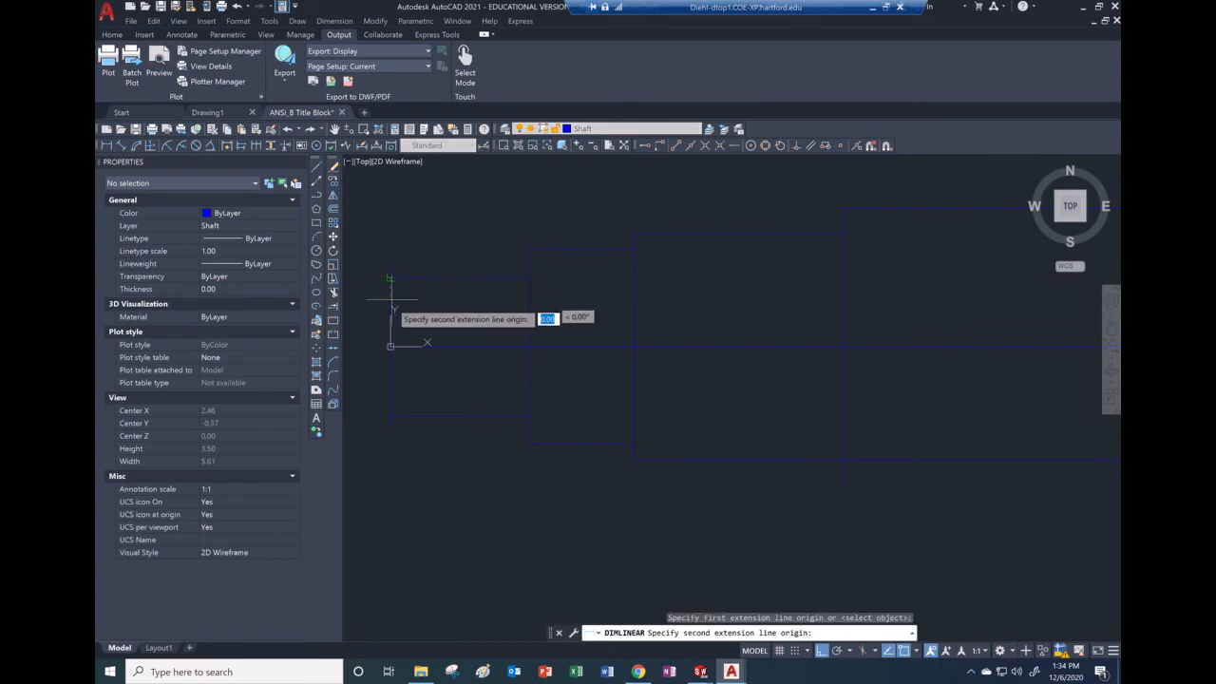
{"action": "left_click", "coordinate": [389, 345]}
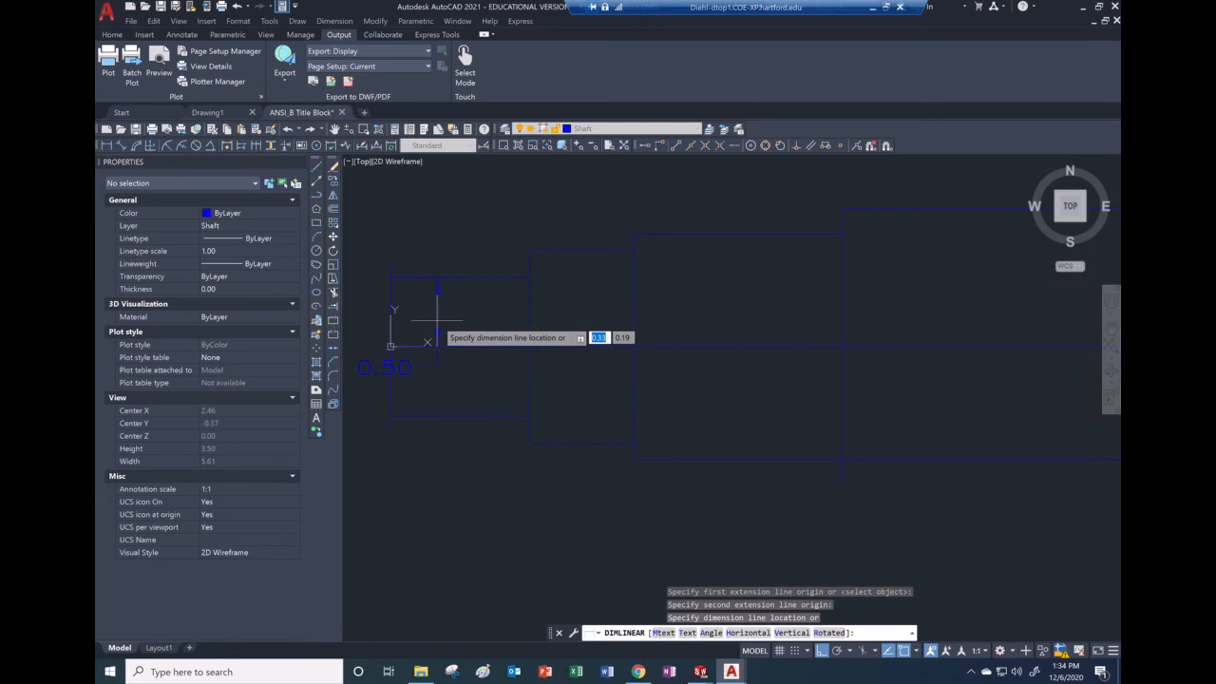
{"action": "key", "text": "Escape"}
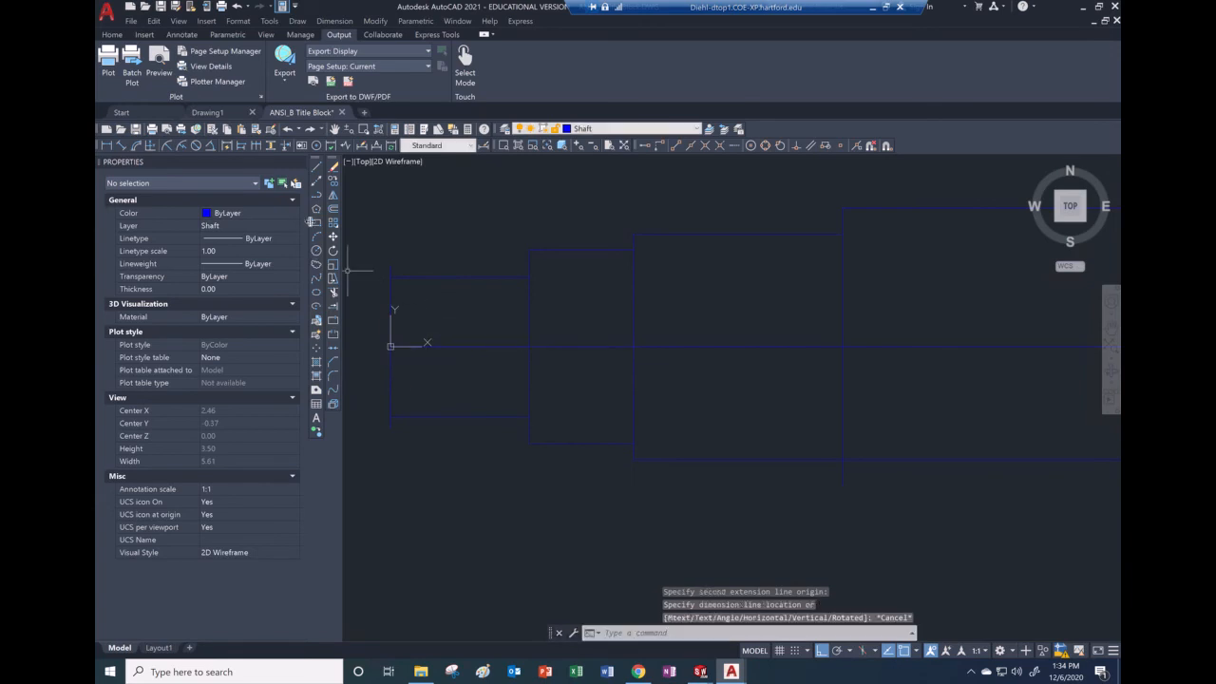
- Measure the leftmost section's lower half from its bottom edge to the centerline with a temporary linear dimension
{"action": "left_click", "coordinate": [107, 146]}
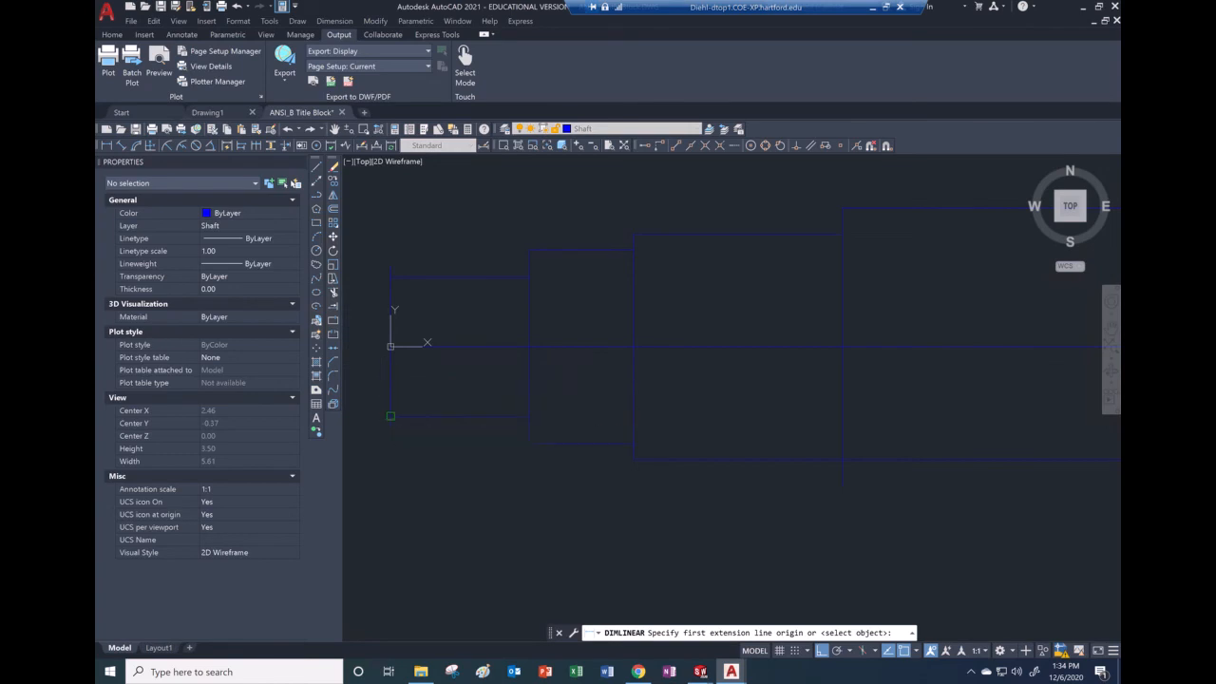
{"action": "left_click", "coordinate": [397, 416]}
{"action": "left_click", "coordinate": [392, 343]}
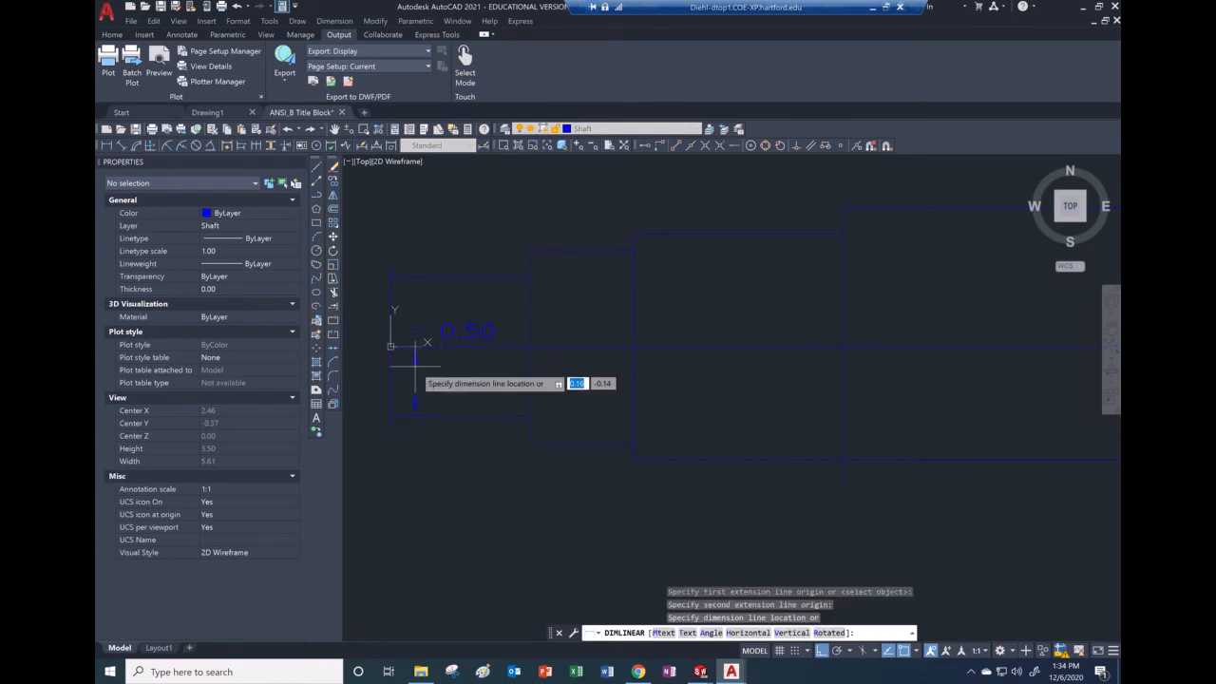
{"action": "key", "text": "Escape"}
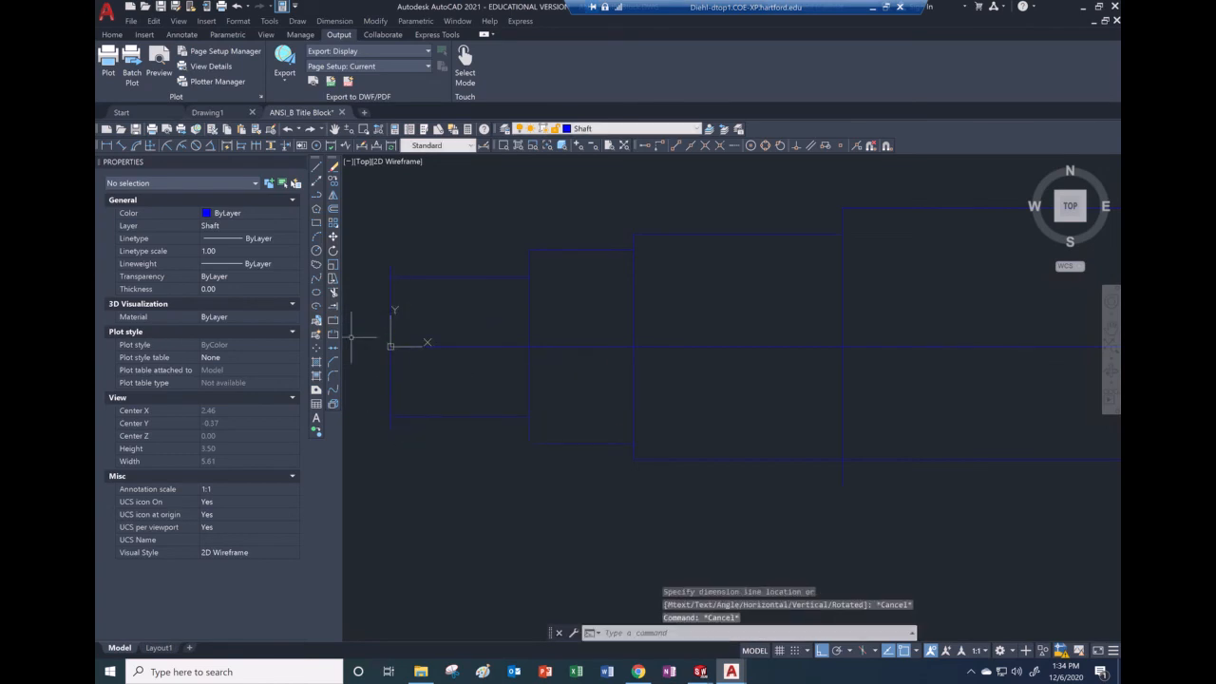
- Trim the shaft's left end line where it overruns the leftmost section's upper and lower edges
{"action": "left_click", "coordinate": [333, 293]}
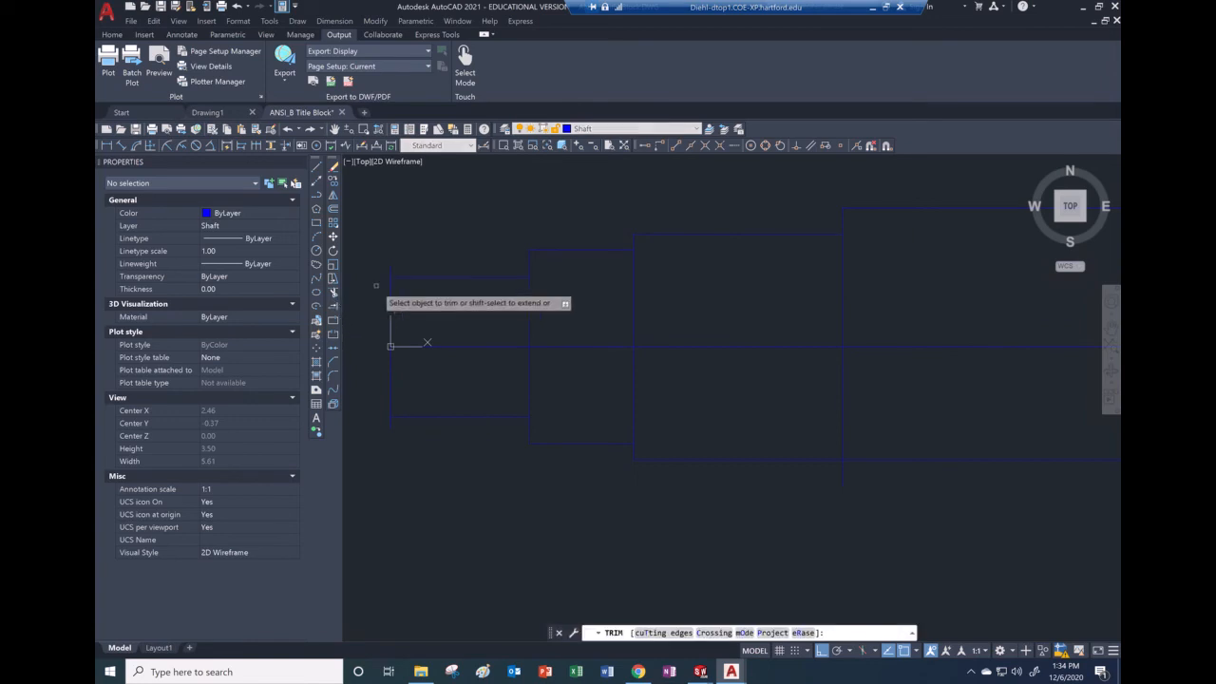
{"action": "left_click", "coordinate": [389, 267]}
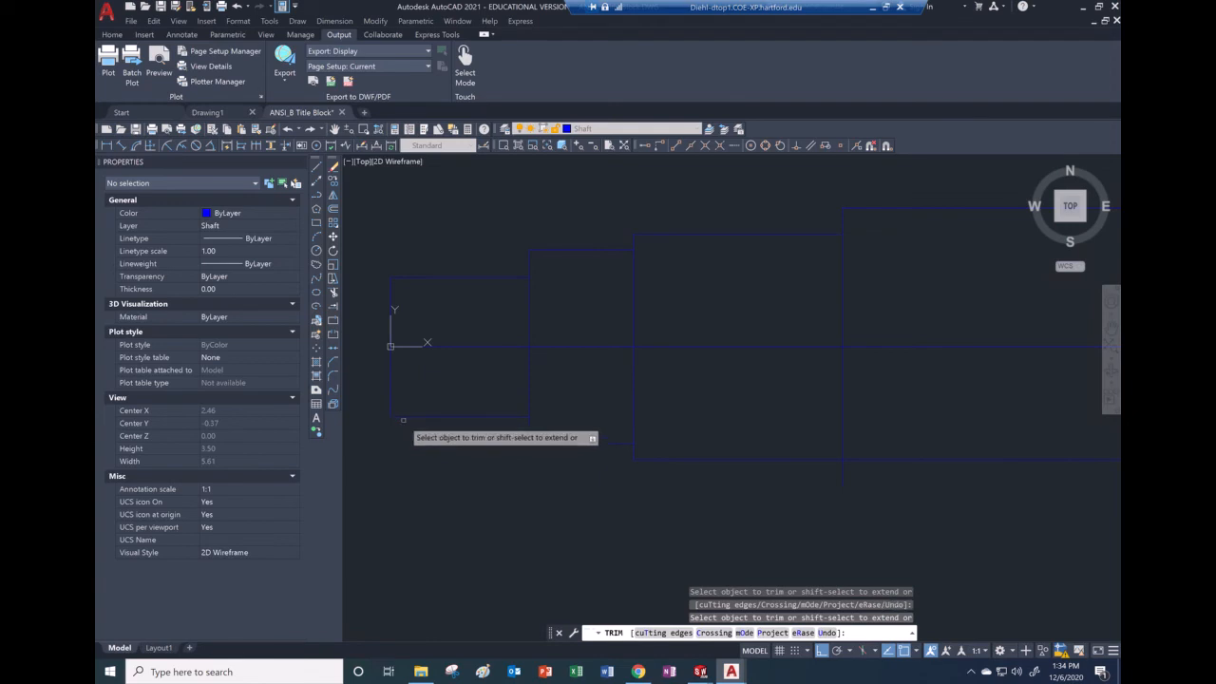
{"action": "scroll", "coordinate": [680, 393], "scroll_direction": "up", "scroll_amount": 2}
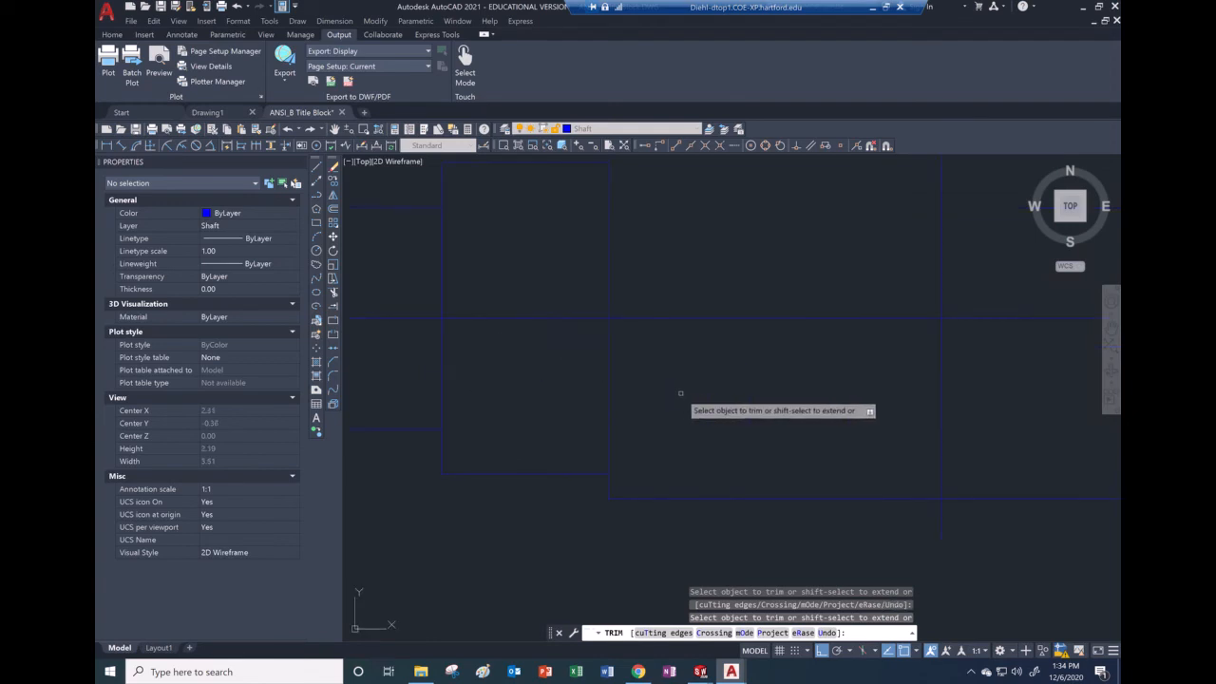
{"action": "scroll", "coordinate": [919, 437], "scroll_direction": "up", "scroll_amount": 2}
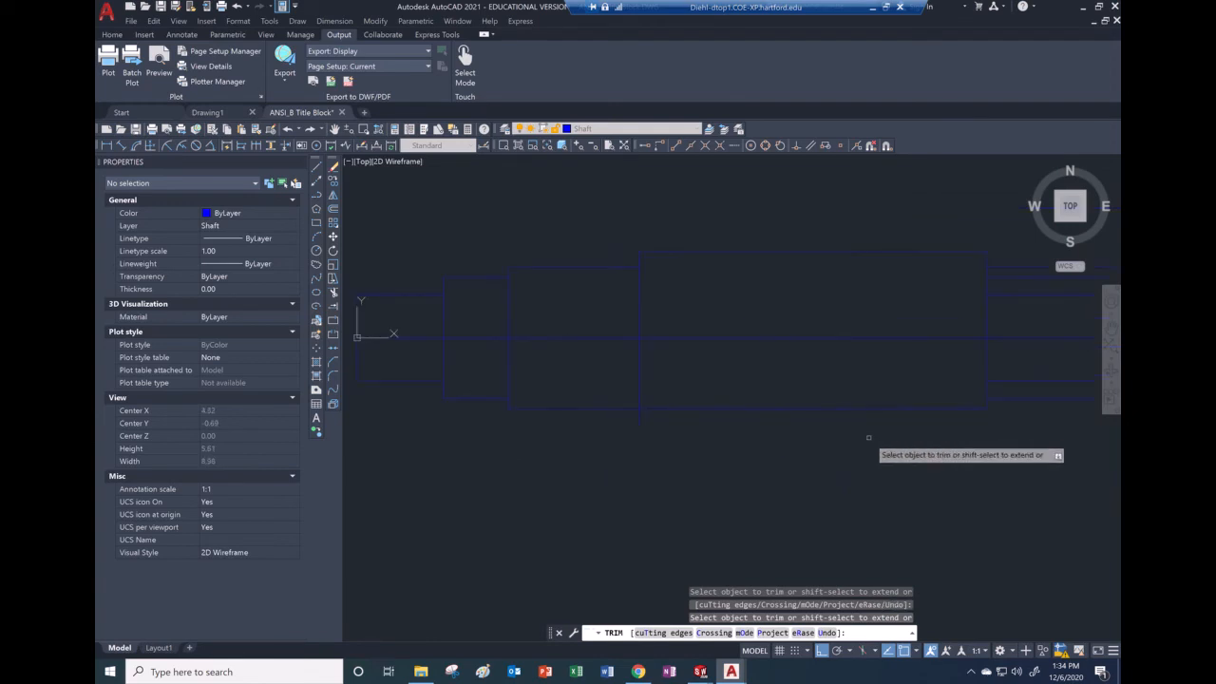
{"action": "key", "text": "Escape"}
{"action": "key", "text": "Escape"}
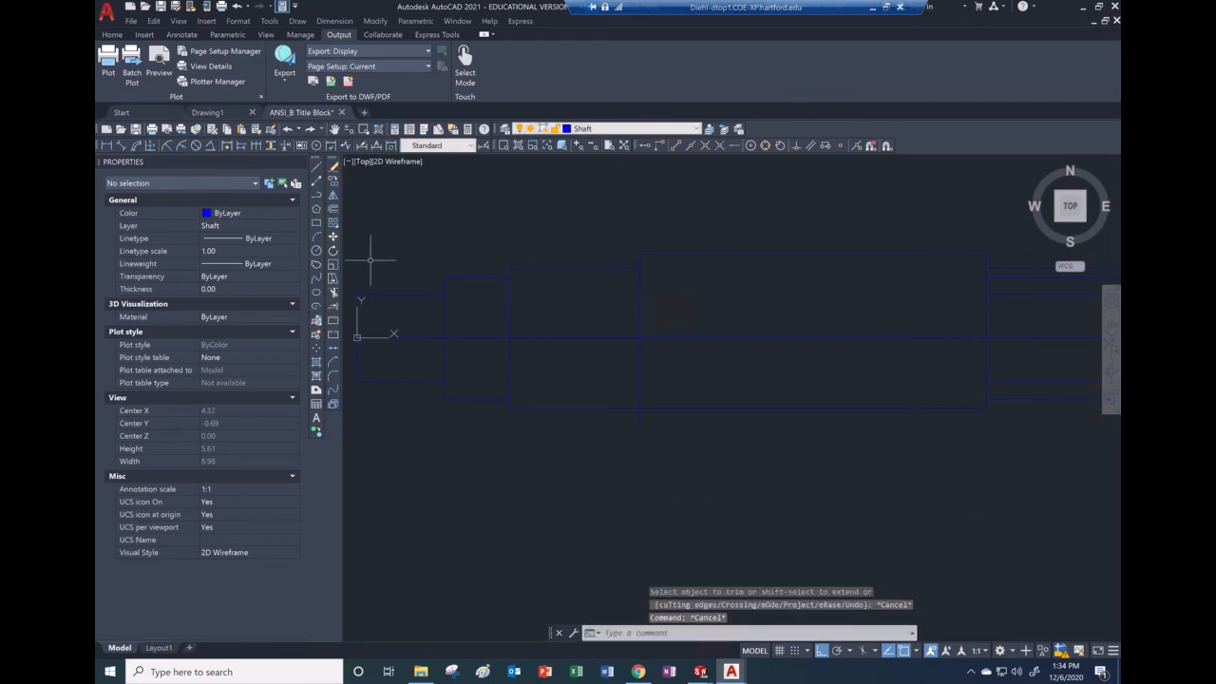
- Offset the centerline 1.00 downward to form the lower edge of the large middle section
{"action": "left_click", "coordinate": [336, 213]}
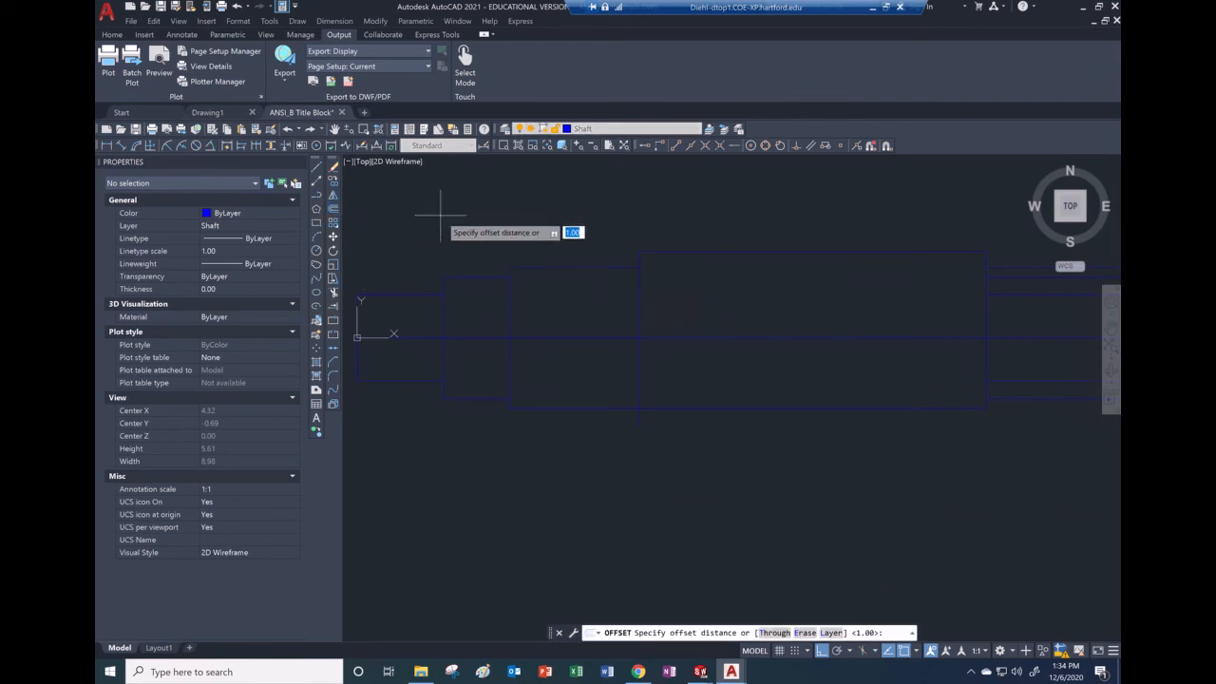
{"action": "right_click", "coordinate": [489, 216]}
{"action": "left_click", "coordinate": [510, 220]}
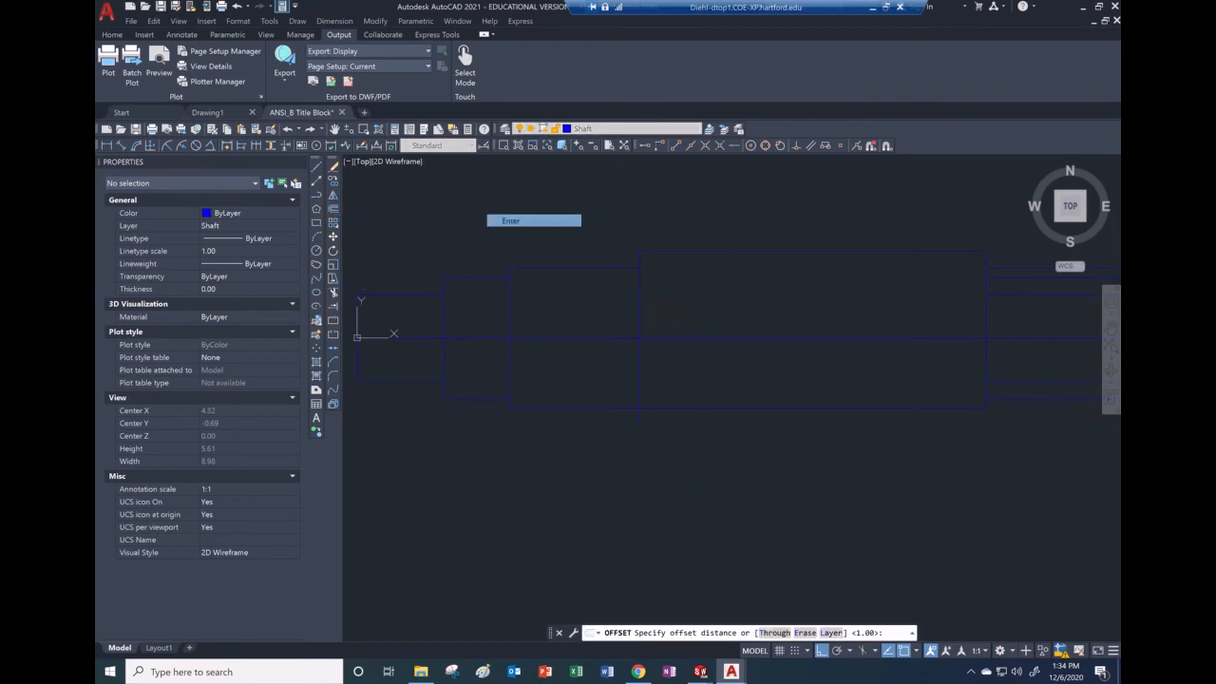
{"action": "left_click", "coordinate": [625, 337]}
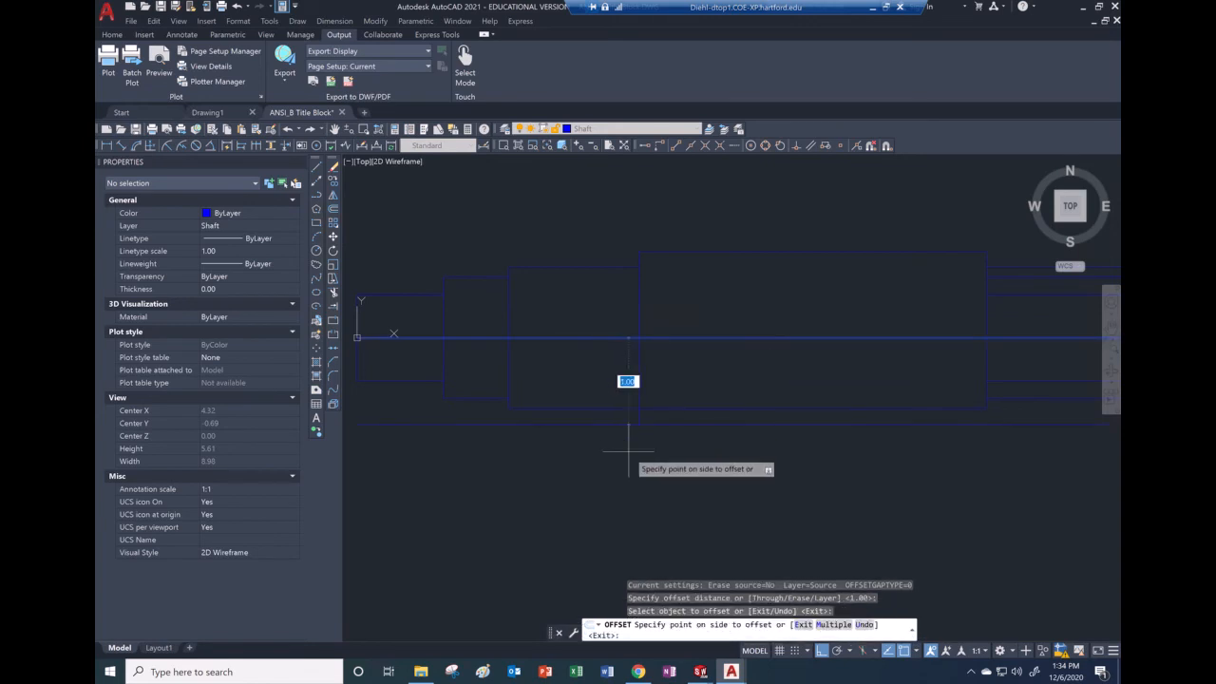
{"action": "left_click", "coordinate": [629, 433]}
- Trim the new lower offset line where it overruns the large section's left shoulder
{"action": "scroll", "coordinate": [625, 427], "scroll_direction": "up", "scroll_amount": 2}
{"action": "scroll", "coordinate": [711, 439], "scroll_direction": "up", "scroll_amount": 4}
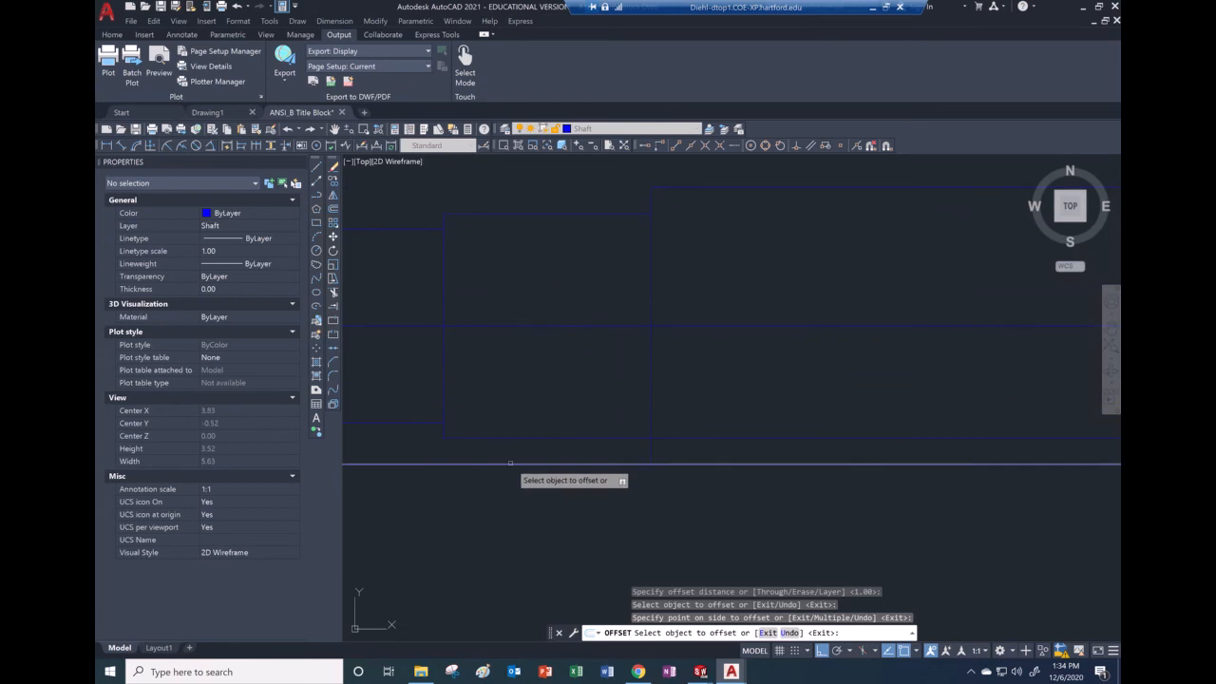
{"action": "left_click", "coordinate": [332, 294]}
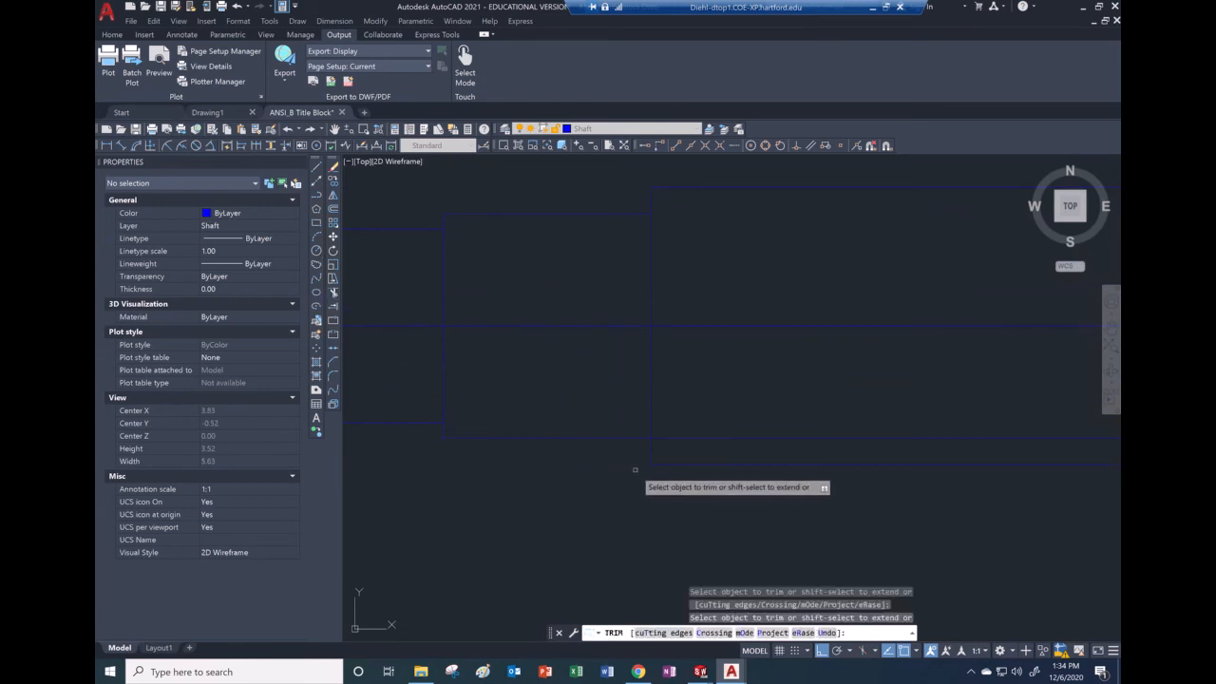
{"action": "scroll", "coordinate": [655, 439], "scroll_direction": "up", "scroll_amount": 2}
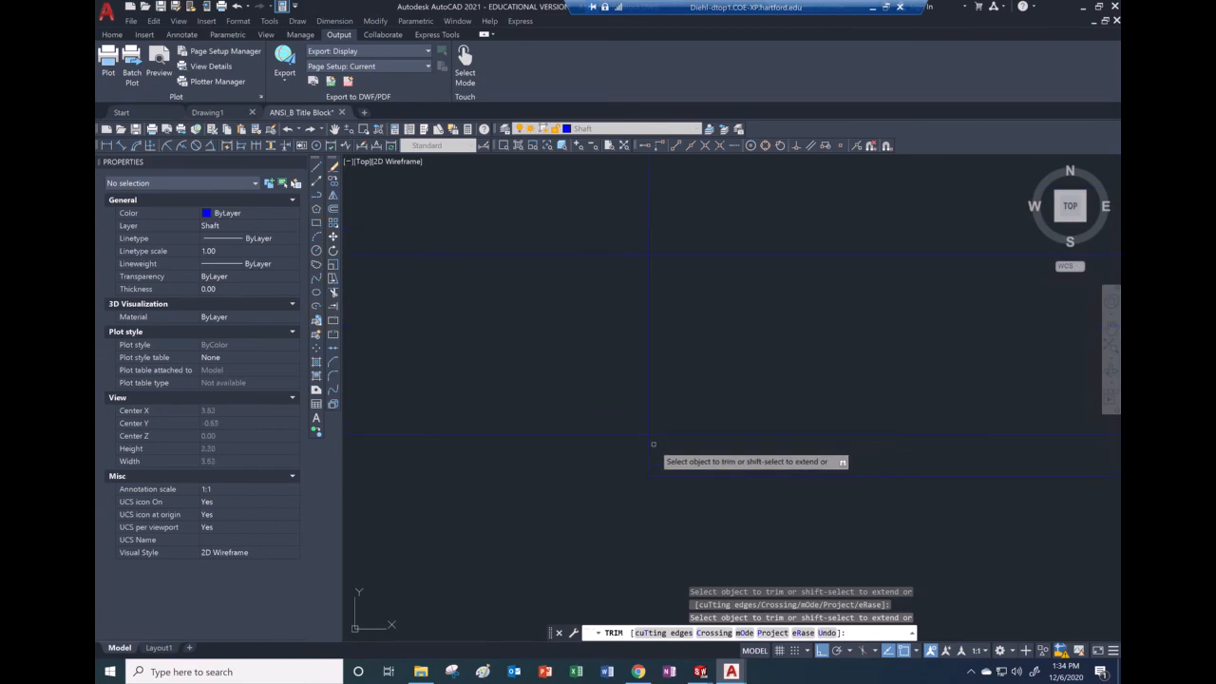
{"action": "scroll", "coordinate": [778, 450], "scroll_direction": "up", "scroll_amount": 2}
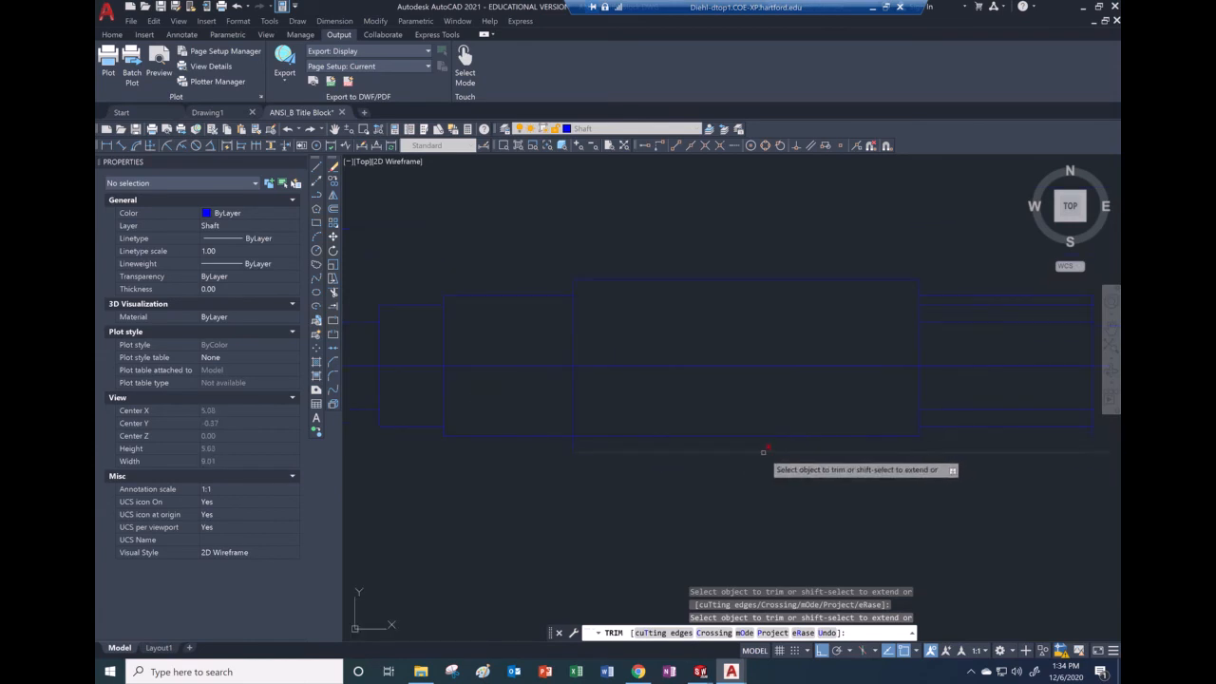
{"action": "key", "text": "Escape"}
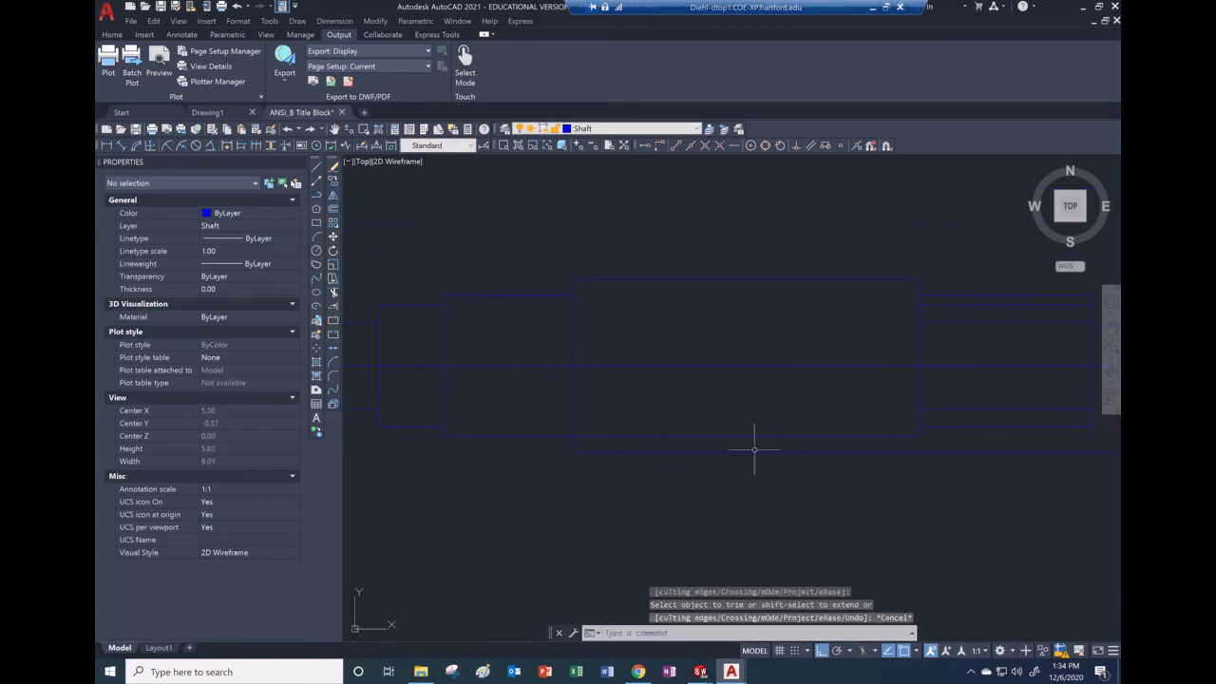
- Extend the large section's right shoulder down to the new lower edge, and trim the old inner edge and the overrun past that shoulder
{"action": "left_click", "coordinate": [335, 304]}
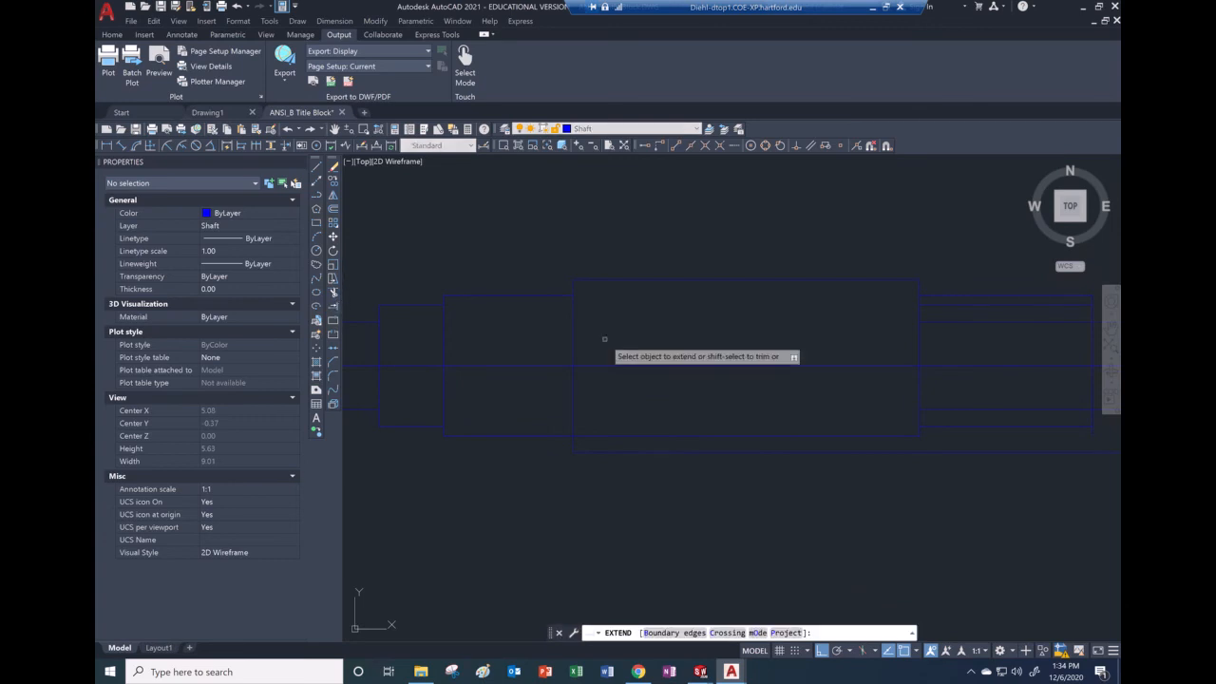
{"action": "left_click", "coordinate": [917, 434]}
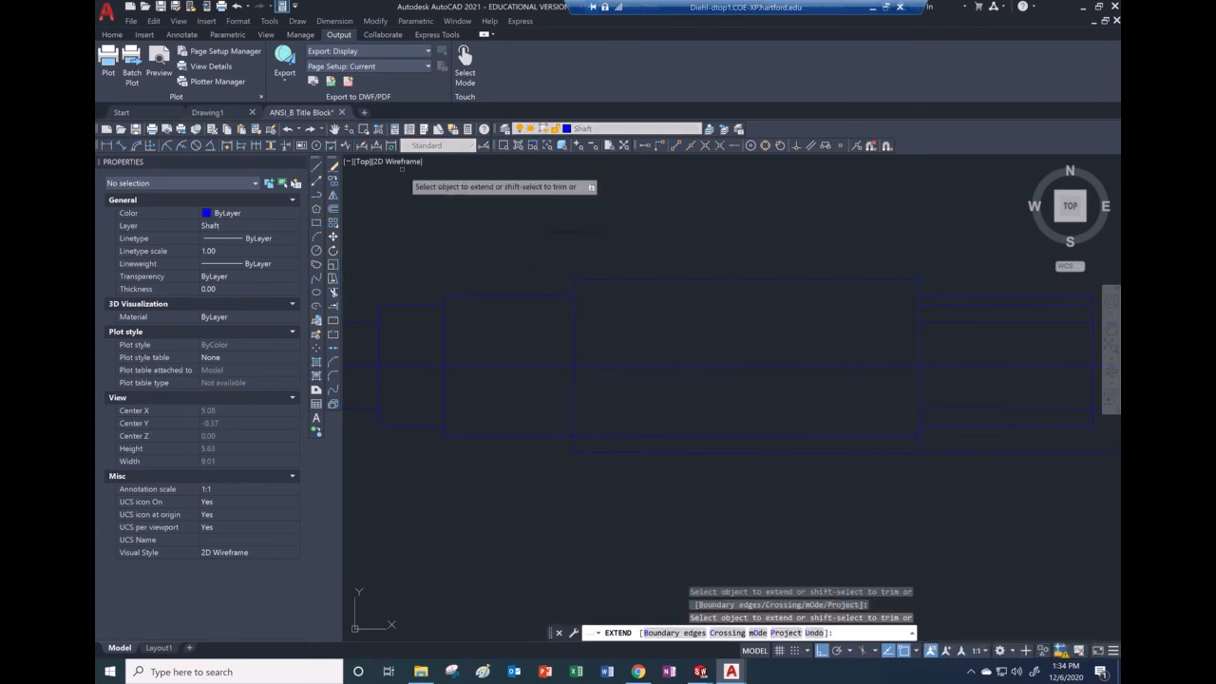
{"action": "left_click", "coordinate": [333, 293]}
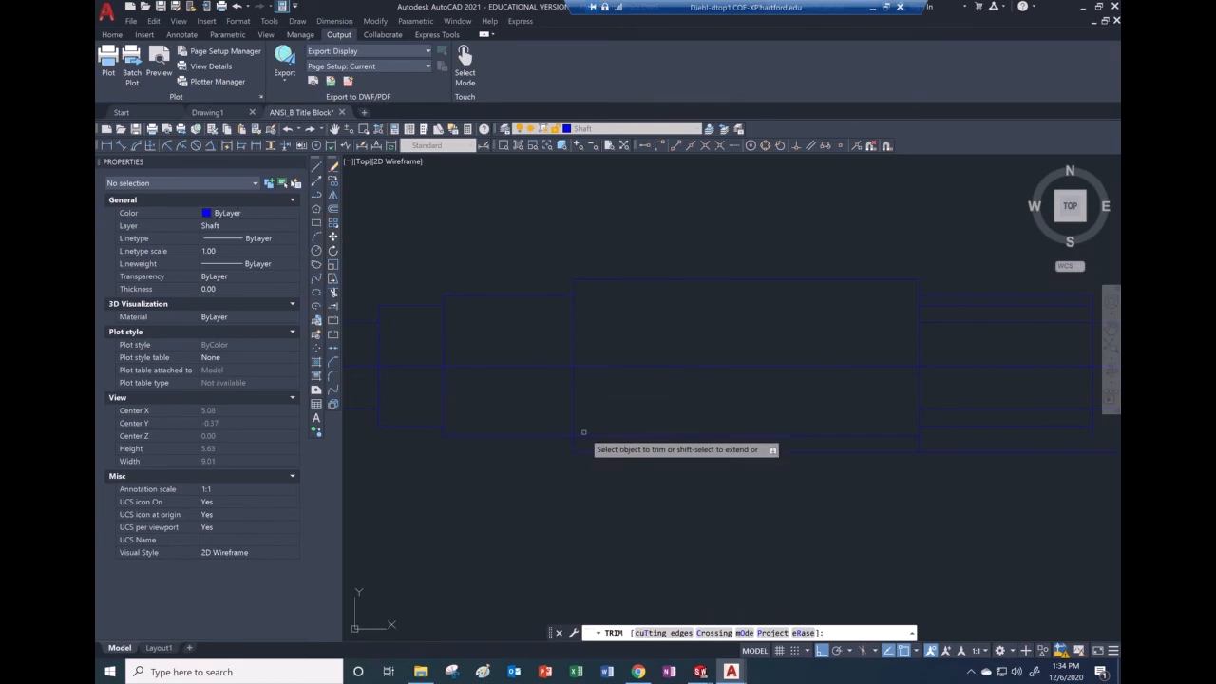
{"action": "left_click", "coordinate": [955, 452]}
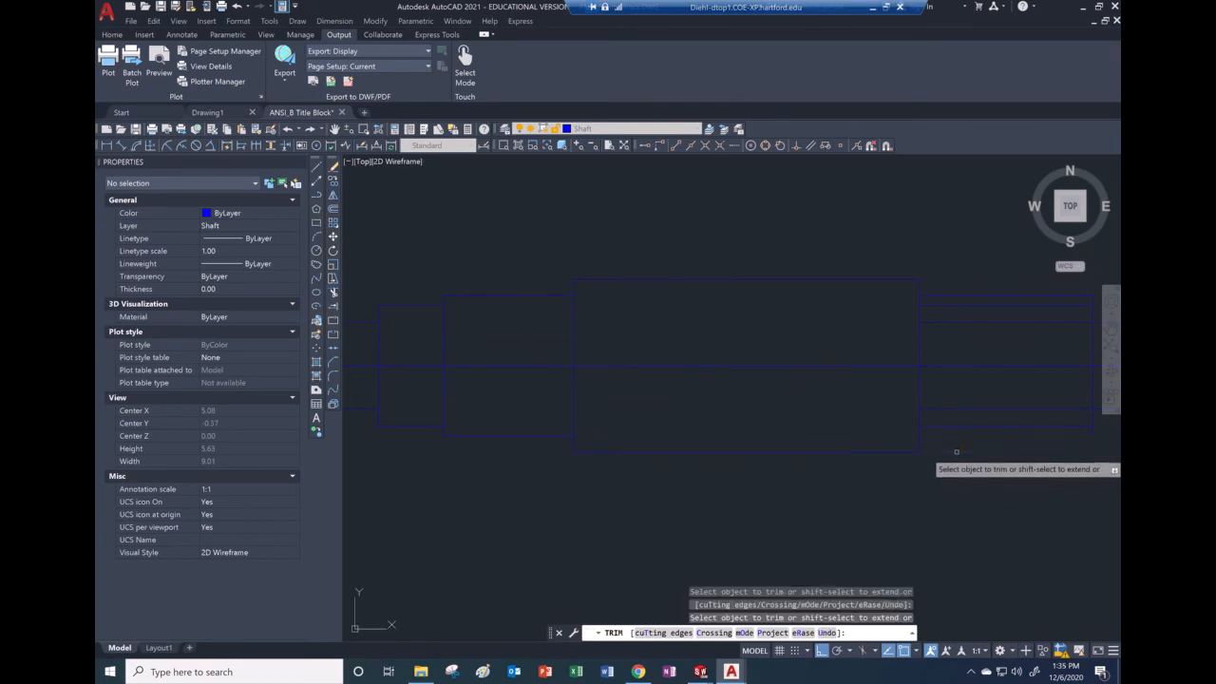
{"action": "key", "text": "Escape"}
{"action": "left_click", "coordinate": [546, 436]}
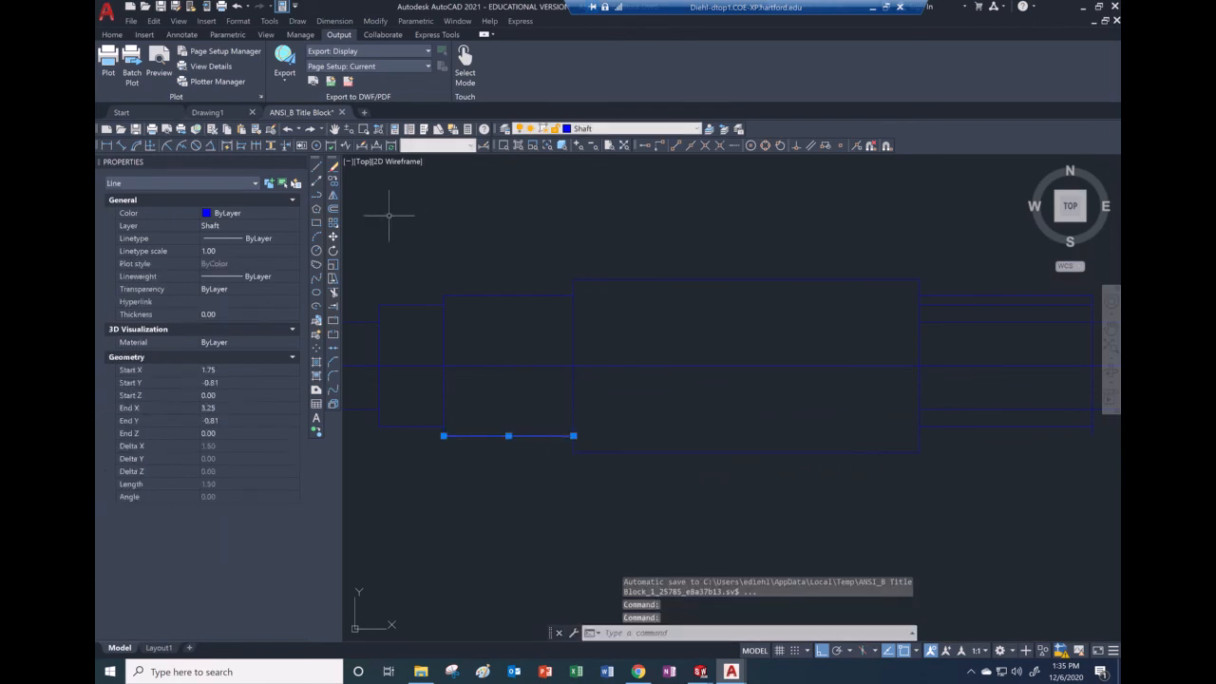
{"action": "left_click", "coordinate": [332, 181]}
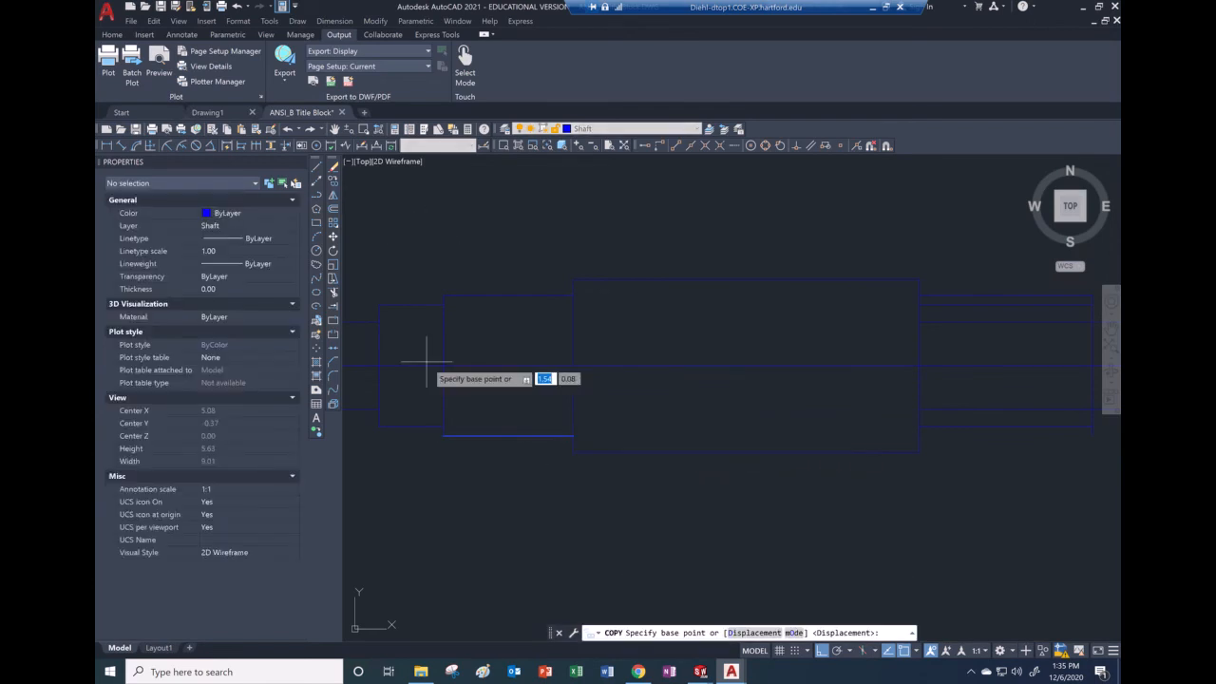
{"action": "left_click", "coordinate": [448, 438]}
{"action": "key", "text": "Escape"}
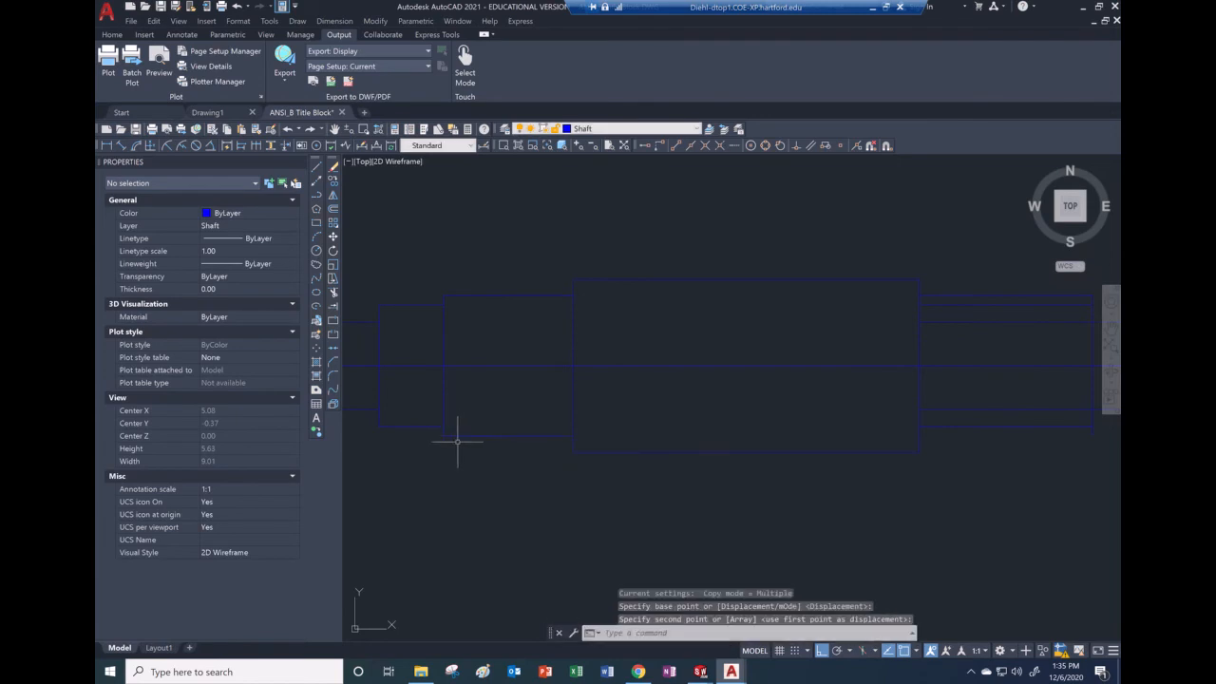
- Copy the lower edge of the section before the large one, from its left endpoint to the large section's right shoulder
{"action": "left_click", "coordinate": [460, 435]}
{"action": "left_click", "coordinate": [446, 439]}
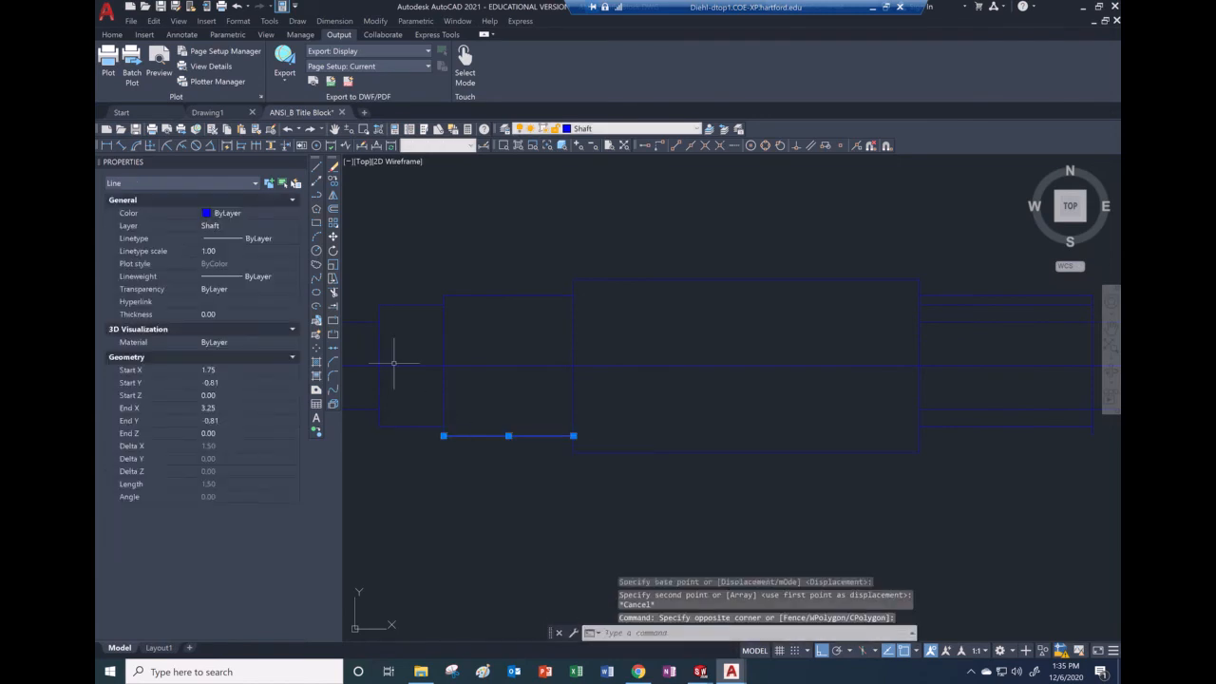
{"action": "left_click", "coordinate": [333, 184]}
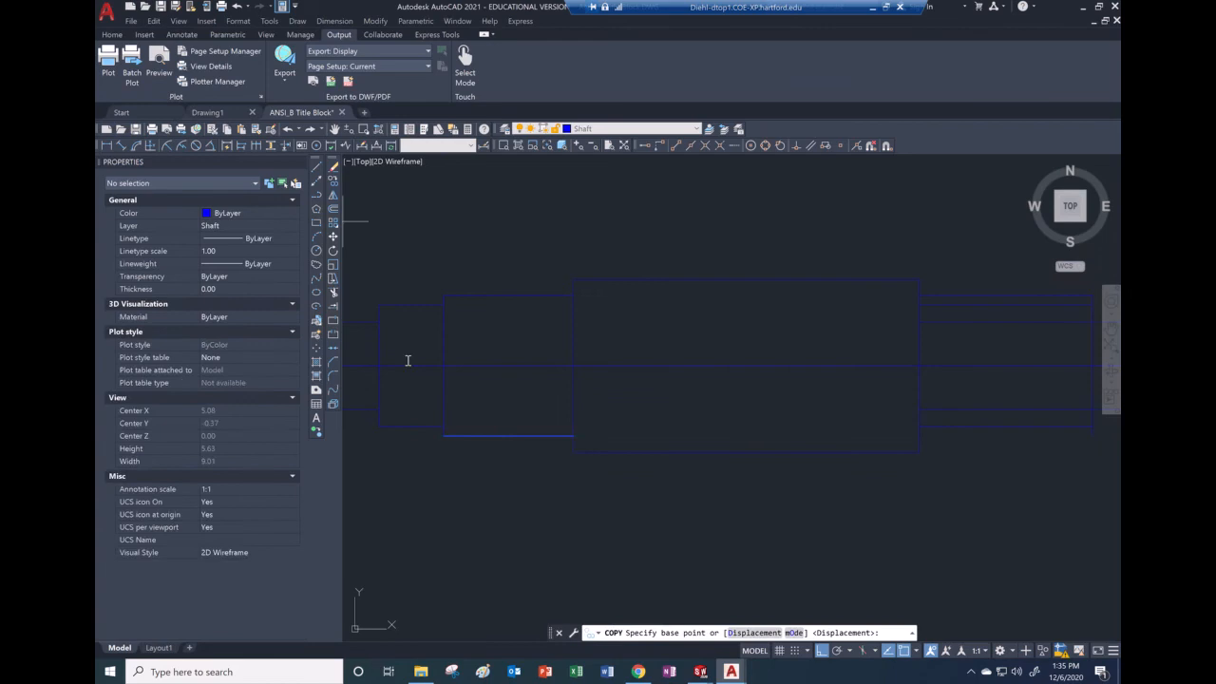
{"action": "left_click", "coordinate": [443, 436]}
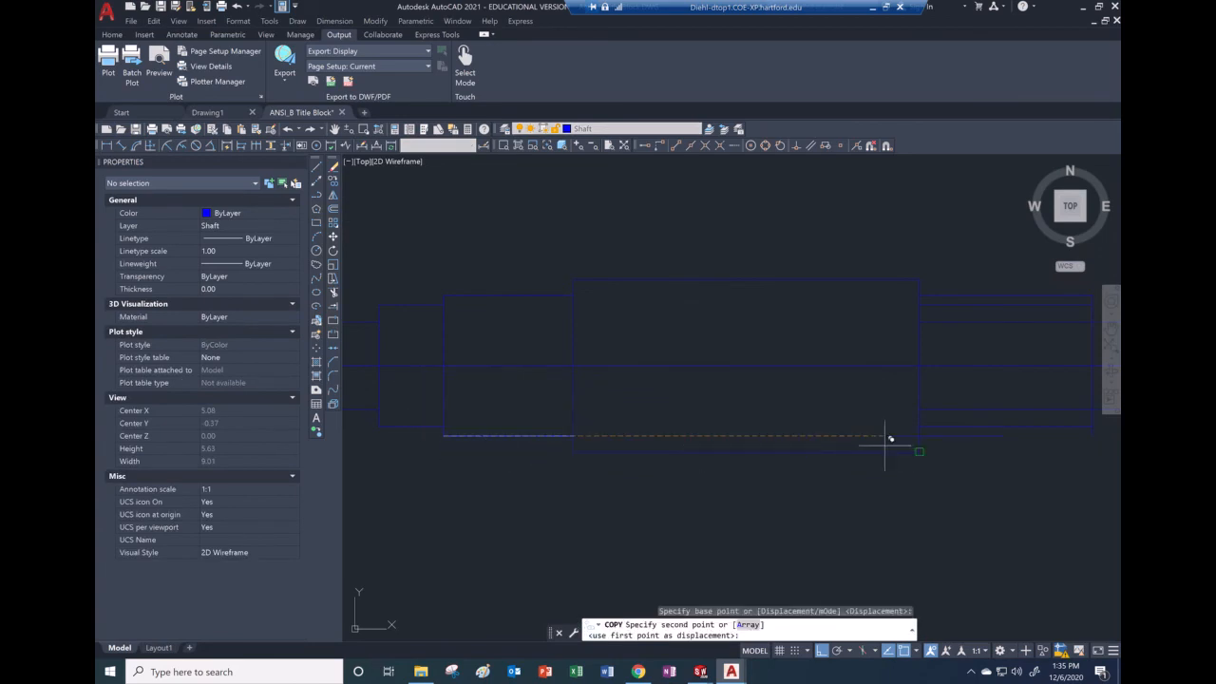
{"action": "left_click", "coordinate": [922, 434]}
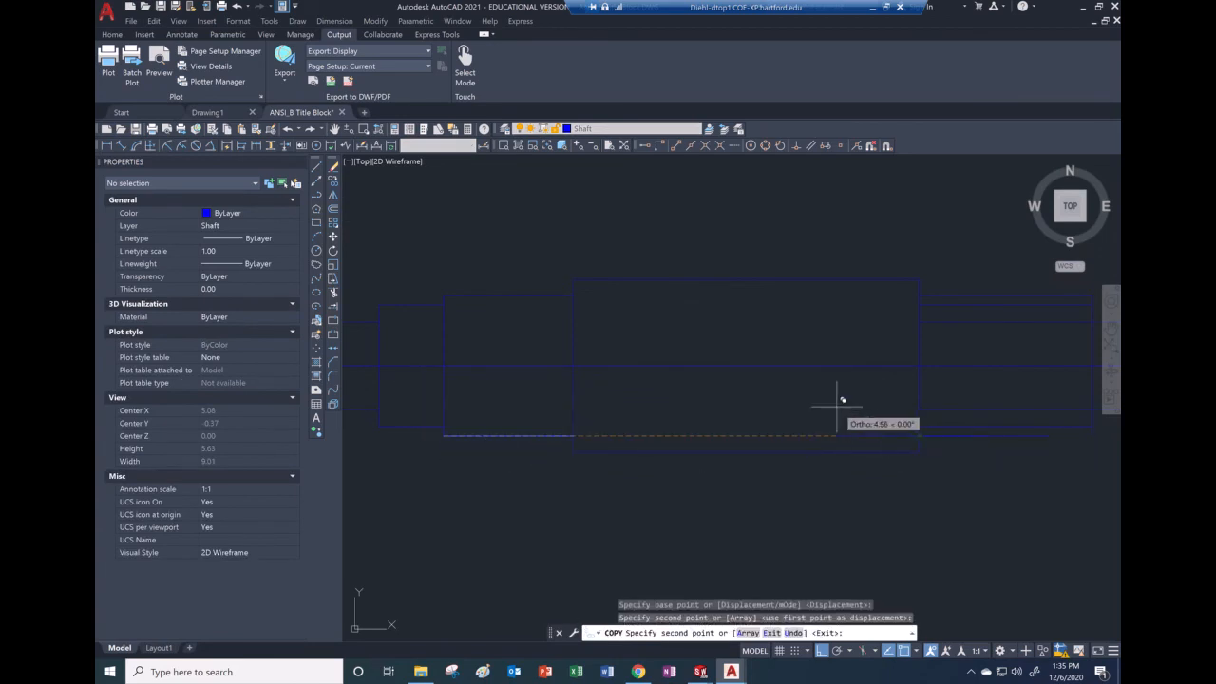
{"action": "scroll", "coordinate": [921, 414], "scroll_direction": "up", "scroll_amount": 5}
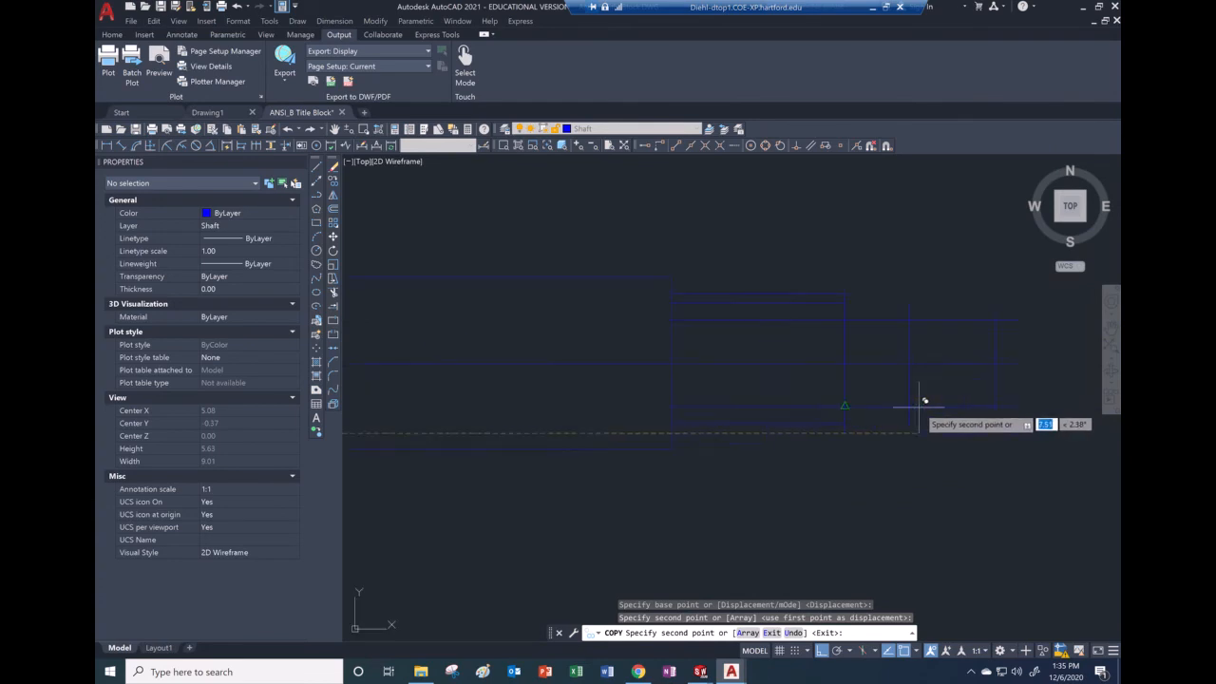
{"action": "key", "text": "Escape"}
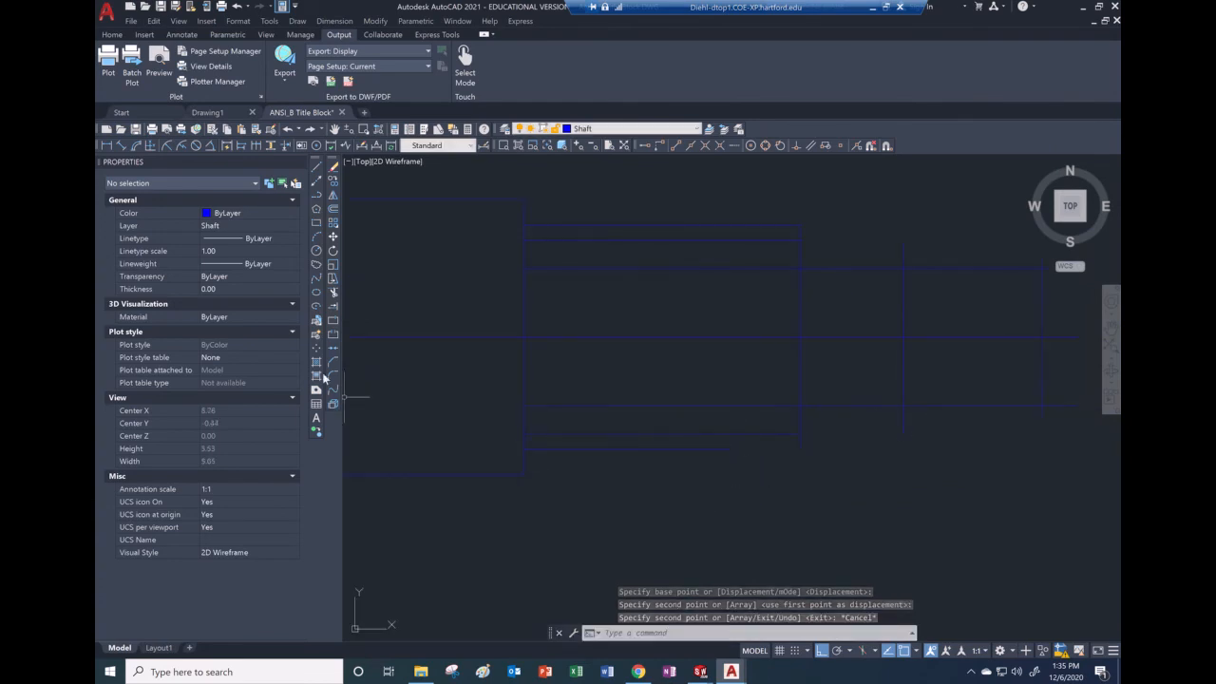
- Extend the copied lower edge to the next shoulder, and the inner diameter lines above and below the centerline to the following shoulder
{"action": "left_click", "coordinate": [332, 307]}
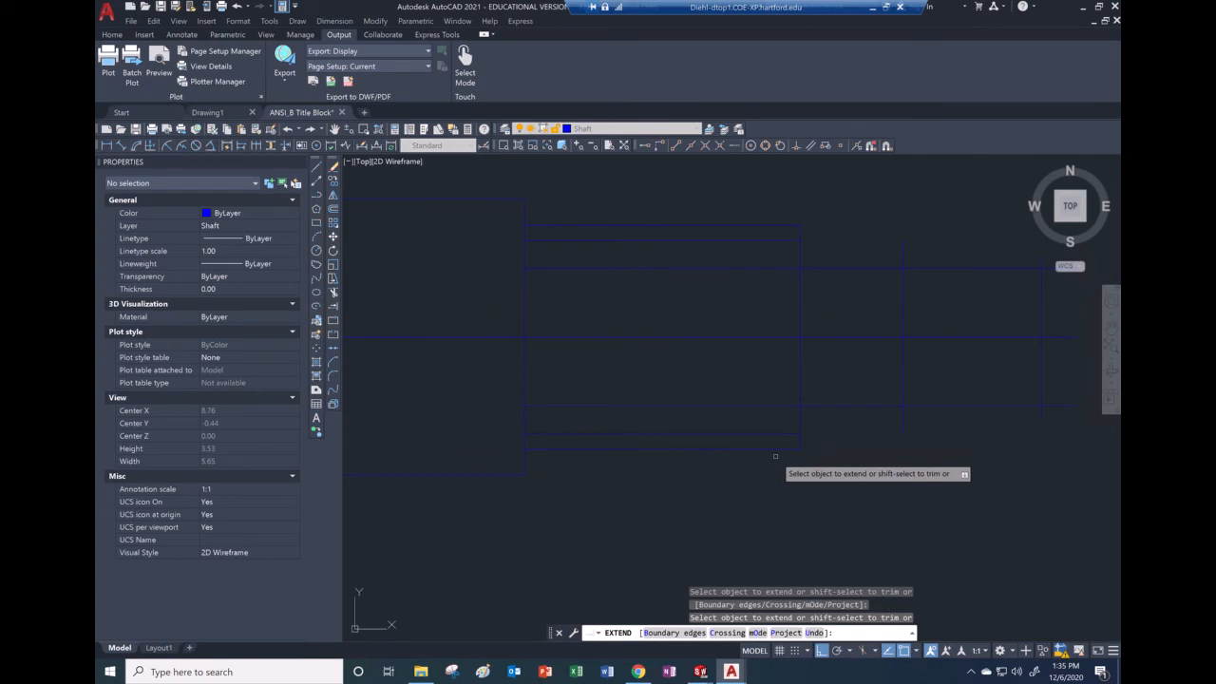
{"action": "key", "text": "Escape"}
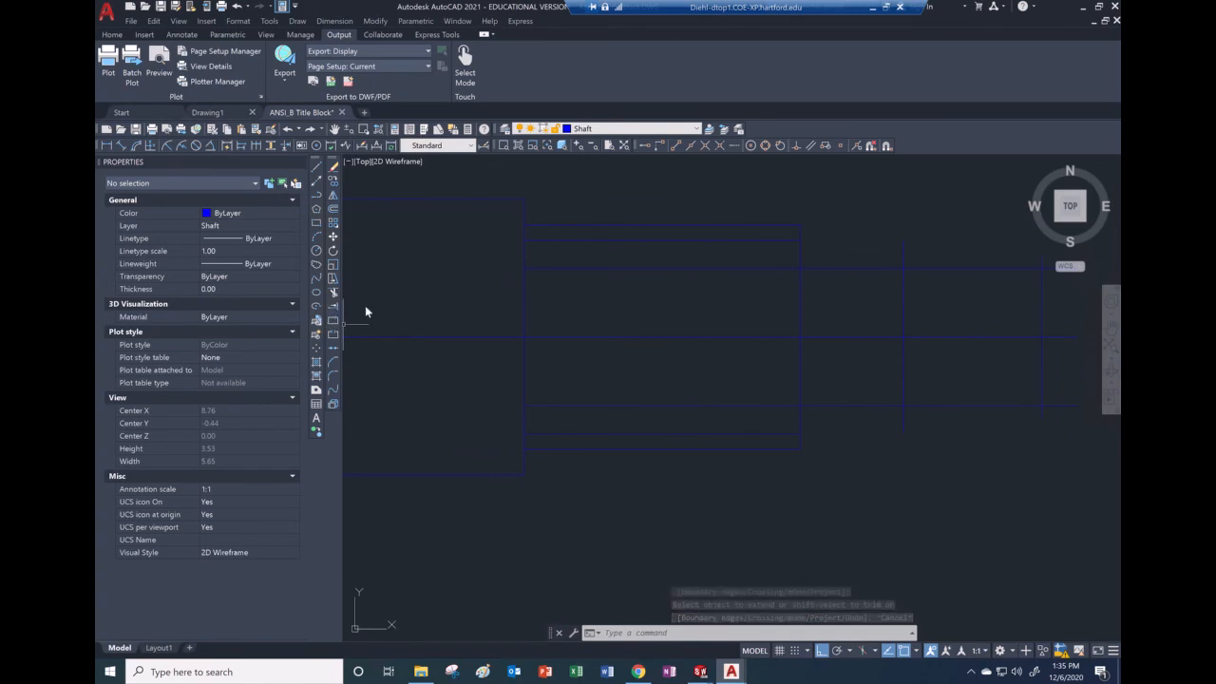
{"action": "left_click", "coordinate": [333, 307]}
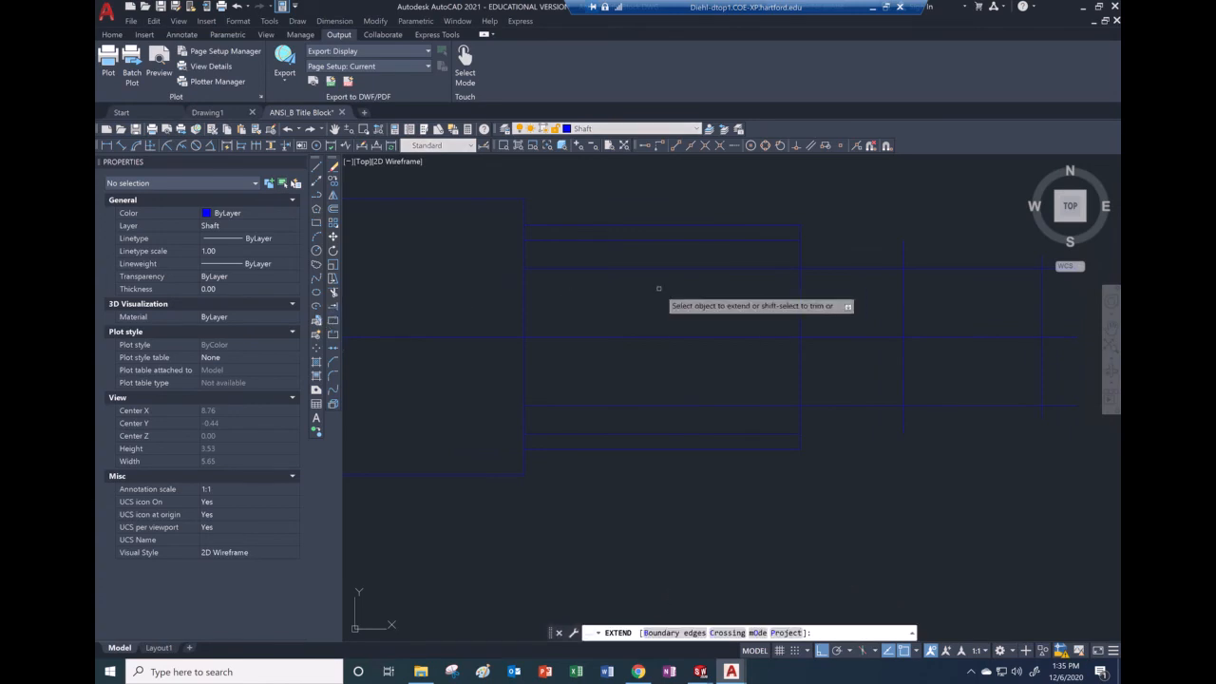
{"action": "left_click", "coordinate": [726, 239]}
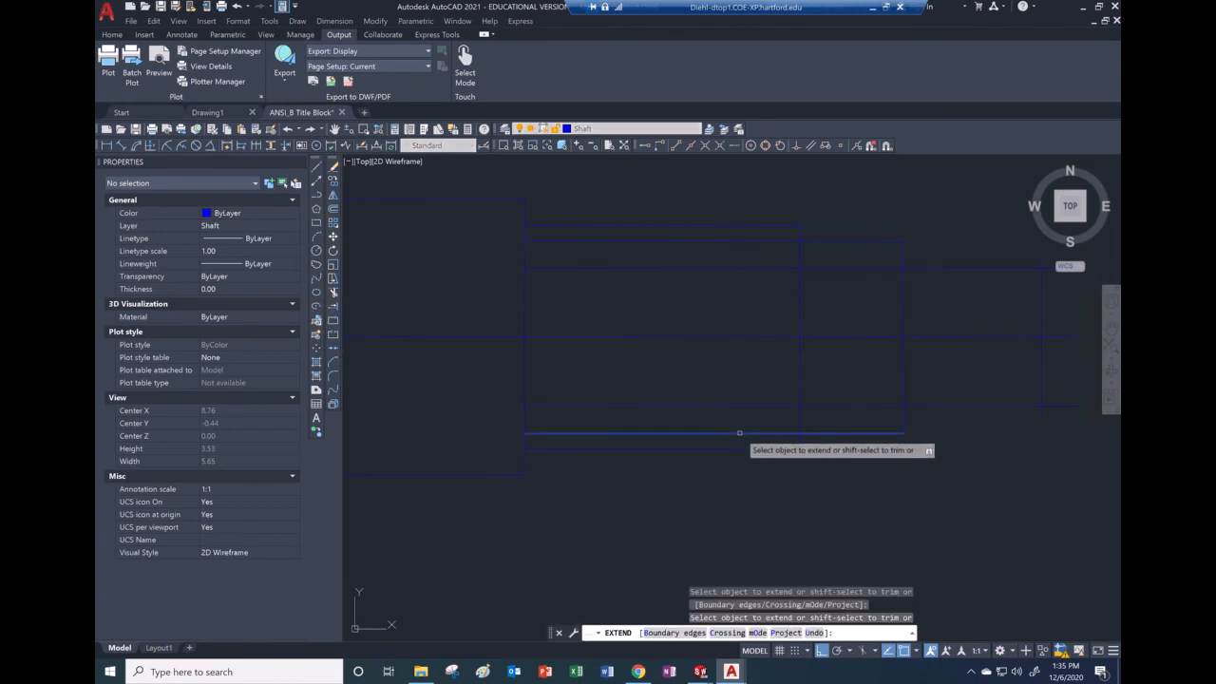
- Trim the leftover inner diameter lines inside the two sections following the large section, above and below the centerline
{"action": "left_click", "coordinate": [334, 293]}
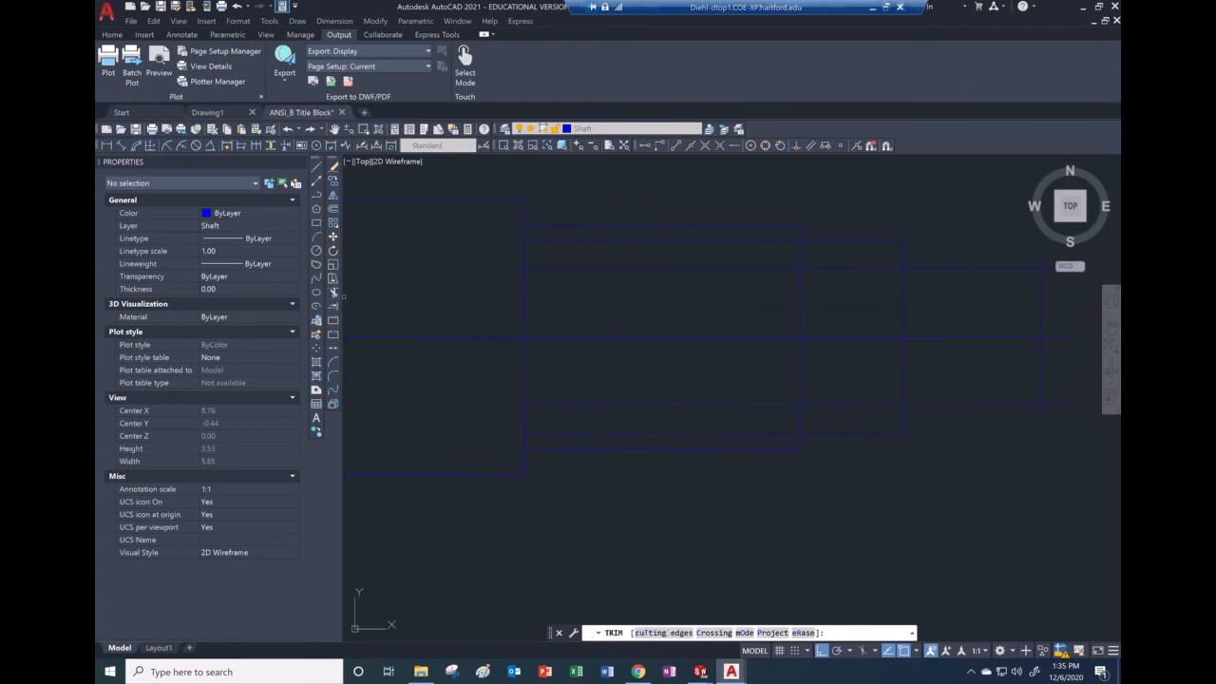
{"action": "left_click", "coordinate": [756, 240]}
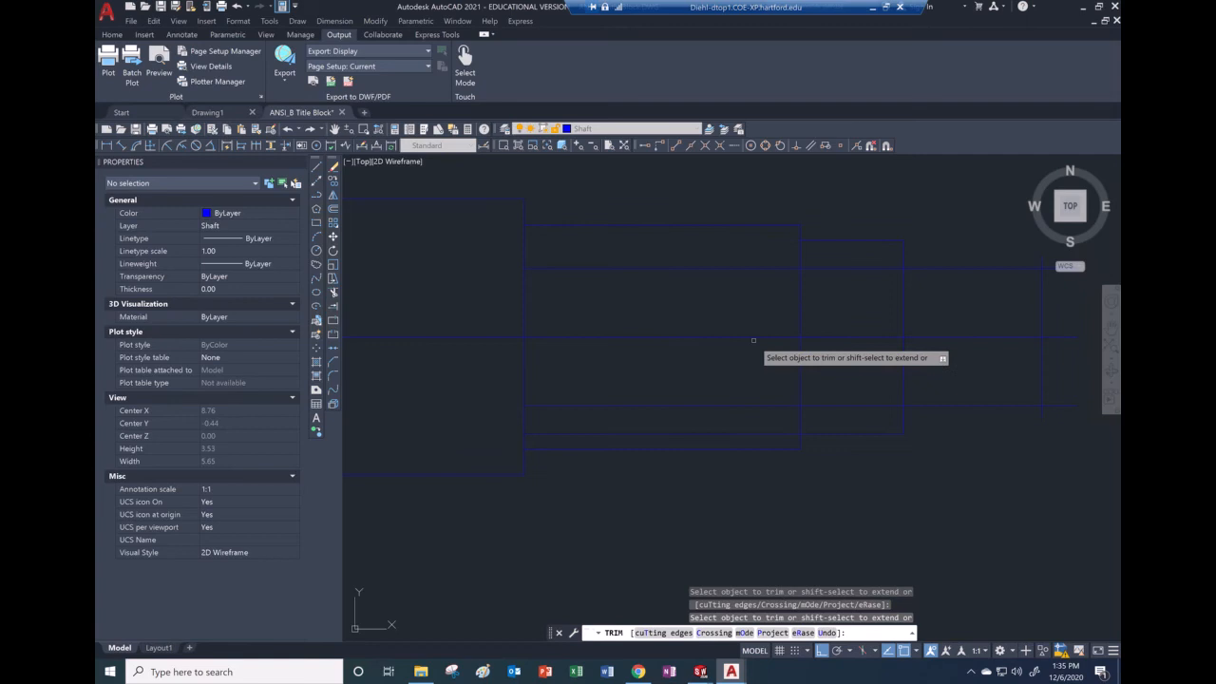
{"action": "left_click", "coordinate": [746, 404]}
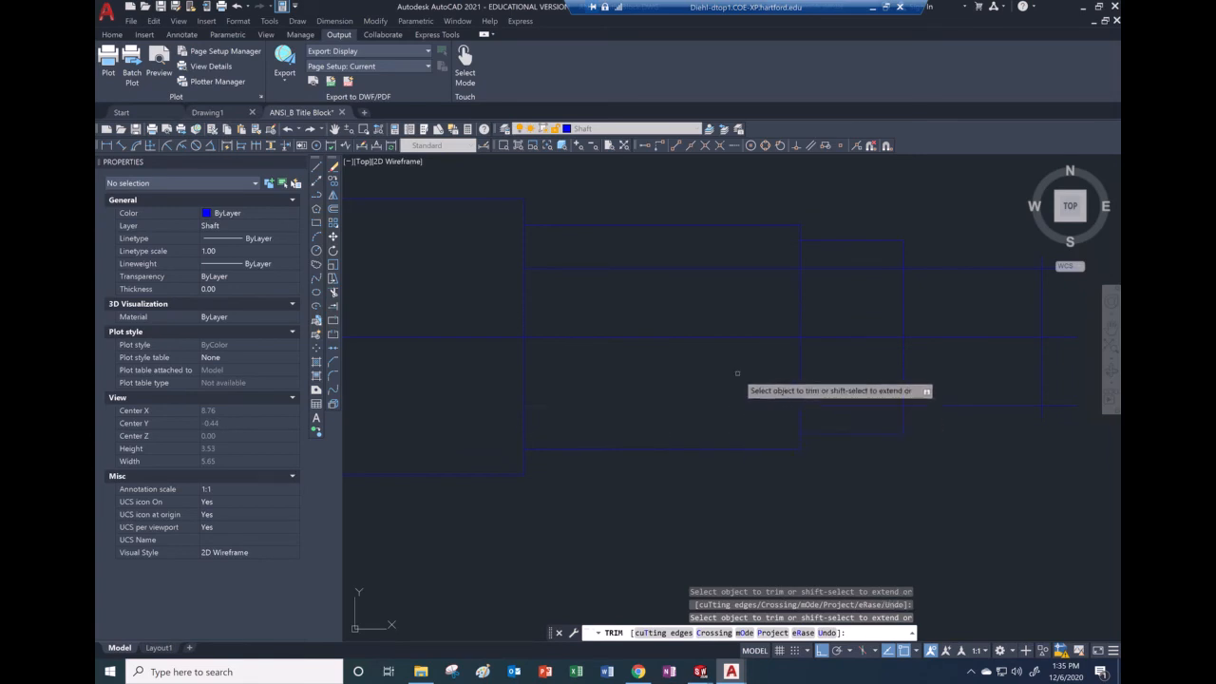
{"action": "left_click", "coordinate": [739, 267]}
{"action": "left_click", "coordinate": [842, 269]}
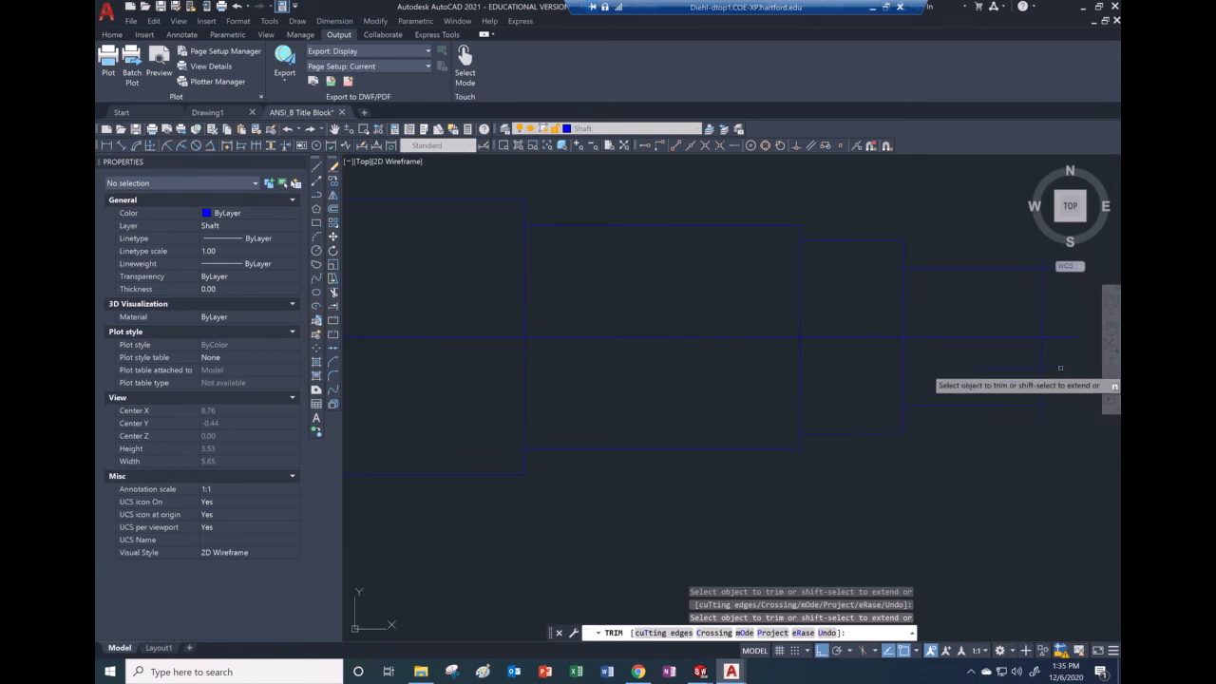
- Trim the overrunning diameter lines and shoulder ends at the corners of the shaft's right end
{"action": "scroll", "coordinate": [1019, 339], "scroll_direction": "down", "scroll_amount": 3}
{"action": "scroll", "coordinate": [1060, 316], "scroll_direction": "up", "scroll_amount": 4}
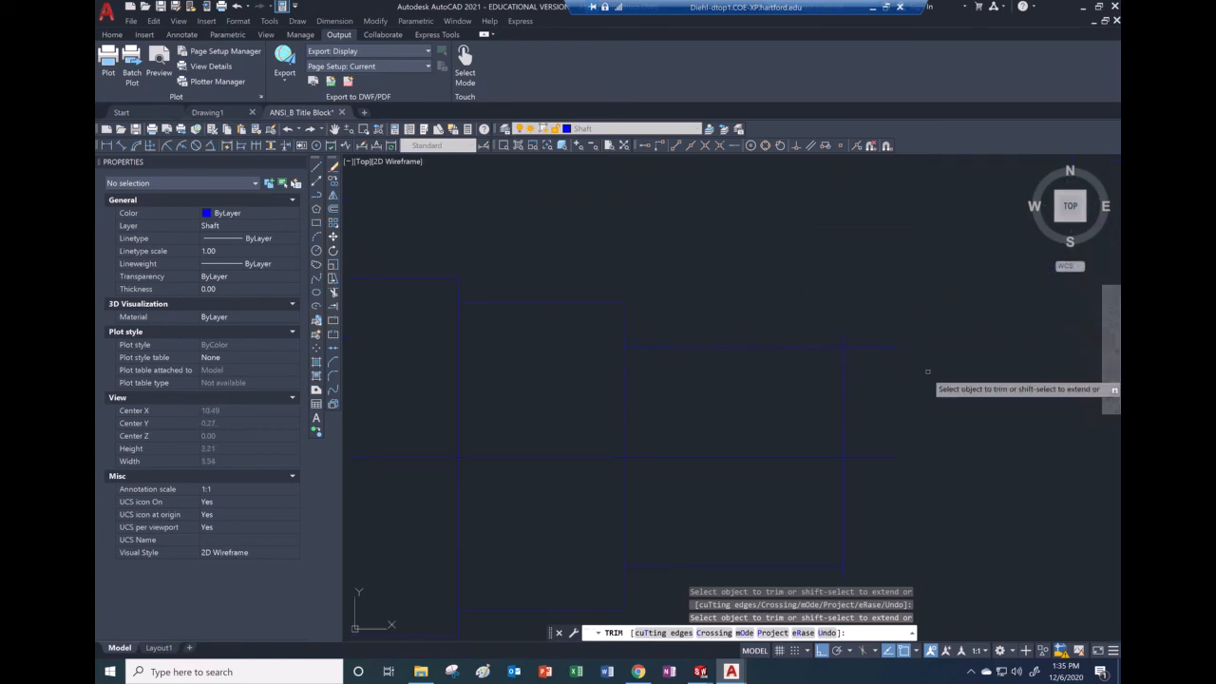
{"action": "left_click", "coordinate": [864, 345]}
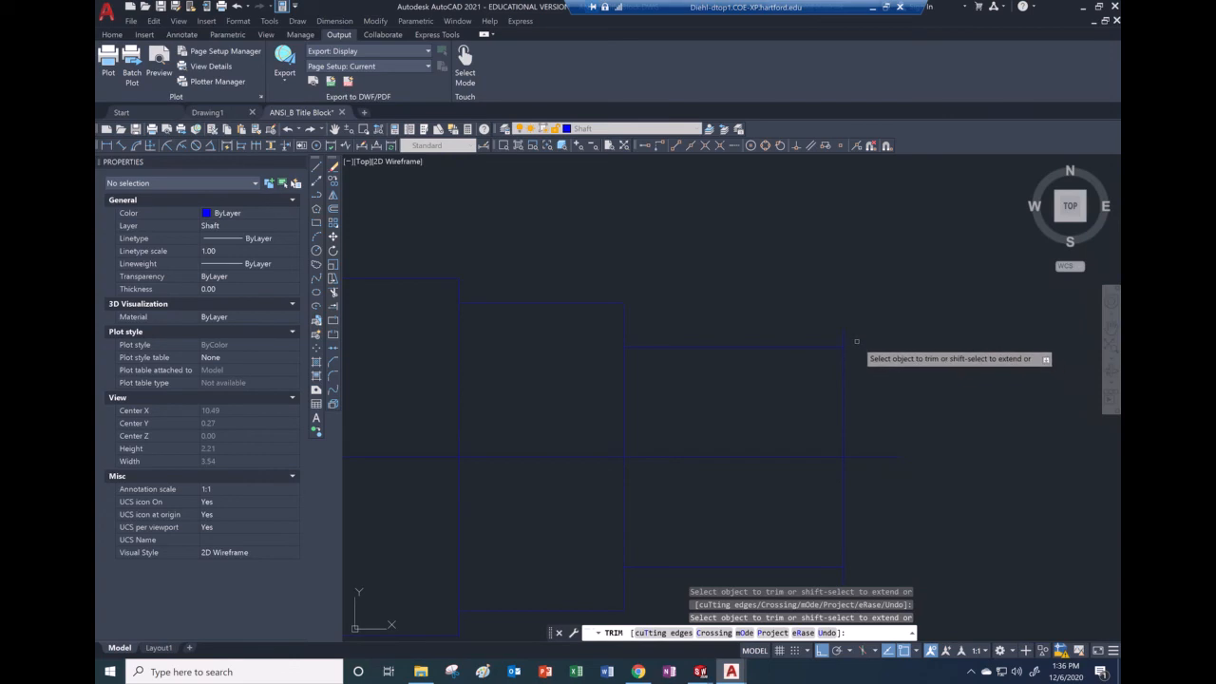
{"action": "left_click", "coordinate": [843, 337]}
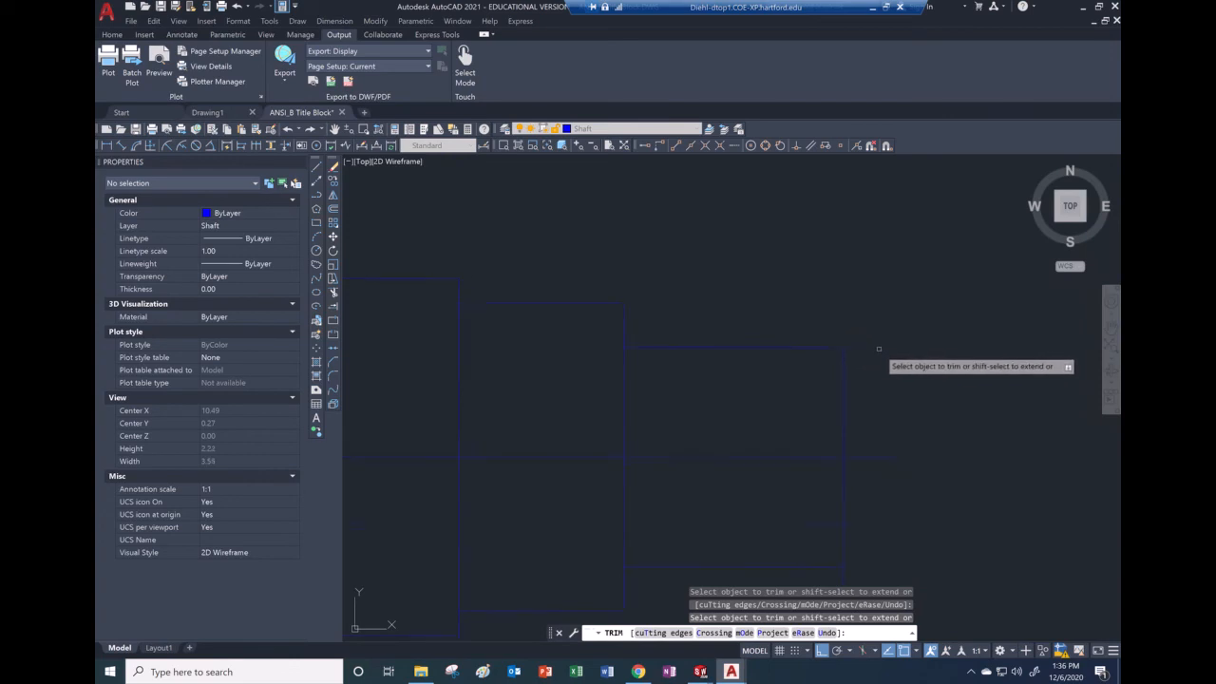
{"action": "scroll", "coordinate": [878, 348], "scroll_direction": "down", "scroll_amount": 2}
{"action": "left_click", "coordinate": [859, 494]}
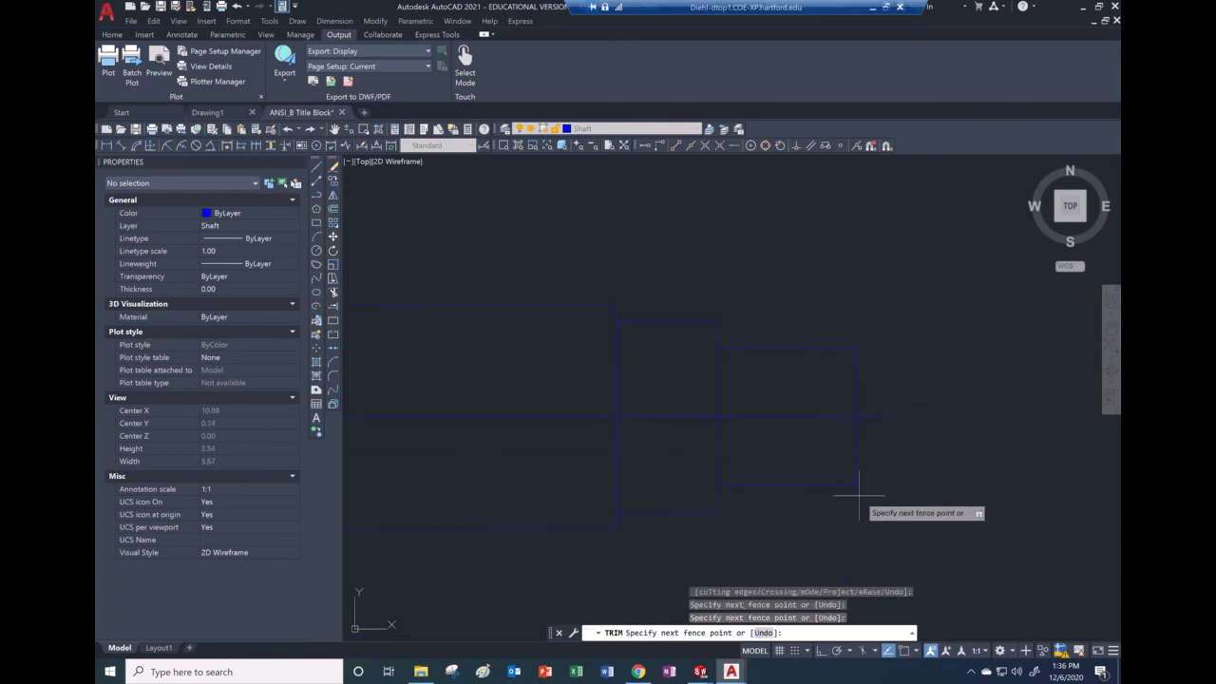
{"action": "scroll", "coordinate": [899, 487], "scroll_direction": "down", "scroll_amount": 1}
{"action": "scroll", "coordinate": [879, 505], "scroll_direction": "up", "scroll_amount": 4}
{"action": "left_click", "coordinate": [817, 423]}
{"action": "scroll", "coordinate": [888, 459], "scroll_direction": "down", "scroll_amount": 2}
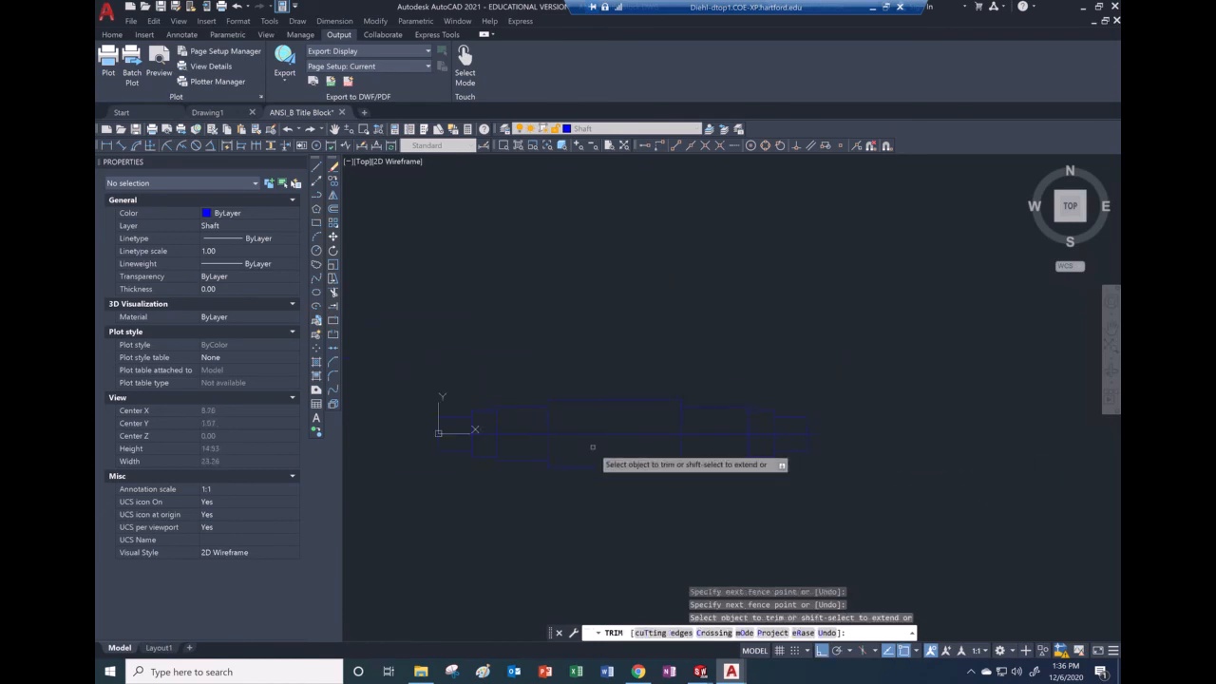
{"action": "scroll", "coordinate": [500, 446], "scroll_direction": "up", "scroll_amount": 2}
{"action": "scroll", "coordinate": [500, 447], "scroll_direction": "down", "scroll_amount": 3}
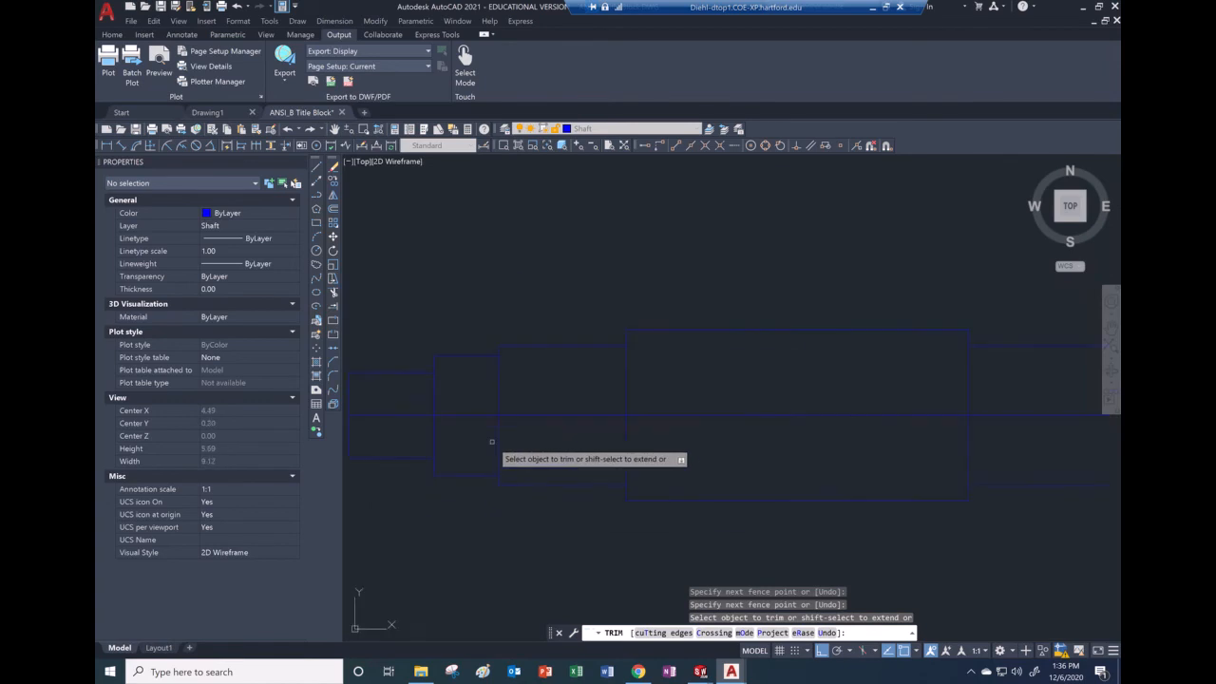
{"action": "key", "text": "Escape"}
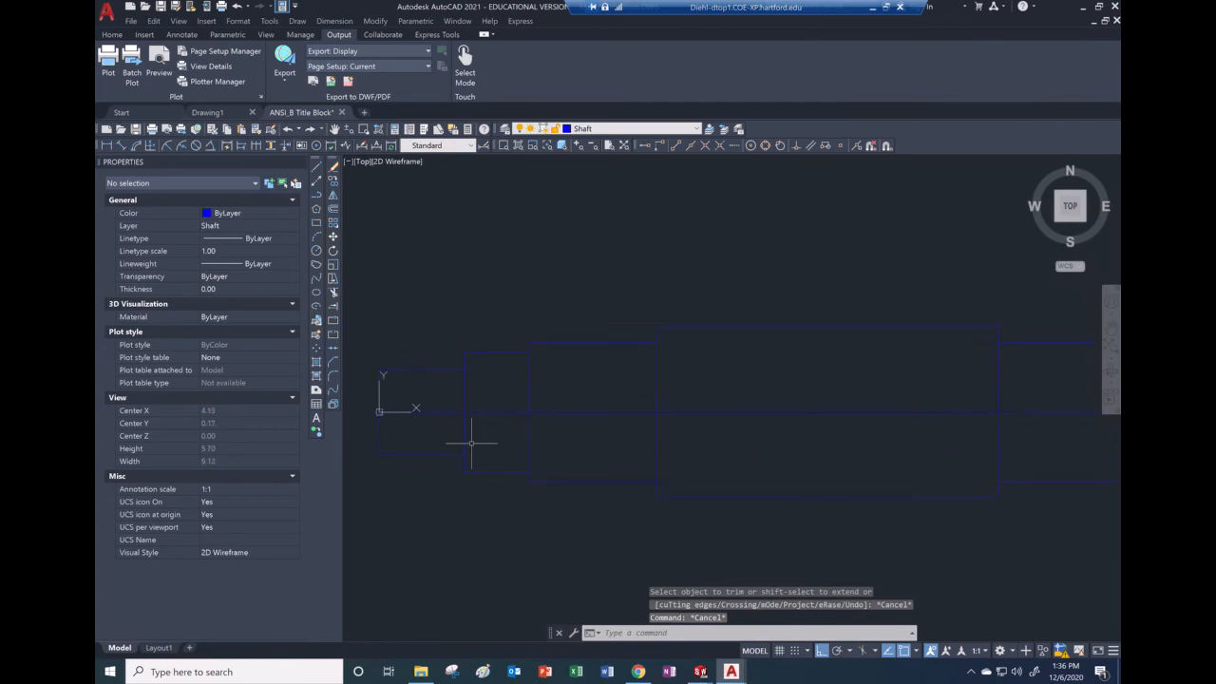
- Move the shaft's centerline to the center layer
{"action": "left_click", "coordinate": [505, 367]}
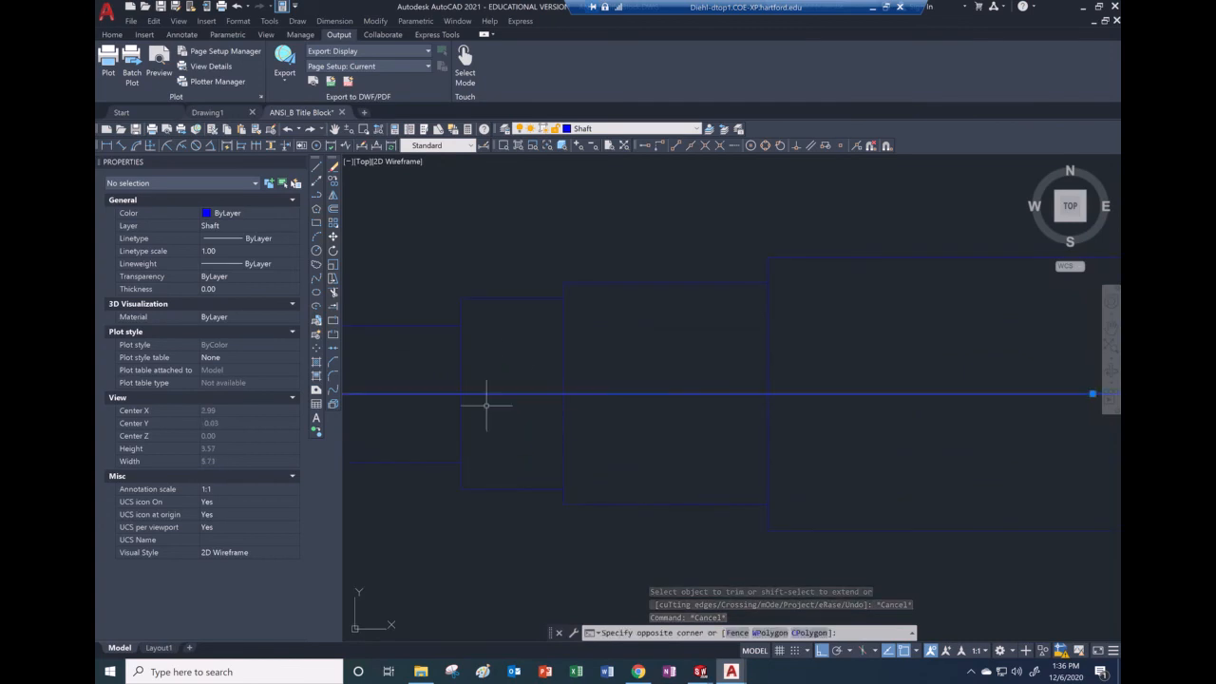
{"action": "left_click", "coordinate": [485, 414]}
{"action": "left_click", "coordinate": [699, 130]}
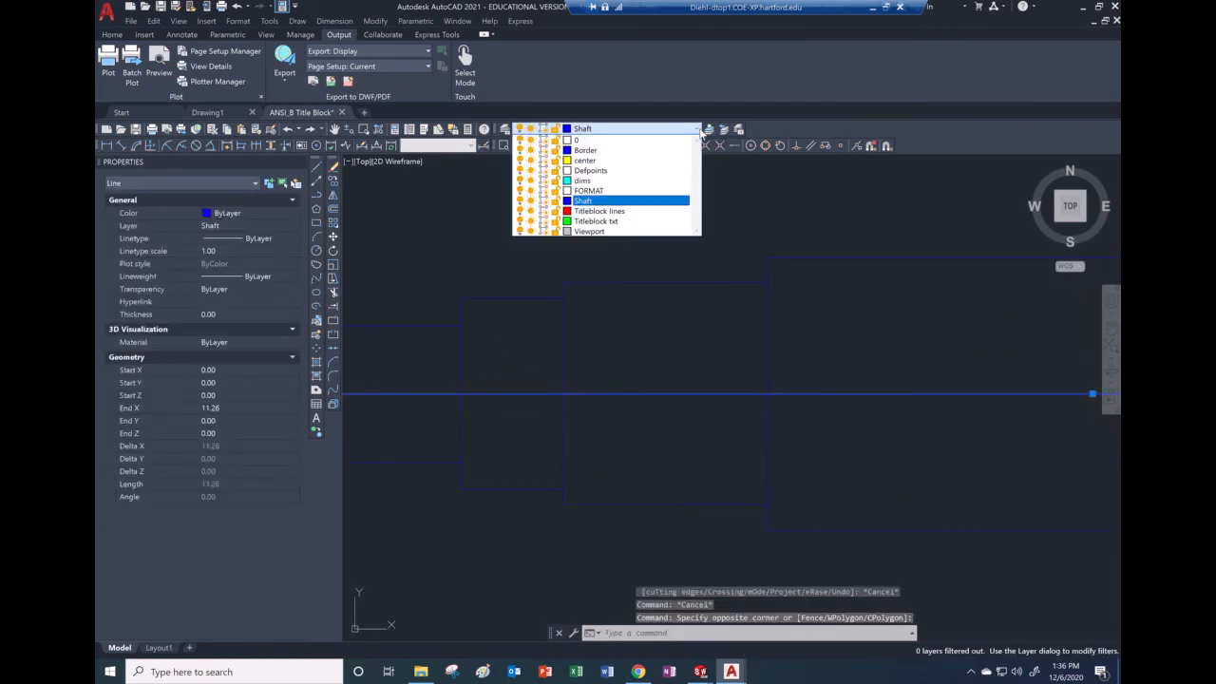
{"action": "left_click", "coordinate": [608, 153]}
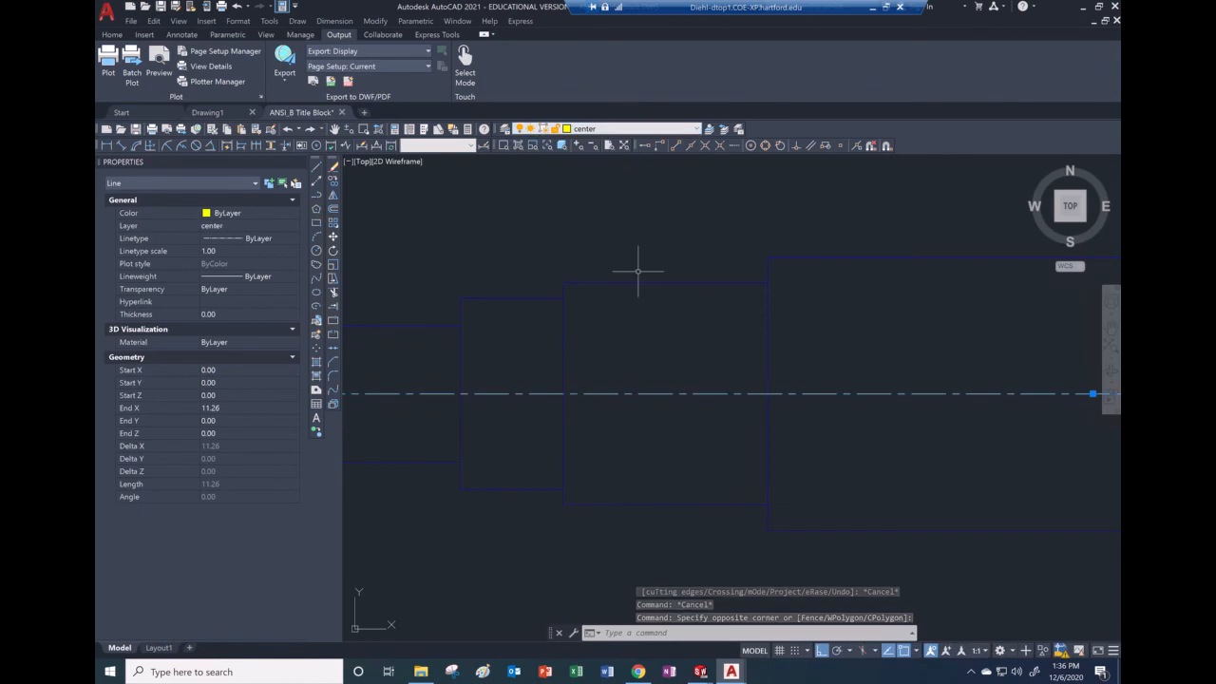
{"action": "key", "text": "Escape"}
- Stretch the centerline's left endpoint horizontally about 0.22 beyond the shaft's left end
{"action": "scroll", "coordinate": [724, 382], "scroll_direction": "up", "scroll_amount": 1}
{"action": "scroll", "coordinate": [587, 389], "scroll_direction": "up", "scroll_amount": 1}
{"action": "scroll", "coordinate": [463, 391], "scroll_direction": "down", "scroll_amount": 1}
{"action": "middle_click_drag", "start_coordinate": [459, 393], "coordinate": [561, 408]}
{"action": "scroll", "coordinate": [546, 402], "scroll_direction": "up", "scroll_amount": 2}
{"action": "left_click", "coordinate": [536, 366]}
{"action": "left_click", "coordinate": [507, 399]}
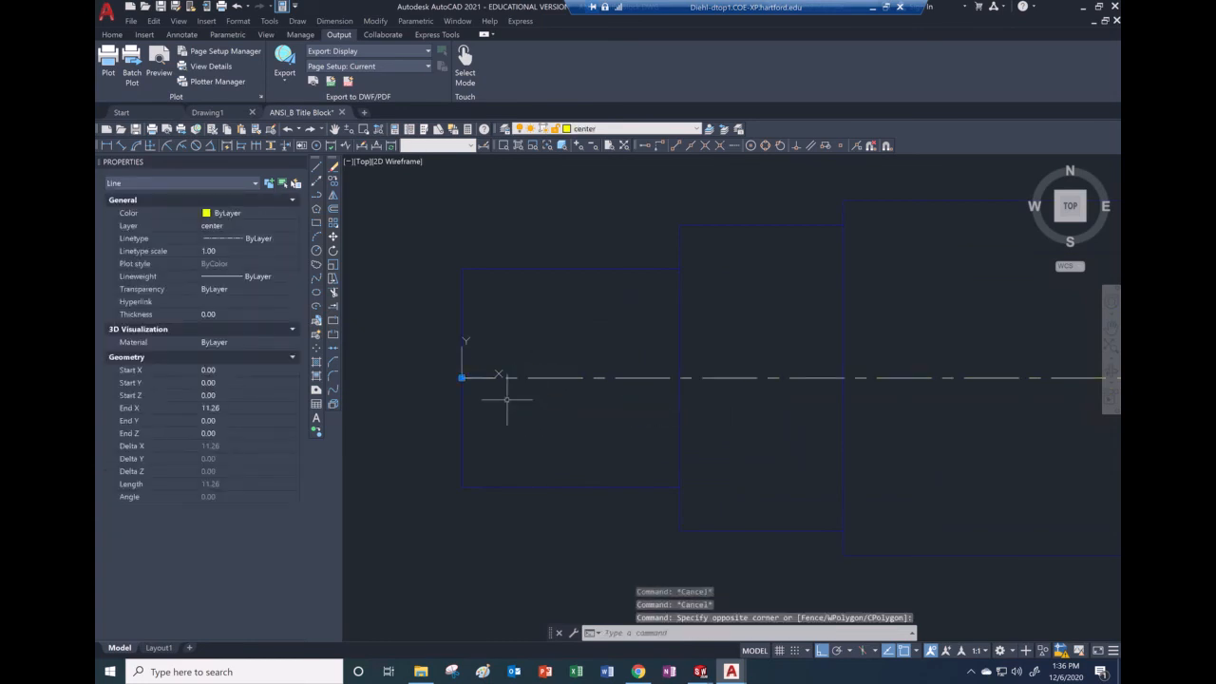
{"action": "left_click", "coordinate": [462, 378]}
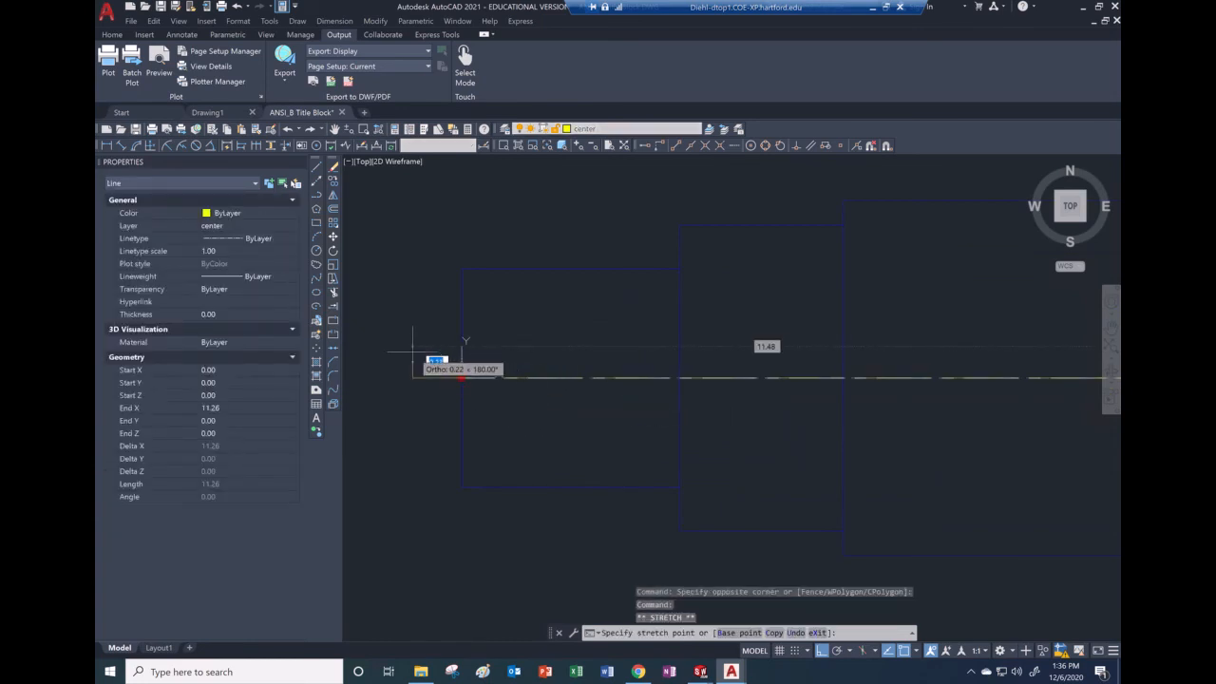
{"action": "key", "text": "Escape"}
{"action": "key", "text": "Escape"}
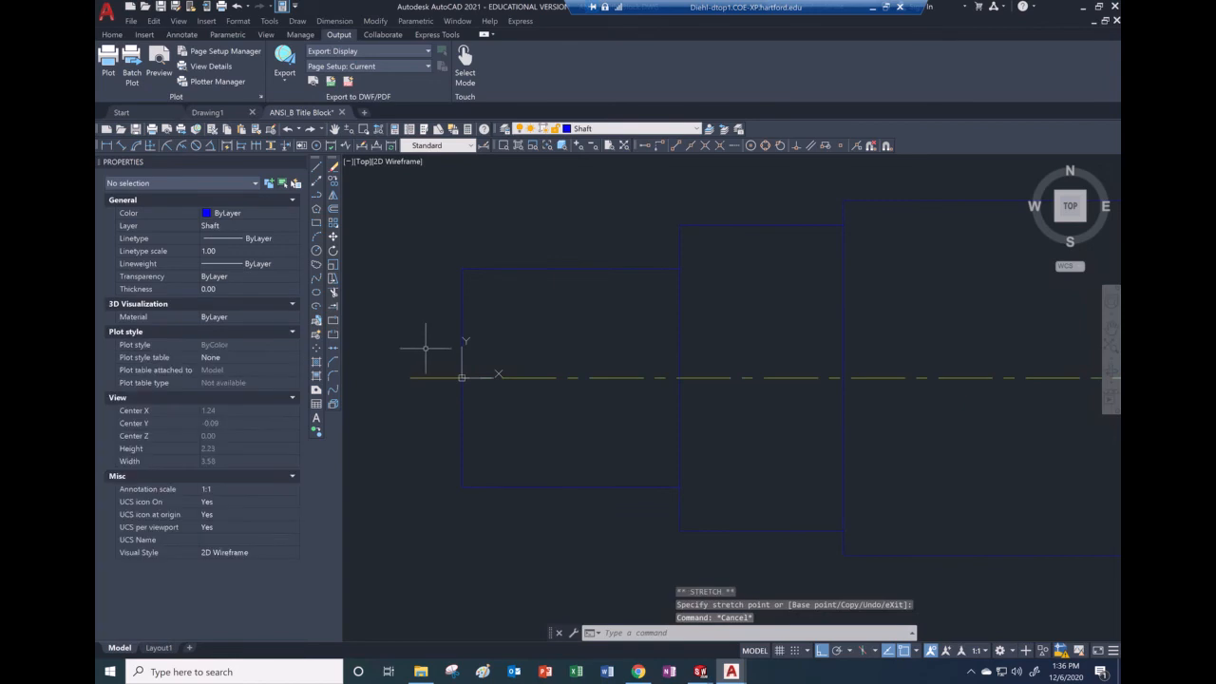
- Open Layout1 to show the title block sheet
{"action": "scroll", "coordinate": [435, 342], "scroll_direction": "down", "scroll_amount": 4}
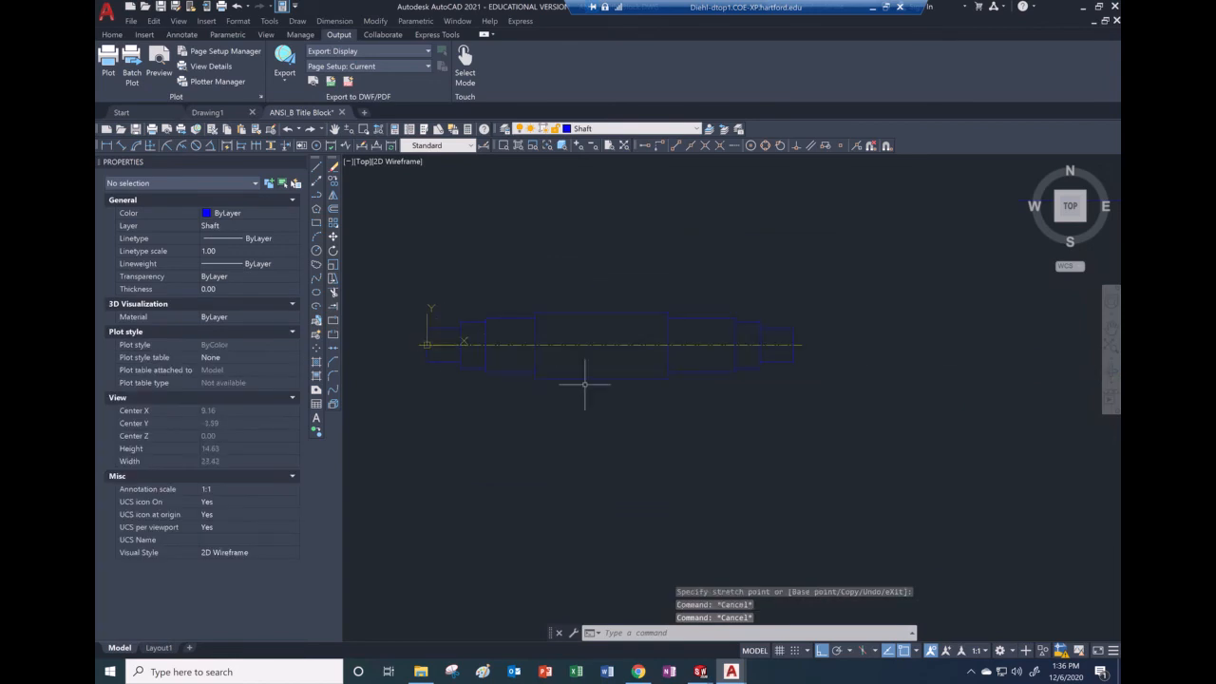
{"action": "middle_click_drag", "start_coordinate": [565, 365], "coordinate": [630, 401]}
{"action": "scroll", "coordinate": [622, 397], "scroll_direction": "up", "scroll_amount": 4}
{"action": "scroll", "coordinate": [598, 393], "scroll_direction": "down", "scroll_amount": 2}
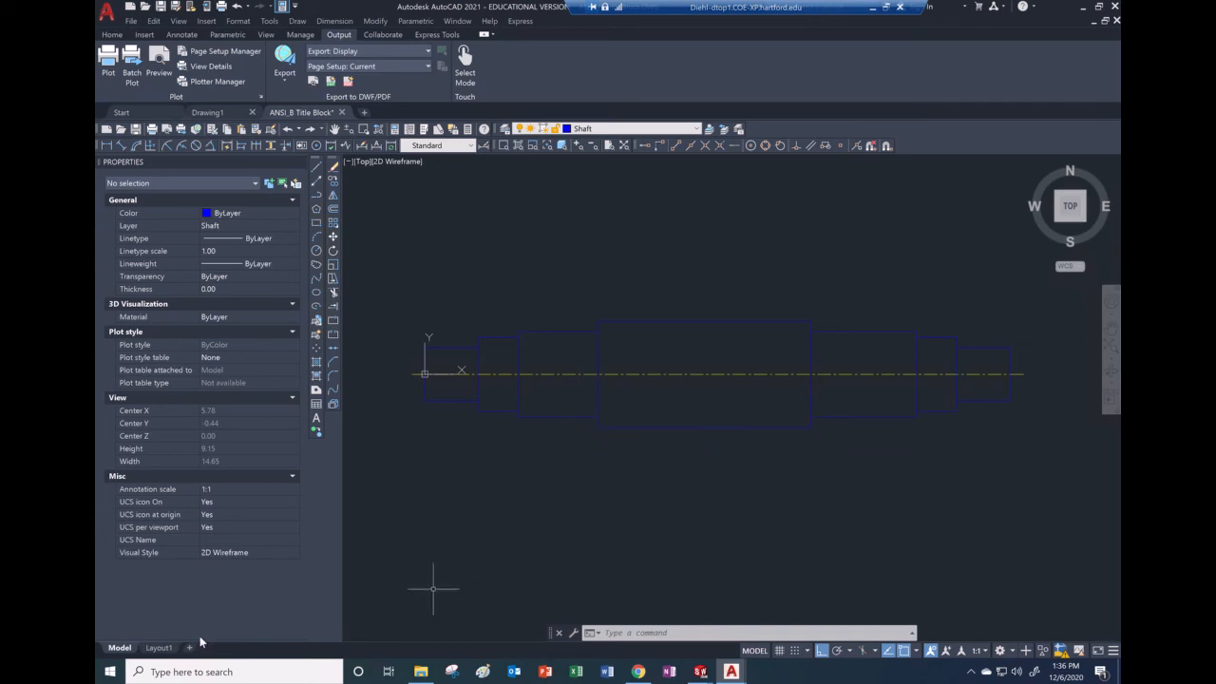
{"action": "mouse_move", "coordinate": [163, 649]}
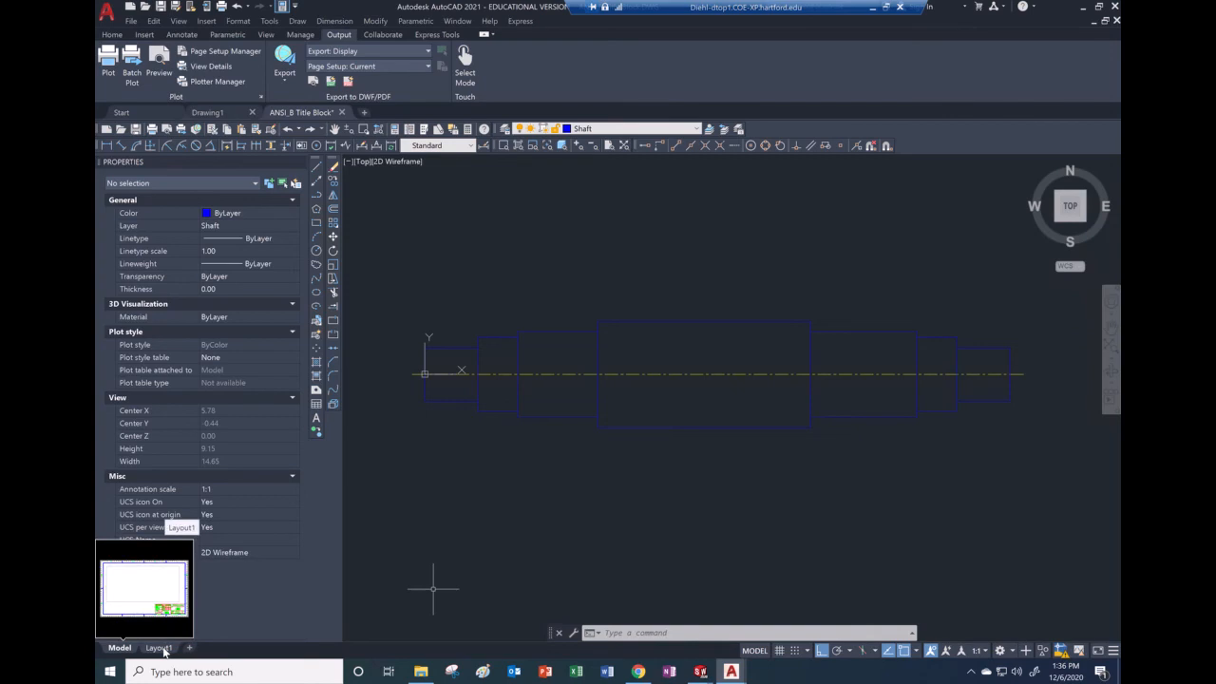
{"action": "left_click", "coordinate": [159, 648]}
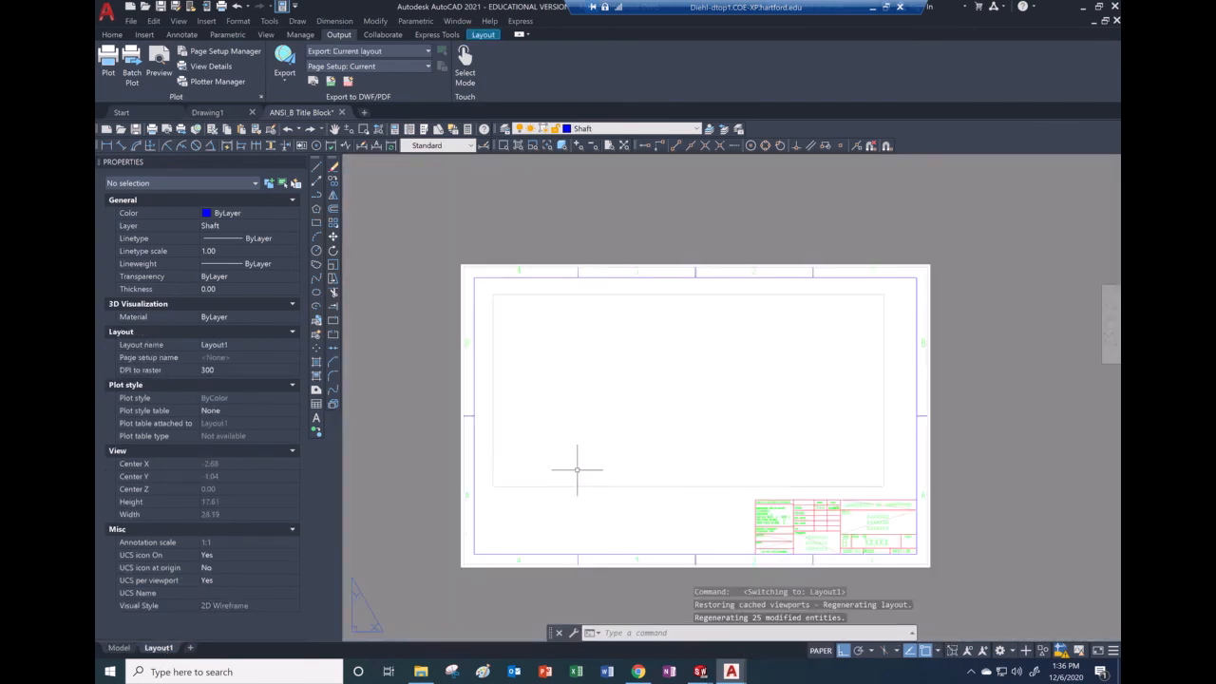
- Select the viewport frame on the sheet and check which layer it is on
{"action": "left_click", "coordinate": [881, 392]}
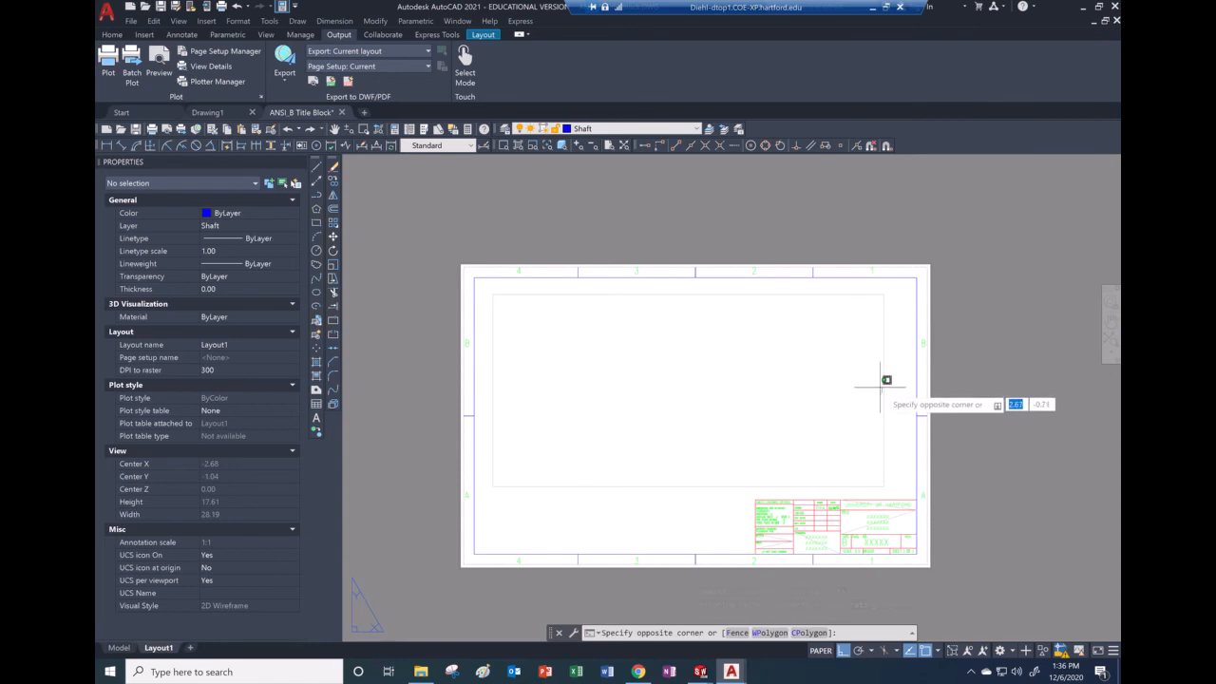
{"action": "left_click", "coordinate": [887, 373]}
{"action": "left_click", "coordinate": [885, 371]}
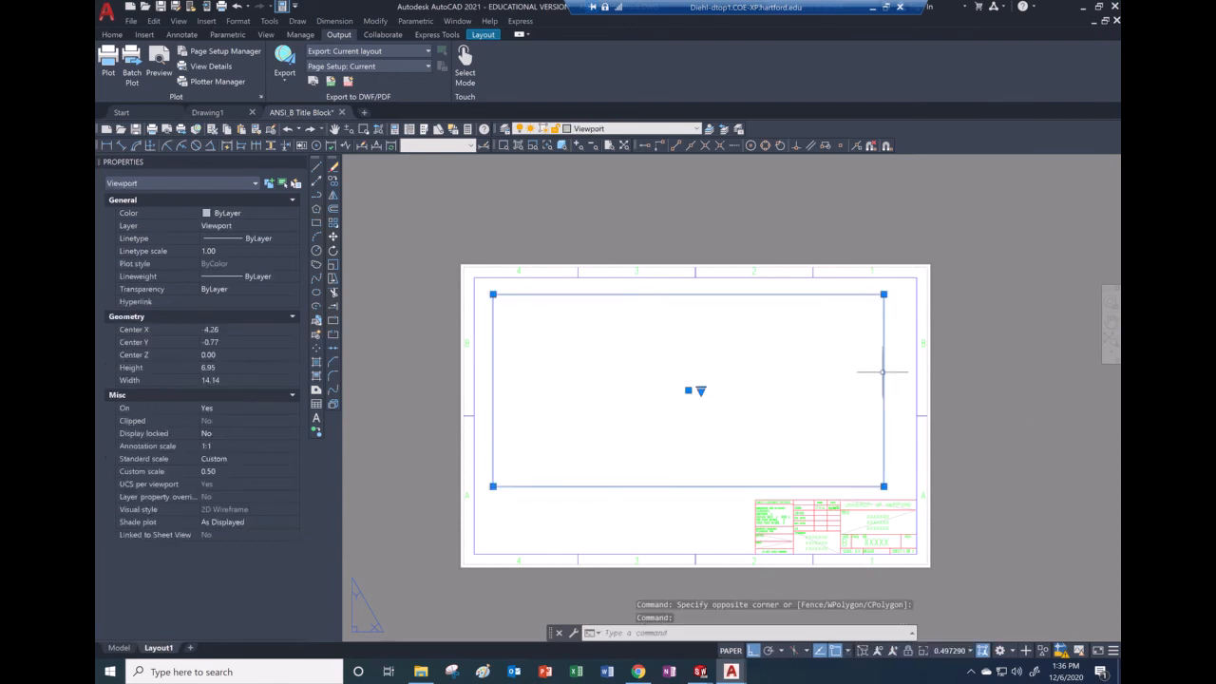
{"action": "left_click", "coordinate": [698, 130]}
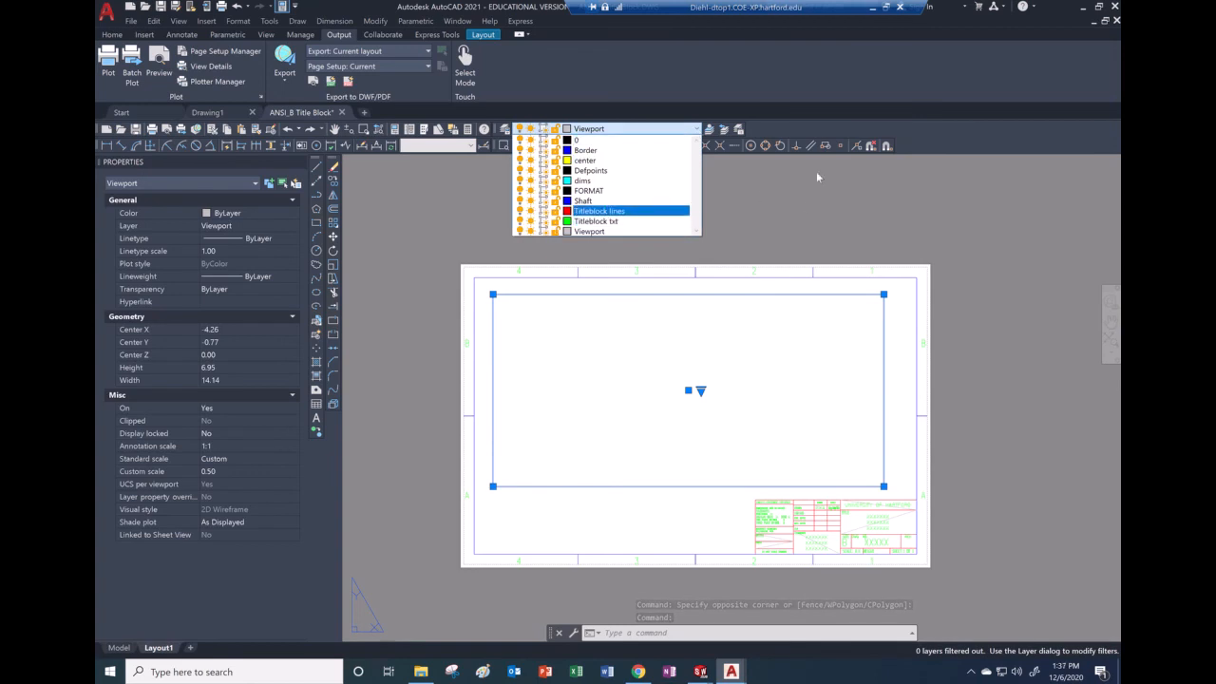
{"action": "key", "text": "Escape"}
{"action": "key", "text": "Escape"}
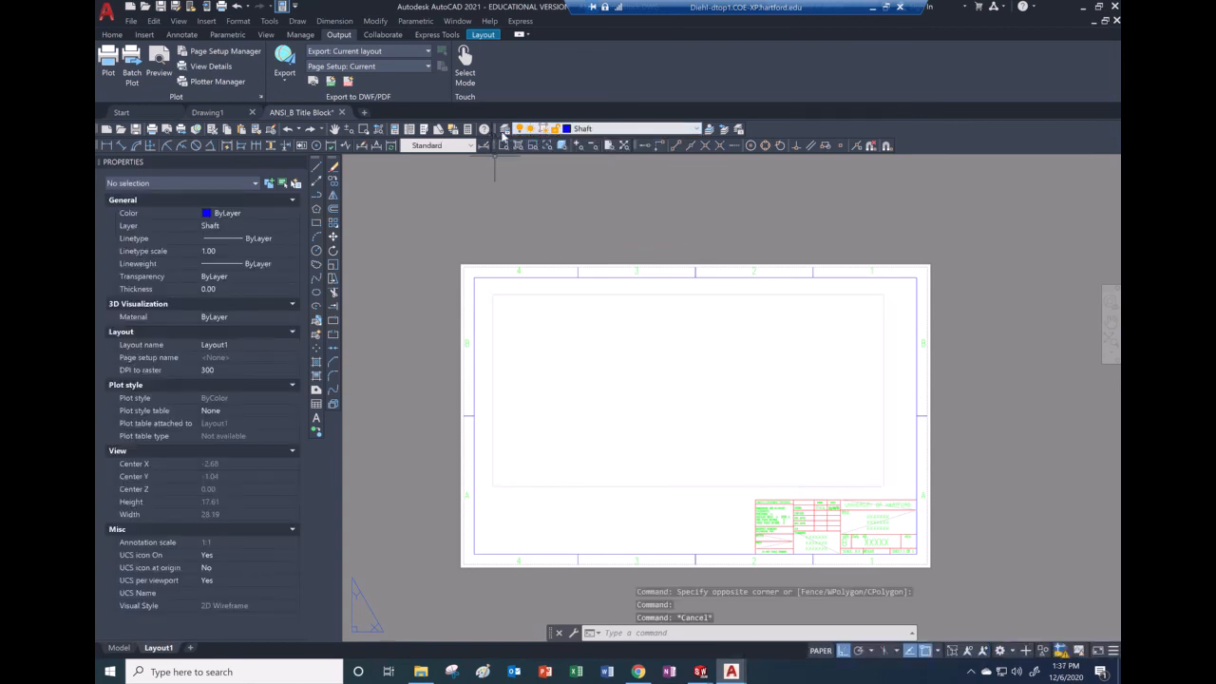
- Check the Viewport layer's plot setting in the layer properties
{"action": "left_click", "coordinate": [505, 129]}
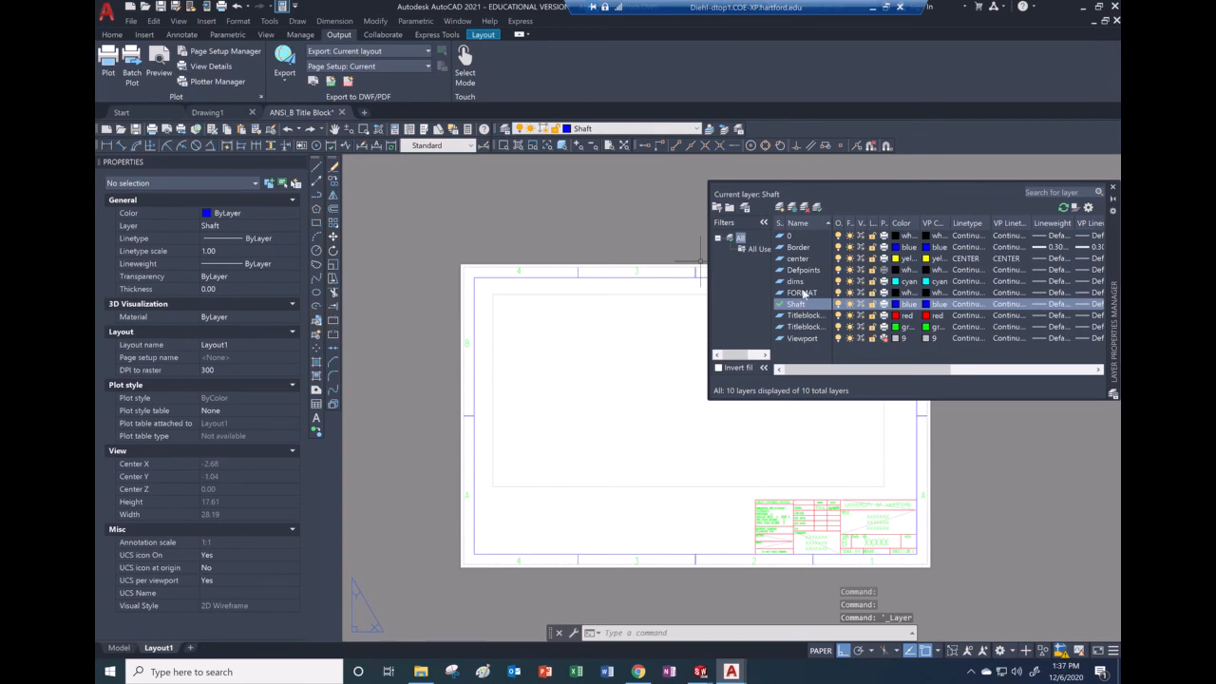
{"action": "left_click", "coordinate": [883, 338]}
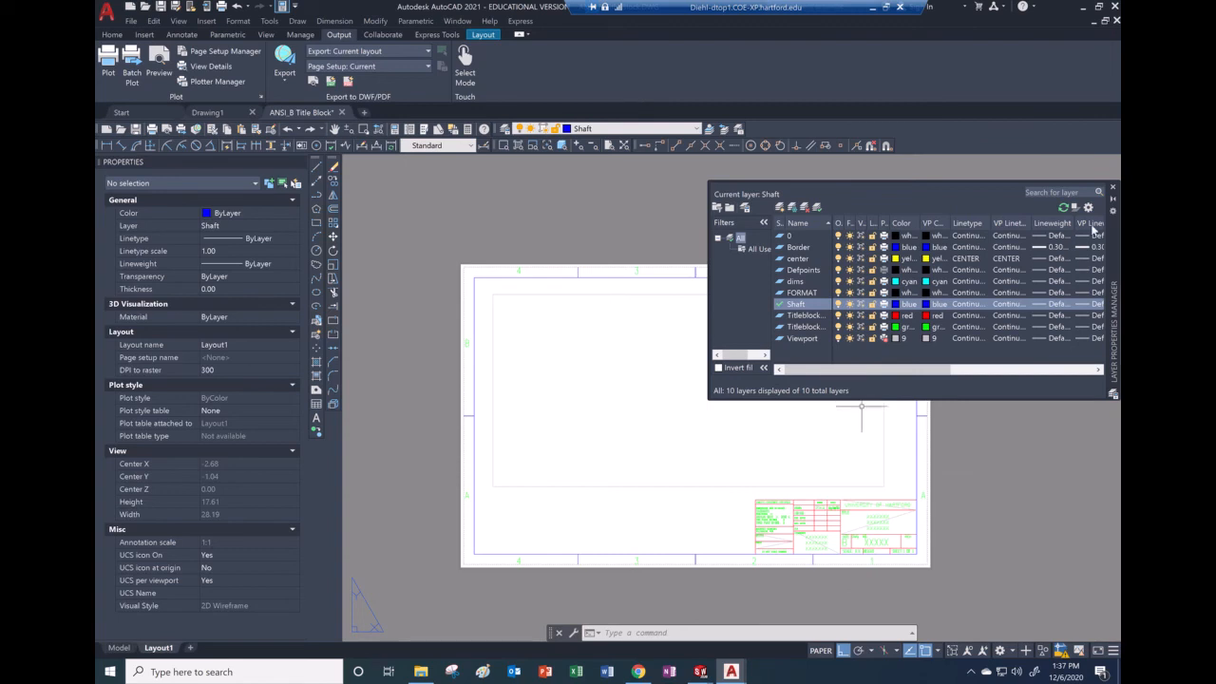
{"action": "left_click", "coordinate": [1115, 188]}
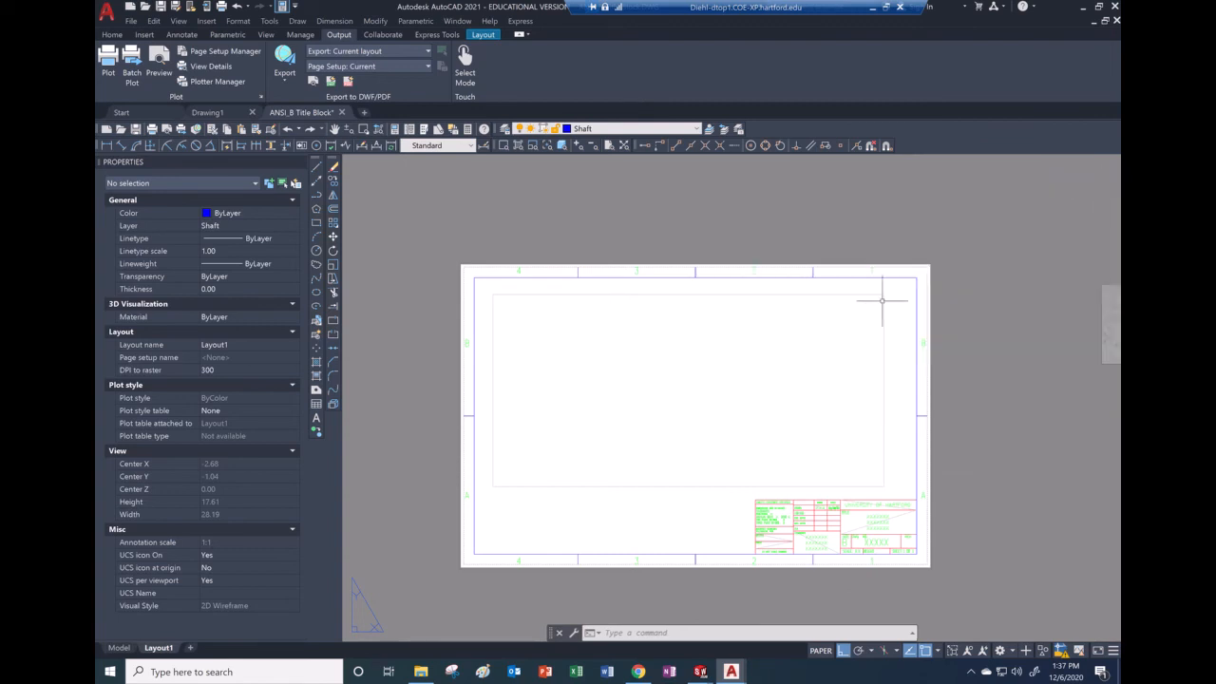
- Activate the viewport, zoom and center the shaft inside it, and return to paper space
{"action": "double_click", "coordinate": [669, 395]}
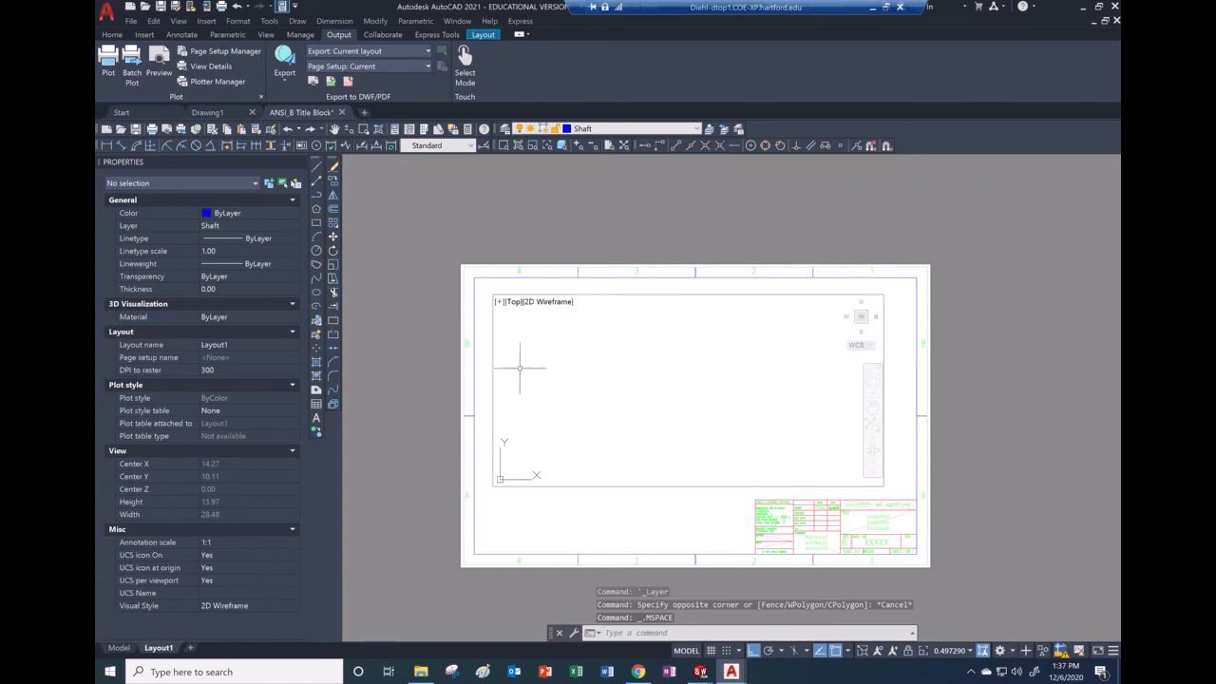
{"action": "scroll", "coordinate": [622, 381], "scroll_direction": "down", "scroll_amount": 4}
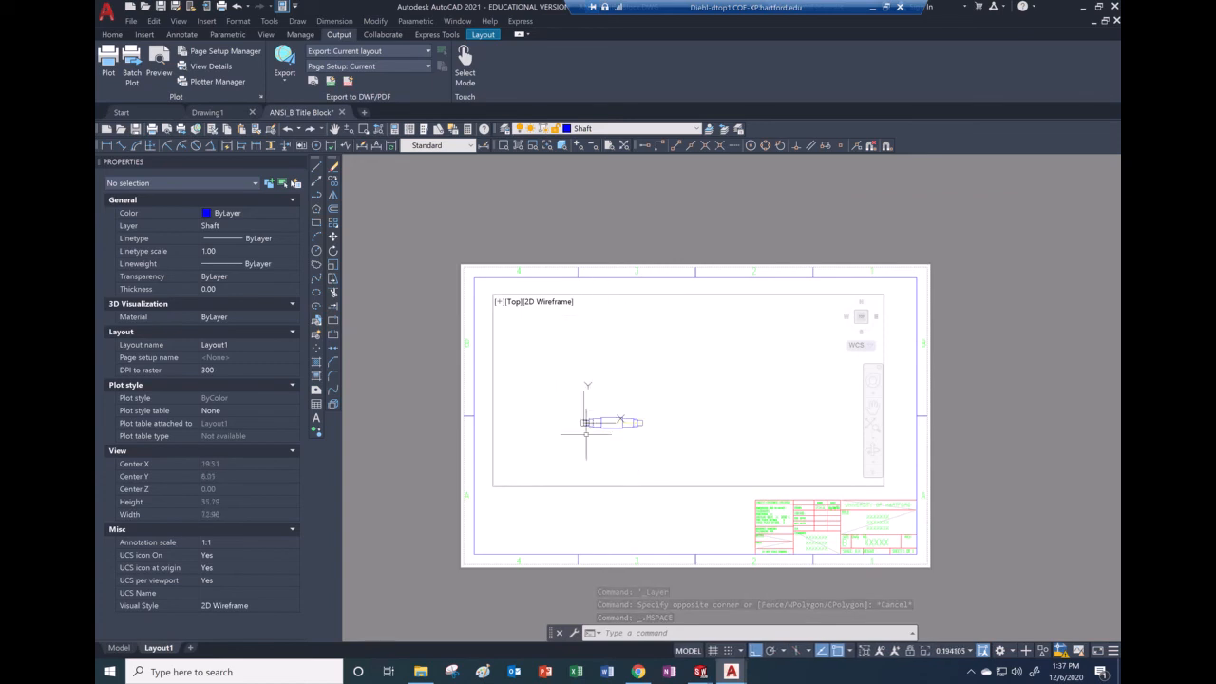
{"action": "scroll", "coordinate": [566, 439], "scroll_direction": "down", "scroll_amount": 3}
{"action": "scroll", "coordinate": [547, 453], "scroll_direction": "up", "scroll_amount": 4}
{"action": "scroll", "coordinate": [768, 378], "scroll_direction": "down", "scroll_amount": 1}
{"action": "scroll", "coordinate": [767, 378], "scroll_direction": "down", "scroll_amount": 2}
{"action": "scroll", "coordinate": [768, 384], "scroll_direction": "up", "scroll_amount": 2}
{"action": "scroll", "coordinate": [809, 373], "scroll_direction": "down", "scroll_amount": 2}
{"action": "scroll", "coordinate": [836, 365], "scroll_direction": "up", "scroll_amount": 4}
{"action": "scroll", "coordinate": [608, 404], "scroll_direction": "up", "scroll_amount": 2}
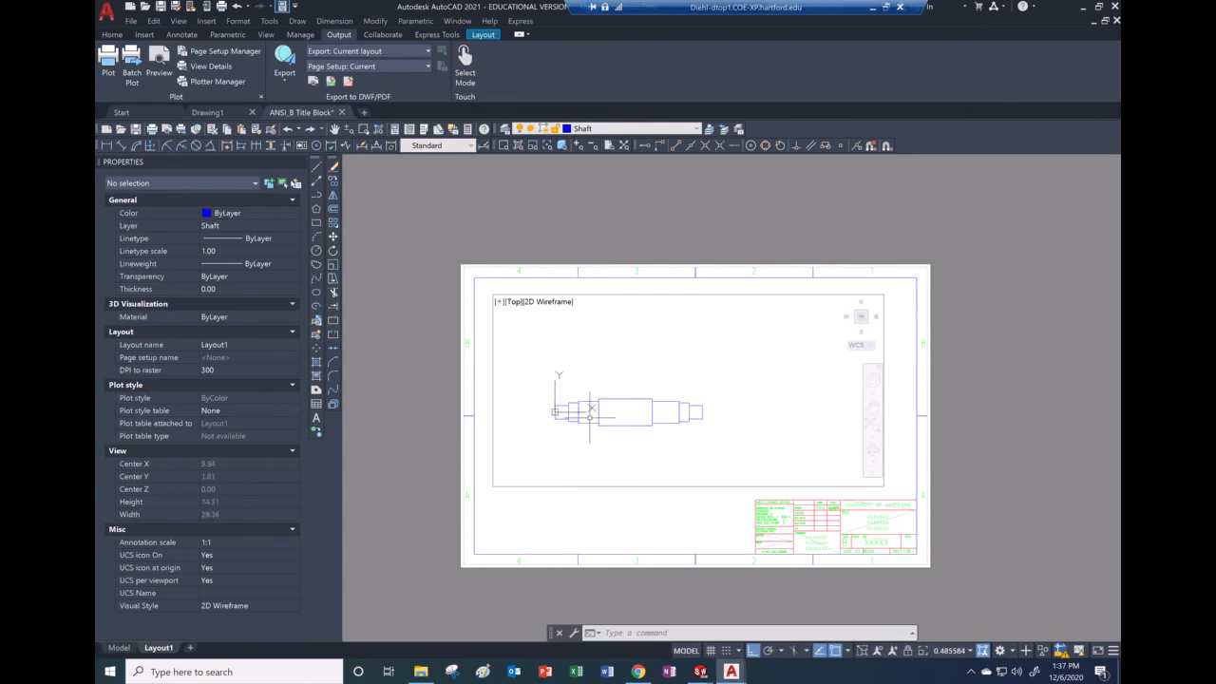
{"action": "scroll", "coordinate": [632, 410], "scroll_direction": "down", "scroll_amount": 2}
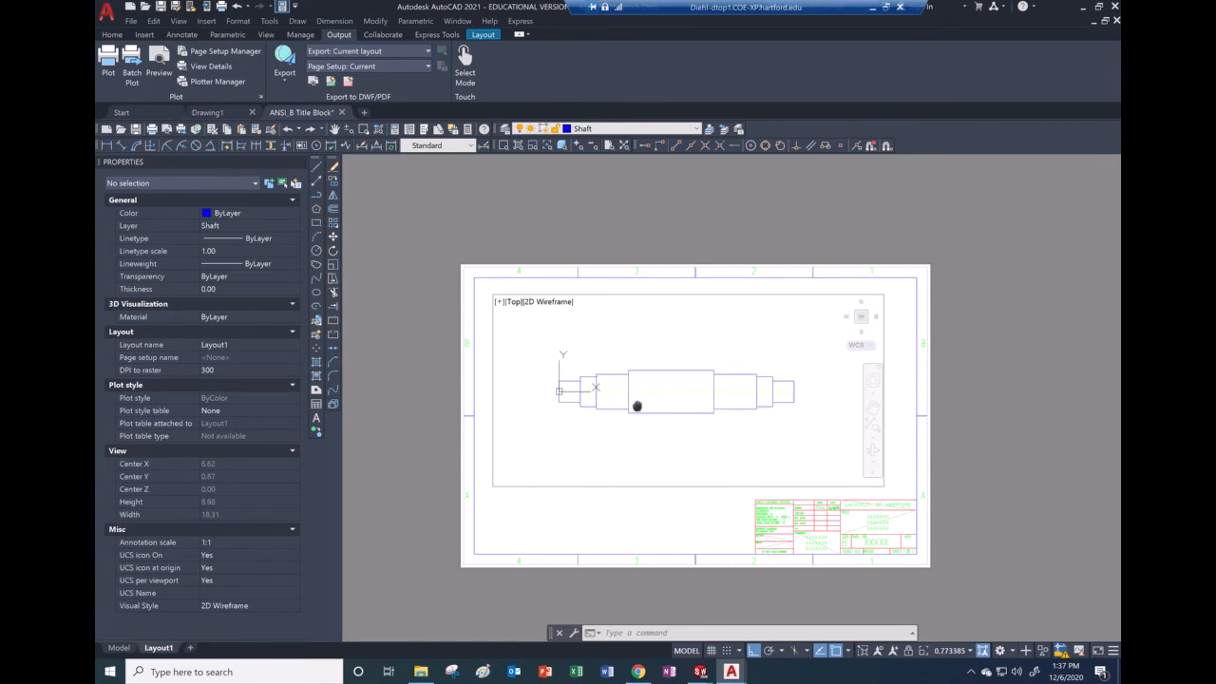
{"action": "double_click", "coordinate": [522, 522]}
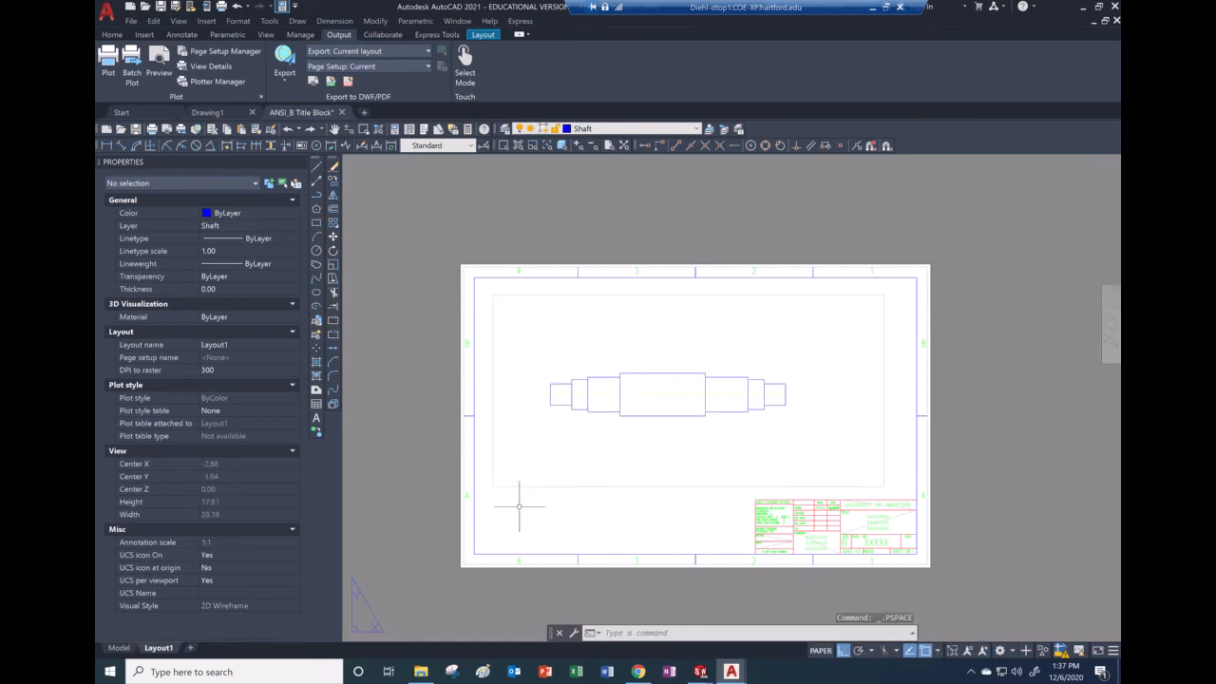
- Set the viewport's standard scale to 1:1 and deselect it
{"action": "left_click", "coordinate": [531, 488]}
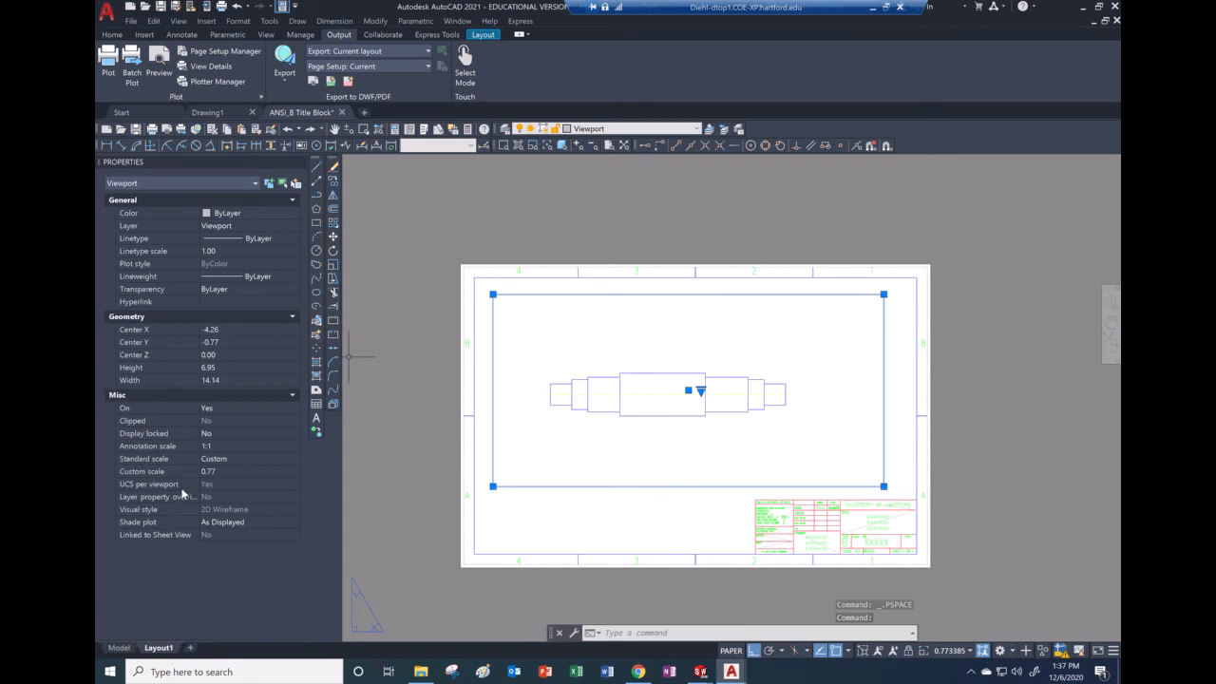
{"action": "left_click", "coordinate": [235, 461]}
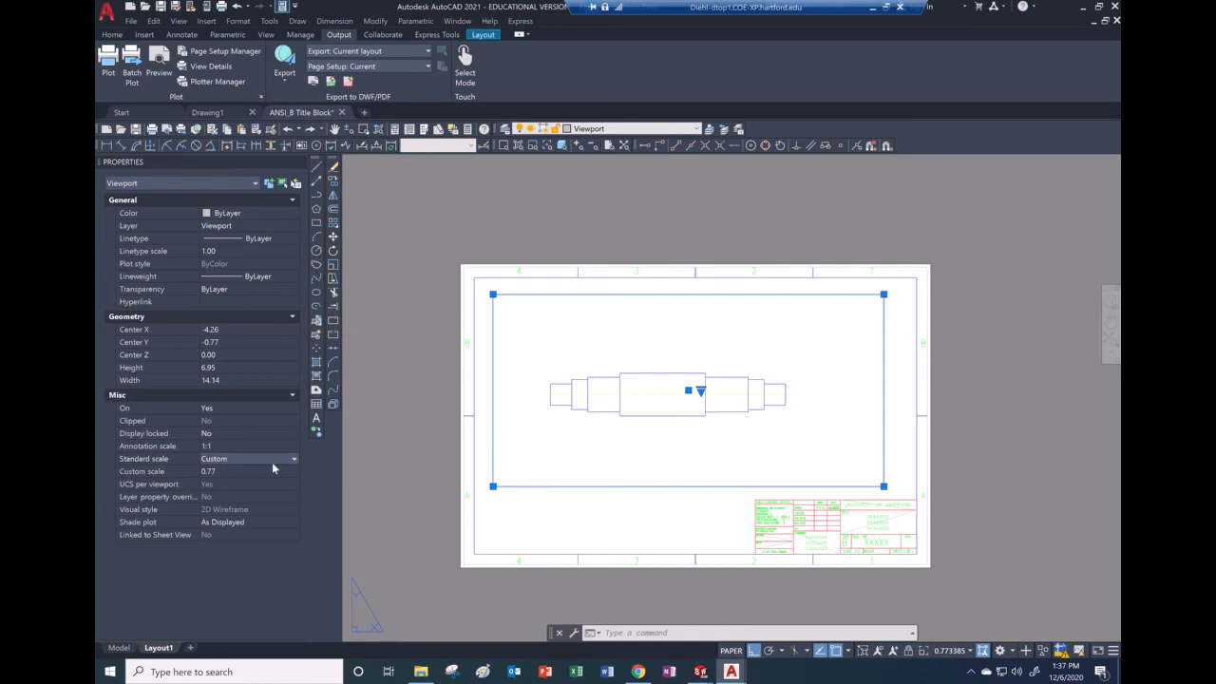
{"action": "left_click", "coordinate": [295, 461]}
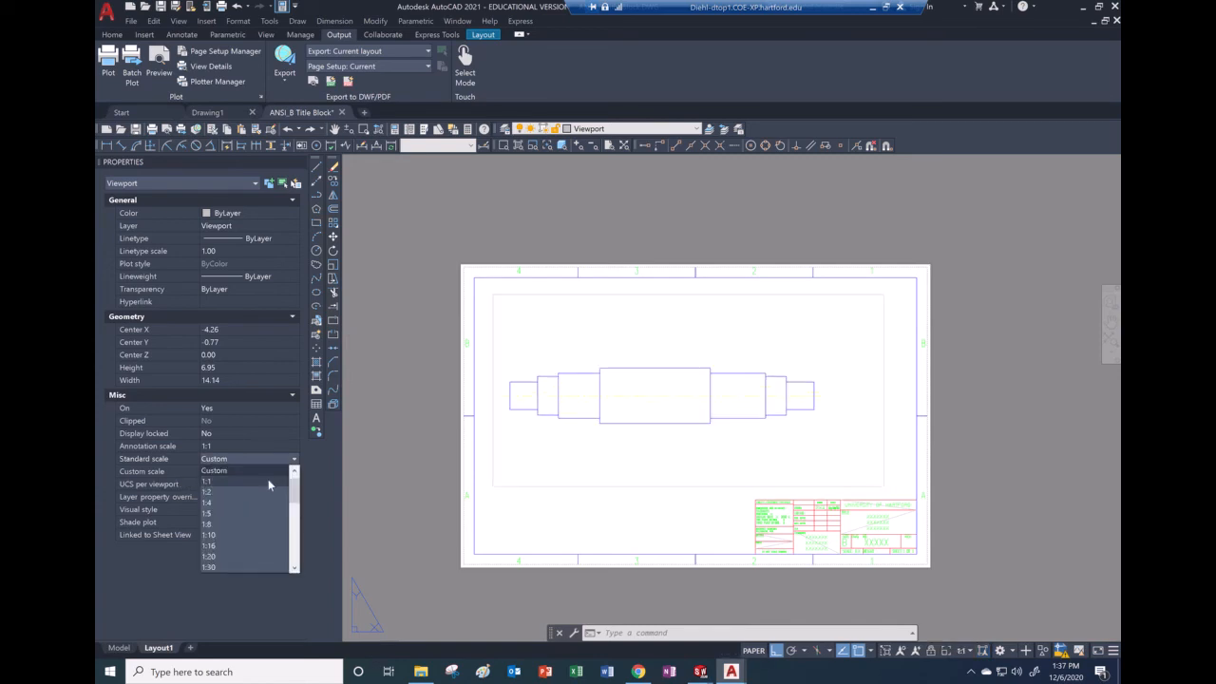
{"action": "left_click", "coordinate": [268, 481]}
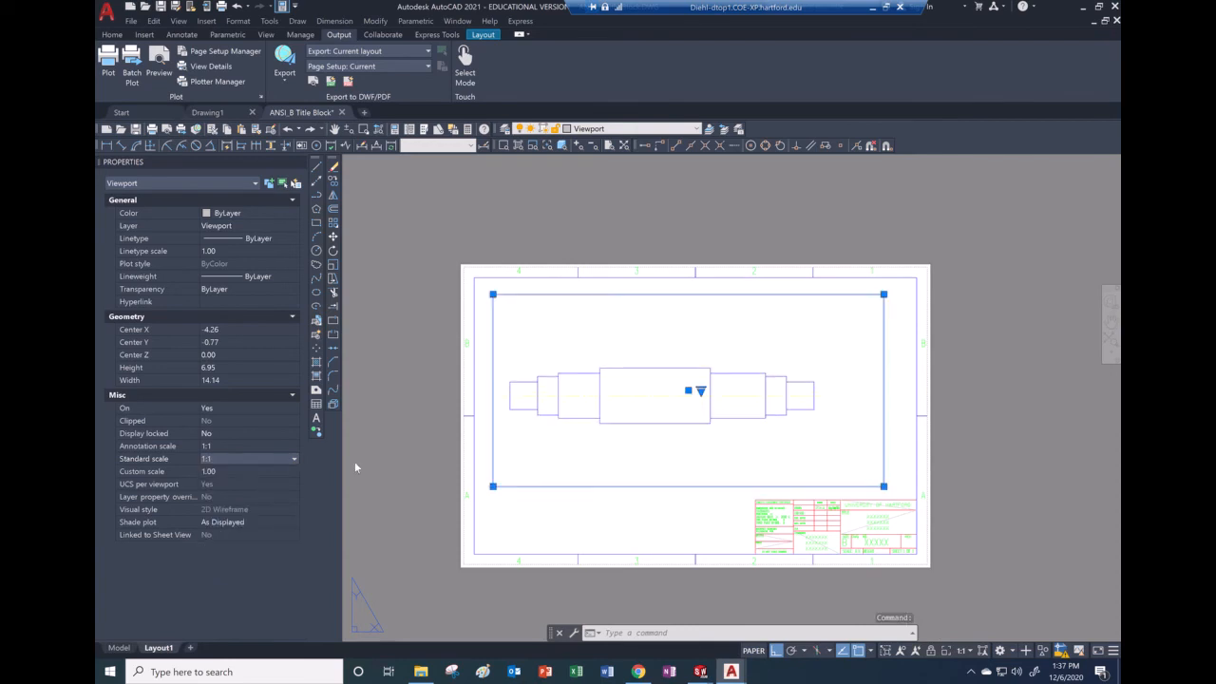
{"action": "key", "text": "Escape"}
{"action": "key", "text": "Escape"}
{"action": "key", "text": "Escape"}
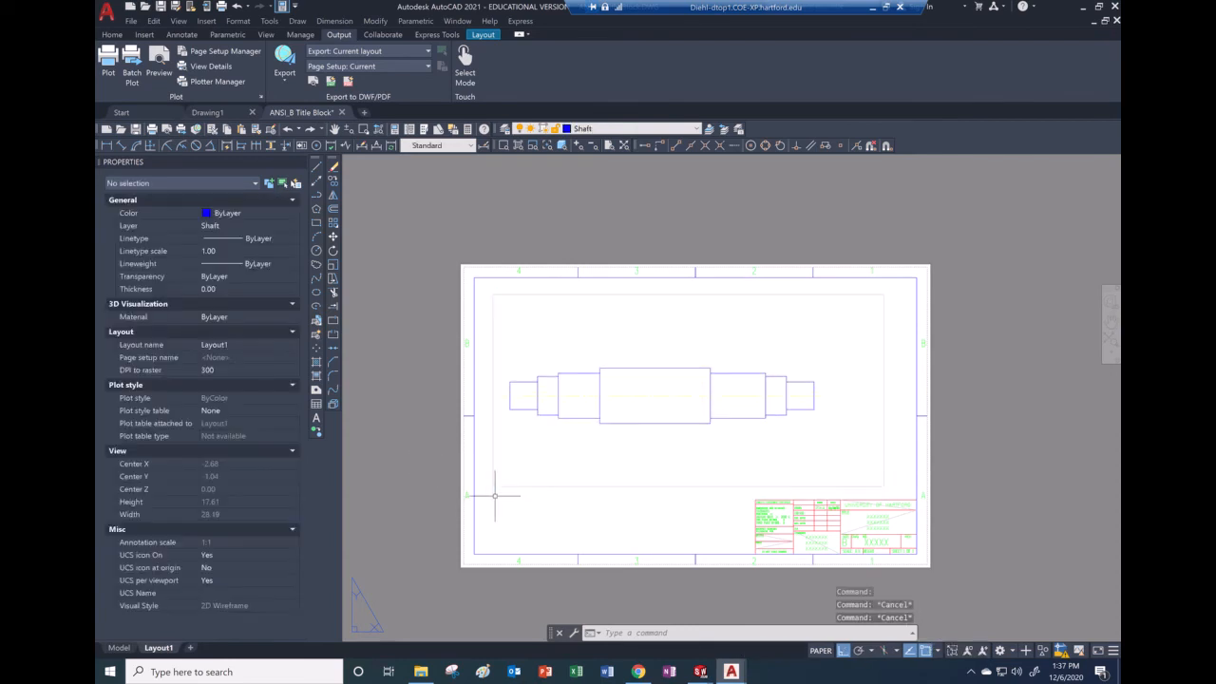
- Activate the viewport, recenter the shaft horizontally inside it, and return to paper space
{"action": "double_click", "coordinate": [580, 434]}
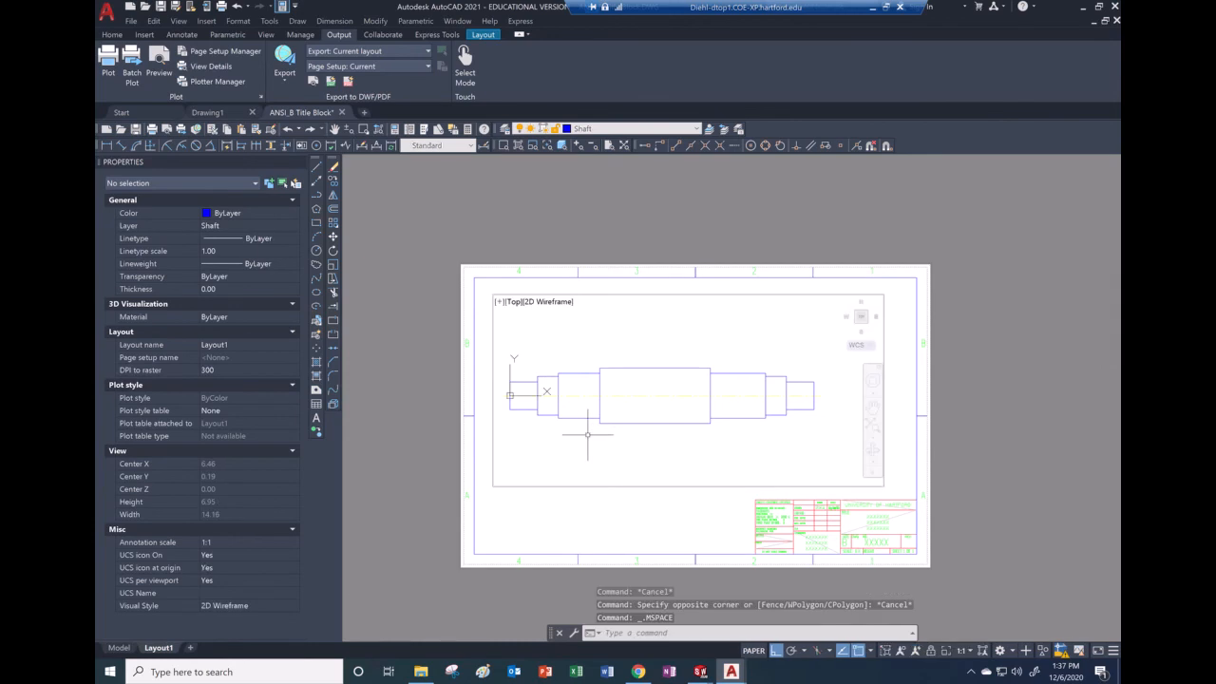
{"action": "middle_click_drag", "start_coordinate": [560, 434], "coordinate": [598, 435]}
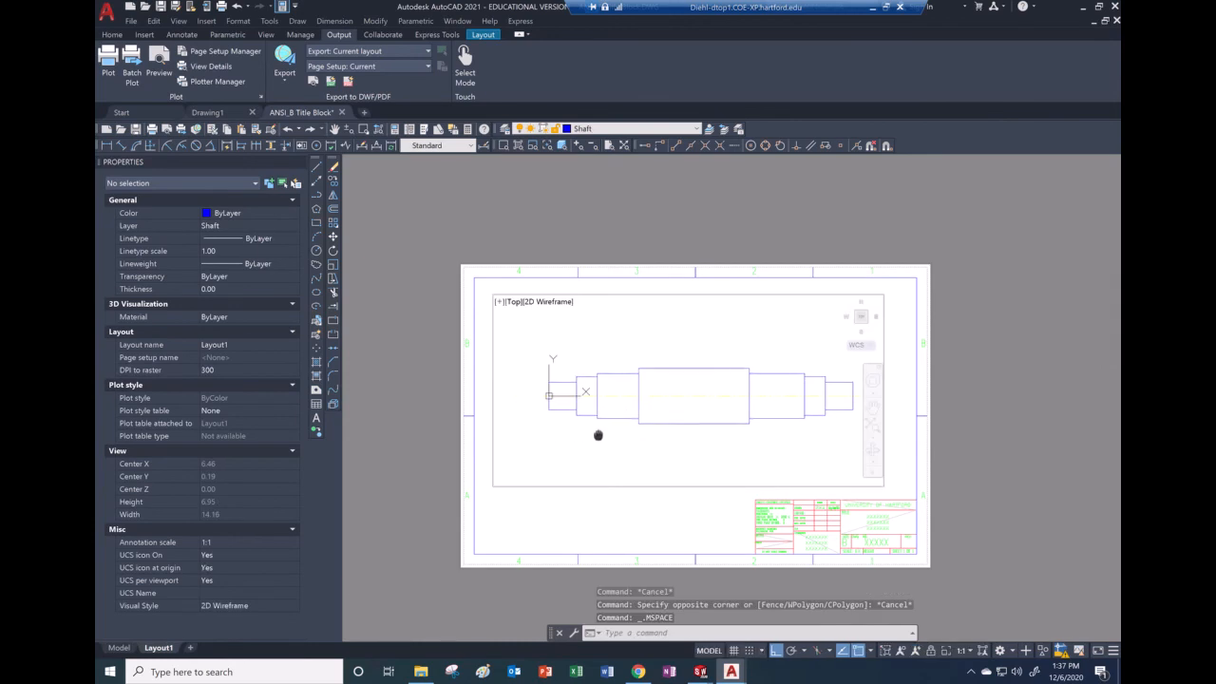
{"action": "double_click", "coordinate": [589, 506]}
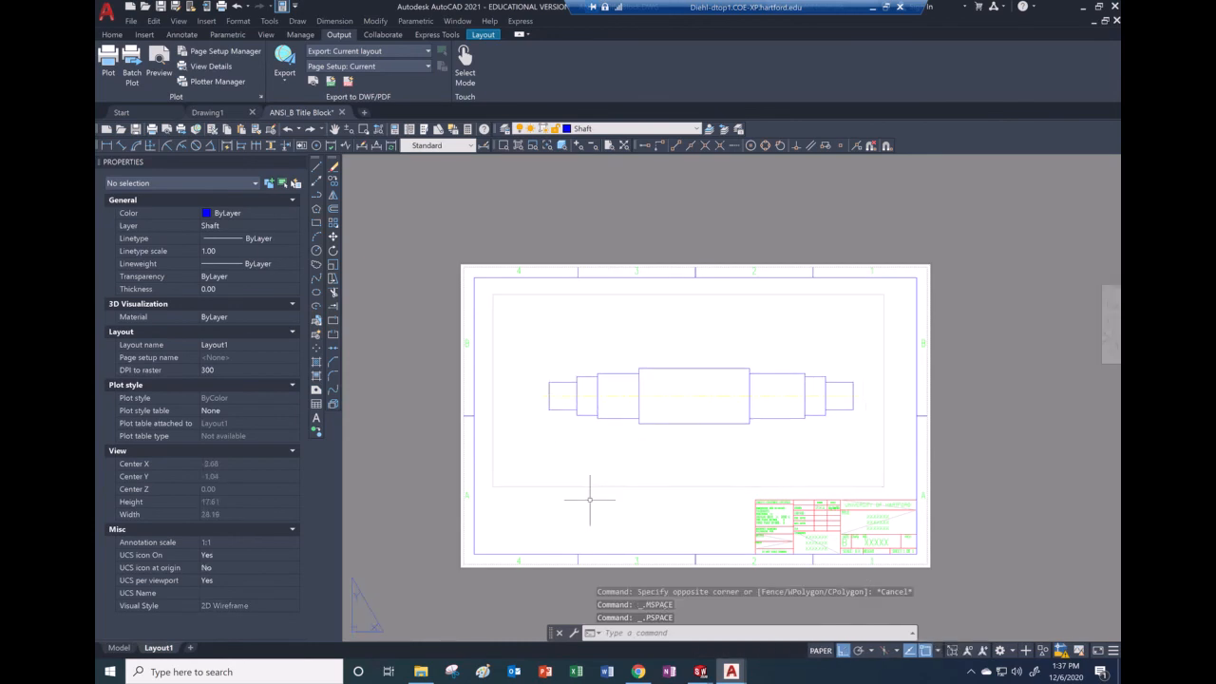
- Stretch the viewport's left edge inward so the frame sits just outside the shaft's left end
{"action": "left_click", "coordinate": [520, 486]}
{"action": "left_click", "coordinate": [493, 486]}
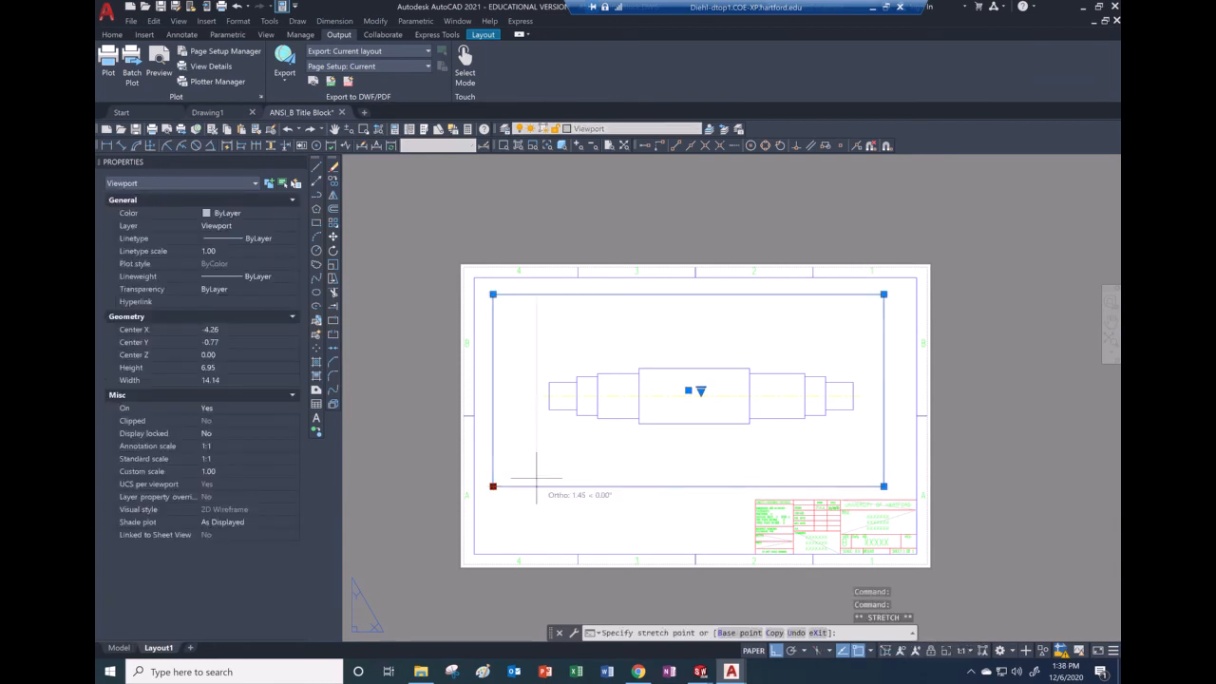
{"action": "left_click", "coordinate": [572, 504]}
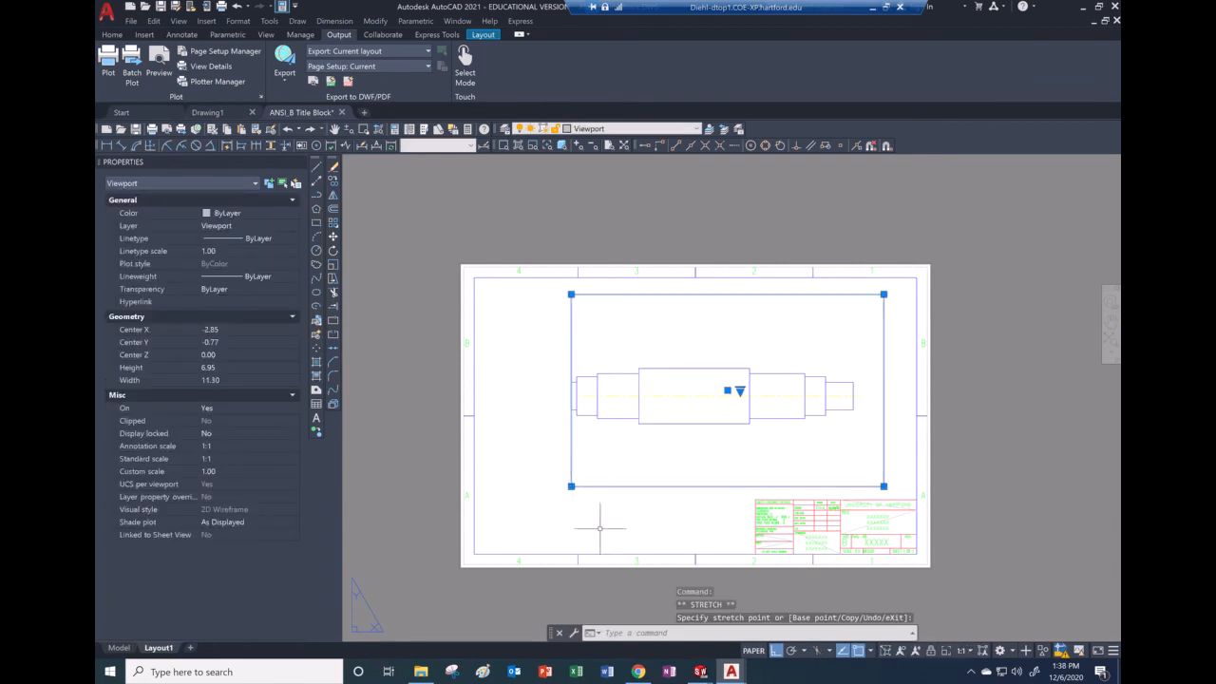
{"action": "left_click", "coordinate": [571, 486]}
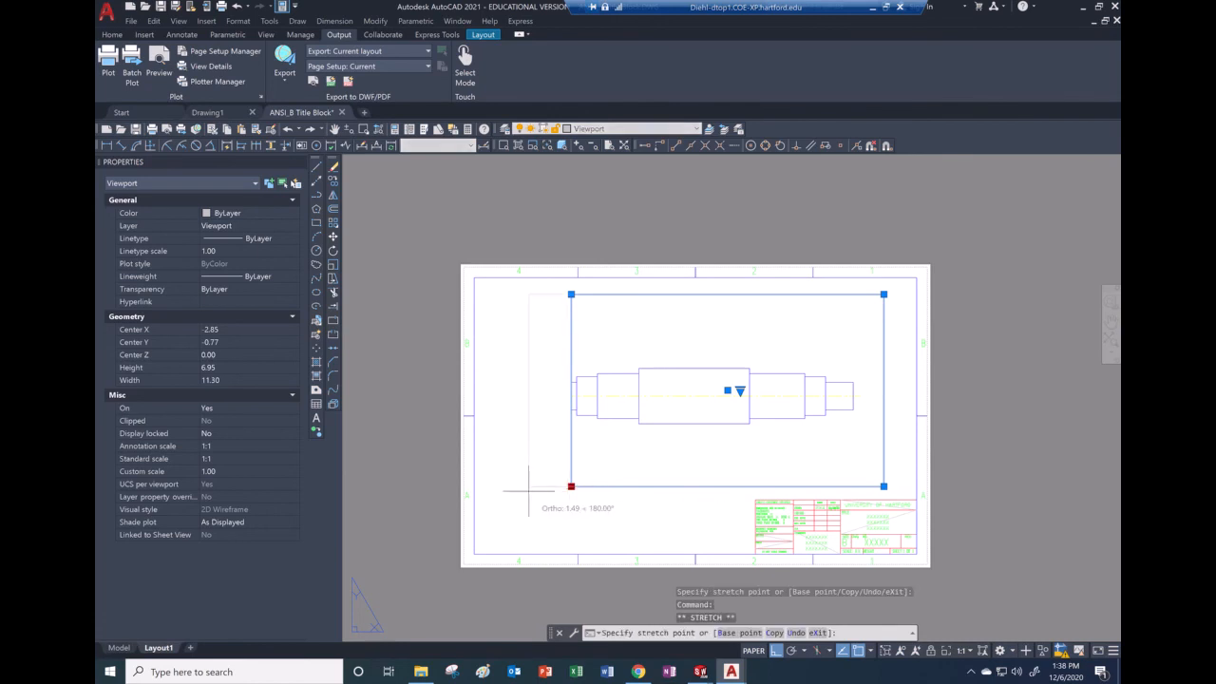
{"action": "left_click", "coordinate": [521, 487]}
{"action": "key", "text": "Escape"}
{"action": "key", "text": "Escape"}
{"action": "key", "text": "Escape"}
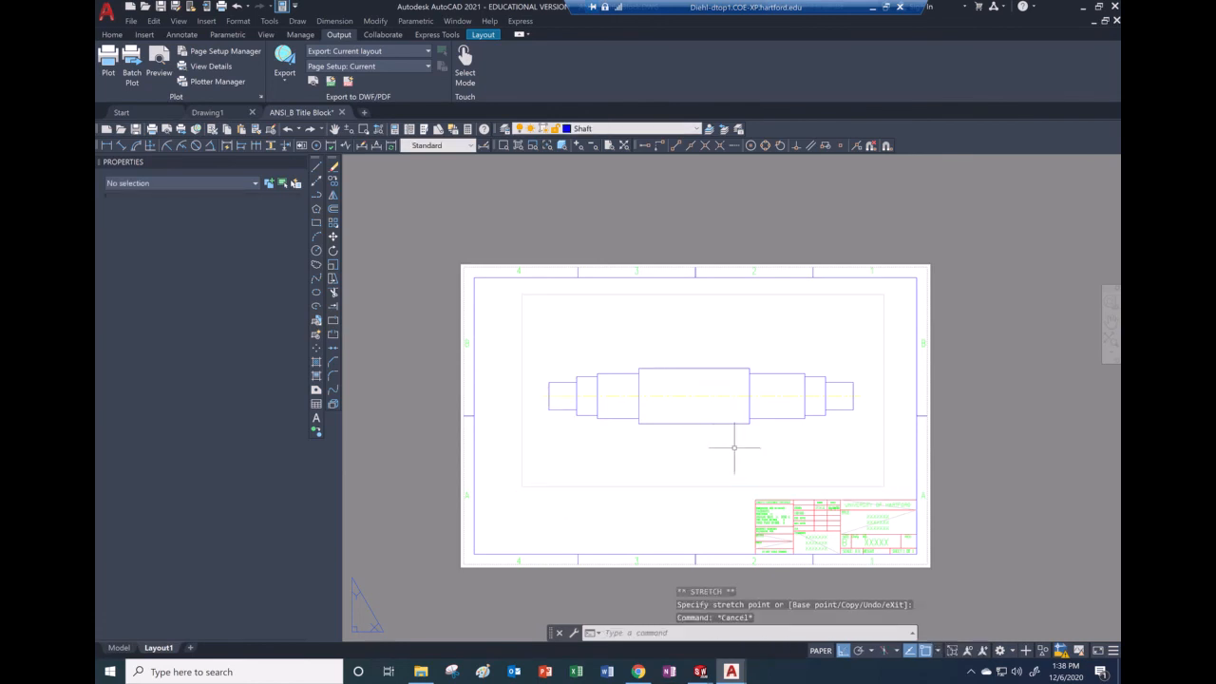
{"action": "left_click", "coordinate": [625, 132]}
{"action": "left_click", "coordinate": [585, 179]}
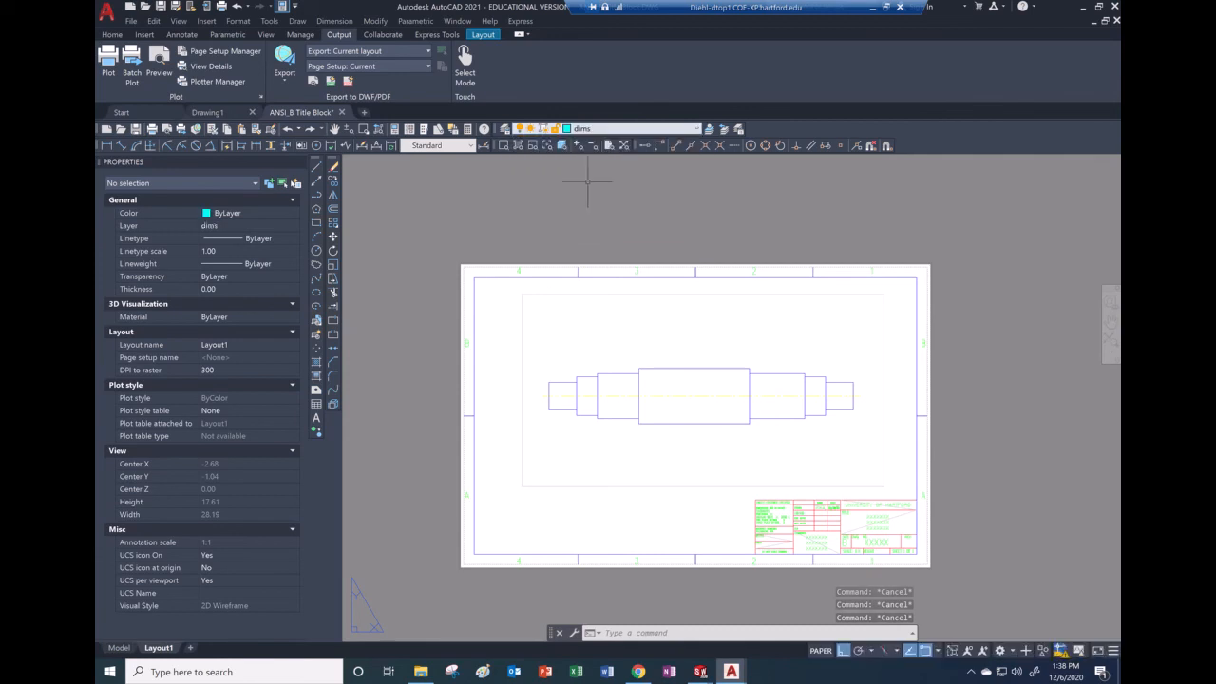
{"action": "scroll", "coordinate": [665, 393], "scroll_direction": "up", "scroll_amount": 6}
{"action": "scroll", "coordinate": [559, 410], "scroll_direction": "down", "scroll_amount": 2}
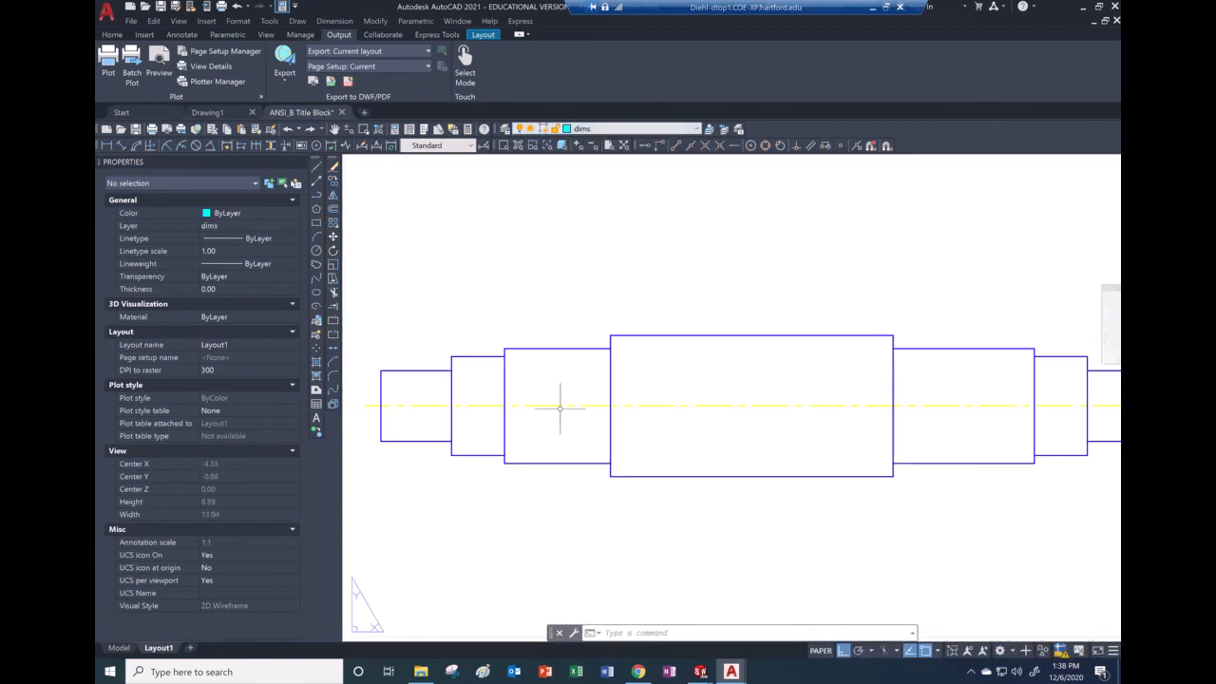
- Make the center layer current and draw two crossing corner-to-corner diagonals across the shaft's left end section
{"action": "left_click", "coordinate": [697, 132]}
{"action": "left_click", "coordinate": [615, 163]}
{"action": "left_click", "coordinate": [317, 168]}
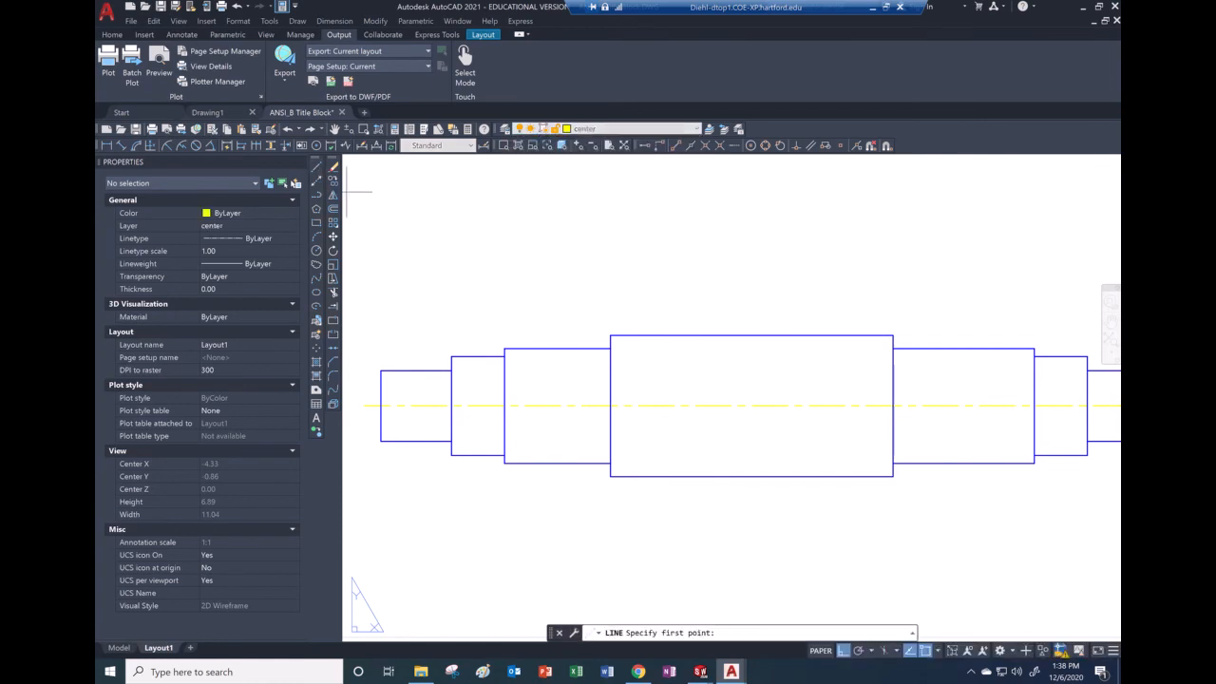
{"action": "left_click", "coordinate": [380, 370]}
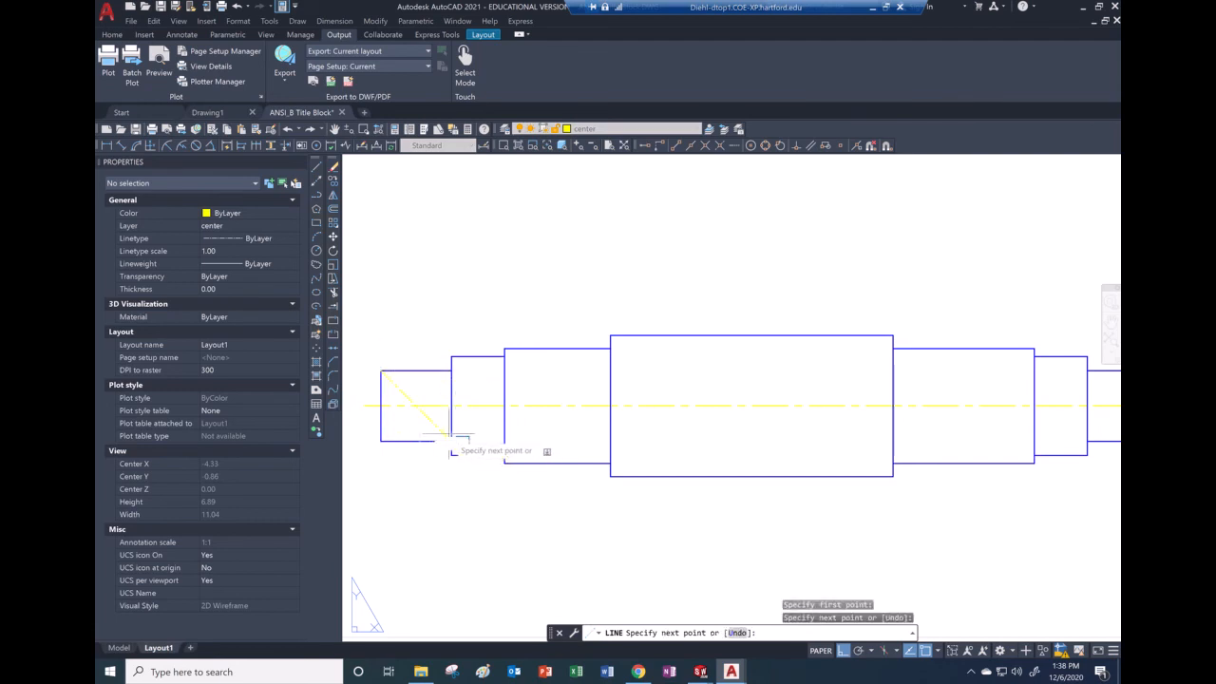
{"action": "key", "text": "Escape"}
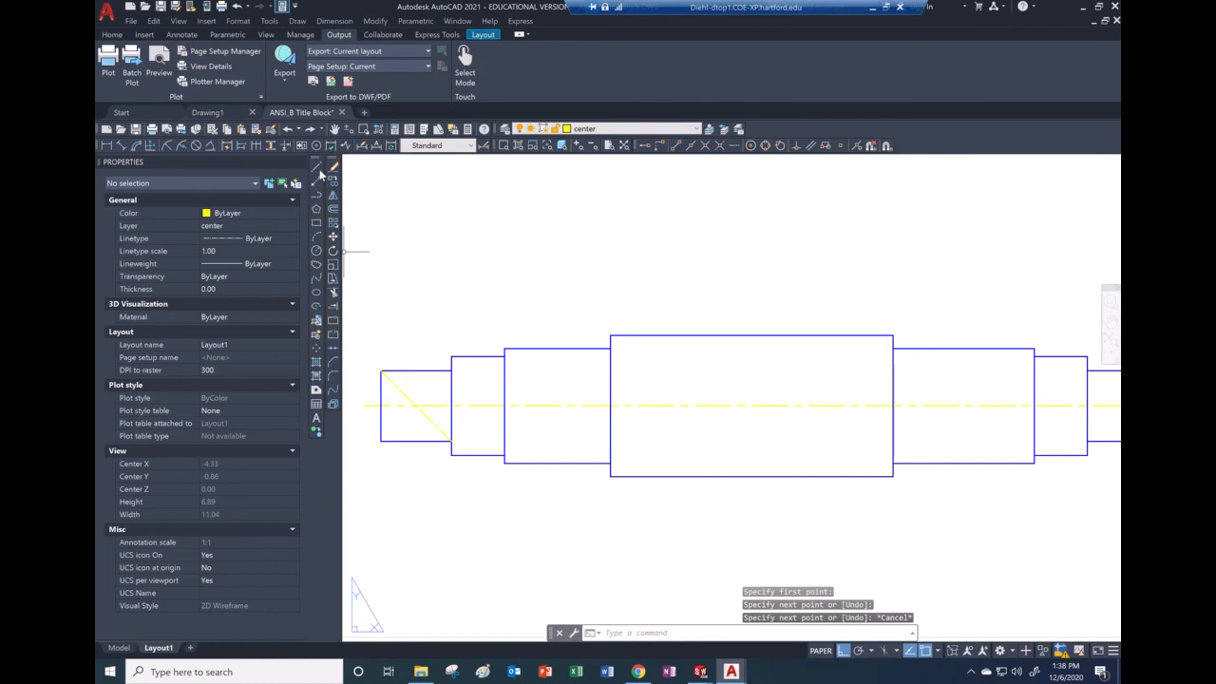
{"action": "left_click", "coordinate": [318, 170]}
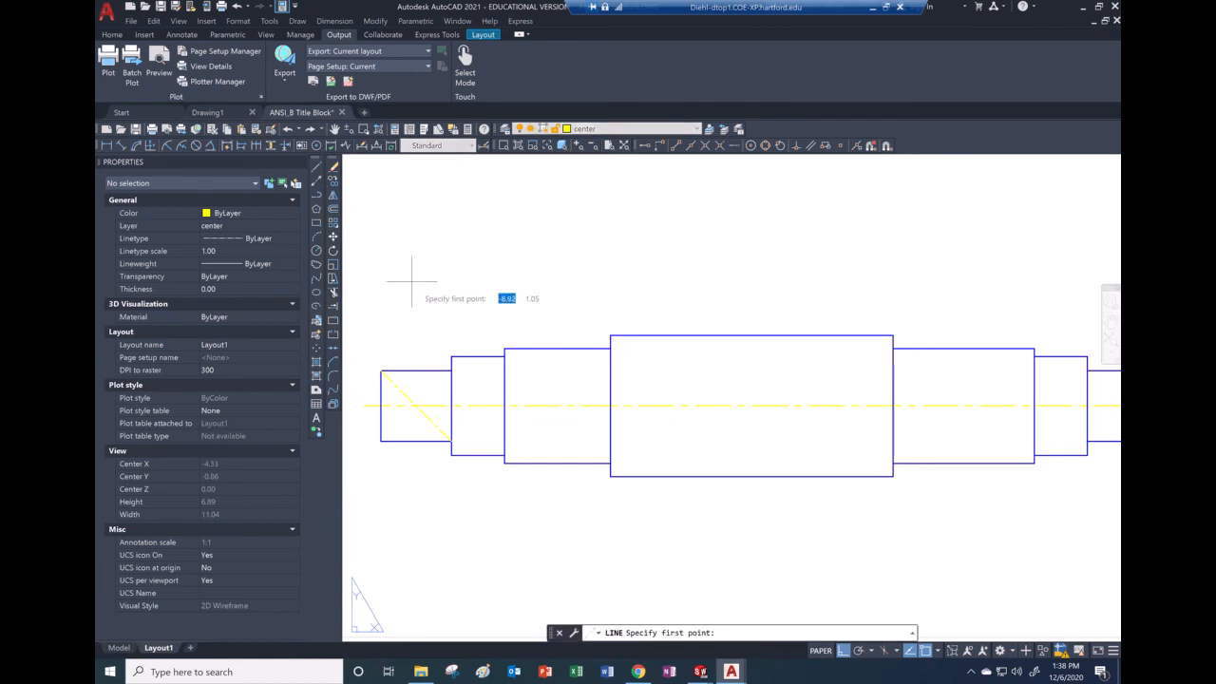
{"action": "left_click", "coordinate": [451, 371]}
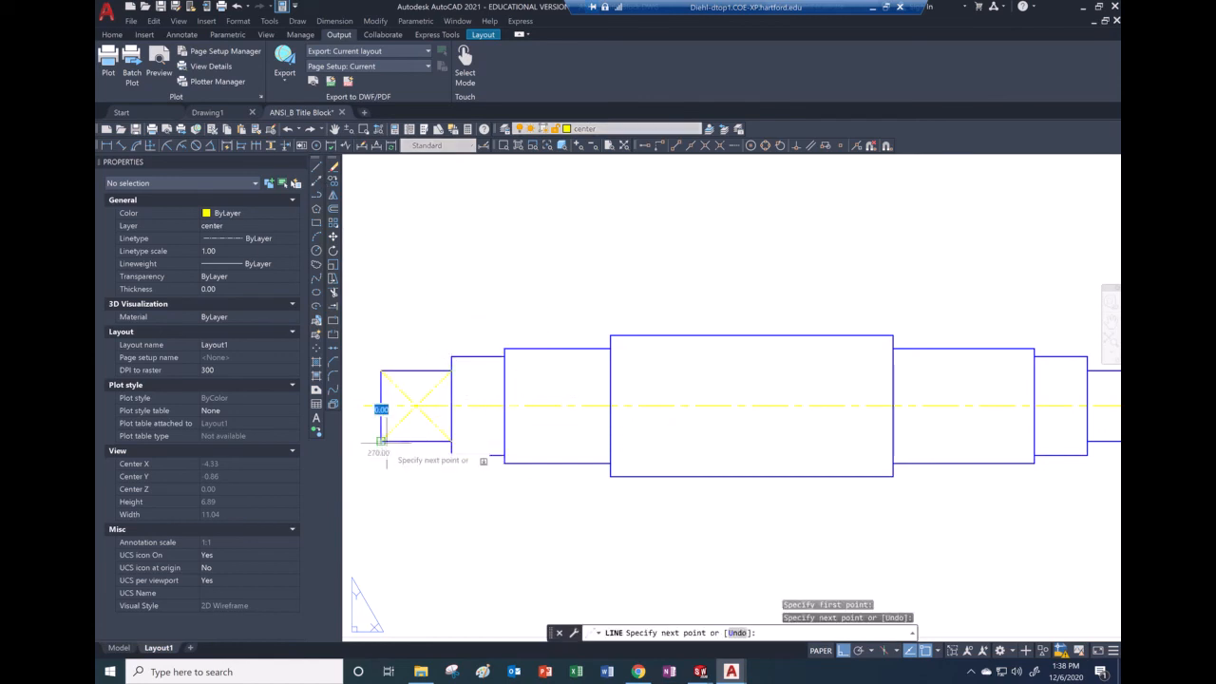
{"action": "key", "text": "Escape"}
- Draw two crossing corner-to-corner diagonal lines across the shaft's right end section
{"action": "scroll", "coordinate": [478, 428], "scroll_direction": "up", "scroll_amount": 3}
{"action": "scroll", "coordinate": [483, 426], "scroll_direction": "down", "scroll_amount": 6}
{"action": "scroll", "coordinate": [646, 419], "scroll_direction": "up", "scroll_amount": 4}
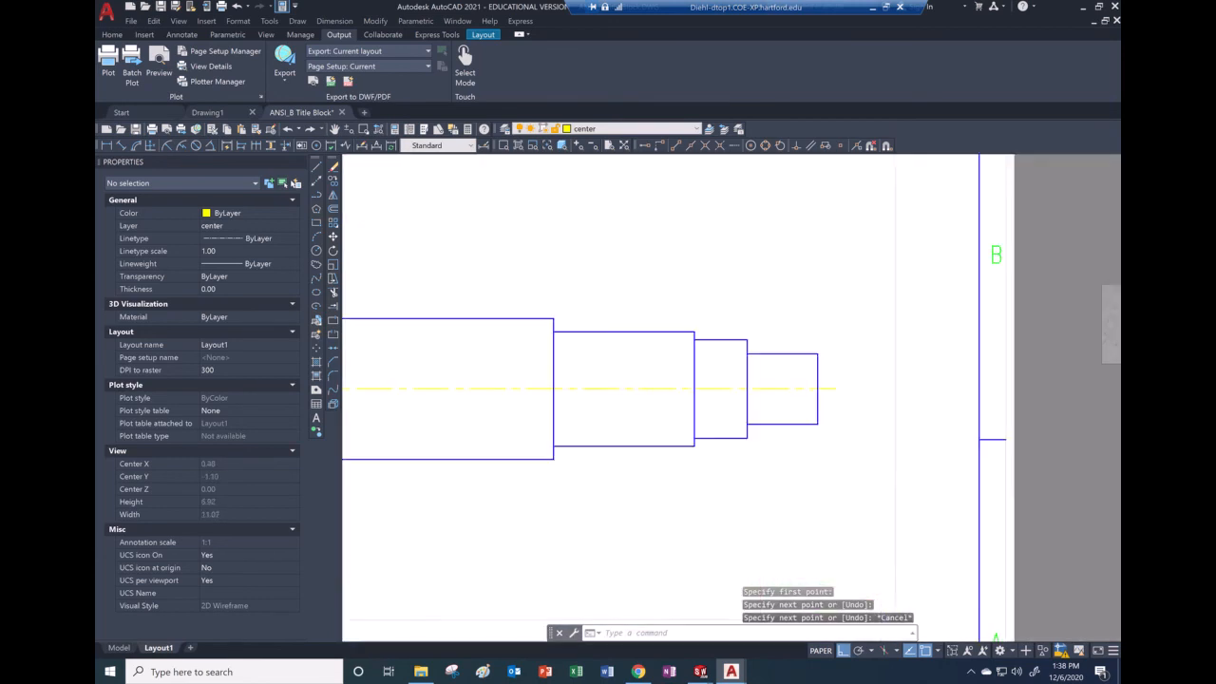
{"action": "scroll", "coordinate": [863, 389], "scroll_direction": "up", "scroll_amount": 4}
{"action": "scroll", "coordinate": [896, 339], "scroll_direction": "down", "scroll_amount": 3}
{"action": "scroll", "coordinate": [935, 334], "scroll_direction": "up", "scroll_amount": 3}
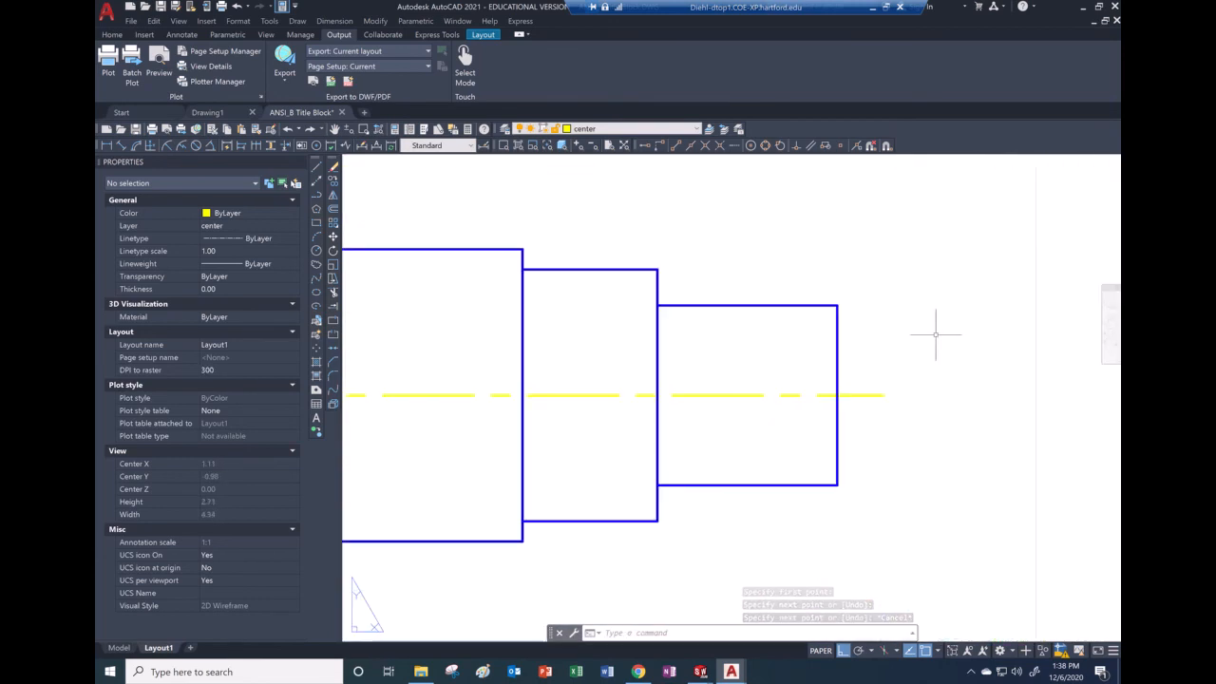
{"action": "left_click", "coordinate": [318, 168]}
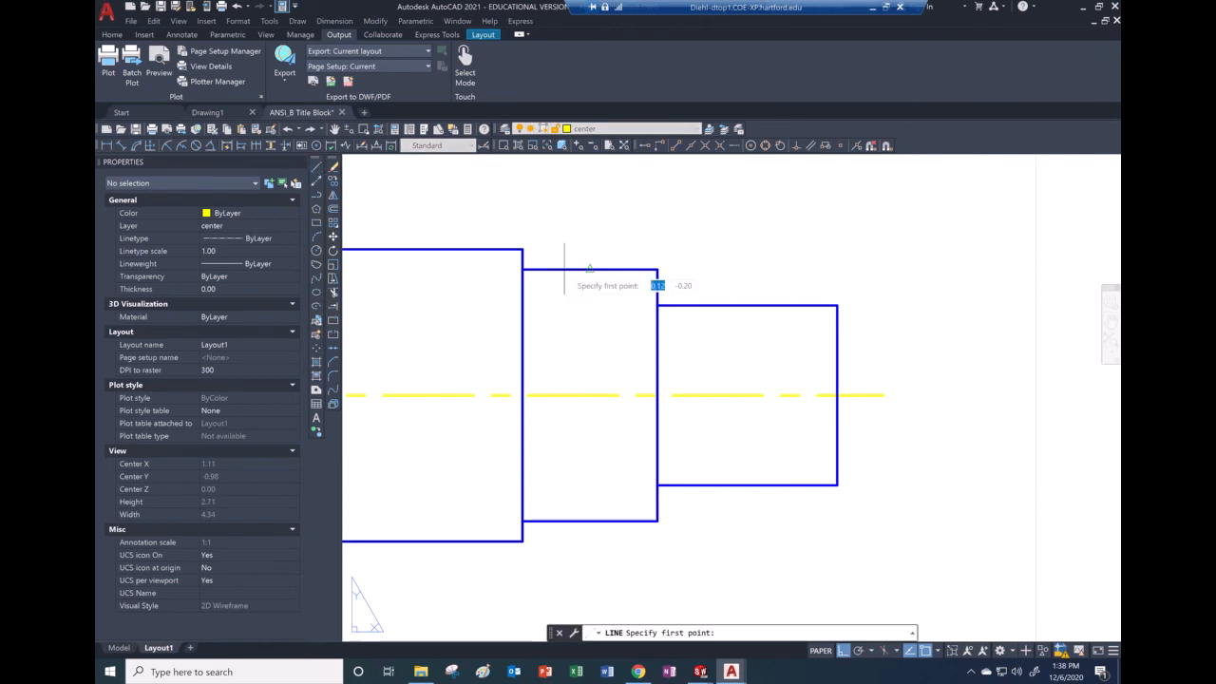
{"action": "left_click", "coordinate": [658, 306]}
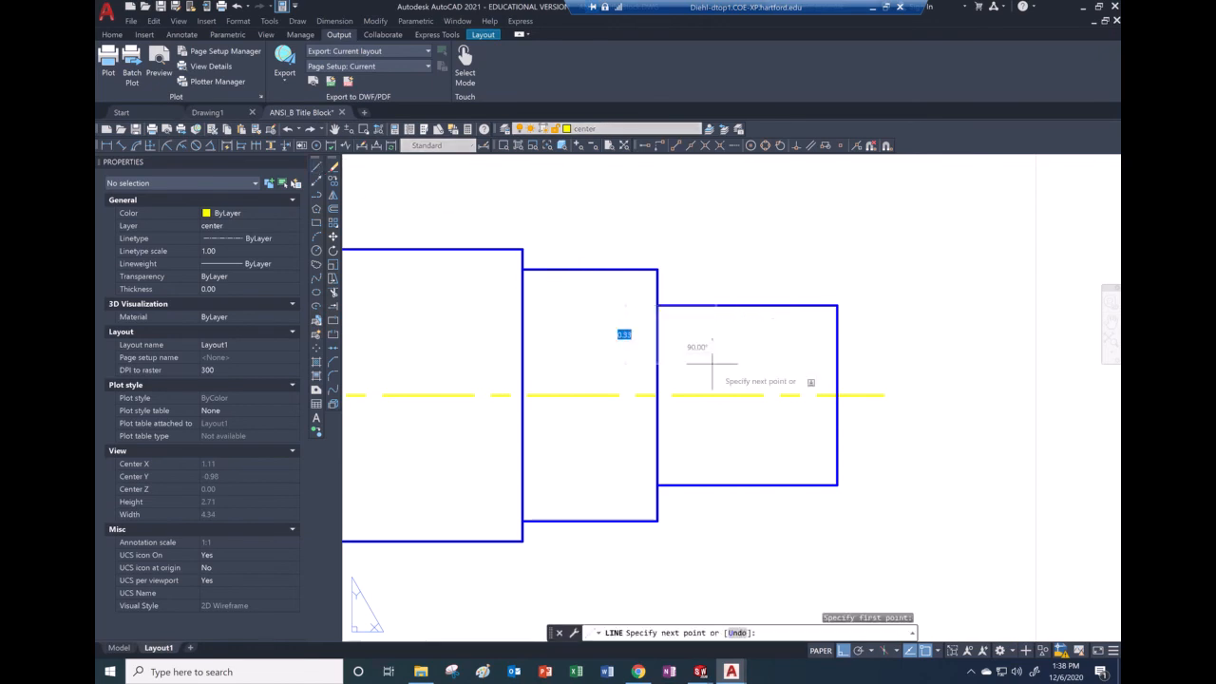
{"action": "left_click", "coordinate": [837, 485]}
{"action": "key", "text": "Escape"}
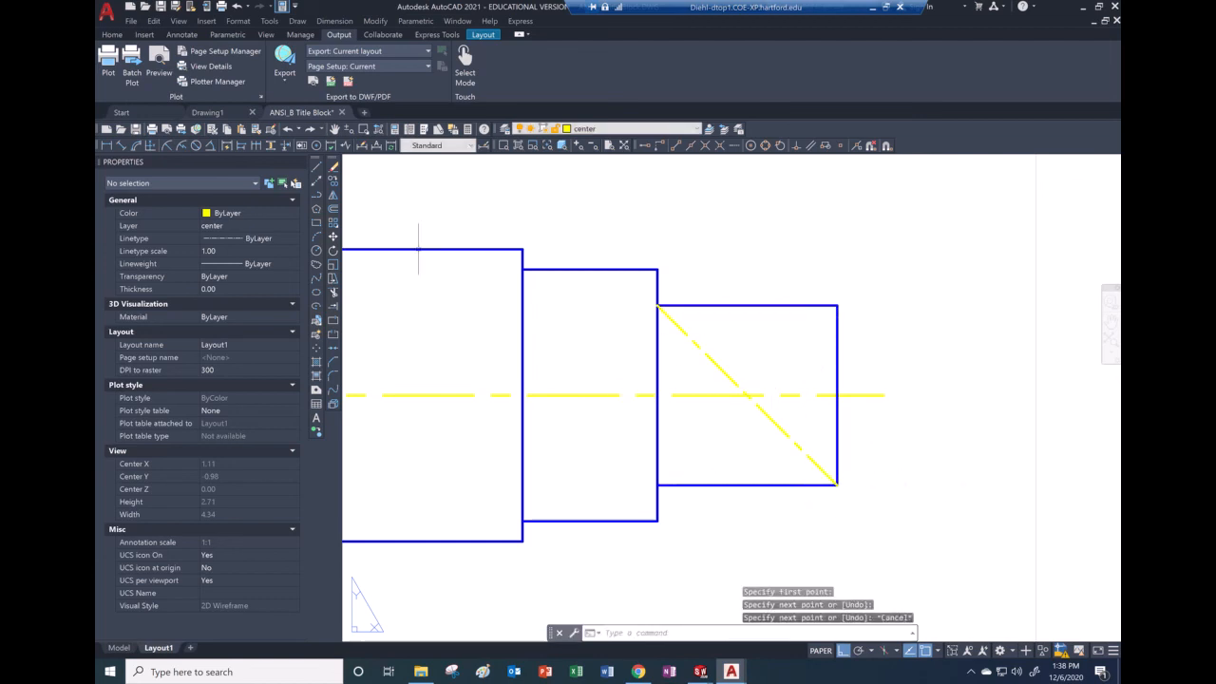
{"action": "left_click", "coordinate": [319, 169]}
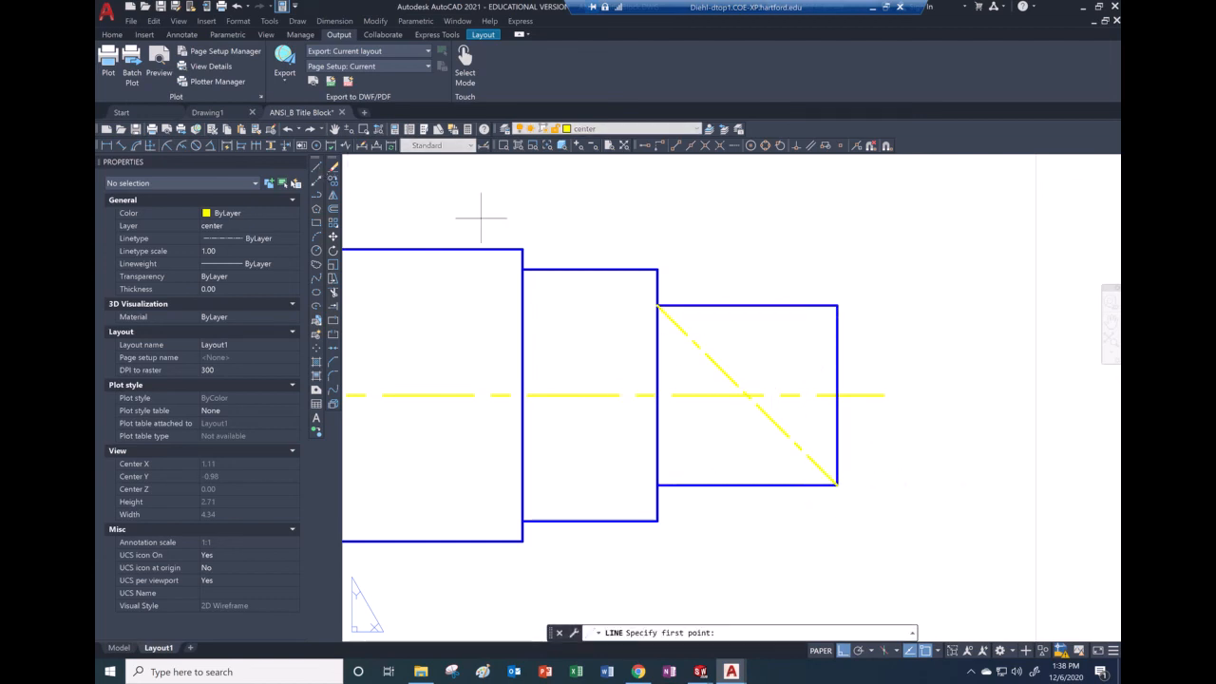
{"action": "left_click", "coordinate": [657, 486]}
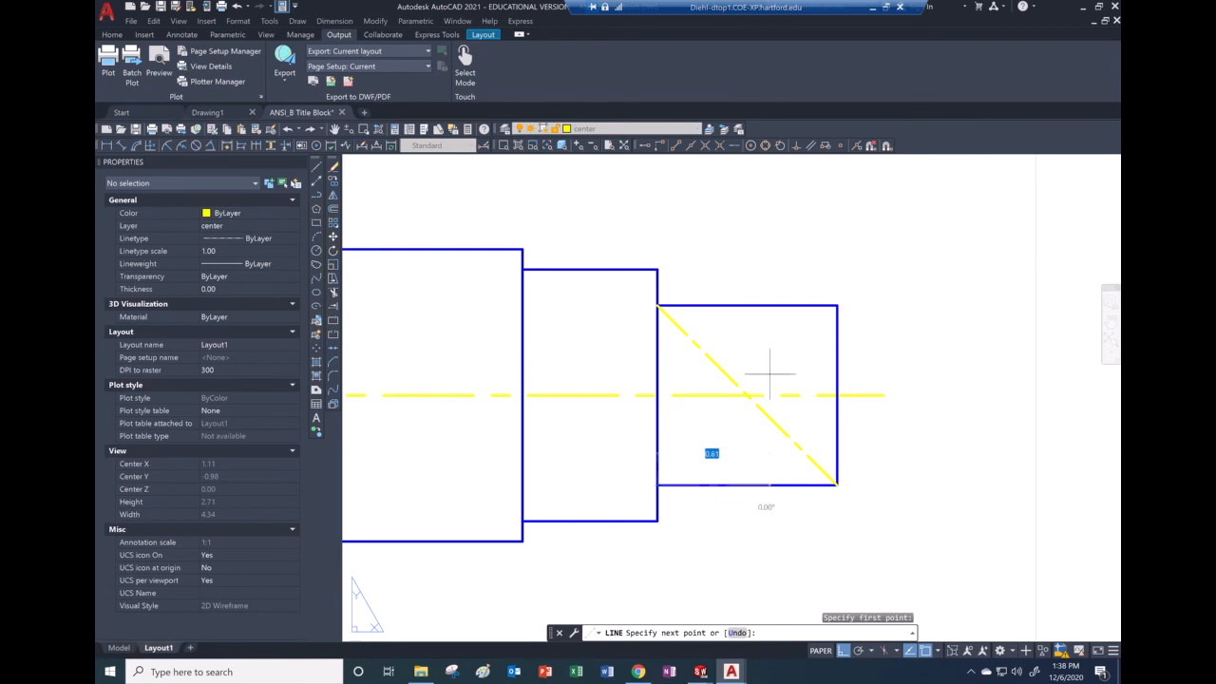
{"action": "left_click", "coordinate": [837, 305]}
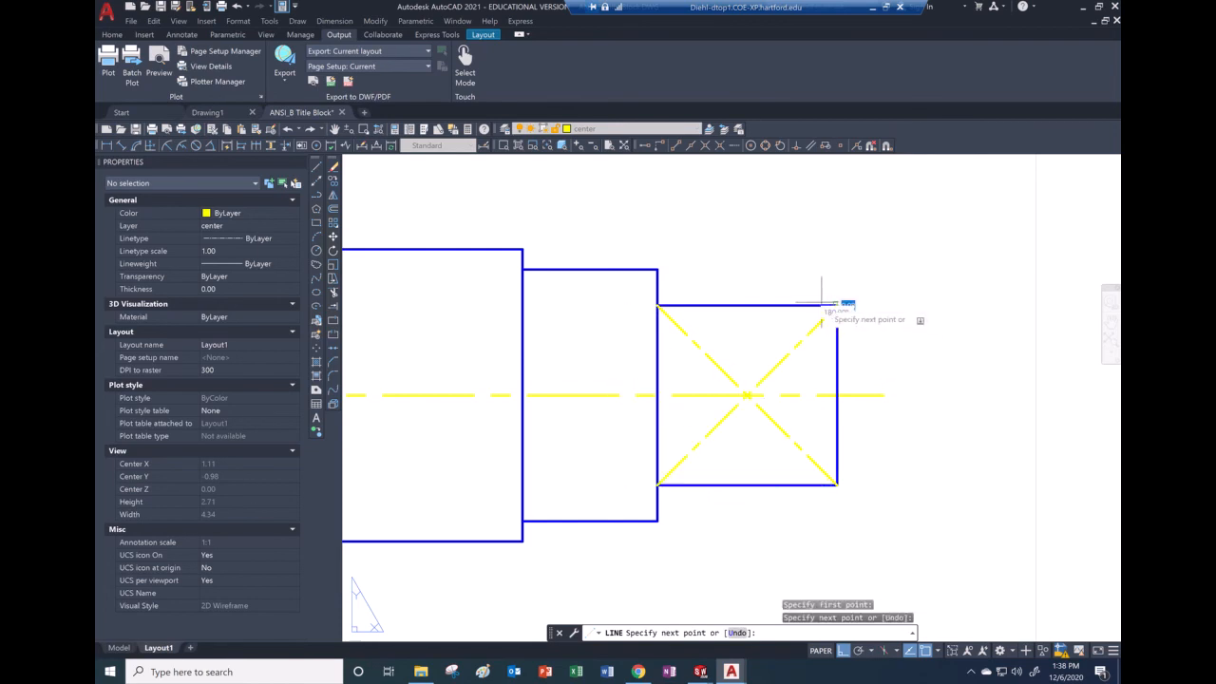
{"action": "key", "text": "Escape"}
- Make the dims layer current
{"action": "scroll", "coordinate": [809, 305], "scroll_direction": "down", "scroll_amount": 5}
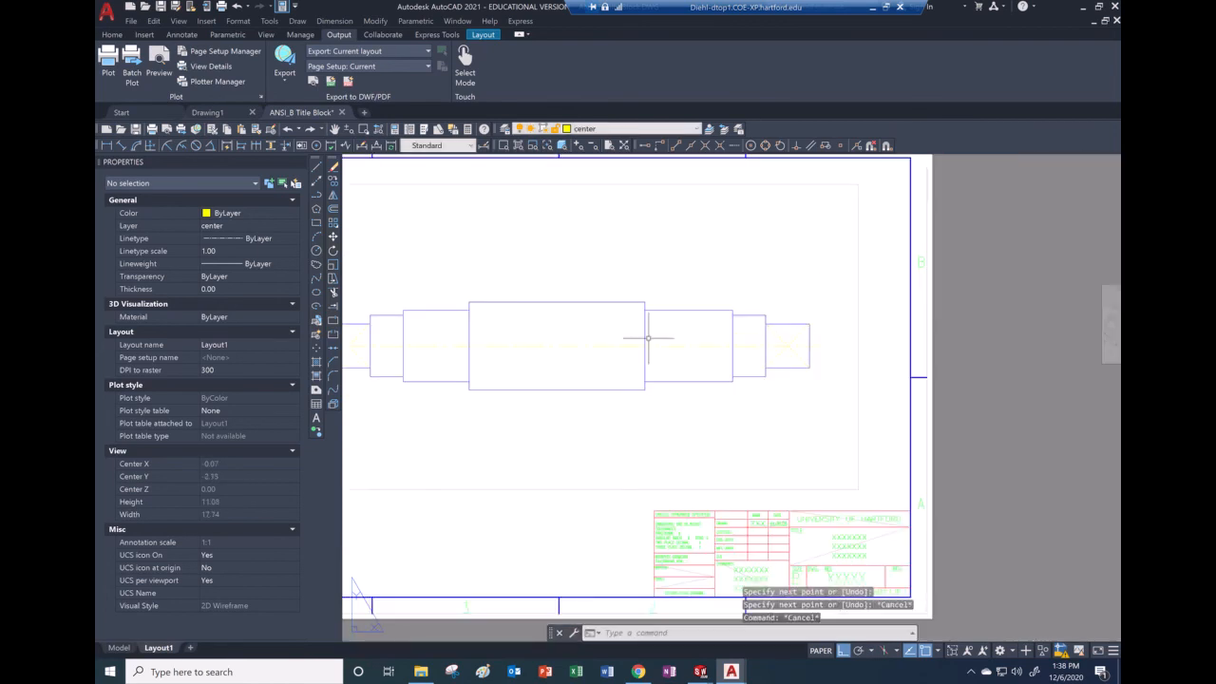
{"action": "left_click", "coordinate": [617, 129]}
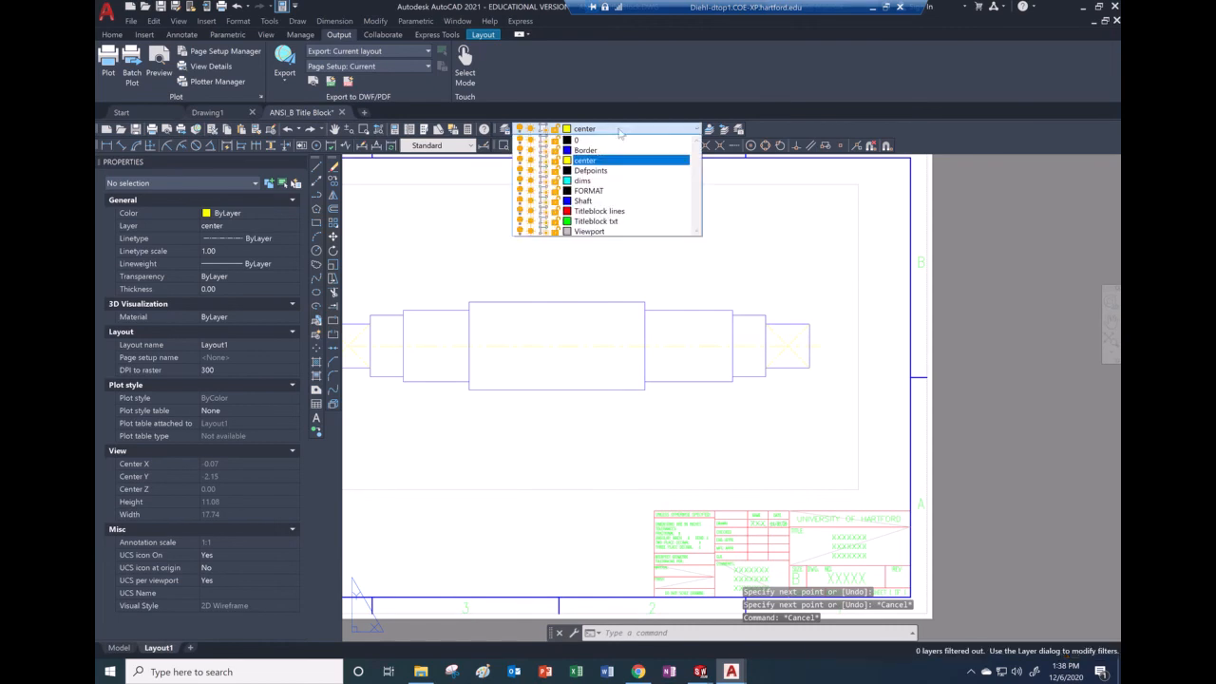
{"action": "left_click", "coordinate": [581, 180]}
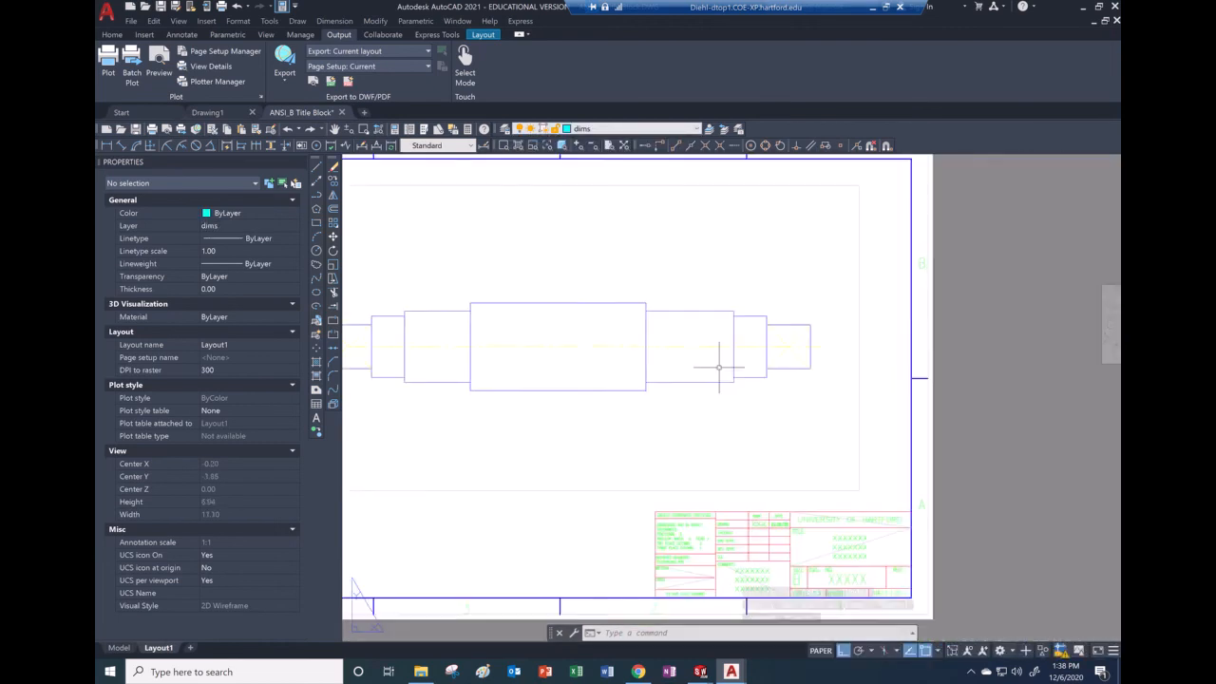
- Add a horizontal linear dimension below the shaft between the diagonal crossing points of the left and right end sections
{"action": "scroll", "coordinate": [660, 388], "scroll_direction": "down", "scroll_amount": 3}
{"action": "scroll", "coordinate": [661, 388], "scroll_direction": "up", "scroll_amount": 4}
{"action": "scroll", "coordinate": [613, 334], "scroll_direction": "up", "scroll_amount": 2}
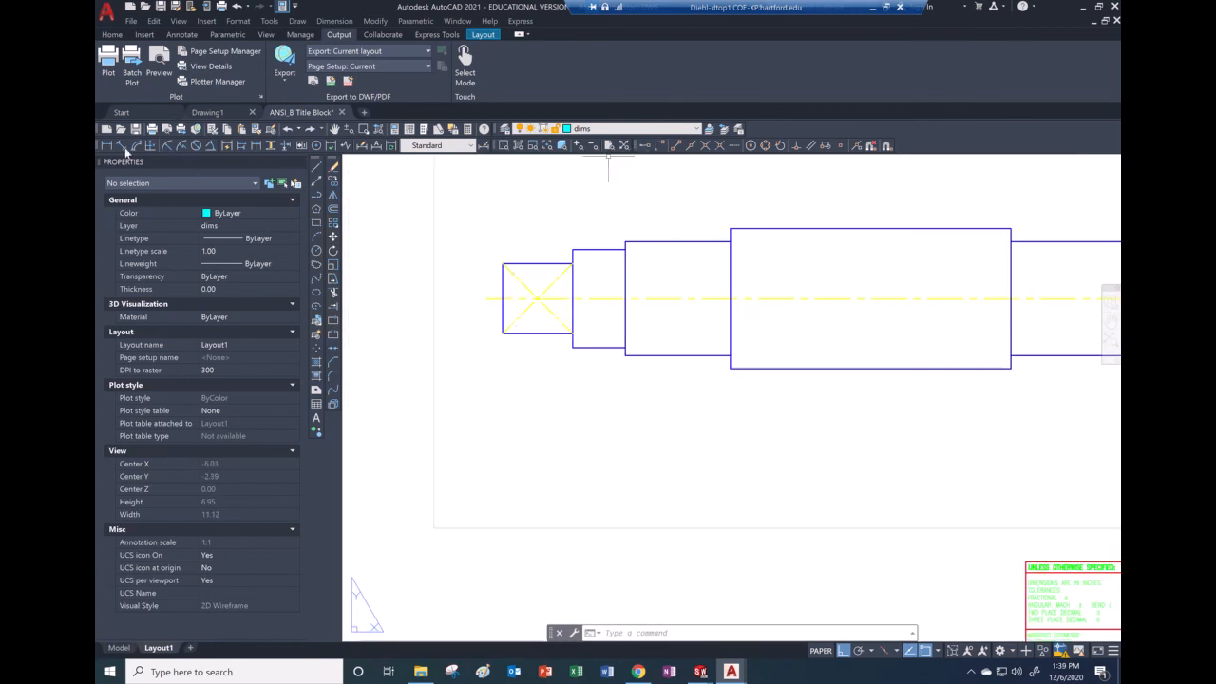
{"action": "left_click", "coordinate": [106, 147]}
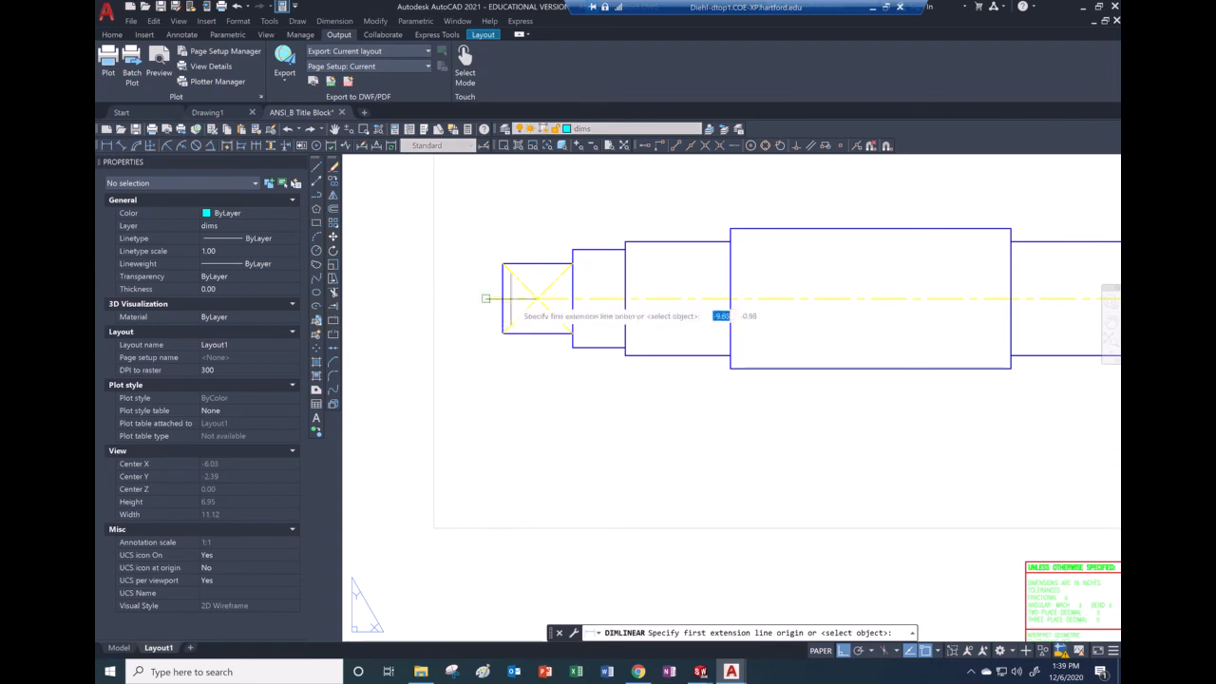
{"action": "left_click", "coordinate": [536, 299]}
{"action": "scroll", "coordinate": [515, 310], "scroll_direction": "up", "scroll_amount": 3}
{"action": "scroll", "coordinate": [515, 310], "scroll_direction": "down", "scroll_amount": 3}
{"action": "scroll", "coordinate": [515, 310], "scroll_direction": "down", "scroll_amount": 3}
{"action": "scroll", "coordinate": [679, 313], "scroll_direction": "up", "scroll_amount": 4}
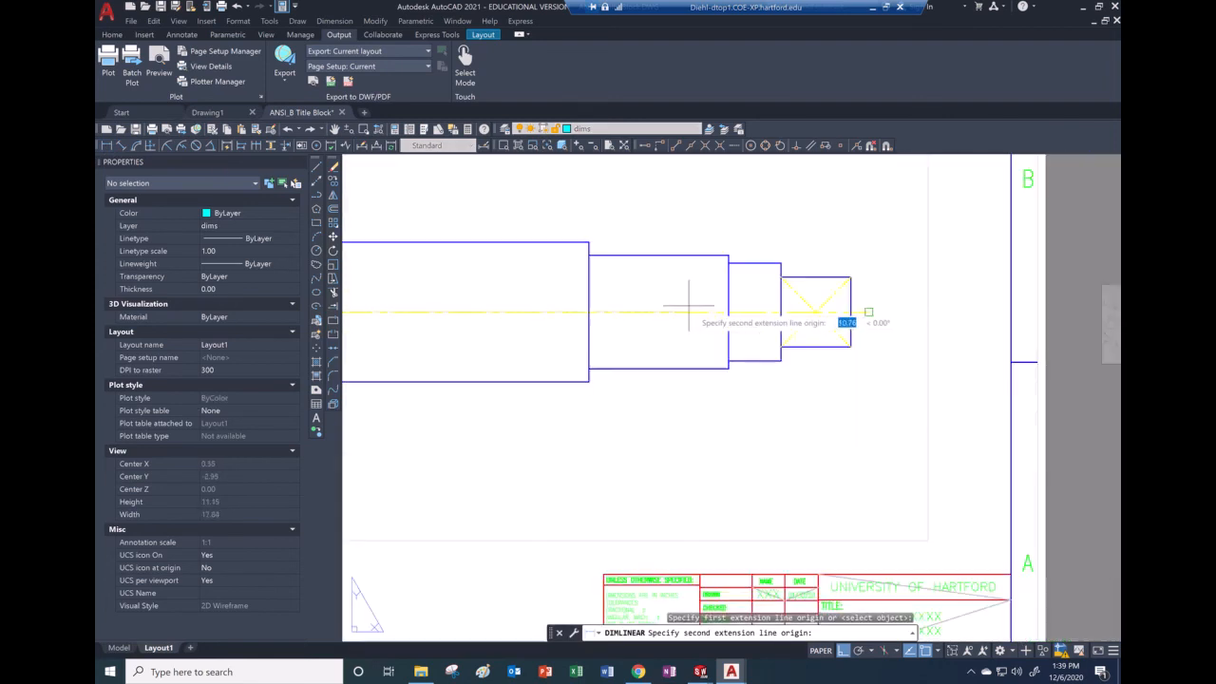
{"action": "scroll", "coordinate": [865, 319], "scroll_direction": "up", "scroll_amount": 4}
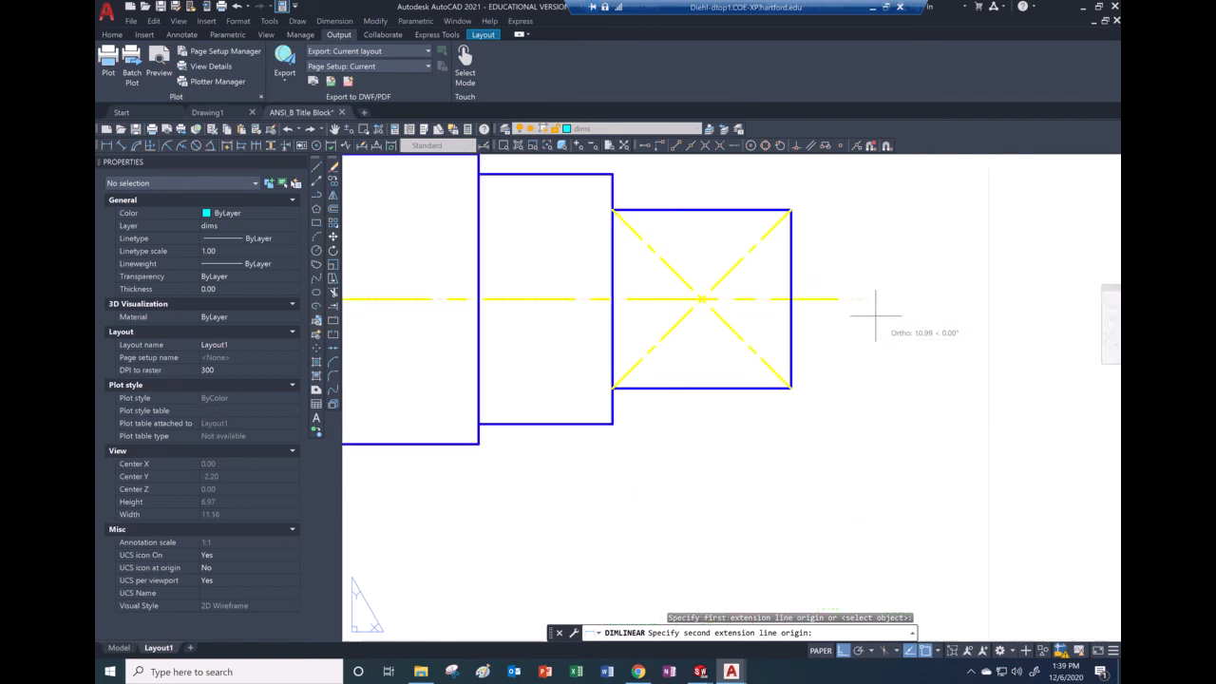
{"action": "left_click", "coordinate": [698, 299]}
{"action": "scroll", "coordinate": [707, 314], "scroll_direction": "down", "scroll_amount": 4}
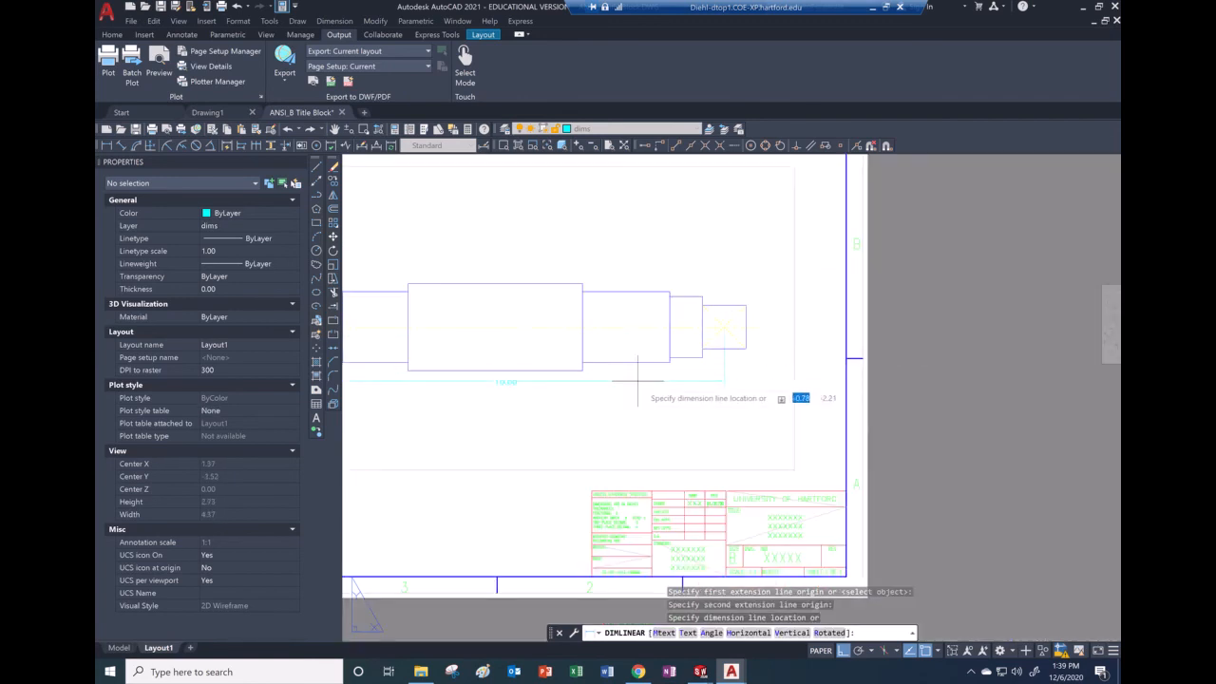
{"action": "scroll", "coordinate": [608, 379], "scroll_direction": "down", "scroll_amount": 1}
{"action": "scroll", "coordinate": [521, 395], "scroll_direction": "up", "scroll_amount": 3}
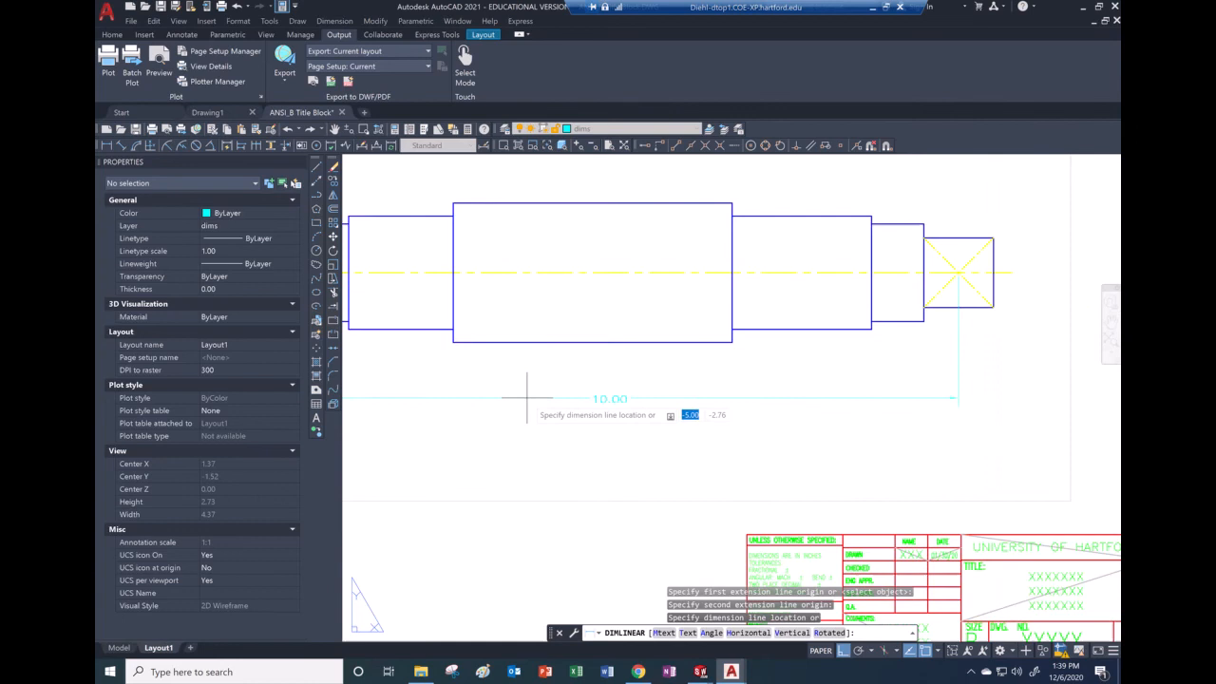
{"action": "left_click", "coordinate": [589, 424]}
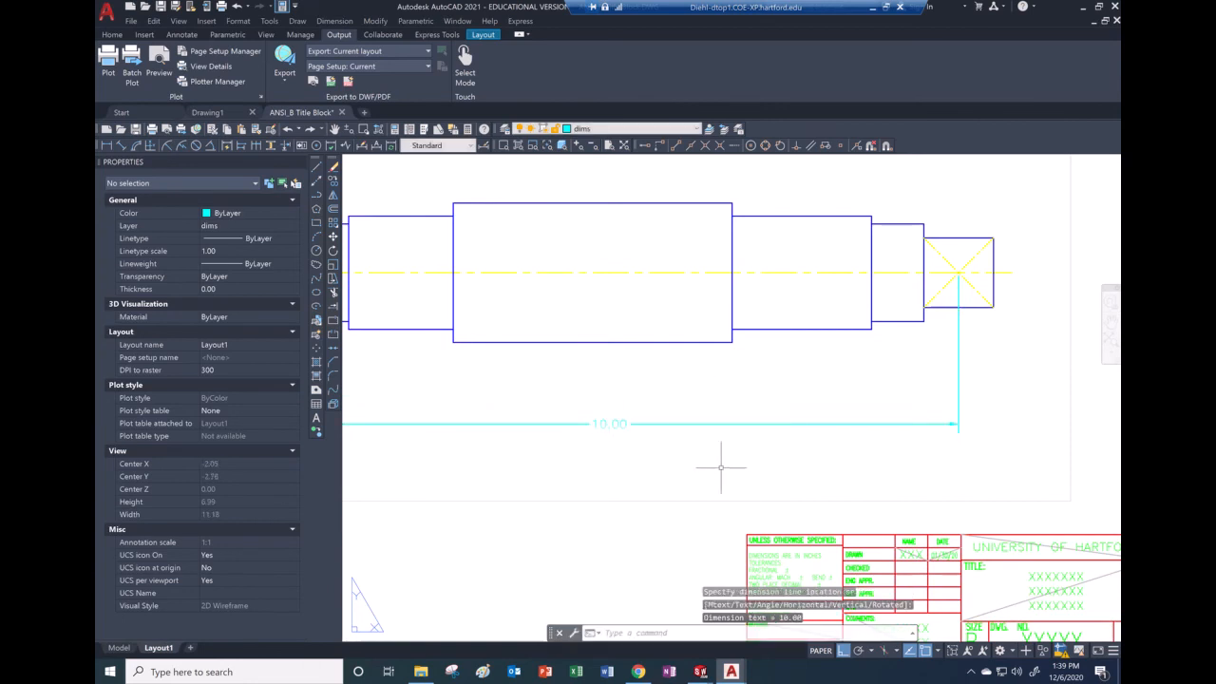
{"action": "key", "text": "Escape"}
{"action": "key", "text": "Escape"}
- Set the uniform background color of the sheet/layout context to black in the drawing window colors and apply the options
{"action": "scroll", "coordinate": [700, 414], "scroll_direction": "down", "scroll_amount": 4}
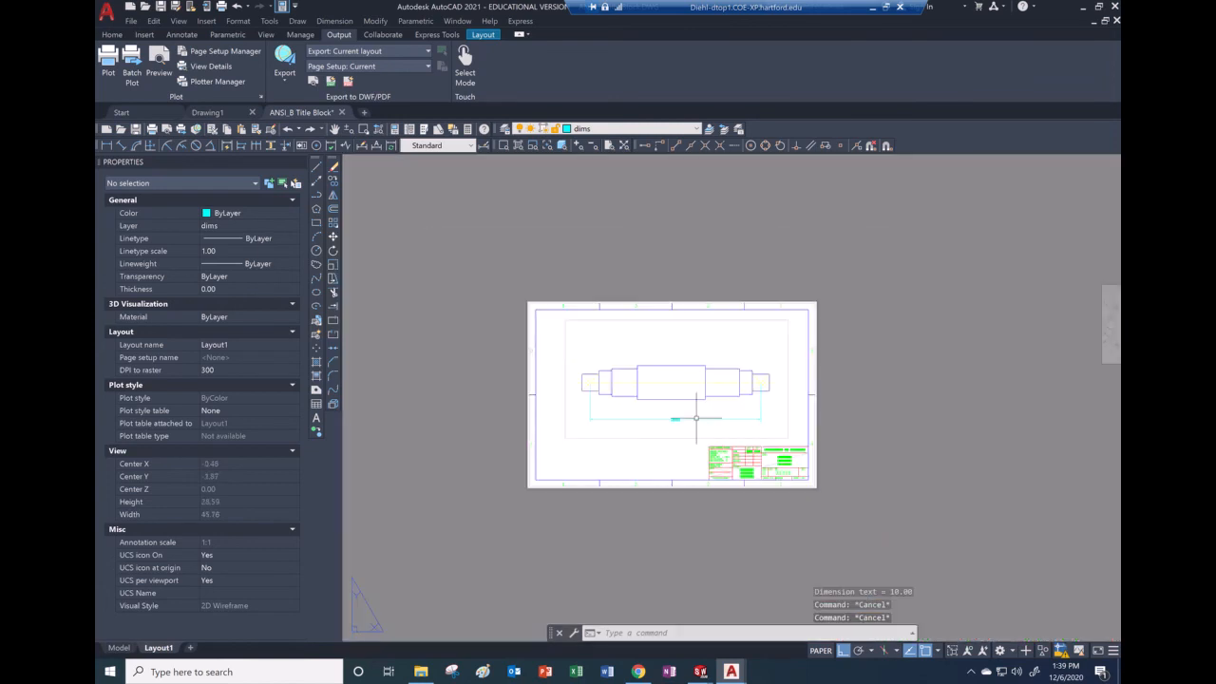
{"action": "left_click", "coordinate": [108, 13]}
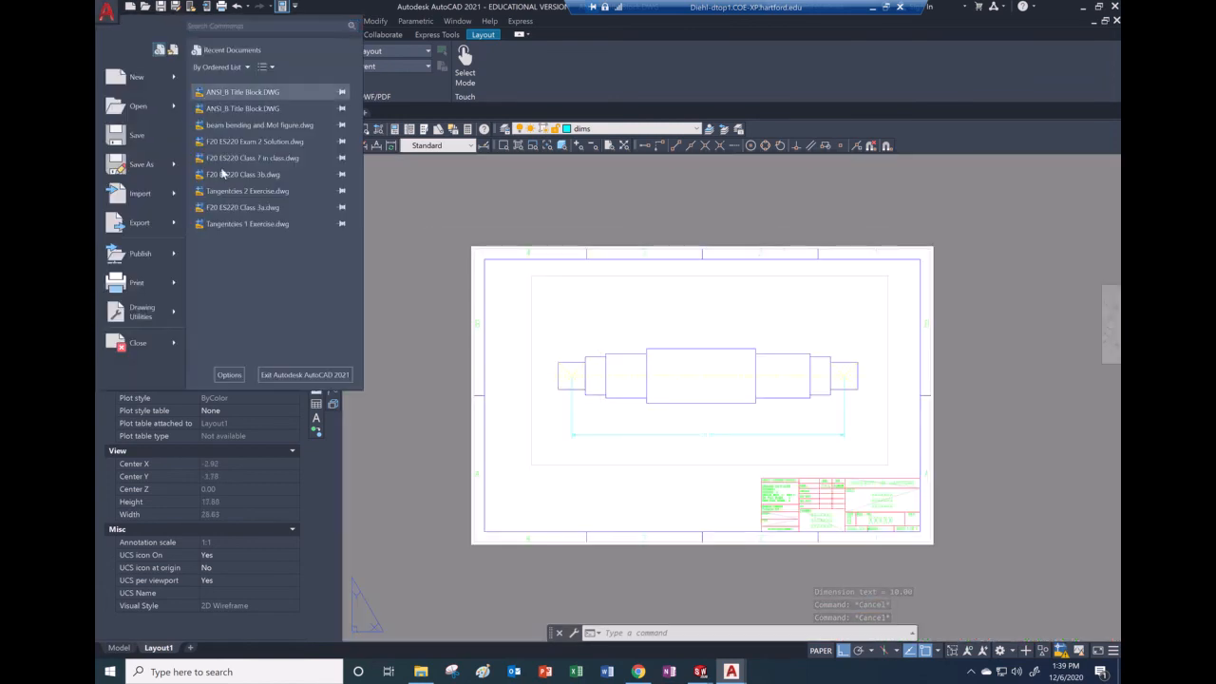
{"action": "left_click", "coordinate": [231, 372]}
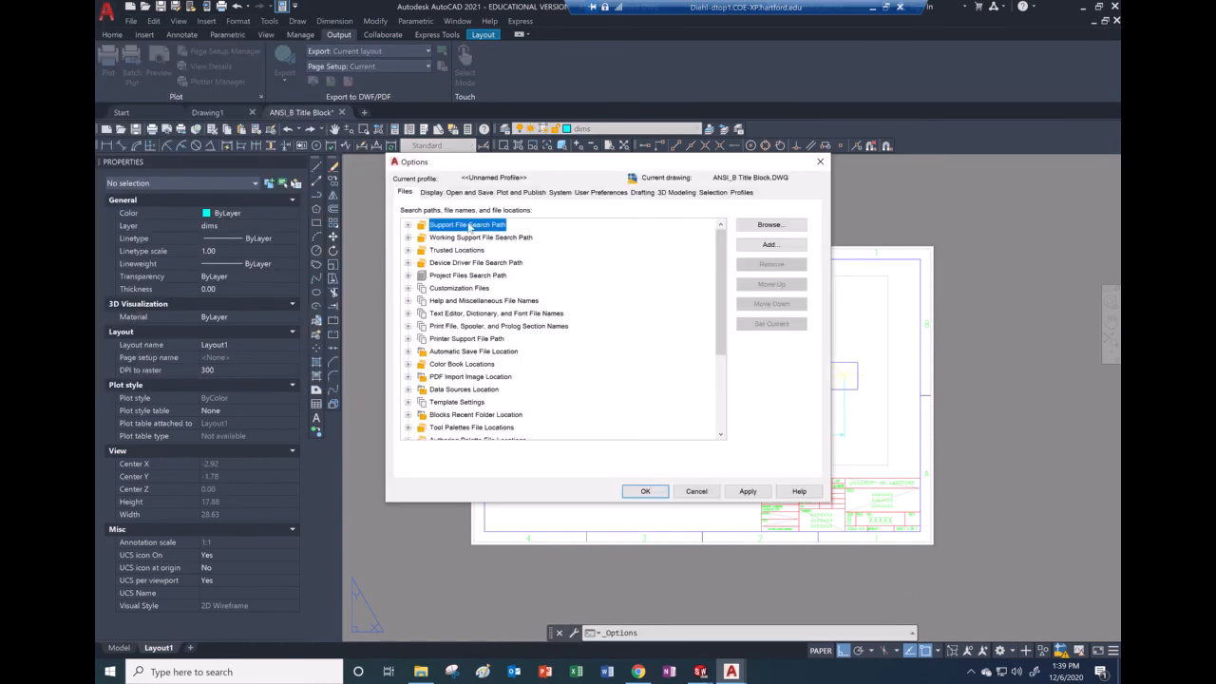
{"action": "left_click", "coordinate": [435, 194]}
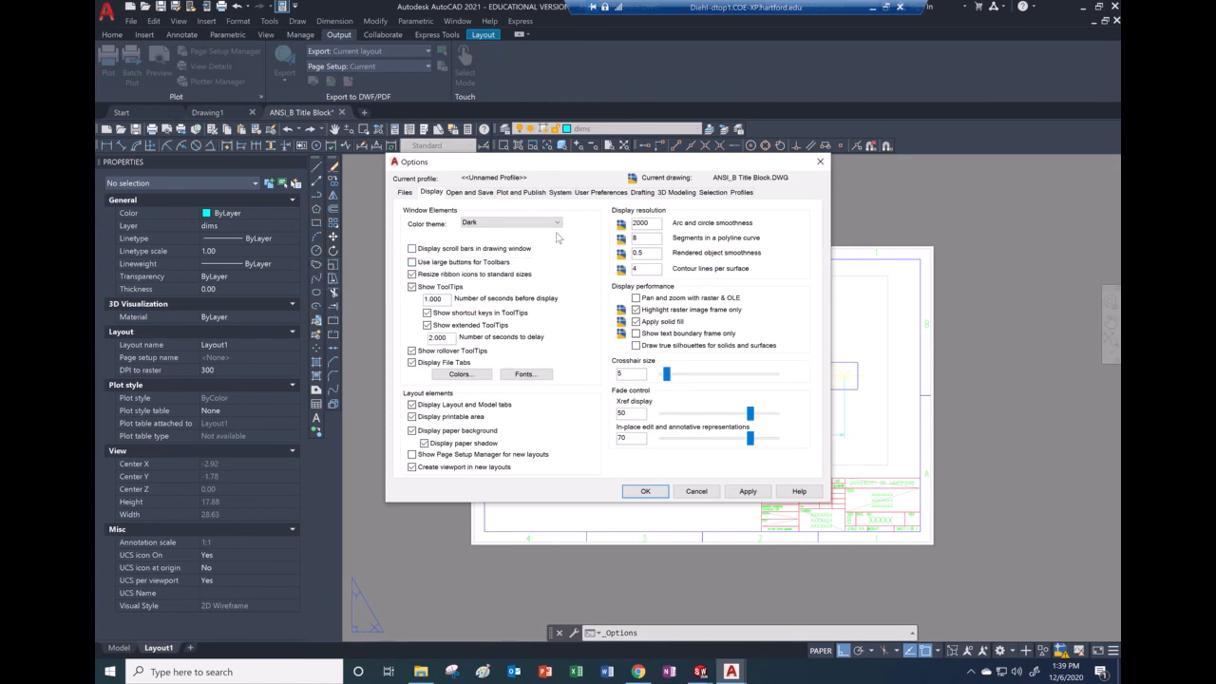
{"action": "left_click", "coordinate": [465, 378]}
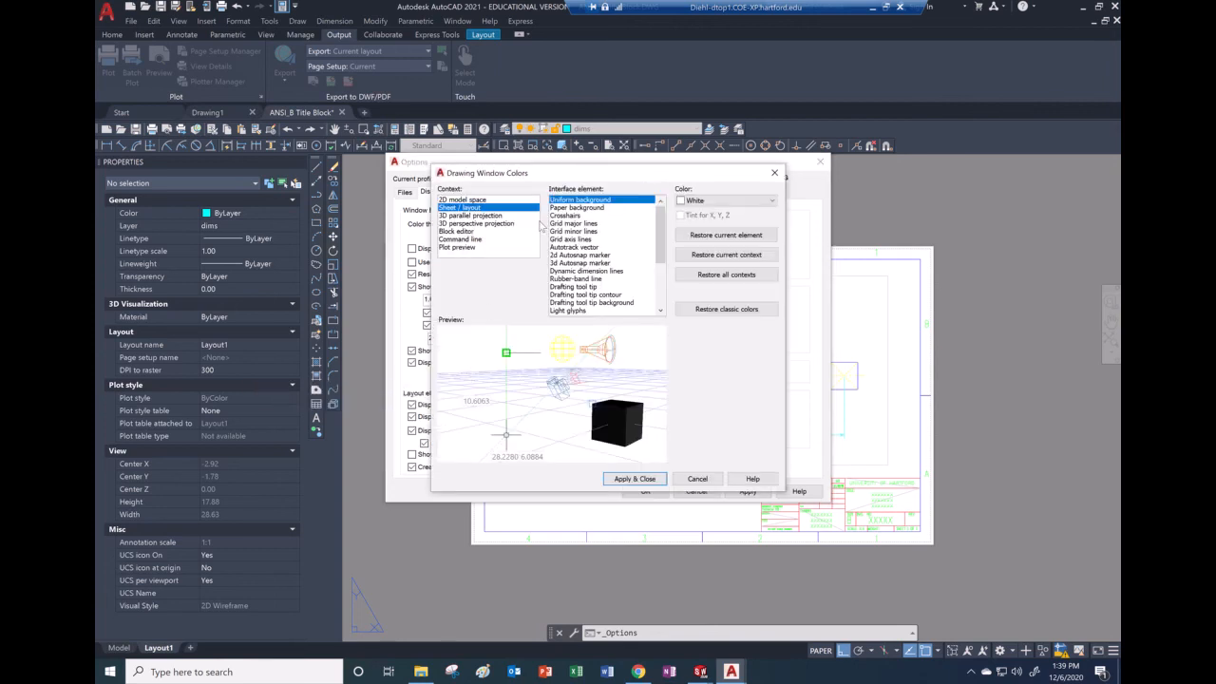
{"action": "left_click", "coordinate": [578, 208]}
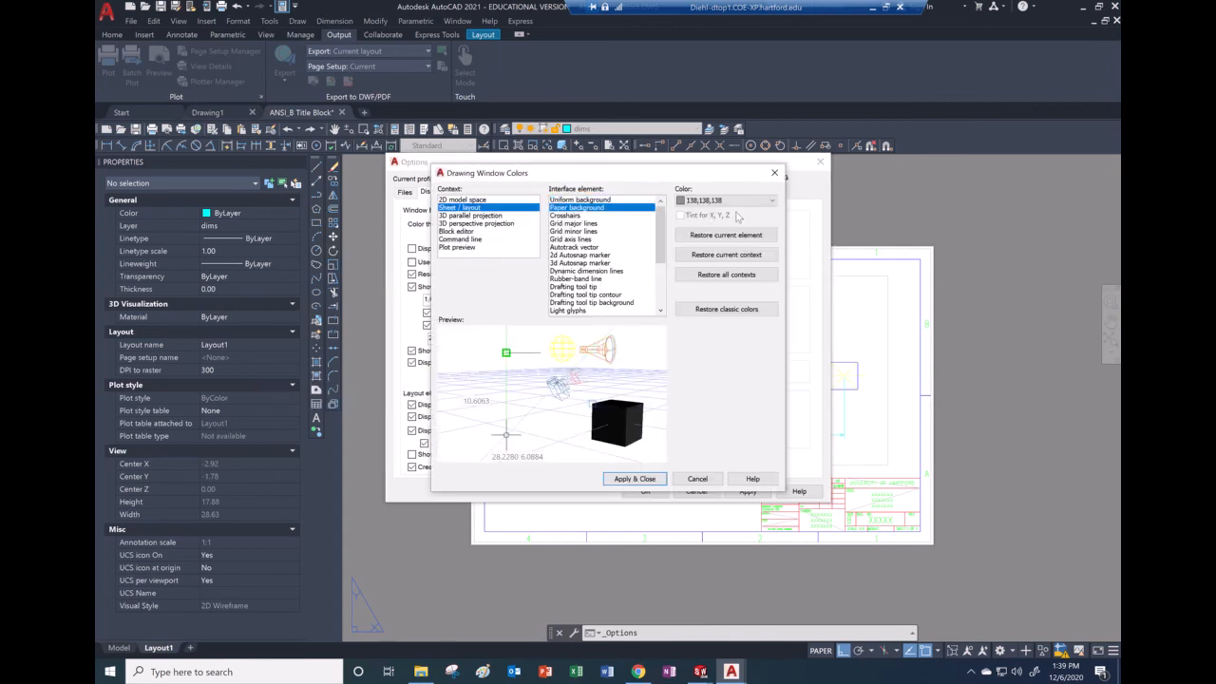
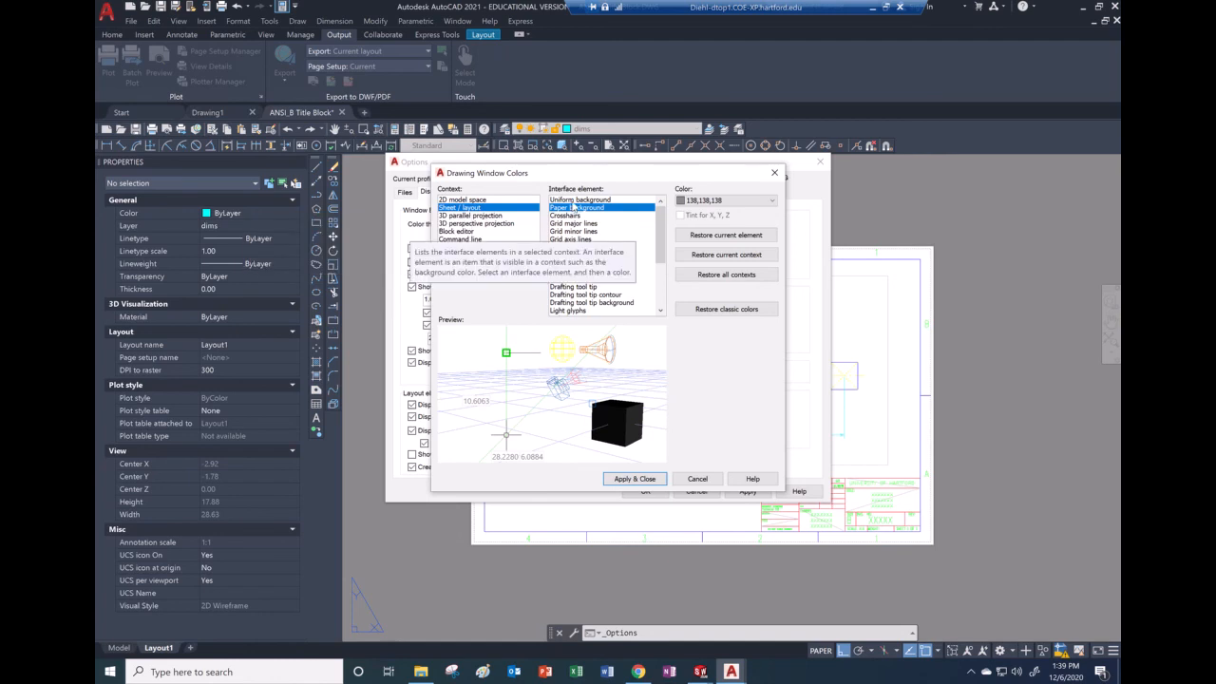
{"action": "left_click", "coordinate": [574, 201]}
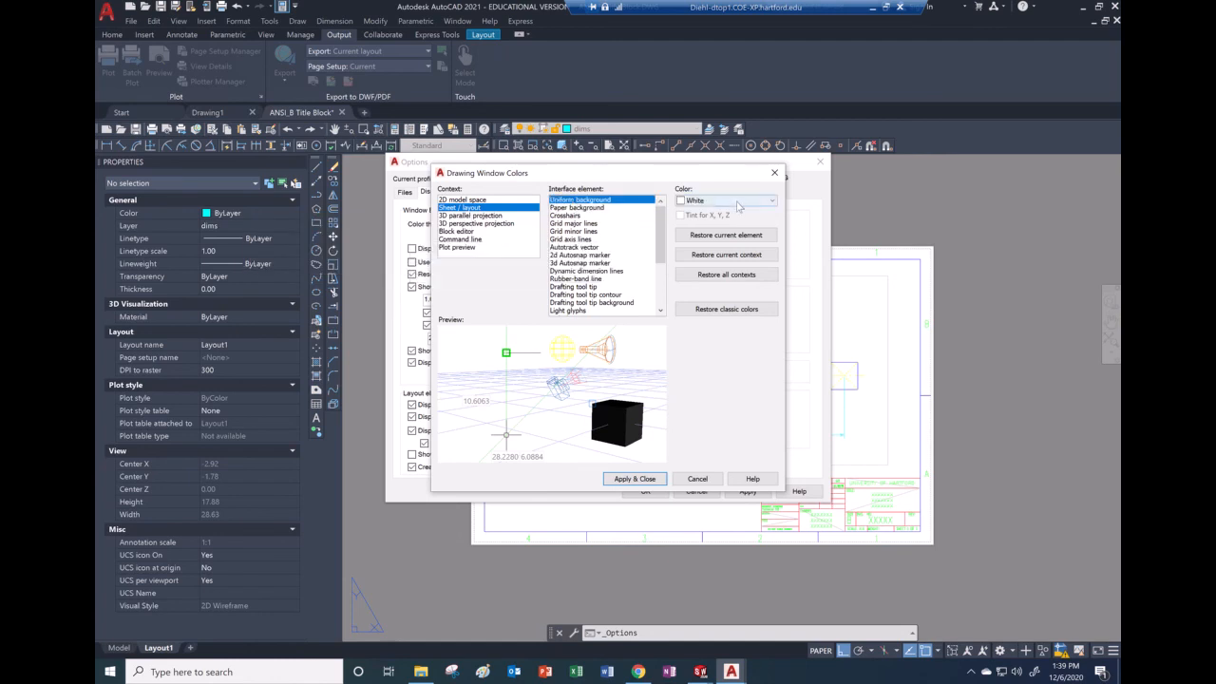
{"action": "left_click", "coordinate": [738, 206]}
{"action": "left_click", "coordinate": [700, 281]}
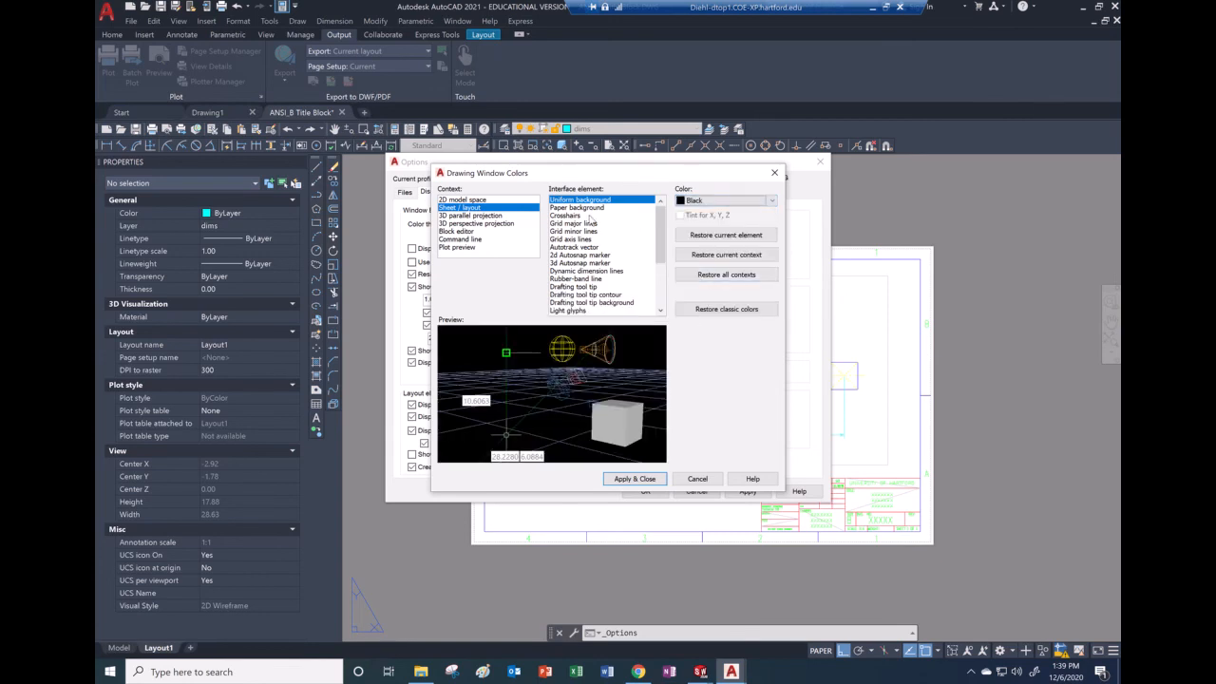
{"action": "left_click", "coordinate": [619, 208]}
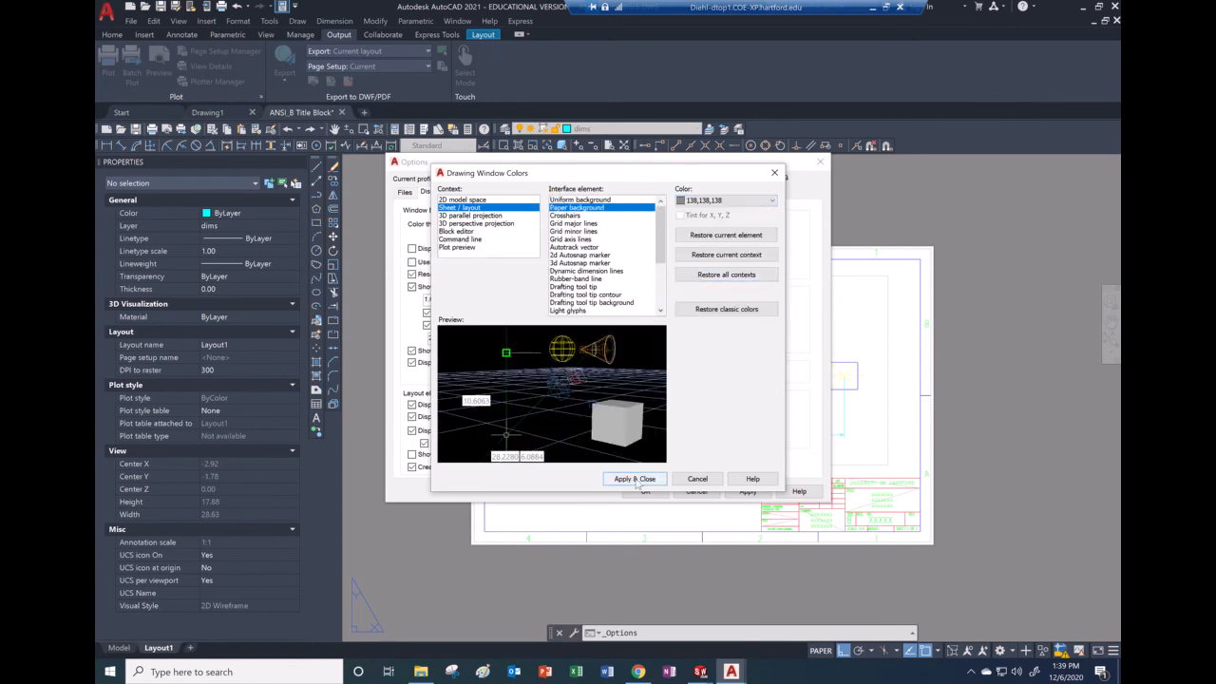
{"action": "left_click", "coordinate": [635, 479]}
{"action": "left_click", "coordinate": [645, 492]}
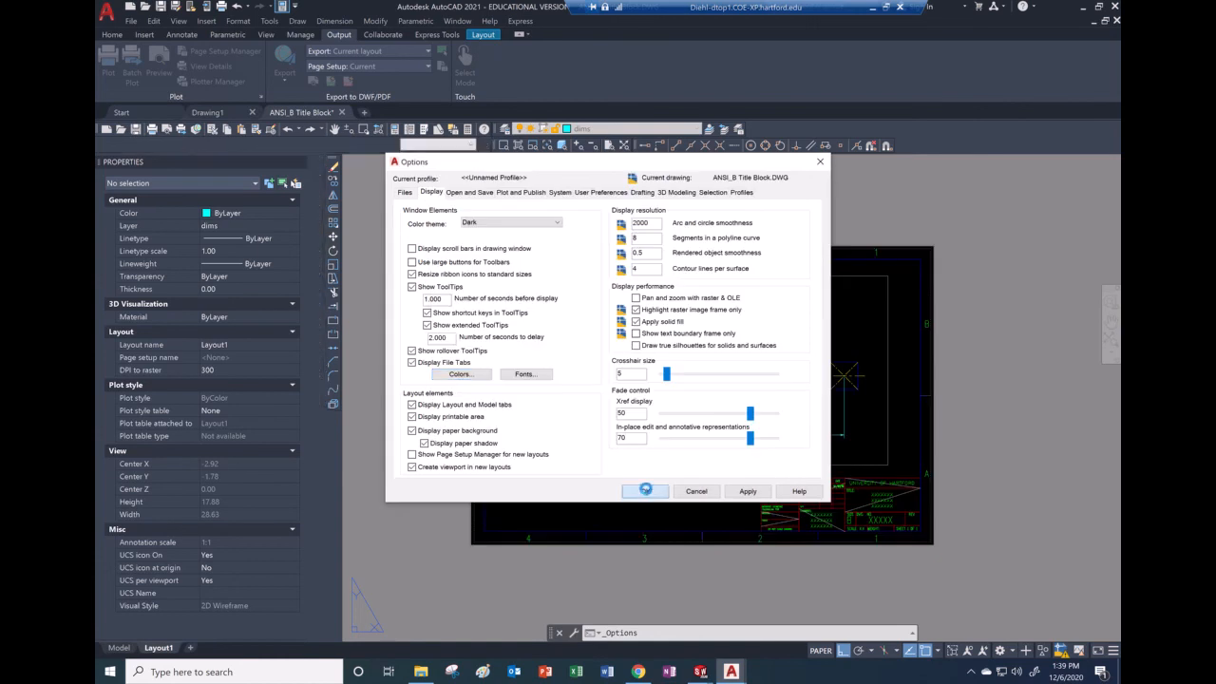
- Add a linear dimension above the shaft for the length of the left end section
{"action": "scroll", "coordinate": [706, 386], "scroll_direction": "up", "scroll_amount": 5}
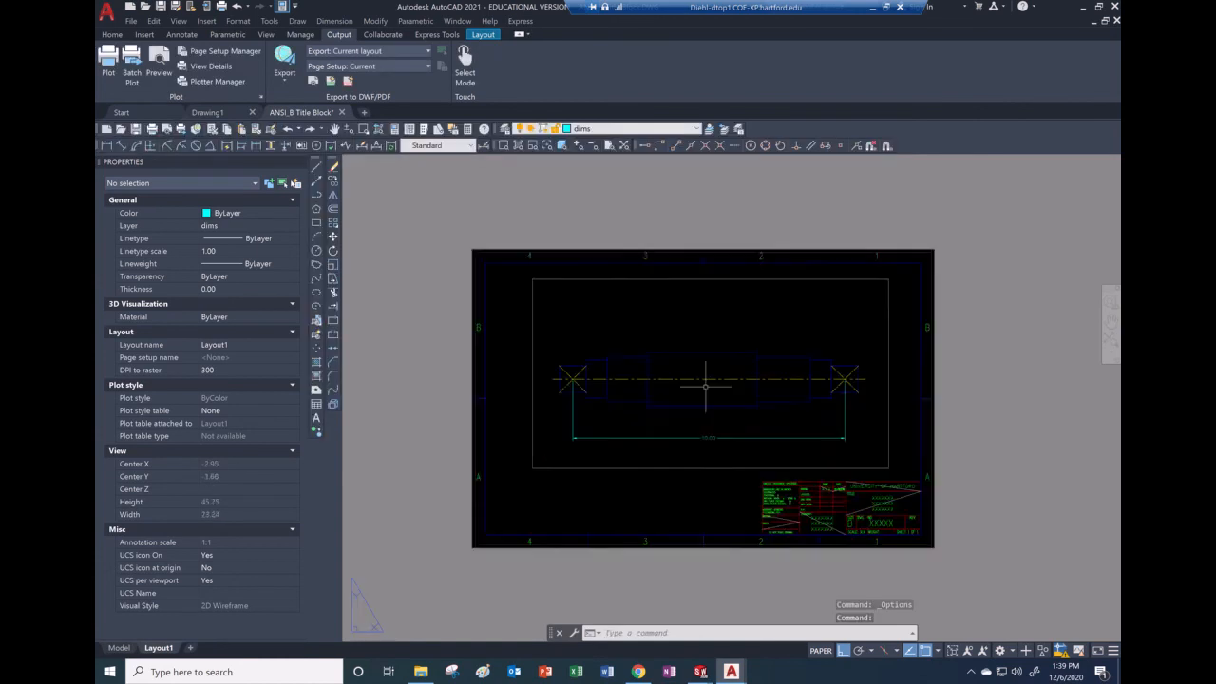
{"action": "scroll", "coordinate": [669, 399], "scroll_direction": "down", "scroll_amount": 3}
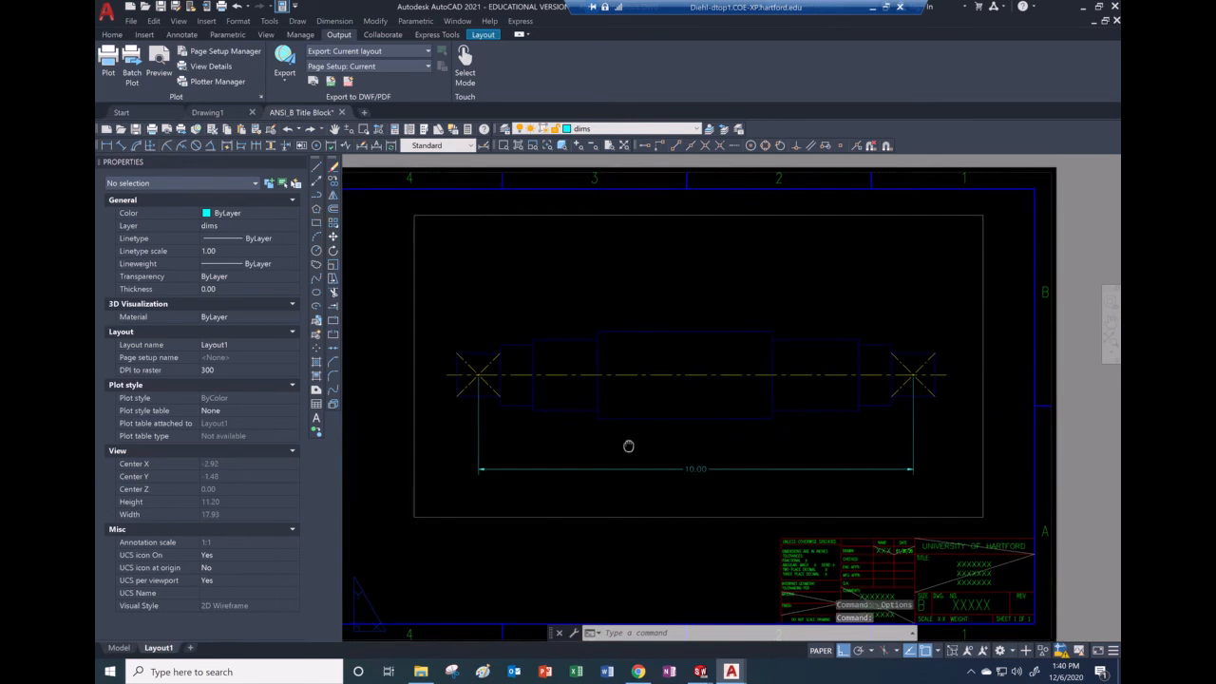
{"action": "scroll", "coordinate": [632, 423], "scroll_direction": "up", "scroll_amount": 2}
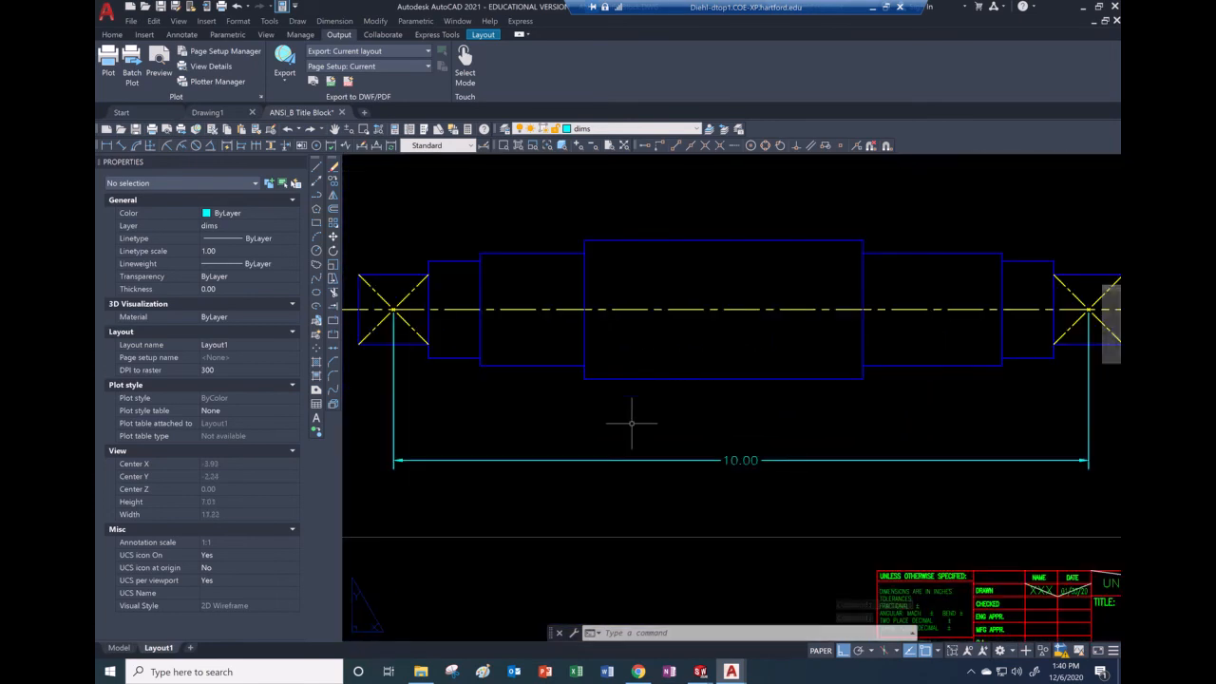
{"action": "scroll", "coordinate": [631, 423], "scroll_direction": "down", "scroll_amount": 2}
{"action": "scroll", "coordinate": [607, 407], "scroll_direction": "up", "scroll_amount": 2}
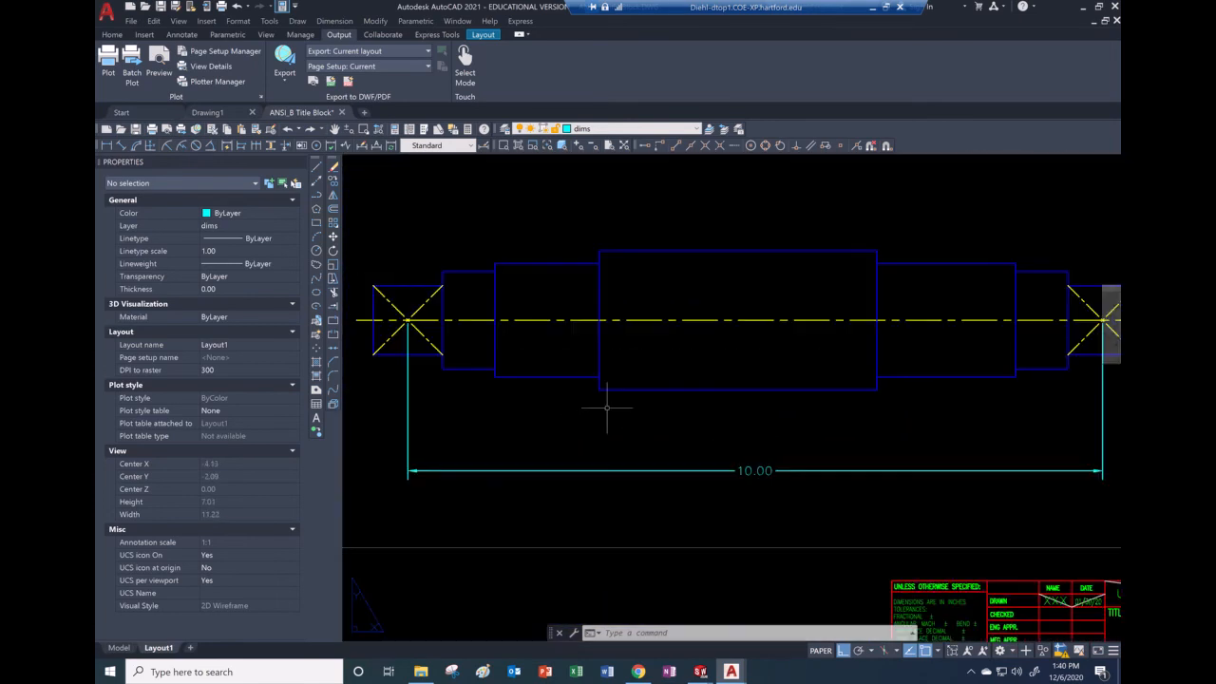
{"action": "middle_click_drag", "start_coordinate": [591, 368], "coordinate": [632, 435]}
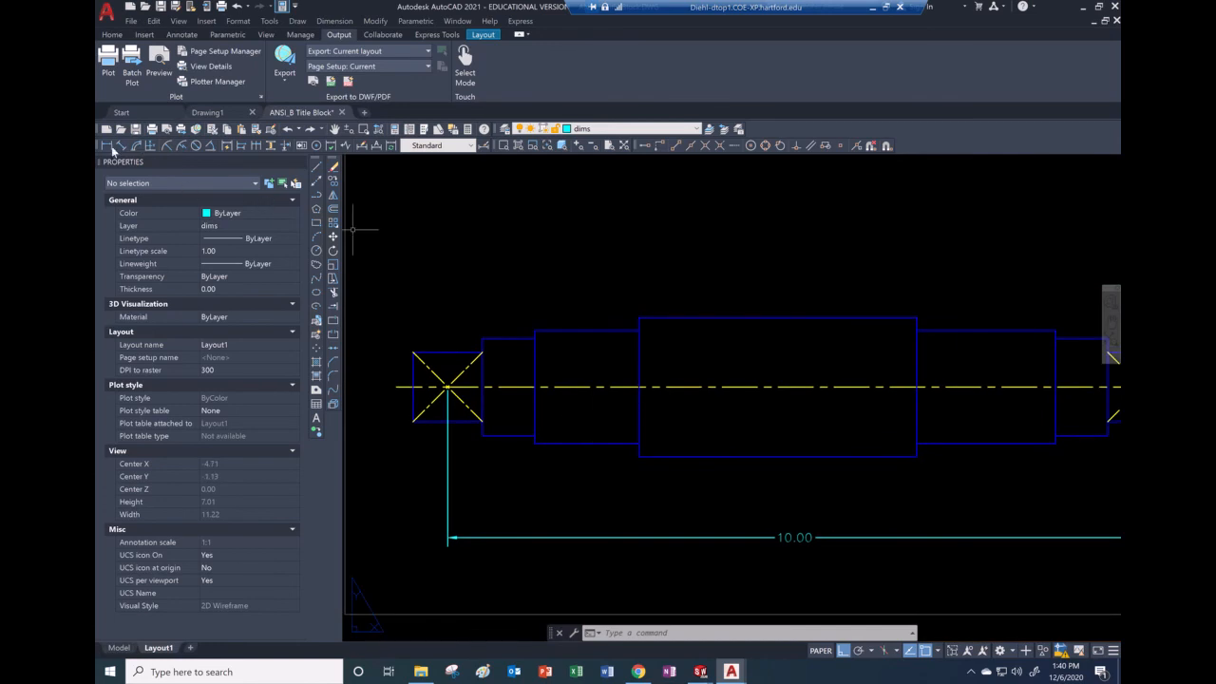
{"action": "left_click", "coordinate": [111, 148]}
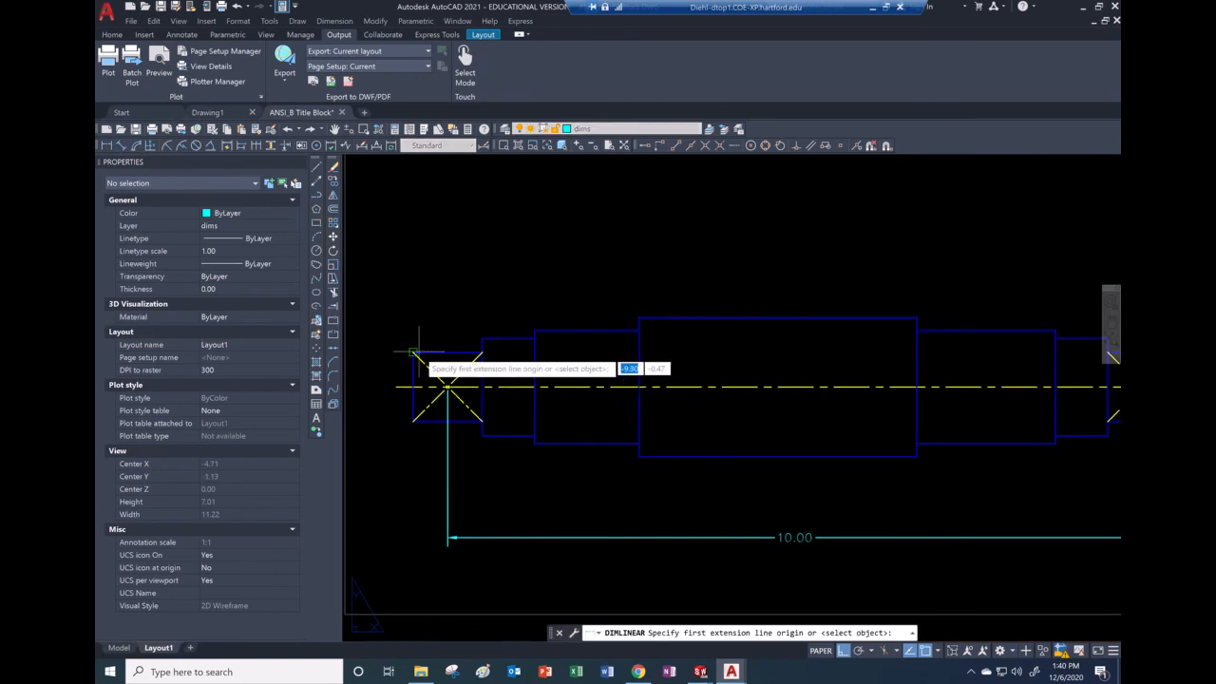
{"action": "left_click", "coordinate": [414, 351]}
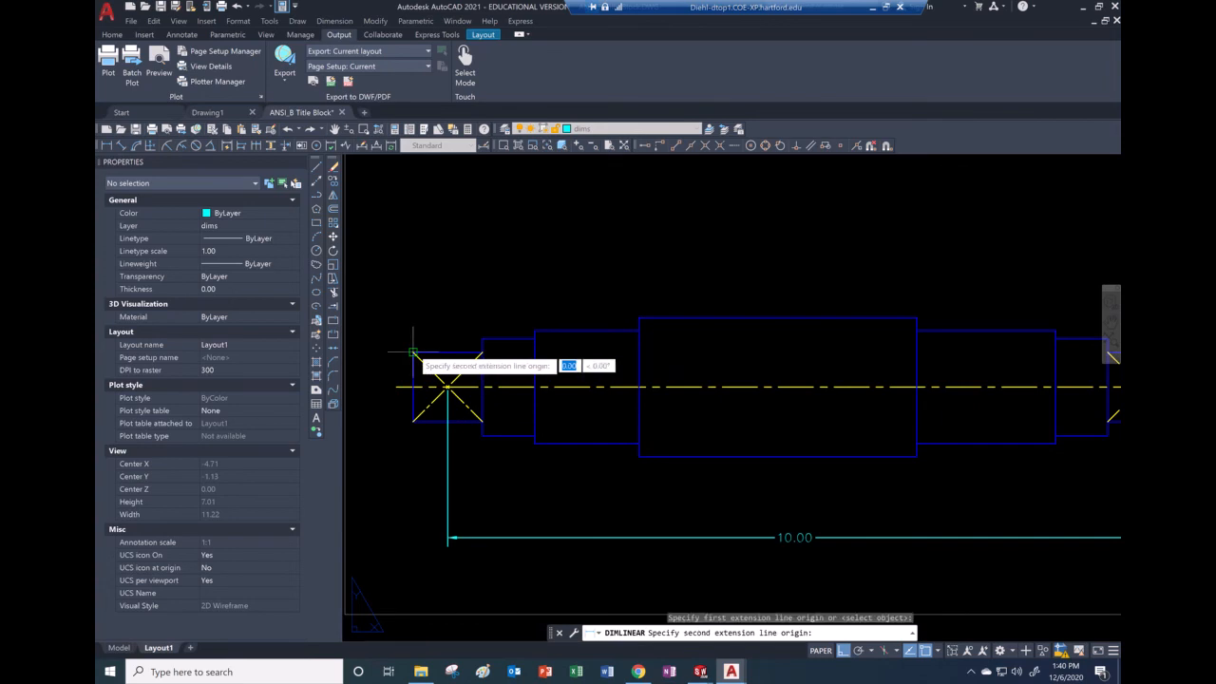
{"action": "left_click", "coordinate": [483, 351]}
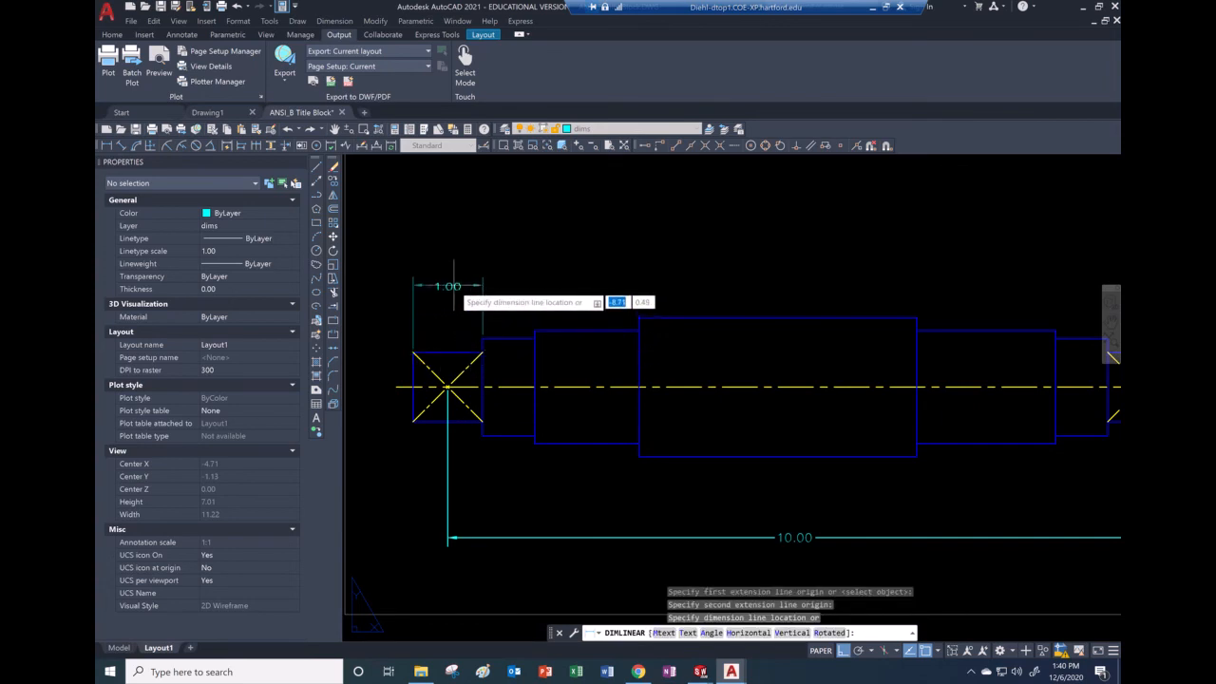
{"action": "left_click", "coordinate": [453, 285]}
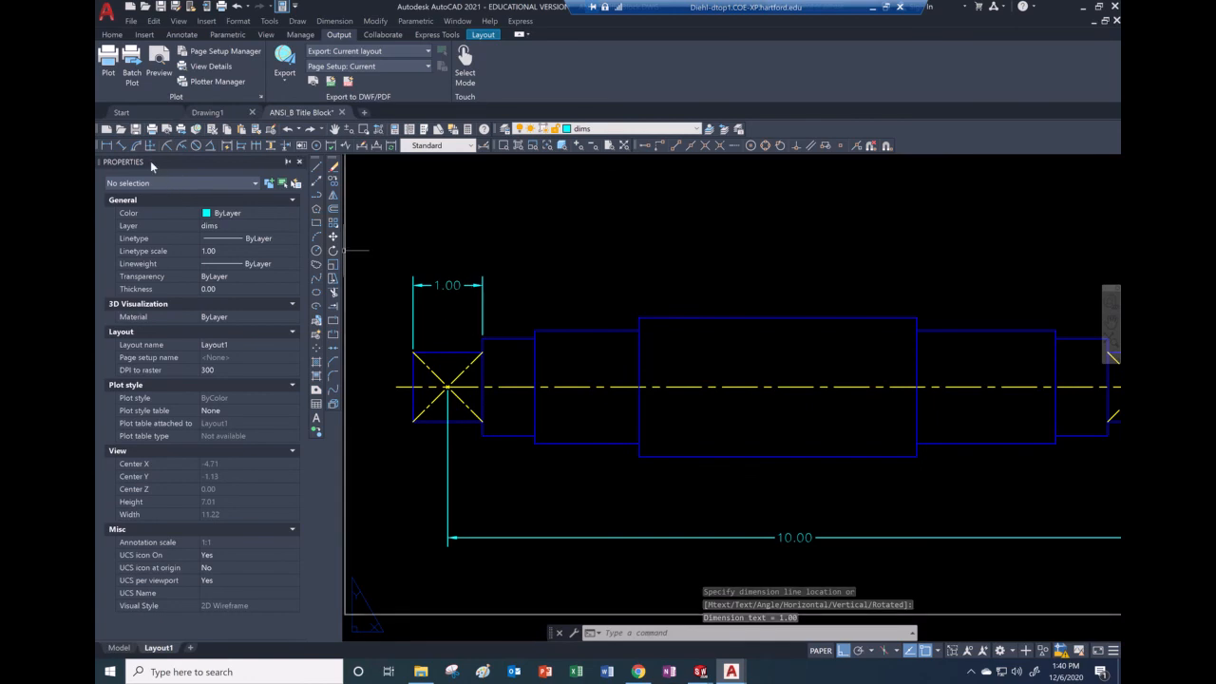
- Continue the dimension chain from the left end section across the next three sections, through the large middle section
{"action": "left_click", "coordinate": [254, 147]}
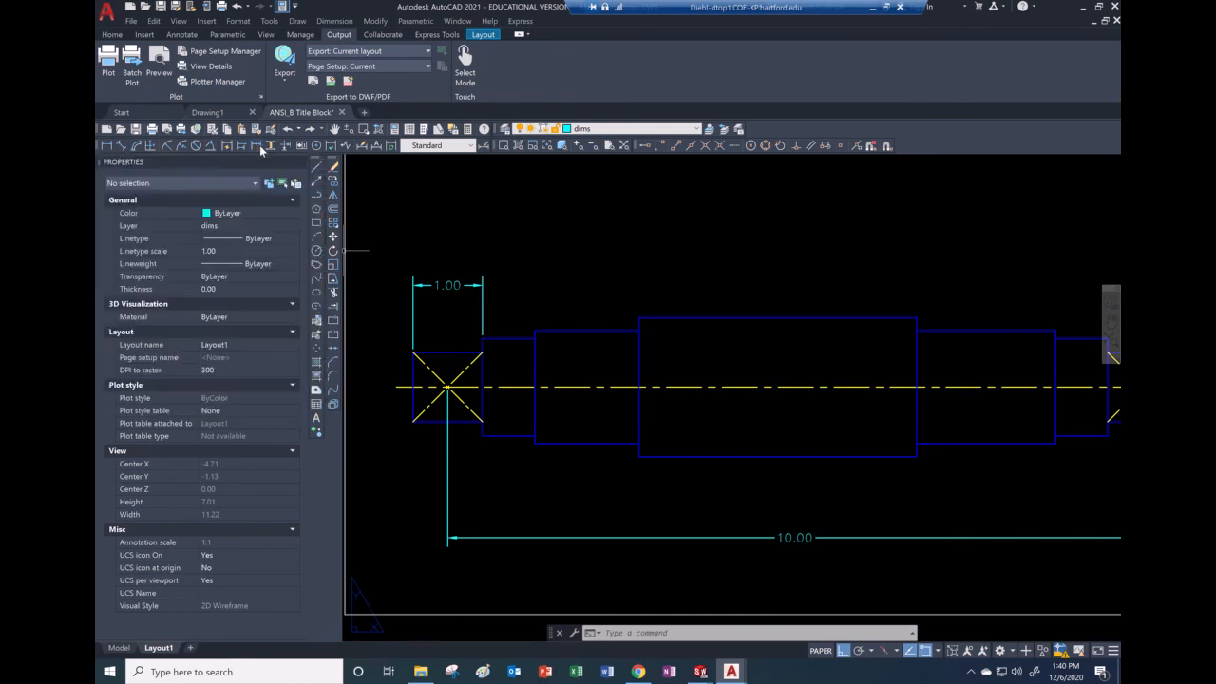
{"action": "left_click", "coordinate": [534, 330]}
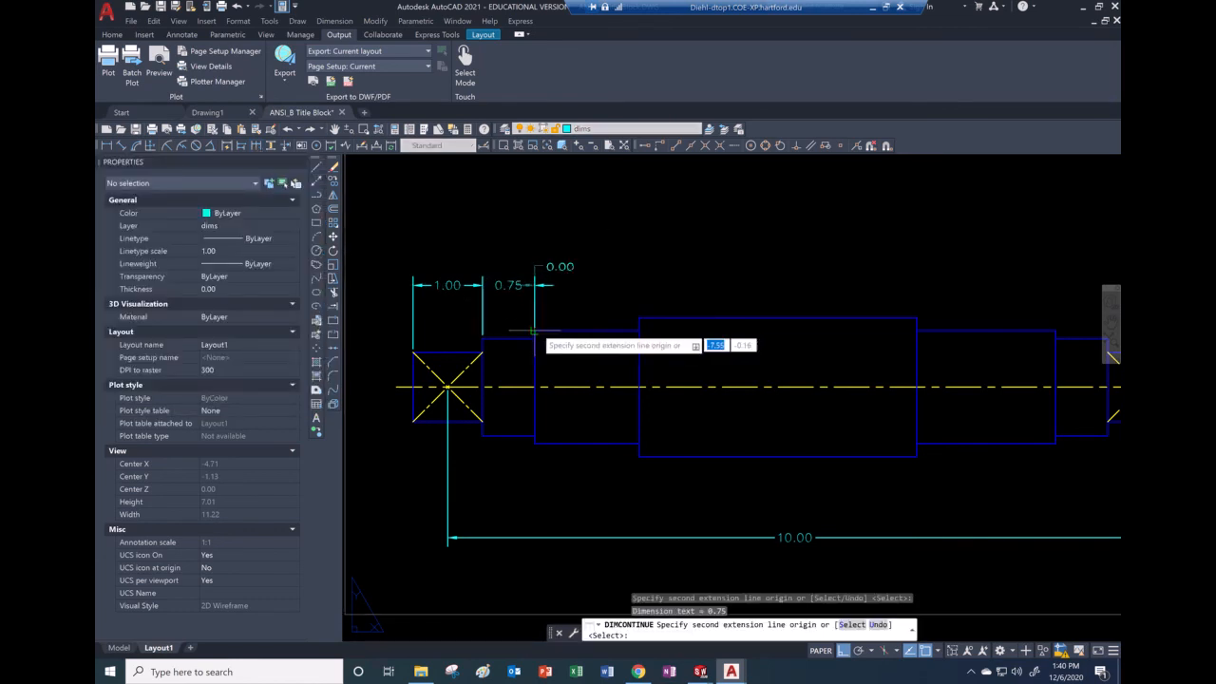
{"action": "left_click", "coordinate": [638, 317]}
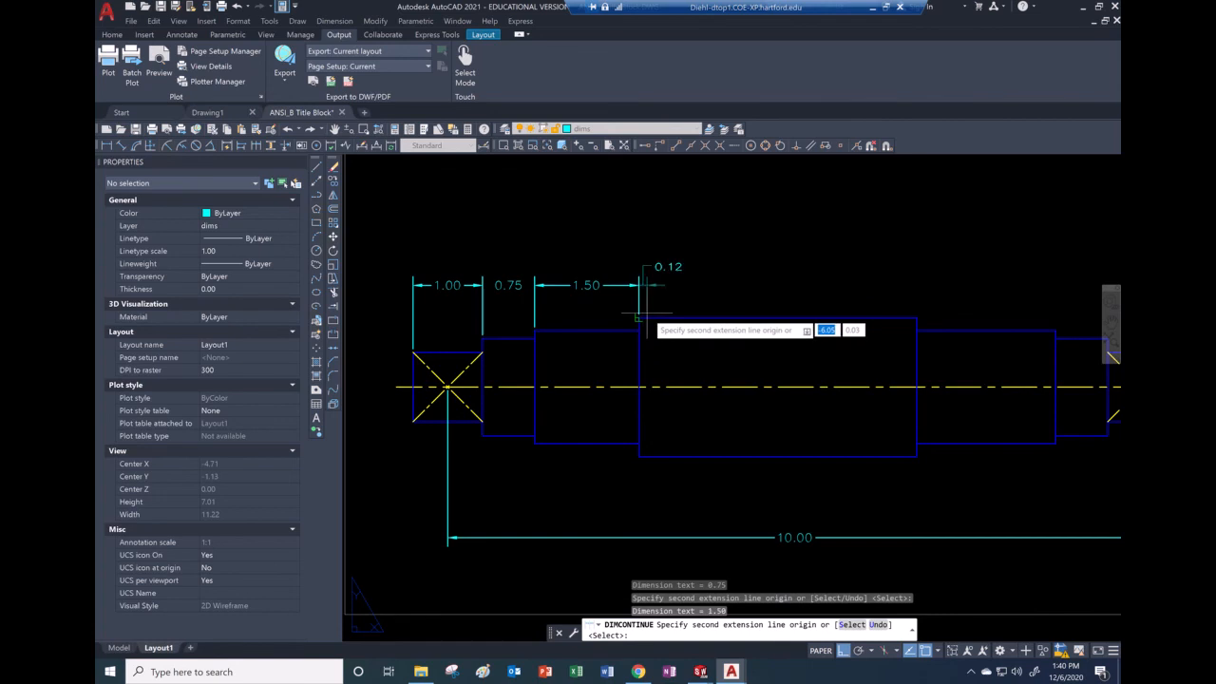
{"action": "left_click", "coordinate": [916, 318]}
- Continue the dimension chain over the remaining three sections up to the shaft's right end and finish the command
{"action": "scroll", "coordinate": [846, 318], "scroll_direction": "down", "scroll_amount": 3}
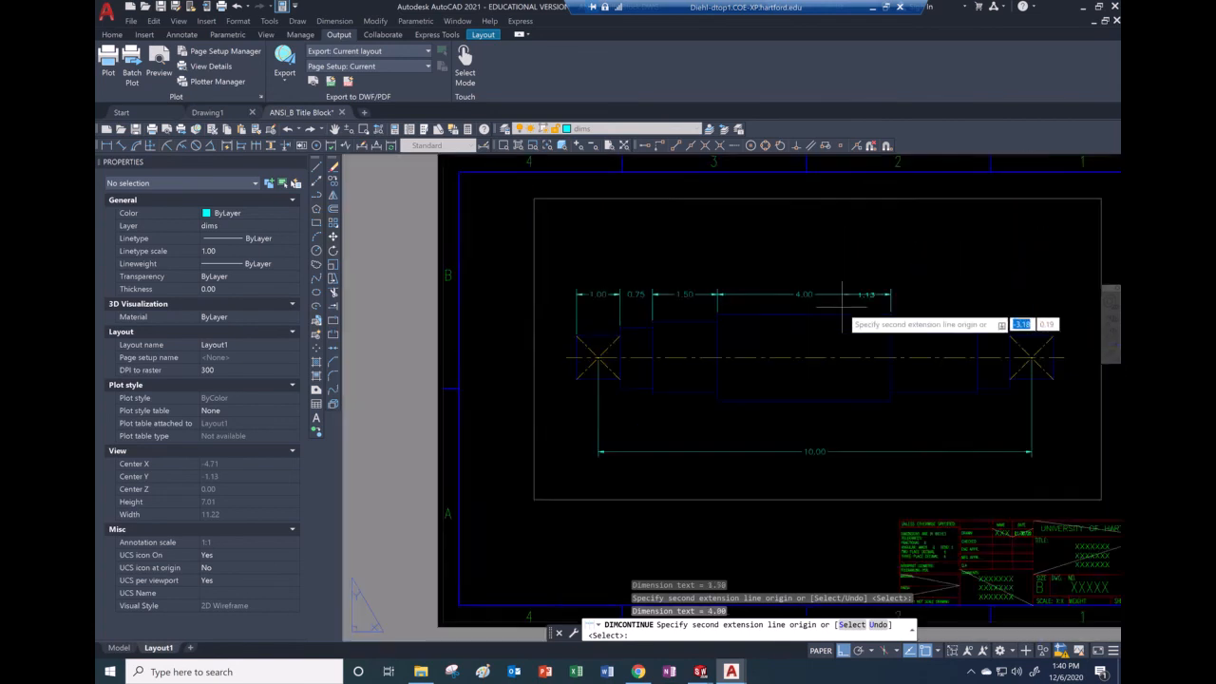
{"action": "scroll", "coordinate": [841, 302], "scroll_direction": "down", "scroll_amount": 4}
{"action": "scroll", "coordinate": [806, 305], "scroll_direction": "up", "scroll_amount": 6}
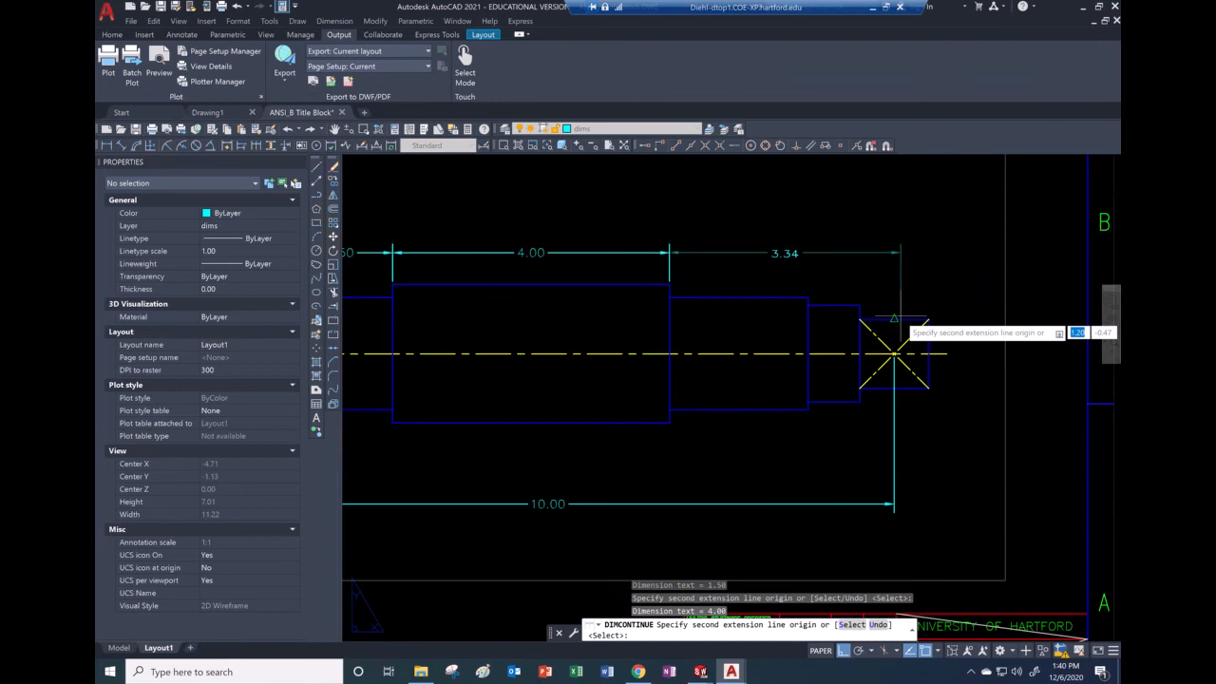
{"action": "left_click", "coordinate": [806, 305]}
{"action": "left_click", "coordinate": [859, 306]}
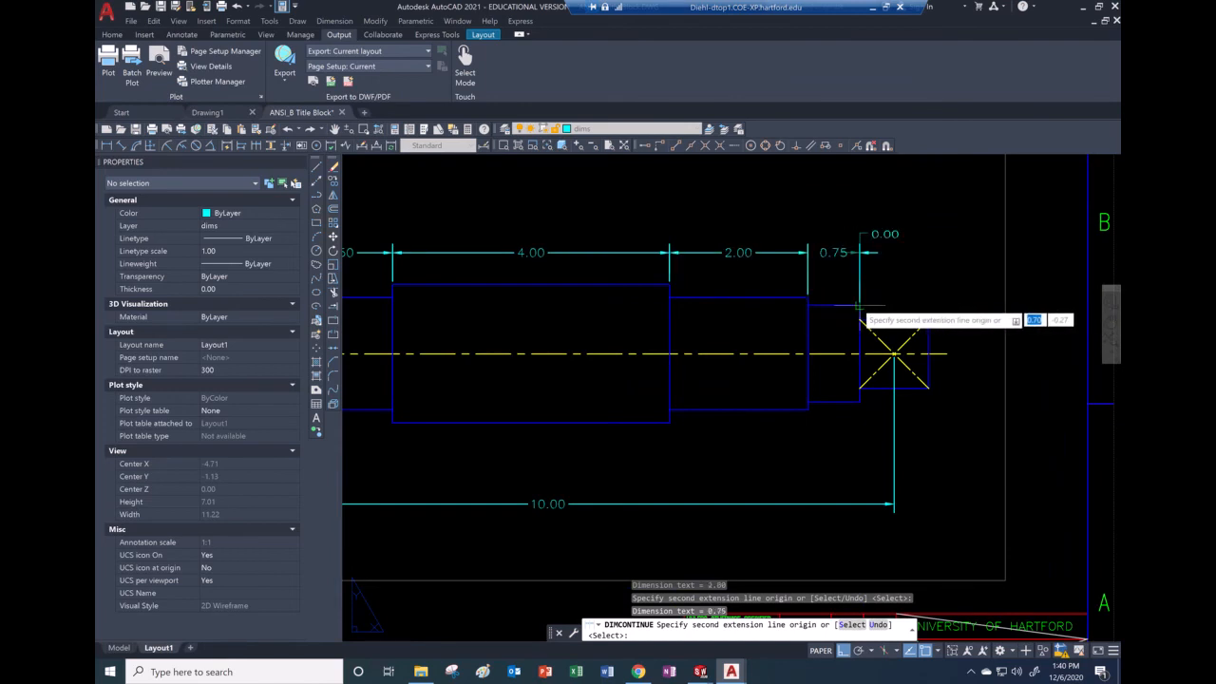
{"action": "left_click", "coordinate": [928, 319]}
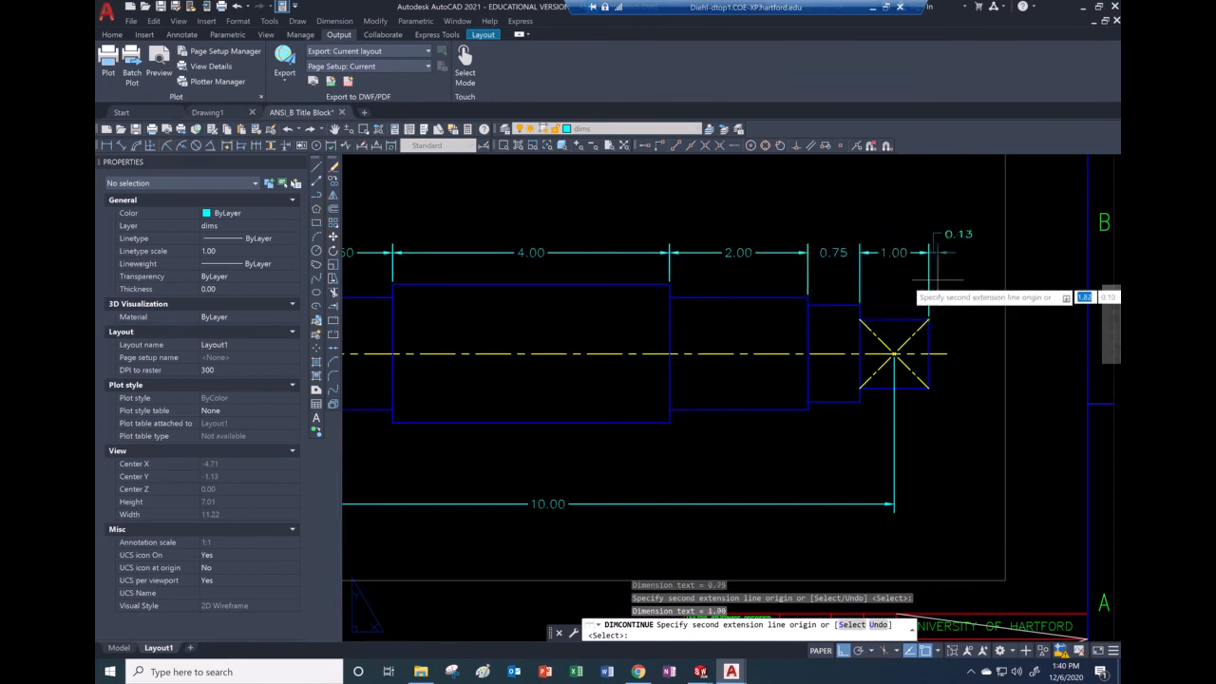
{"action": "key", "text": "Escape"}
{"action": "scroll", "coordinate": [938, 284], "scroll_direction": "down", "scroll_amount": 2}
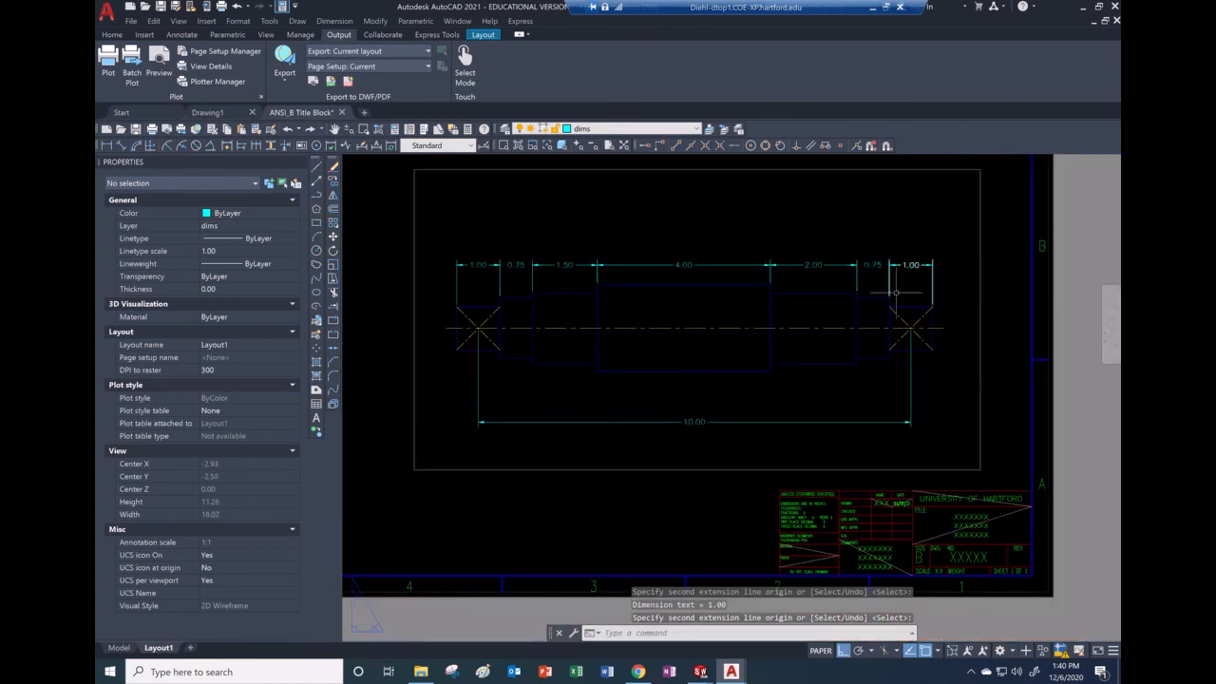
- Add a vertical linear dimension for the height of the square left end section, placed just outside the shaft's left end
{"action": "scroll", "coordinate": [460, 310], "scroll_direction": "up", "scroll_amount": 2}
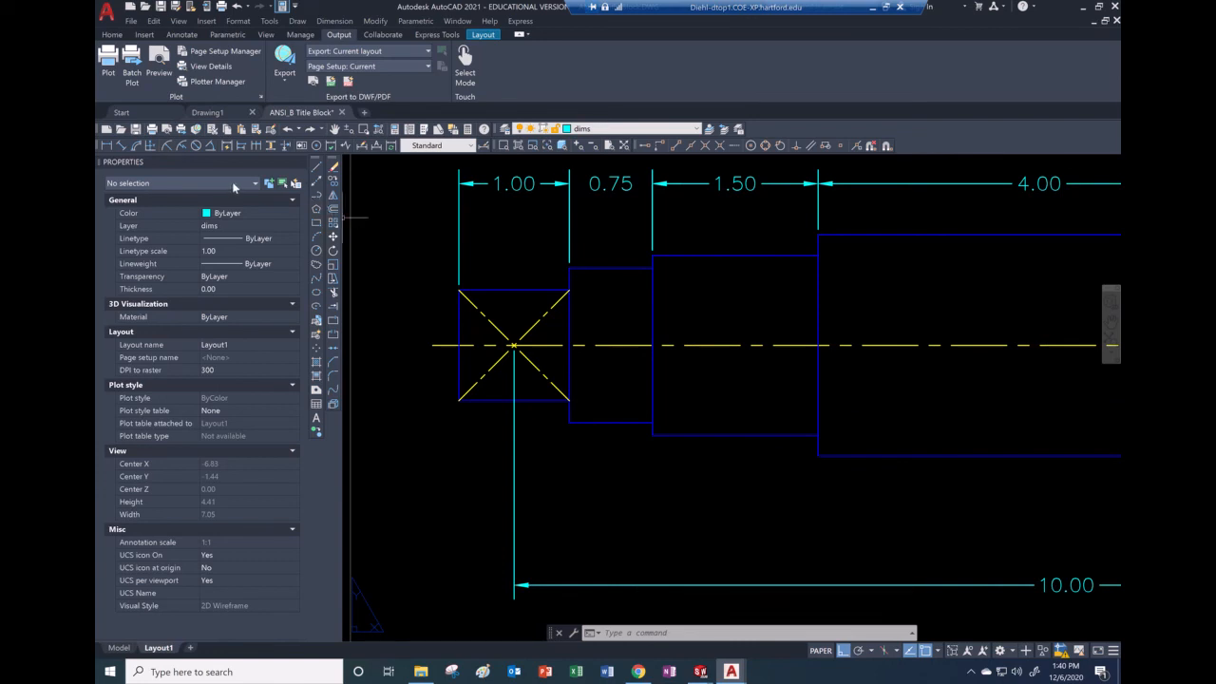
{"action": "left_click", "coordinate": [107, 147]}
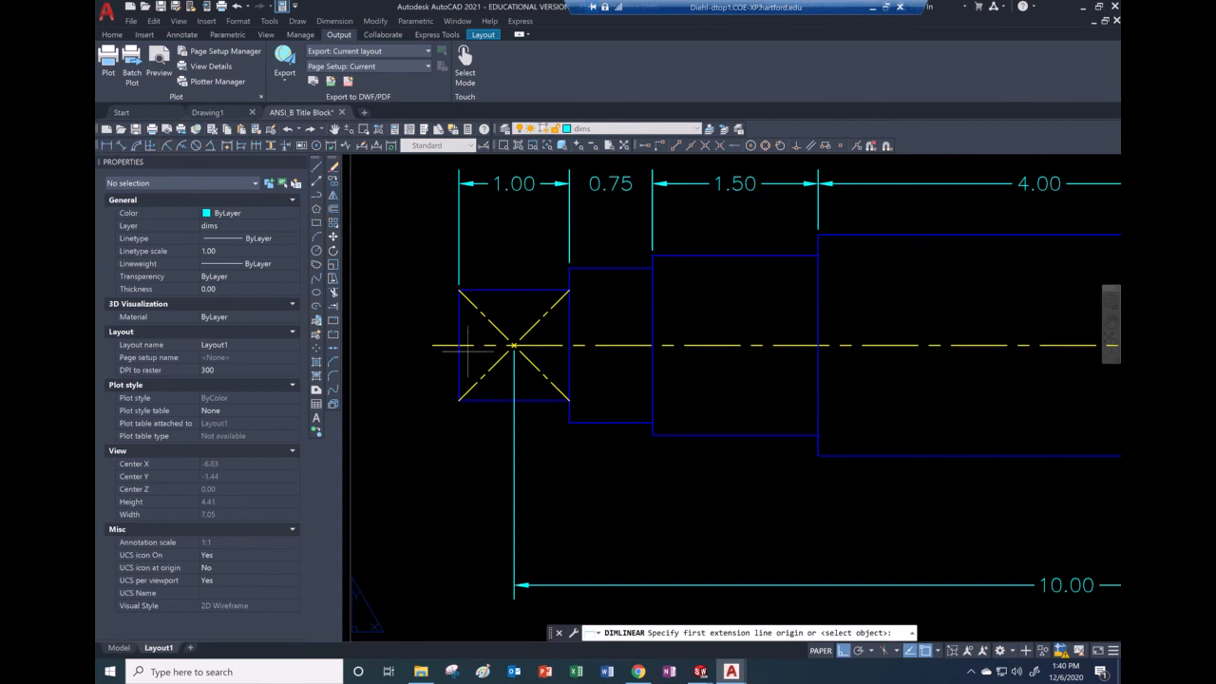
{"action": "left_click", "coordinate": [458, 289]}
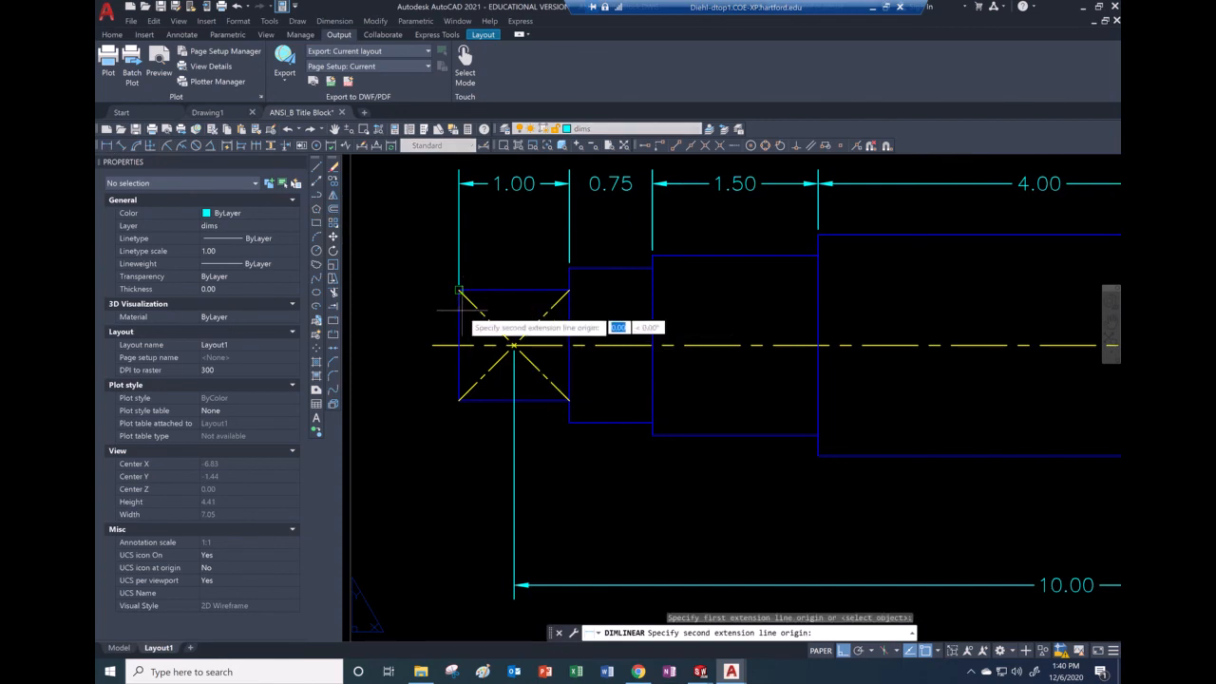
{"action": "left_click", "coordinate": [458, 400]}
{"action": "scroll", "coordinate": [416, 413], "scroll_direction": "down", "scroll_amount": 2}
{"action": "scroll", "coordinate": [418, 411], "scroll_direction": "up", "scroll_amount": 4}
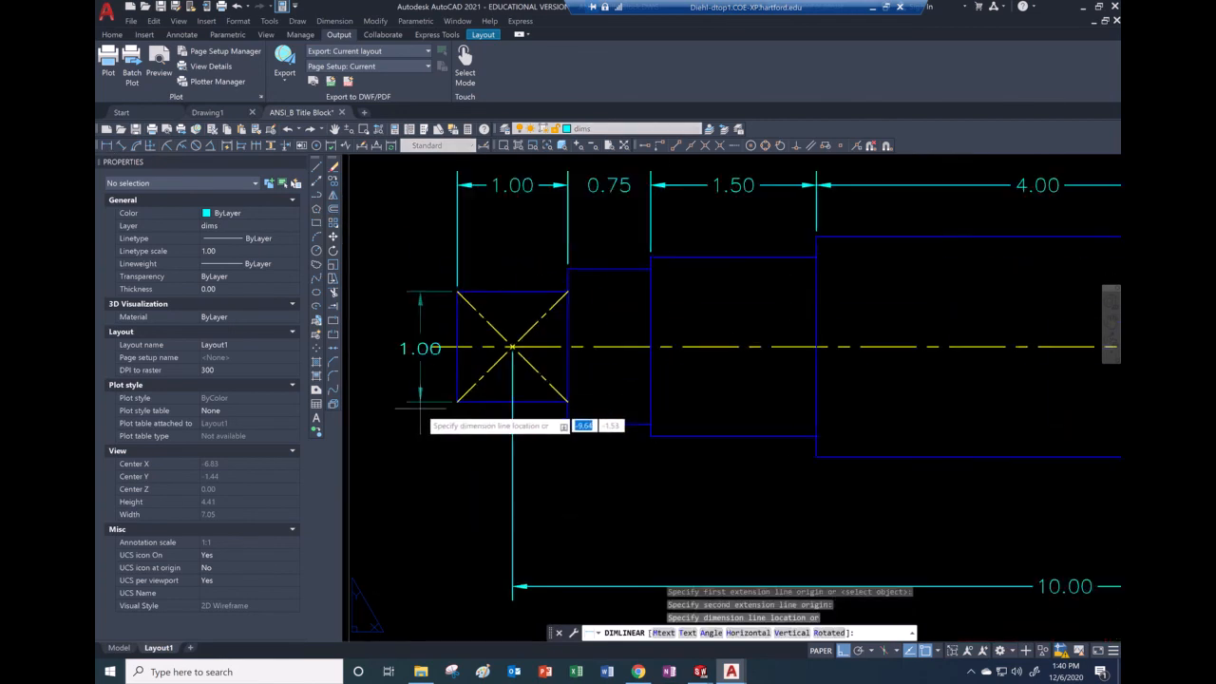
{"action": "scroll", "coordinate": [400, 410], "scroll_direction": "down", "scroll_amount": 2}
{"action": "scroll", "coordinate": [400, 410], "scroll_direction": "up", "scroll_amount": 2}
{"action": "left_click", "coordinate": [389, 405]}
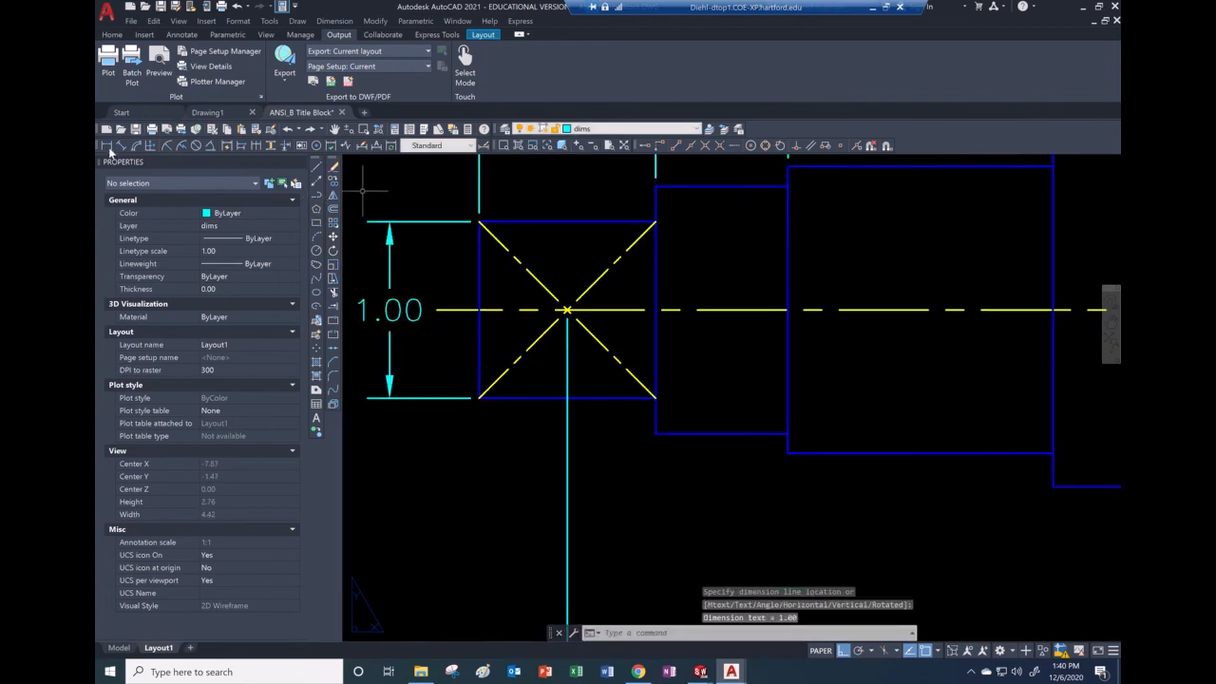
- Add a vertical linear dimension for the diameter of the second section from the left, with the dimension line inside that section
{"action": "left_click", "coordinate": [108, 148]}
{"action": "left_click", "coordinate": [656, 187]}
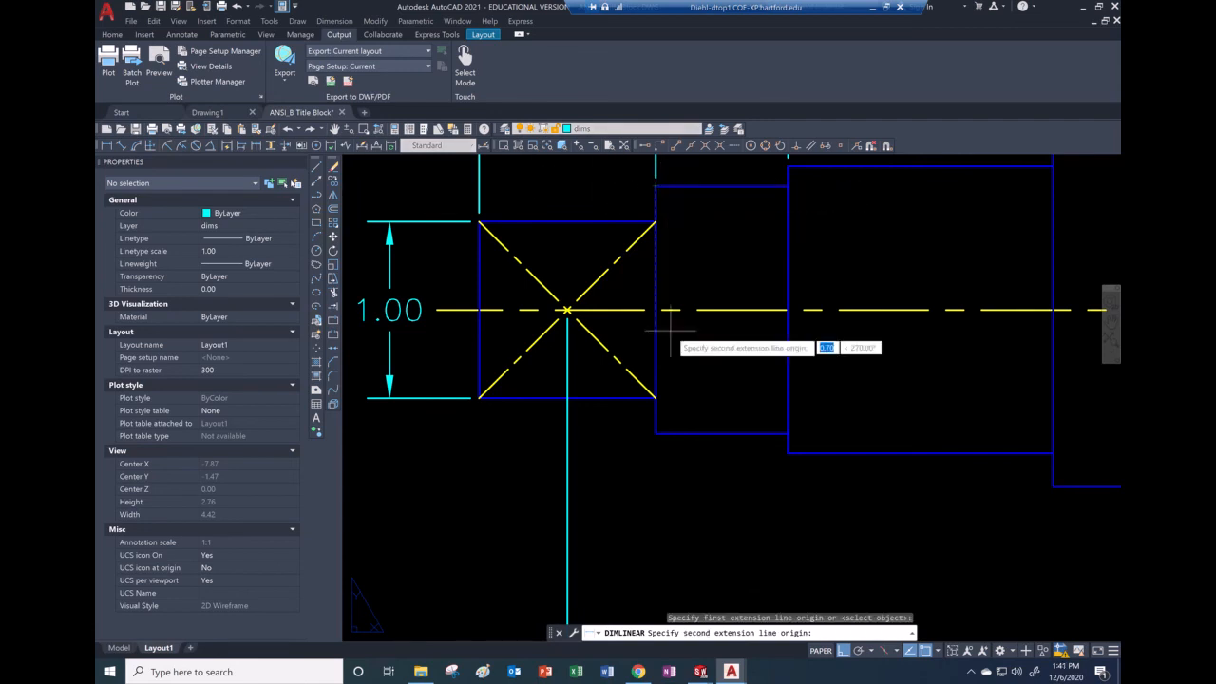
{"action": "left_click", "coordinate": [656, 433]}
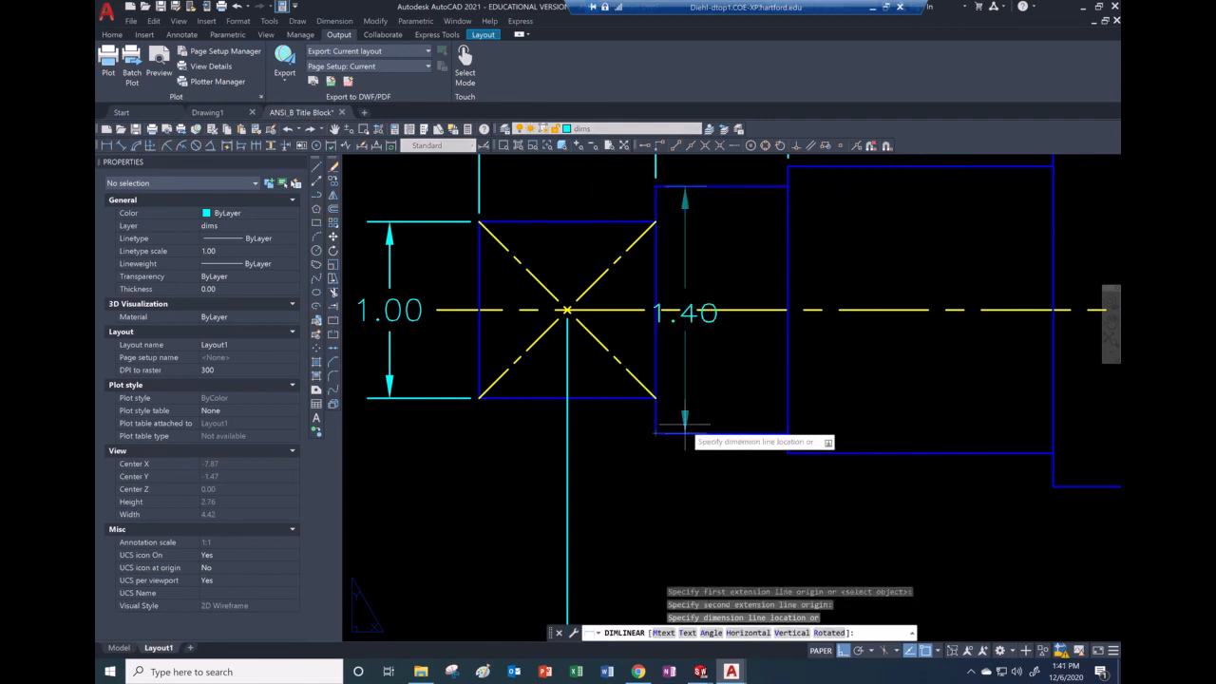
{"action": "left_click", "coordinate": [723, 463]}
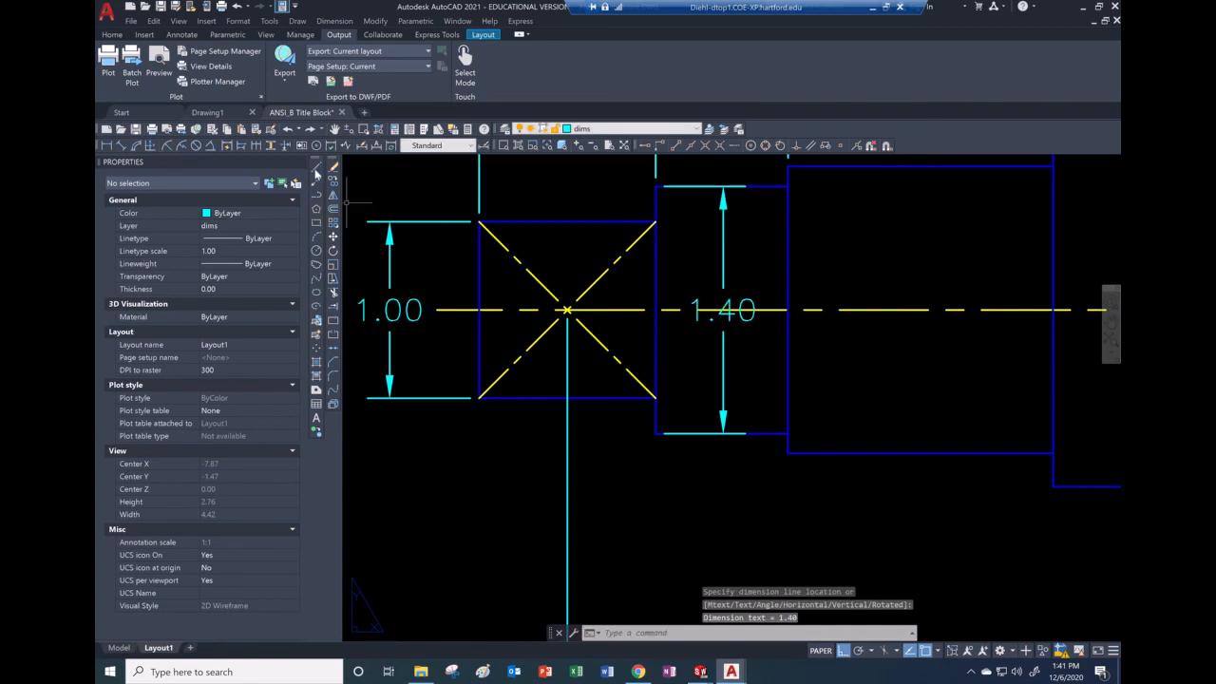
- Add a vertical linear dimension for the diameter of the third section from the left, with the dimension line inside that section
{"action": "left_click", "coordinate": [109, 146]}
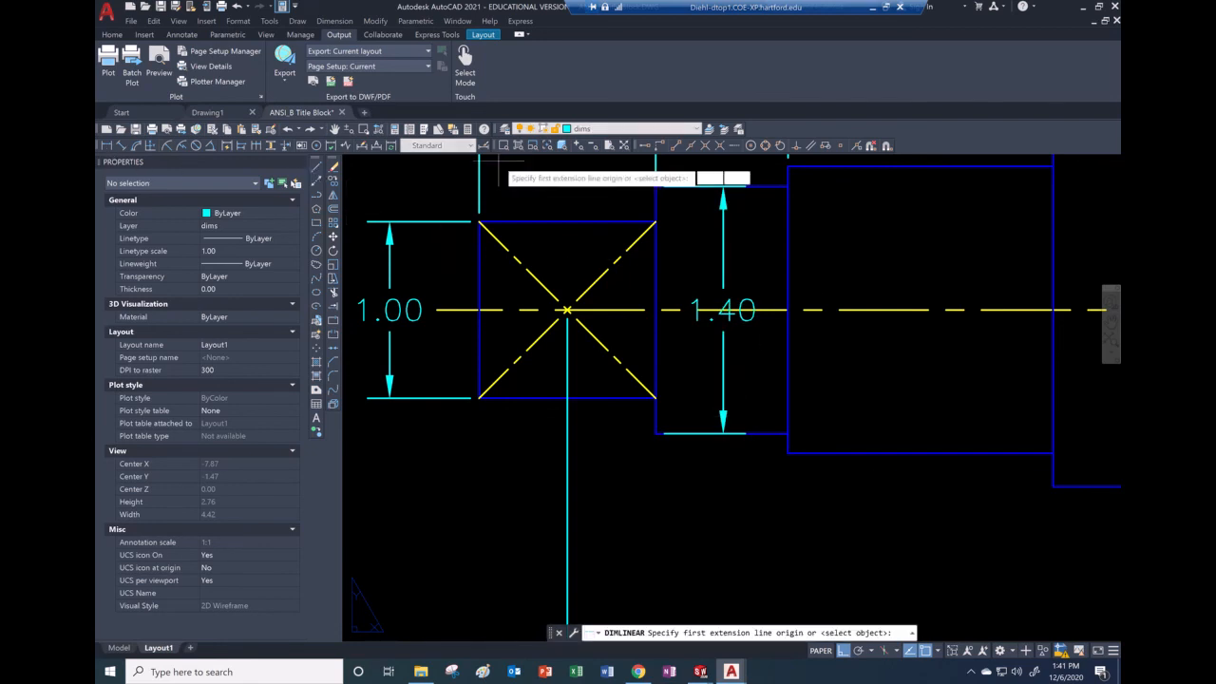
{"action": "left_click", "coordinate": [787, 167]}
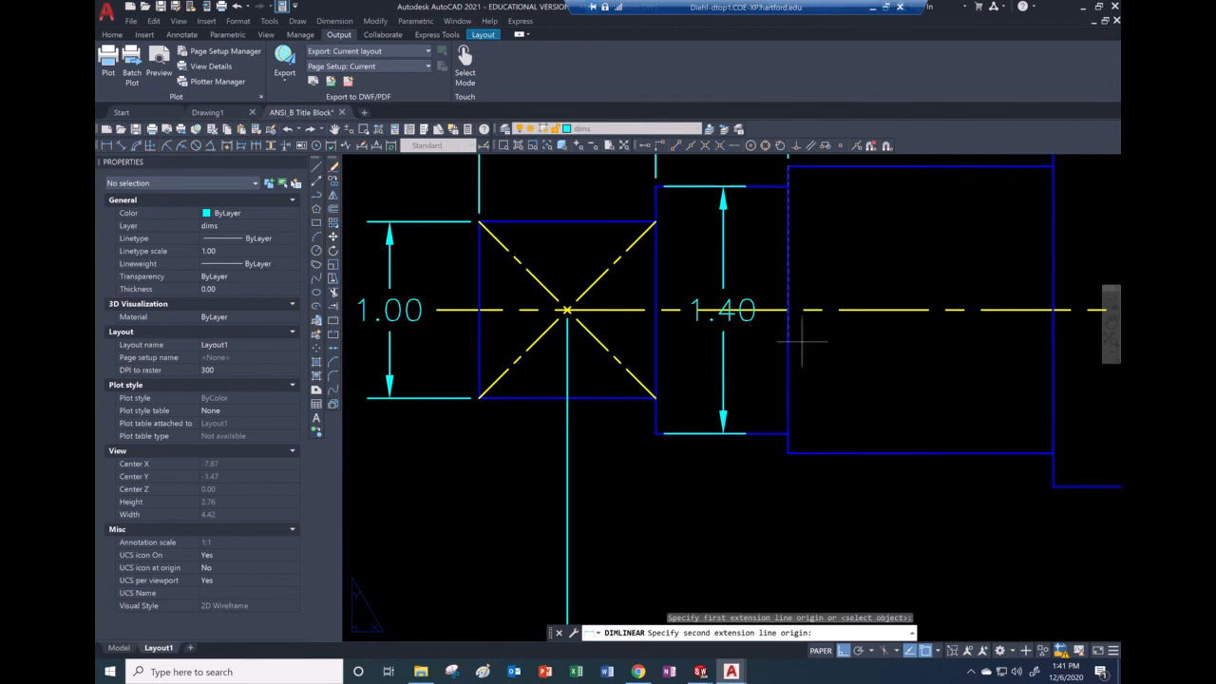
{"action": "left_click", "coordinate": [788, 452]}
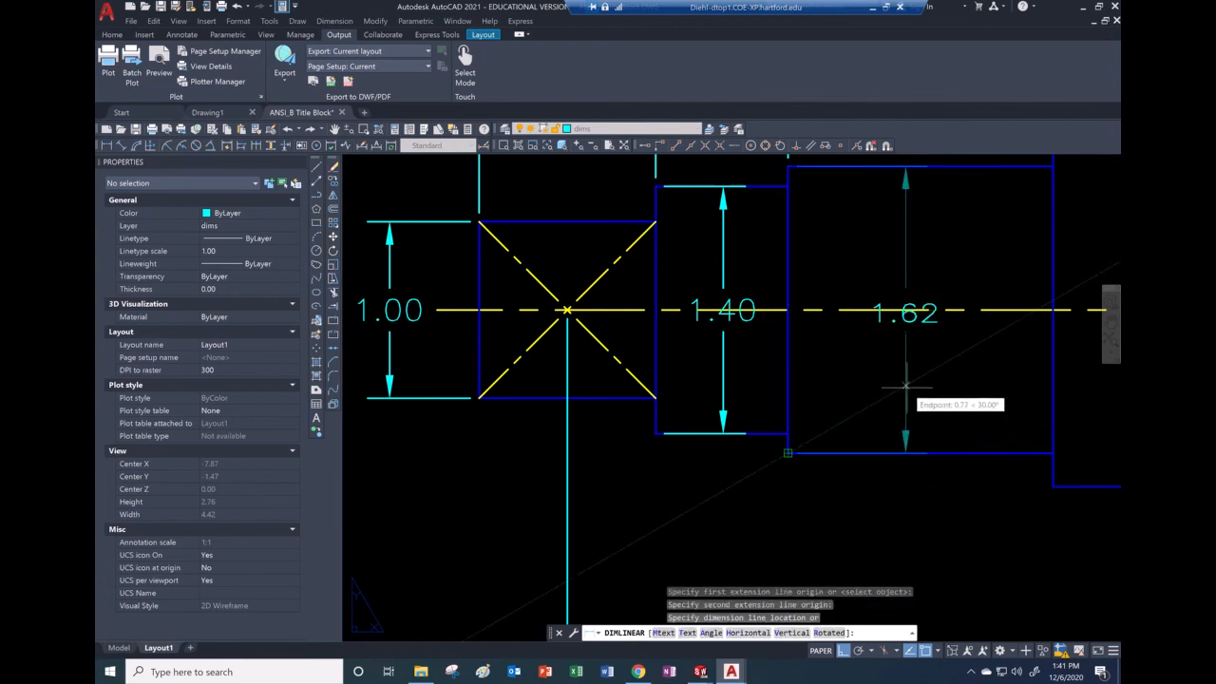
{"action": "left_click", "coordinate": [908, 395]}
- Move the text of the third section's diameter dimension off the centerline to below the shaft
{"action": "scroll", "coordinate": [796, 352], "scroll_direction": "down", "scroll_amount": 4}
{"action": "scroll", "coordinate": [796, 353], "scroll_direction": "up", "scroll_amount": 5}
{"action": "scroll", "coordinate": [796, 352], "scroll_direction": "down", "scroll_amount": 7}
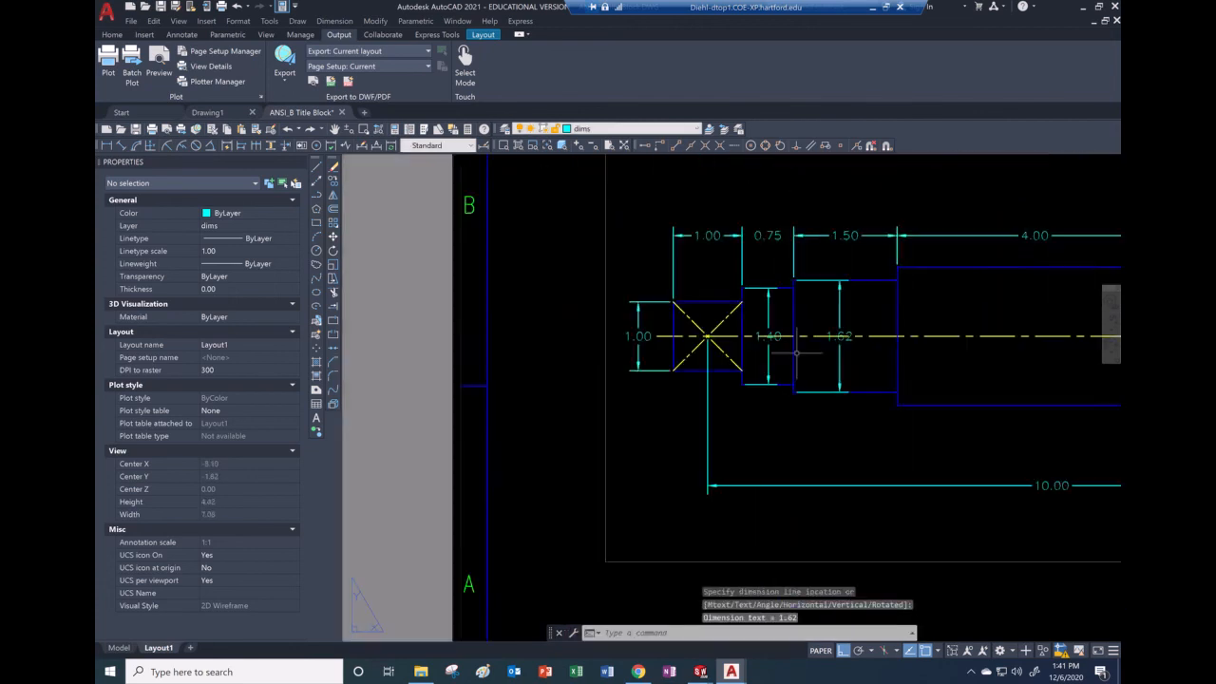
{"action": "scroll", "coordinate": [940, 364], "scroll_direction": "up", "scroll_amount": 3}
{"action": "scroll", "coordinate": [940, 363], "scroll_direction": "up", "scroll_amount": 2}
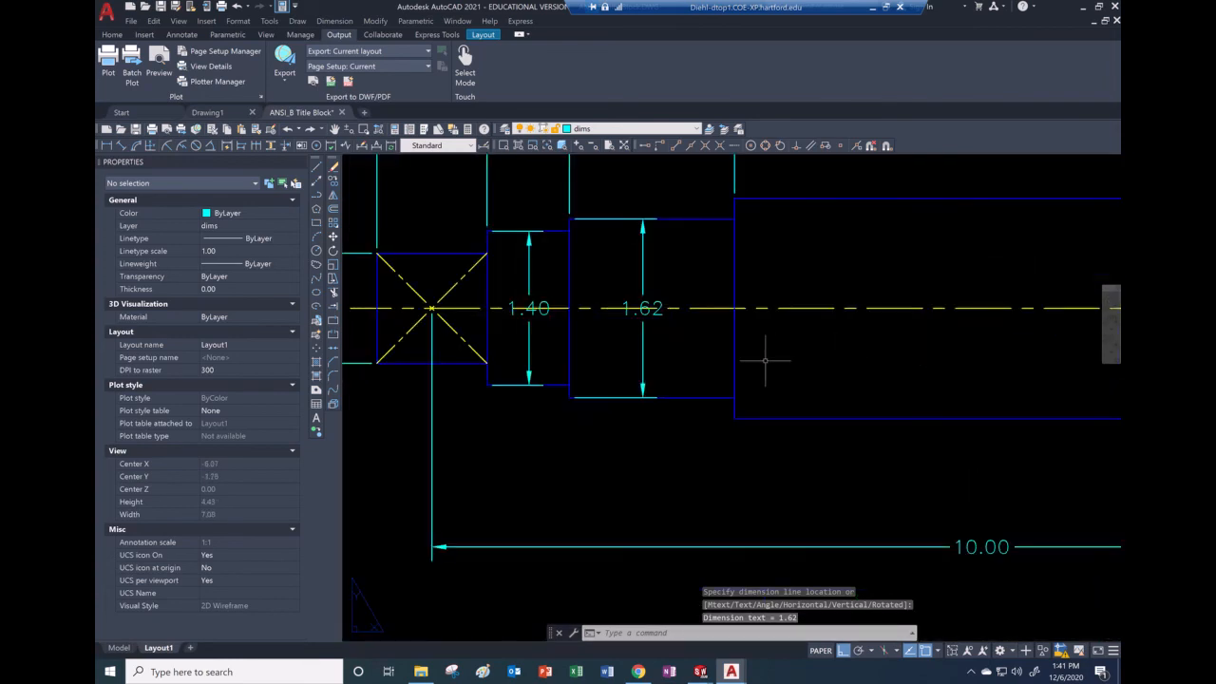
{"action": "left_click", "coordinate": [642, 328]}
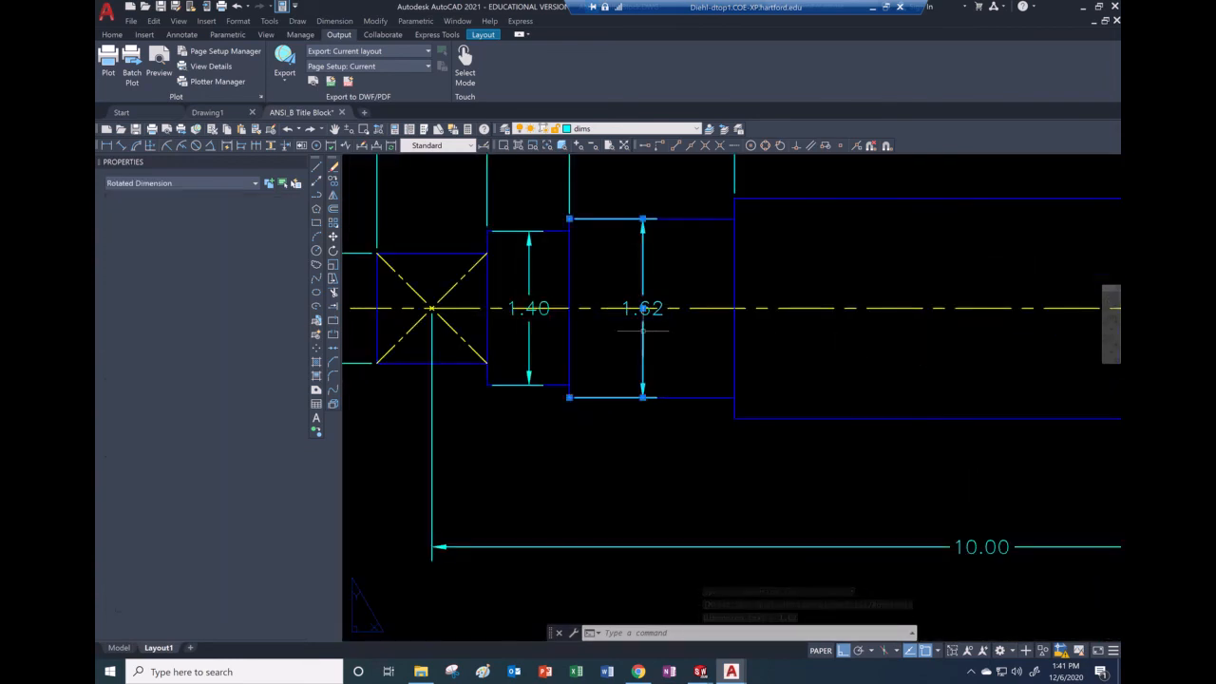
{"action": "double_click", "coordinate": [644, 302]}
{"action": "left_click", "coordinate": [642, 308]}
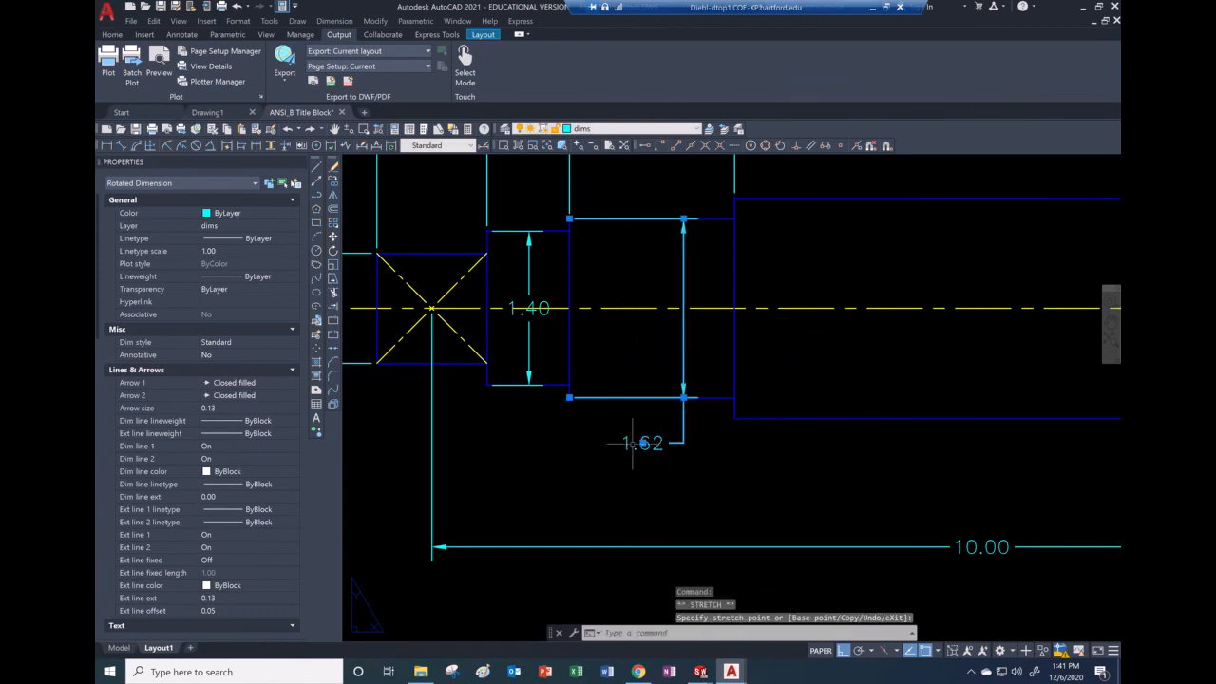
{"action": "left_click", "coordinate": [556, 426]}
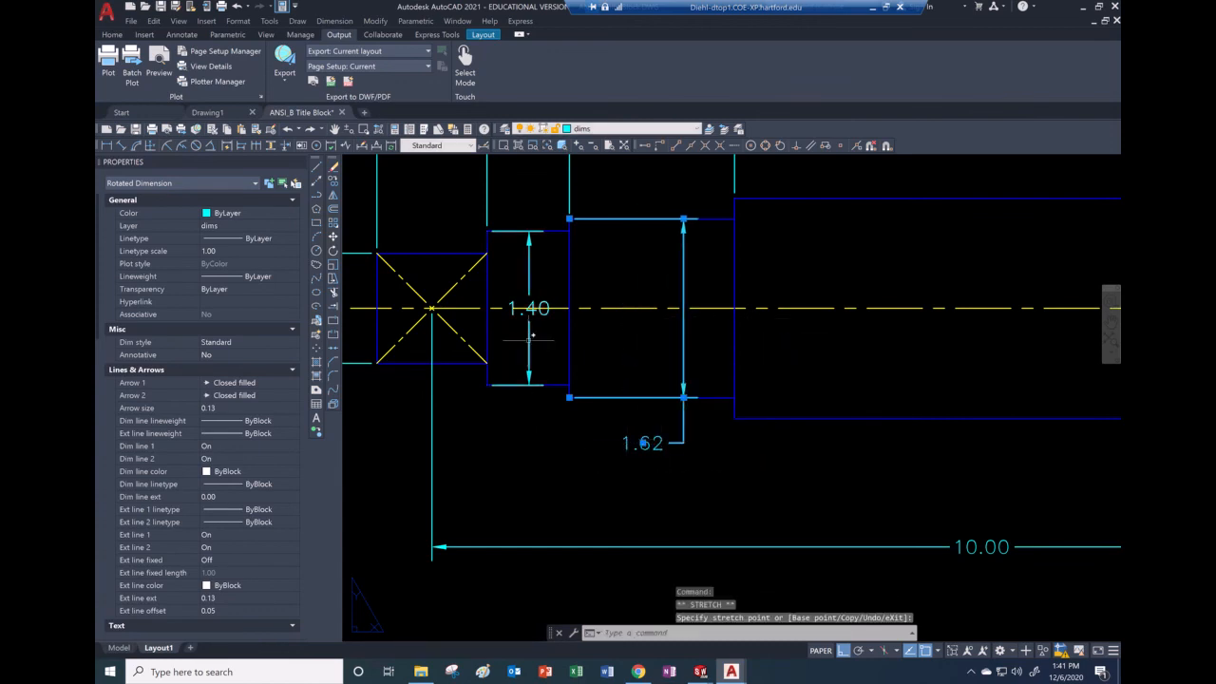
- Move the second section's diameter text below the shaft and shift its dimension line back to about the middle of that section
{"action": "left_click", "coordinate": [529, 340]}
{"action": "left_click", "coordinate": [529, 308]}
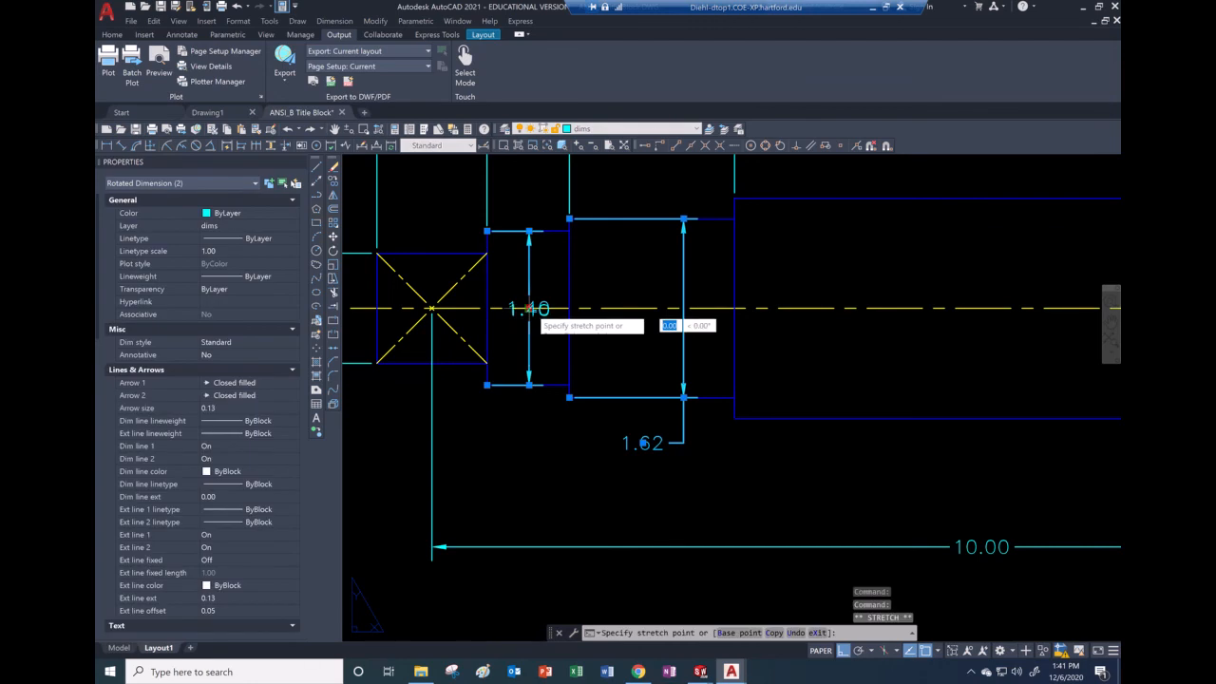
{"action": "left_click", "coordinate": [524, 440]}
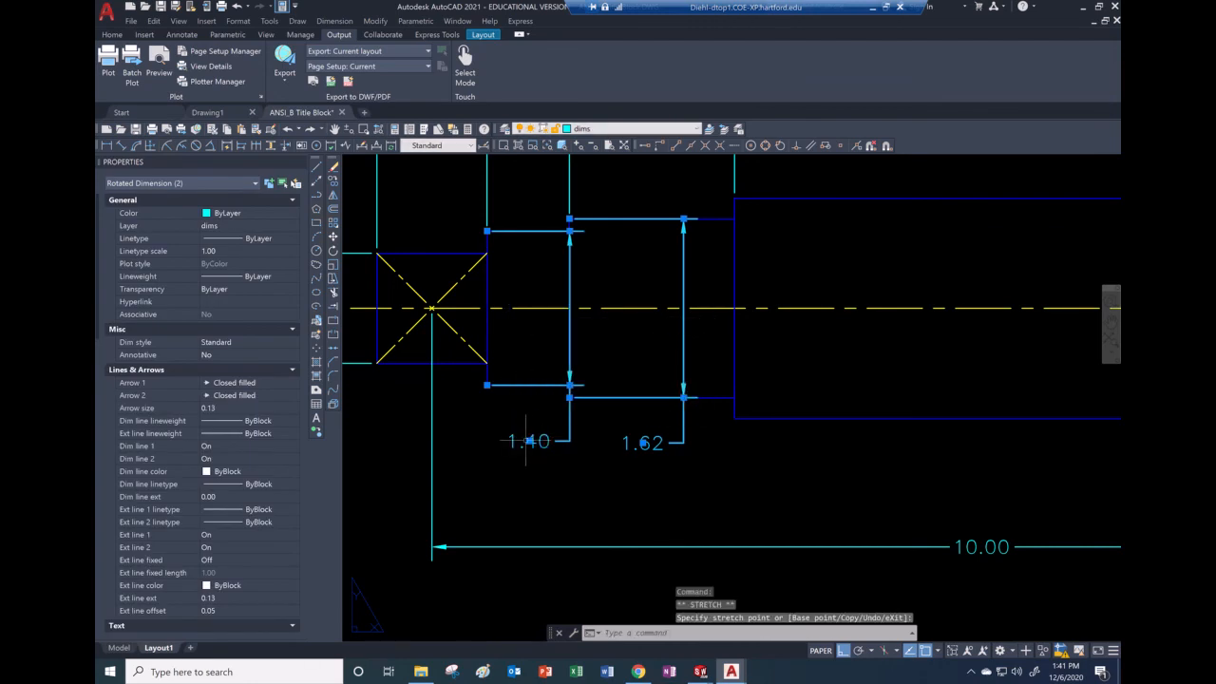
{"action": "left_click", "coordinate": [529, 441]}
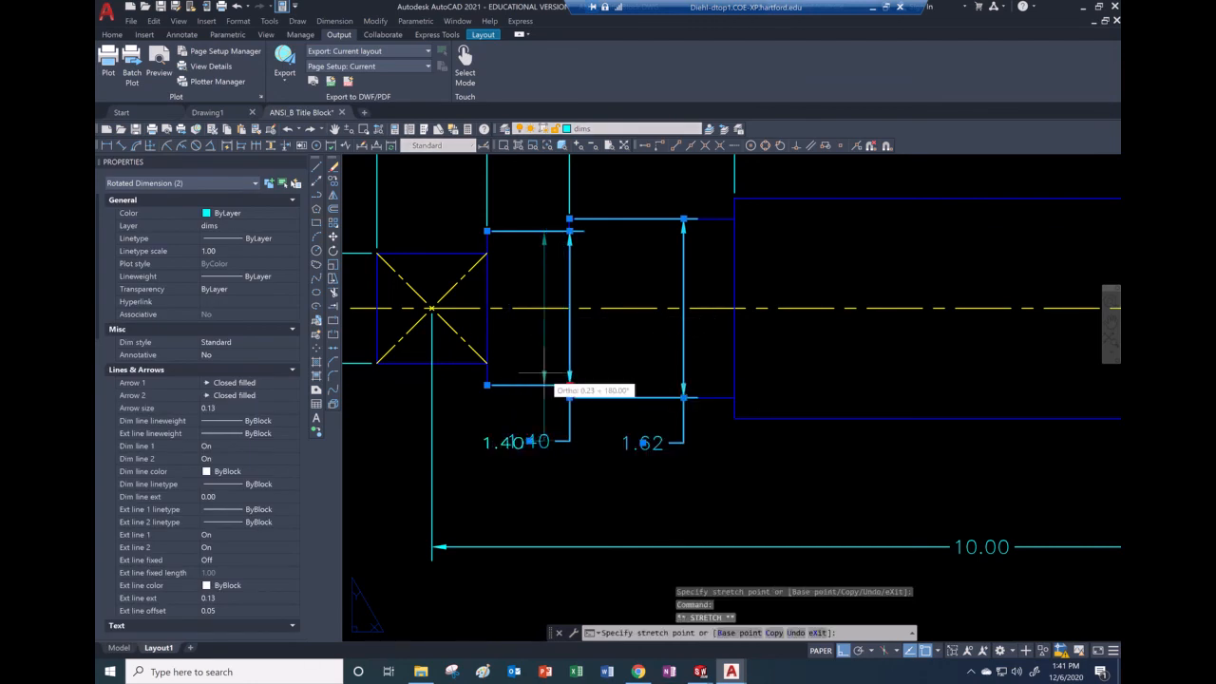
{"action": "left_click", "coordinate": [533, 375]}
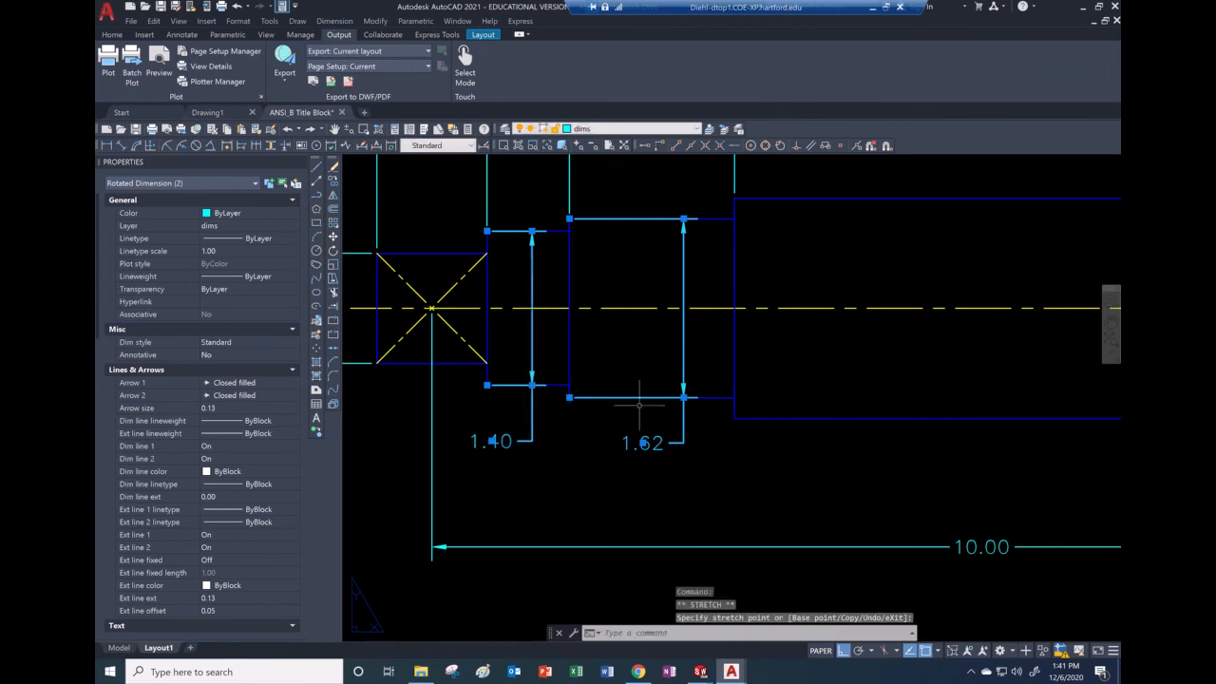
- Add a vertical linear dimension for the diameter of the large middle section and move its text below the shaft
{"action": "scroll", "coordinate": [774, 410], "scroll_direction": "up", "scroll_amount": 3}
{"action": "scroll", "coordinate": [774, 410], "scroll_direction": "down", "scroll_amount": 5}
{"action": "scroll", "coordinate": [904, 421], "scroll_direction": "up", "scroll_amount": 1}
{"action": "scroll", "coordinate": [904, 418], "scroll_direction": "up", "scroll_amount": 2}
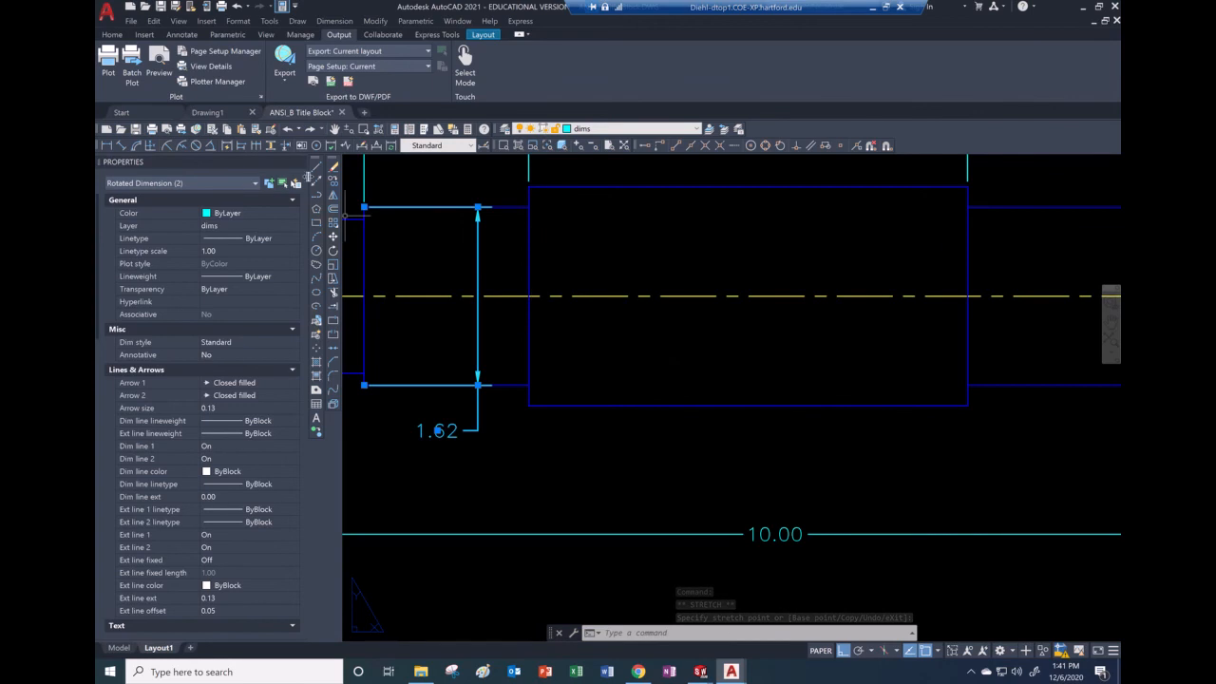
{"action": "left_click", "coordinate": [107, 145]}
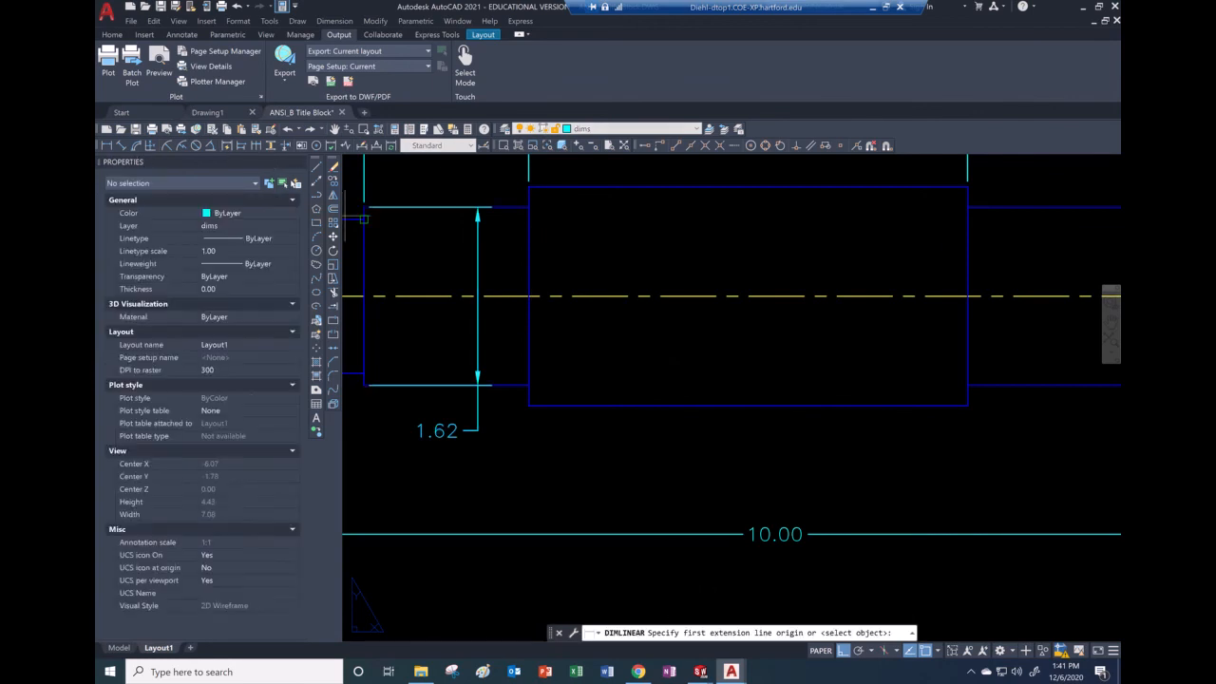
{"action": "left_click", "coordinate": [529, 187]}
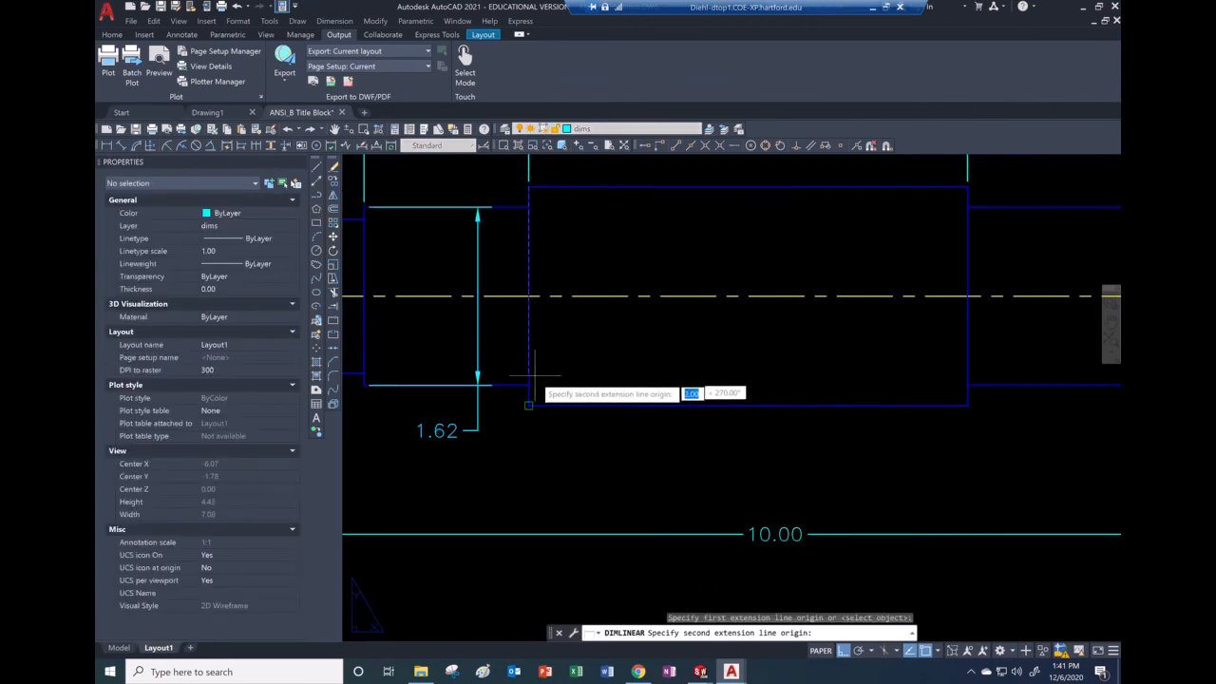
{"action": "left_click", "coordinate": [529, 404]}
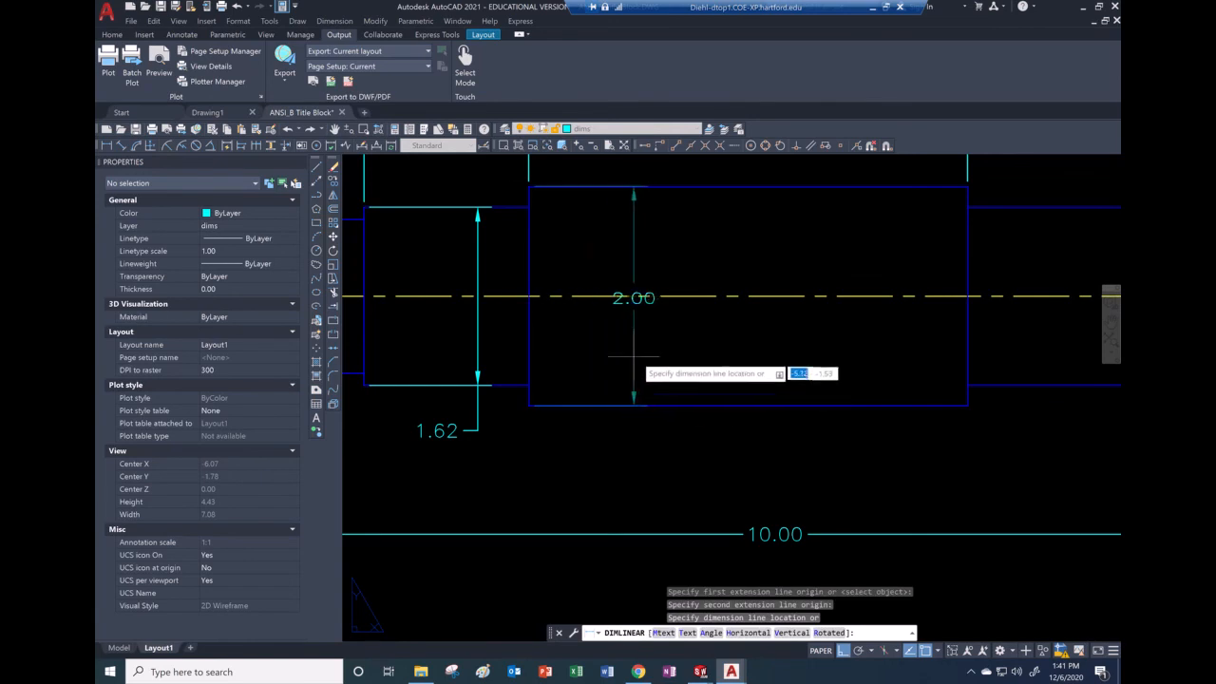
{"action": "left_click", "coordinate": [642, 385]}
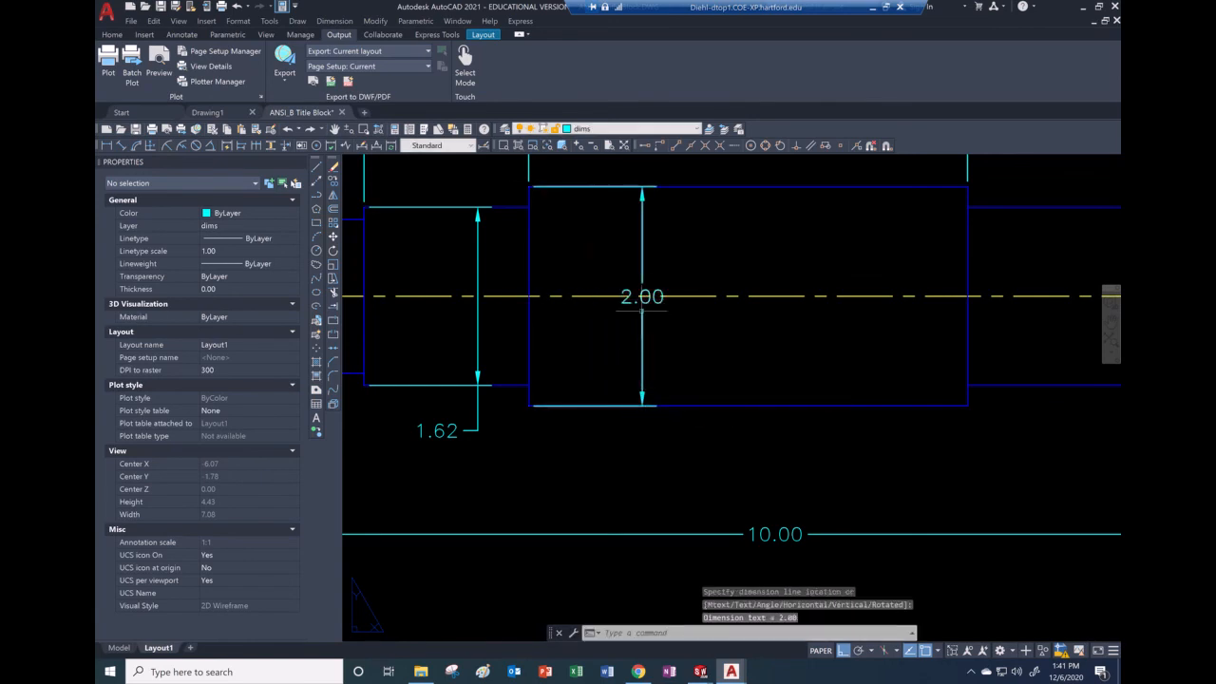
{"action": "left_click", "coordinate": [642, 304]}
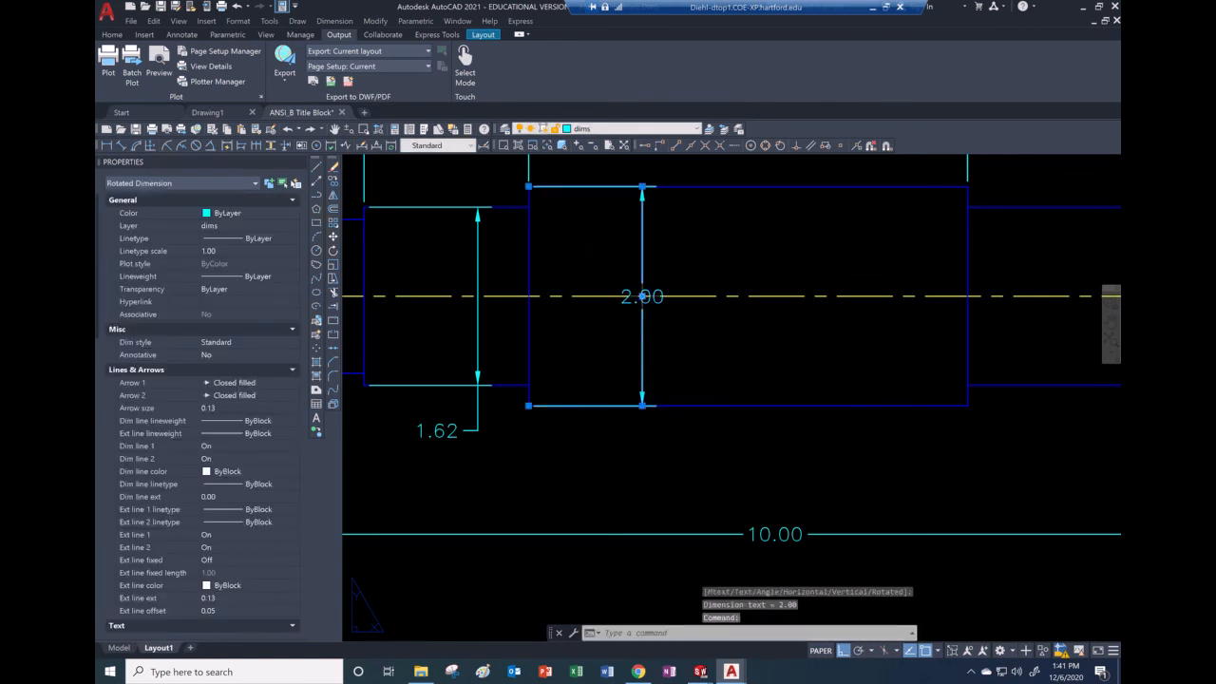
{"action": "left_click", "coordinate": [642, 296]}
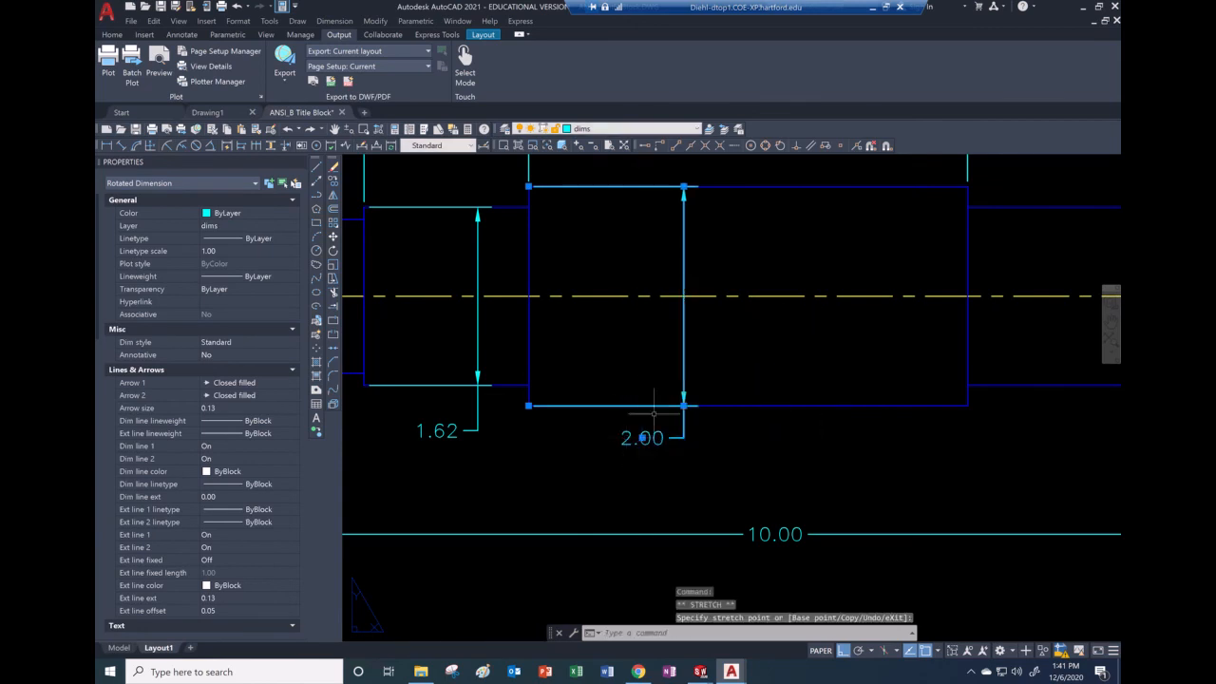
- Add a vertical linear dimension for the diameter of the section just right of the large middle section, with the dimension line inside it
{"action": "scroll", "coordinate": [607, 380], "scroll_direction": "down", "scroll_amount": 3}
{"action": "scroll", "coordinate": [802, 379], "scroll_direction": "up", "scroll_amount": 2}
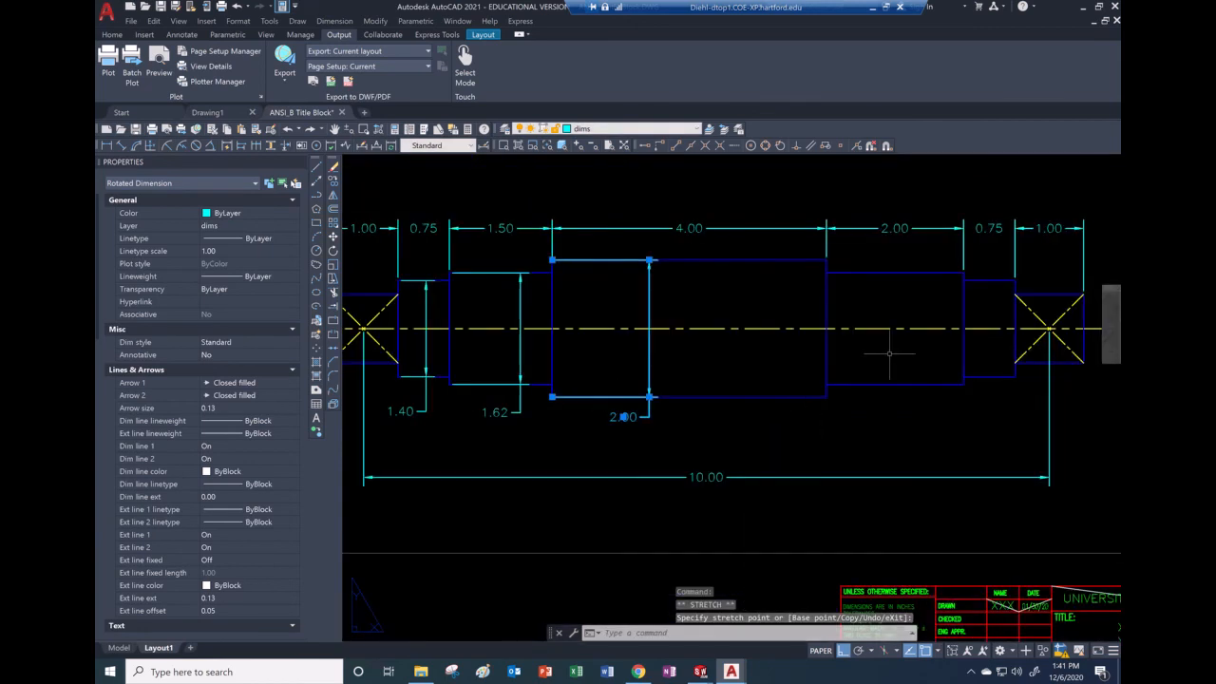
{"action": "scroll", "coordinate": [889, 354], "scroll_direction": "down", "scroll_amount": 3}
{"action": "scroll", "coordinate": [921, 342], "scroll_direction": "up", "scroll_amount": 4}
{"action": "scroll", "coordinate": [940, 344], "scroll_direction": "down", "scroll_amount": 3}
{"action": "scroll", "coordinate": [1007, 321], "scroll_direction": "up", "scroll_amount": 4}
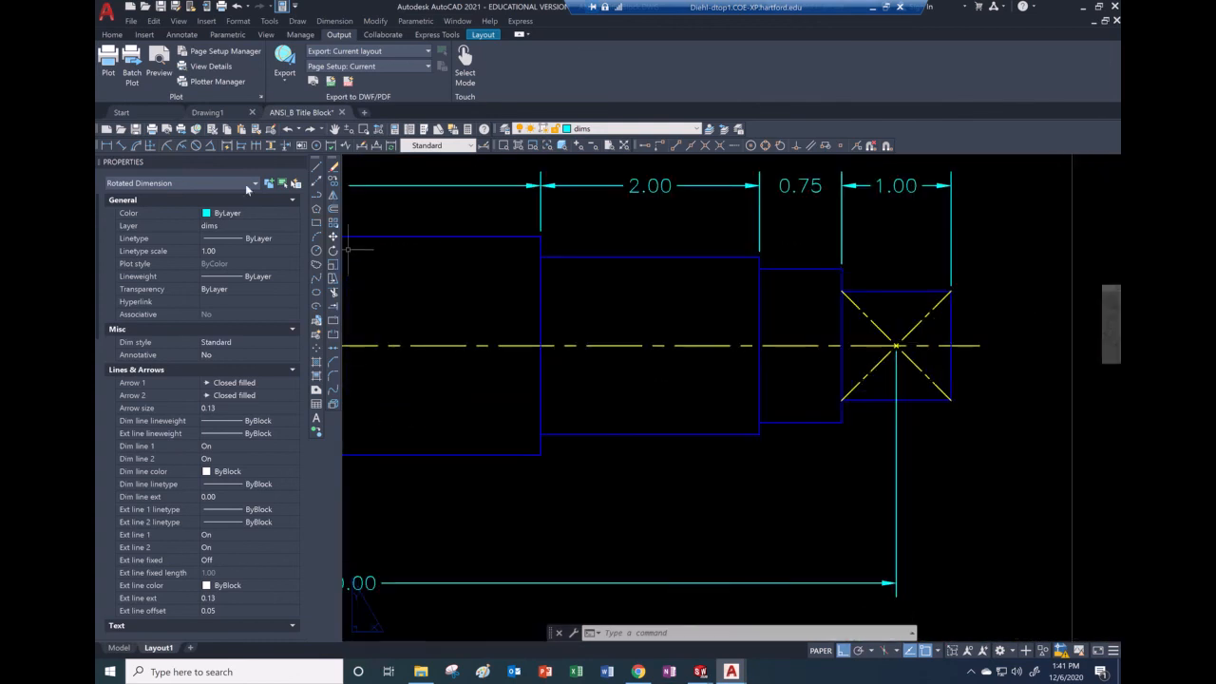
{"action": "left_click", "coordinate": [107, 146]}
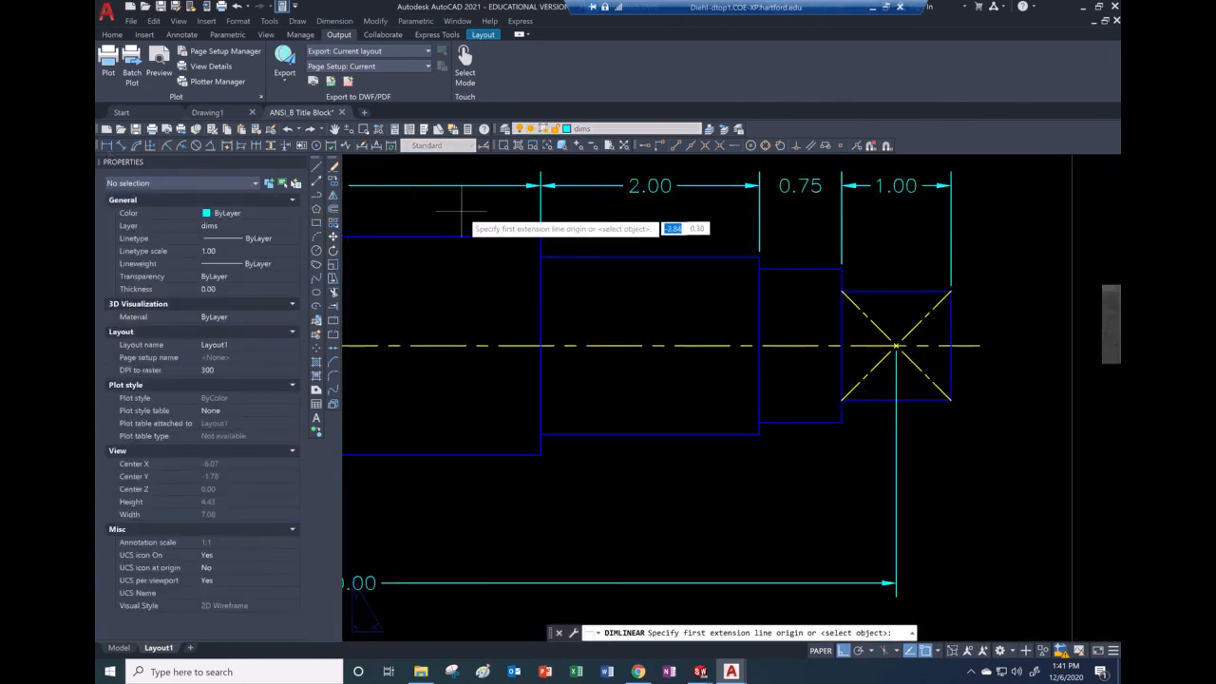
{"action": "left_click", "coordinate": [759, 256]}
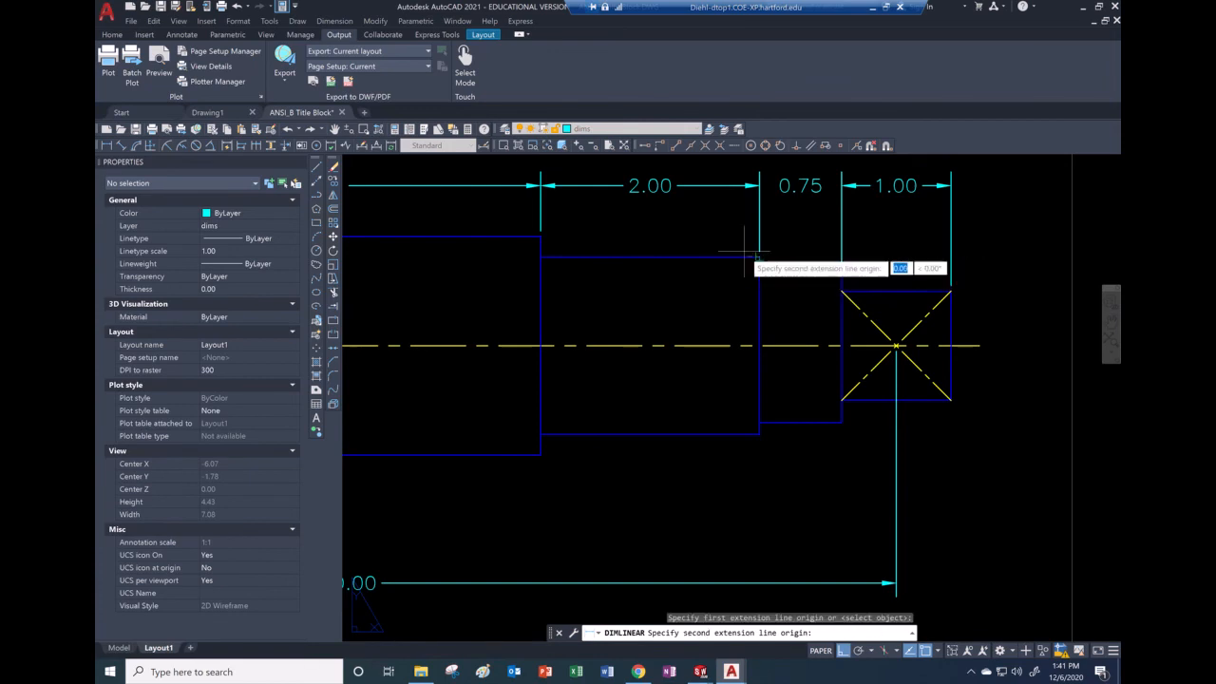
{"action": "left_click", "coordinate": [759, 434]}
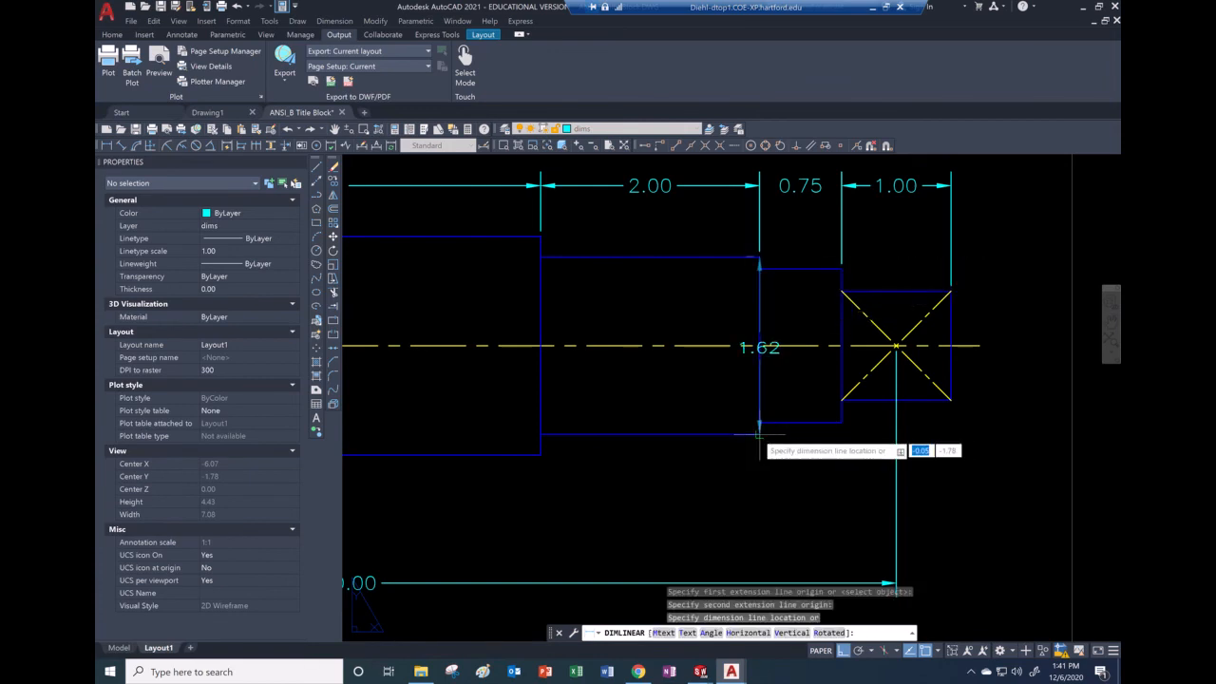
{"action": "left_click", "coordinate": [660, 458]}
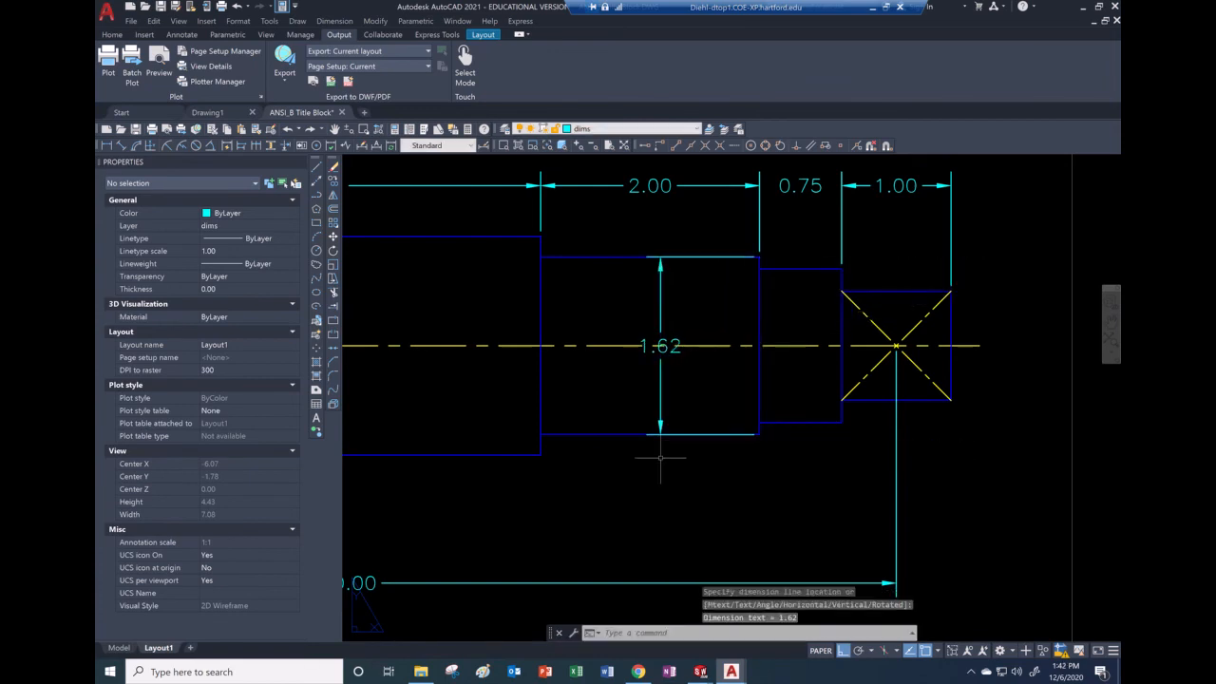
- Move the new diameter dimension's text off the centerline to below the section right of the large middle one
{"action": "left_click", "coordinate": [660, 371]}
{"action": "left_click", "coordinate": [660, 355]}
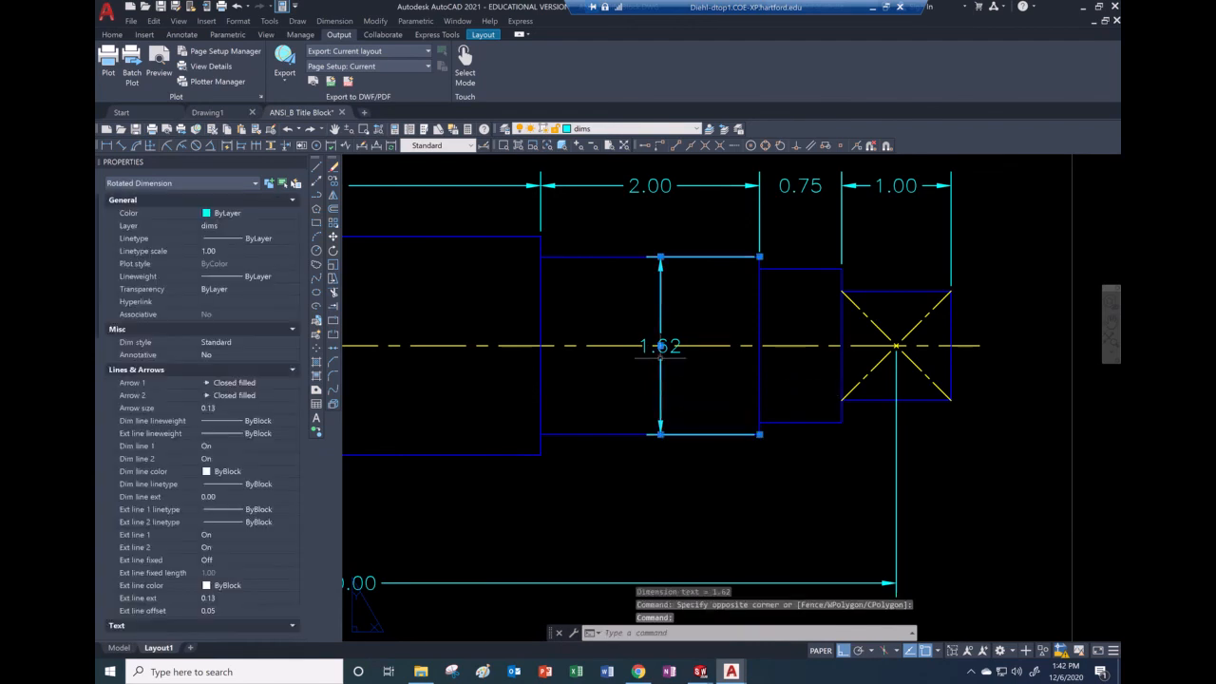
{"action": "left_click", "coordinate": [660, 345]}
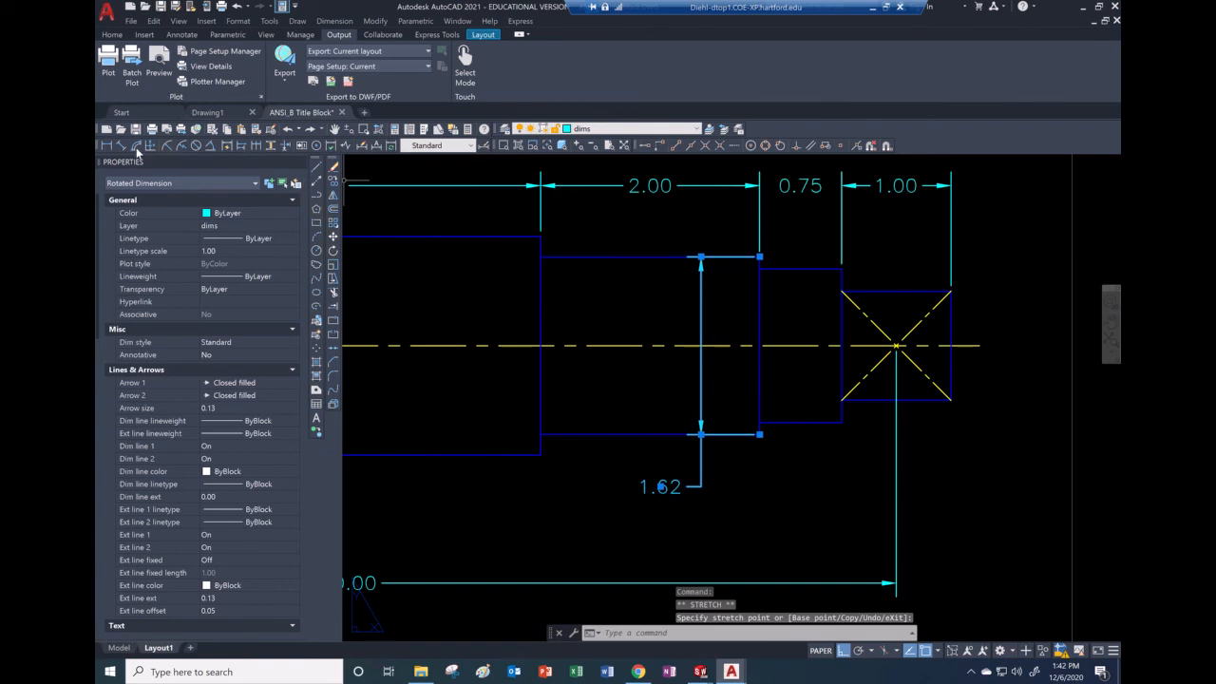
- Add a vertical linear dimension for the diameter of the narrow section beside the right square end, with the dimension line inside that section
{"action": "left_click", "coordinate": [111, 147]}
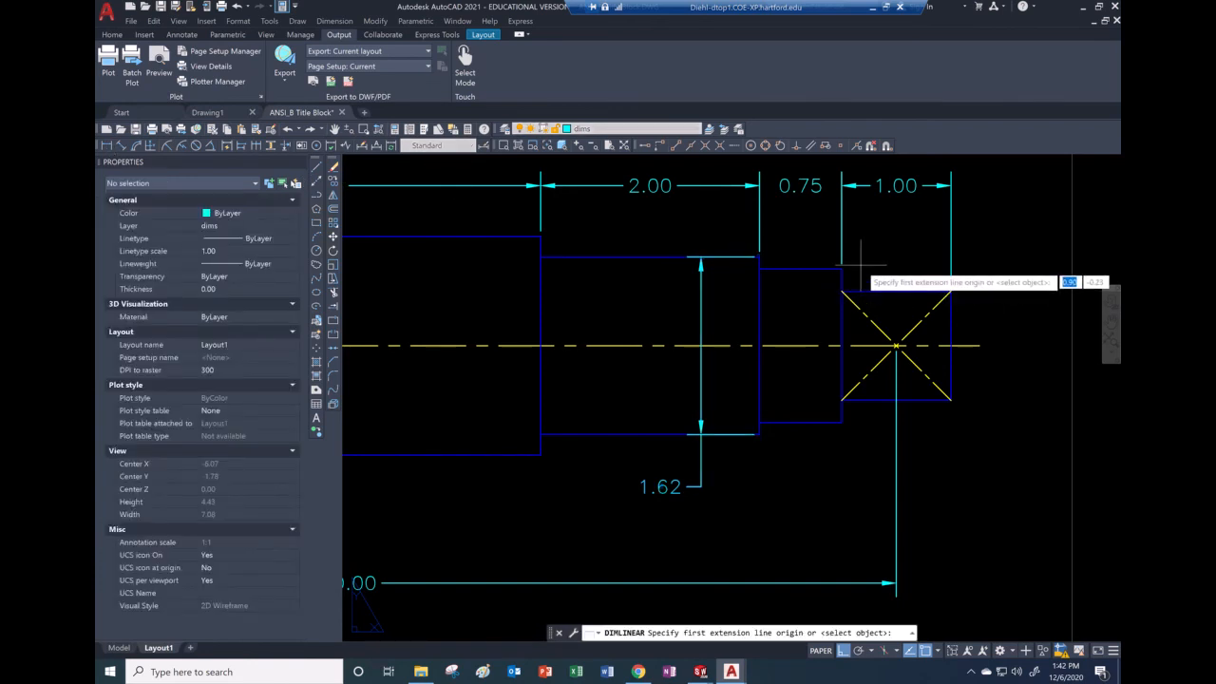
{"action": "left_click", "coordinate": [842, 268]}
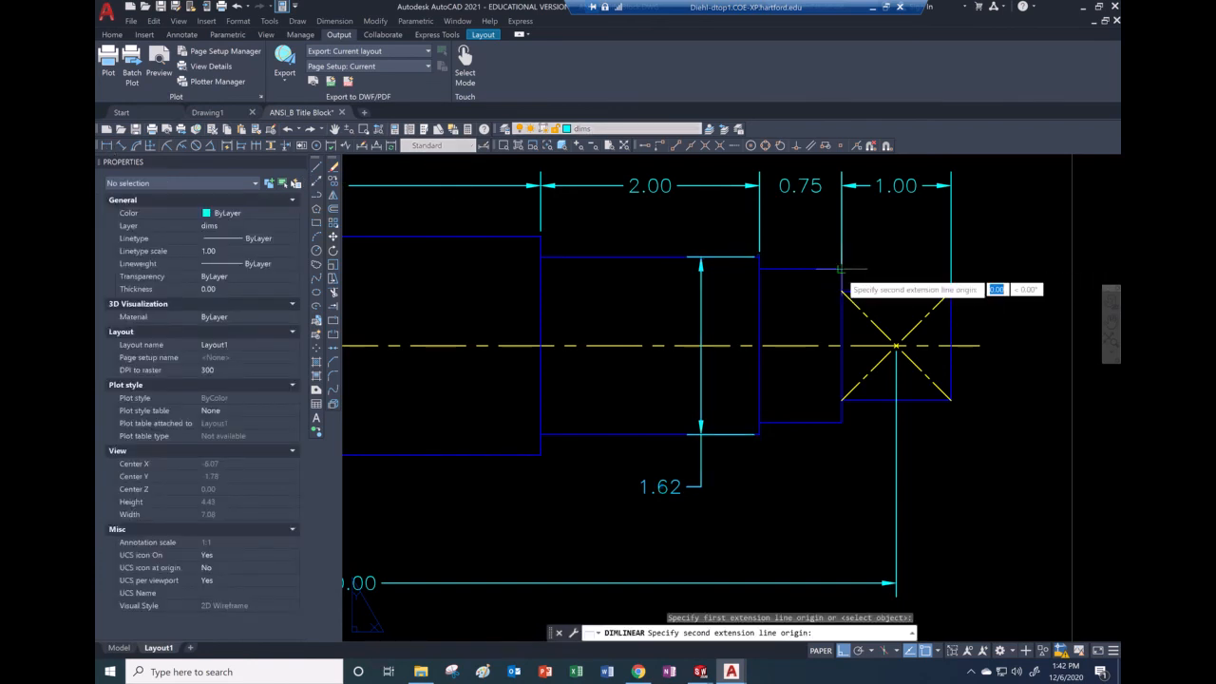
{"action": "left_click", "coordinate": [841, 421]}
{"action": "left_click", "coordinate": [805, 482]}
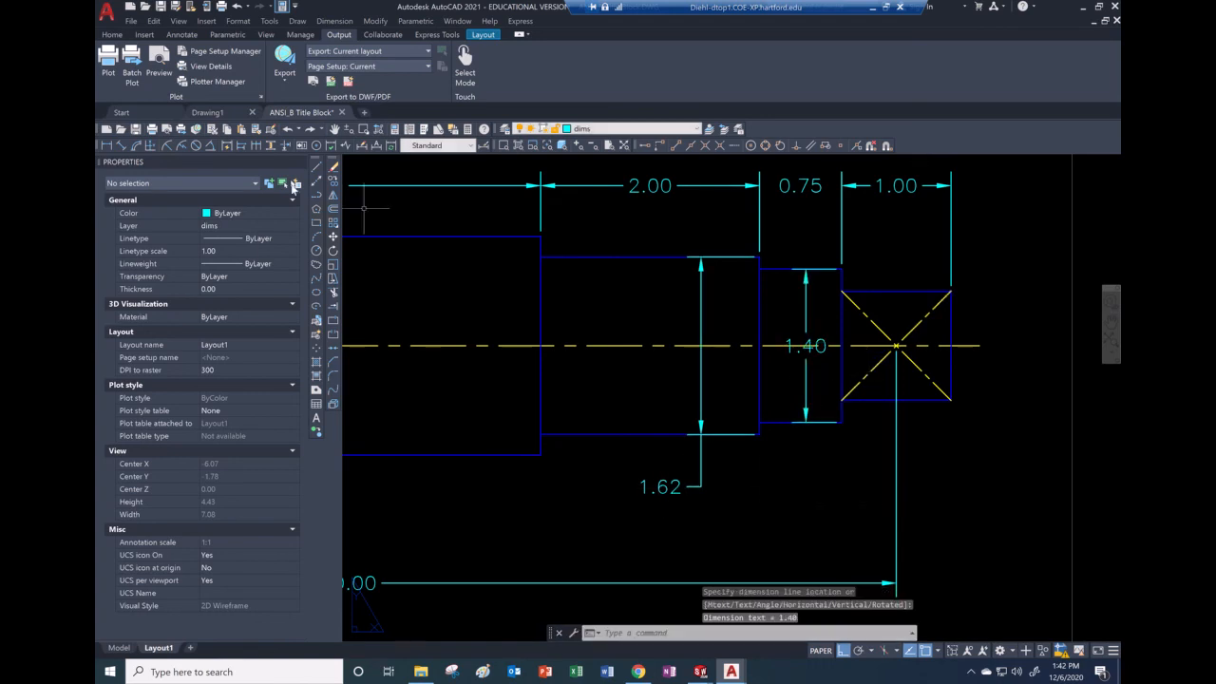
- Add a vertical linear dimension for the height of the right square end, placed just beyond the end of the shaft
{"action": "key", "text": "Return"}
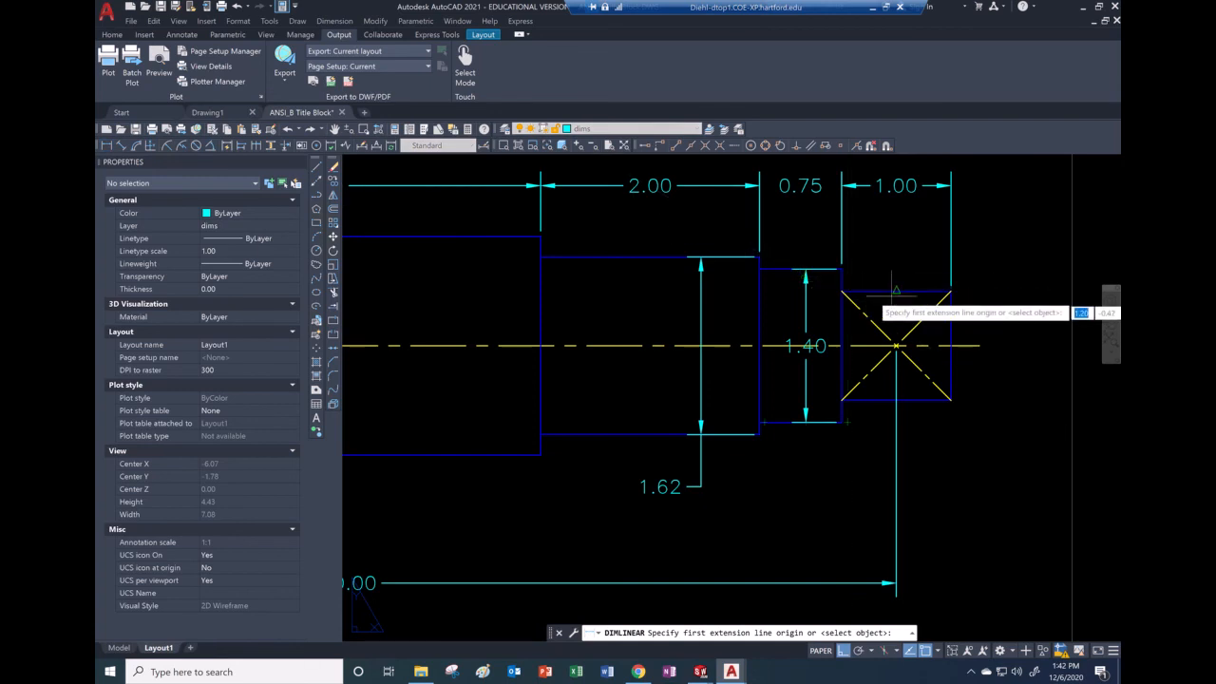
{"action": "left_click", "coordinate": [948, 291]}
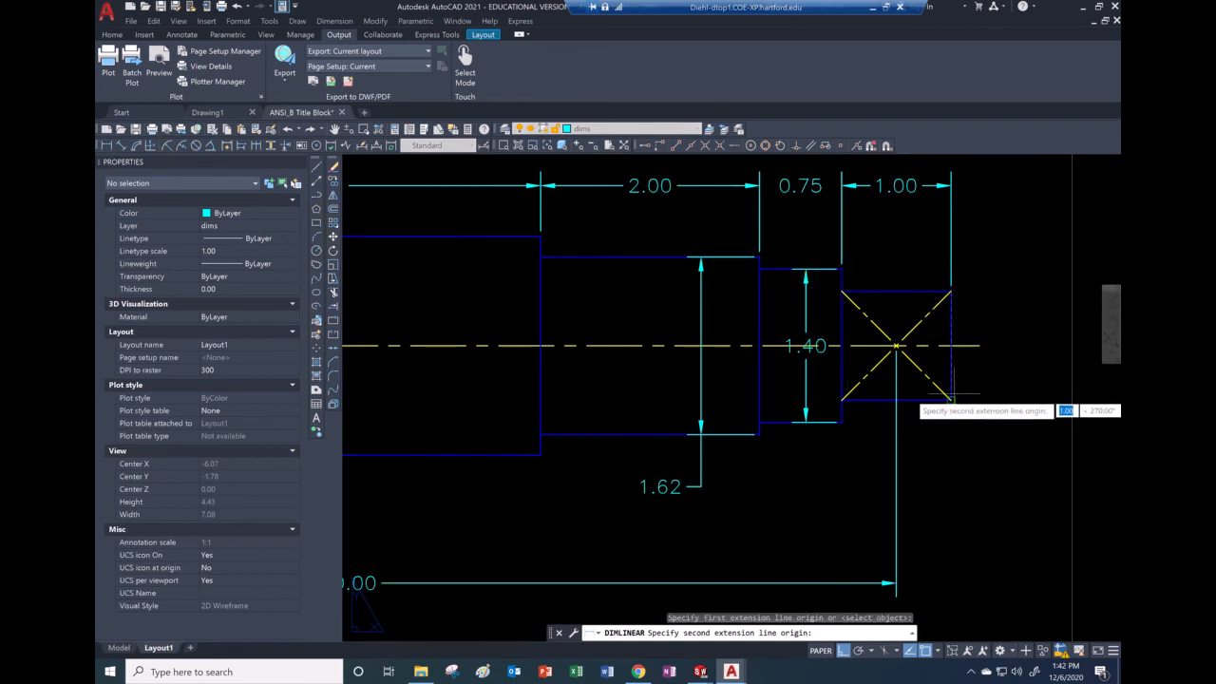
{"action": "left_click", "coordinate": [950, 399]}
{"action": "left_click", "coordinate": [1018, 389]}
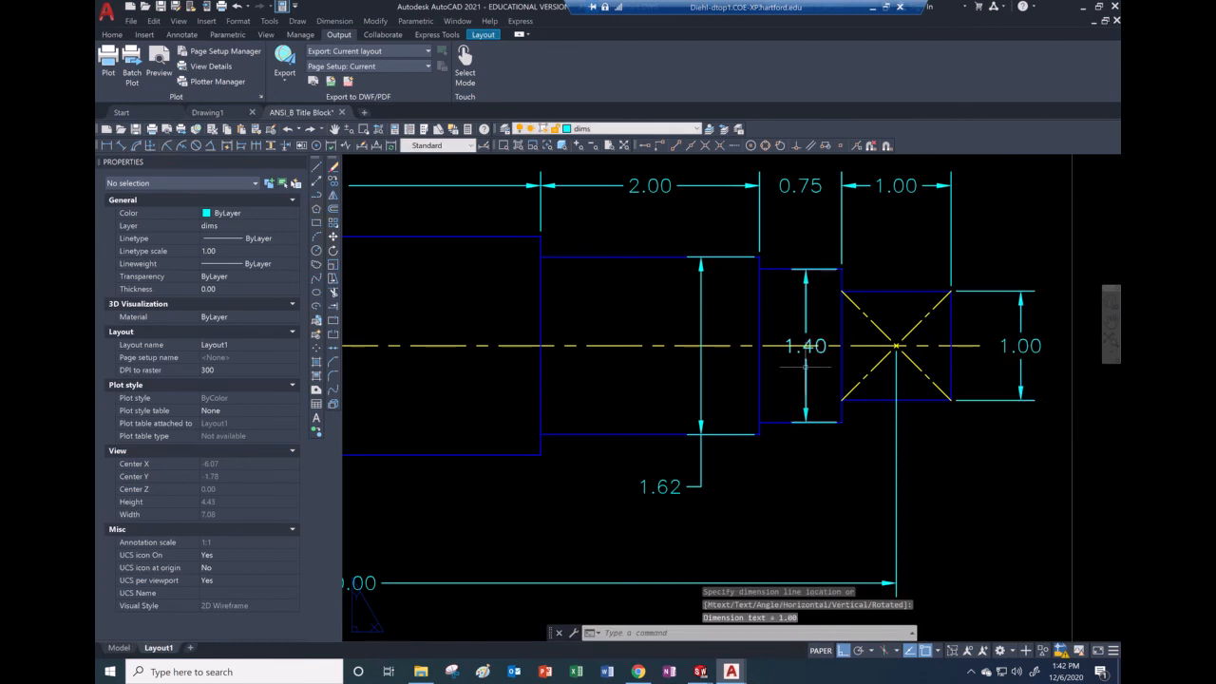
- Move the right narrow section's diameter text below the shaft and shift its dimension line back to about the middle of that section
{"action": "left_click", "coordinate": [806, 345]}
{"action": "left_click", "coordinate": [806, 345]}
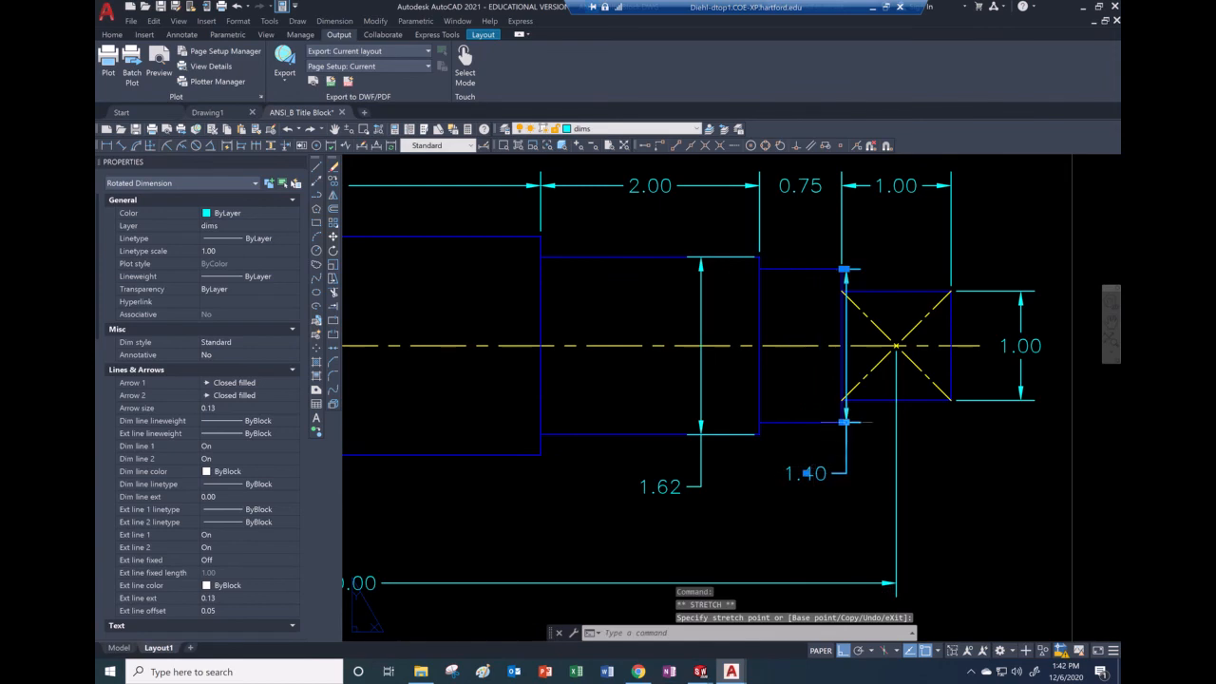
{"action": "left_click", "coordinate": [805, 472]}
{"action": "left_click", "coordinate": [844, 421]}
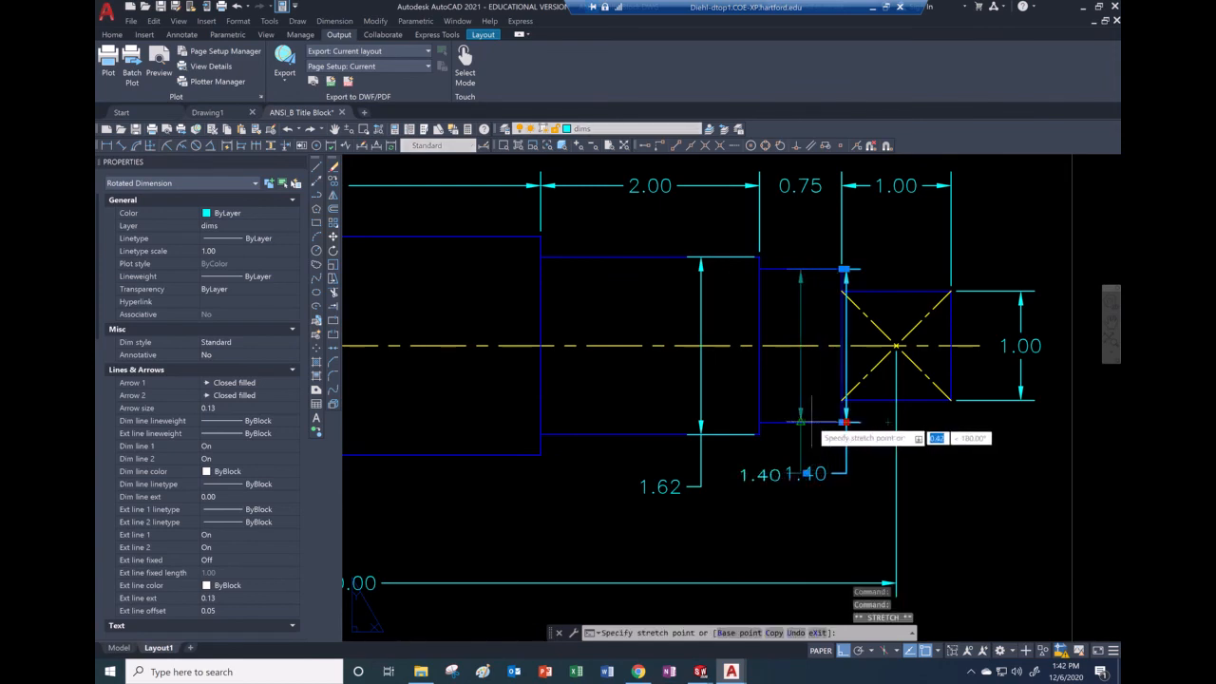
{"action": "left_click", "coordinate": [802, 421]}
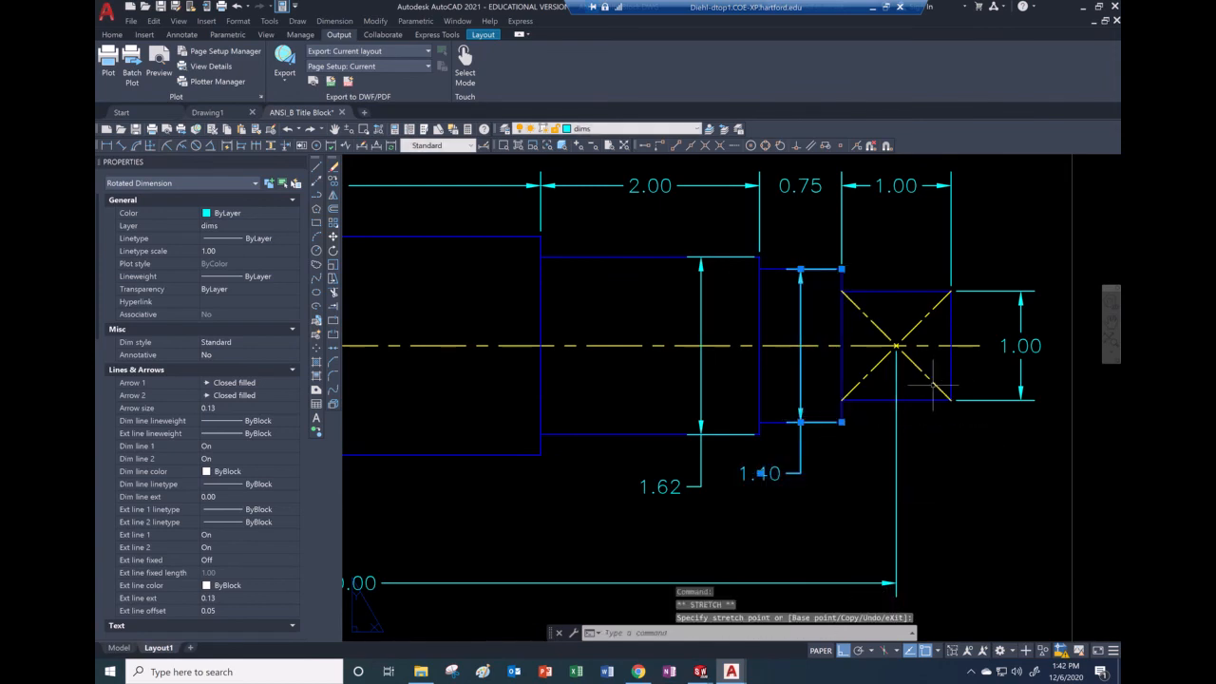
{"action": "left_click", "coordinate": [1024, 348]}
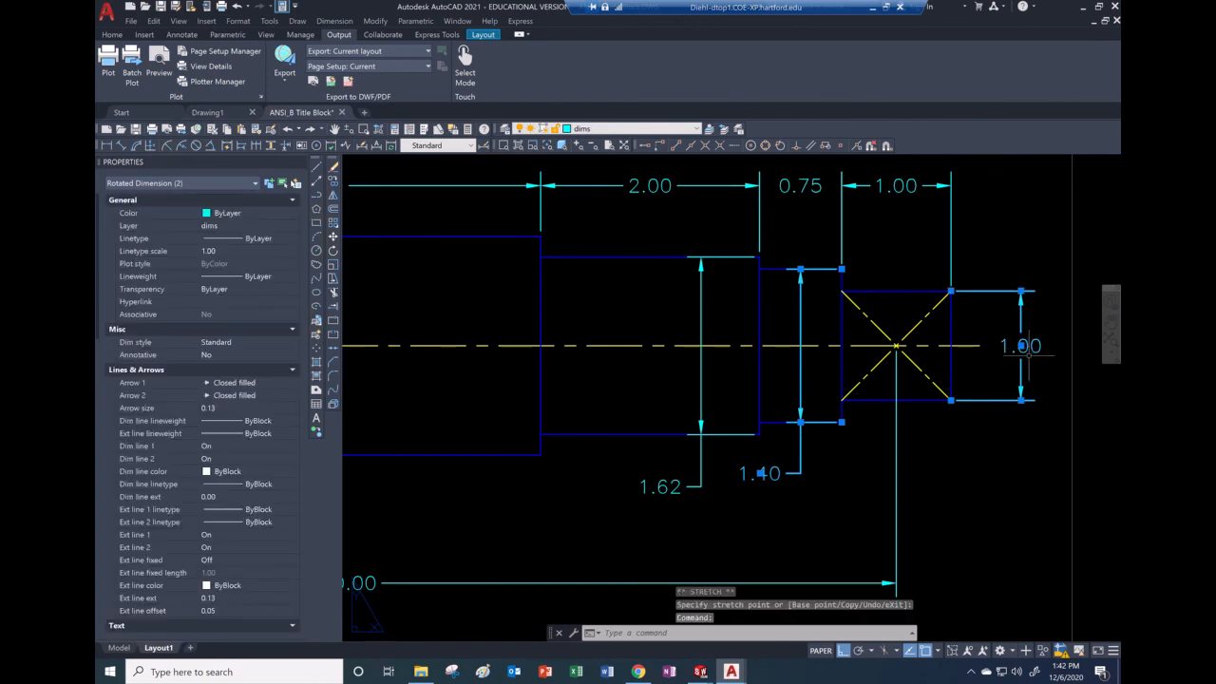
{"action": "key", "text": "Escape"}
- Shift the left square end's height dimension slightly farther away from the end of the shaft
{"action": "scroll", "coordinate": [848, 390], "scroll_direction": "down", "scroll_amount": 4}
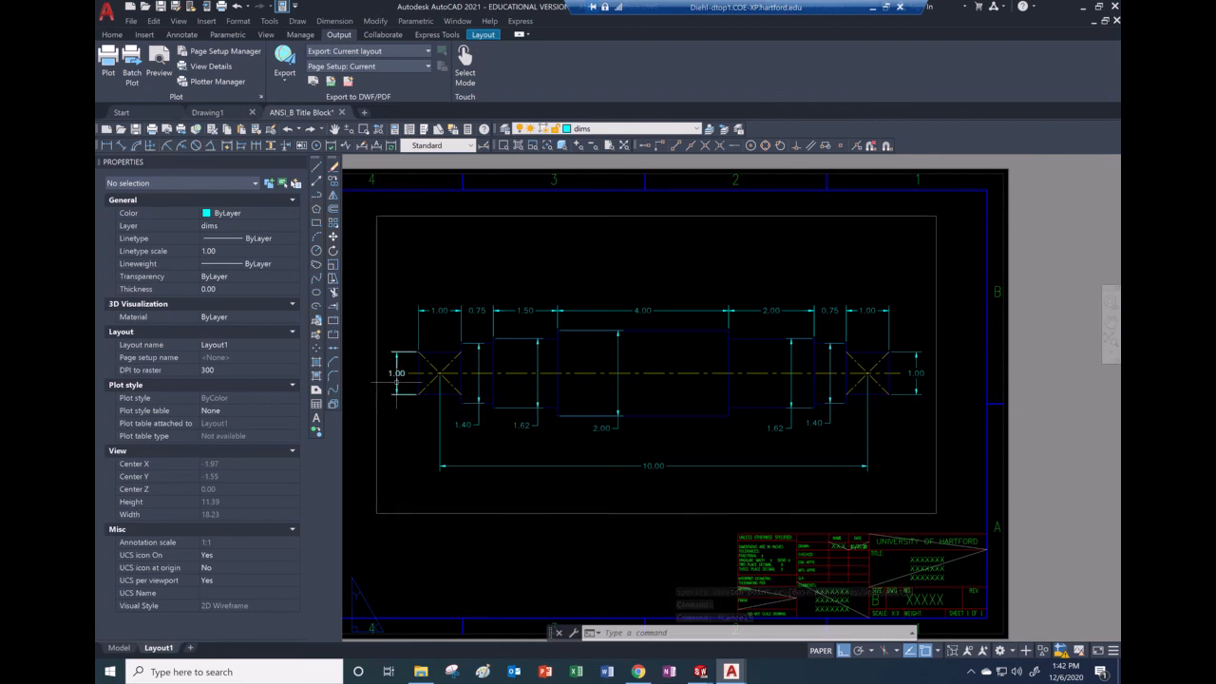
{"action": "left_click", "coordinate": [396, 384]}
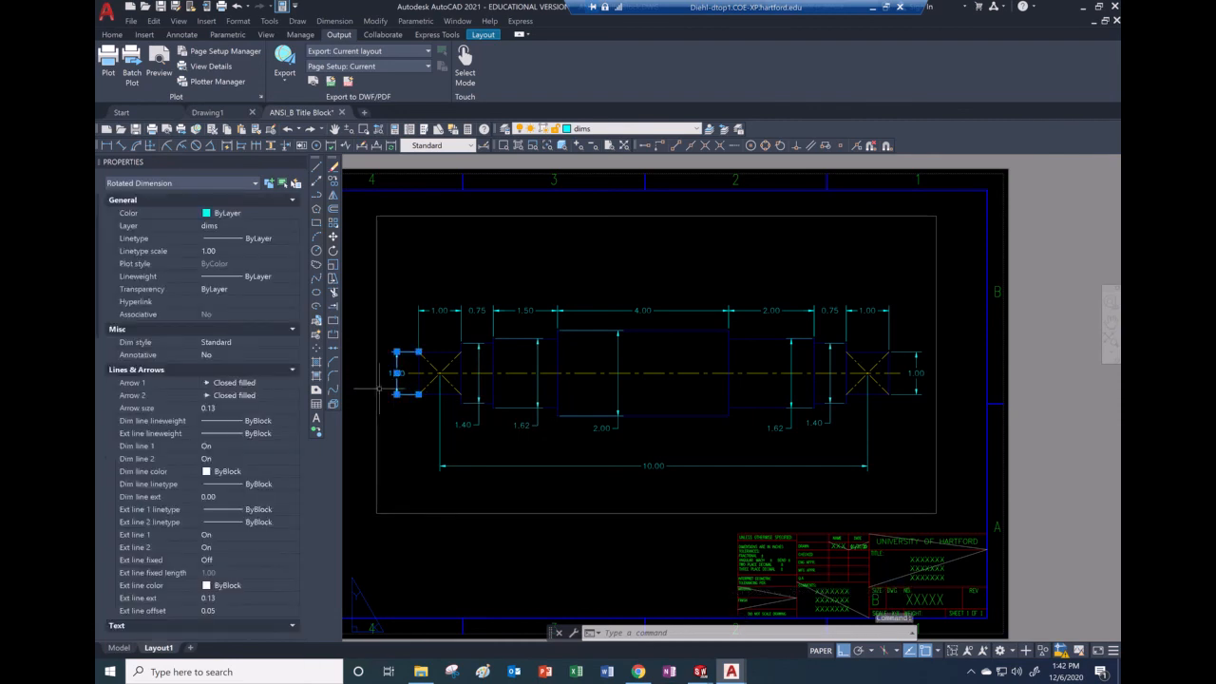
{"action": "scroll", "coordinate": [371, 394], "scroll_direction": "up", "scroll_amount": 2}
{"action": "scroll", "coordinate": [366, 397], "scroll_direction": "down", "scroll_amount": 4}
{"action": "scroll", "coordinate": [449, 423], "scroll_direction": "up", "scroll_amount": 2}
{"action": "middle_click_drag", "start_coordinate": [452, 424], "coordinate": [744, 443]}
{"action": "scroll", "coordinate": [570, 418], "scroll_direction": "up", "scroll_amount": 4}
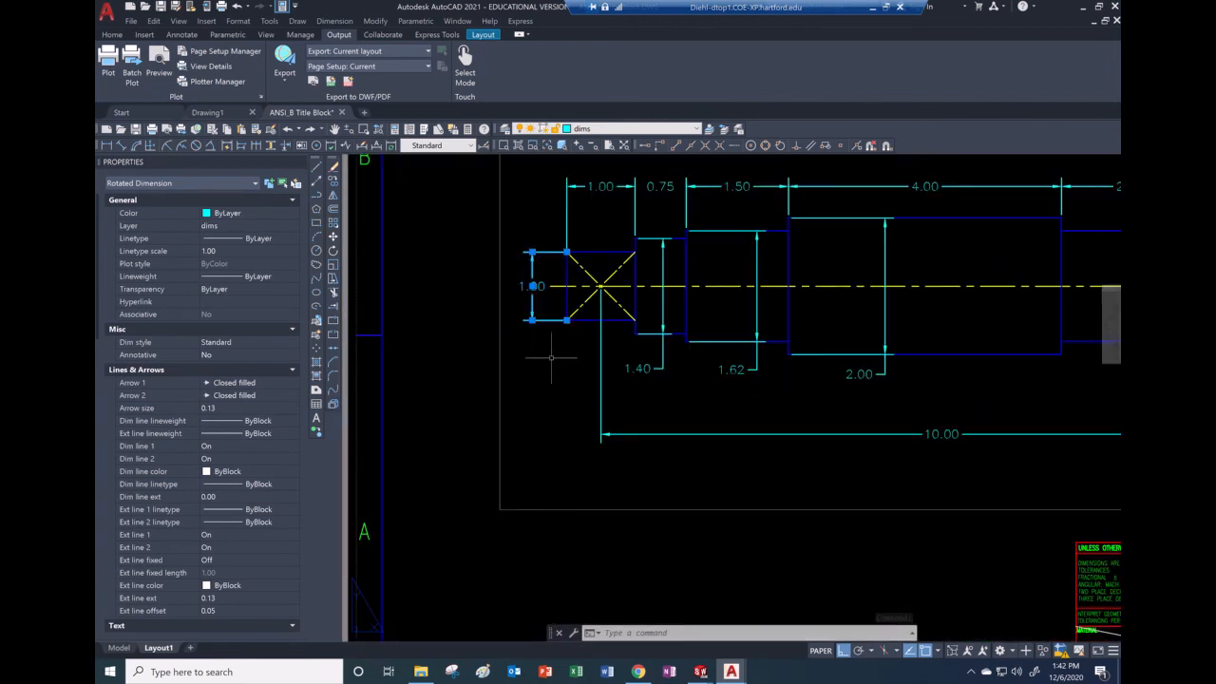
{"action": "left_click", "coordinate": [531, 320]}
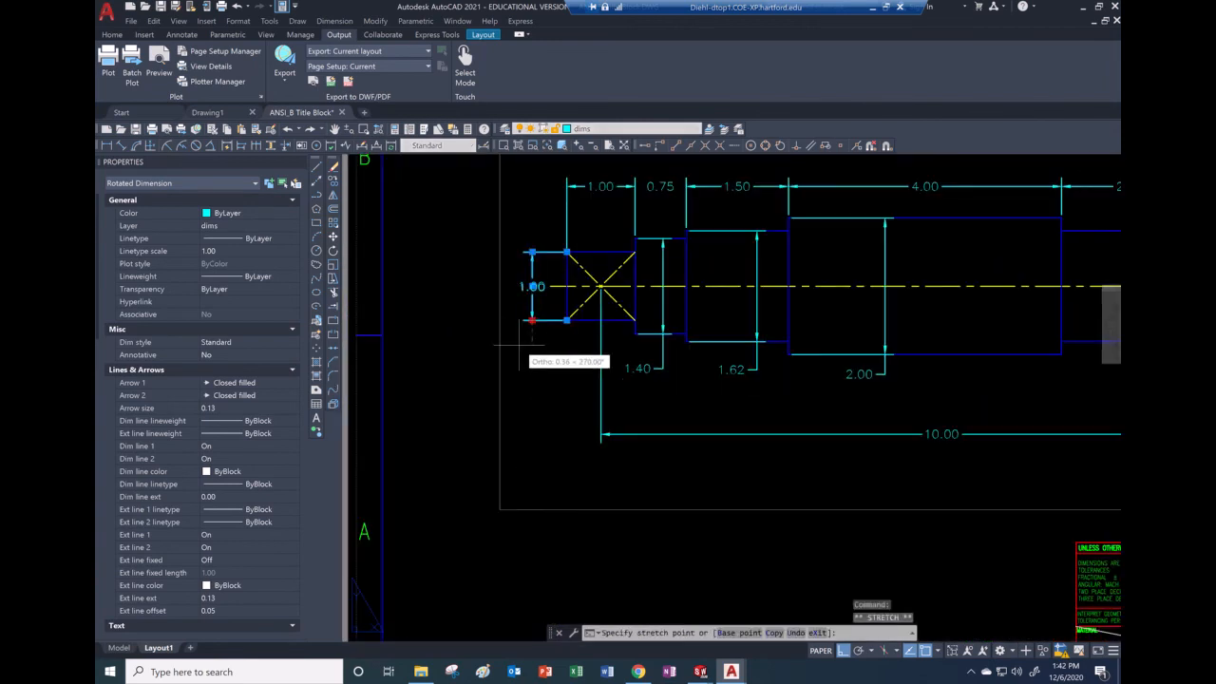
{"action": "left_click", "coordinate": [513, 320]}
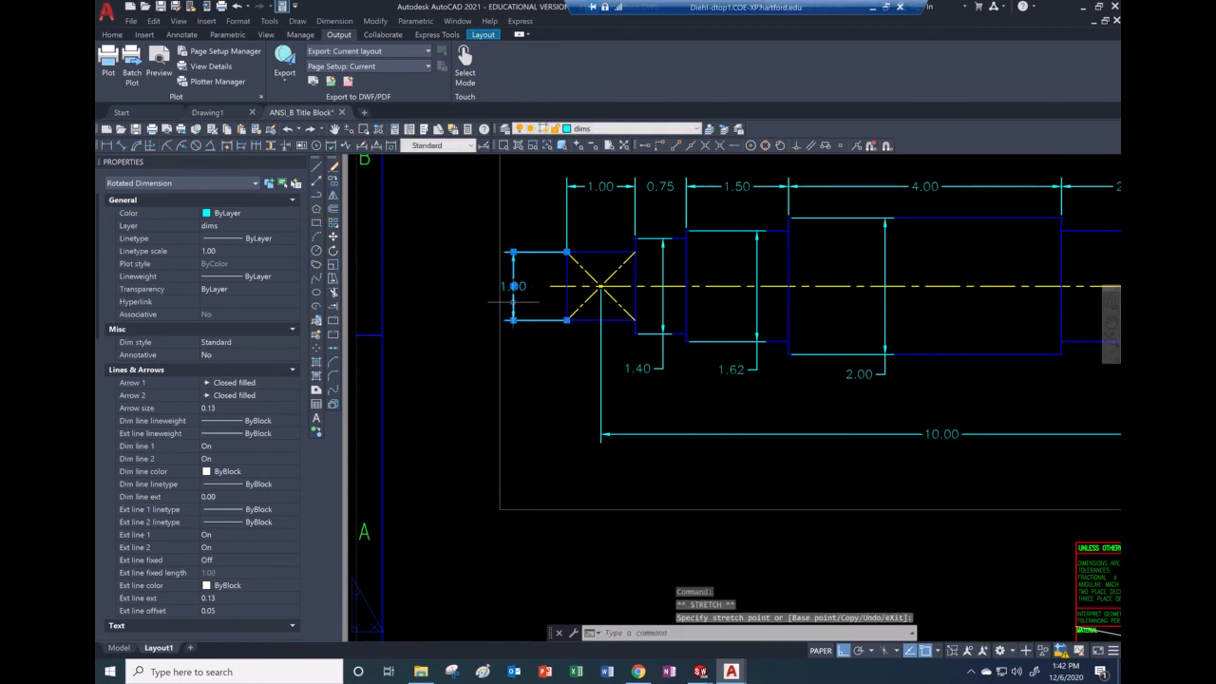
- Examine the properties of the left square end's height dimension, including its text, fit, units and tolerance settings and the text override
{"action": "scroll", "coordinate": [275, 487], "scroll_direction": "down", "scroll_amount": 10}
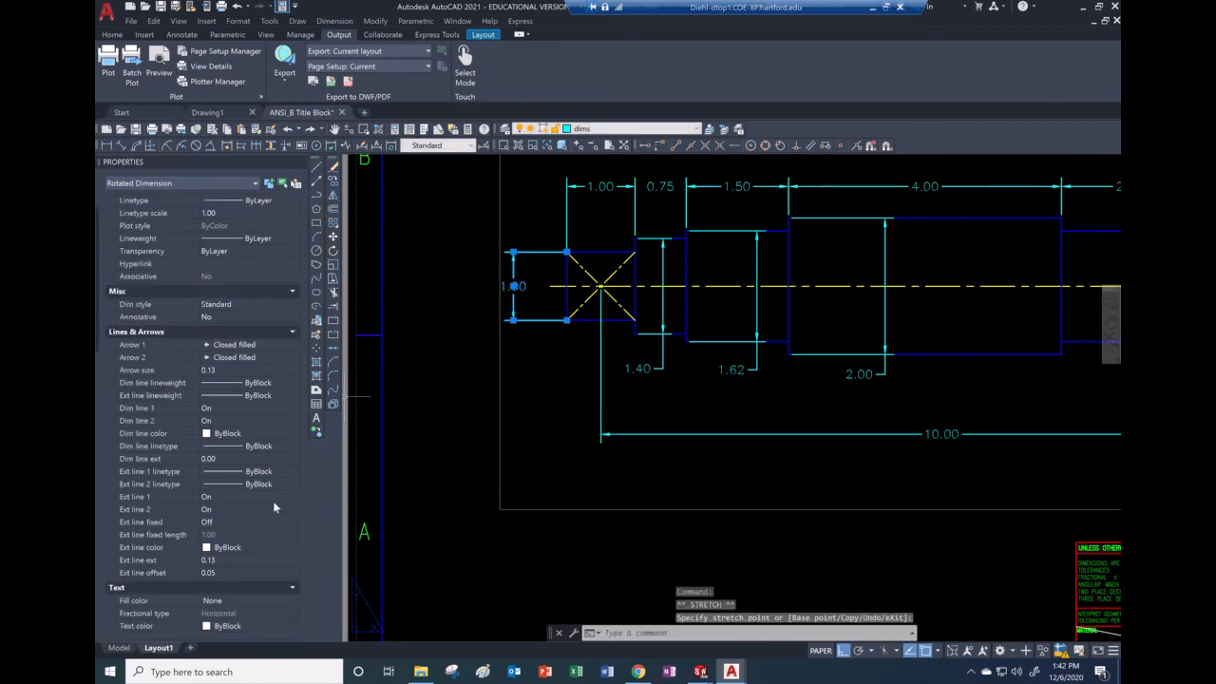
{"action": "scroll", "coordinate": [262, 504], "scroll_direction": "down", "scroll_amount": 10}
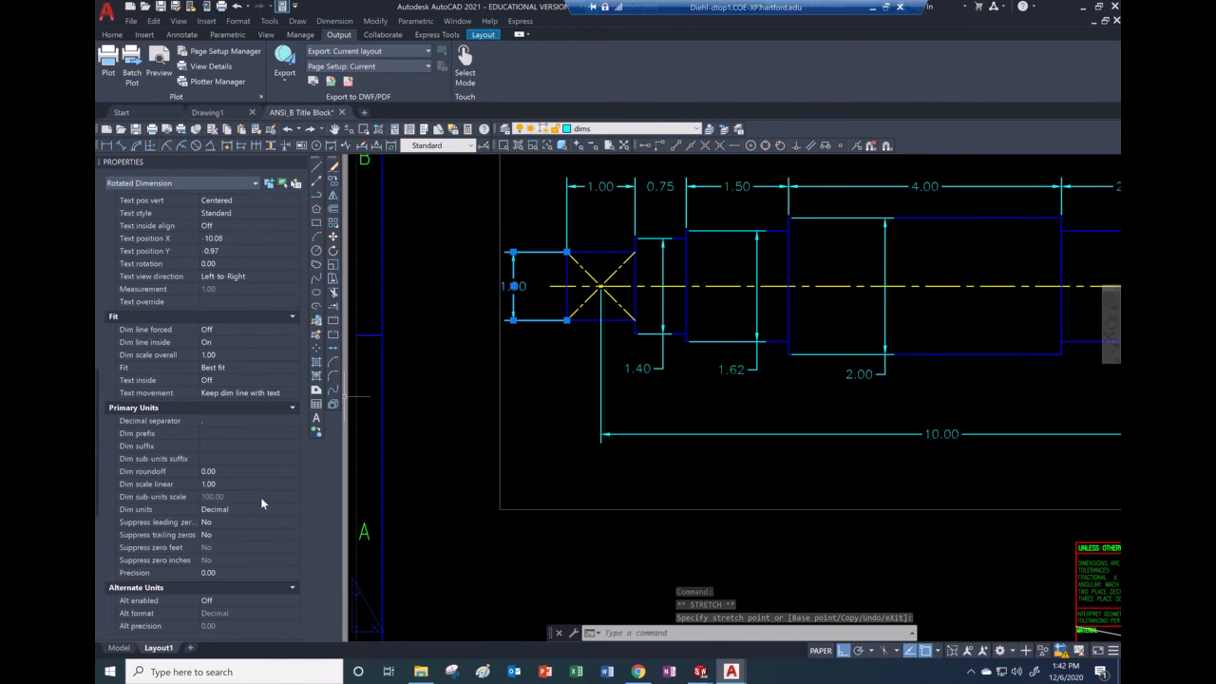
{"action": "scroll", "coordinate": [263, 503], "scroll_direction": "down", "scroll_amount": 3}
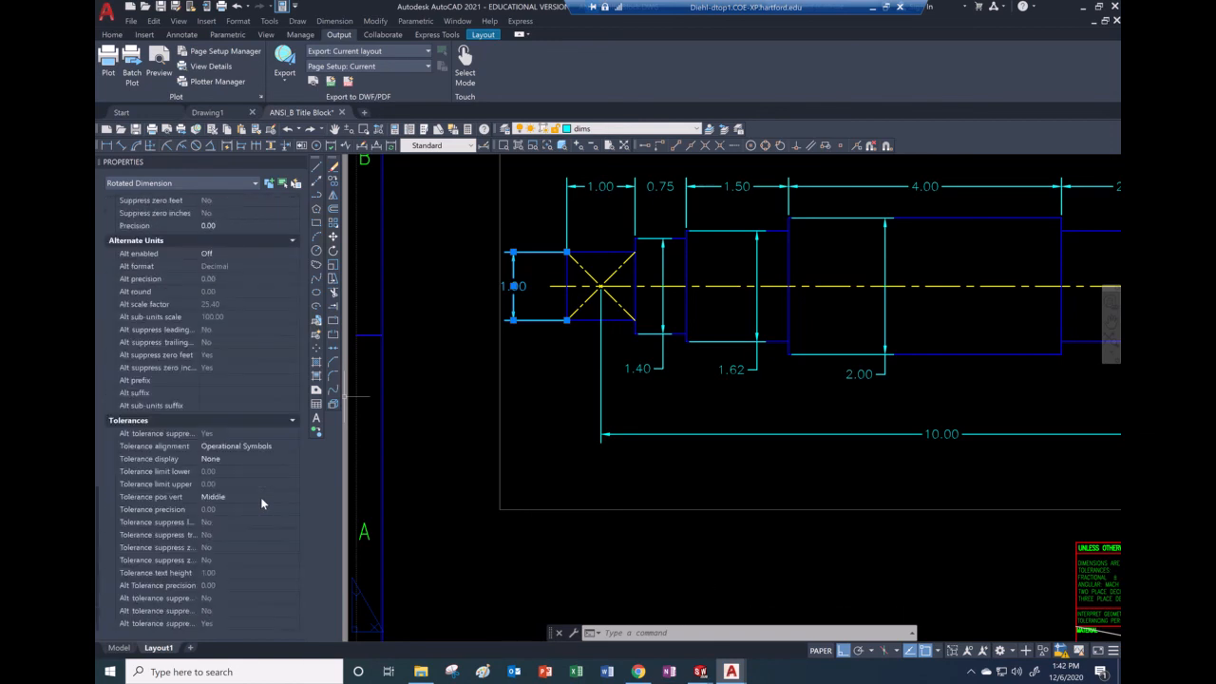
{"action": "scroll", "coordinate": [260, 496], "scroll_direction": "up", "scroll_amount": 12}
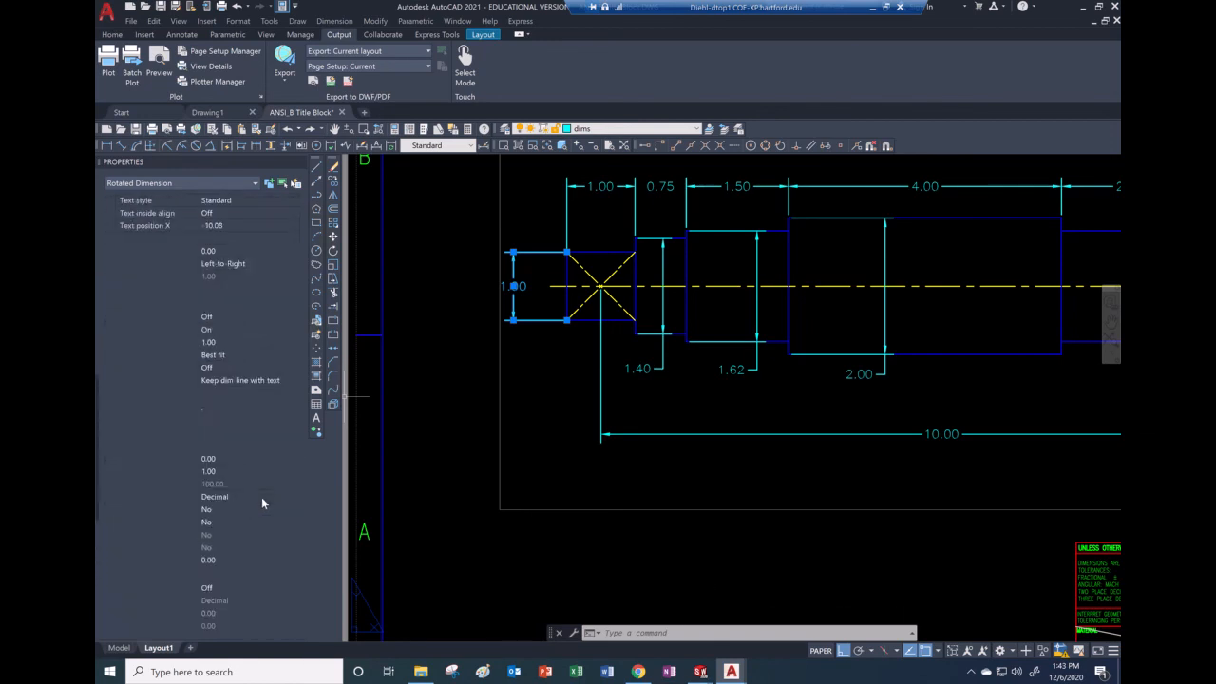
{"action": "scroll", "coordinate": [261, 497], "scroll_direction": "up", "scroll_amount": 3}
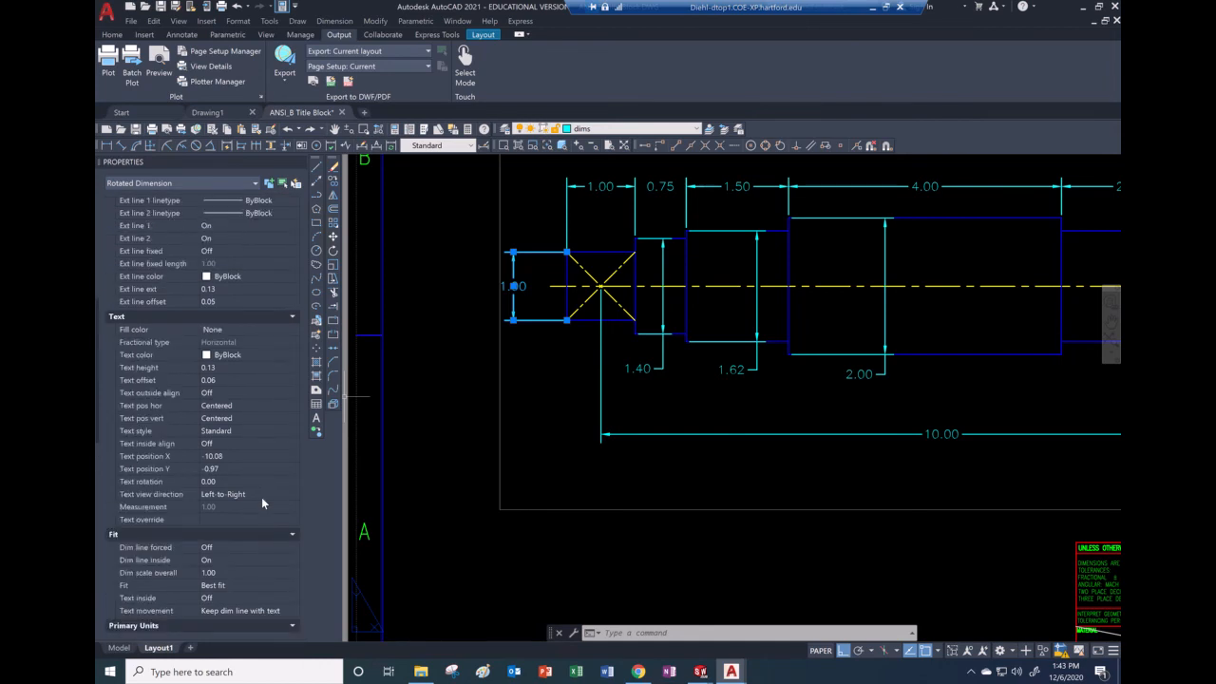
{"action": "scroll", "coordinate": [261, 497], "scroll_direction": "up", "scroll_amount": 5}
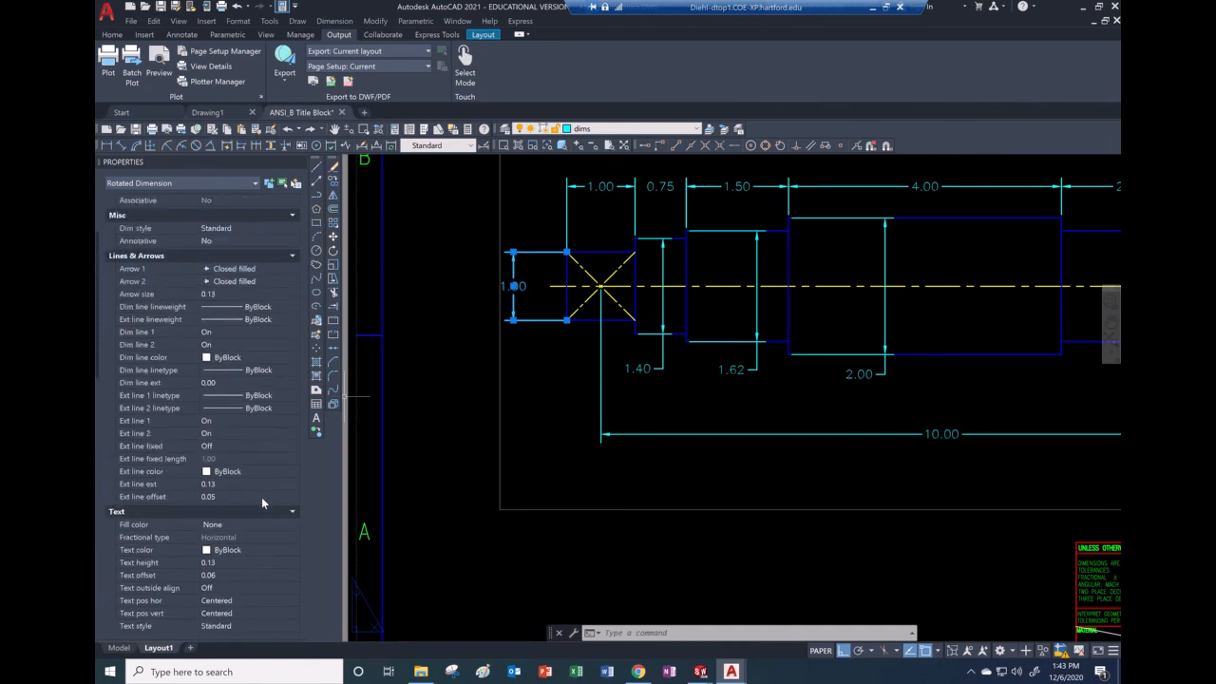
{"action": "scroll", "coordinate": [261, 497], "scroll_direction": "up", "scroll_amount": 3}
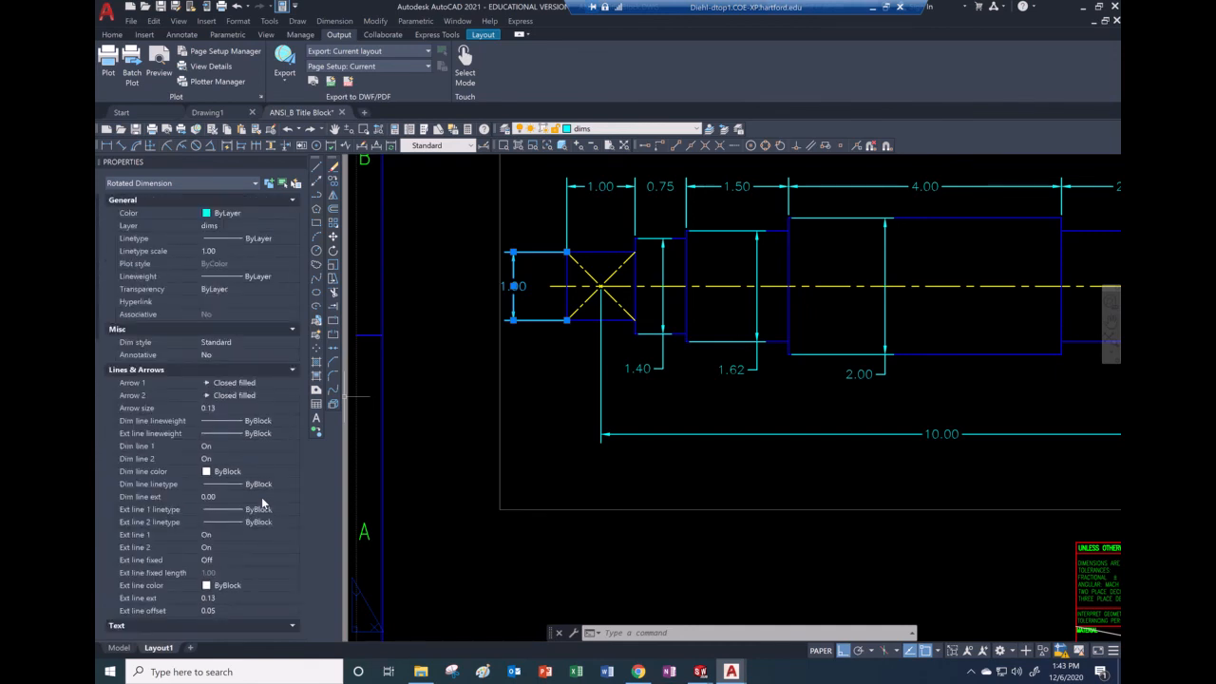
{"action": "scroll", "coordinate": [261, 496], "scroll_direction": "down", "scroll_amount": 4}
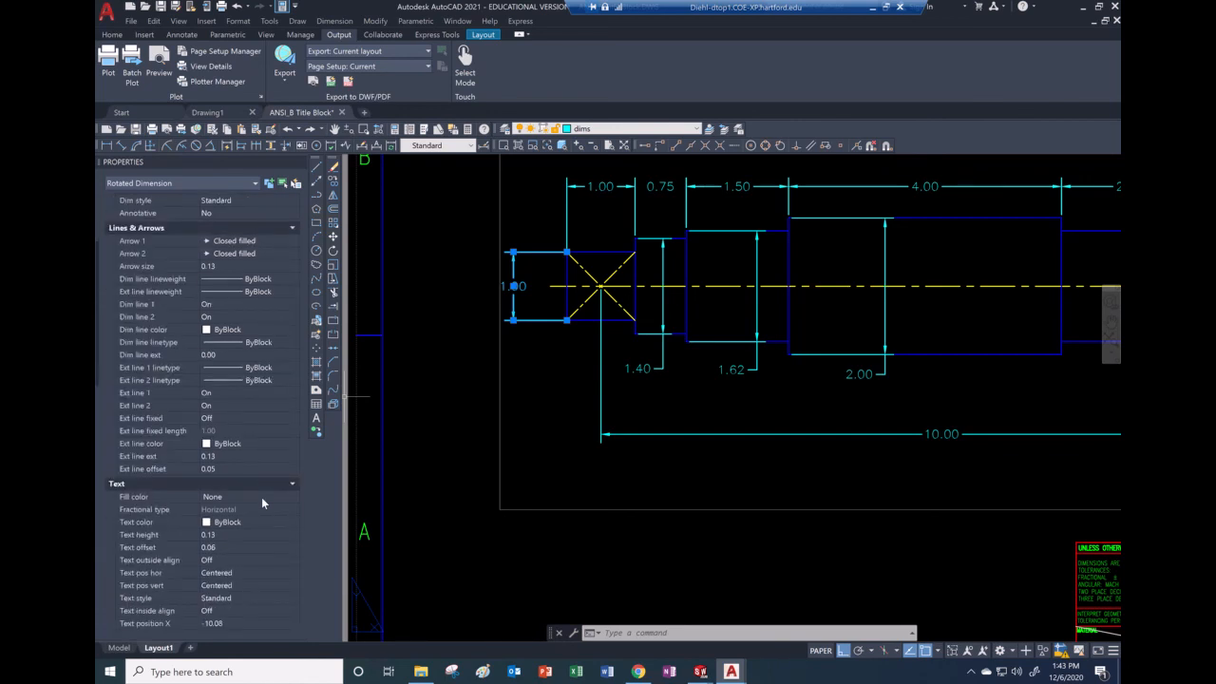
{"action": "scroll", "coordinate": [261, 497], "scroll_direction": "down", "scroll_amount": 3}
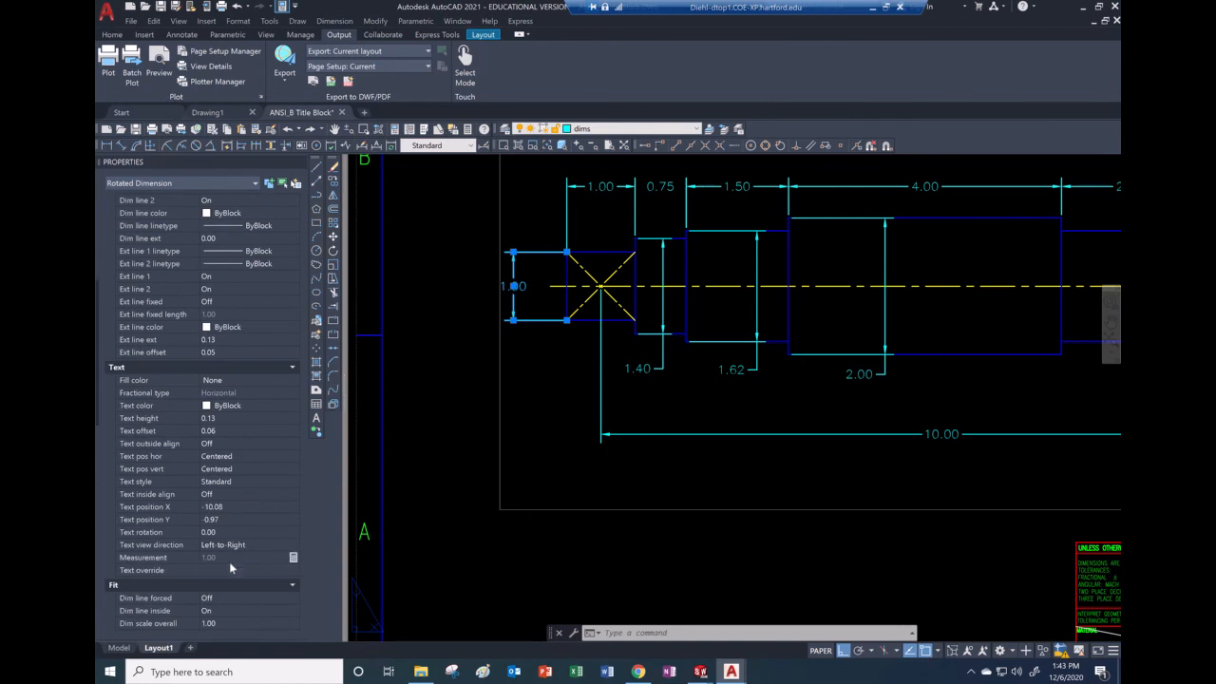
{"action": "left_click", "coordinate": [229, 570]}
{"action": "double_click", "coordinate": [523, 294]}
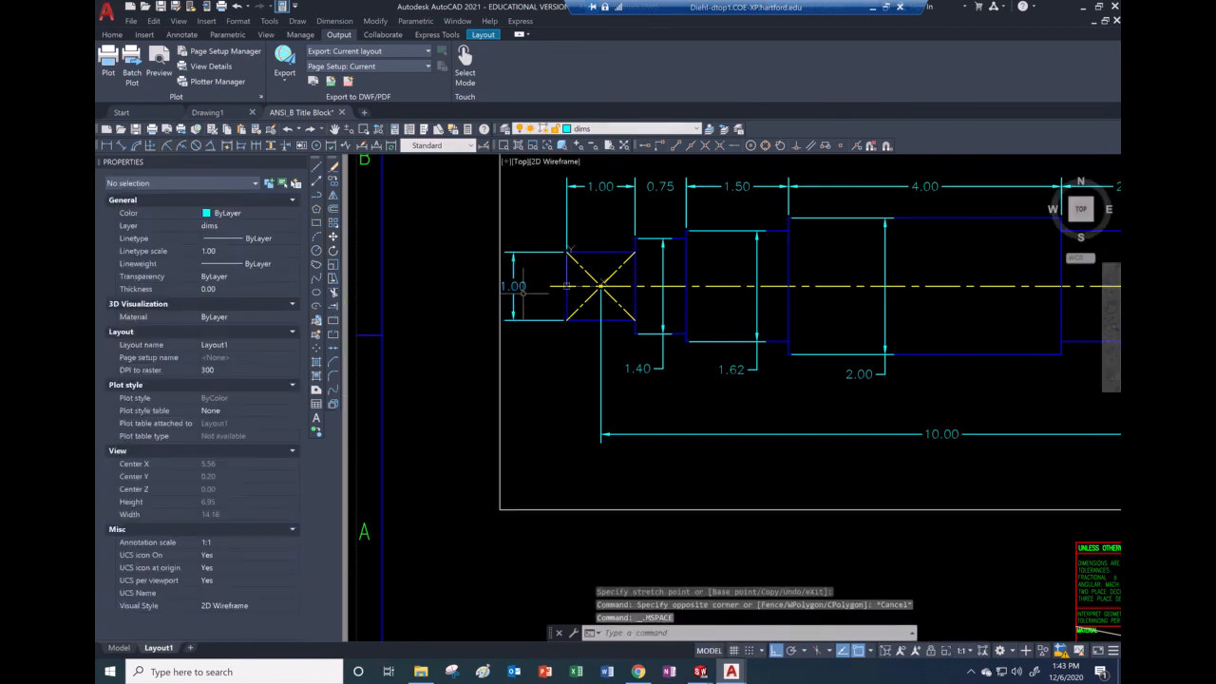
{"action": "left_click", "coordinate": [523, 288]}
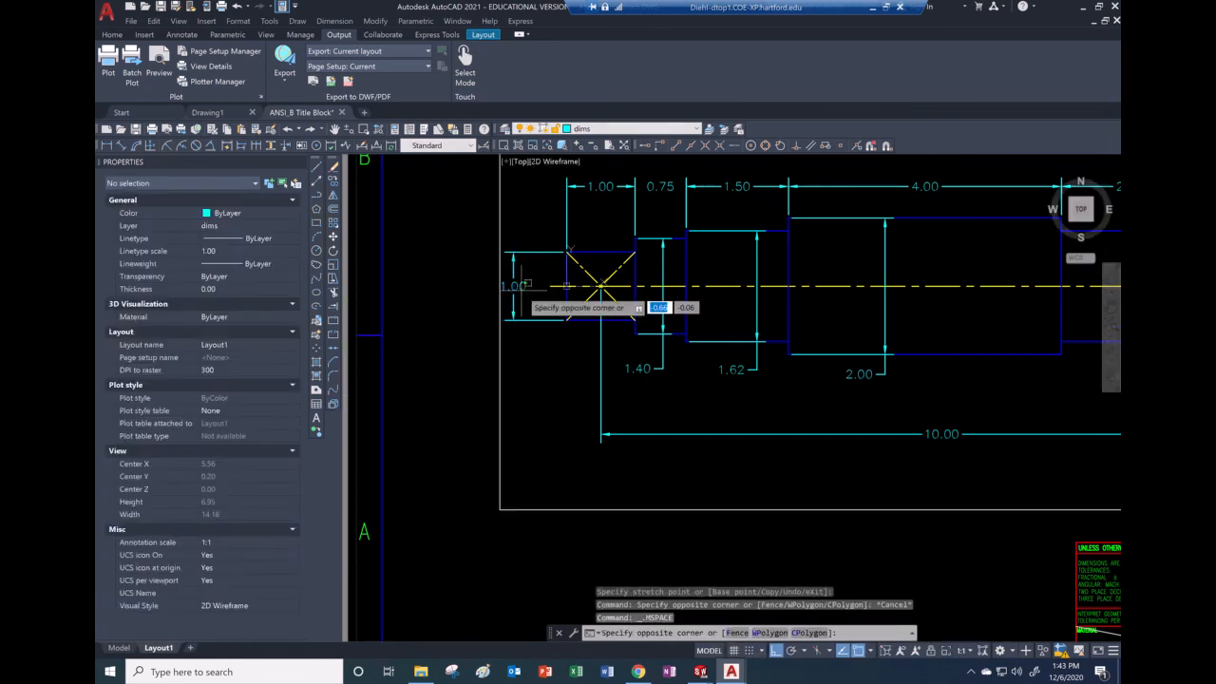
{"action": "double_click", "coordinate": [466, 335]}
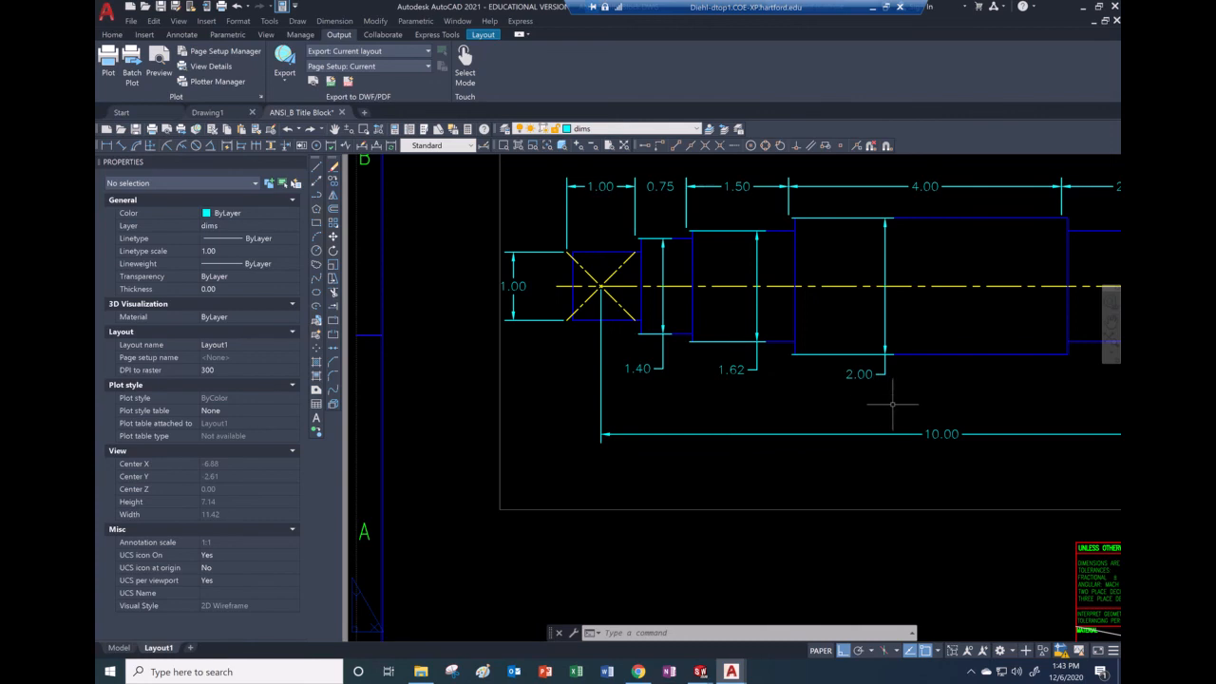
- Erase the two diagonal guide lines across the material and finish cells of the title block
{"action": "scroll", "coordinate": [891, 403], "scroll_direction": "down", "scroll_amount": 4}
{"action": "scroll", "coordinate": [1026, 407], "scroll_direction": "up", "scroll_amount": 2}
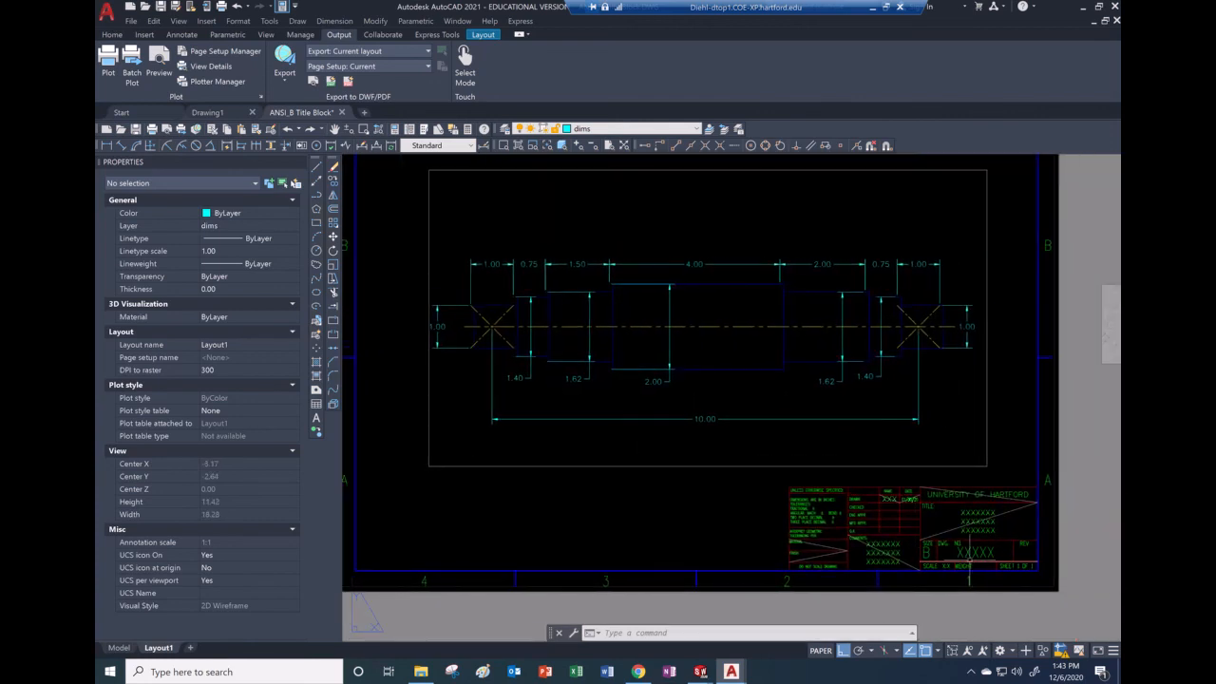
{"action": "scroll", "coordinate": [955, 553], "scroll_direction": "up", "scroll_amount": 2}
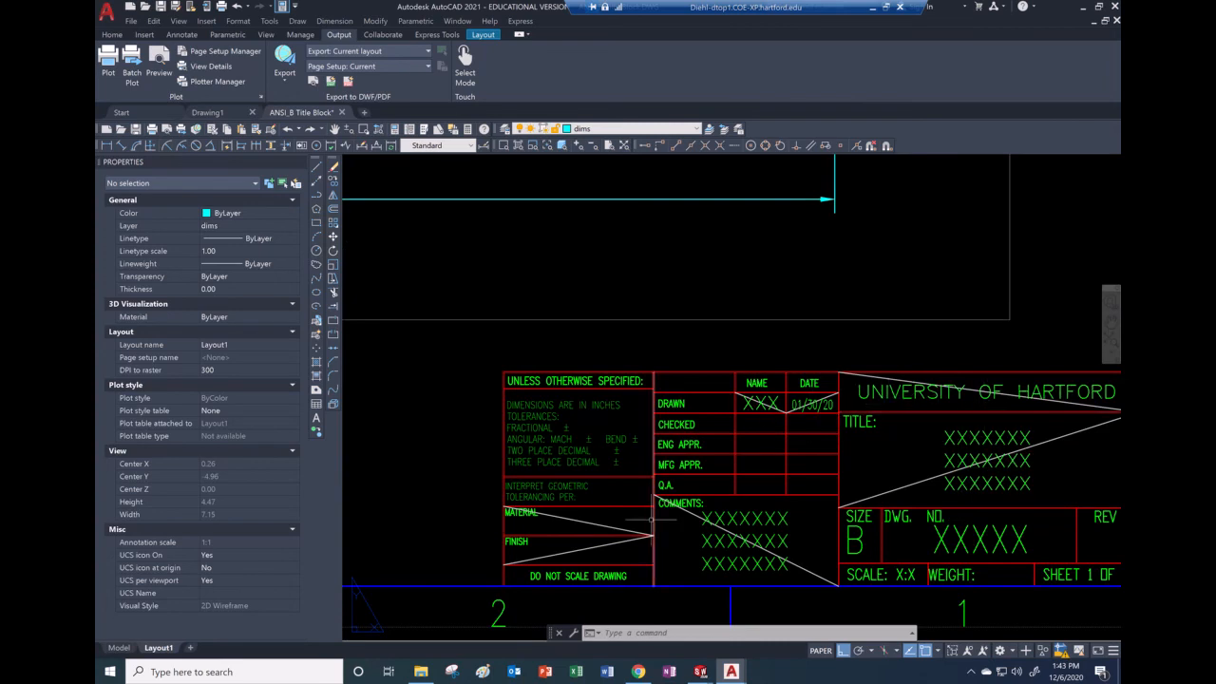
{"action": "left_click", "coordinate": [595, 523]}
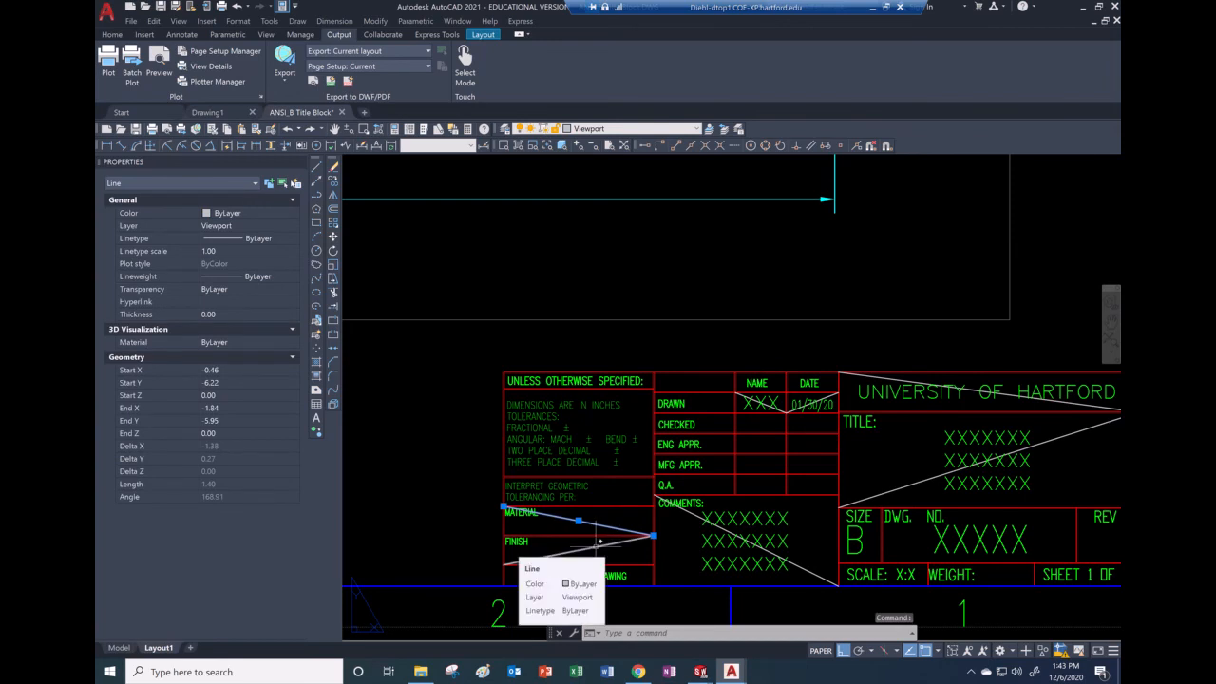
{"action": "left_click", "coordinate": [518, 560]}
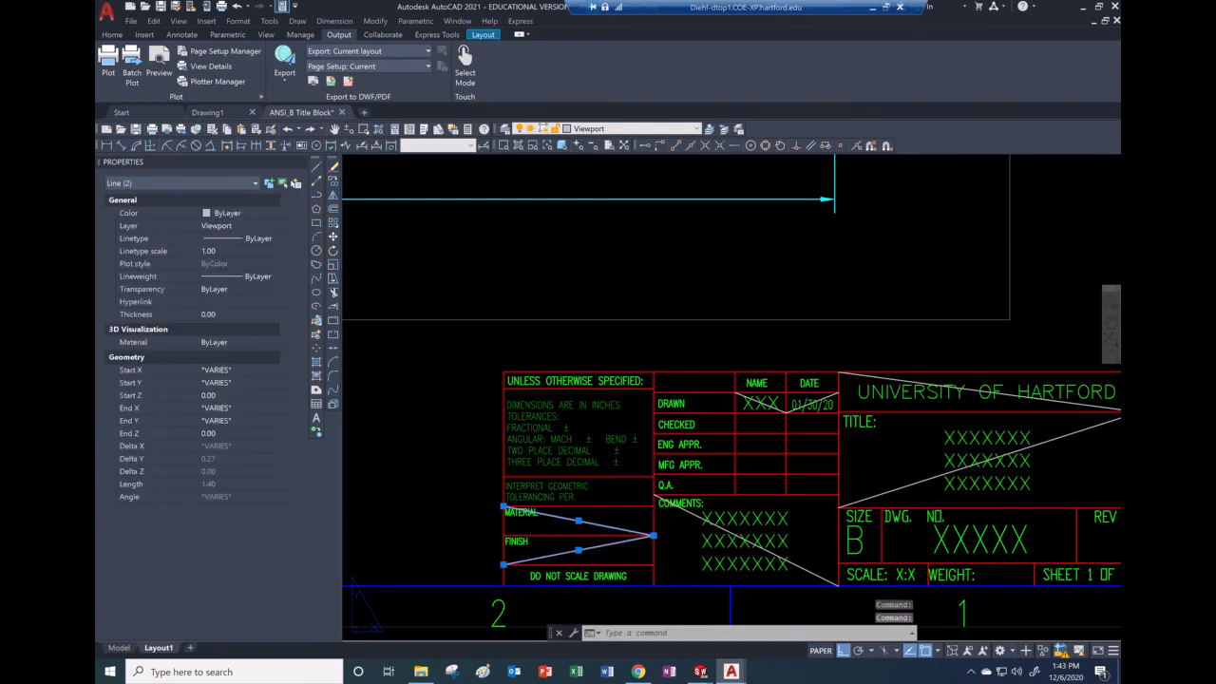
{"action": "key", "text": "Delete"}
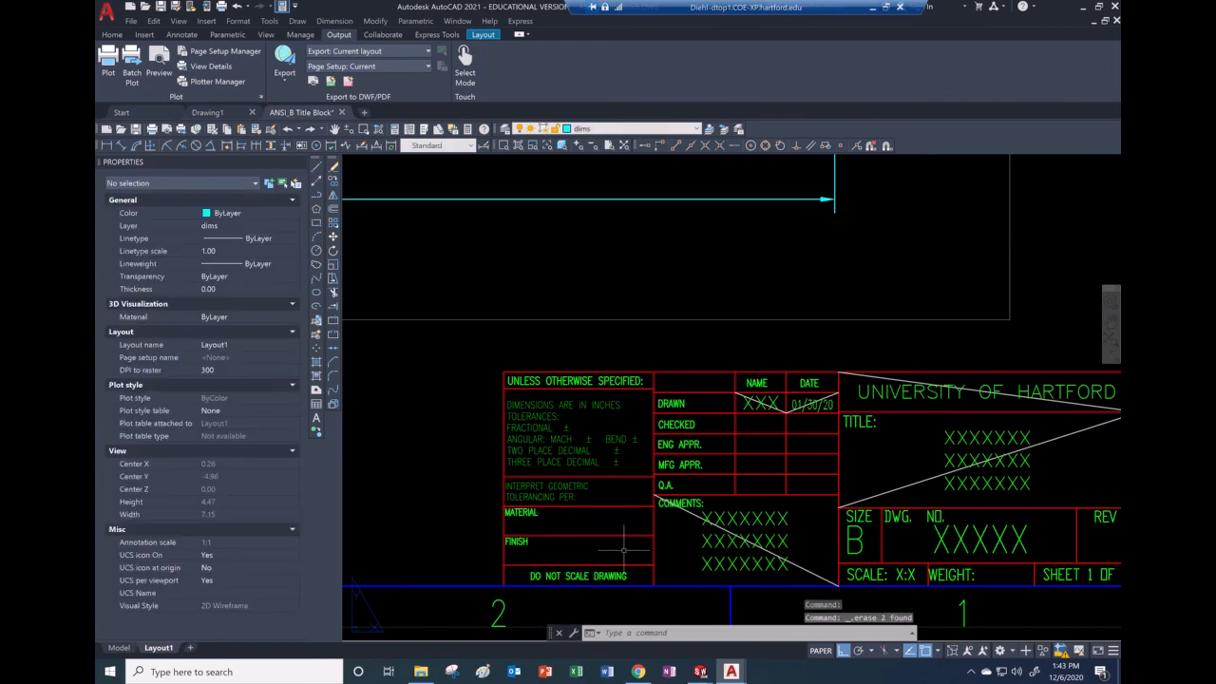
{"action": "left_click", "coordinate": [745, 540]}
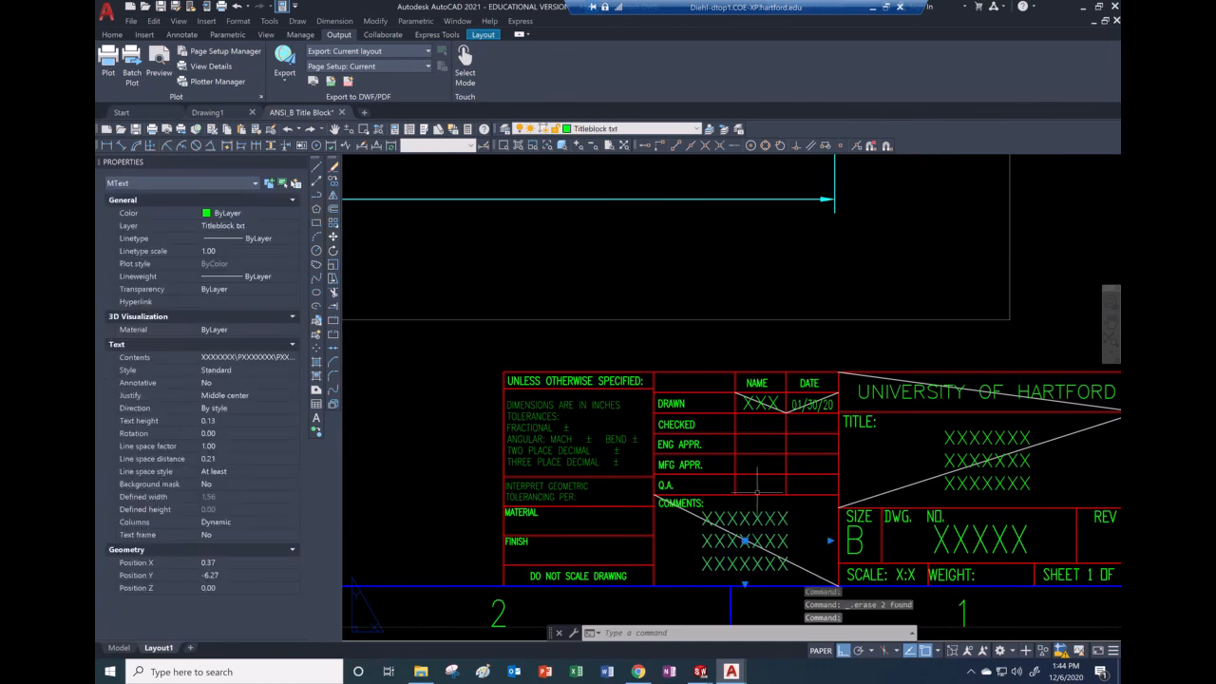
{"action": "scroll", "coordinate": [935, 529], "scroll_direction": "down", "scroll_amount": 2}
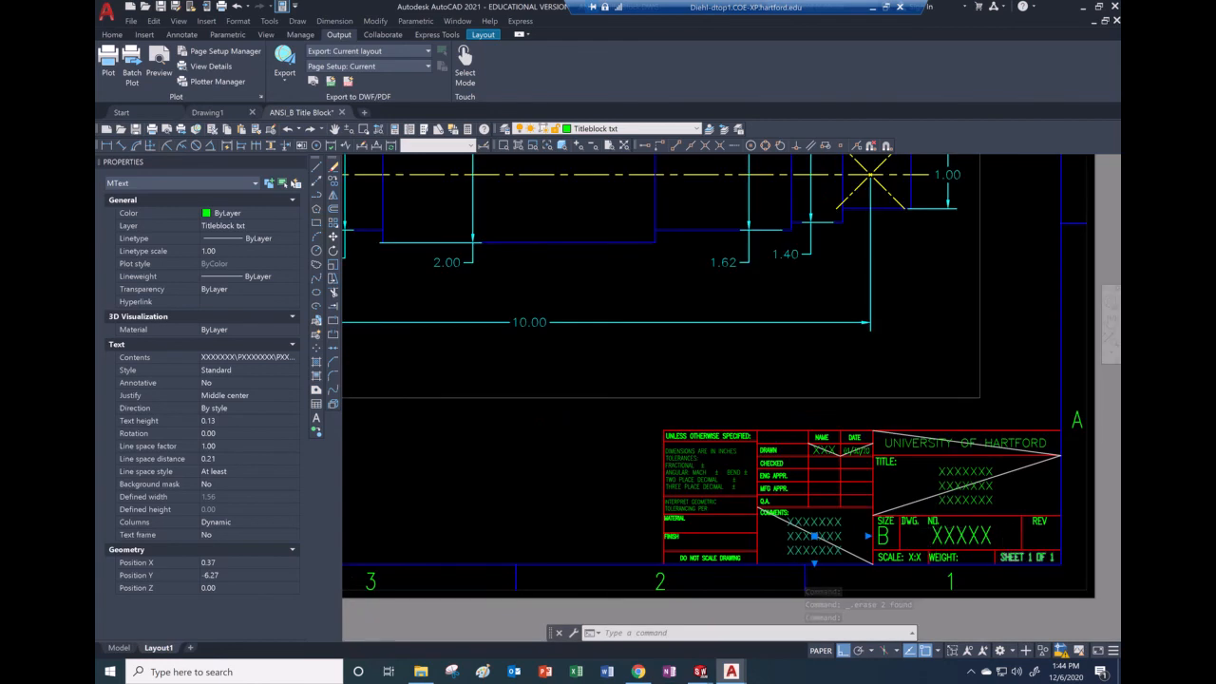
{"action": "scroll", "coordinate": [926, 527], "scroll_direction": "up", "scroll_amount": 4}
{"action": "scroll", "coordinate": [910, 524], "scroll_direction": "down", "scroll_amount": 2}
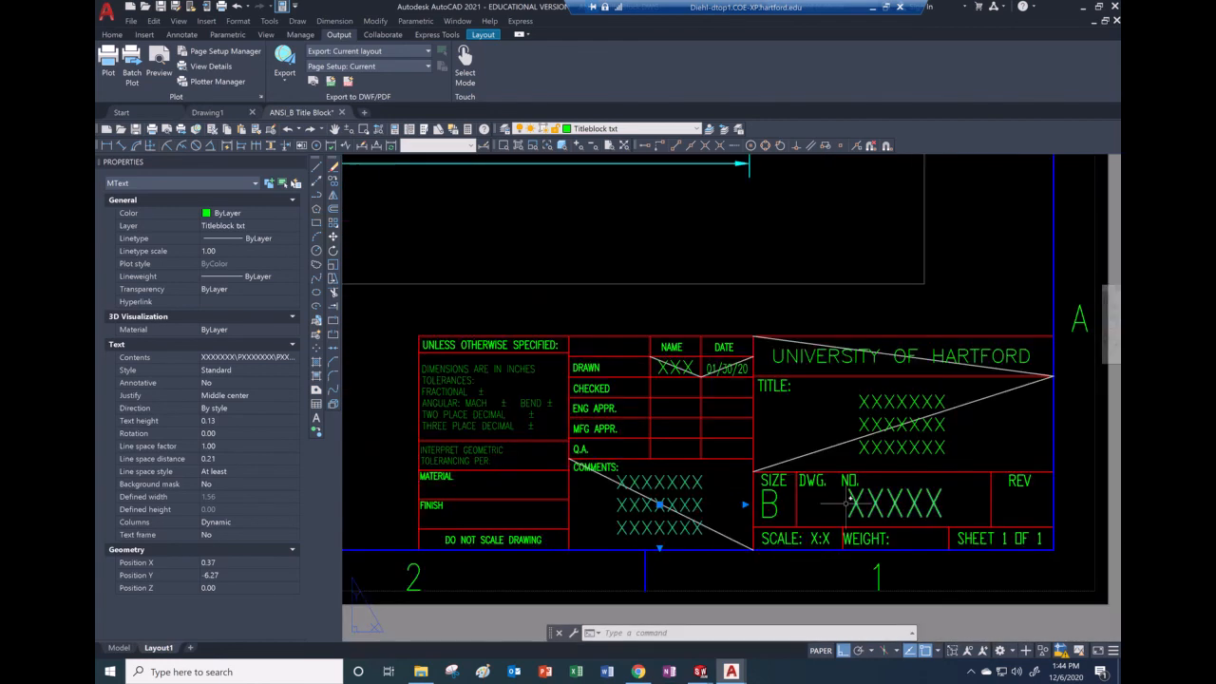
- Clear the selection and undo the erasure of the two diagonal guide lines across the material and finish cells
{"action": "left_click", "coordinate": [491, 477]}
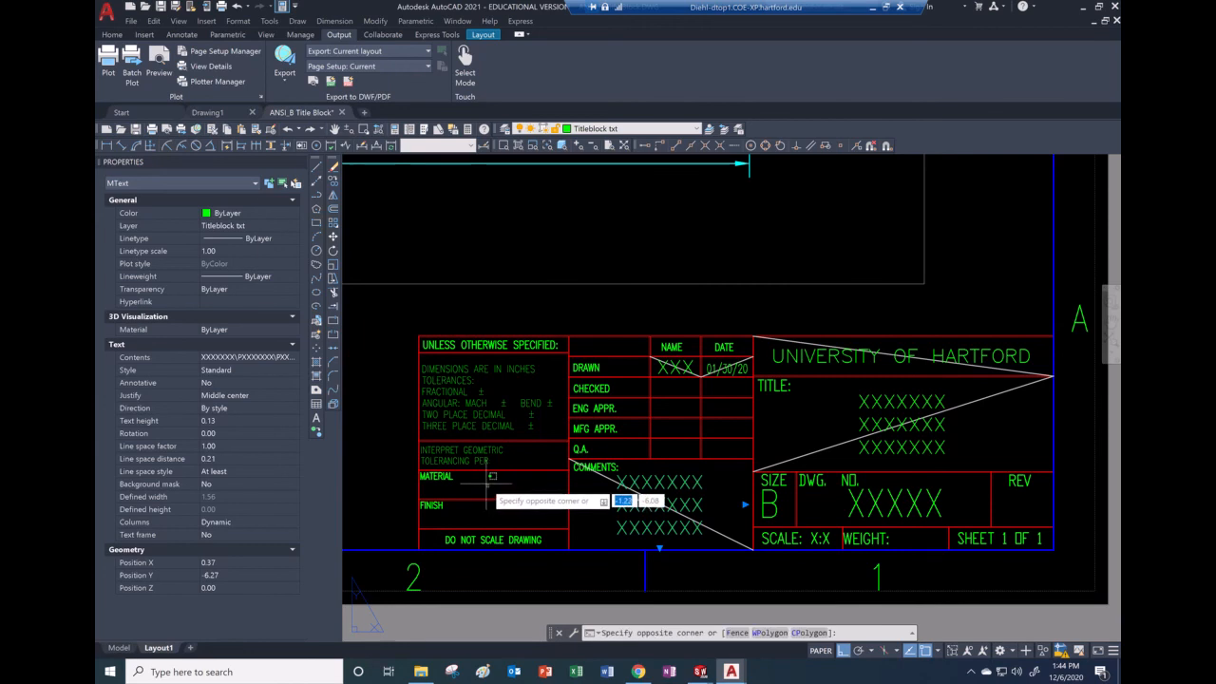
{"action": "key", "text": "Escape"}
{"action": "key", "text": "Escape"}
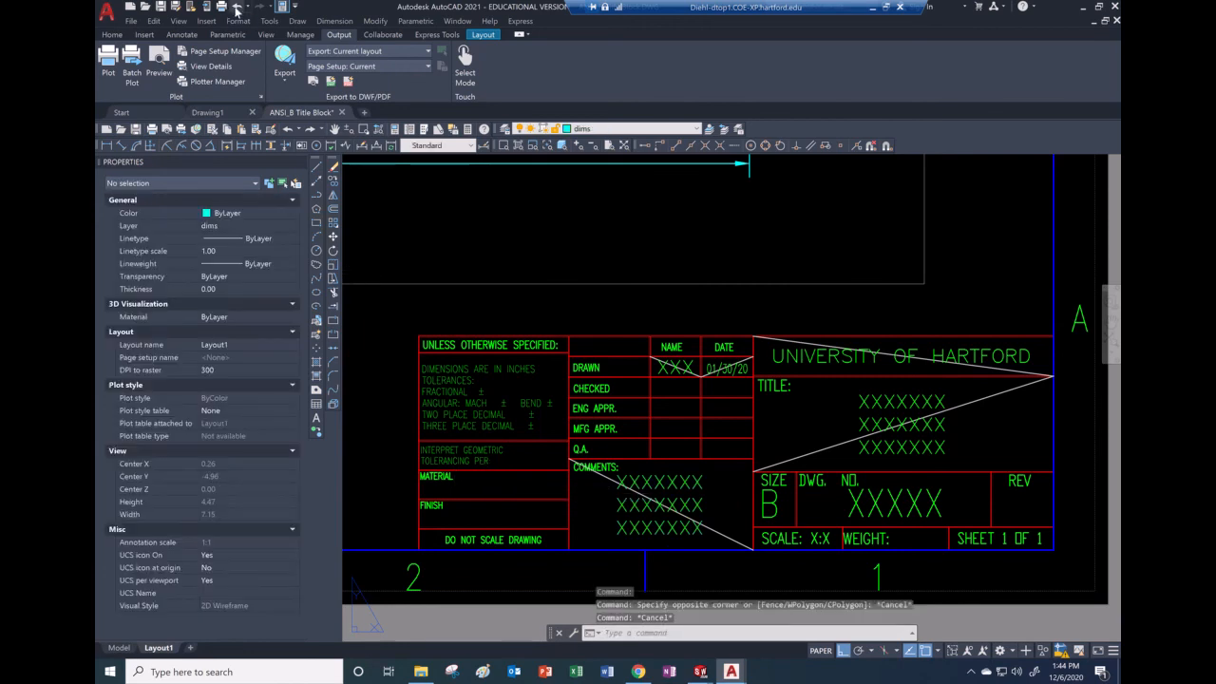
{"action": "left_click", "coordinate": [236, 6]}
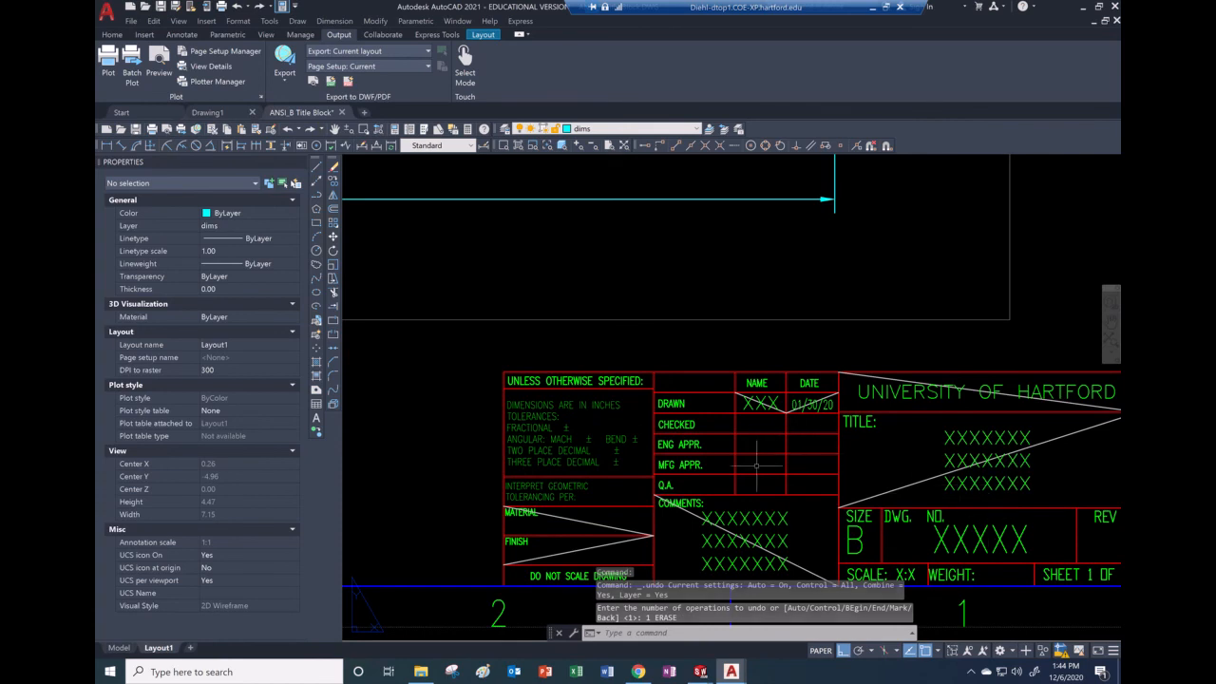
- Copy the XXX placeholder text from the drawn-by name cell into the middle of the material cell
{"action": "left_click", "coordinate": [744, 403]}
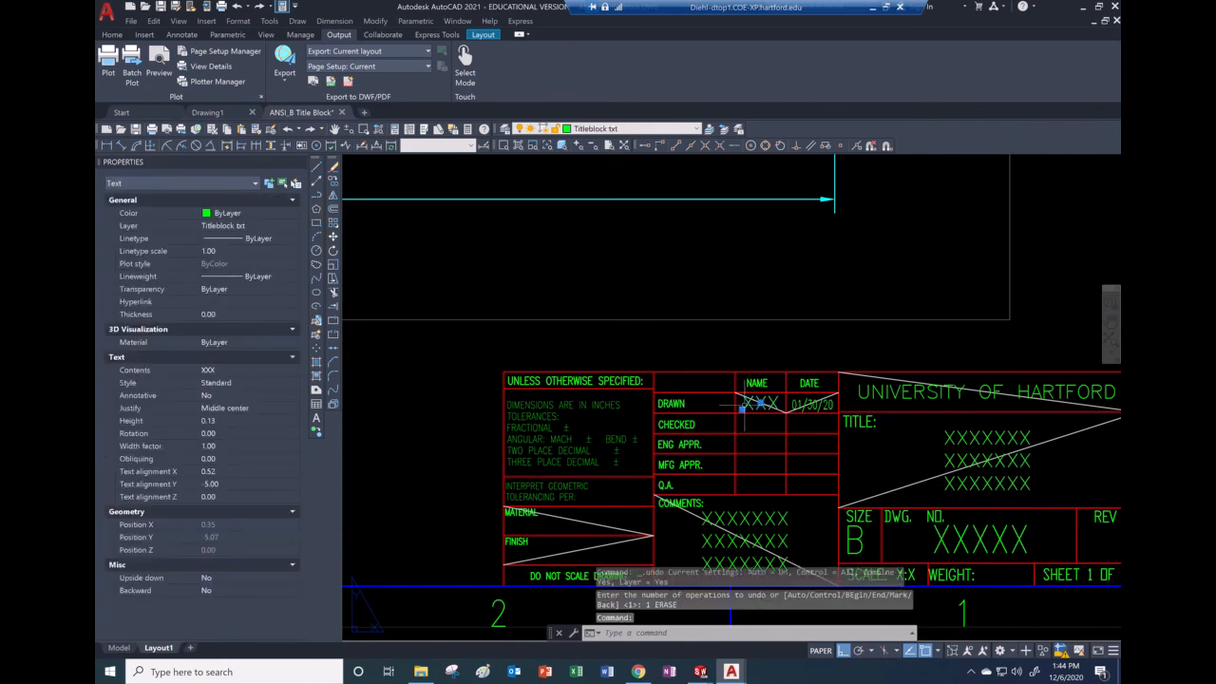
{"action": "left_click", "coordinate": [332, 180]}
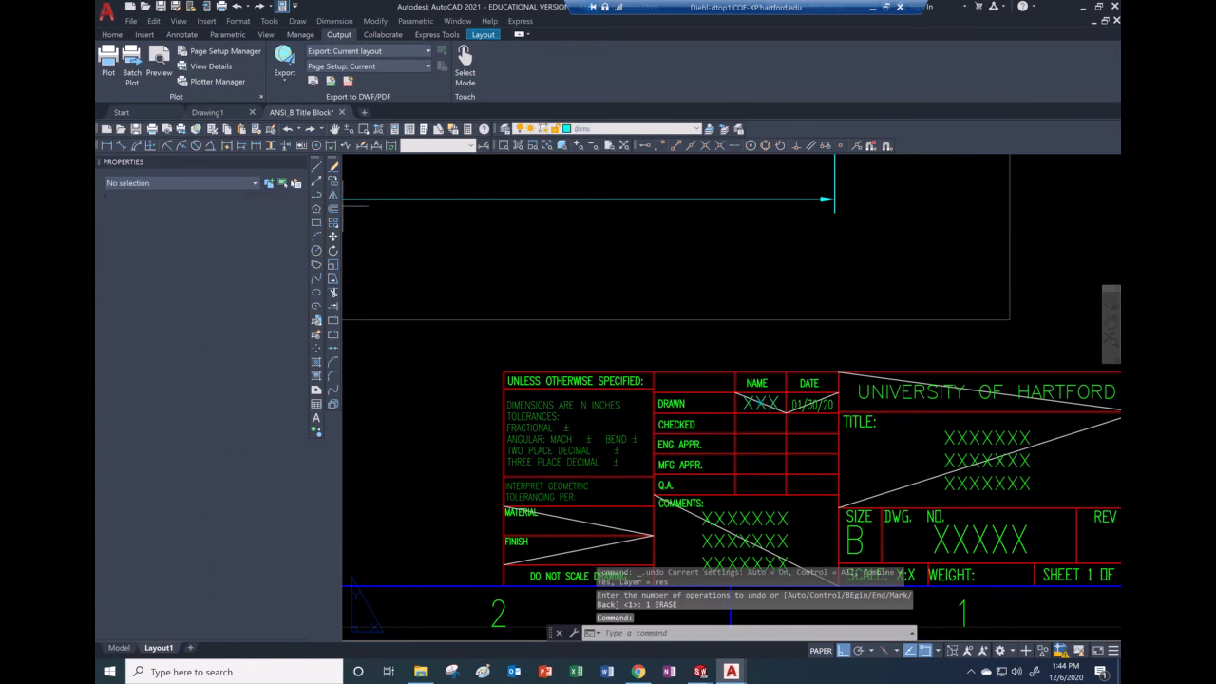
{"action": "left_click", "coordinate": [765, 404]}
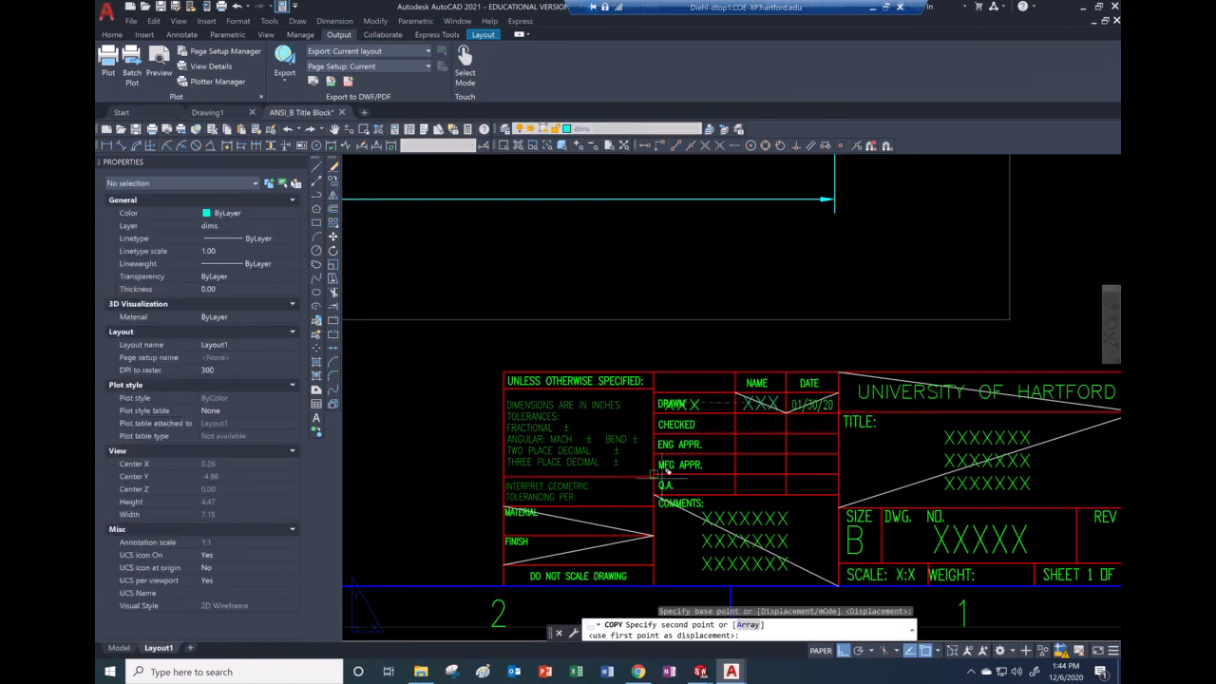
{"action": "left_click", "coordinate": [582, 518]}
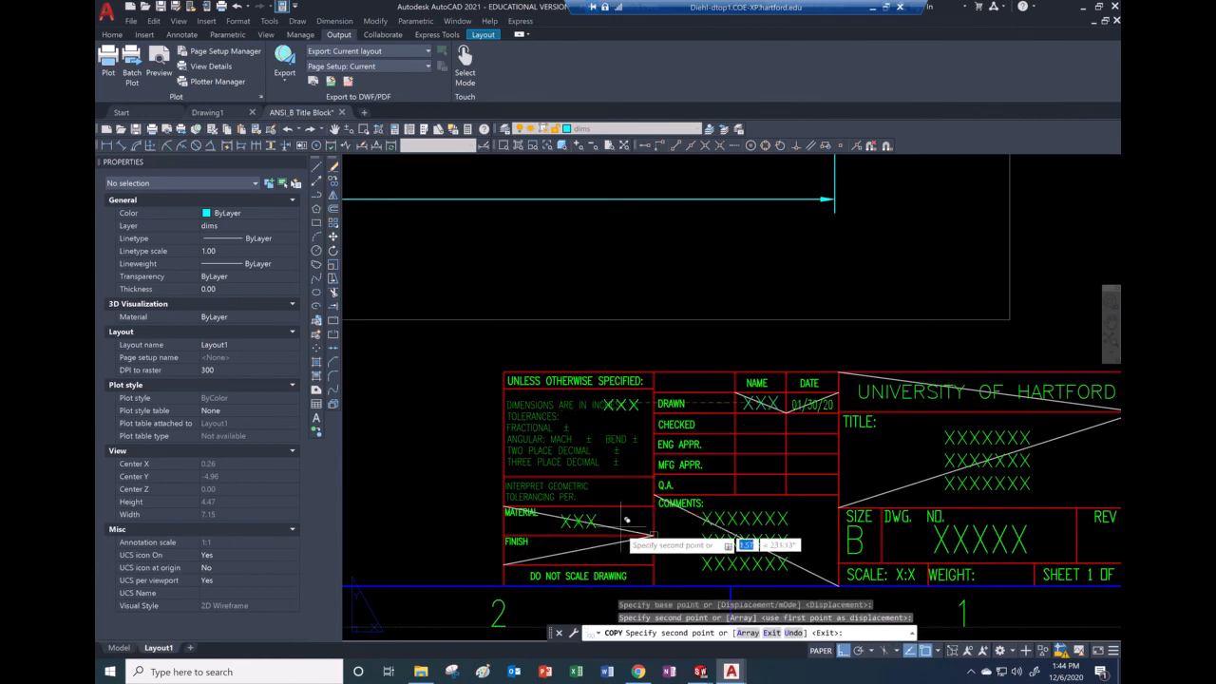
{"action": "key", "text": "Escape"}
- Change the copied placeholder text in the material cell to STEEL
{"action": "left_click", "coordinate": [576, 522]}
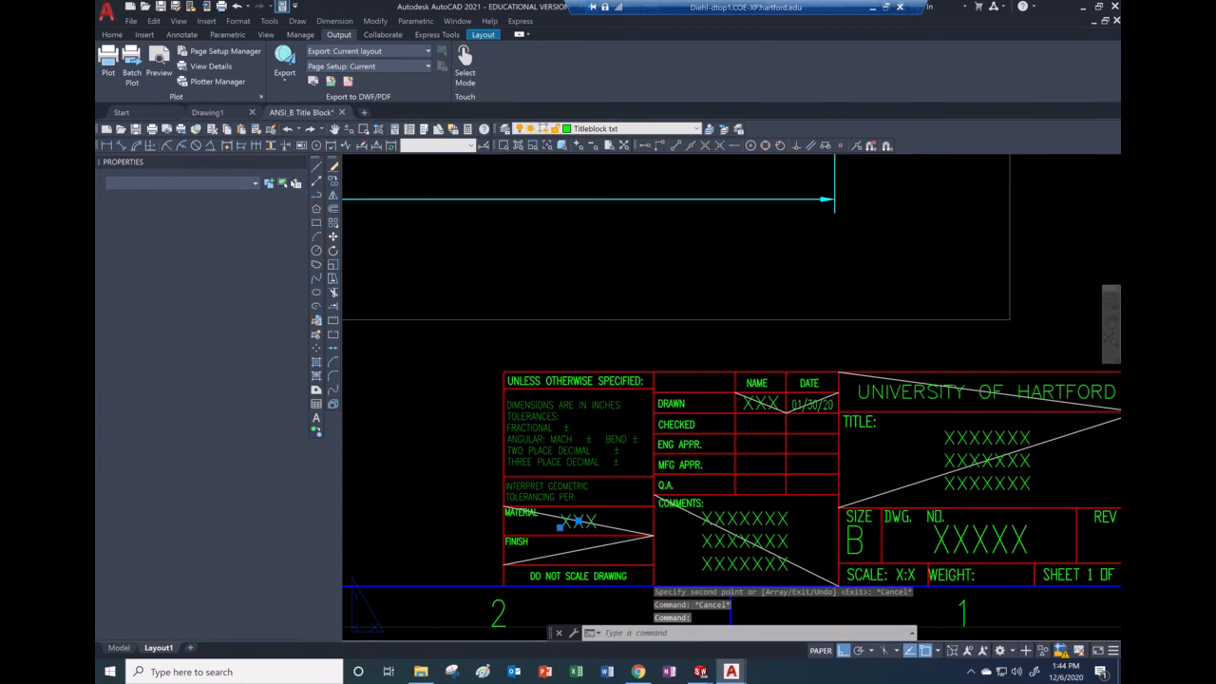
{"action": "double_click", "coordinate": [581, 528]}
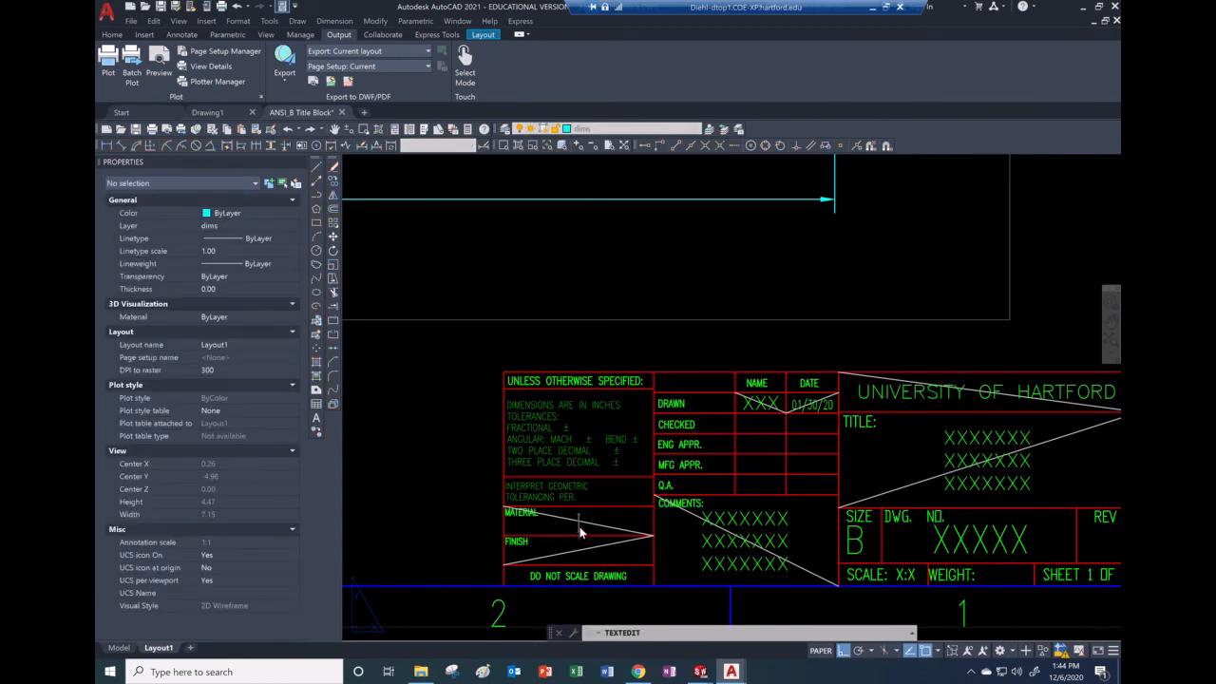
{"action": "type", "text": "STEEL"}
{"action": "key", "text": "Return"}
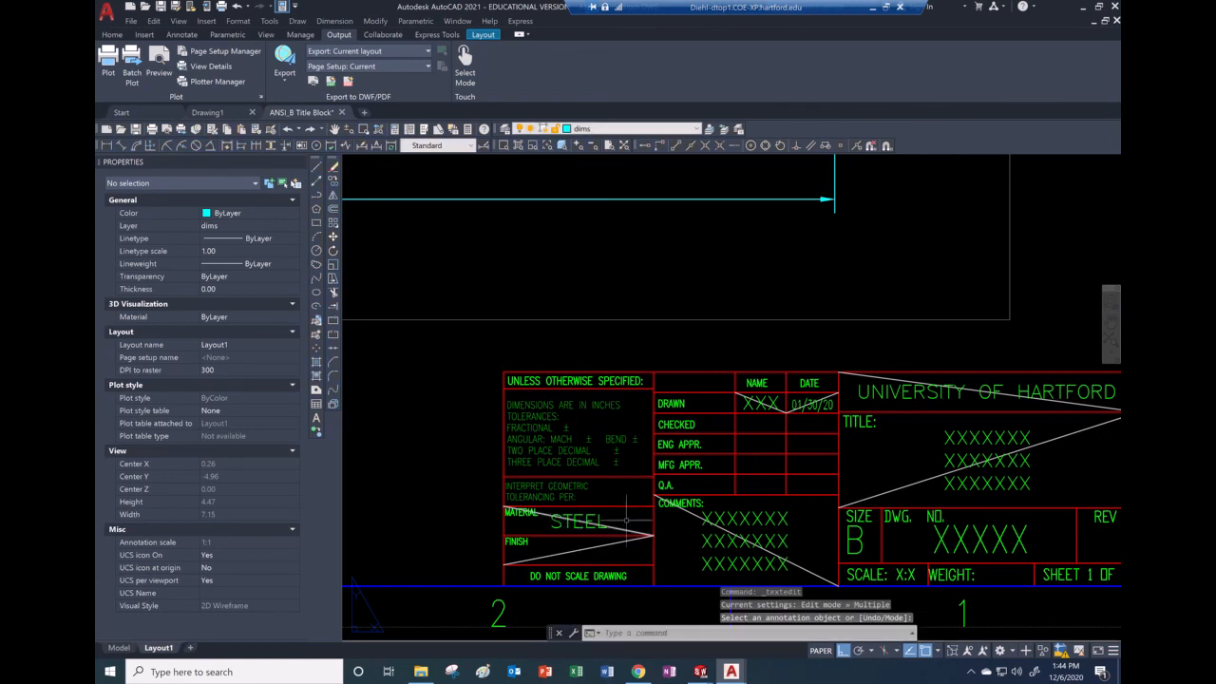
- Start a plot of Layout1 and select Microsoft Print to PDF as the plotter
{"action": "scroll", "coordinate": [622, 477], "scroll_direction": "up", "scroll_amount": 2}
{"action": "scroll", "coordinate": [765, 494], "scroll_direction": "down", "scroll_amount": 6}
{"action": "scroll", "coordinate": [760, 494], "scroll_direction": "up", "scroll_amount": 4}
{"action": "scroll", "coordinate": [715, 405], "scroll_direction": "down", "scroll_amount": 6}
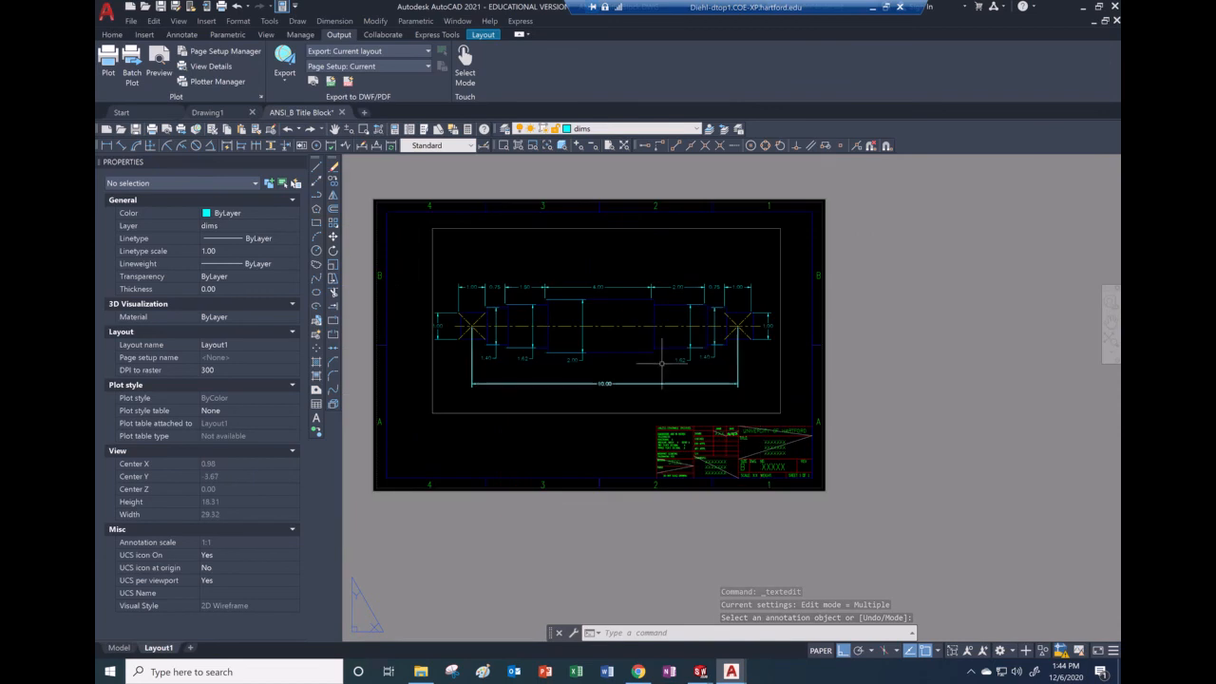
{"action": "scroll", "coordinate": [715, 405], "scroll_direction": "up", "scroll_amount": 3}
{"action": "scroll", "coordinate": [680, 402], "scroll_direction": "down", "scroll_amount": 3}
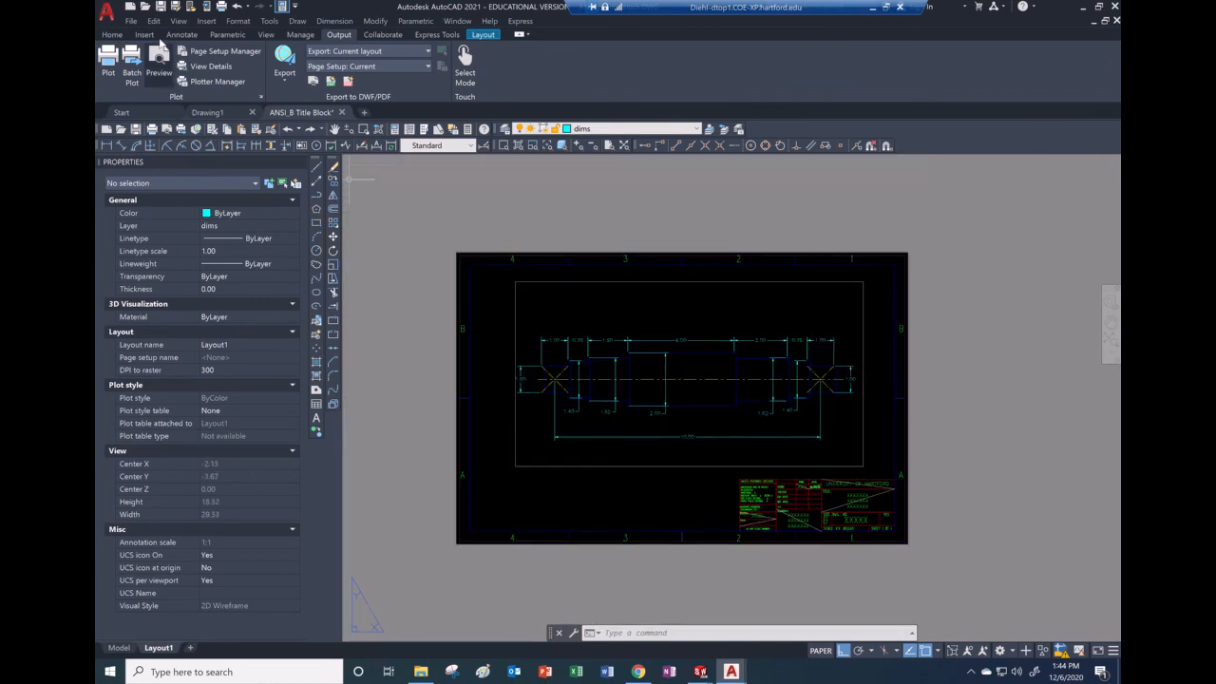
{"action": "left_click", "coordinate": [130, 20]}
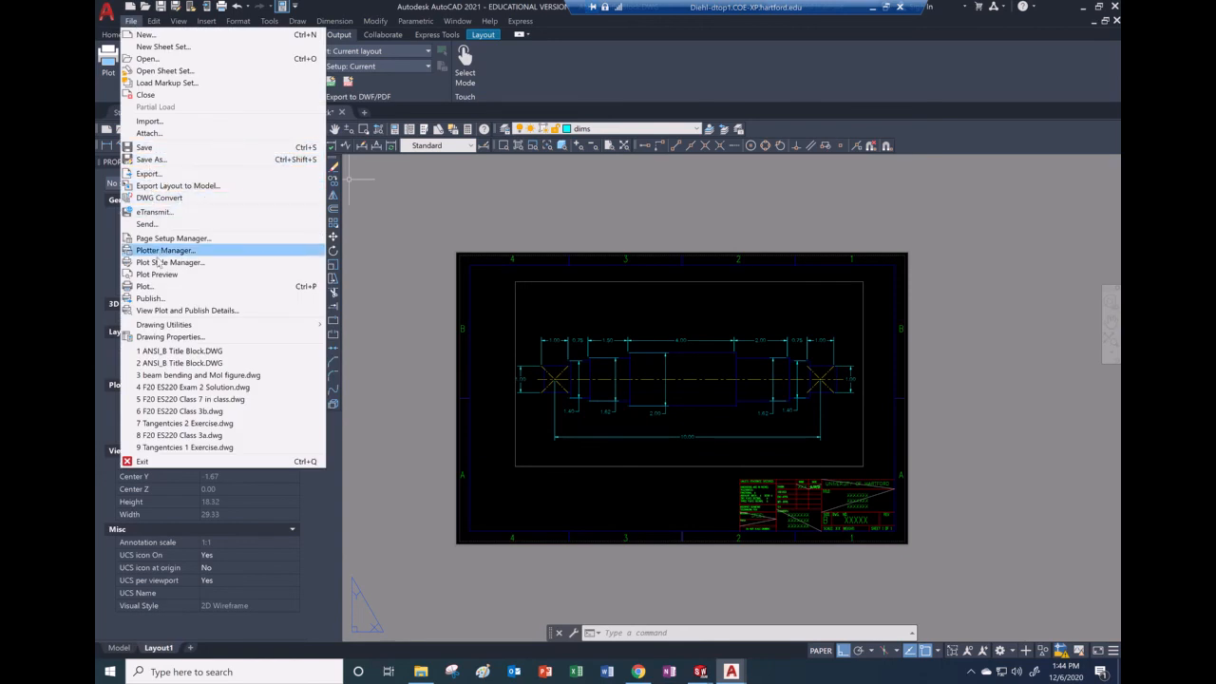
{"action": "left_click", "coordinate": [144, 287]}
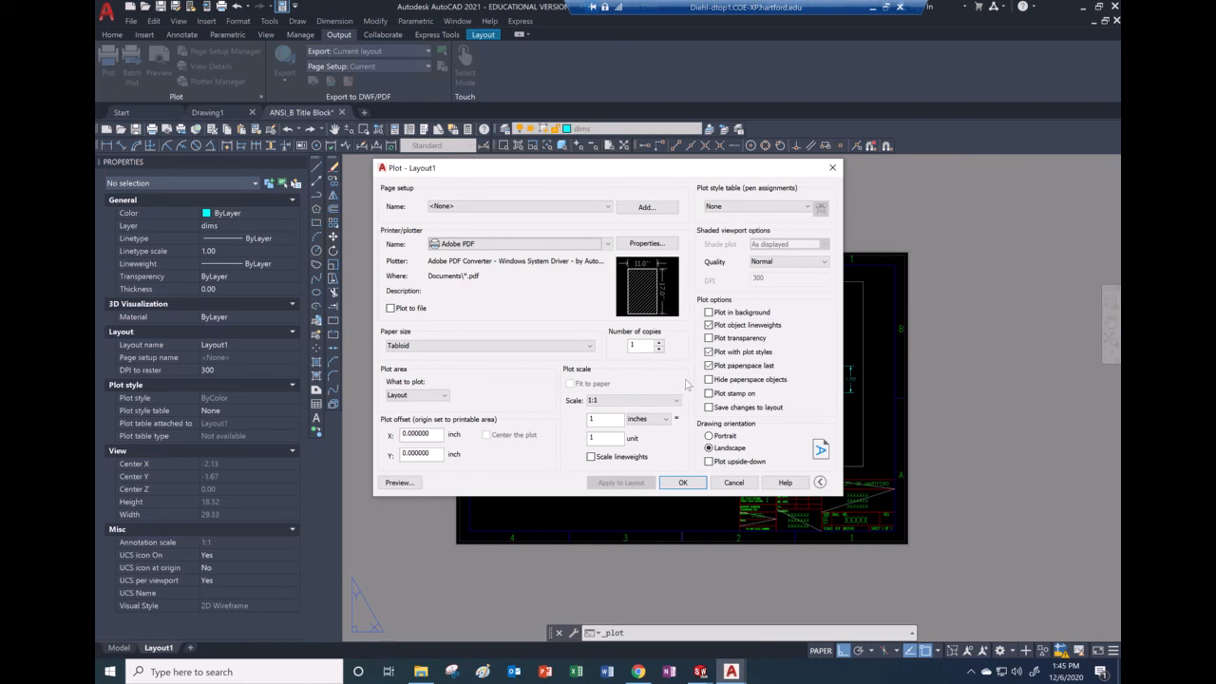
{"action": "left_click", "coordinate": [482, 245]}
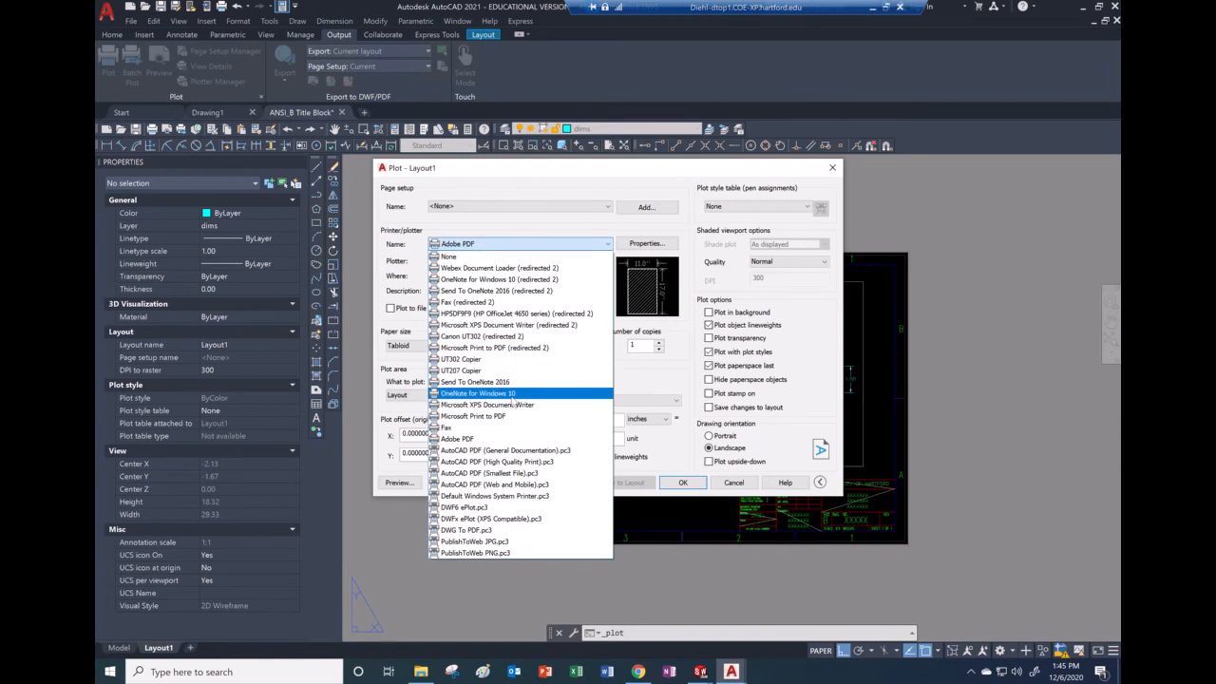
{"action": "left_click", "coordinate": [487, 415]}
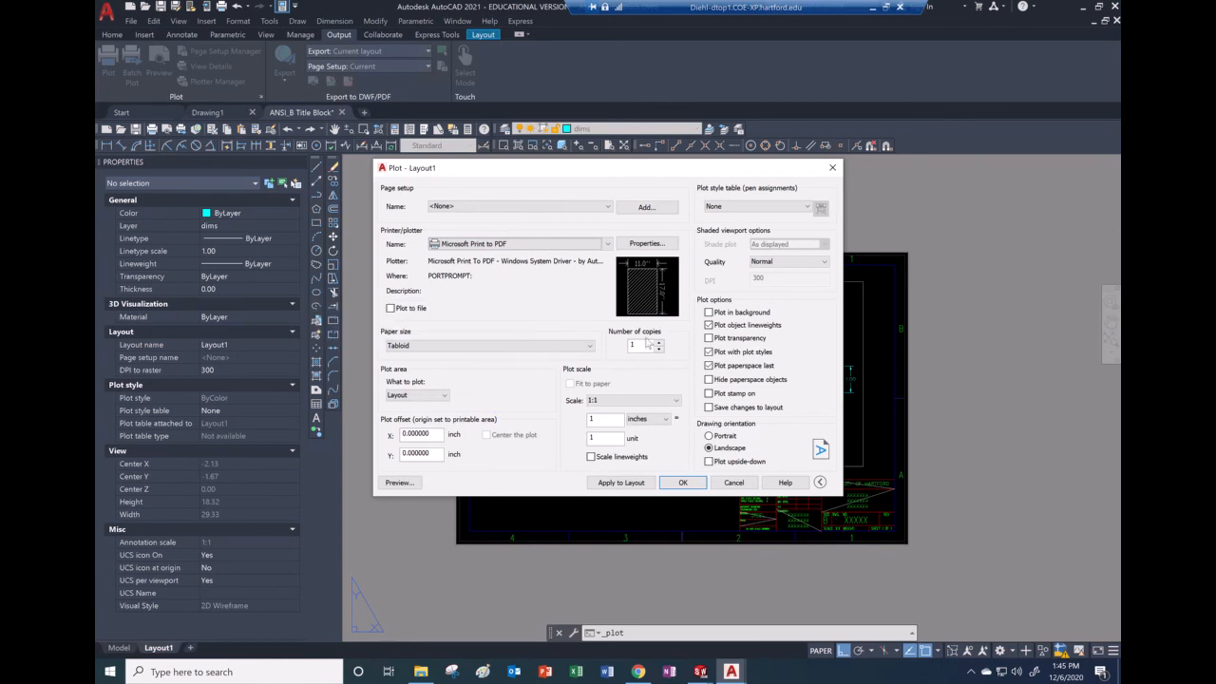
- Open the plotter's configuration properties and review its custom and standard paper size settings
{"action": "mouse_move", "coordinate": [658, 289]}
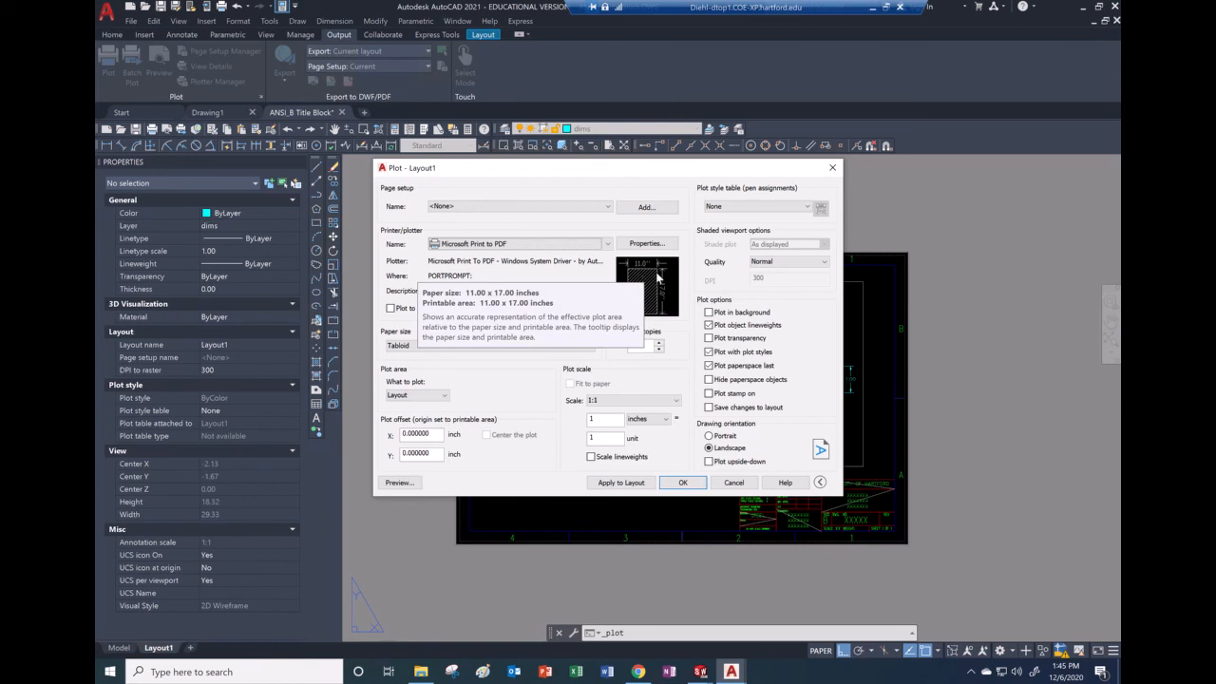
{"action": "left_click", "coordinate": [657, 249]}
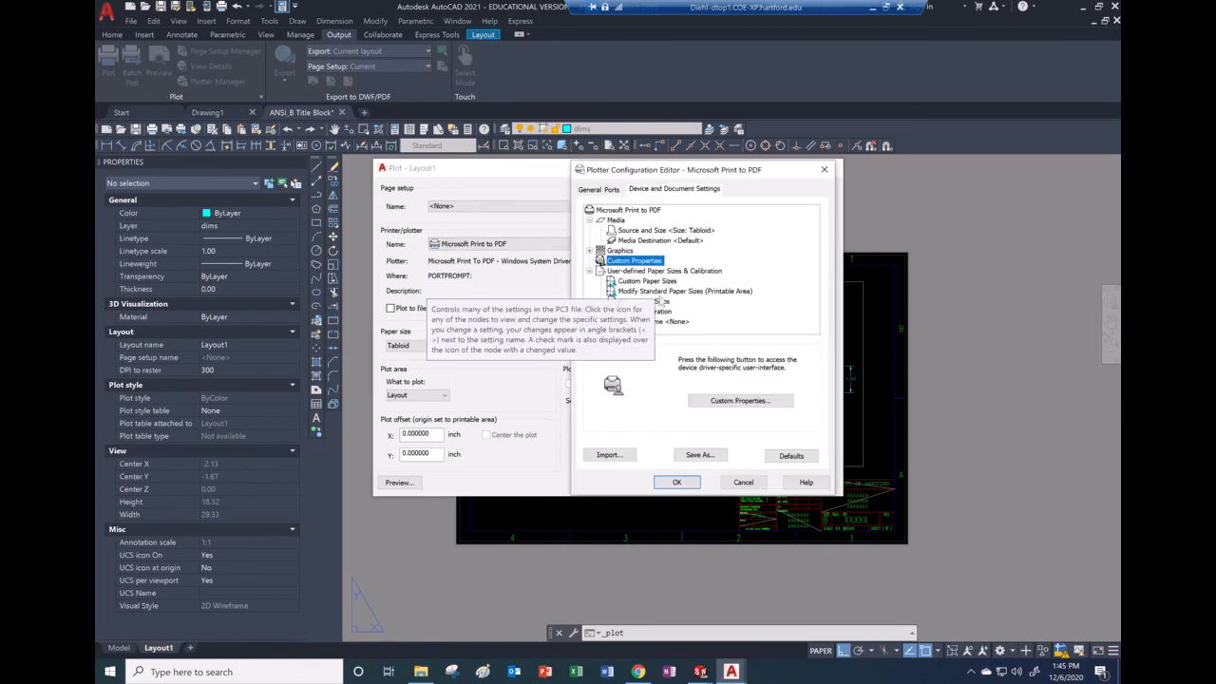
{"action": "left_click", "coordinate": [648, 282]}
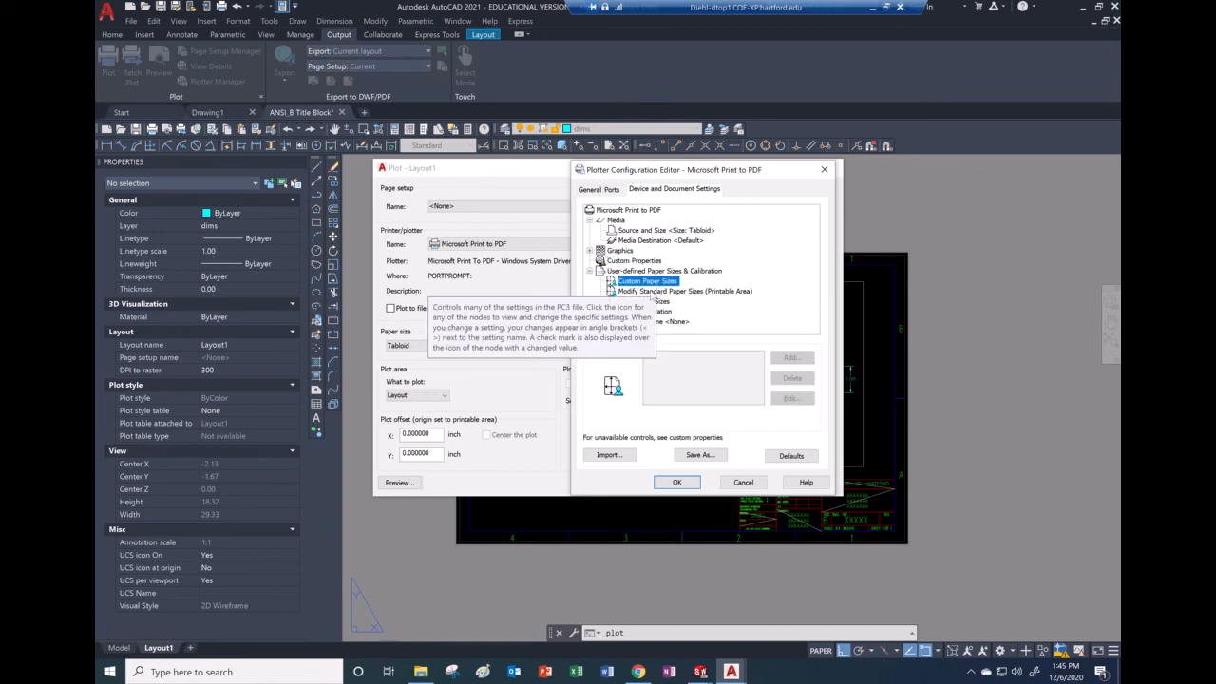
{"action": "left_click", "coordinate": [656, 291]}
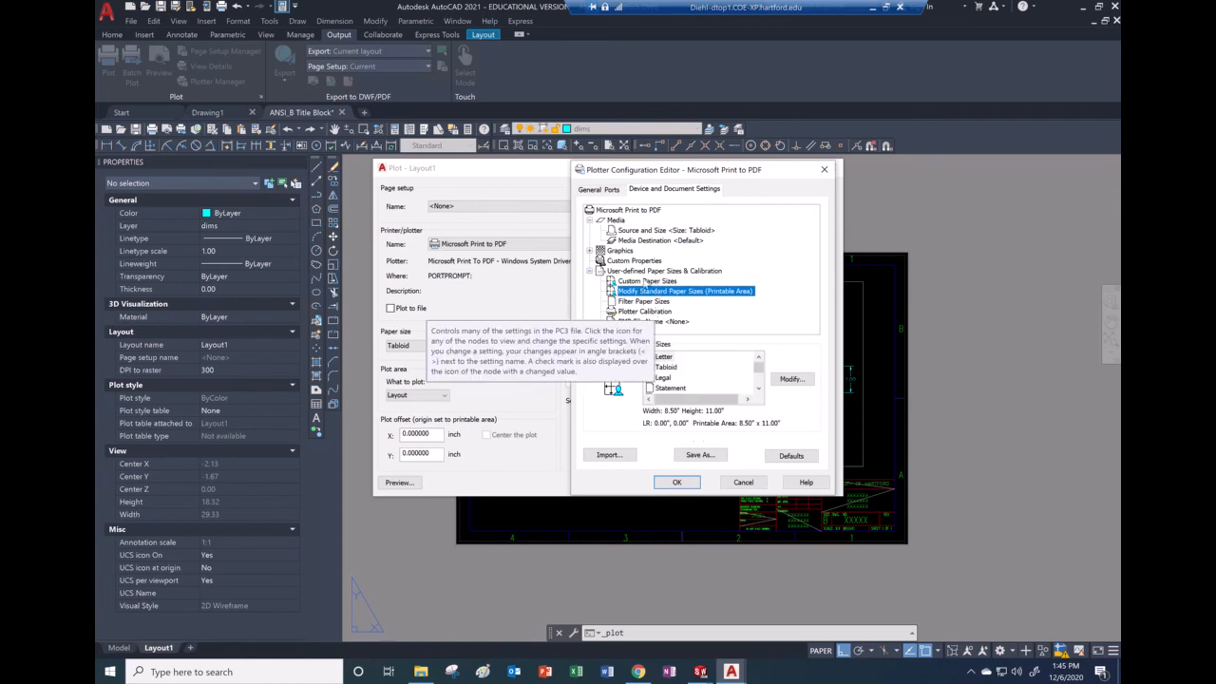
- In the plotter's custom properties, set the orientation to Landscape and the paper size to Tabloid
{"action": "left_click", "coordinate": [637, 261]}
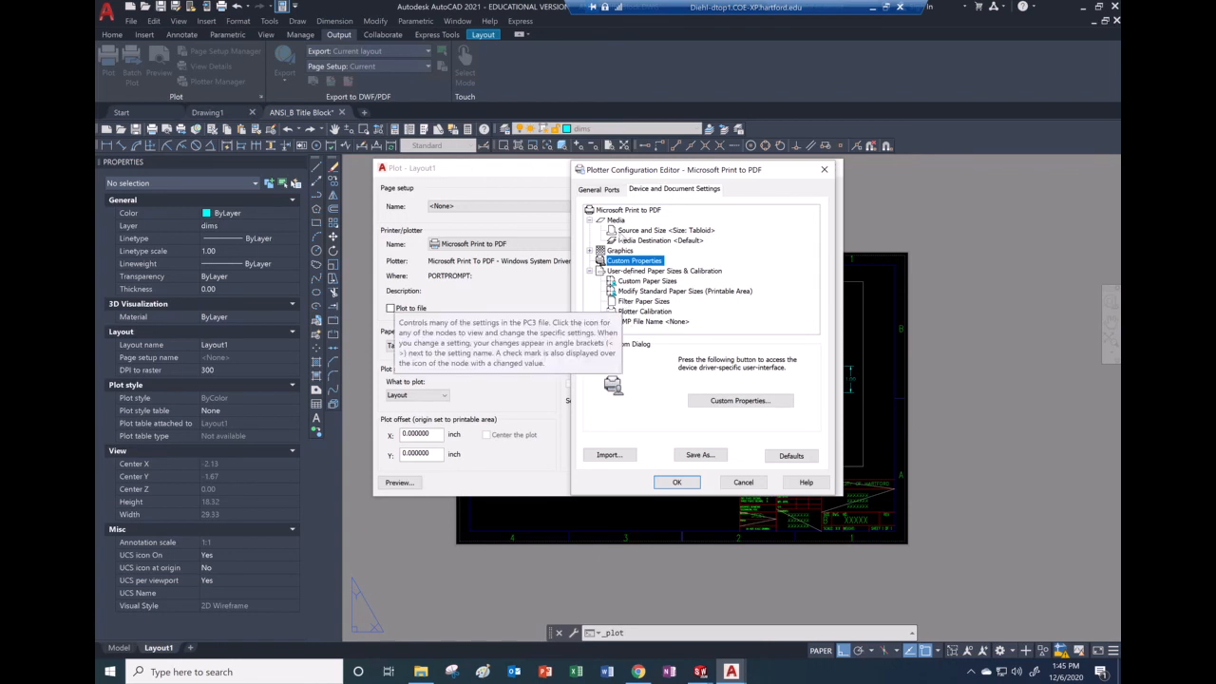
{"action": "left_click", "coordinate": [729, 399]}
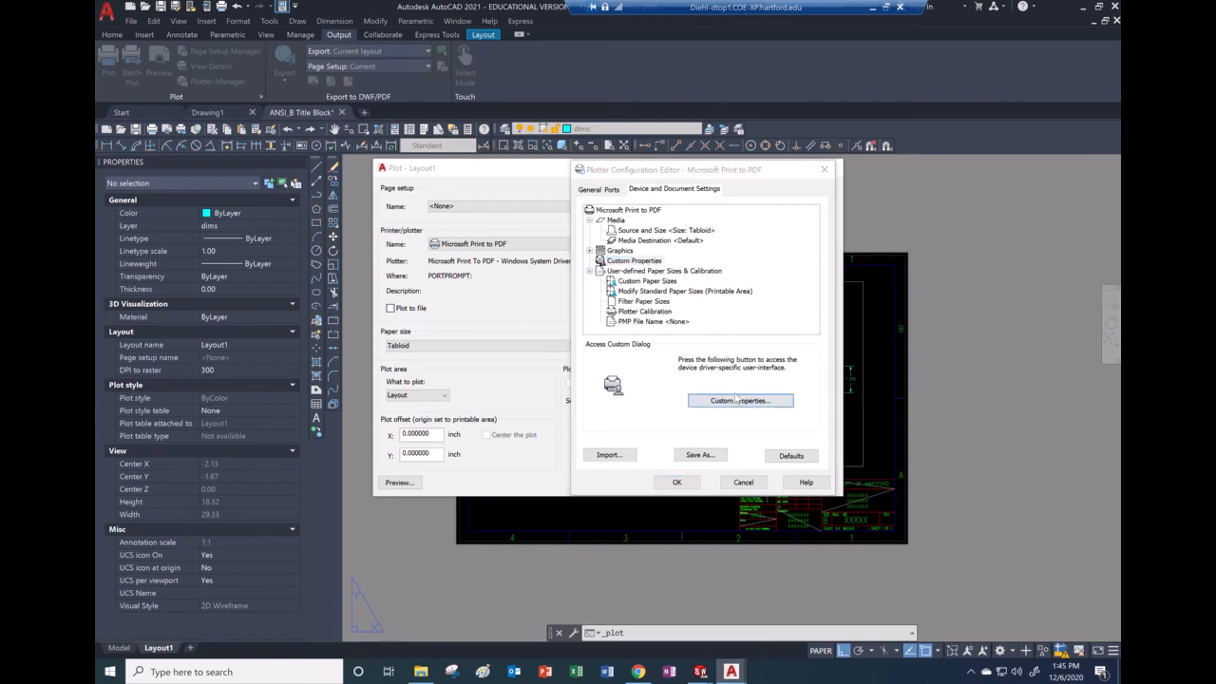
{"action": "left_click", "coordinate": [720, 408]}
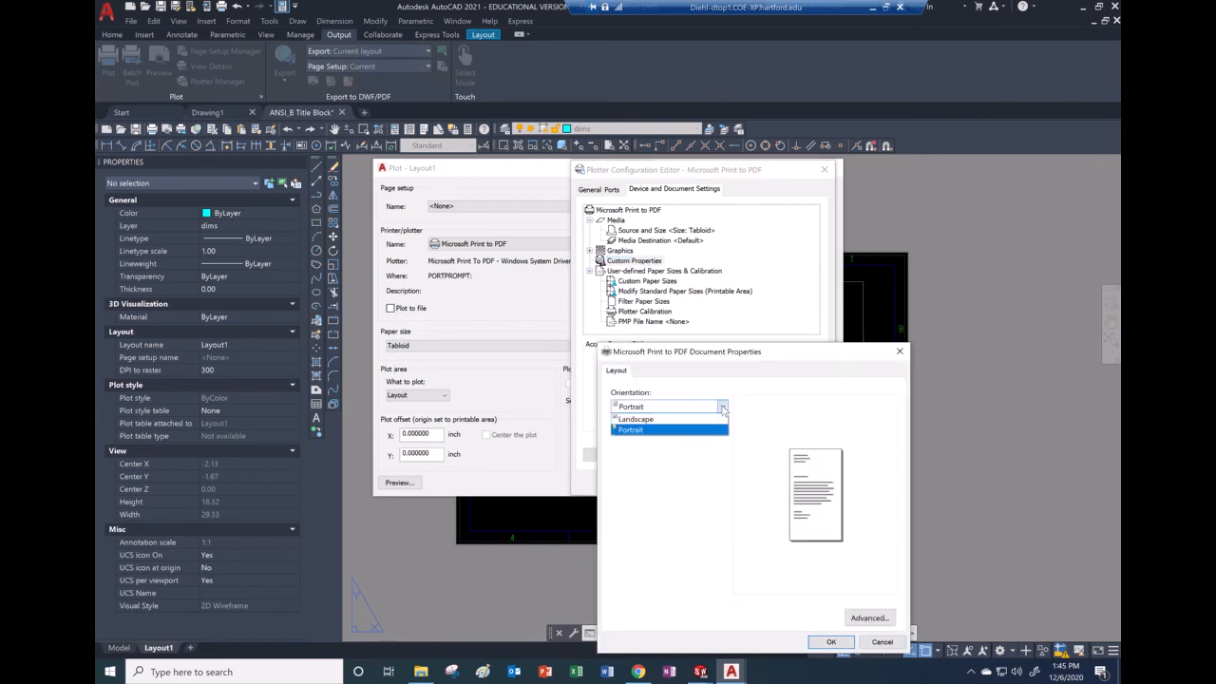
{"action": "left_click", "coordinate": [700, 429]}
{"action": "left_click", "coordinate": [866, 617]}
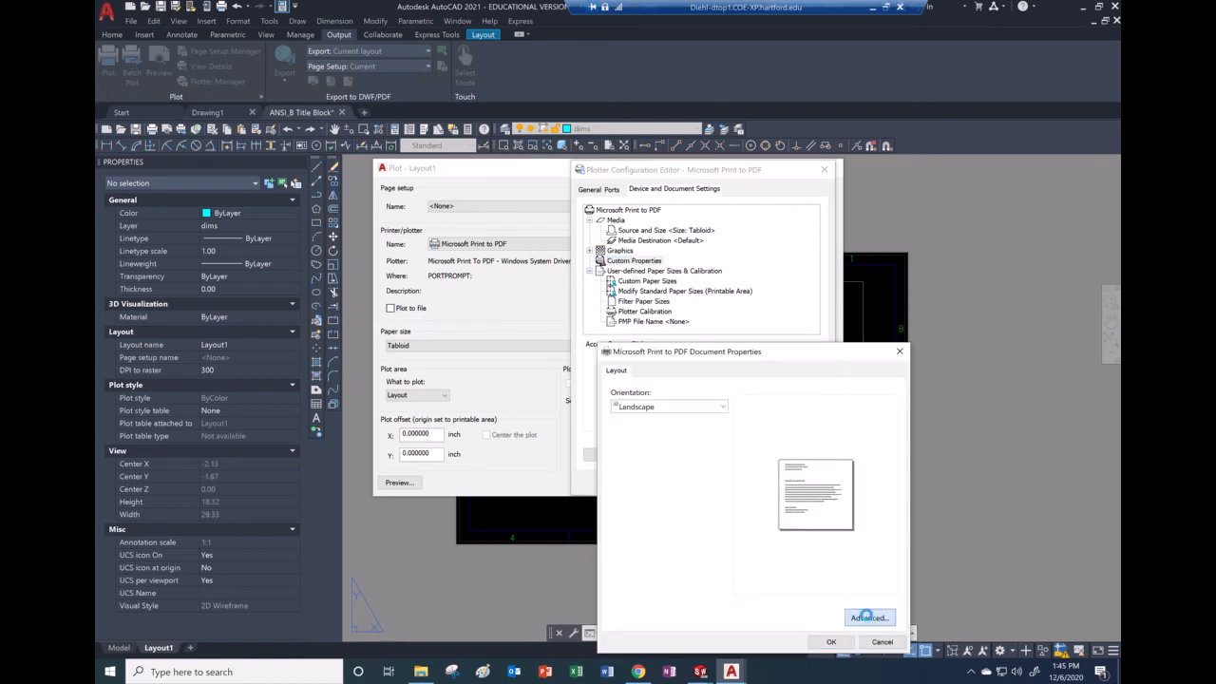
{"action": "left_click", "coordinate": [734, 388]}
{"action": "left_click", "coordinate": [710, 496]}
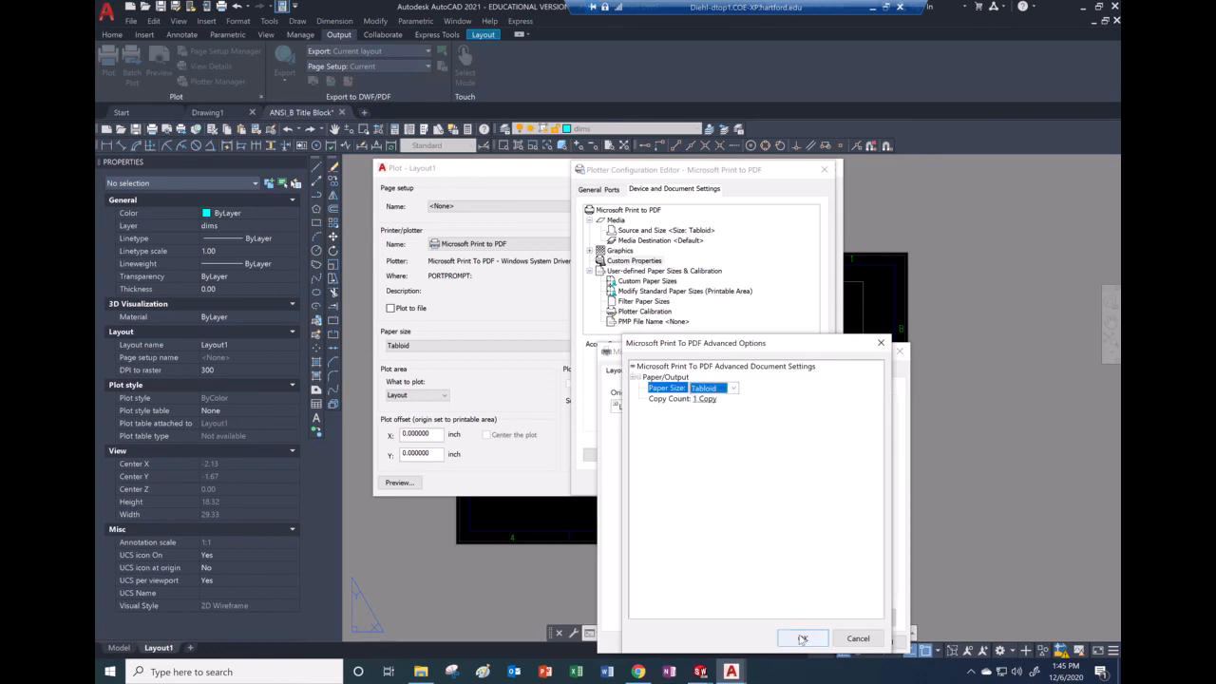
{"action": "left_click", "coordinate": [801, 638]}
{"action": "left_click", "coordinate": [829, 644]}
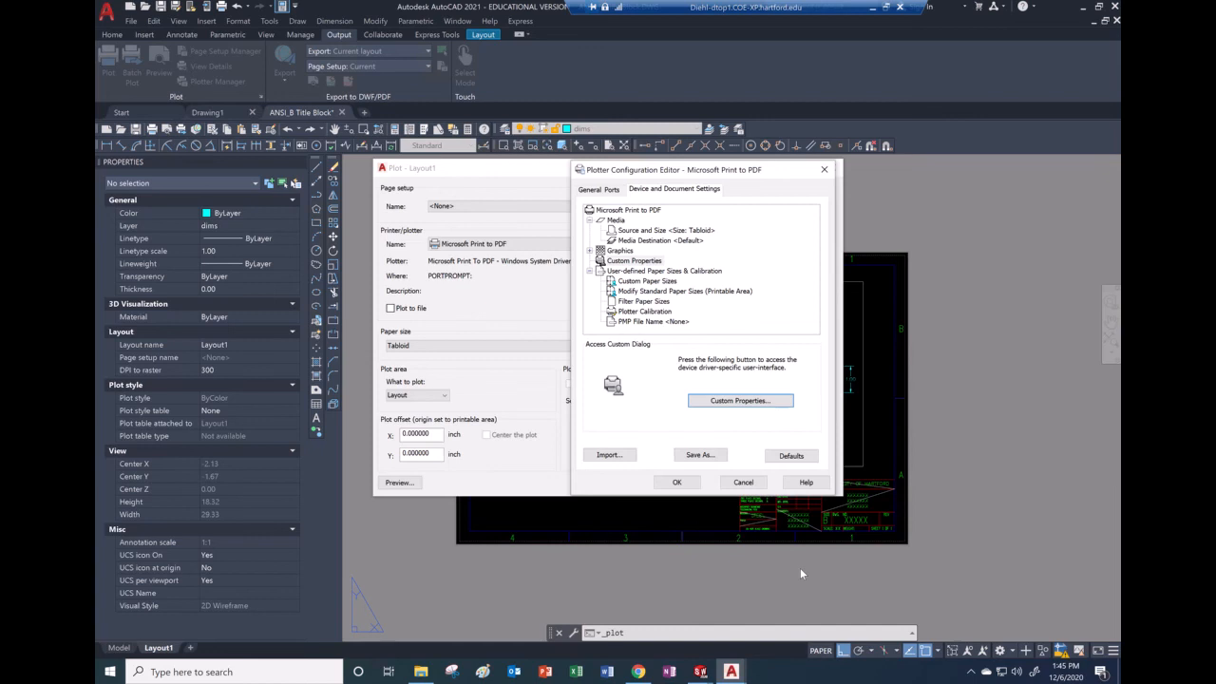
- Apply the plotter changes as a temporary PC3 file for this plot only, and set the plot style table to monochrome.ctb
{"action": "left_click", "coordinate": [680, 482]}
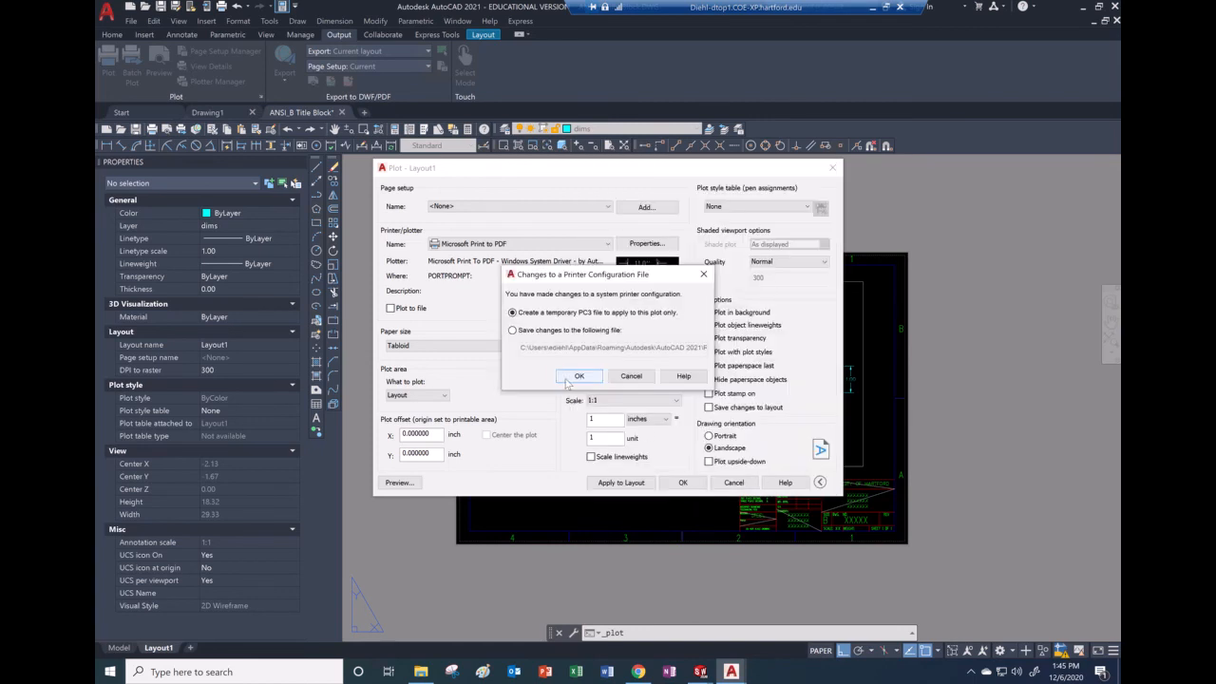
{"action": "left_click", "coordinate": [534, 332]}
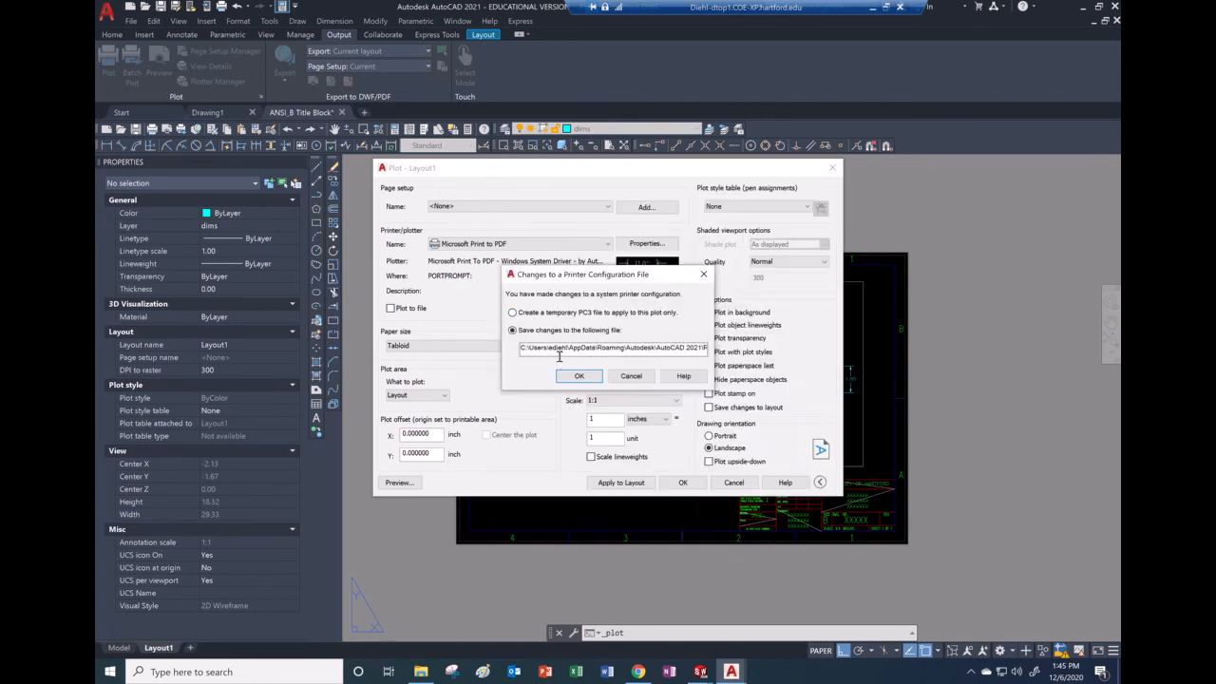
{"action": "left_click", "coordinate": [532, 317]}
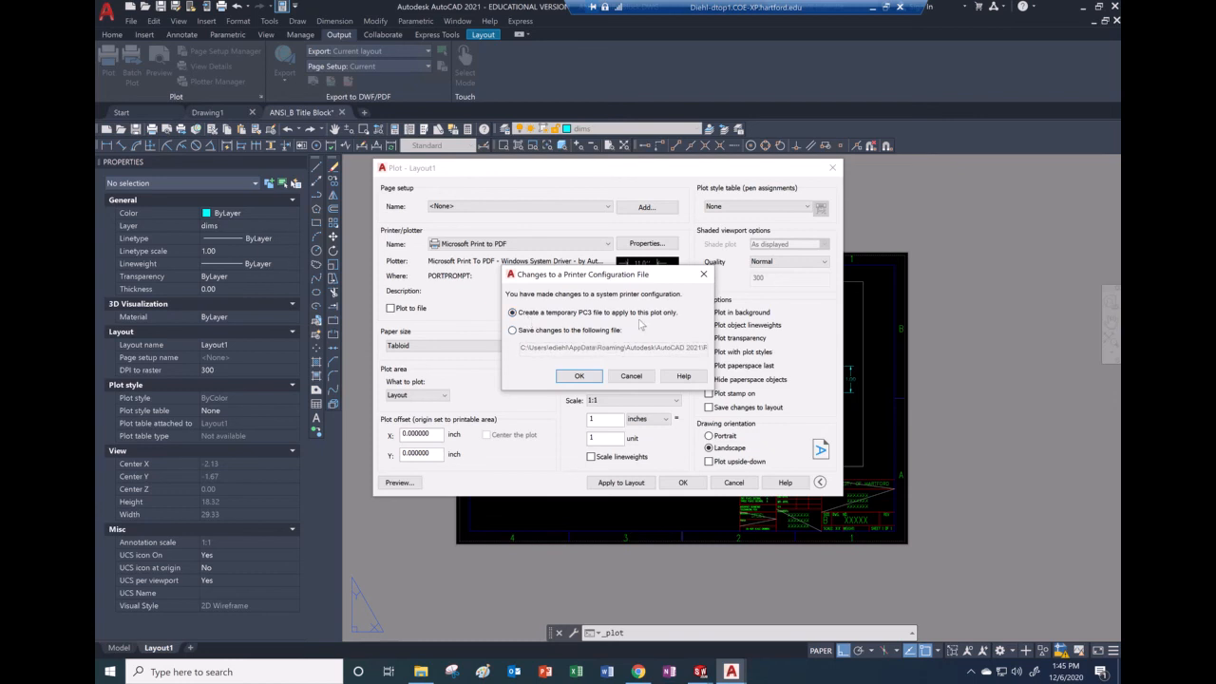
{"action": "left_click", "coordinate": [579, 377]}
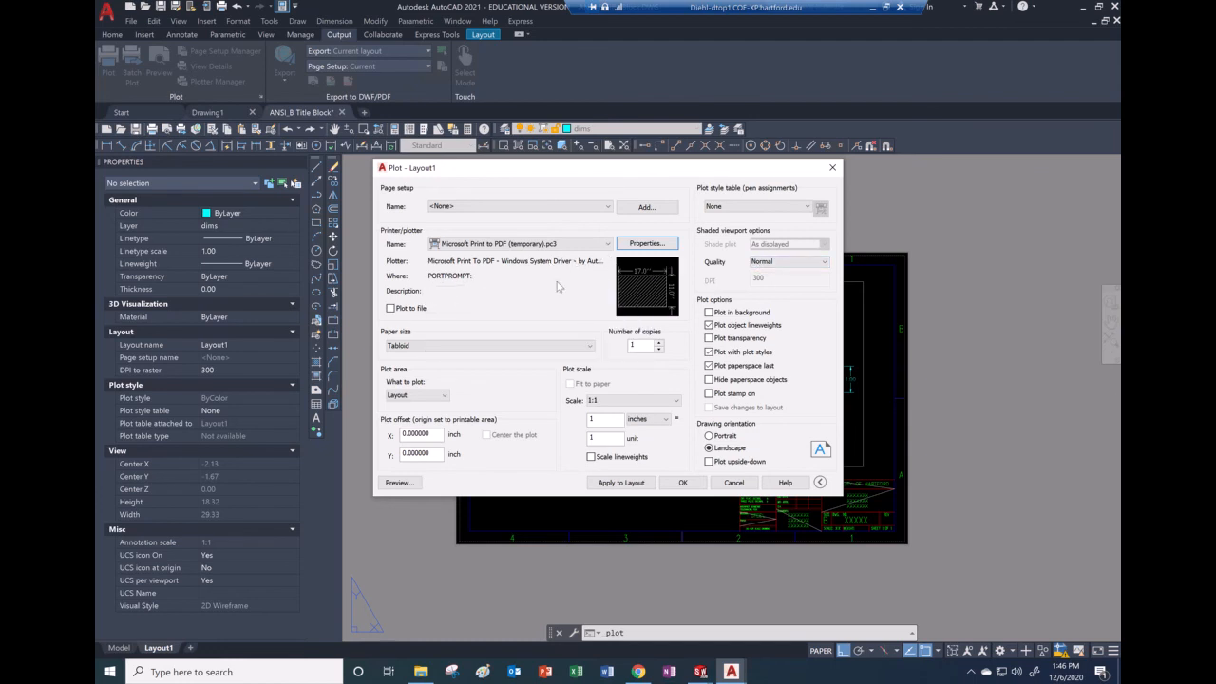
{"action": "left_click", "coordinate": [808, 207]}
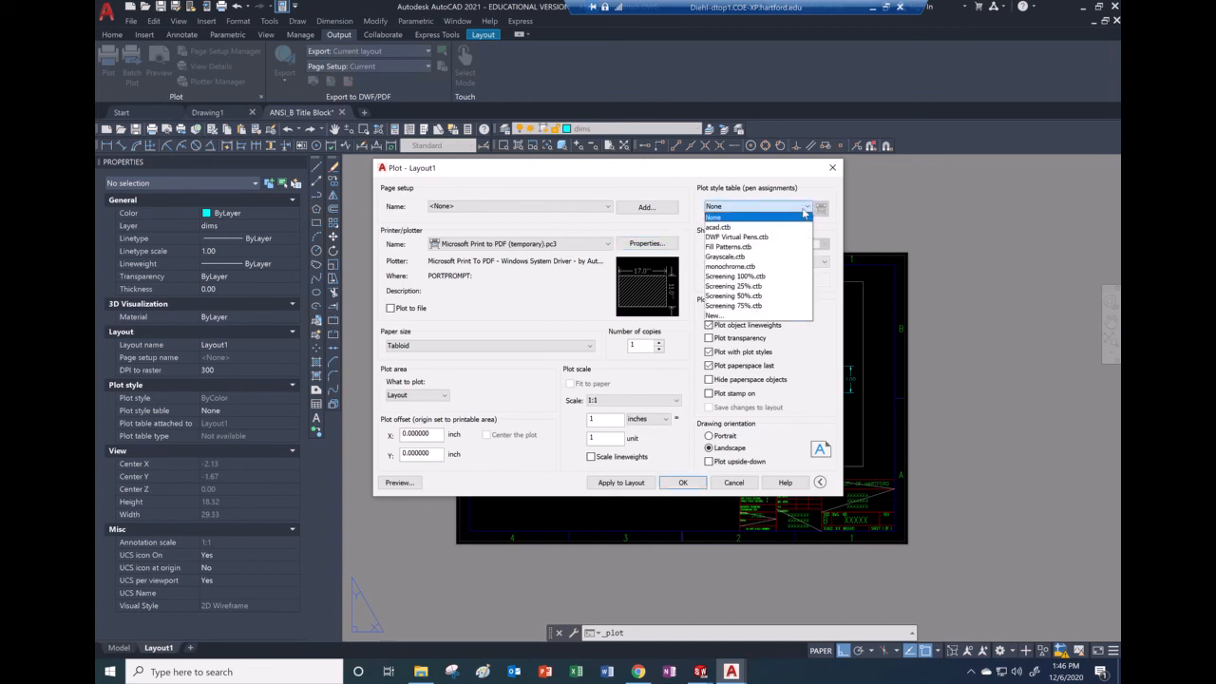
{"action": "left_click", "coordinate": [752, 268]}
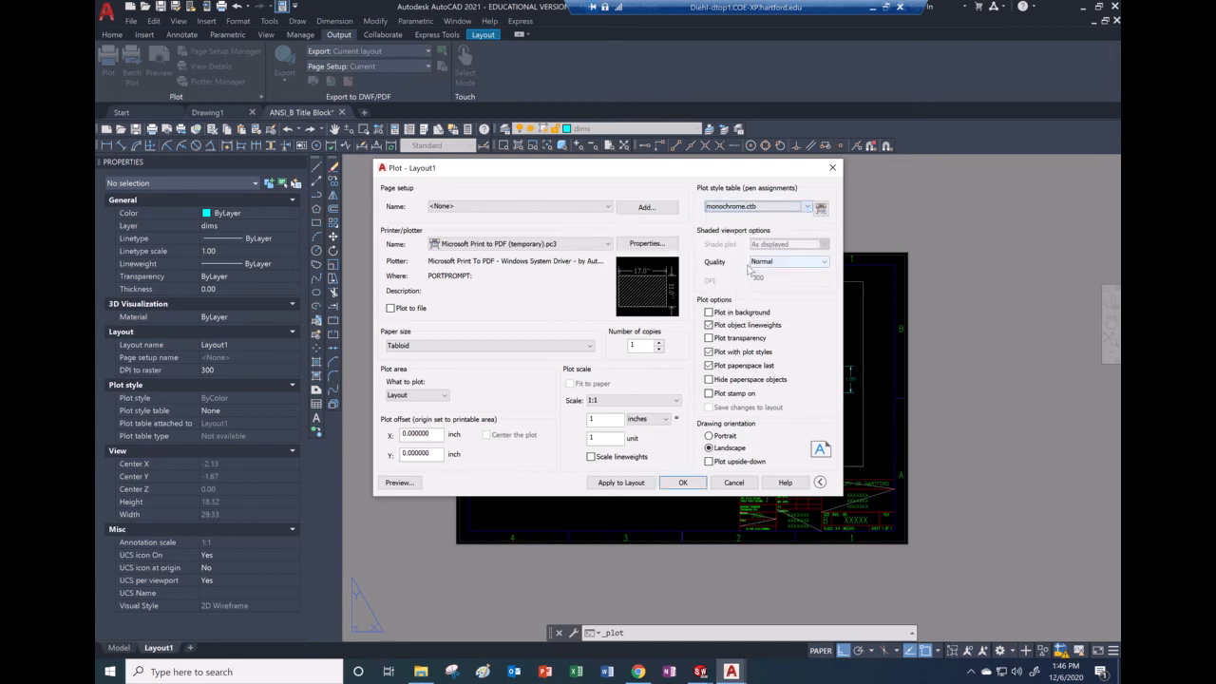
- Preview the Layout1 plot and print it to F20 ME370 HW12 Example AutoCAD.pdf in the F20 ME370 Assignments folder
{"action": "left_click", "coordinate": [399, 482]}
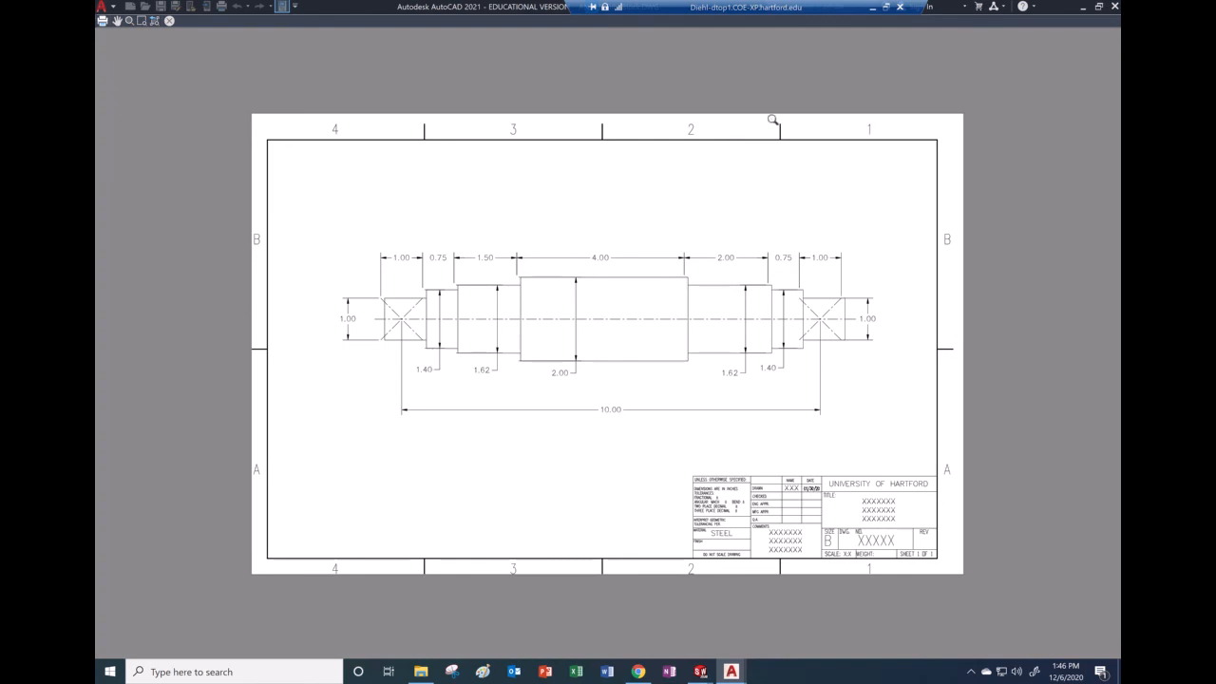
{"action": "left_click", "coordinate": [102, 21]}
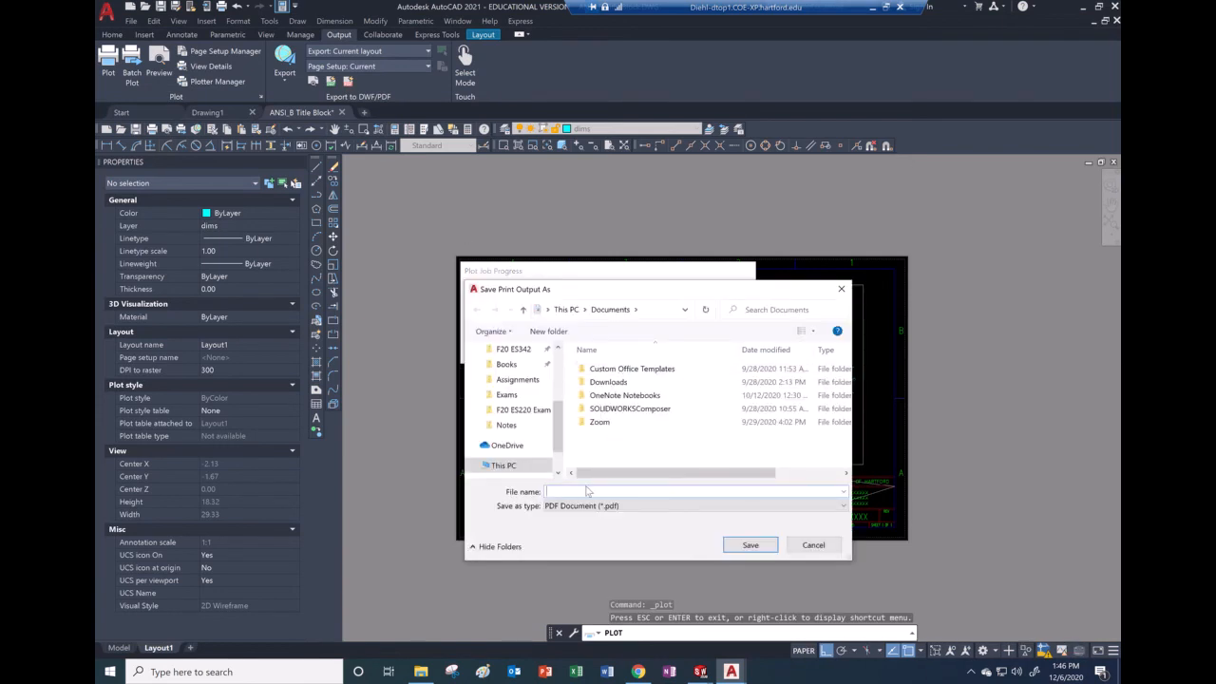
{"action": "scroll", "coordinate": [513, 383], "scroll_direction": "up", "scroll_amount": 1}
{"action": "left_click", "coordinate": [515, 348]}
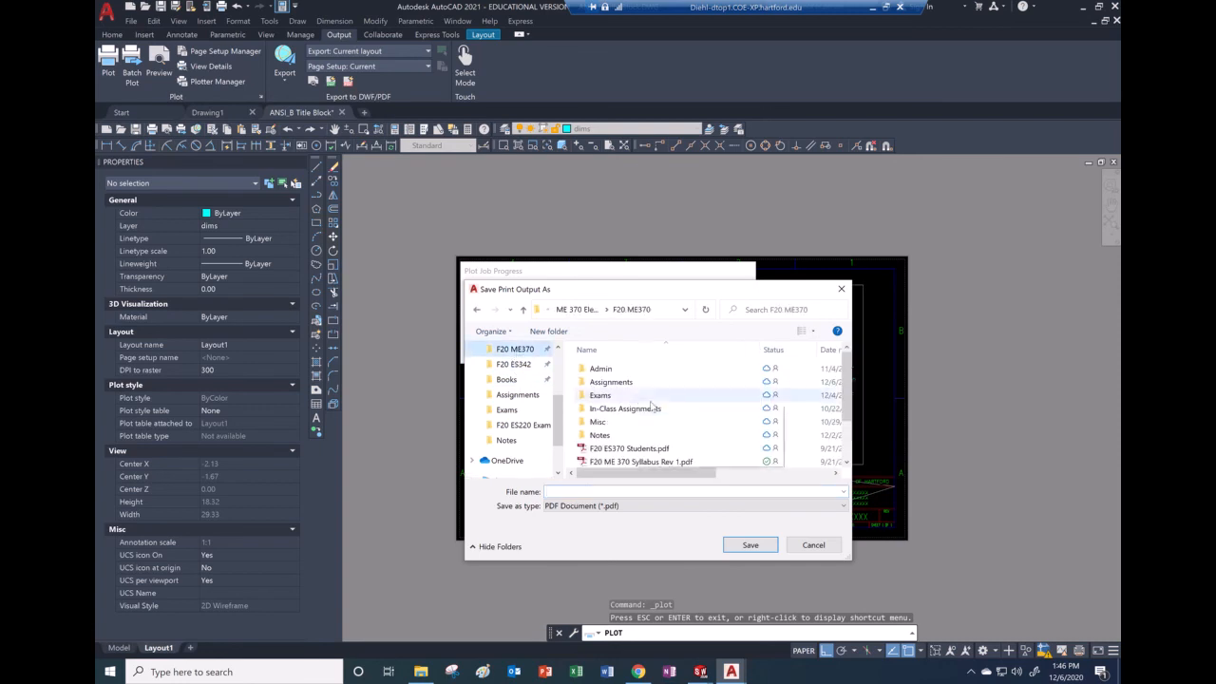
{"action": "double_click", "coordinate": [611, 382]}
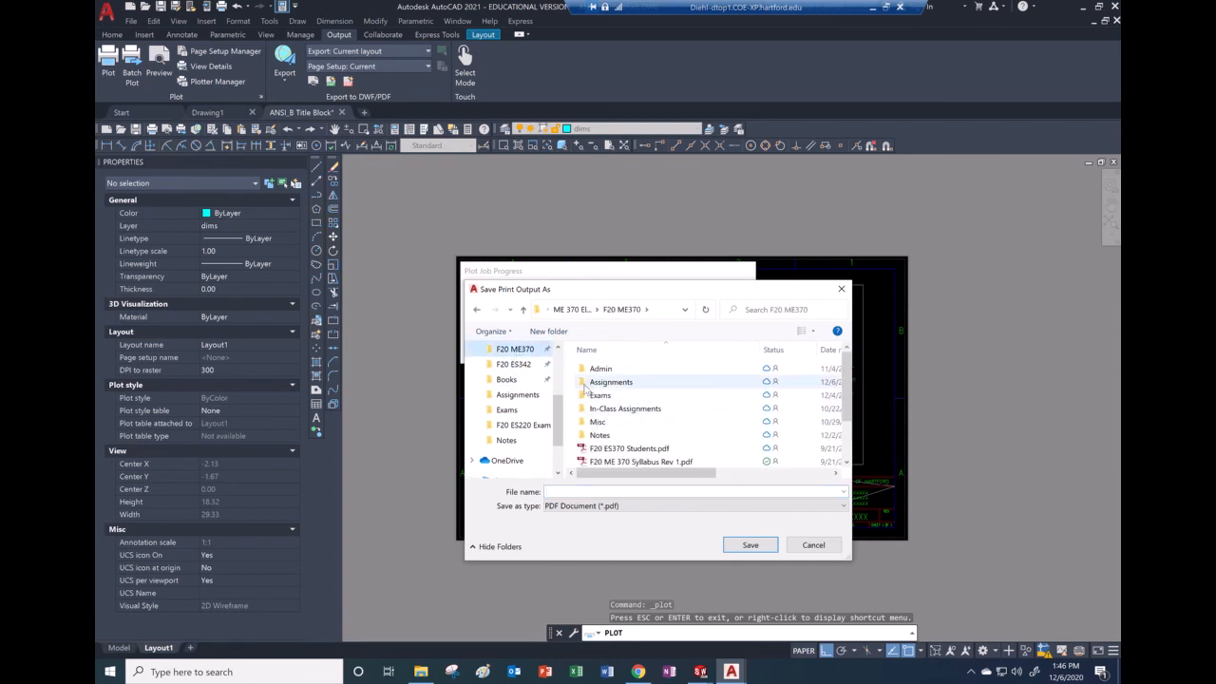
{"action": "scroll", "coordinate": [609, 402], "scroll_direction": "down", "scroll_amount": 5}
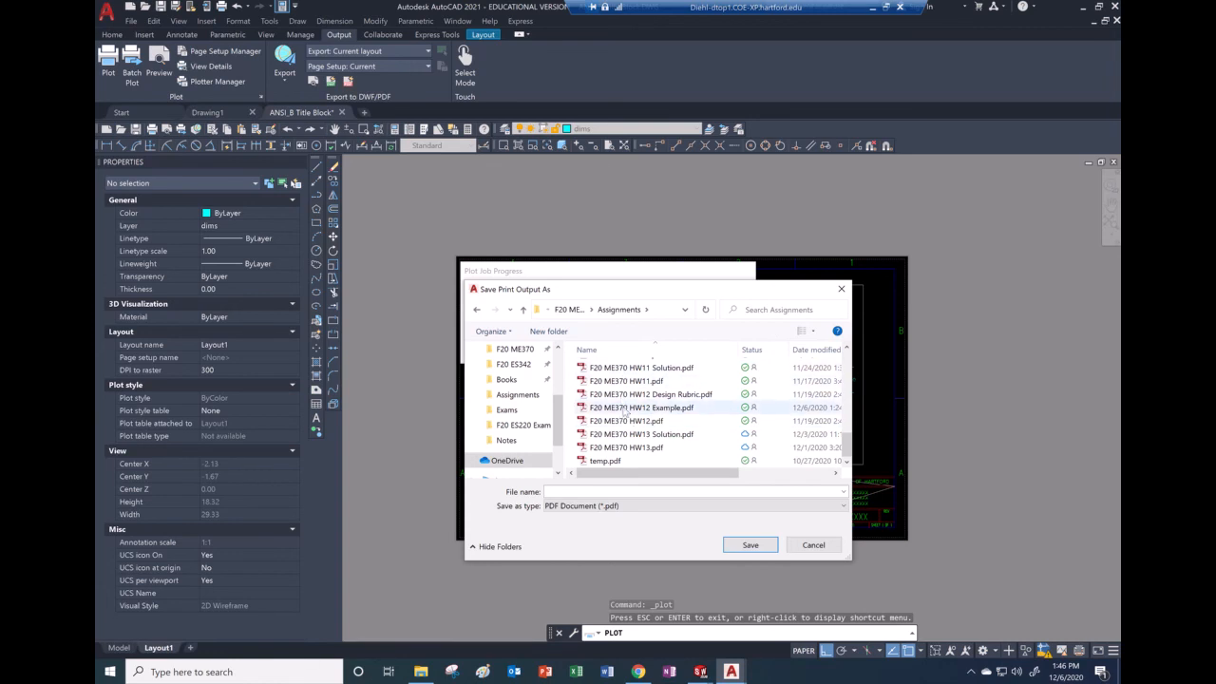
{"action": "left_click", "coordinate": [625, 408]}
{"action": "left_click", "coordinate": [635, 491]}
{"action": "left_click", "coordinate": [641, 491]}
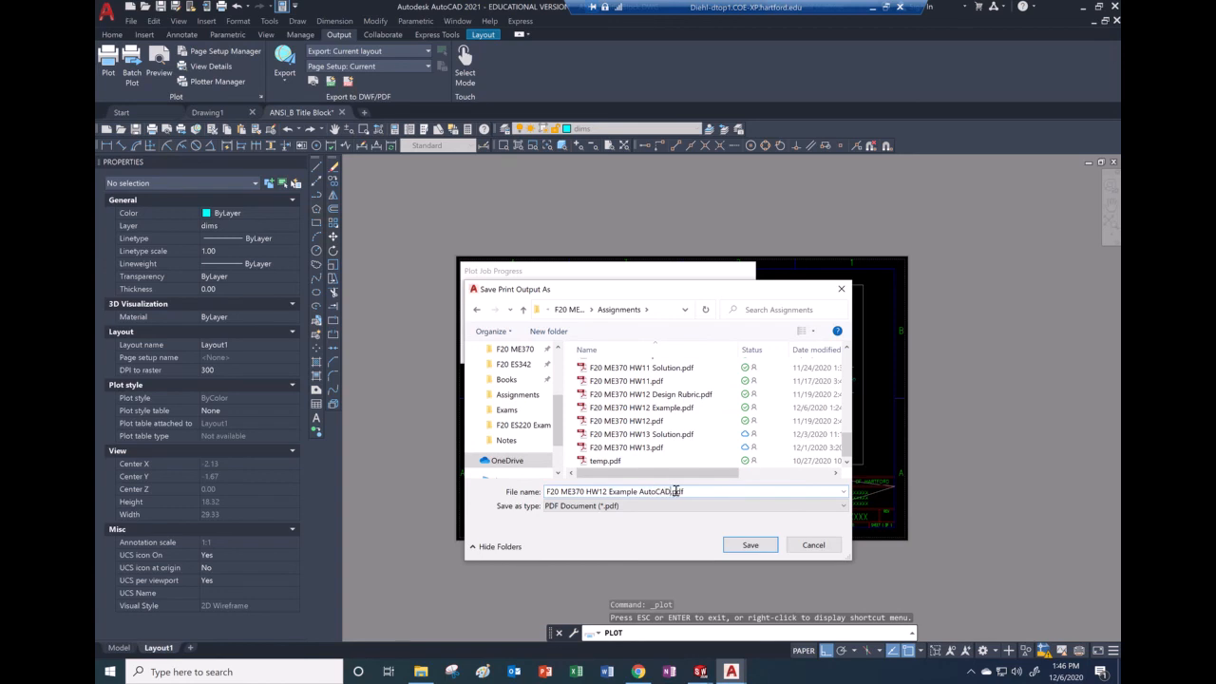
{"action": "left_click", "coordinate": [751, 545]}
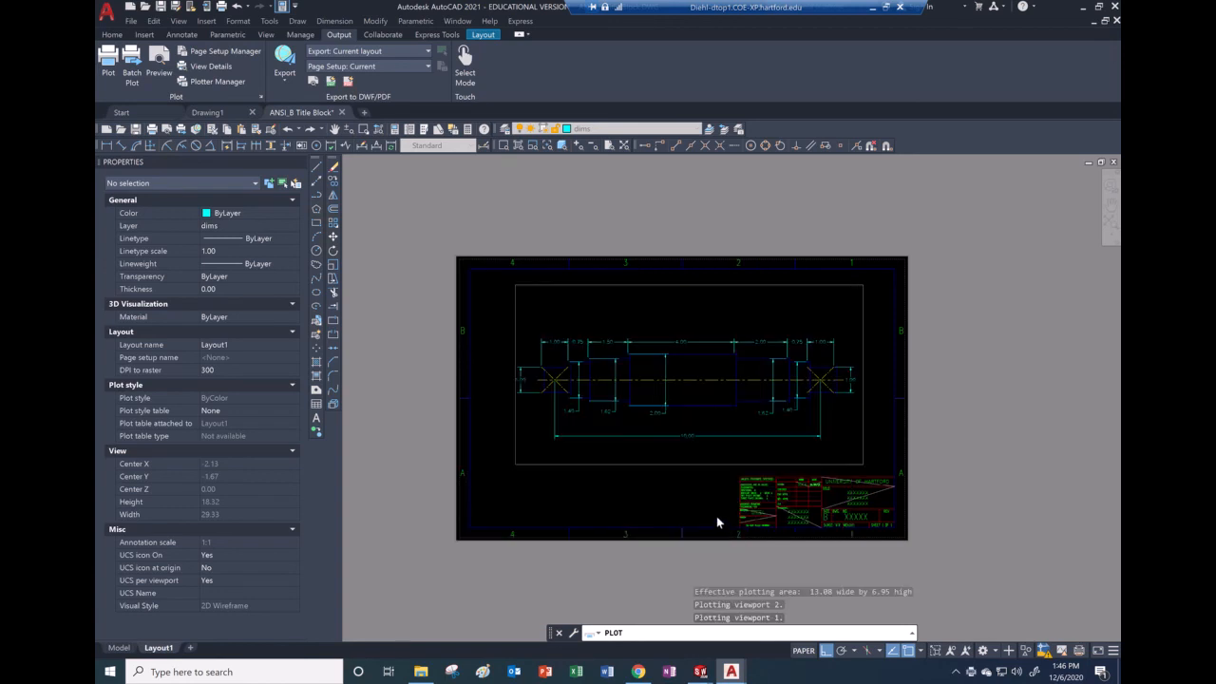
- Switch to File Explorer and open F20 ME370 HW12 Example AutoCAD.pdf from the F20 ME370 Assignments folder
{"action": "left_click", "coordinate": [422, 671]}
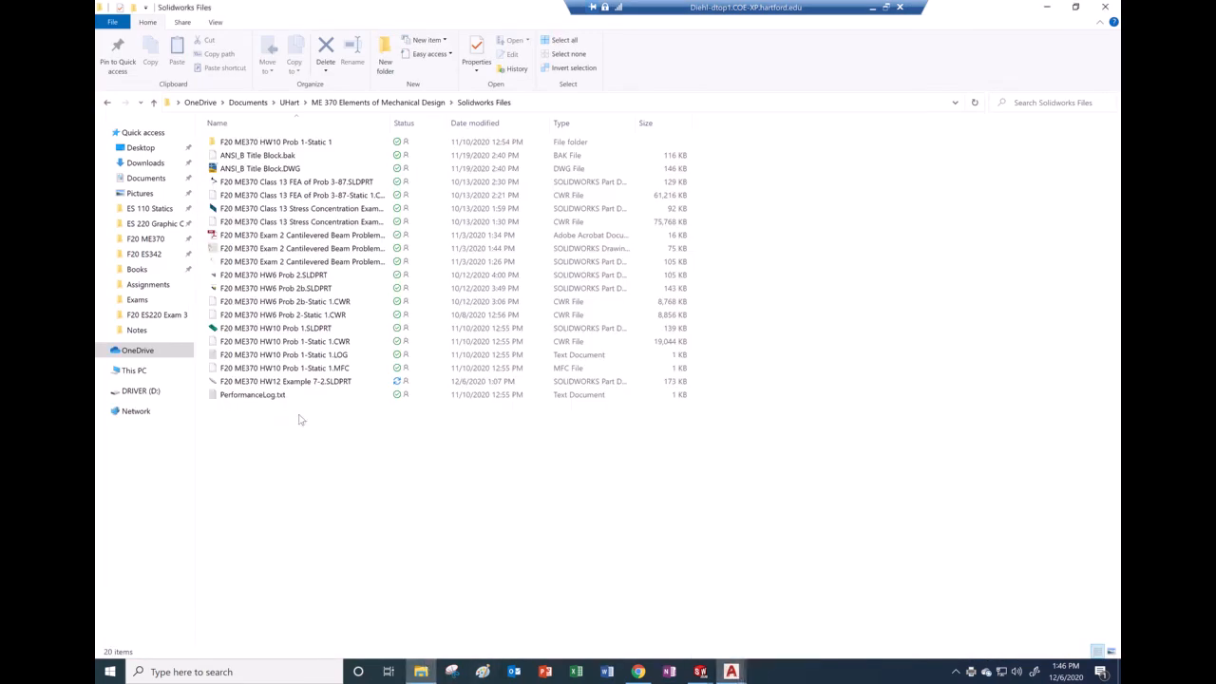
{"action": "left_click", "coordinate": [375, 102]}
{"action": "left_click", "coordinate": [221, 182]}
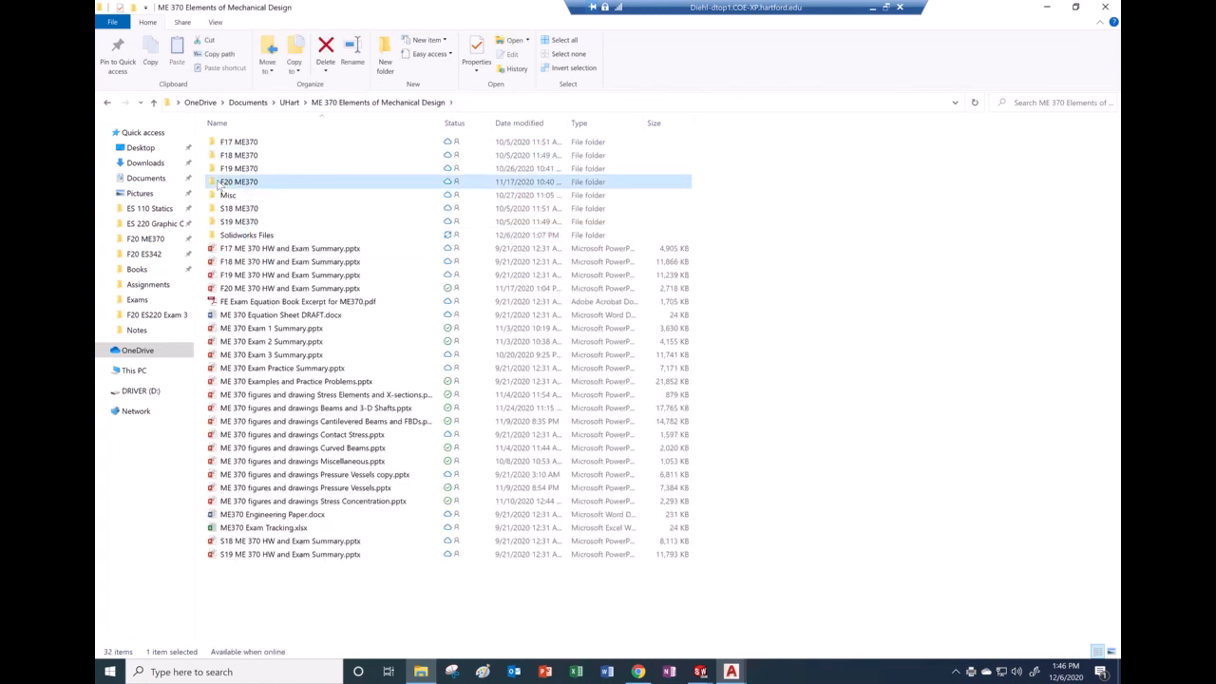
{"action": "double_click", "coordinate": [220, 182]}
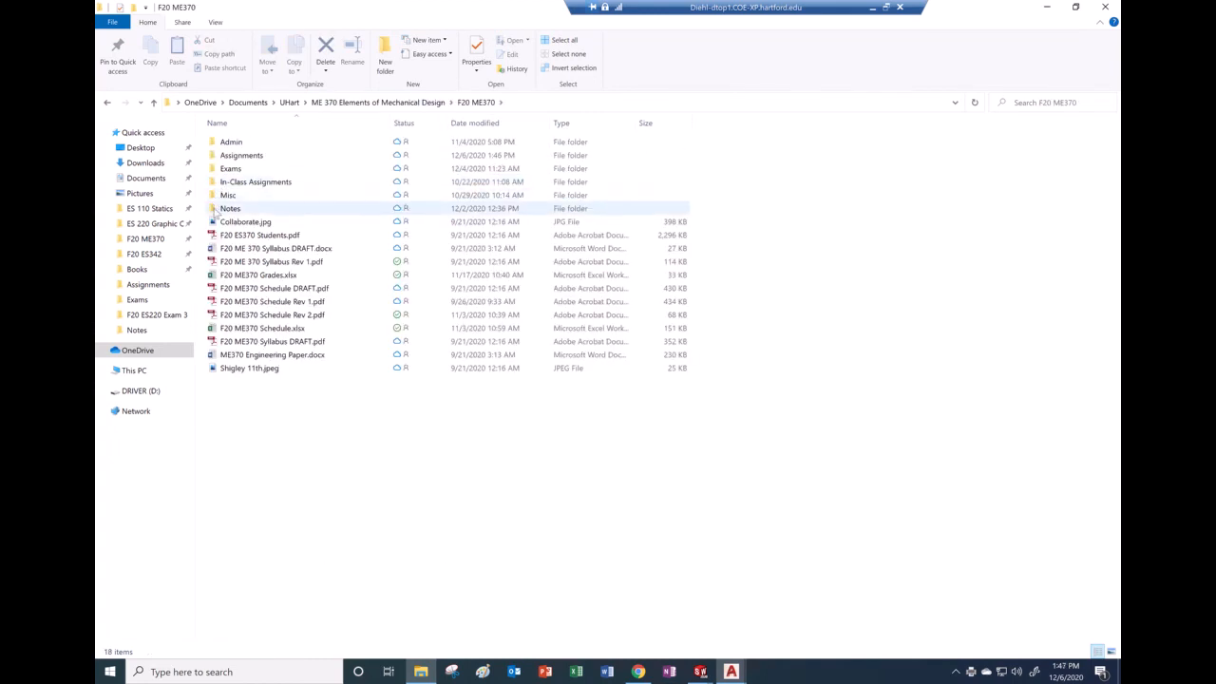
{"action": "double_click", "coordinate": [239, 154]}
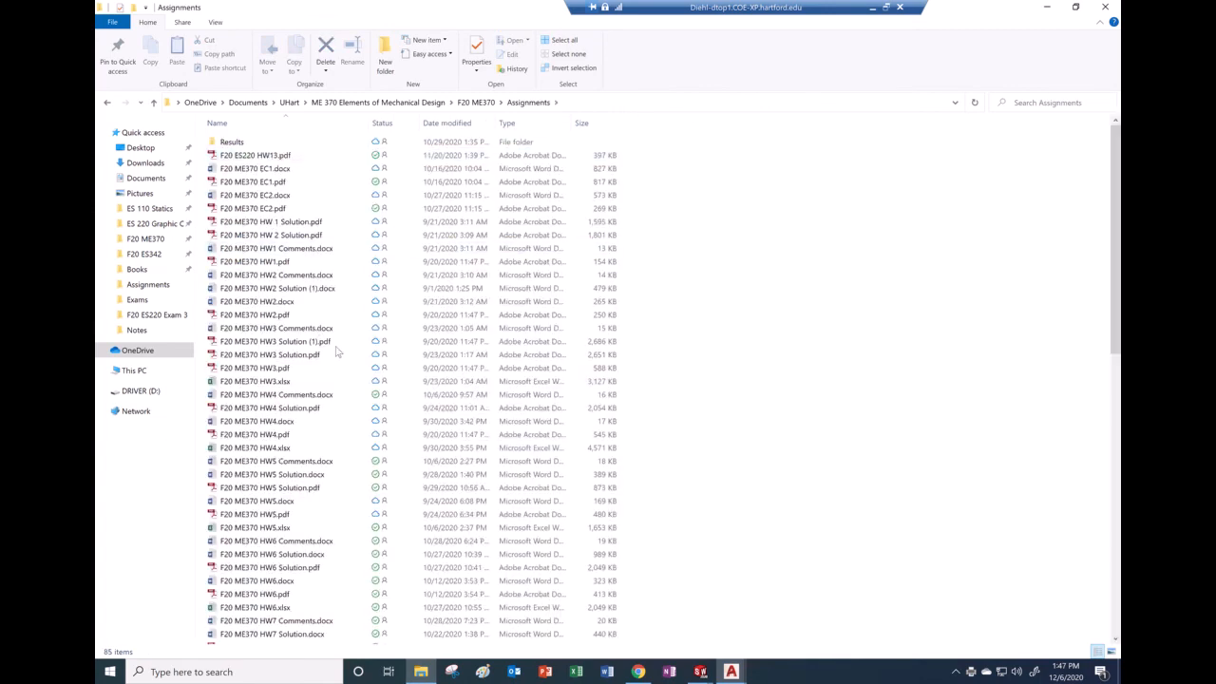
{"action": "scroll", "coordinate": [316, 327], "scroll_direction": "down", "scroll_amount": 15}
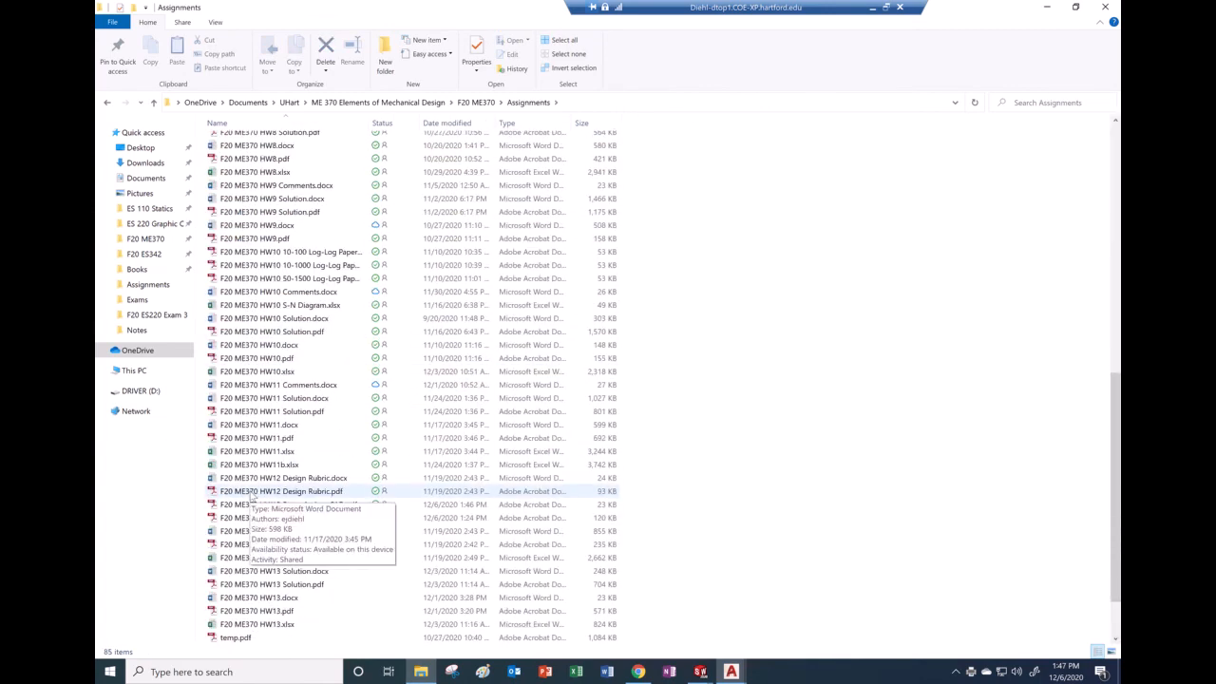
{"action": "left_click", "coordinate": [215, 507]}
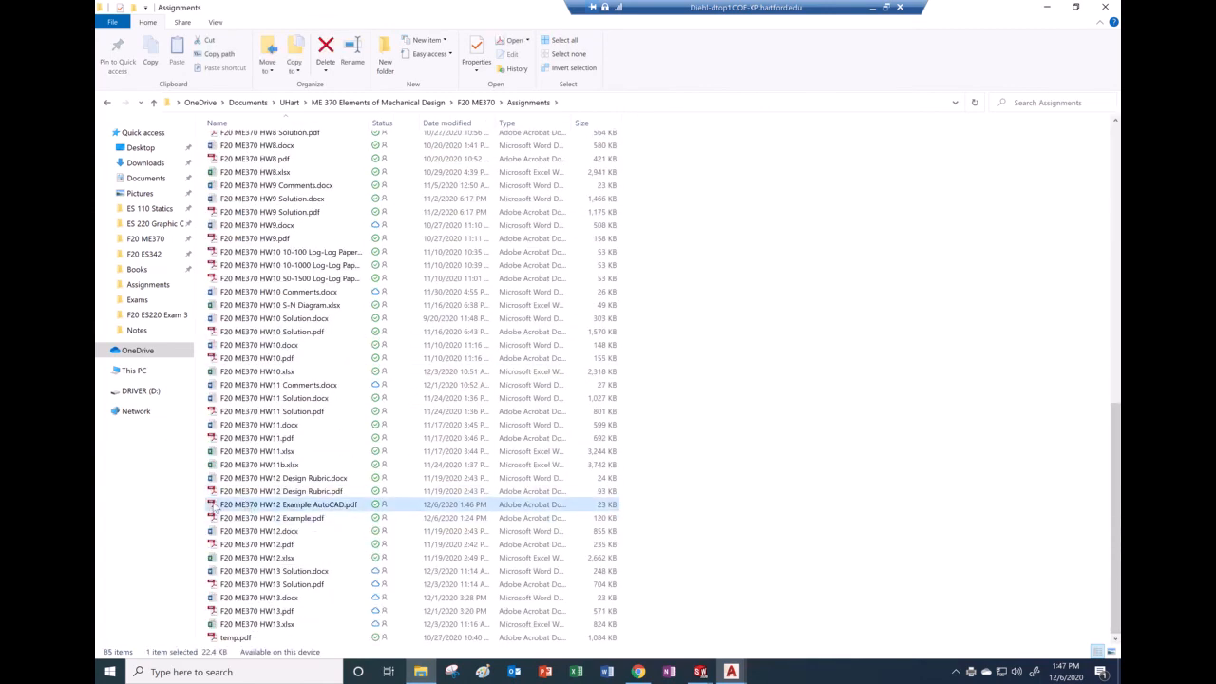
{"action": "double_click", "coordinate": [216, 506]}
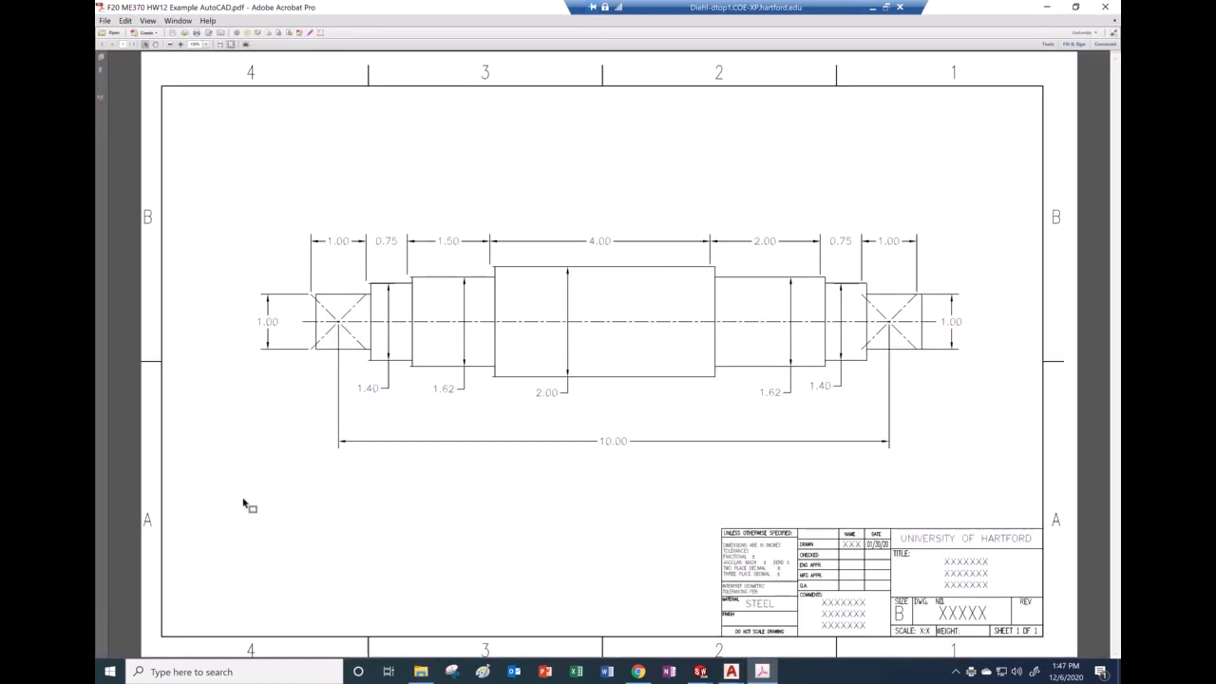
- Open F20 ME370 HW12 Example.pdf to compare it with the AutoCAD plot, and close the AutoCAD PDF
{"action": "left_click", "coordinate": [421, 675]}
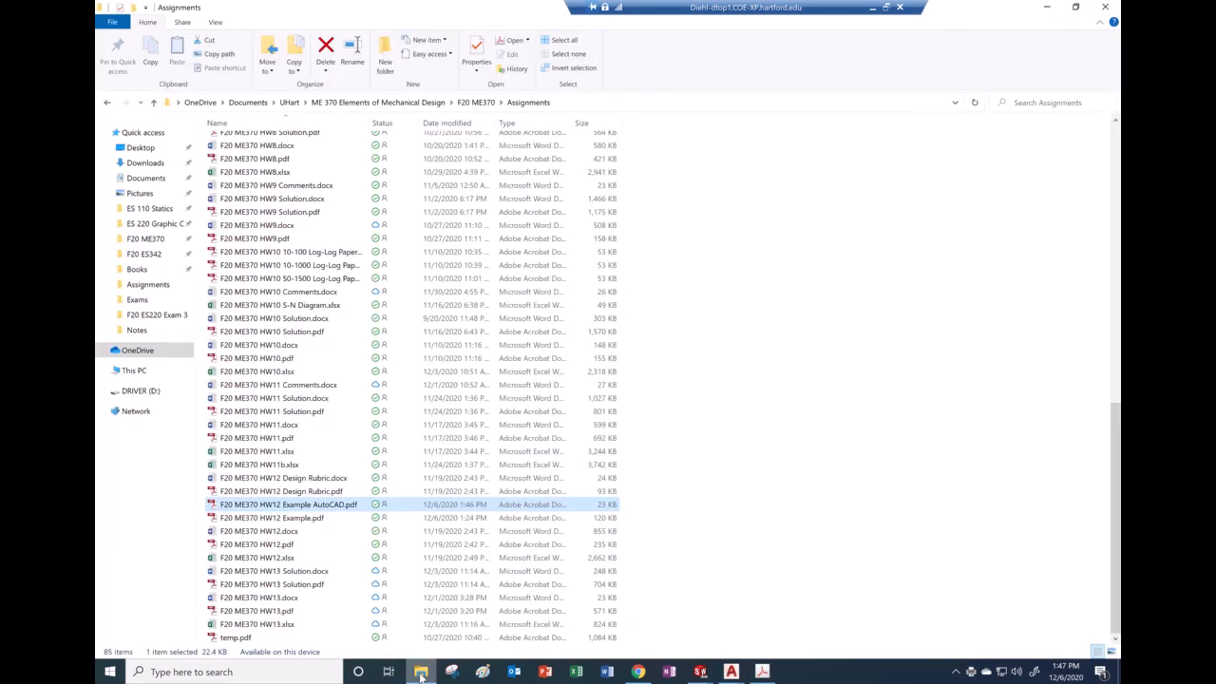
{"action": "left_click", "coordinate": [254, 520]}
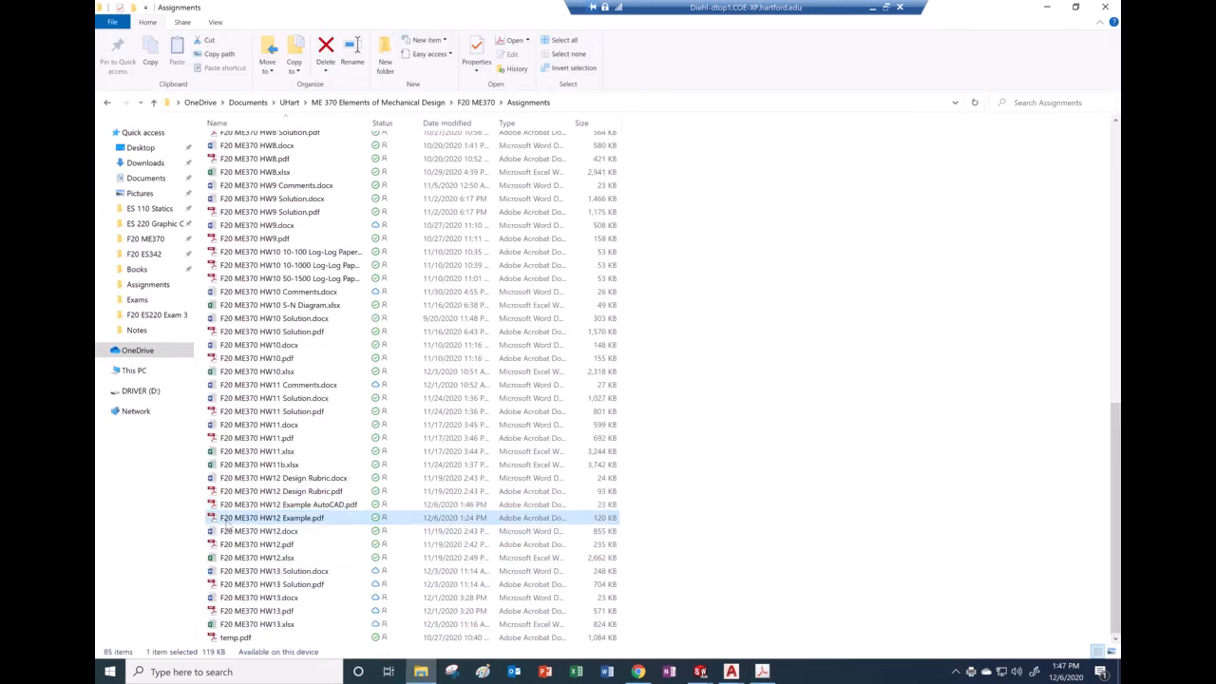
{"action": "double_click", "coordinate": [218, 521]}
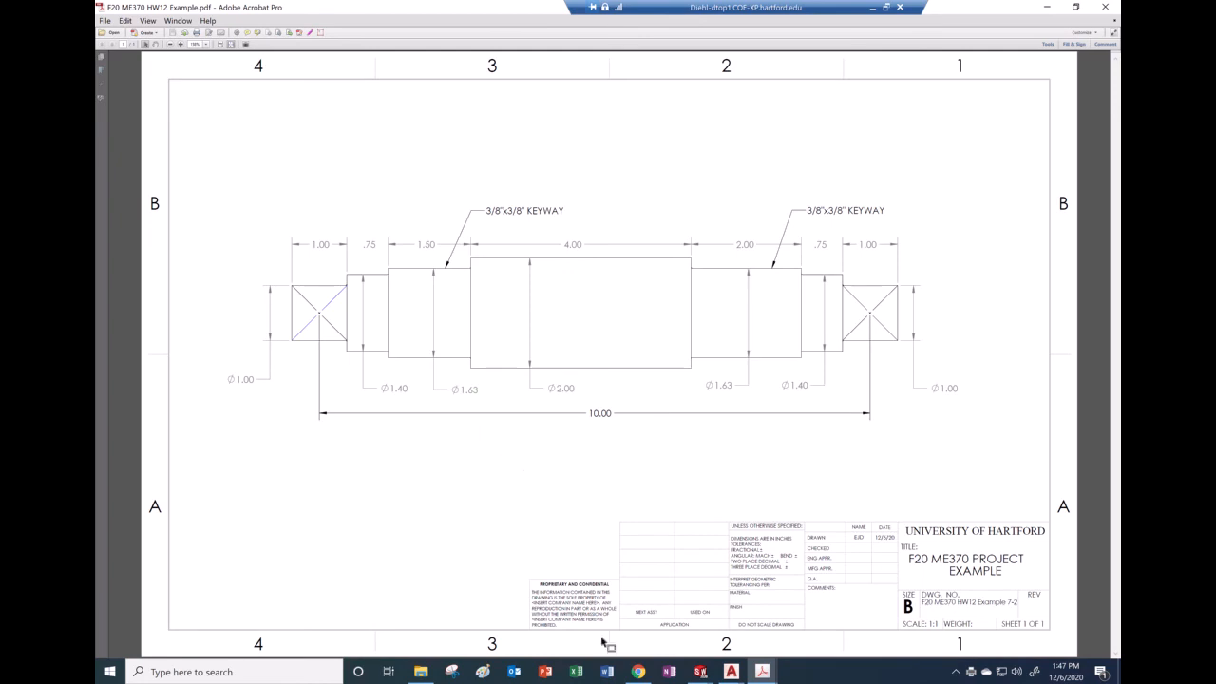
{"action": "mouse_move", "coordinate": [761, 671]}
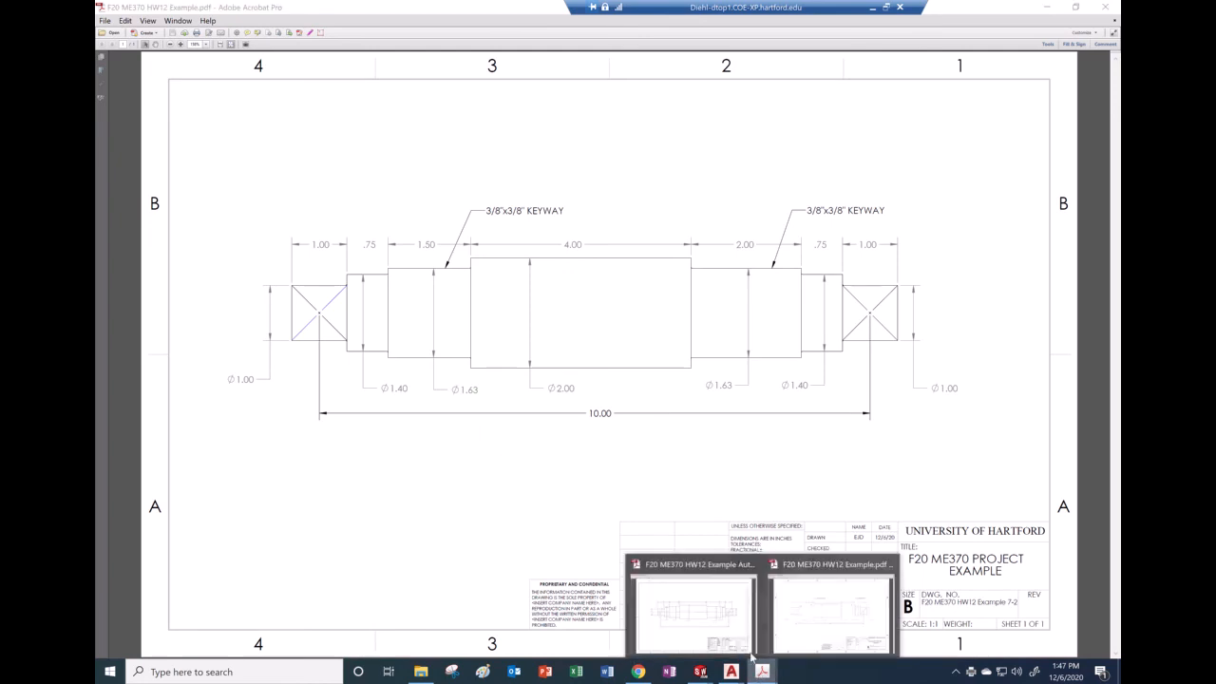
{"action": "left_click", "coordinate": [730, 638]}
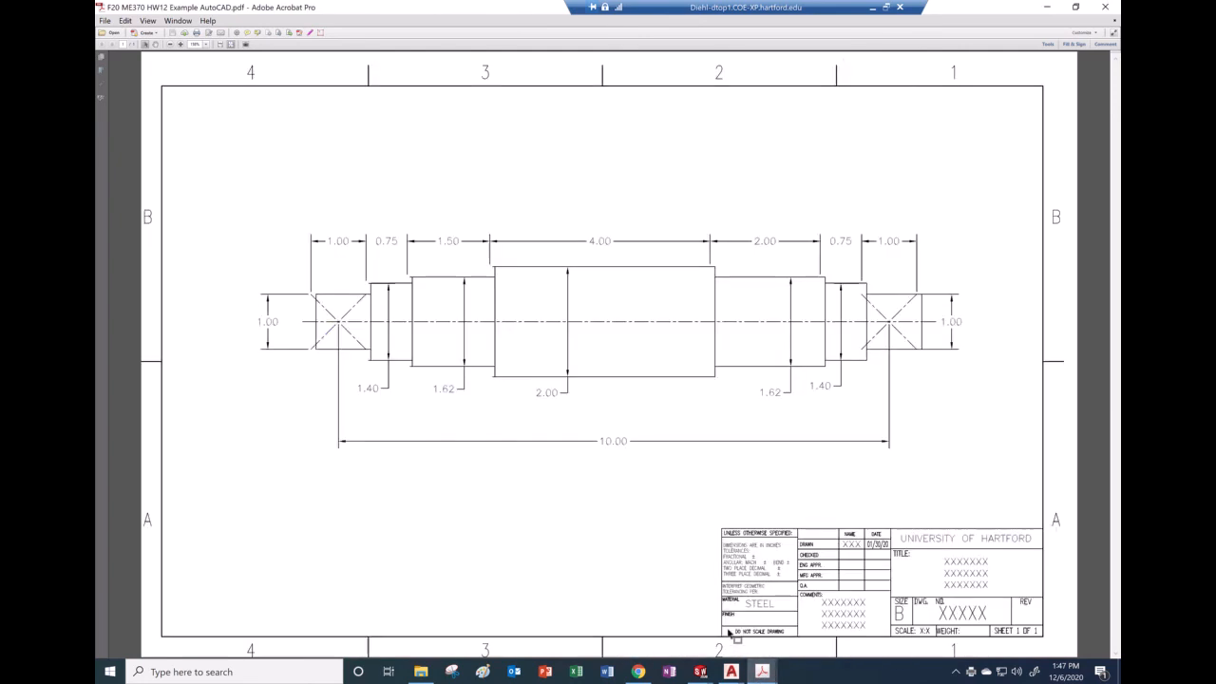
{"action": "left_click", "coordinate": [761, 672]}
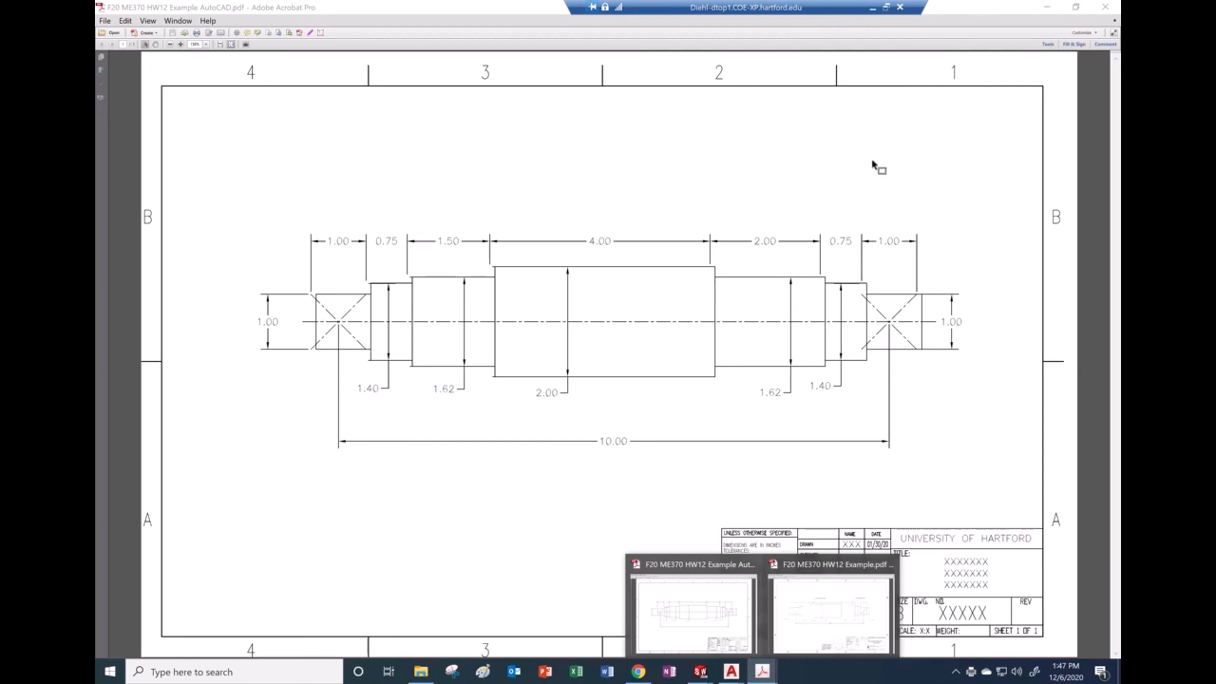
{"action": "left_click", "coordinate": [1107, 9]}
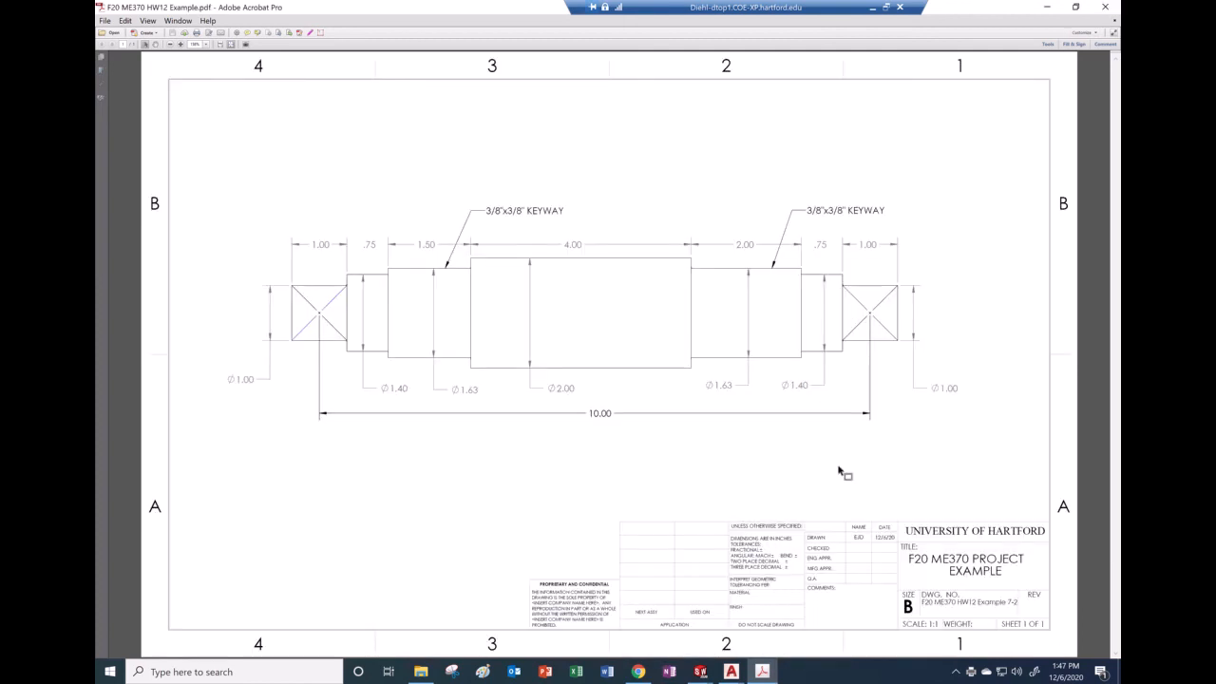
- Switch to SOLIDWORKS and view the drawing sheet of the F20 ME370 HW12 Example 7-2 shaft
{"action": "left_click", "coordinate": [700, 672]}
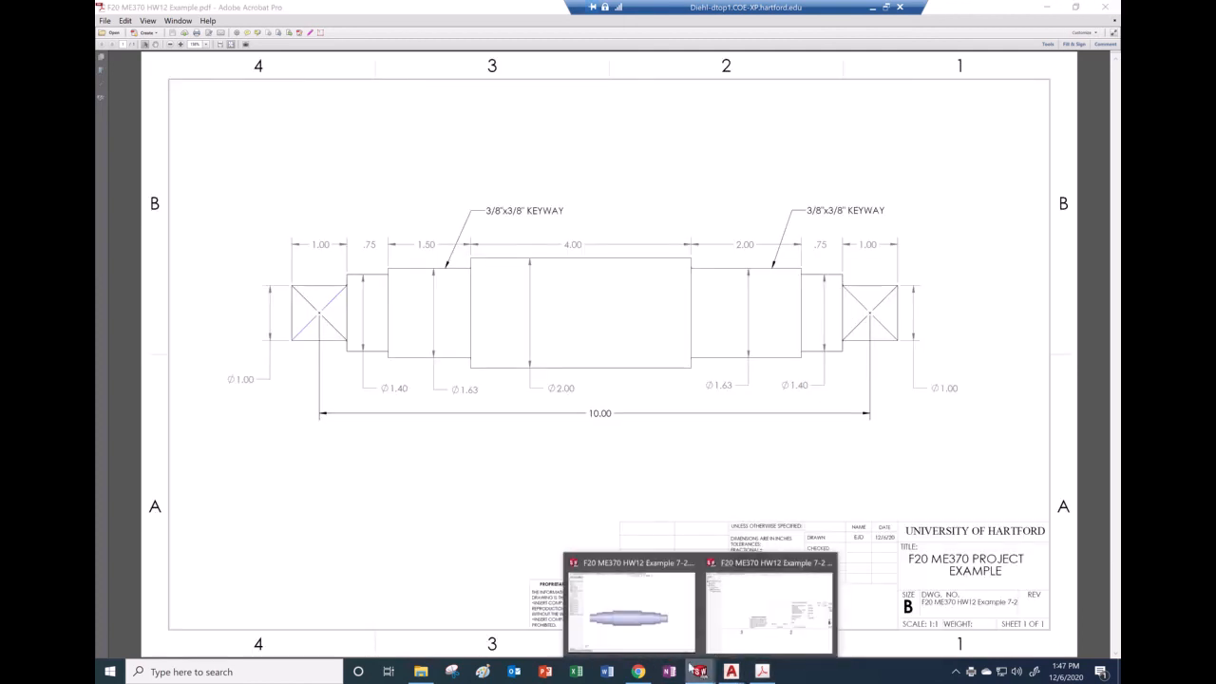
{"action": "mouse_move", "coordinate": [667, 643]}
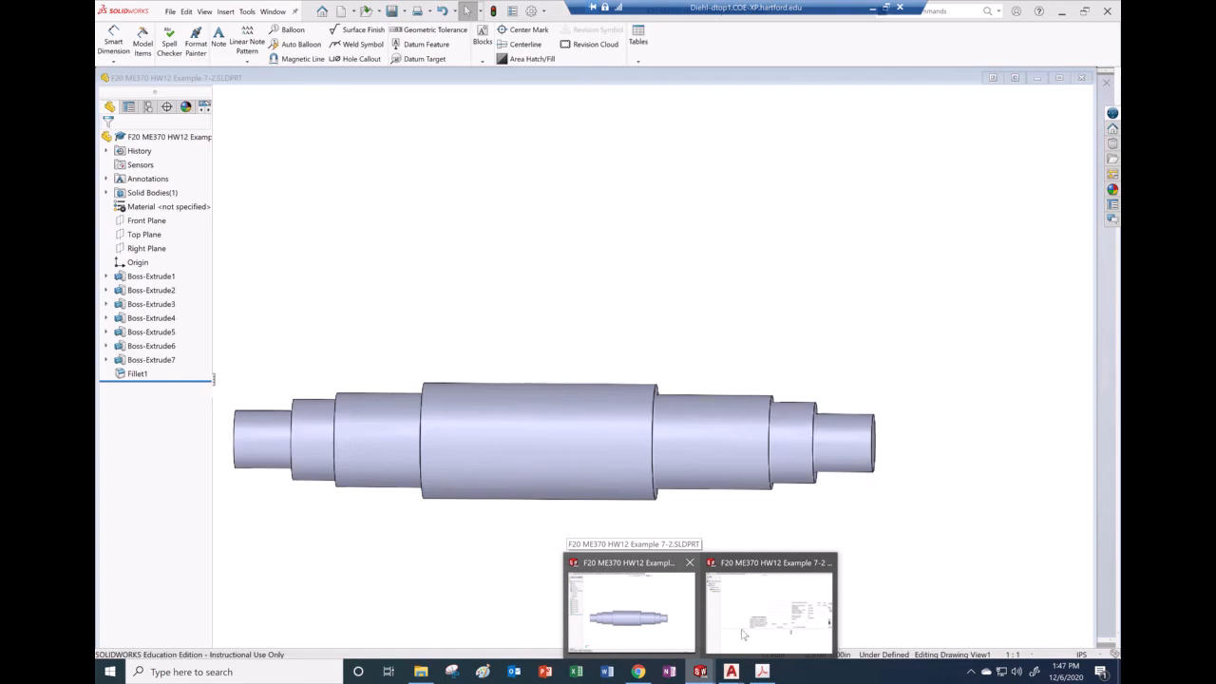
{"action": "left_click", "coordinate": [744, 635]}
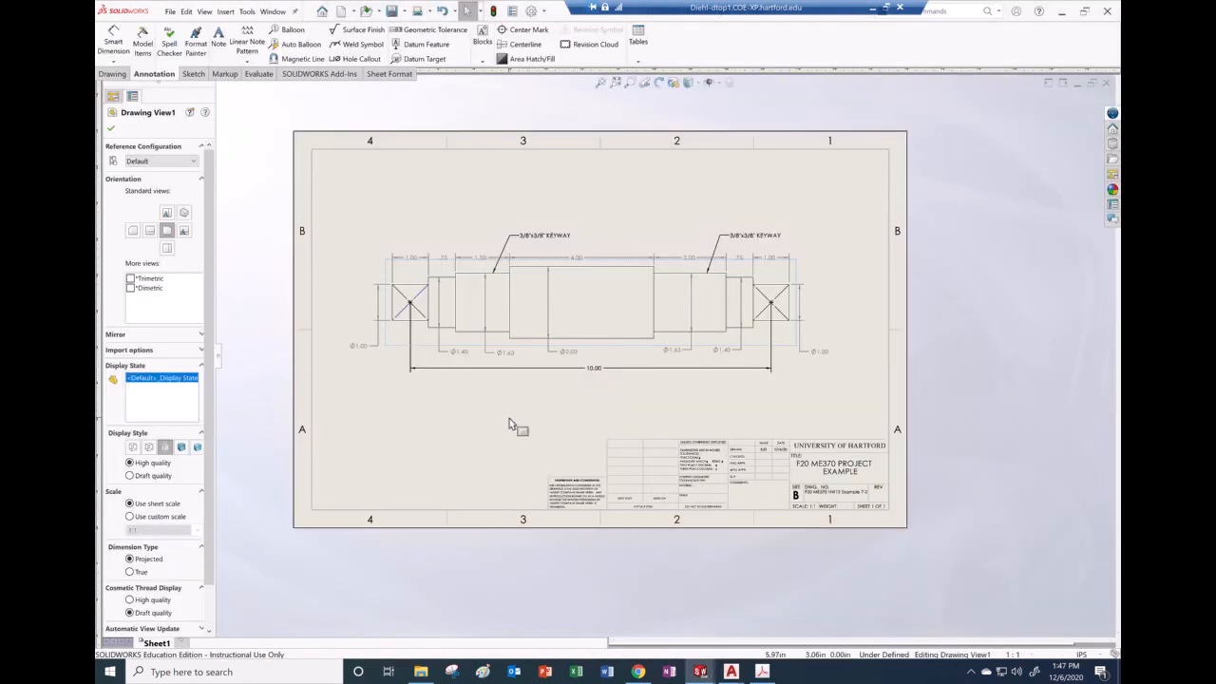
- In AutoCAD's ANSI_B Title Block drawing, move the viewport so the shaft's lower-left corner meets the end of the diagonal centerline
{"action": "mouse_move", "coordinate": [731, 675]}
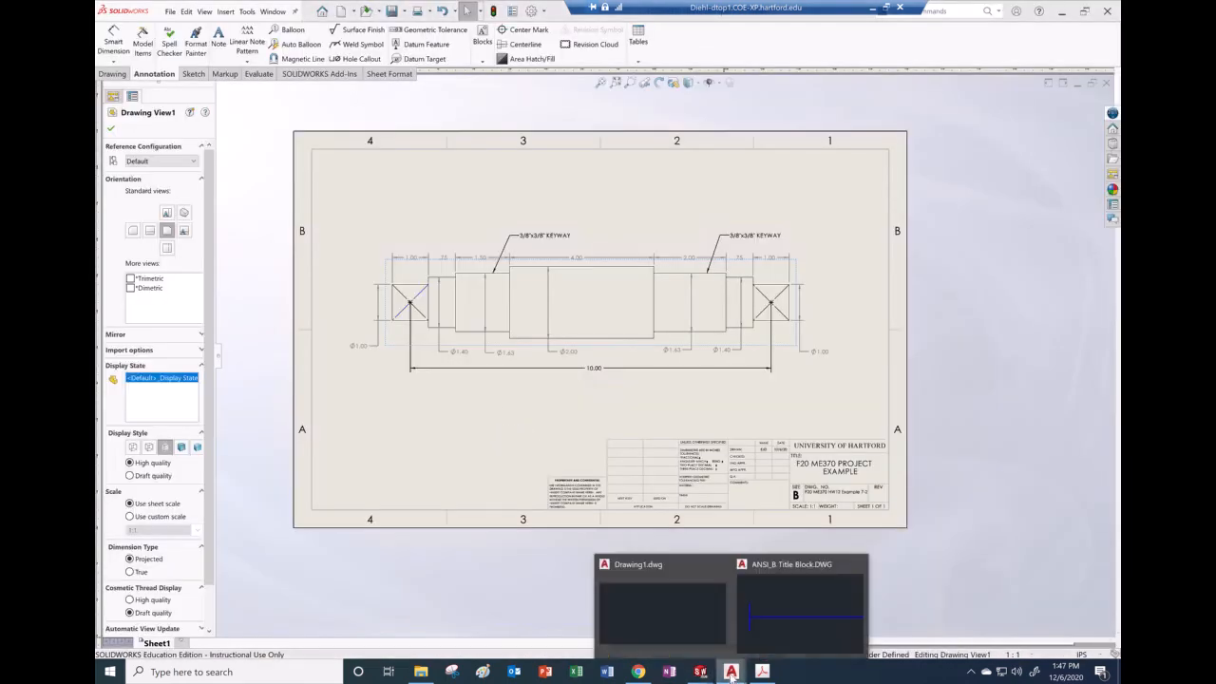
{"action": "left_click", "coordinate": [772, 638]}
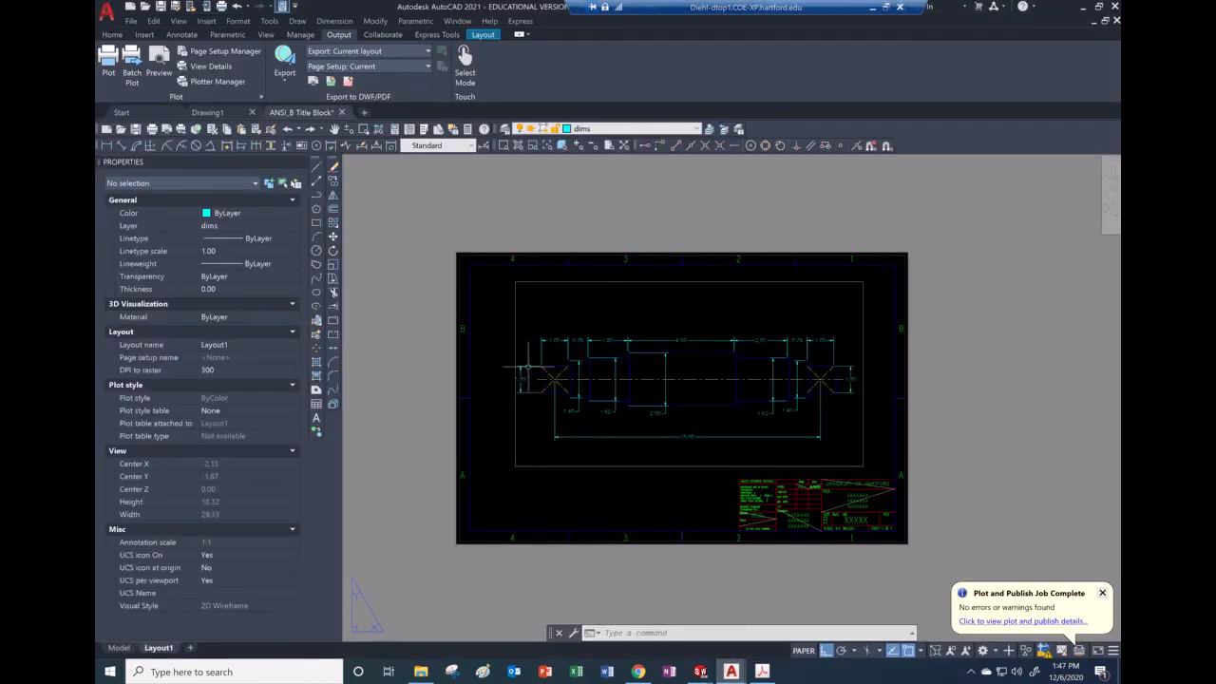
{"action": "scroll", "coordinate": [529, 367], "scroll_direction": "down", "scroll_amount": 6}
{"action": "scroll", "coordinate": [532, 367], "scroll_direction": "up", "scroll_amount": 13}
{"action": "scroll", "coordinate": [532, 367], "scroll_direction": "down", "scroll_amount": 2}
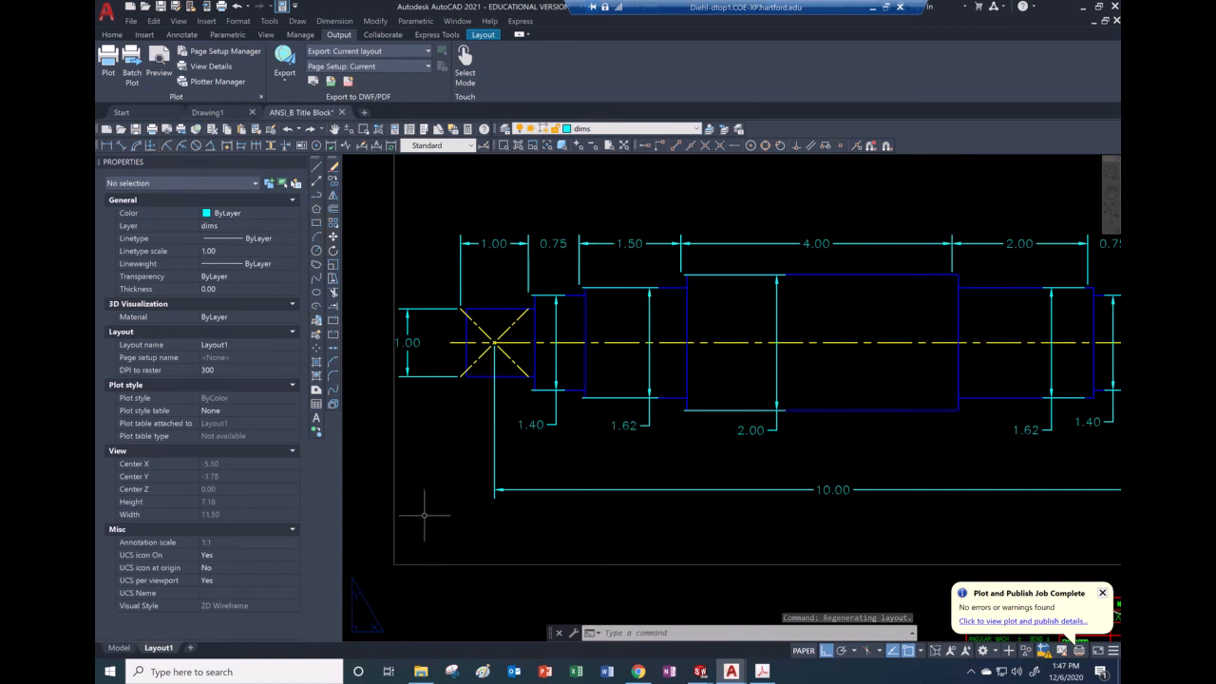
{"action": "left_click", "coordinate": [395, 564]}
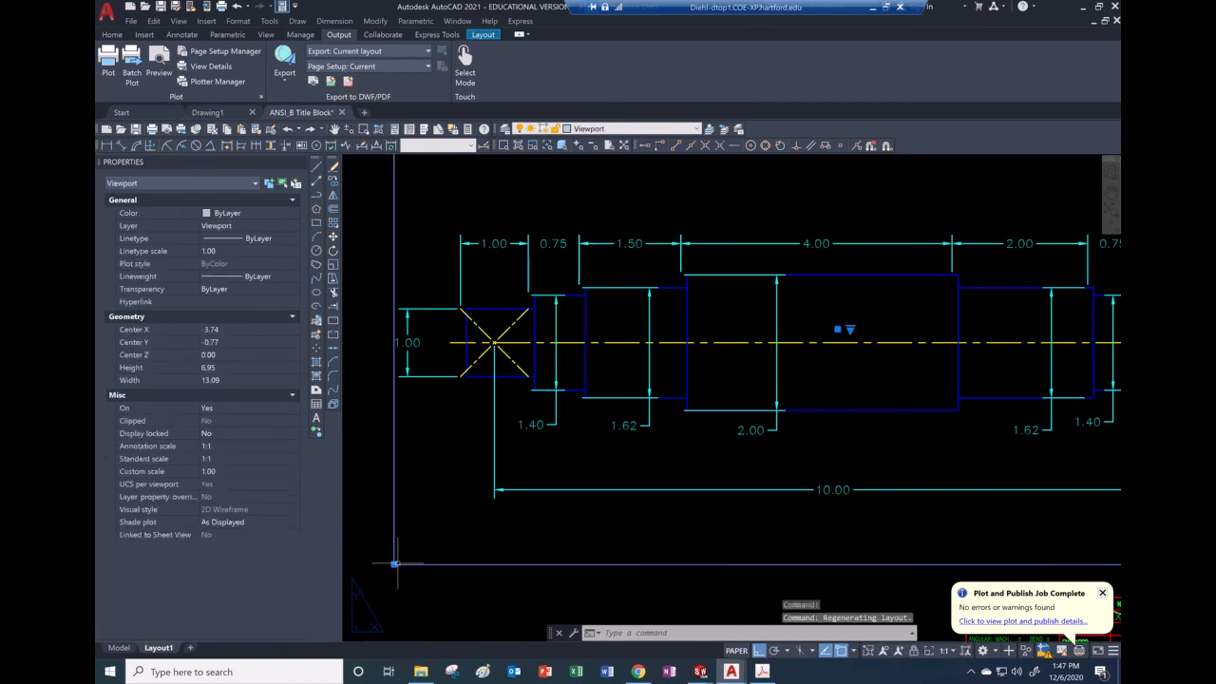
{"action": "left_click", "coordinate": [334, 237]}
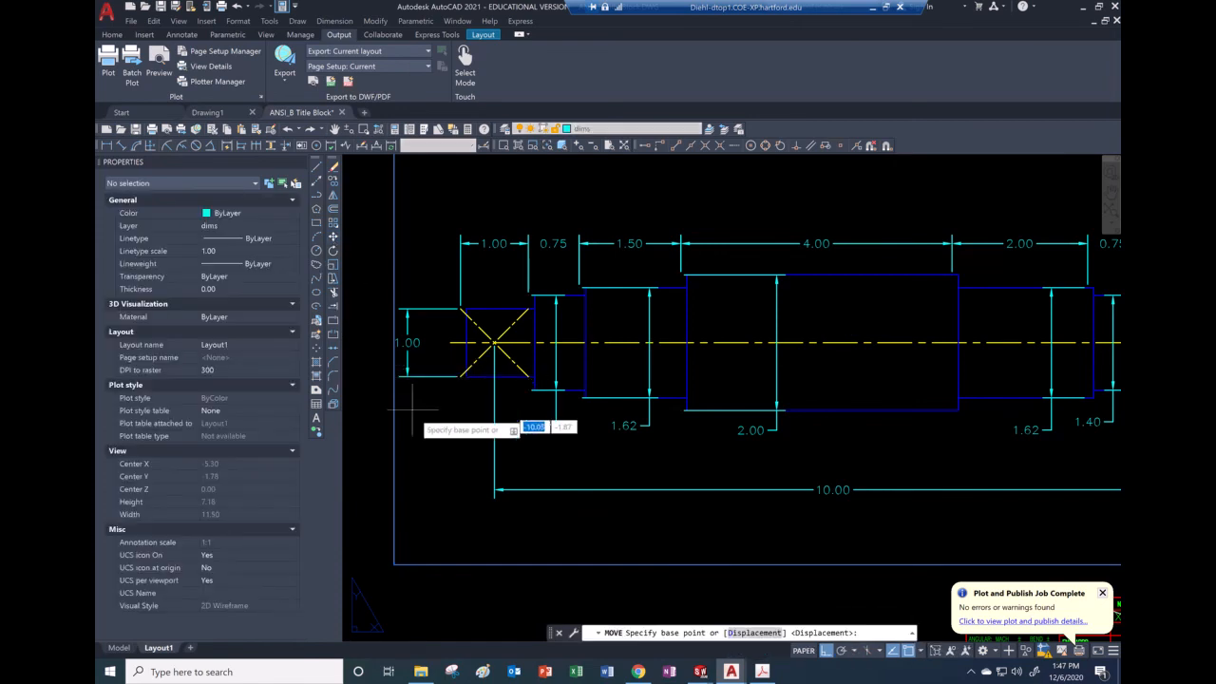
{"action": "scroll", "coordinate": [474, 399], "scroll_direction": "down", "scroll_amount": 5}
{"action": "scroll", "coordinate": [484, 394], "scroll_direction": "up", "scroll_amount": 12}
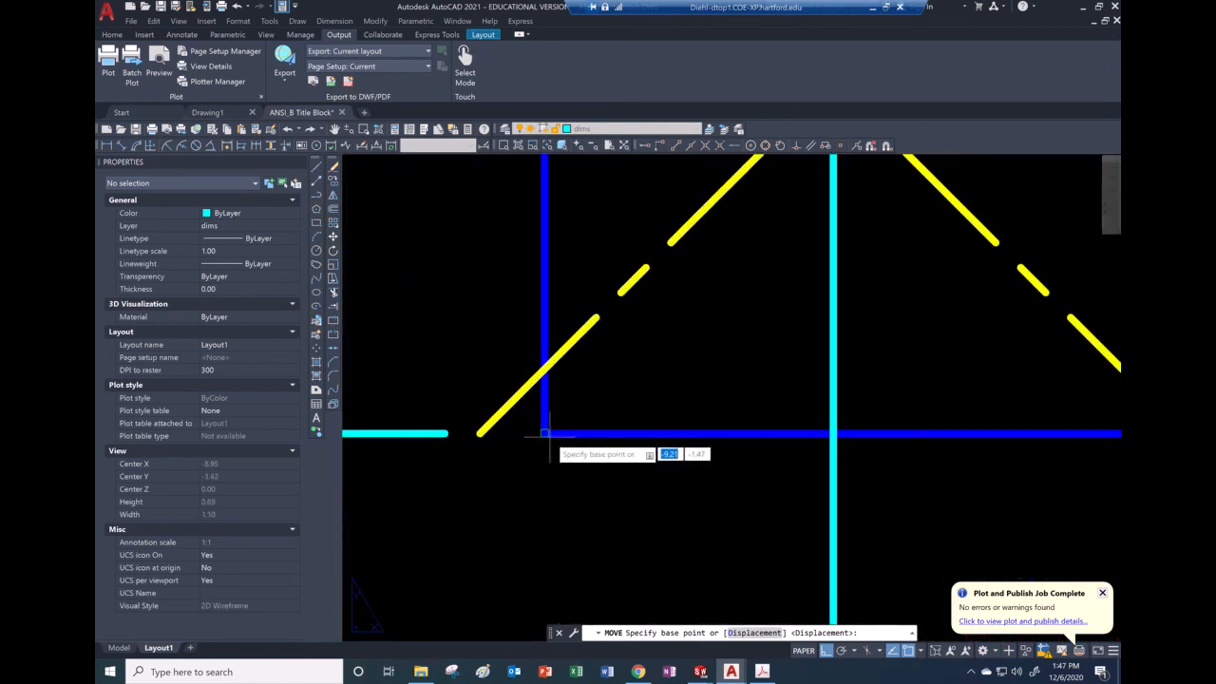
{"action": "left_click", "coordinate": [483, 433]}
{"action": "left_click", "coordinate": [481, 433]}
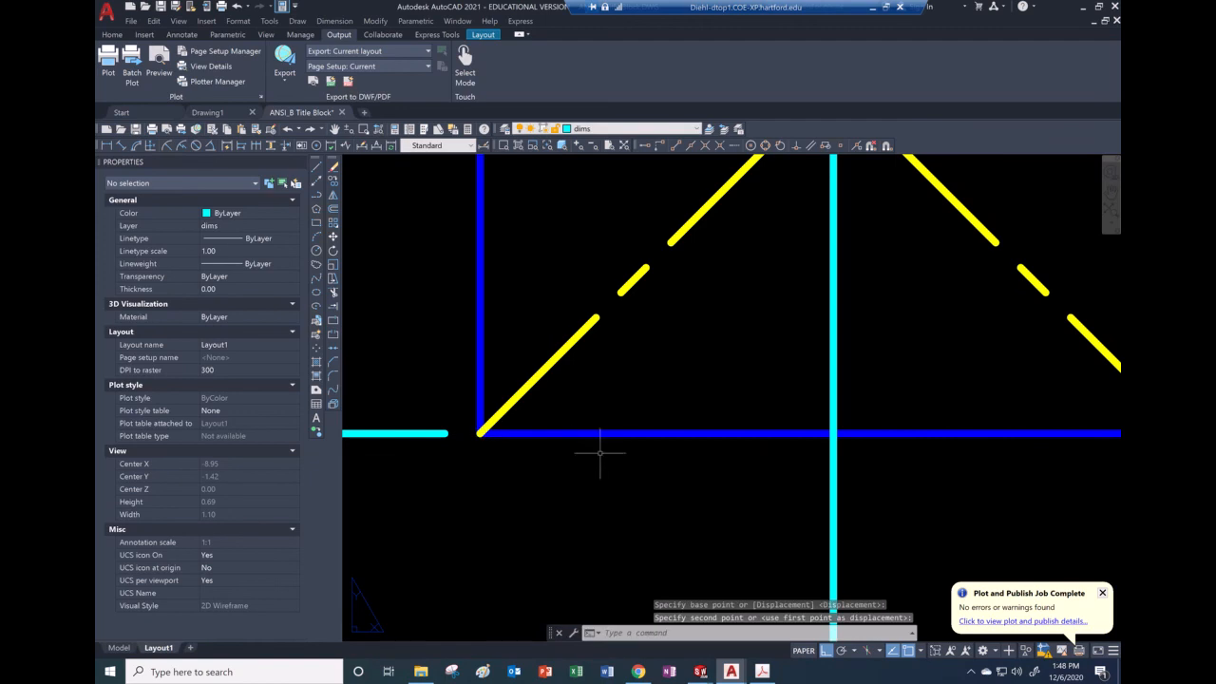
- Check the shaft's alignment with its dimensions and centerlines across the layout, and switch to Acrobat to review the example PDF
{"action": "scroll", "coordinate": [574, 453], "scroll_direction": "up", "scroll_amount": 5}
{"action": "scroll", "coordinate": [574, 453], "scroll_direction": "down", "scroll_amount": 5}
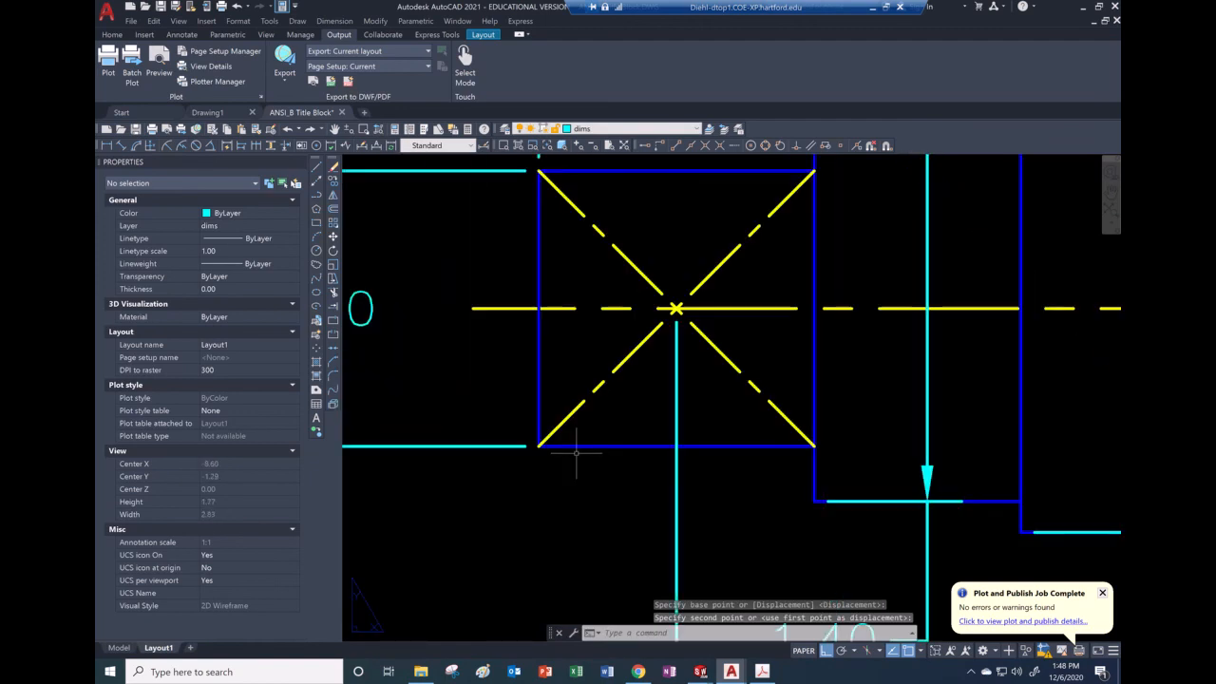
{"action": "scroll", "coordinate": [575, 453], "scroll_direction": "down", "scroll_amount": 4}
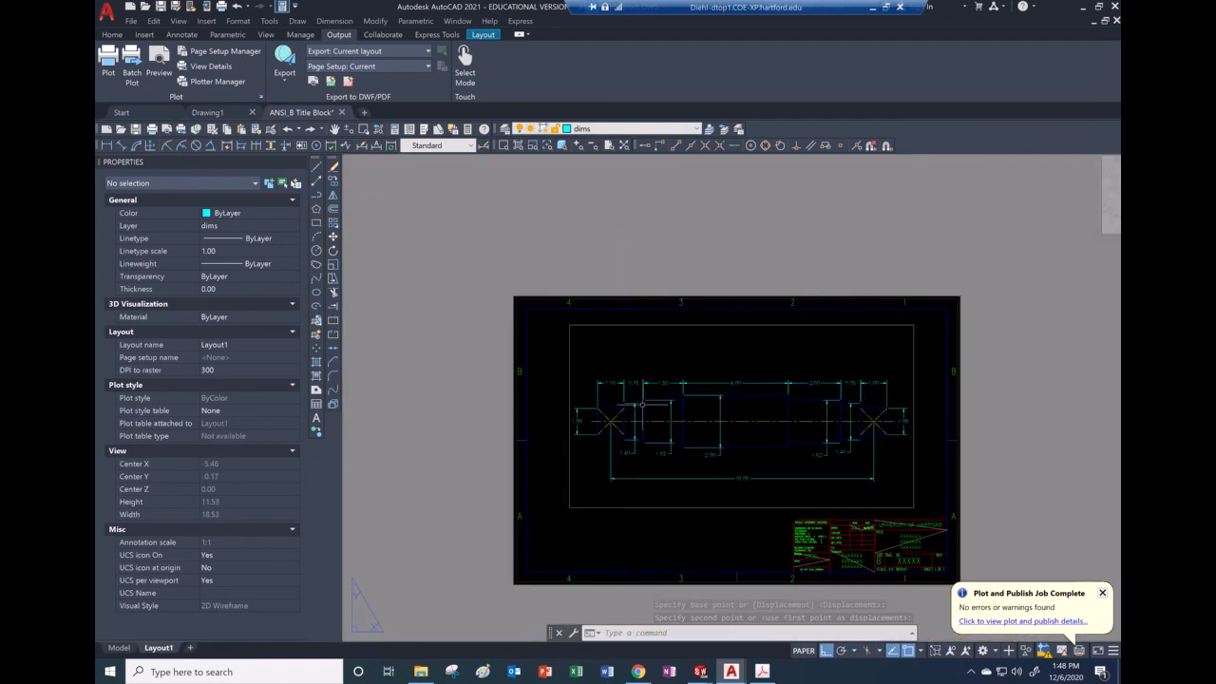
{"action": "scroll", "coordinate": [769, 484], "scroll_direction": "up", "scroll_amount": 2}
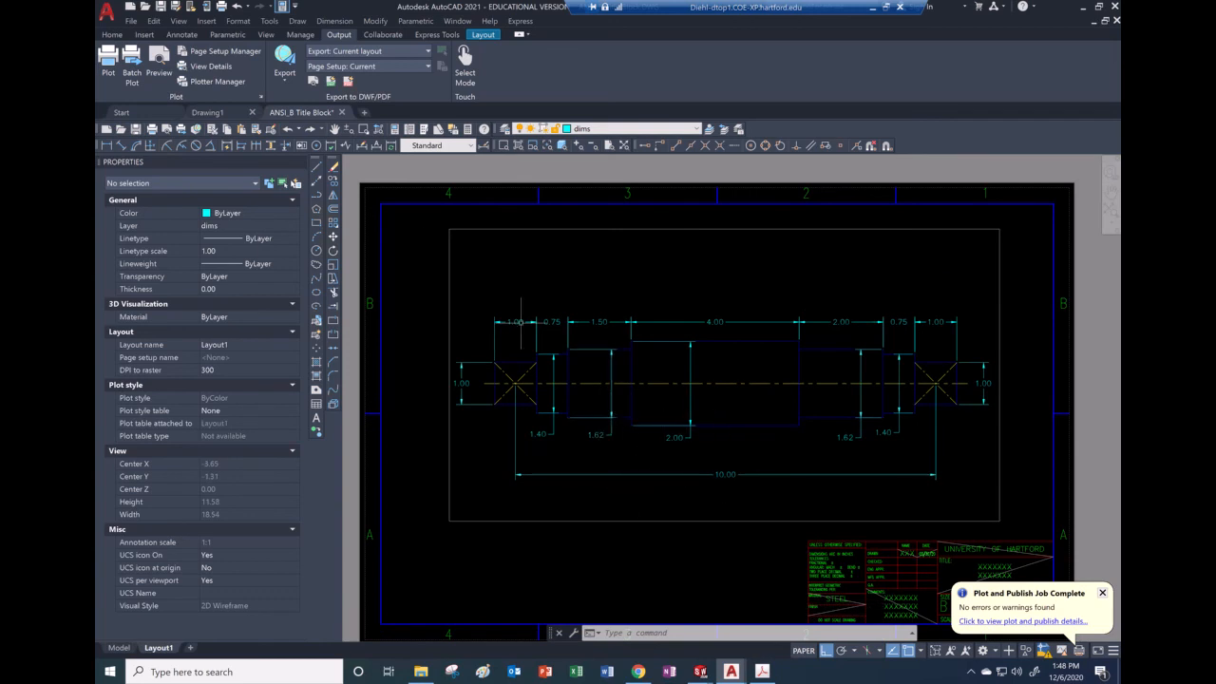
{"action": "left_click", "coordinate": [762, 672]}
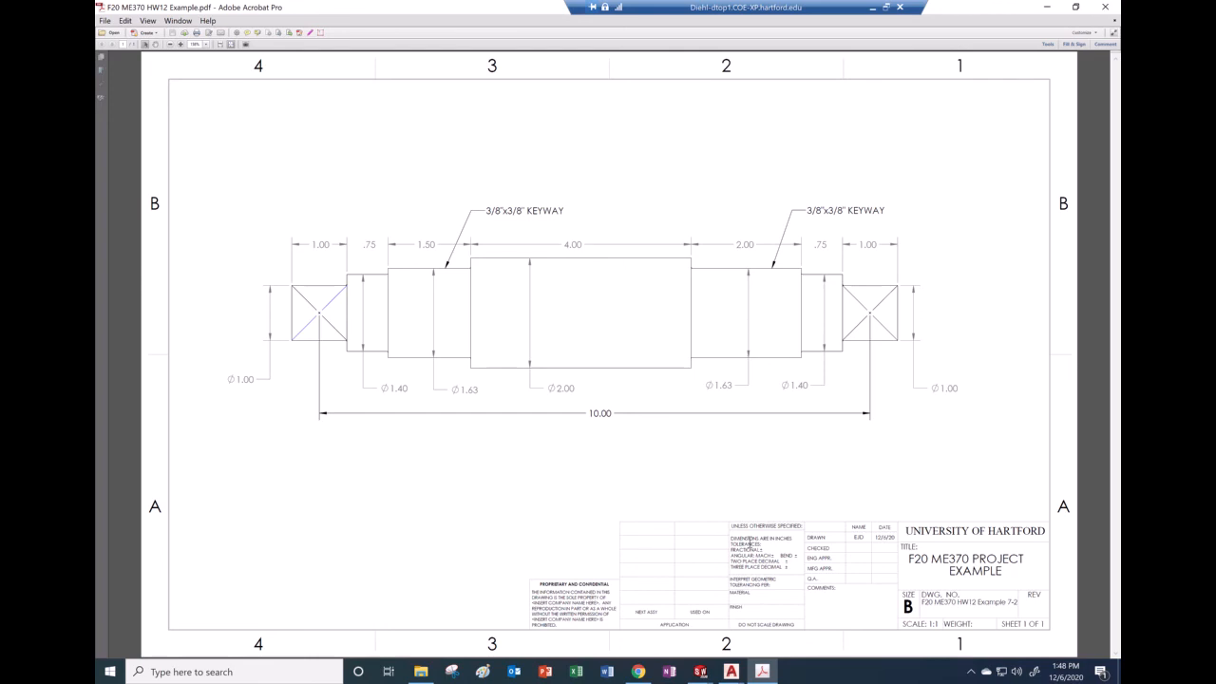
- Switch to AutoCAD's ANSI_B Title Block drawing and plot Layout1 through Adobe PDF, saving it as ANSI_B Title Block Layout1 (1).pdf
{"action": "left_click", "coordinate": [731, 670]}
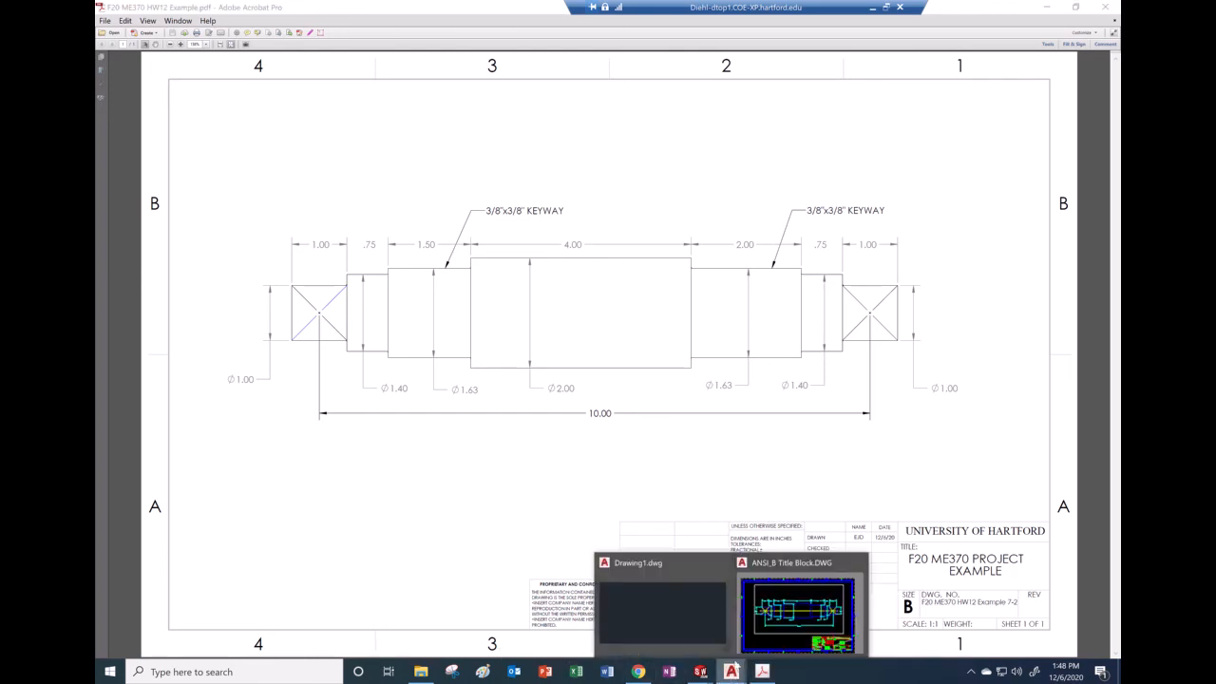
{"action": "left_click", "coordinate": [798, 613]}
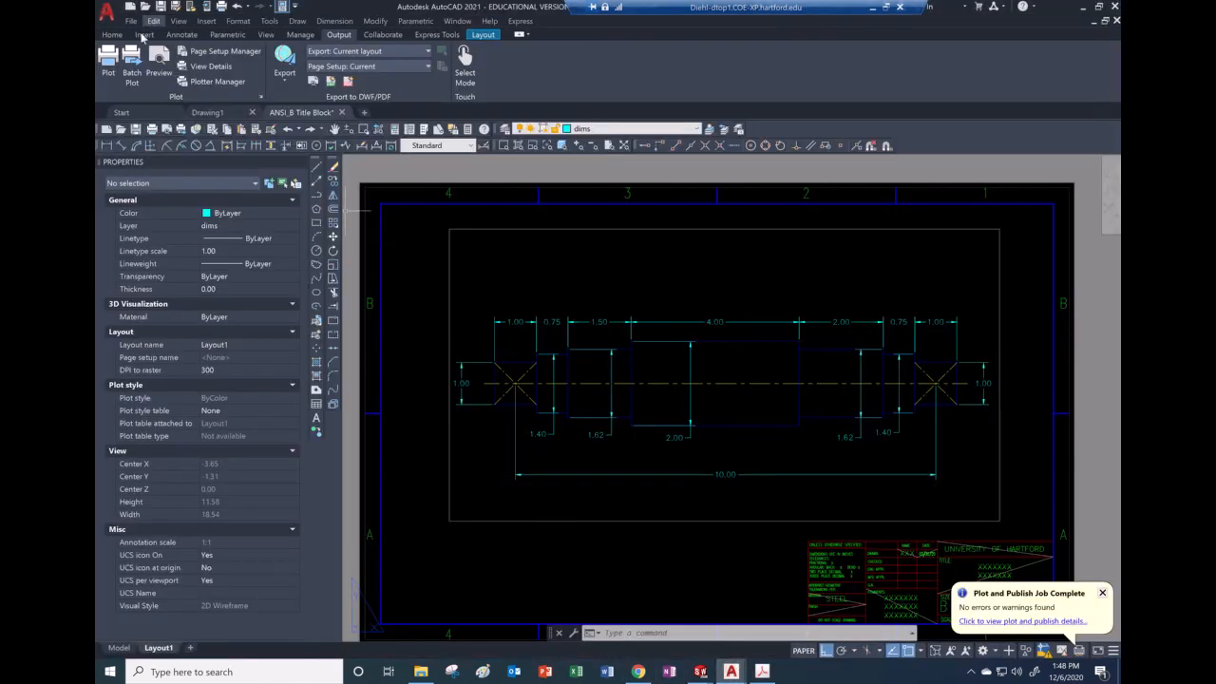
{"action": "left_click", "coordinate": [110, 59]}
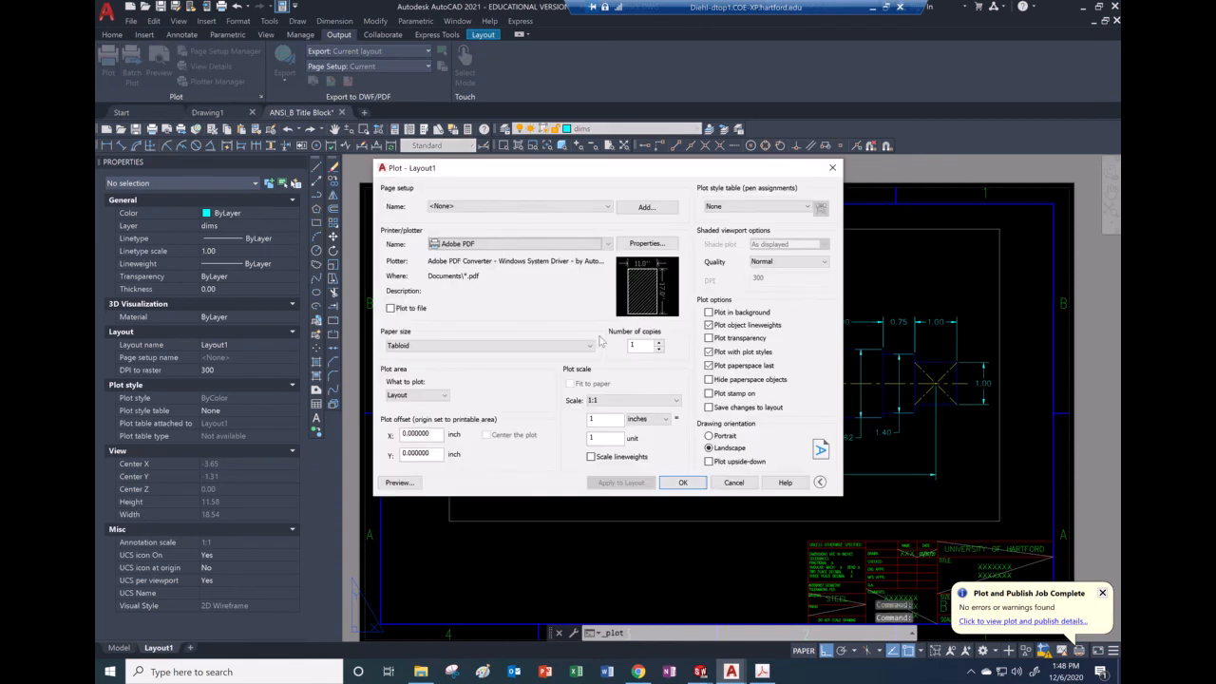
{"action": "left_click", "coordinate": [683, 482]}
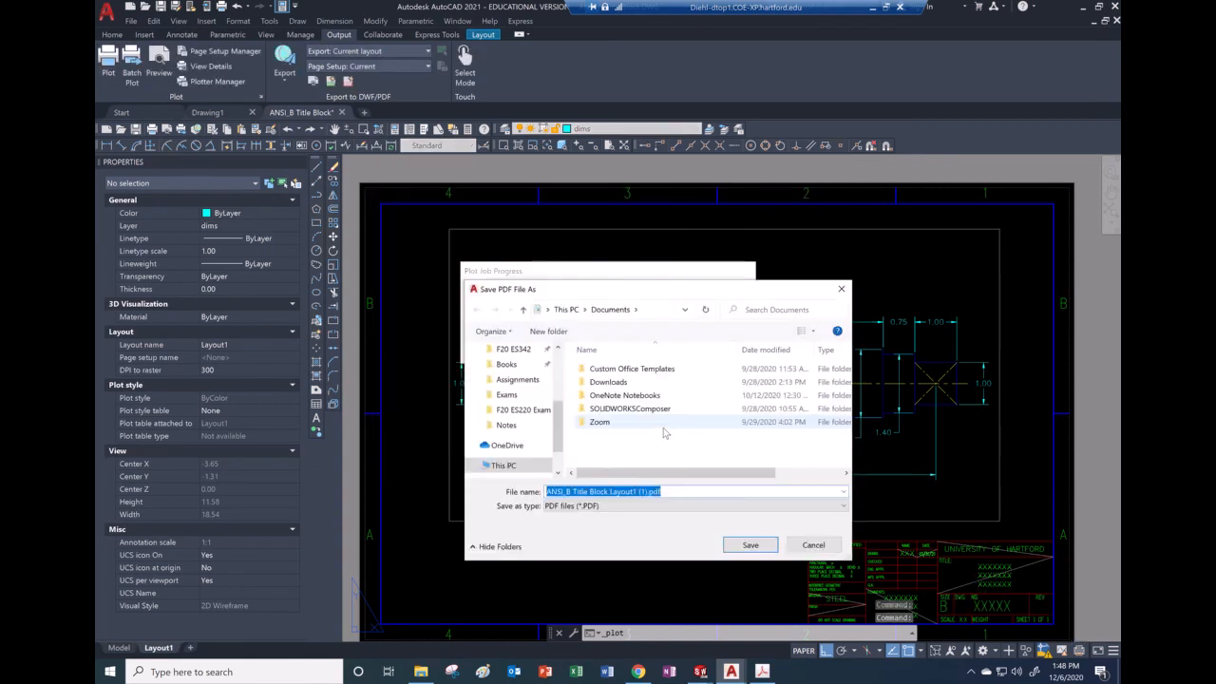
{"action": "left_click", "coordinate": [750, 545]}
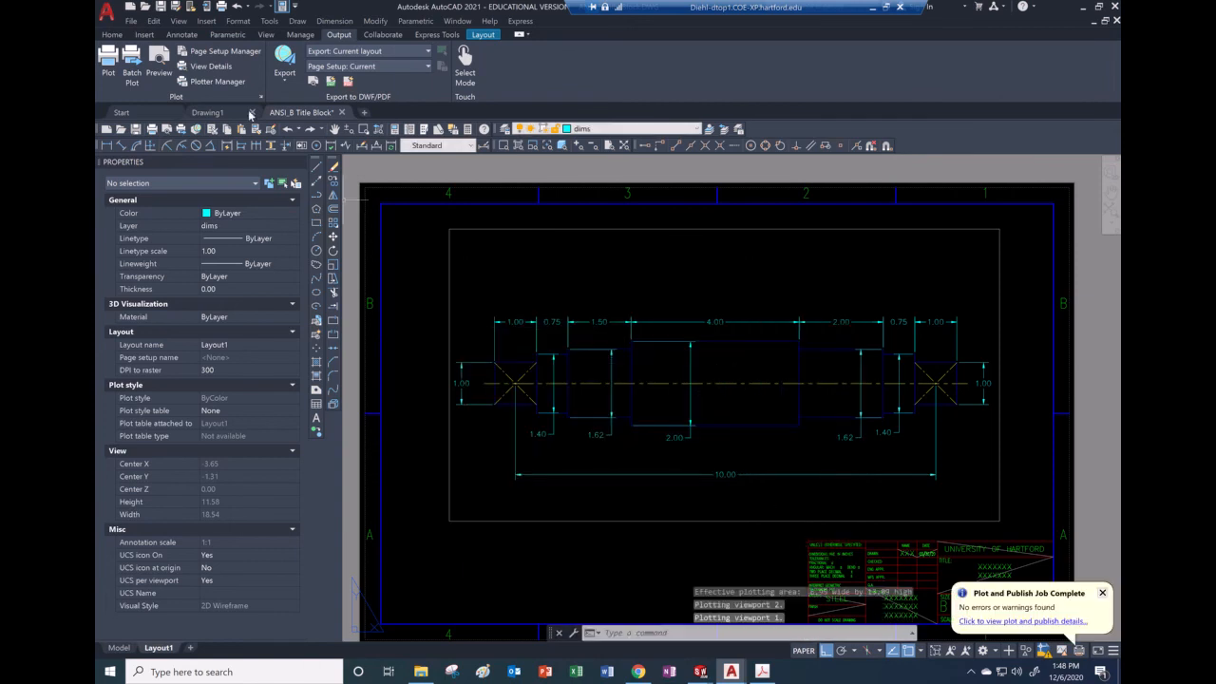
- Start another plot of Layout1 with Microsoft Print to PDF as the plotter and set its custom document orientation to Landscape
{"action": "left_click", "coordinate": [108, 59]}
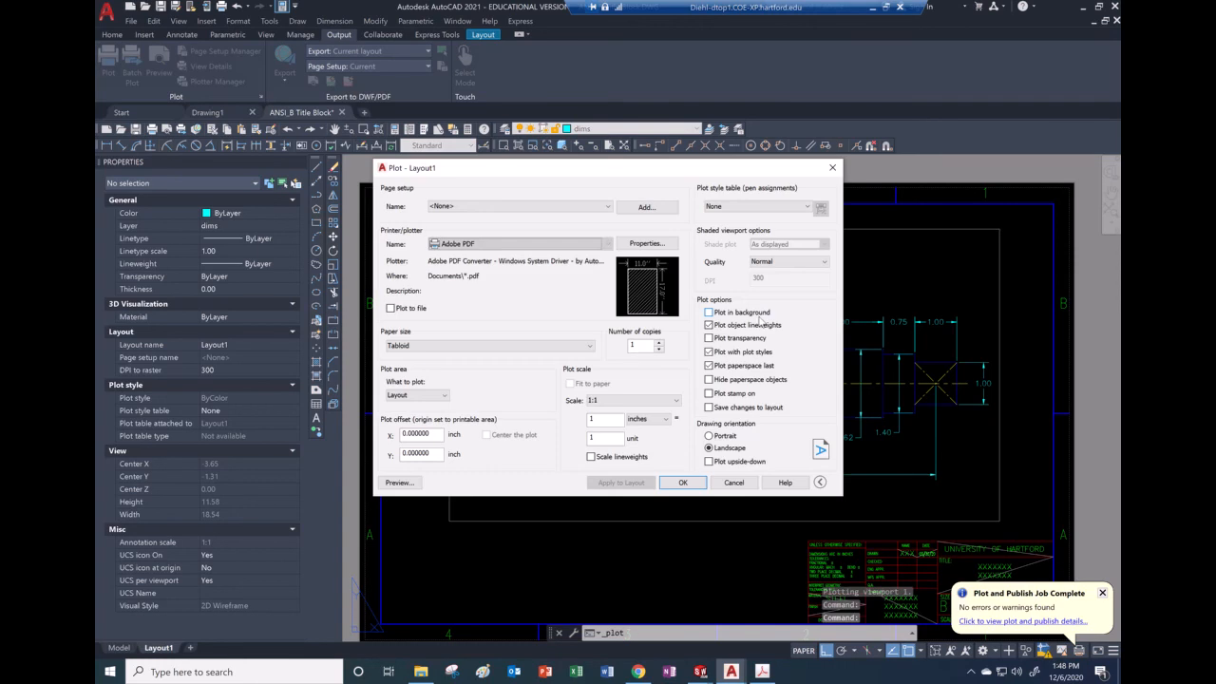
{"action": "left_click", "coordinate": [608, 245]}
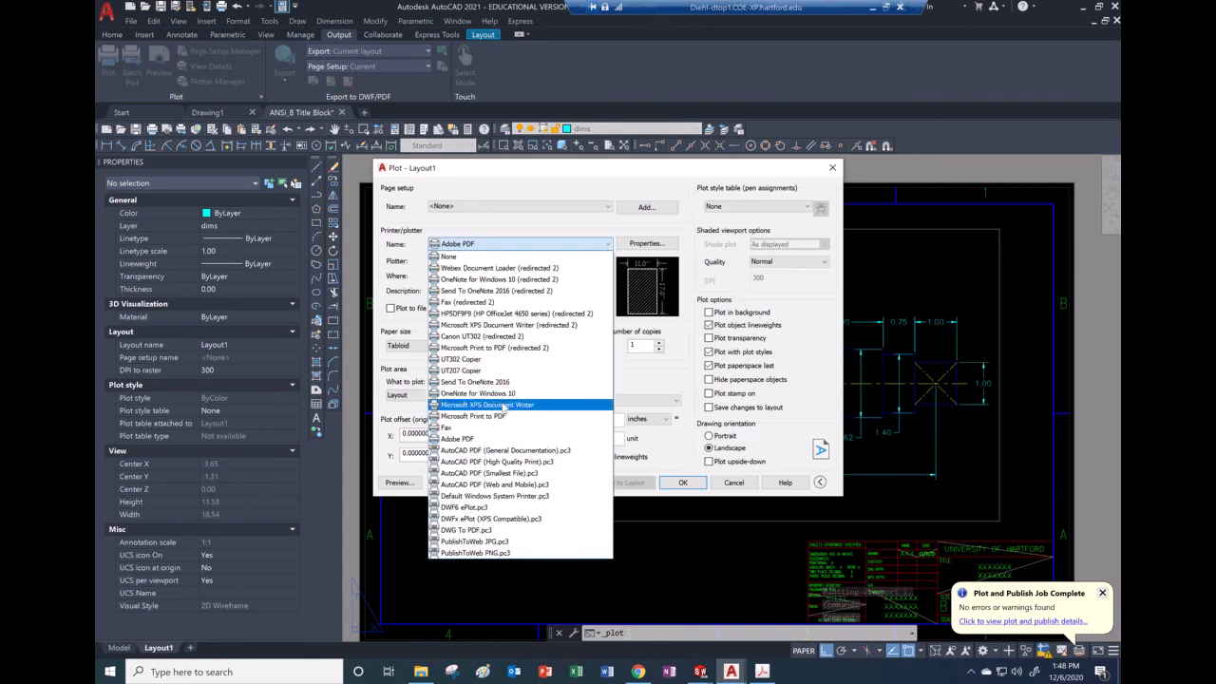
{"action": "left_click", "coordinate": [502, 417]}
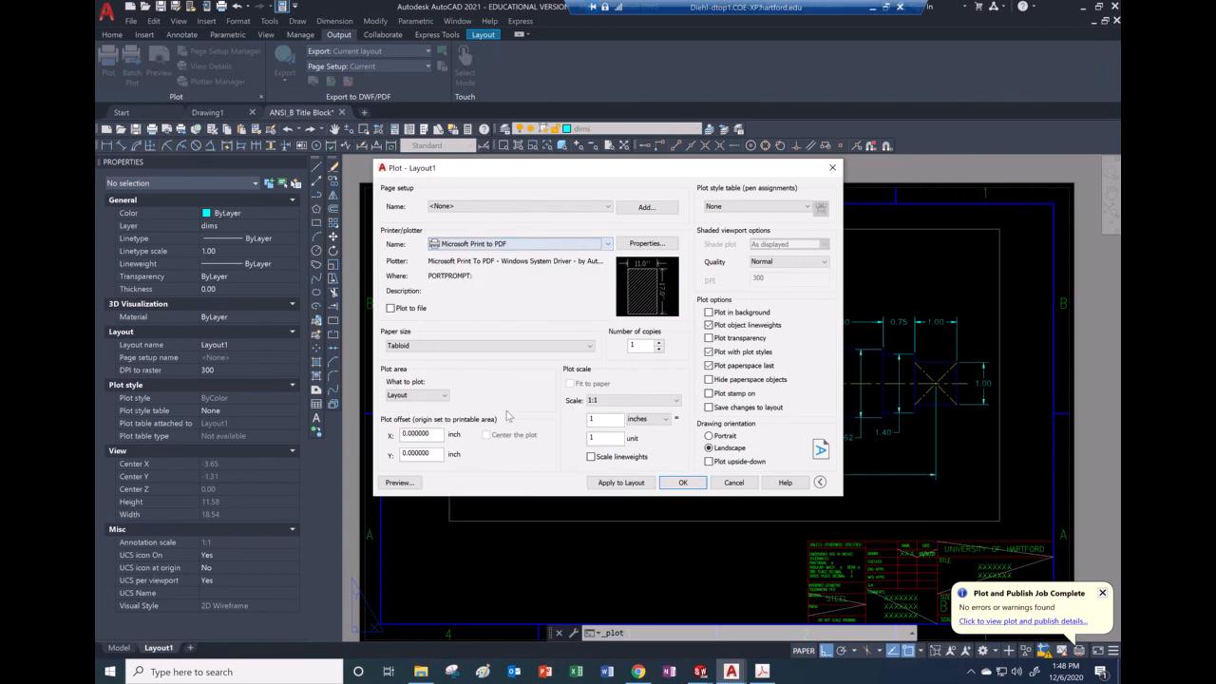
{"action": "left_click", "coordinate": [645, 244]}
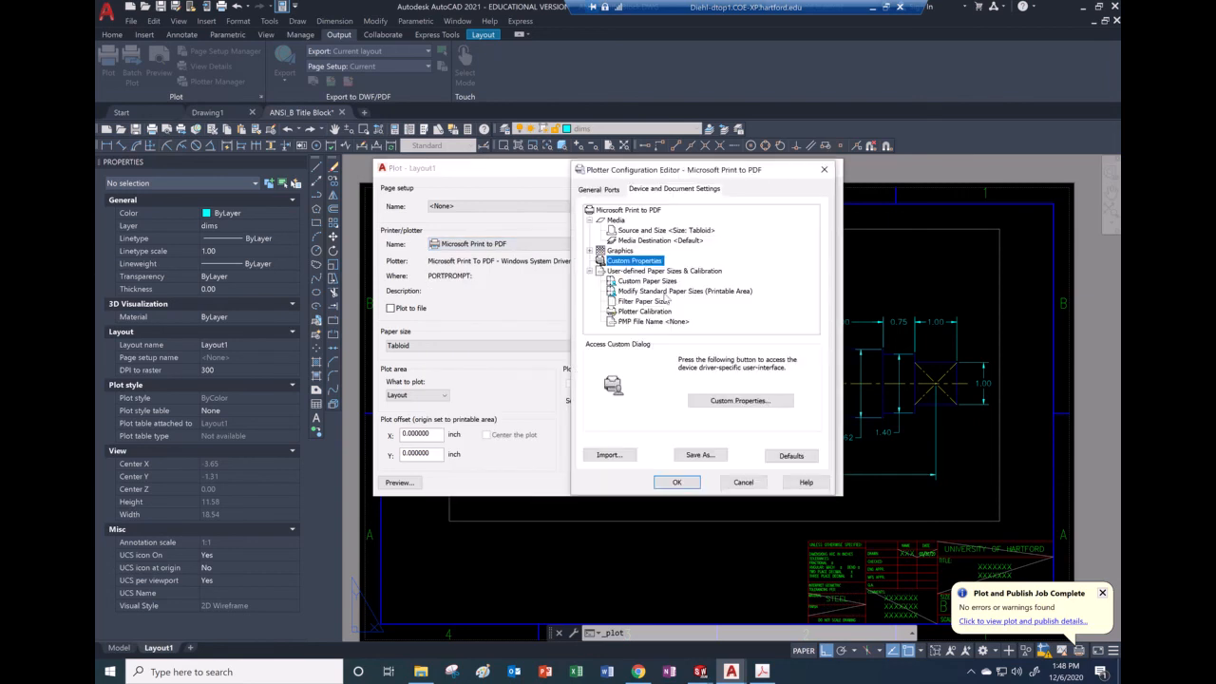
{"action": "left_click", "coordinate": [745, 400]}
{"action": "left_click", "coordinate": [720, 410]}
{"action": "left_click", "coordinate": [665, 431]}
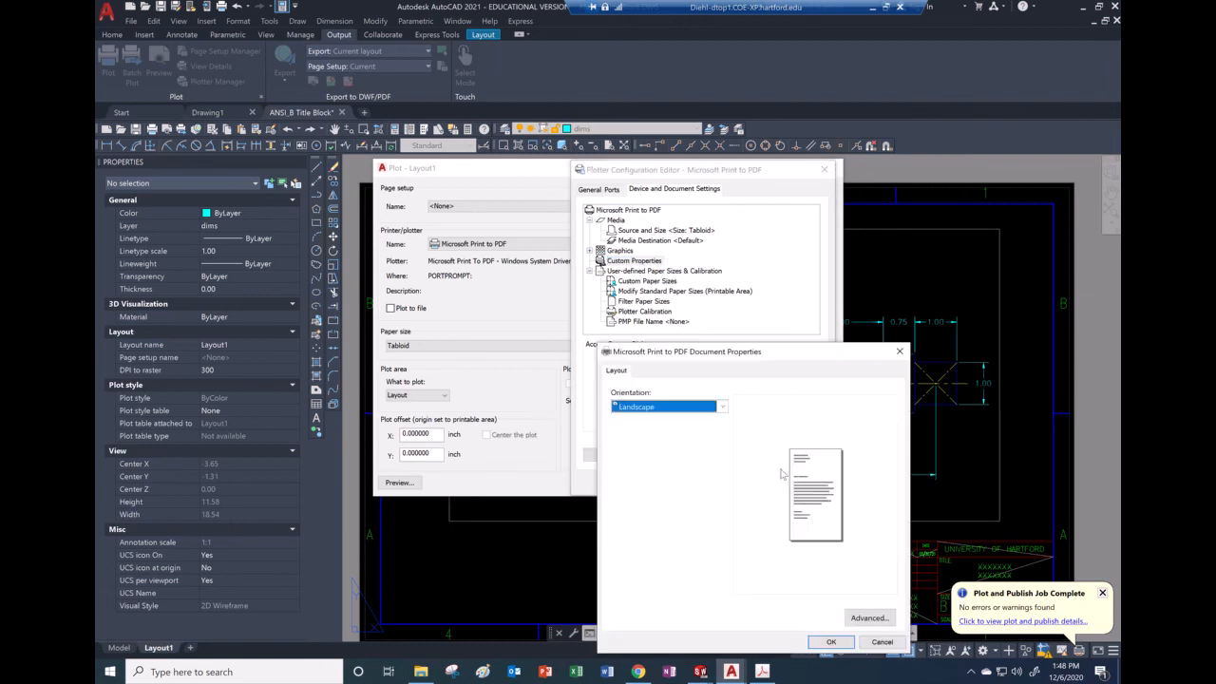
- Check that the advanced paper size is Tabloid, and save the plotter changes to a Microsoft Print to PDF configuration file
{"action": "left_click", "coordinate": [867, 619]}
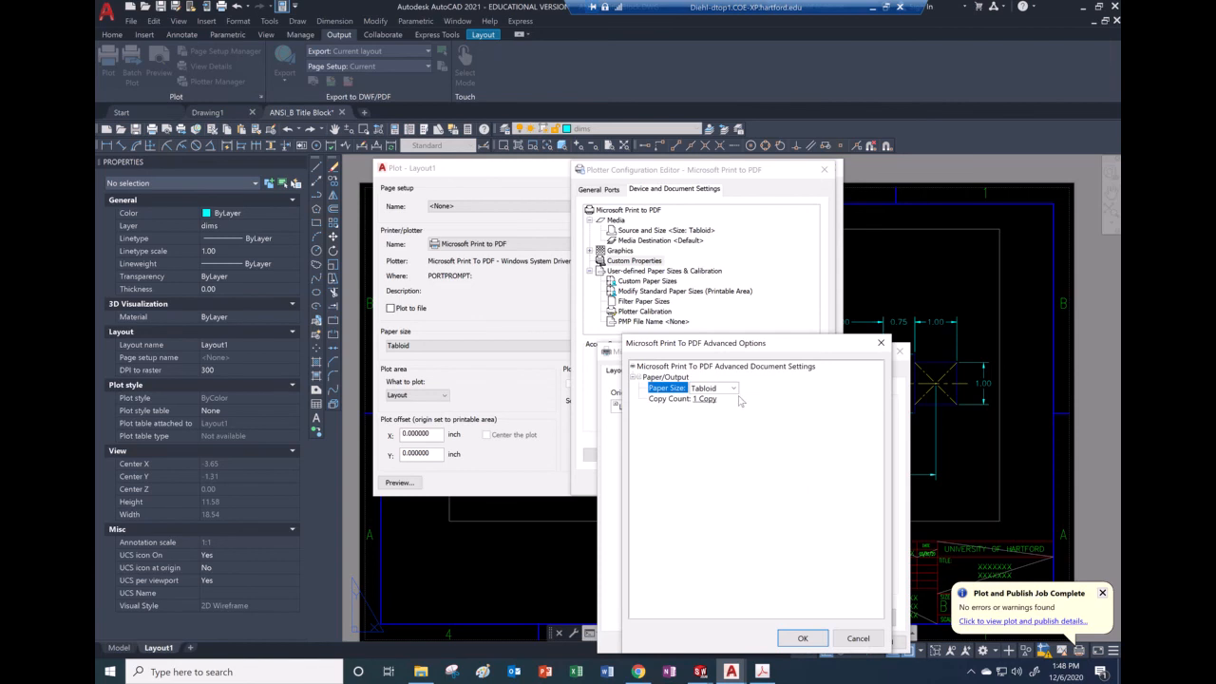
{"action": "left_click", "coordinate": [803, 639]}
{"action": "left_click", "coordinate": [829, 643]}
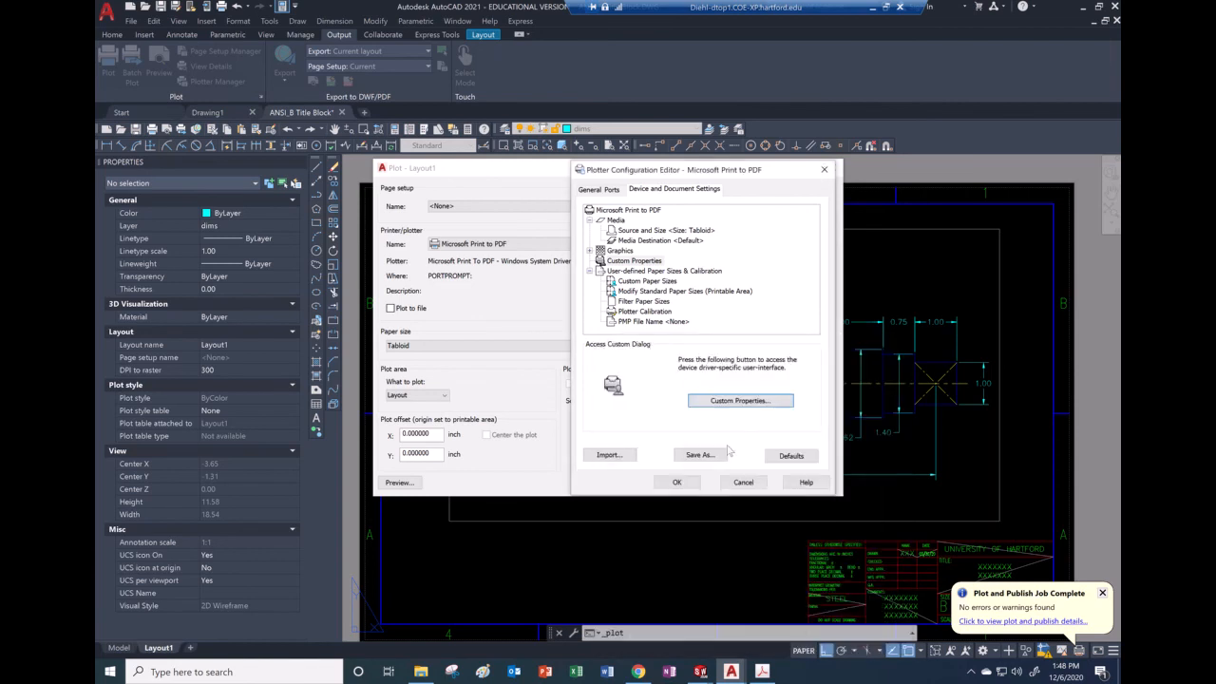
{"action": "left_click", "coordinate": [676, 482]}
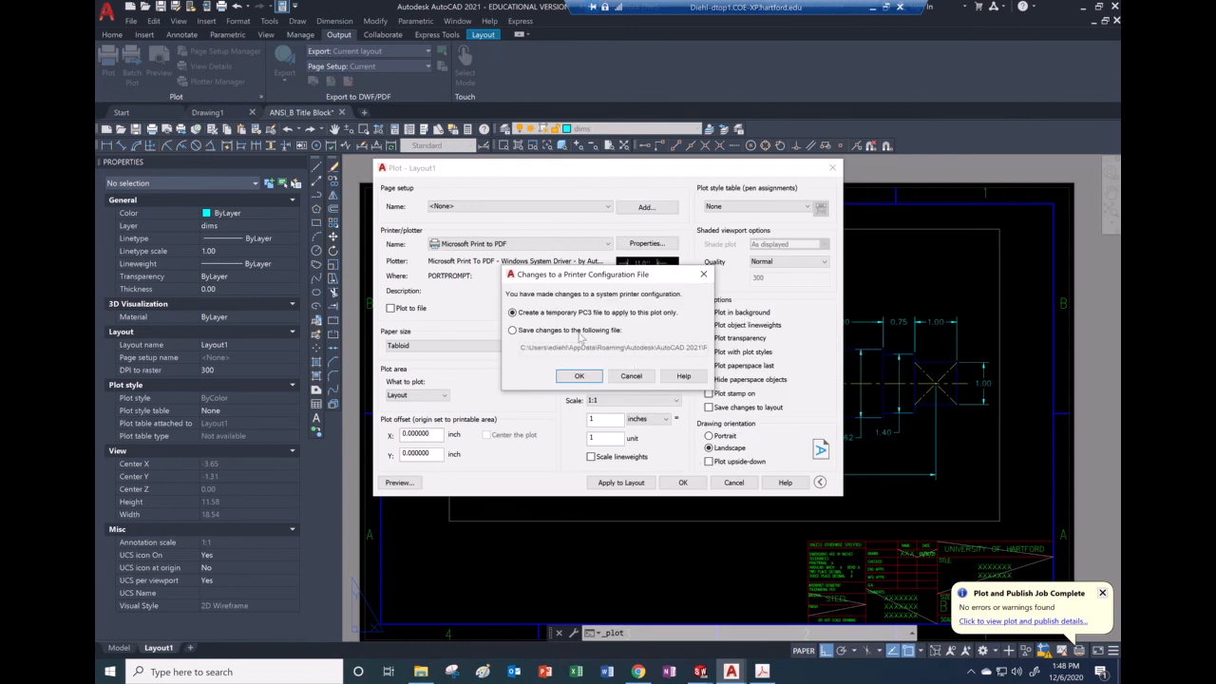
{"action": "left_click", "coordinate": [542, 332]}
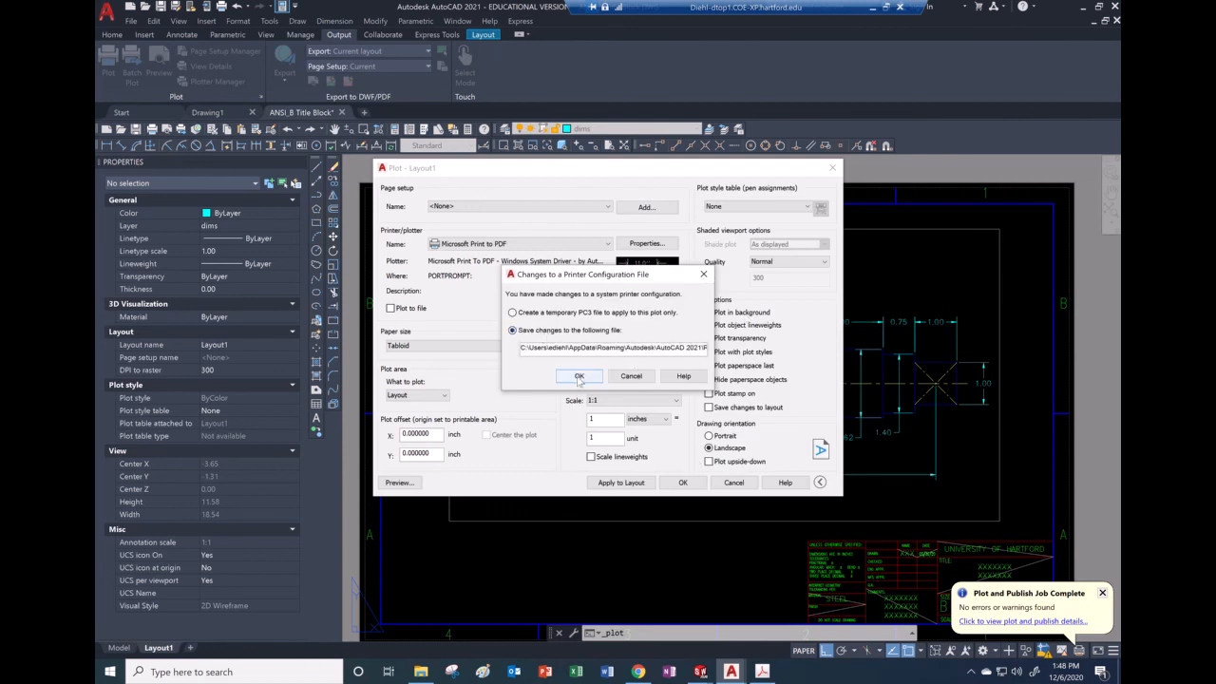
{"action": "left_click", "coordinate": [578, 376]}
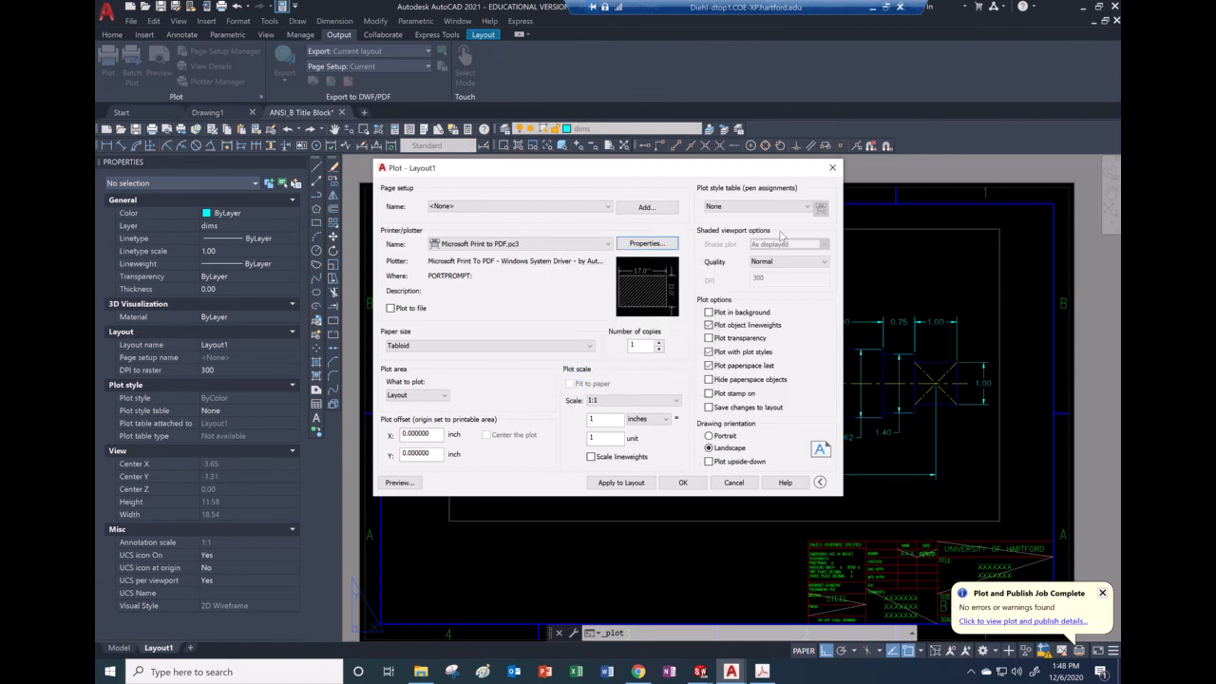
- Preview the Layout1 plot with the plot style table left at None, and return to the plot settings
{"action": "left_click", "coordinate": [805, 208]}
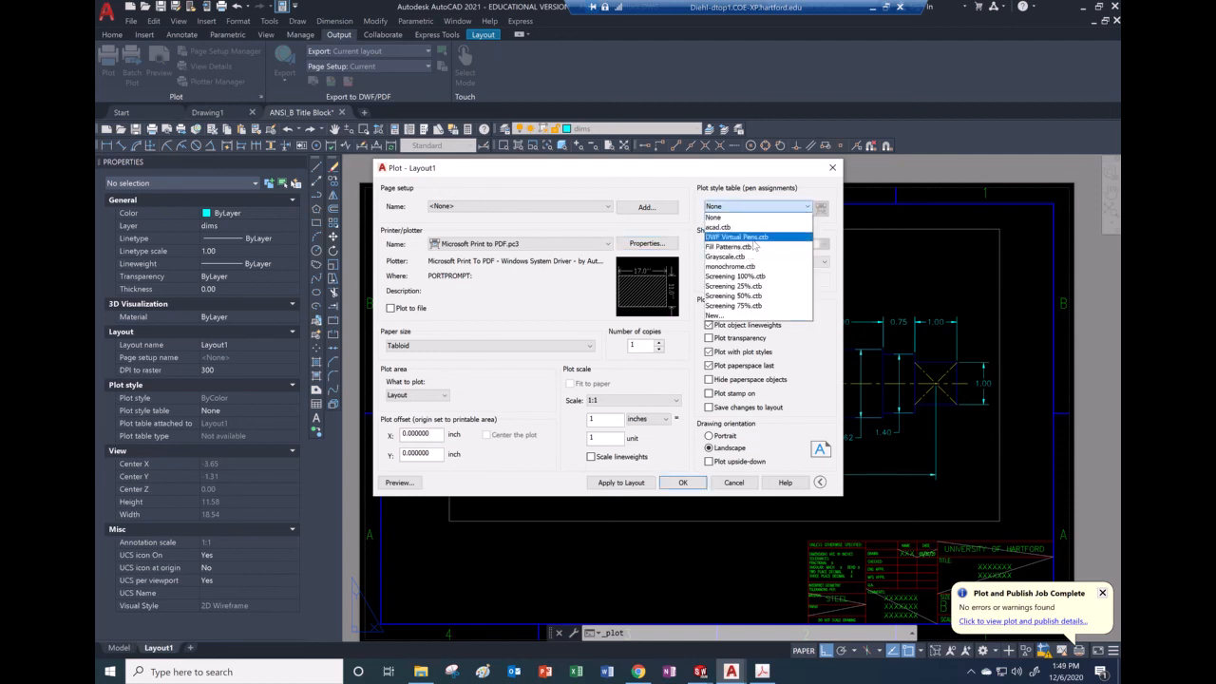
{"action": "left_click", "coordinate": [714, 216]}
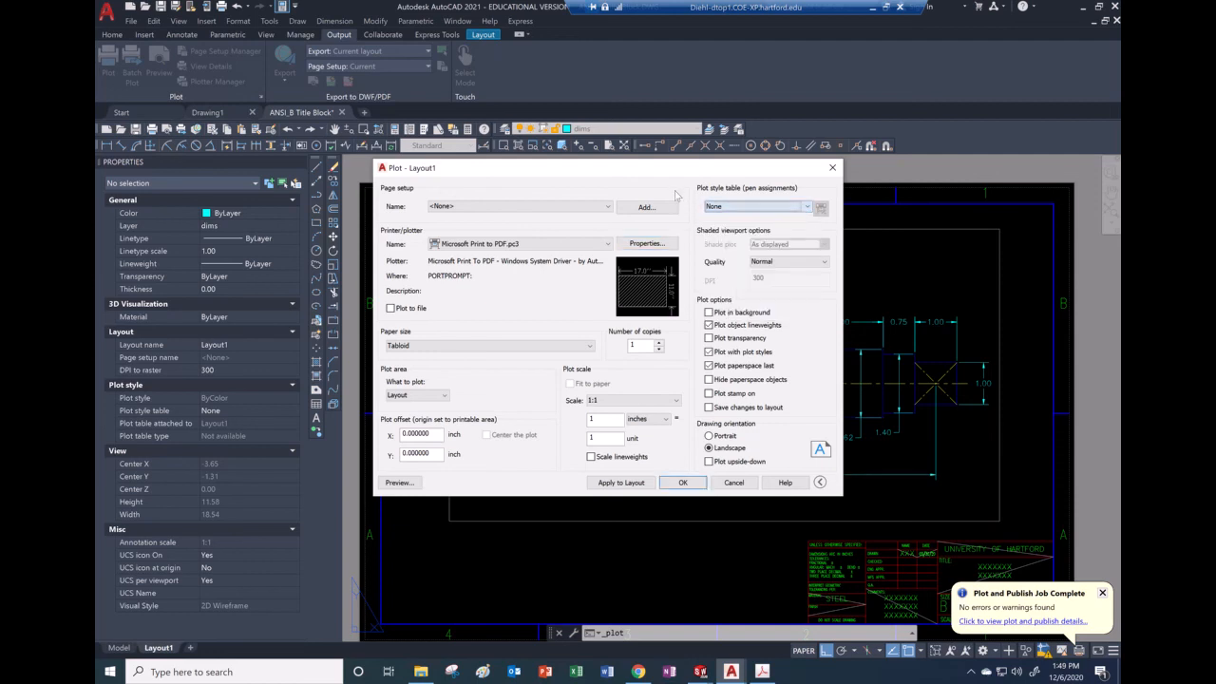
{"action": "left_click", "coordinate": [402, 482]}
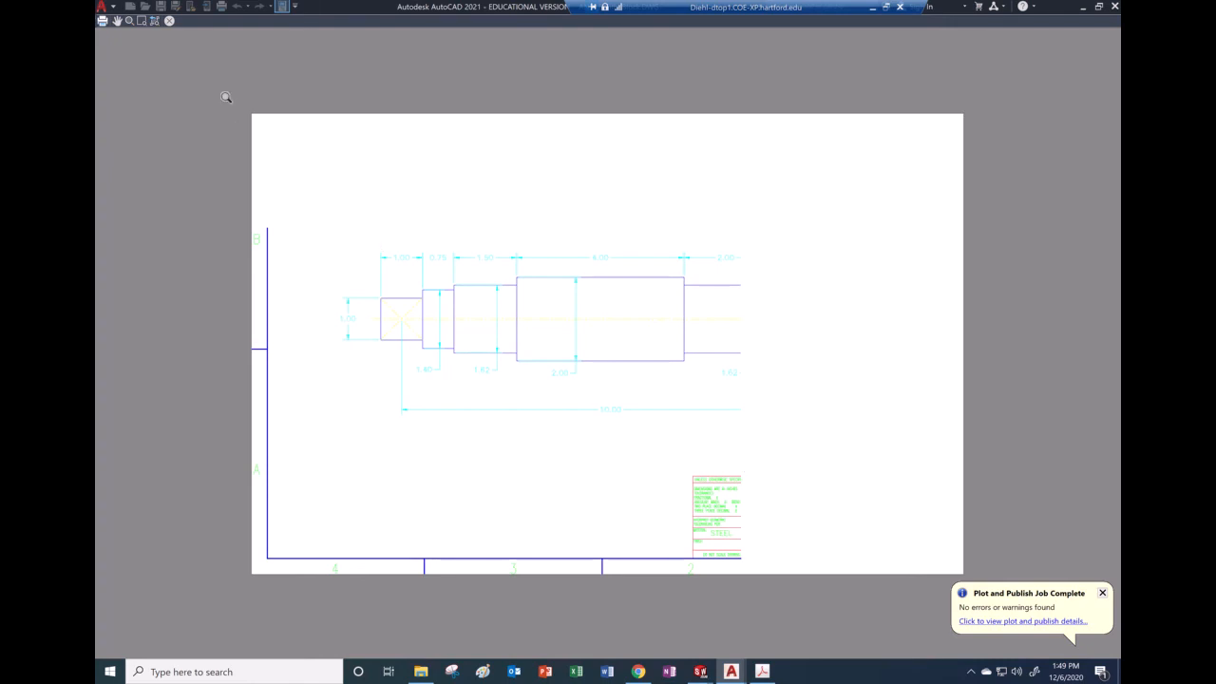
{"action": "left_click", "coordinate": [169, 20]}
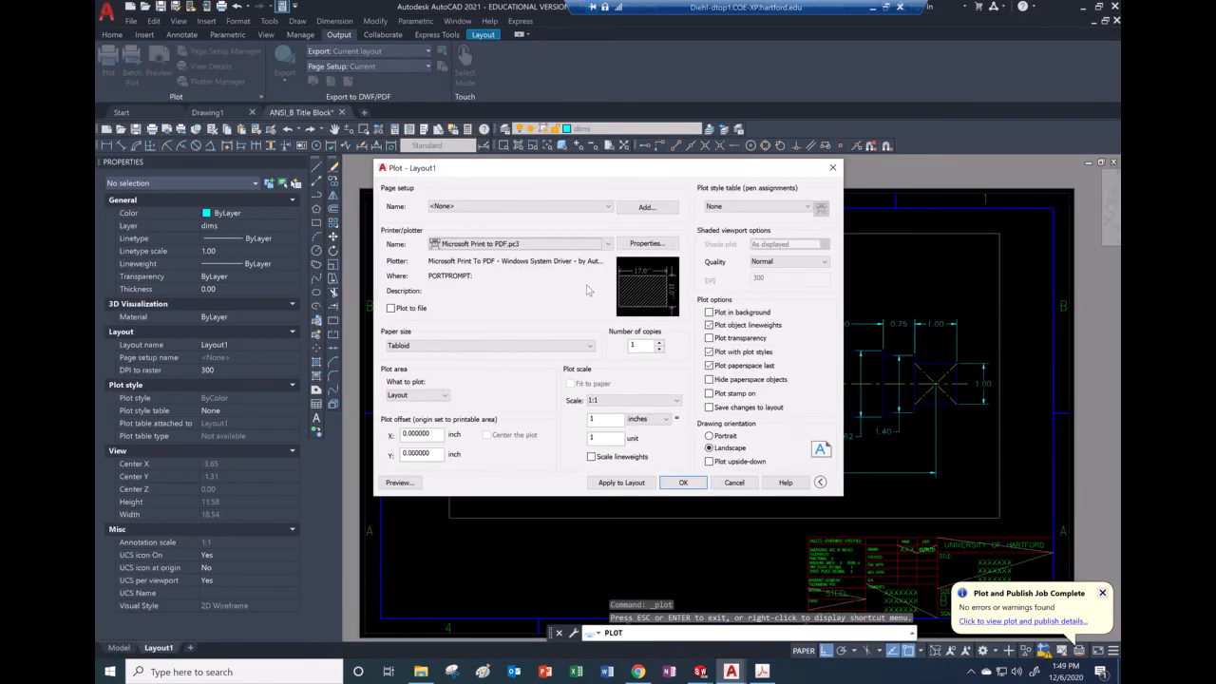
- Assign the monochrome.ctb plot style table to Layout1 and preview the plot
{"action": "left_click", "coordinate": [786, 207]}
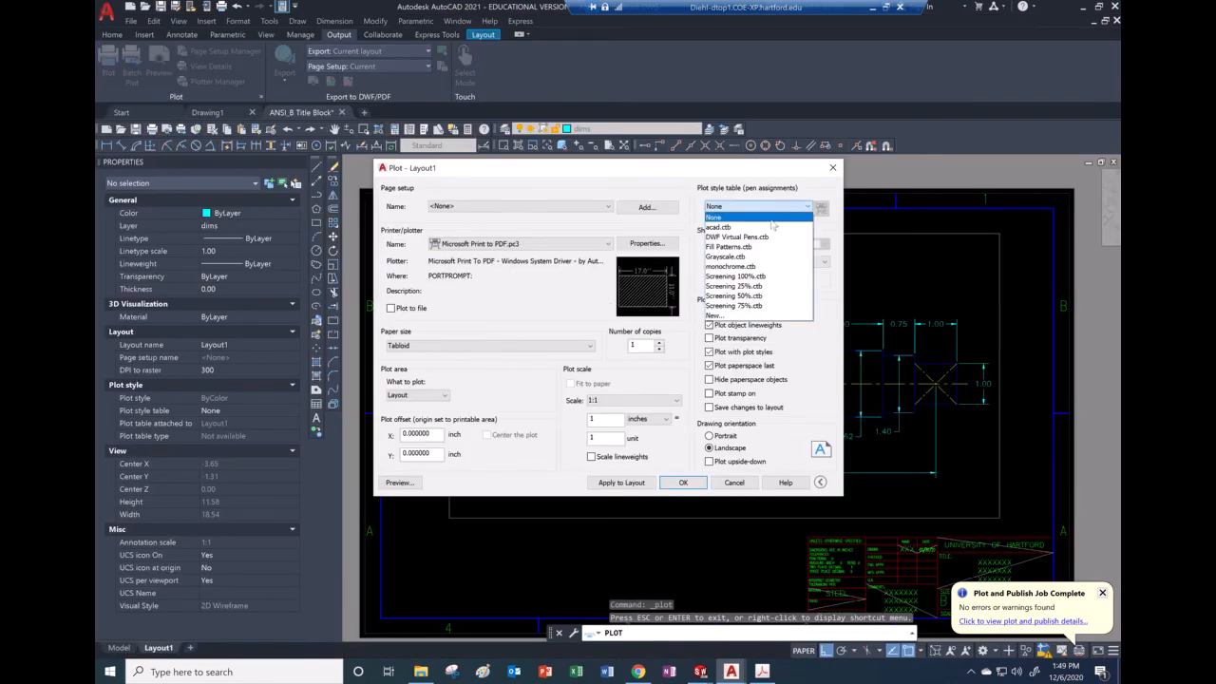
{"action": "left_click", "coordinate": [750, 267]}
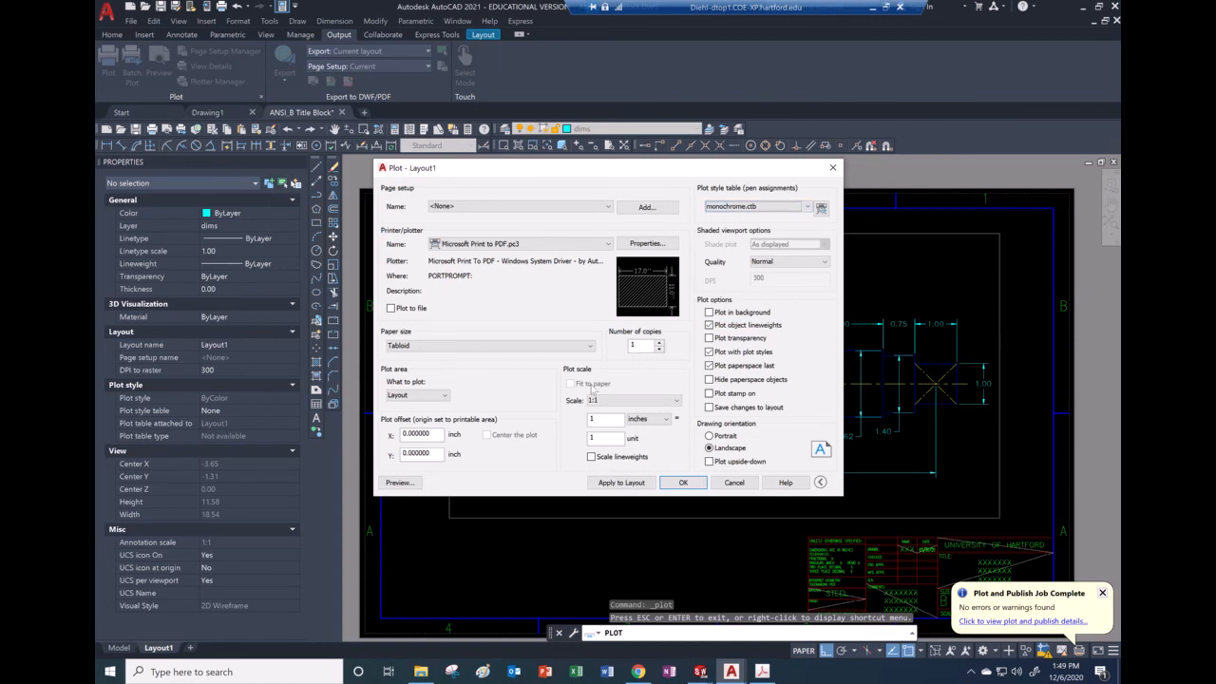
{"action": "left_click", "coordinate": [413, 482]}
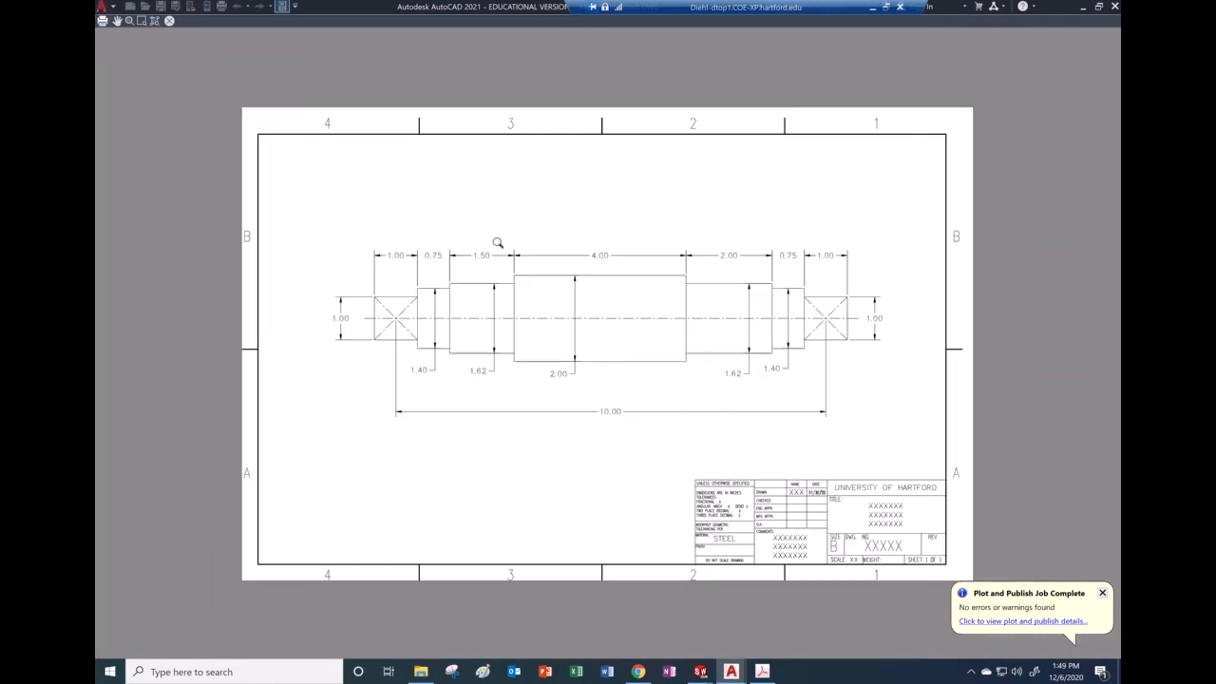
- Plot the previewed layout and save it over F20 ME370 HW12 Example AutoCAD.pdf in the Assignments folder
{"action": "left_click", "coordinate": [102, 21]}
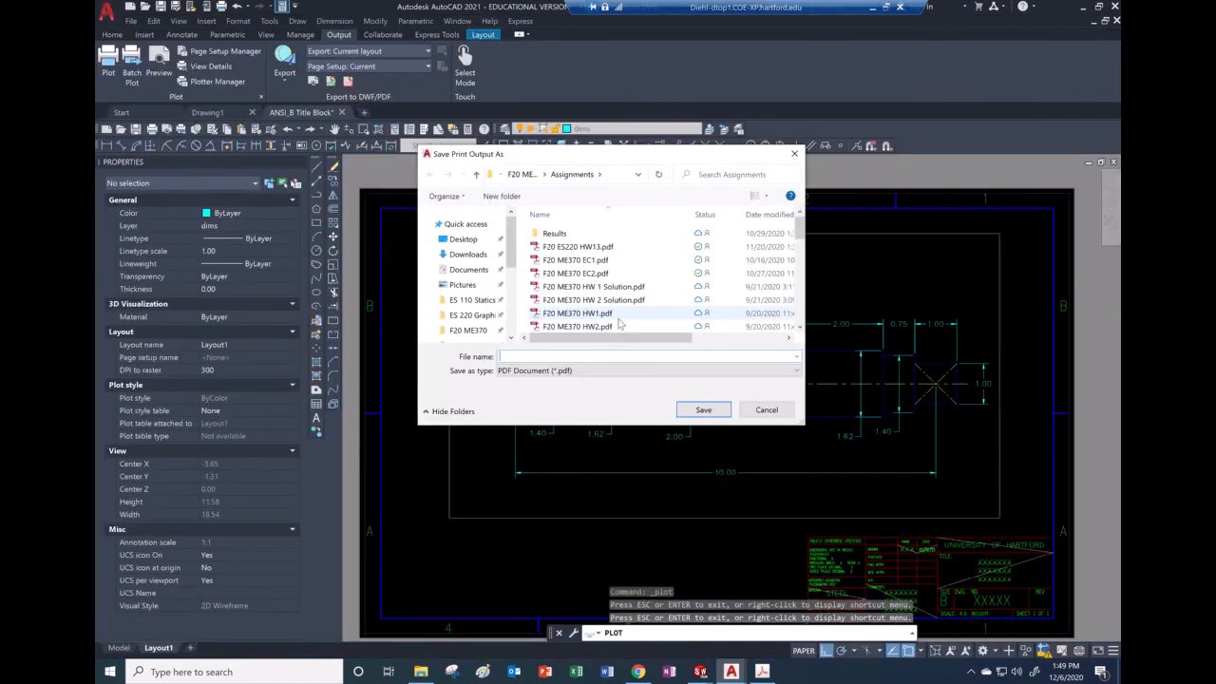
{"action": "scroll", "coordinate": [615, 302], "scroll_direction": "down", "scroll_amount": 5}
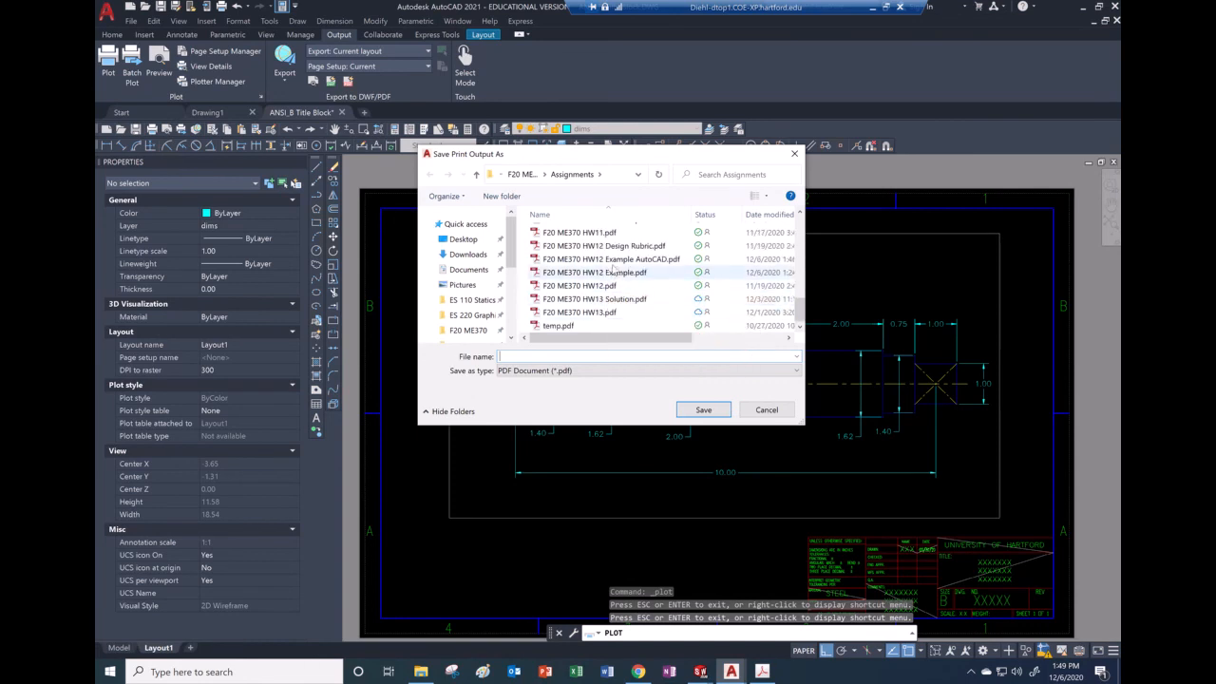
{"action": "left_click", "coordinate": [611, 258]}
{"action": "left_click", "coordinate": [708, 410]}
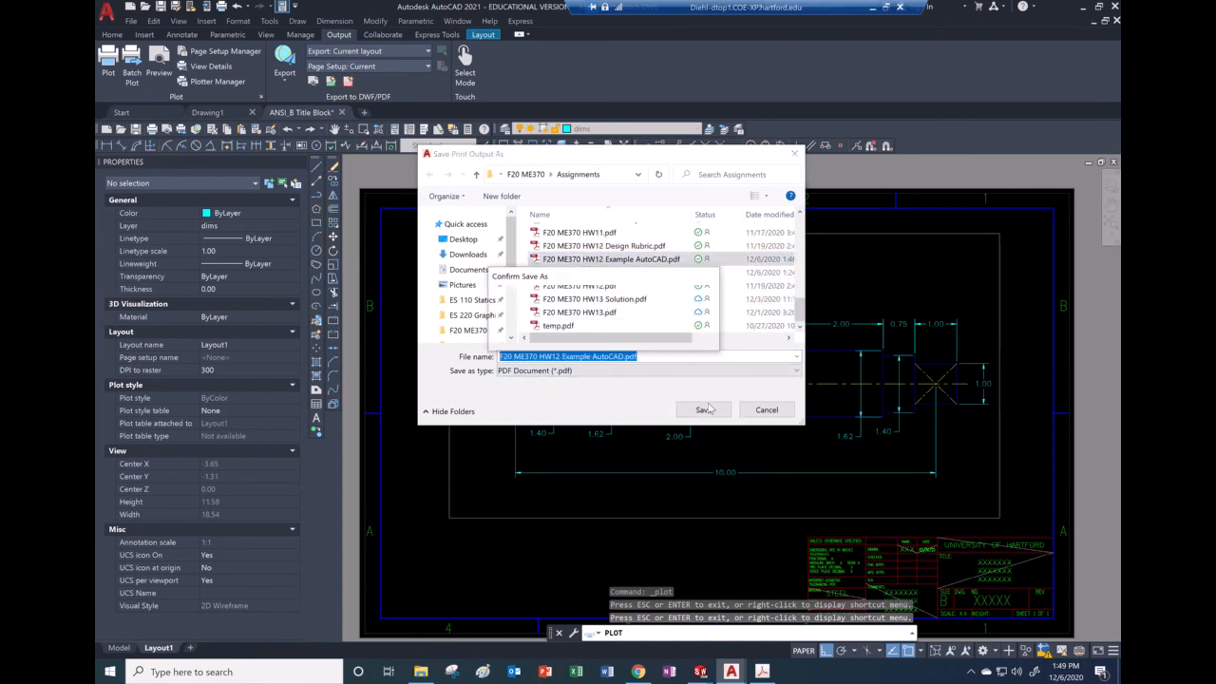
{"action": "left_click", "coordinate": [646, 337]}
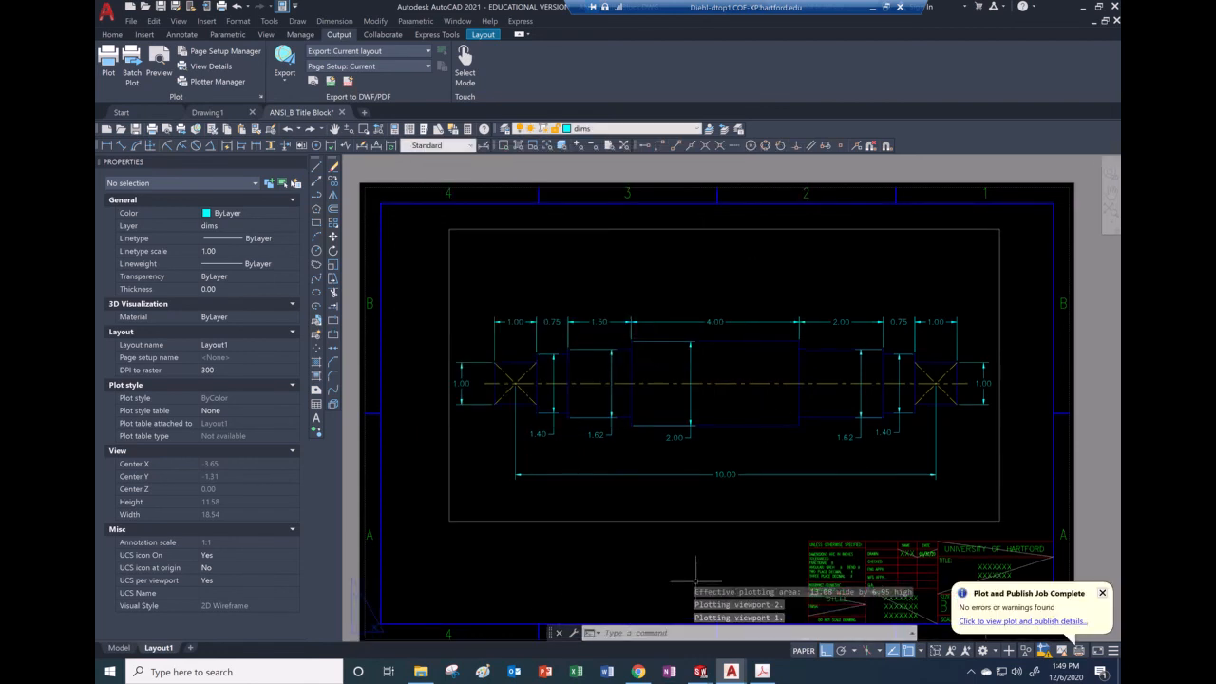
- Open F20 ME370 HW12 Example AutoCAD.pdf from the Assignments folder to review the plotted shaft, and minimize the remote desktop session
{"action": "left_click", "coordinate": [416, 674]}
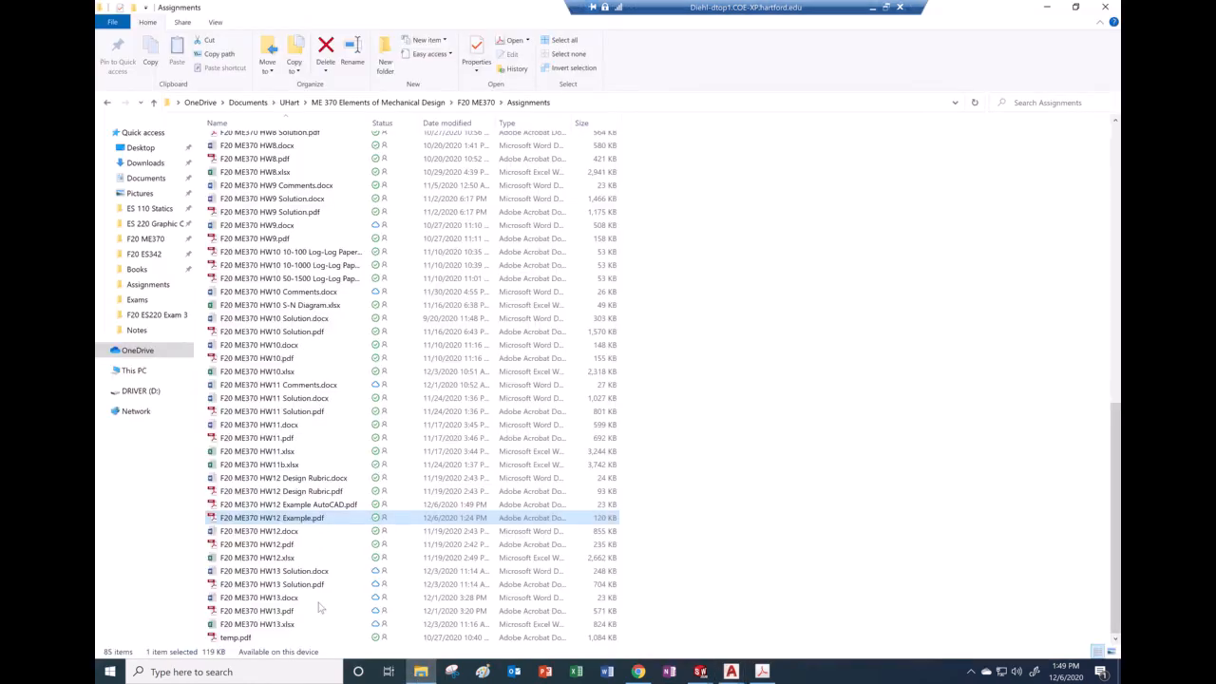
{"action": "left_click", "coordinate": [216, 506]}
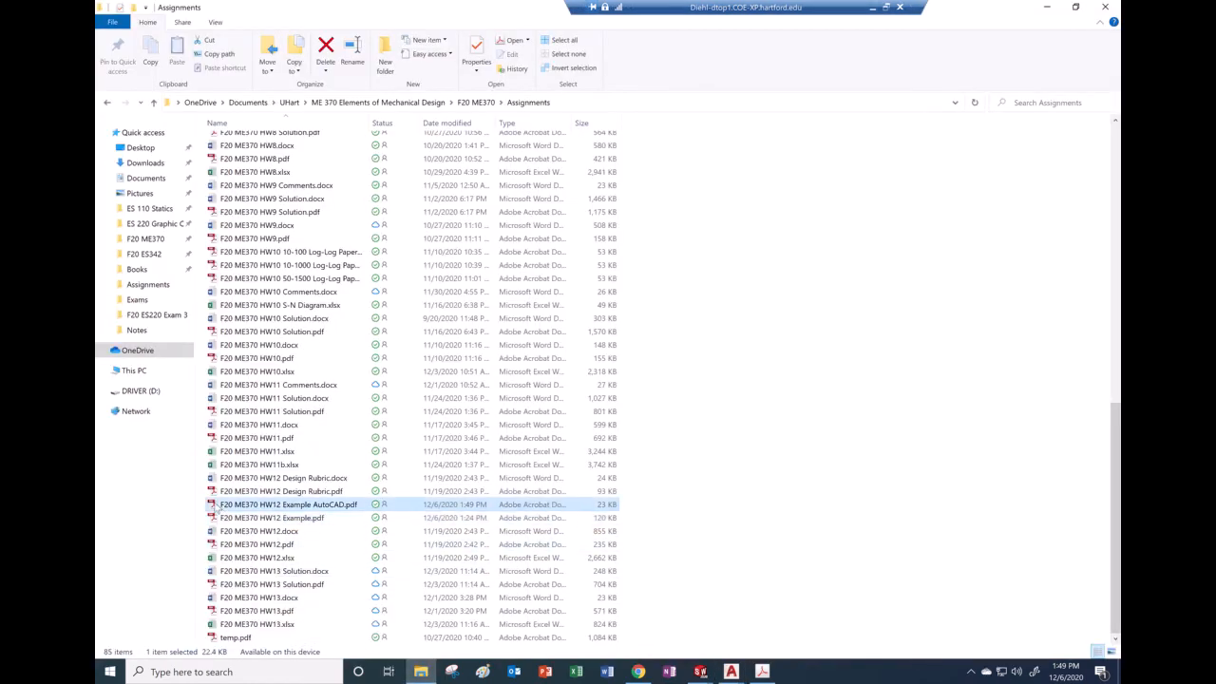
{"action": "double_click", "coordinate": [216, 508]}
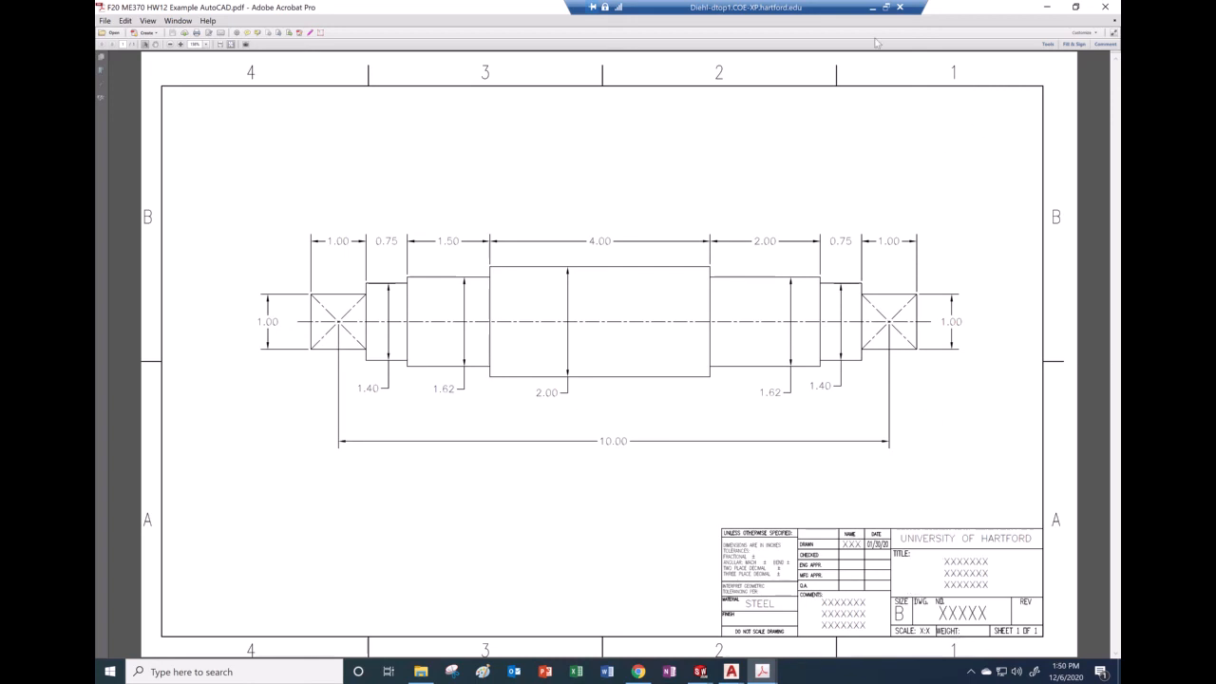
{"action": "left_click", "coordinate": [872, 6]}
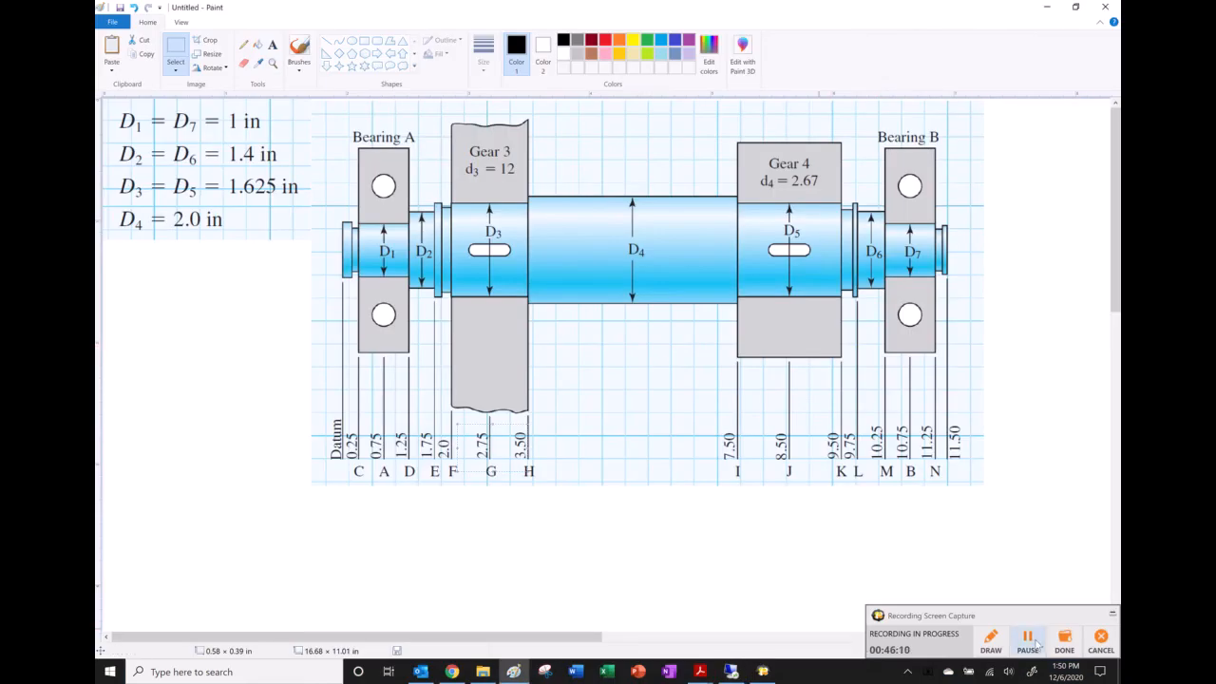